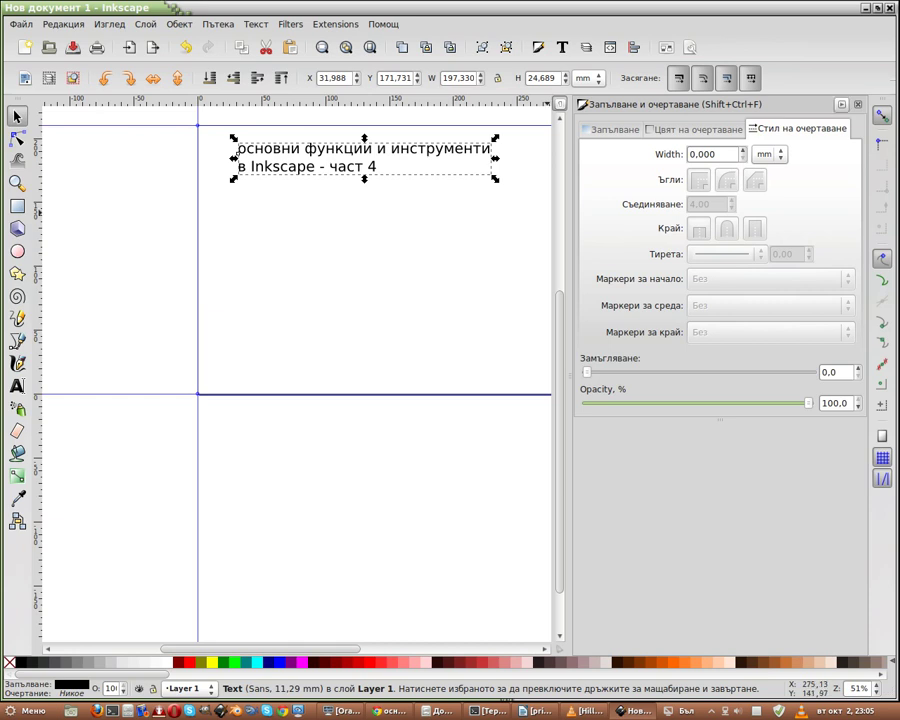
Step: Start a text below the title reading 'за избиране на два обекта, задържаме ляв'
{"action": "left_click", "coordinate": [841, 104]}
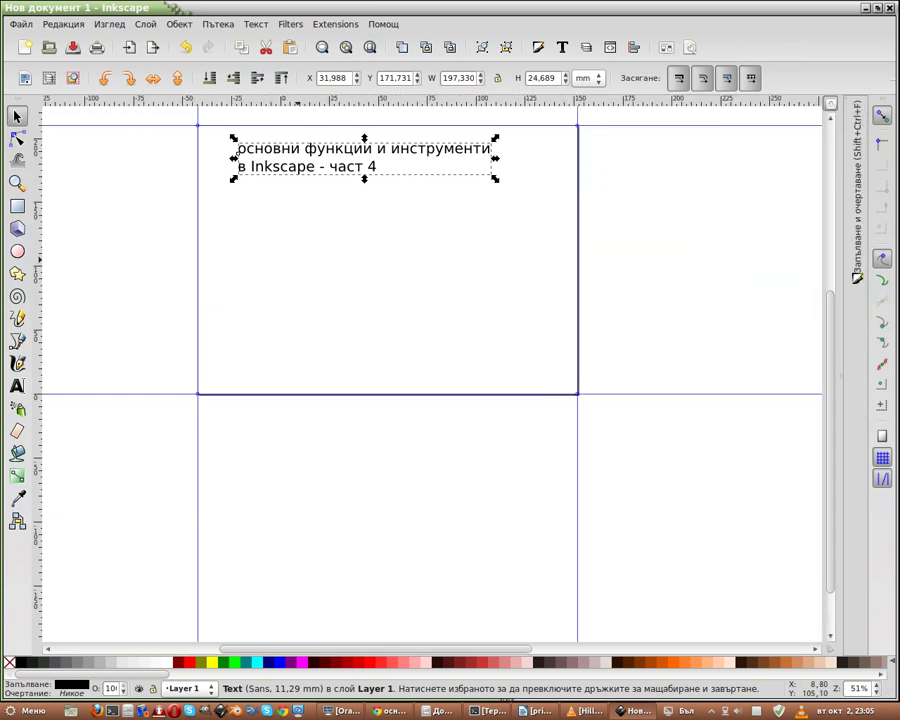
{"action": "key", "text": "t"}
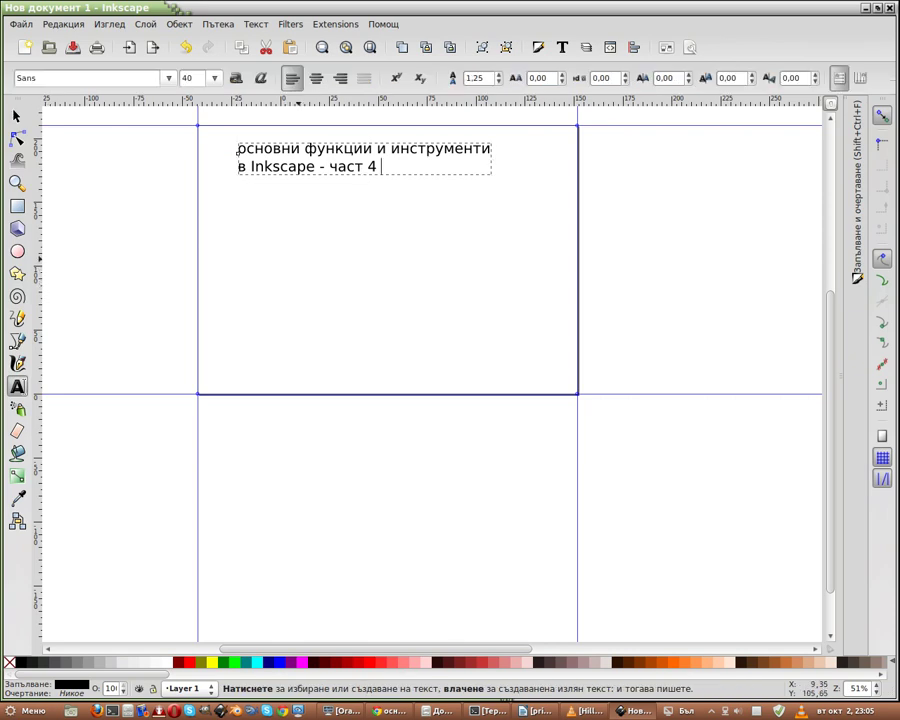
{"action": "left_click", "coordinate": [231, 196]}
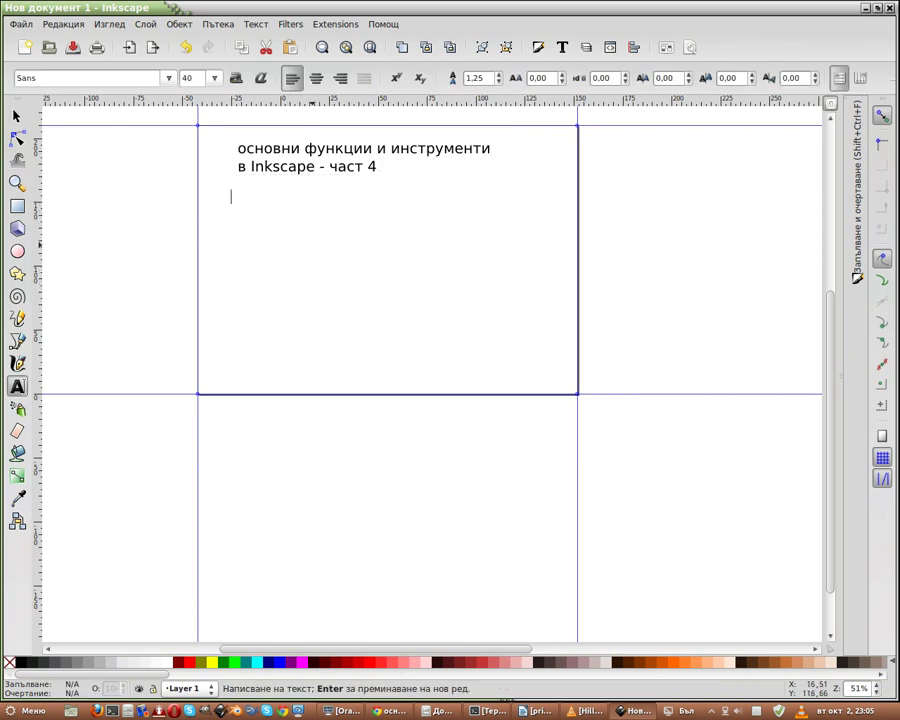
{"action": "type", "text": "за "}
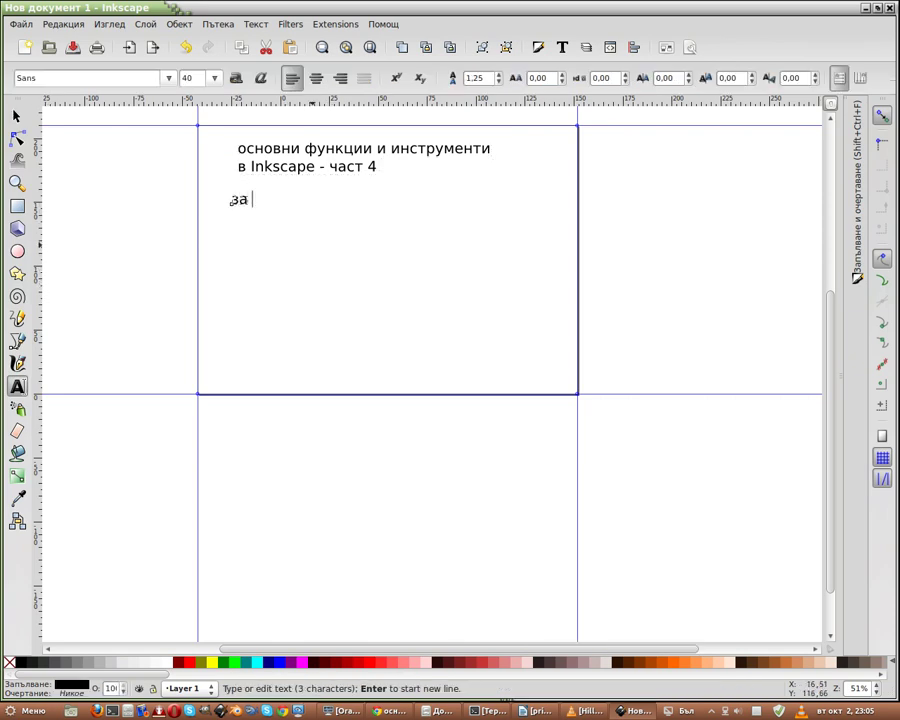
{"action": "type", "text": "избиране на "}
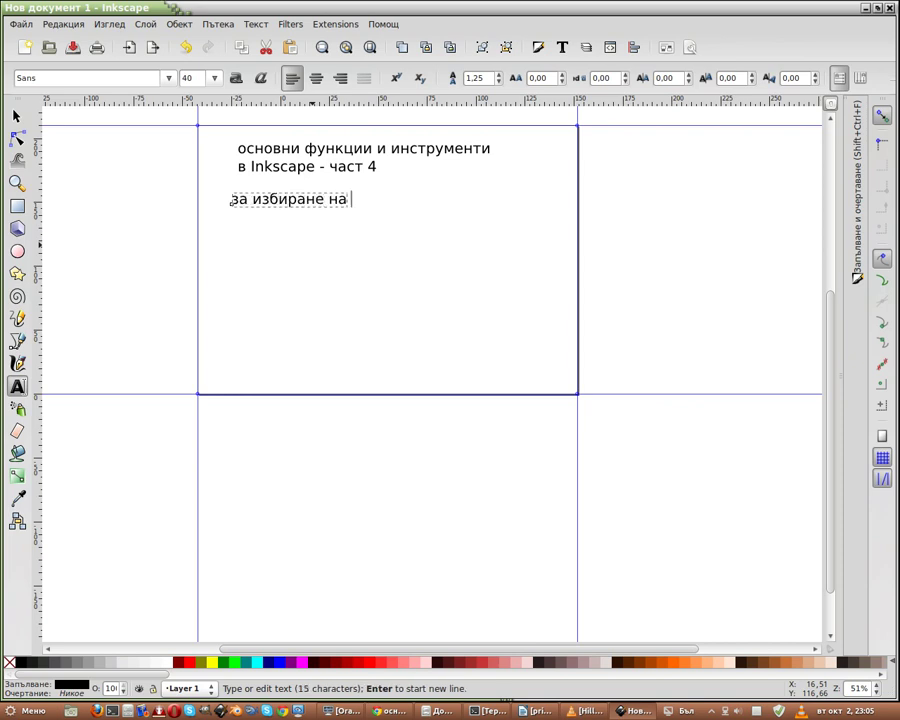
{"action": "type", "text": "два обекта "}
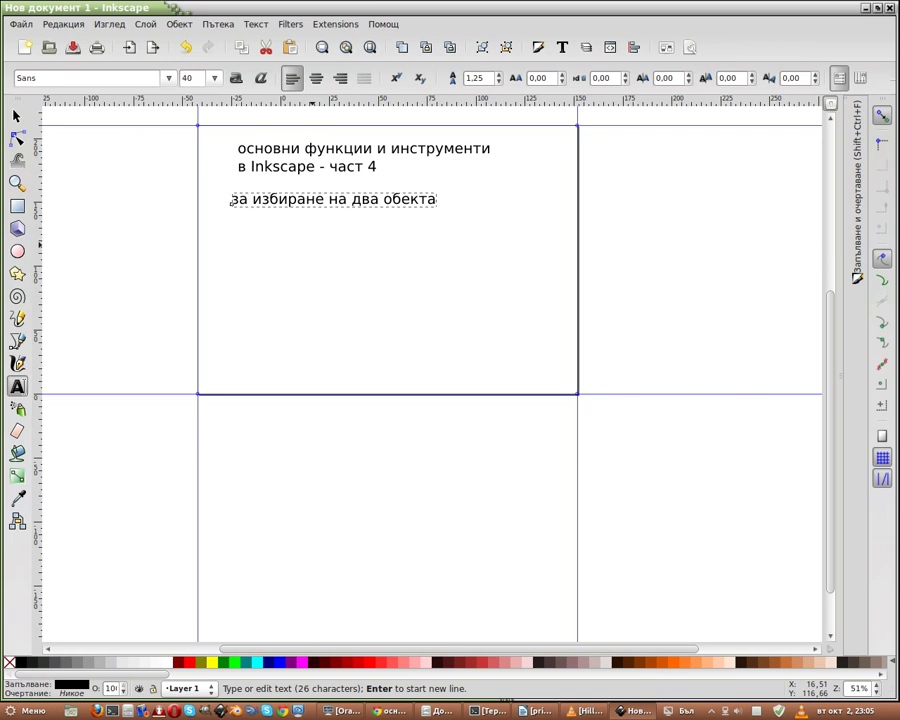
{"action": "type", "text": "за"}
{"action": "key", "text": "BackSpace"}
{"action": "key", "text": "BackSpace"}
{"action": "key", "text": "BackSpace"}
{"action": "type", "text": ", задържаме "}
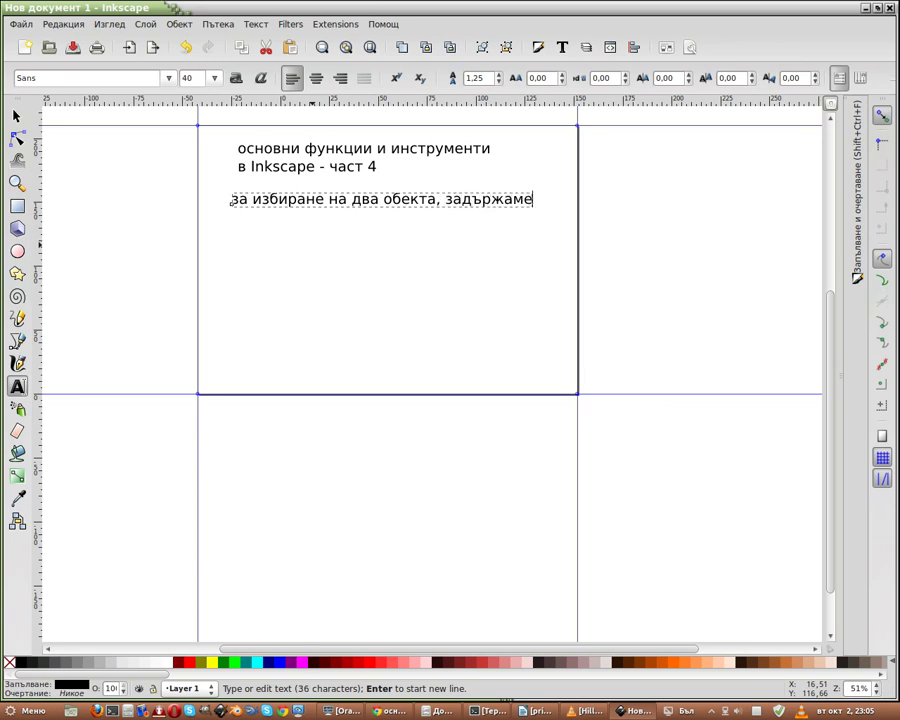
{"action": "type", "text": "ляв"}
{"action": "key", "text": "Return"}
Step: Add the second line 'клавиш Shift и с мишката ги избираме' to the note
{"action": "type", "text": "клав"}
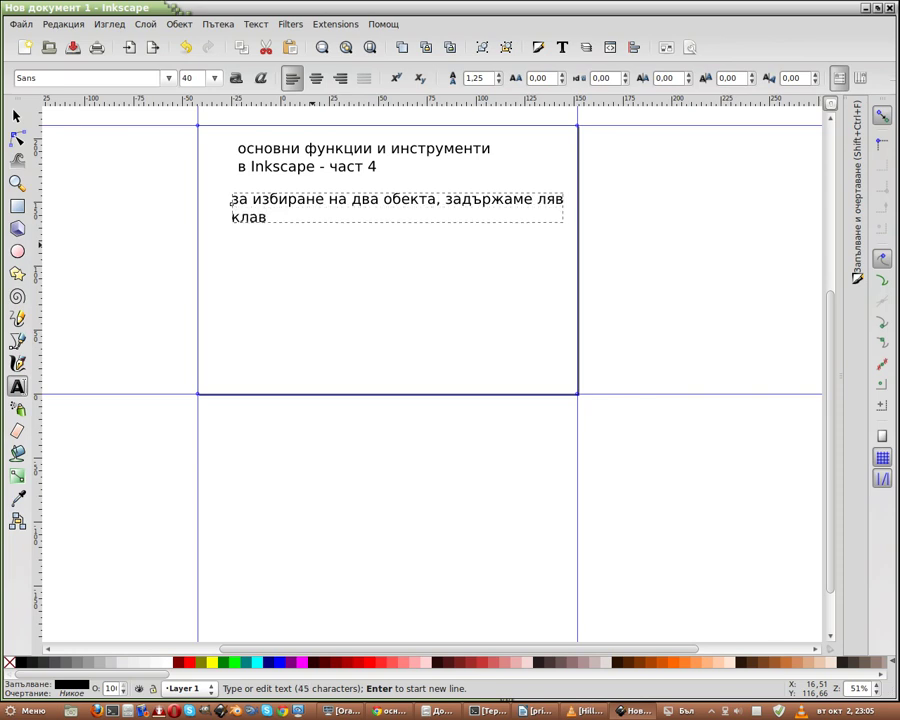
{"action": "type", "text": "ш"}
{"action": "key", "text": "BackSpace"}
{"action": "type", "text": "иш"}
{"action": "key", "text": "alt+shift"}
{"action": "type", "text": " Shift"}
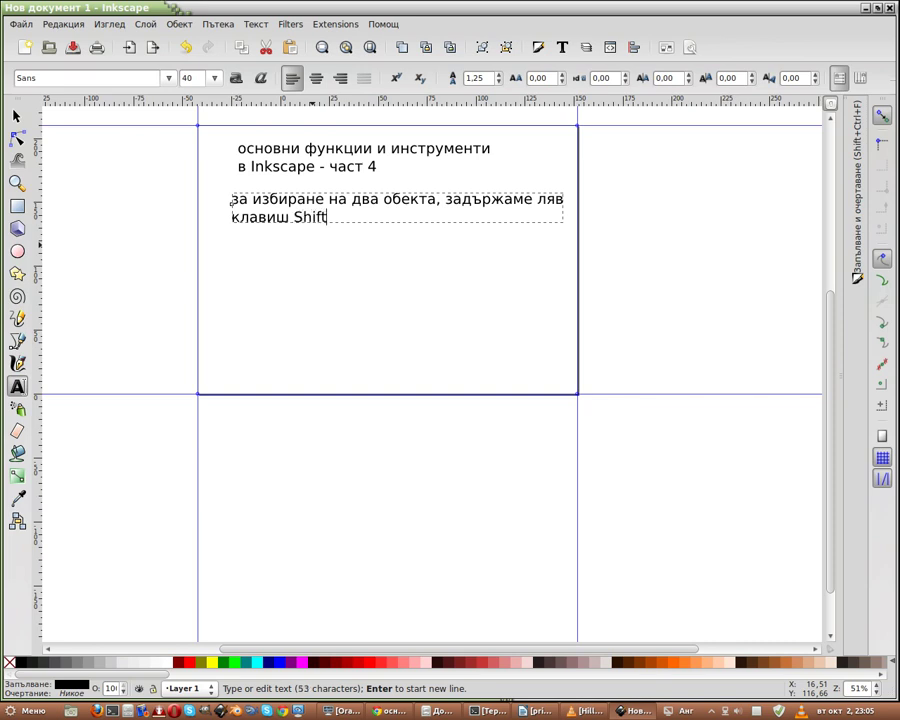
{"action": "key", "text": "alt+shift"}
{"action": "type", "text": "и"}
{"action": "type", "text": "с "}
{"action": "type", "text": "ми"}
{"action": "type", "text": "щ"}
{"action": "key", "text": "BackSpace"}
{"action": "type", "text": "шката ги избираме"}
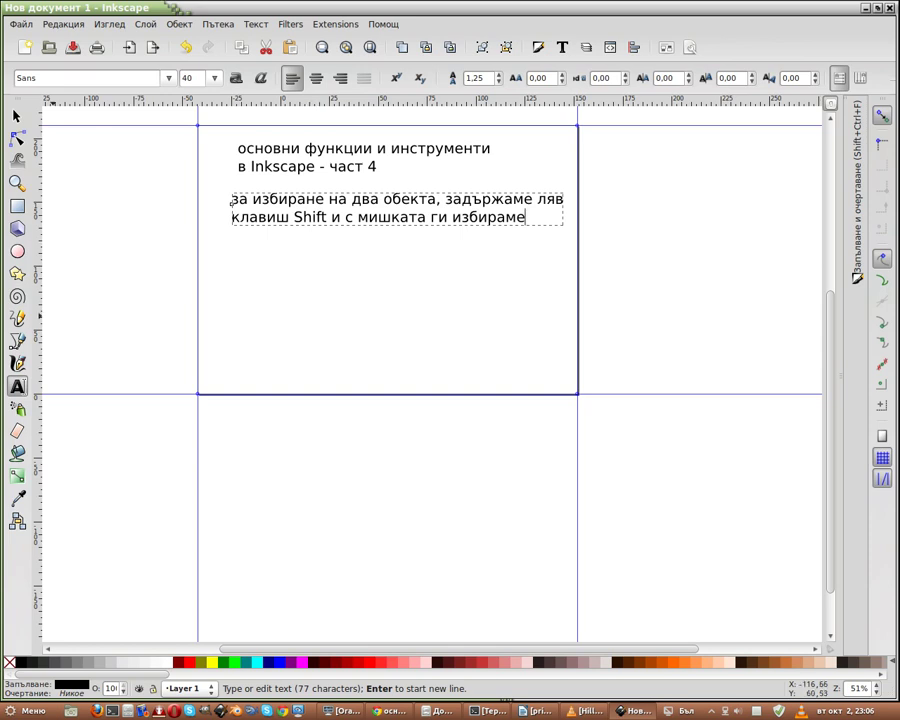
{"action": "key", "text": "F4"}
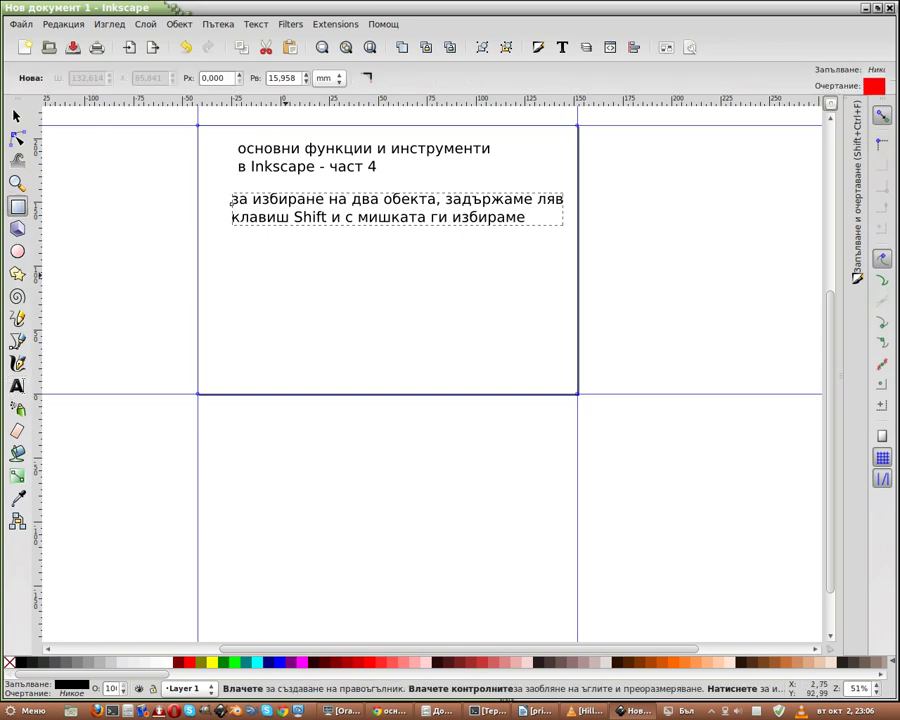
Step: Draw a rounded rectangle below the note and swap fill and stroke to make it solid red
{"action": "left_click_drag", "start_coordinate": [226, 268], "coordinate": [400, 378]}
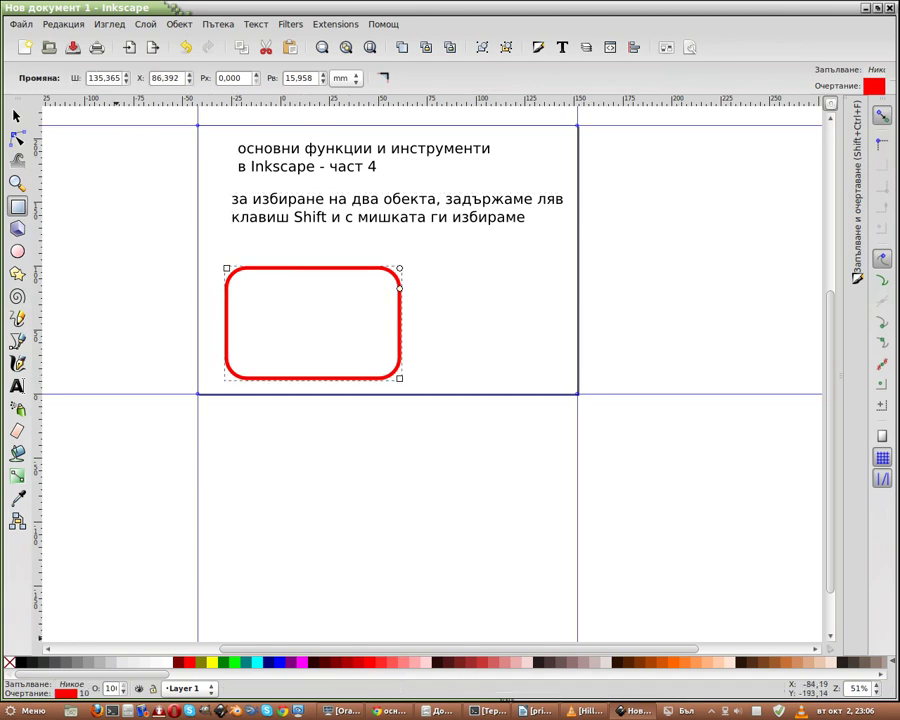
{"action": "right_click", "coordinate": [66, 692]}
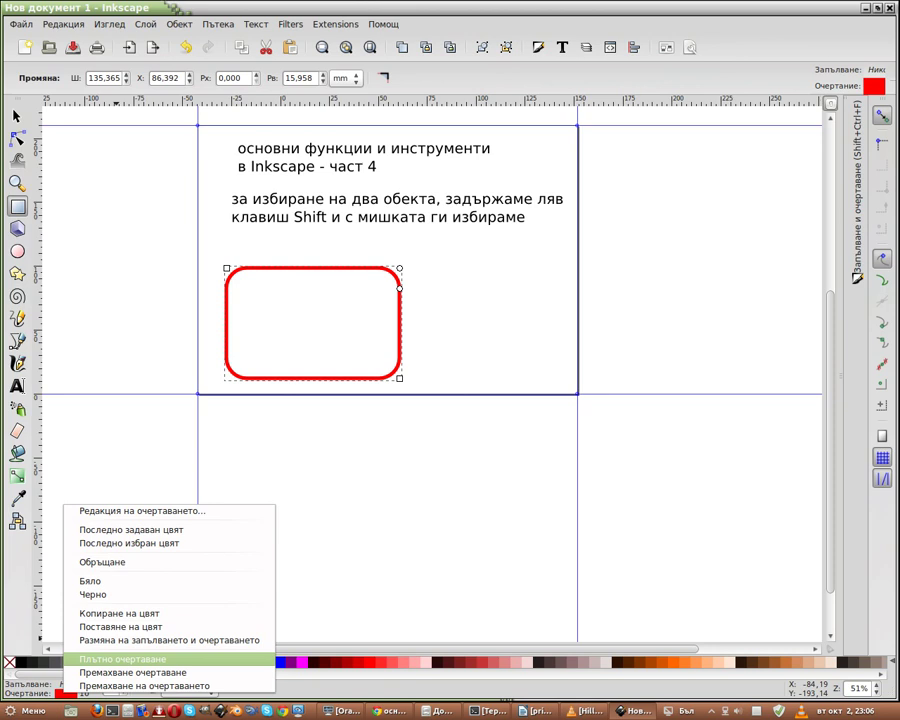
{"action": "left_click", "coordinate": [130, 659]}
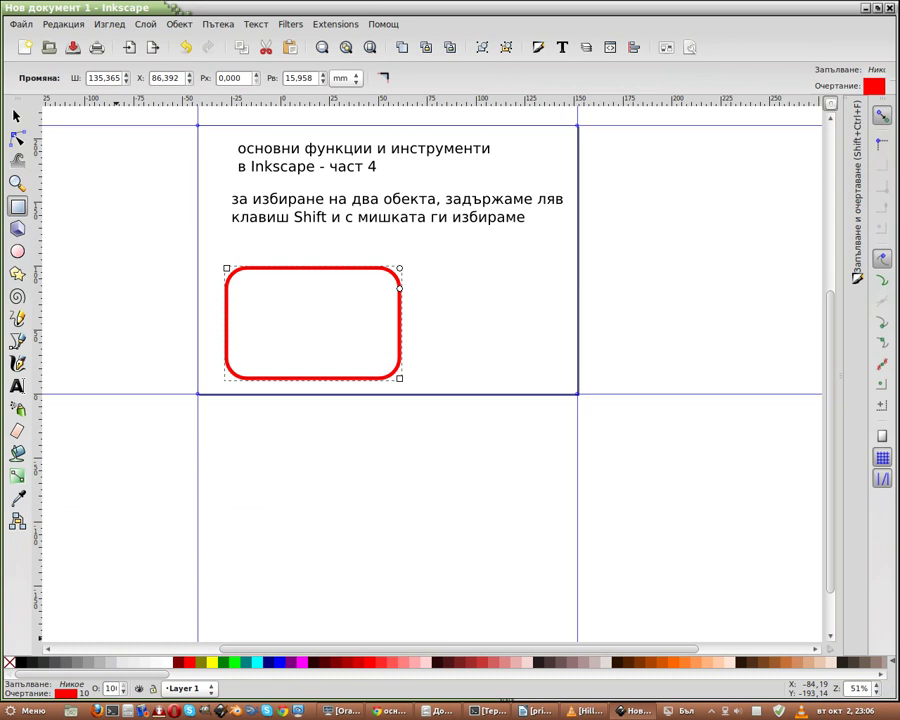
{"action": "right_click", "coordinate": [66, 693]}
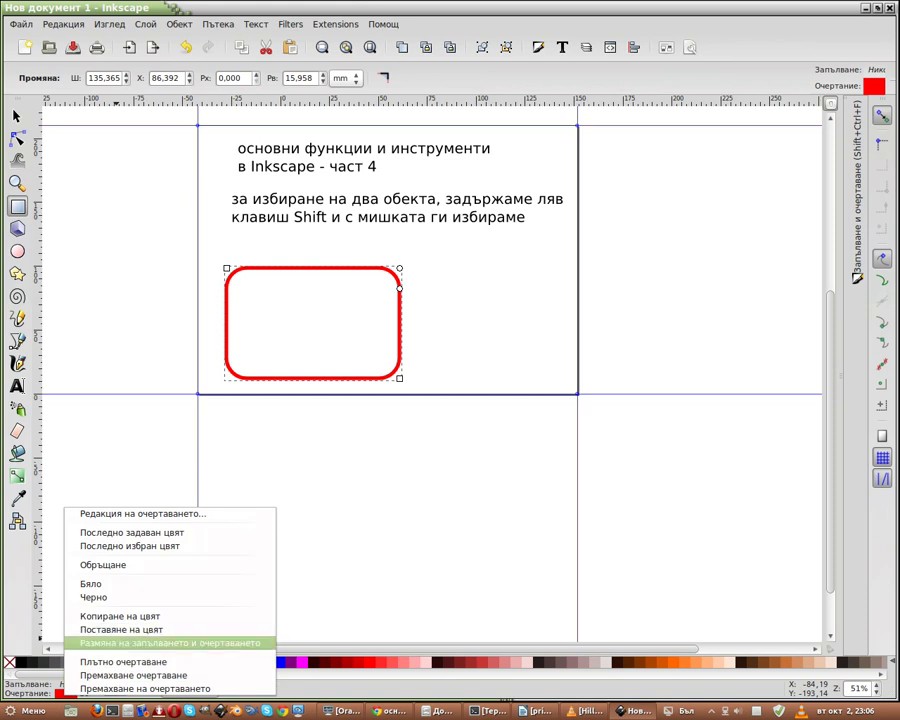
{"action": "left_click", "coordinate": [150, 643]}
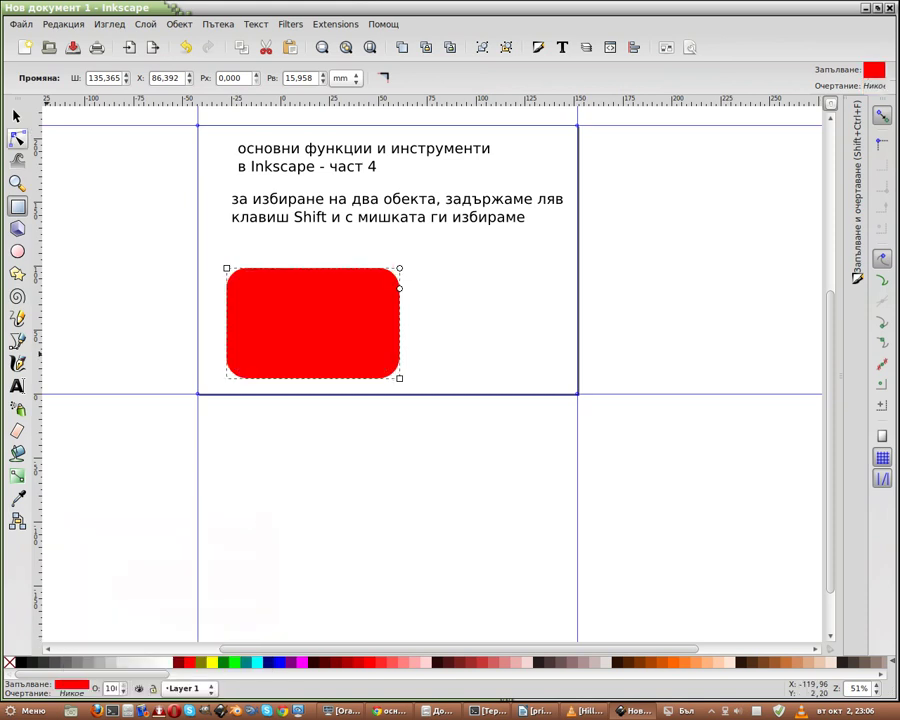
{"action": "key", "text": "s"}
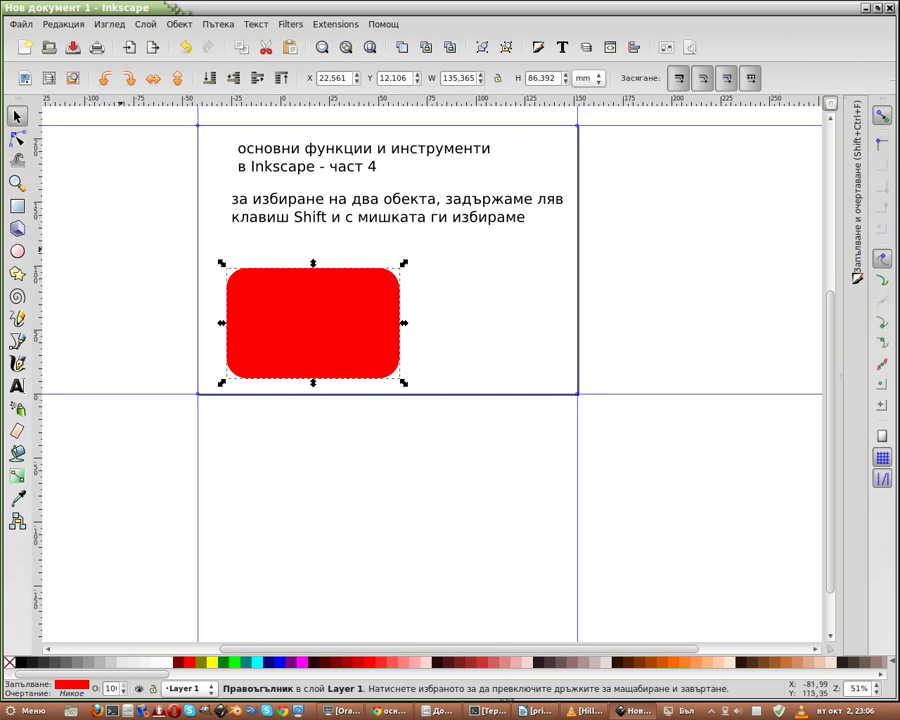
Step: Duplicate the red rectangle, offset the copy down-right, and select both rectangles
{"action": "left_click", "coordinate": [62, 24]}
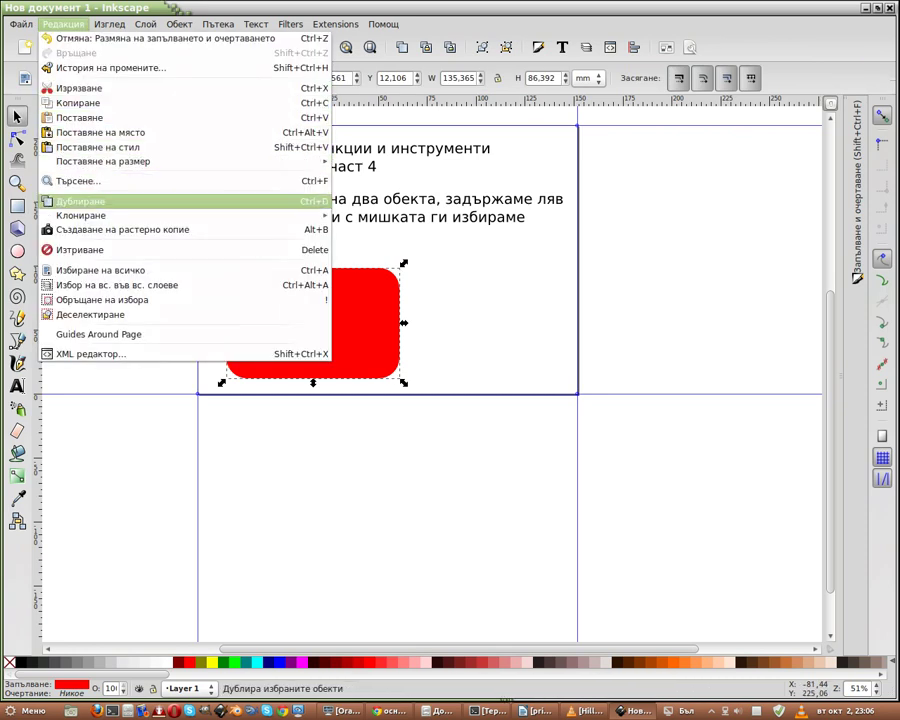
{"action": "left_click", "coordinate": [80, 201]}
{"action": "left_click_drag", "start_coordinate": [313, 323], "coordinate": [378, 403]}
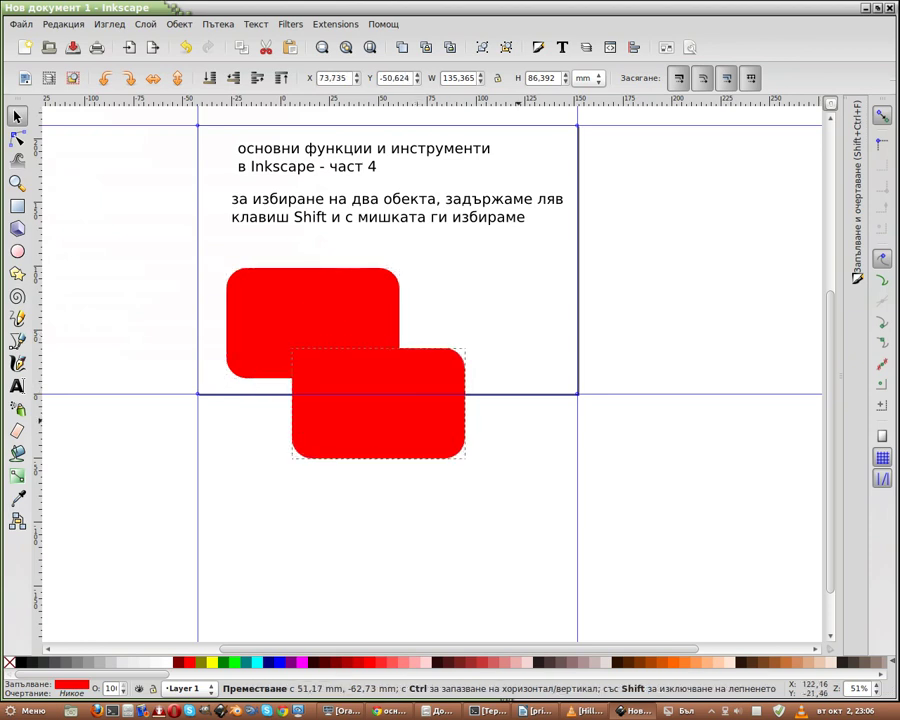
{"action": "key", "text": "Escape"}
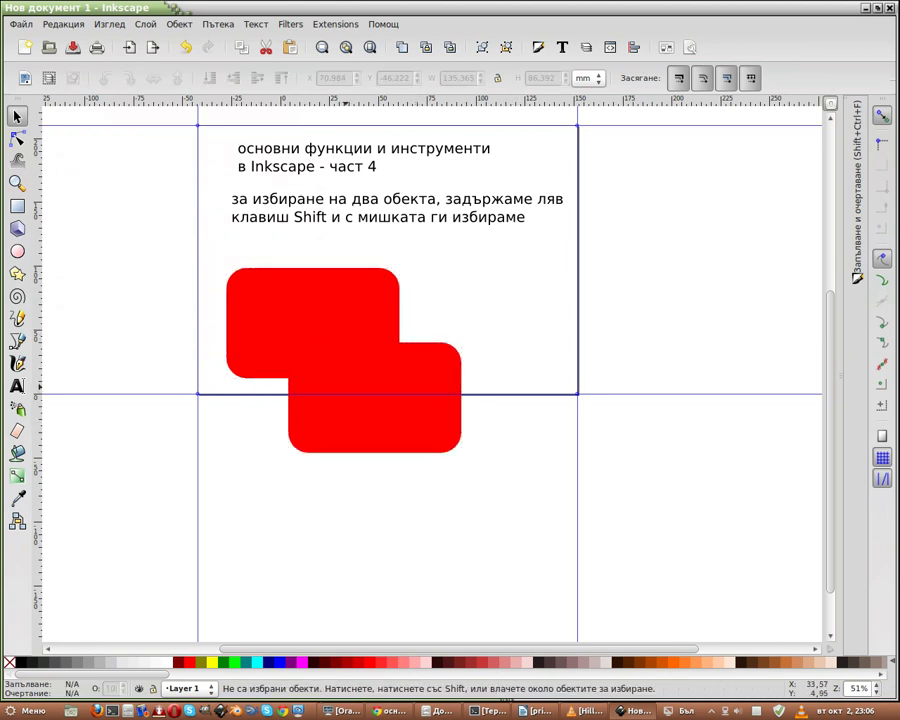
{"action": "left_click", "coordinate": [310, 320]}
{"action": "left_click", "coordinate": [400, 420], "text": "shift"}
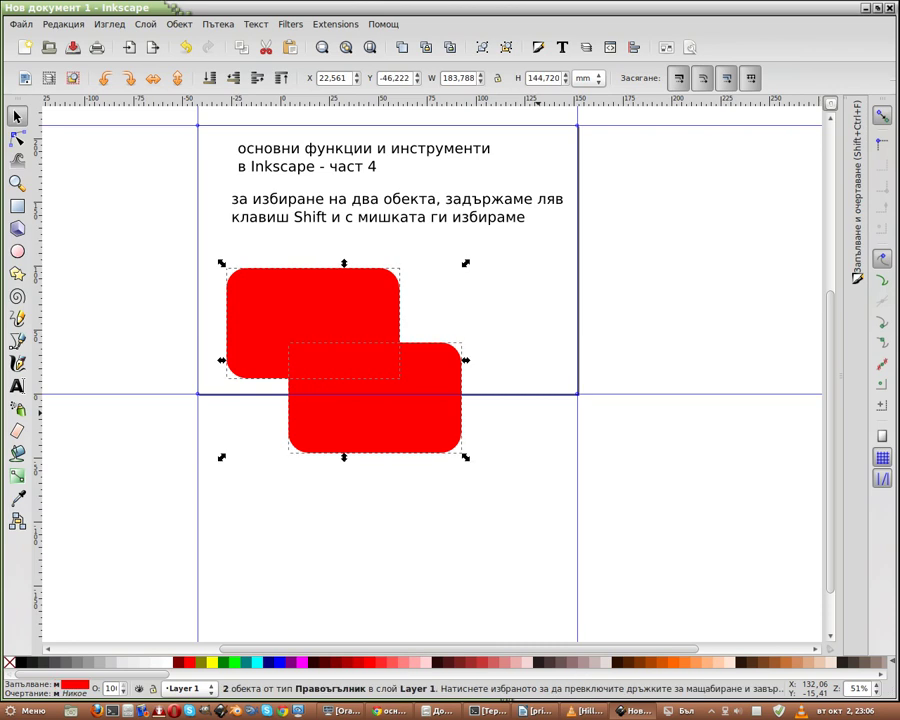
Step: Union the two overlapping red rectangles into a single shape
{"action": "scroll", "coordinate": [415, 430], "scroll_direction": "down", "scroll_amount": 2}
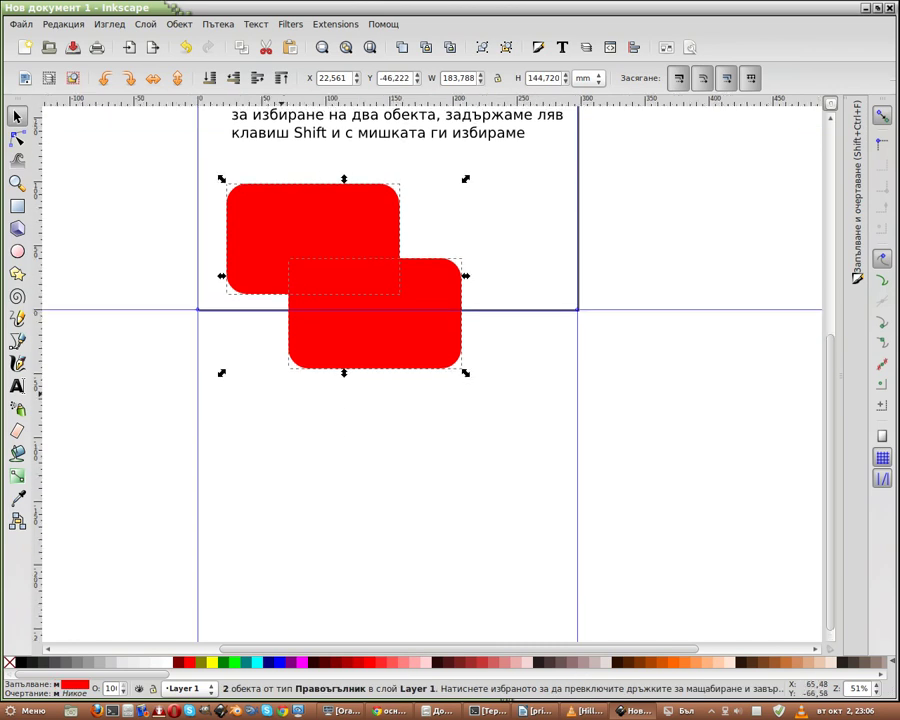
{"action": "left_click", "coordinate": [179, 24]}
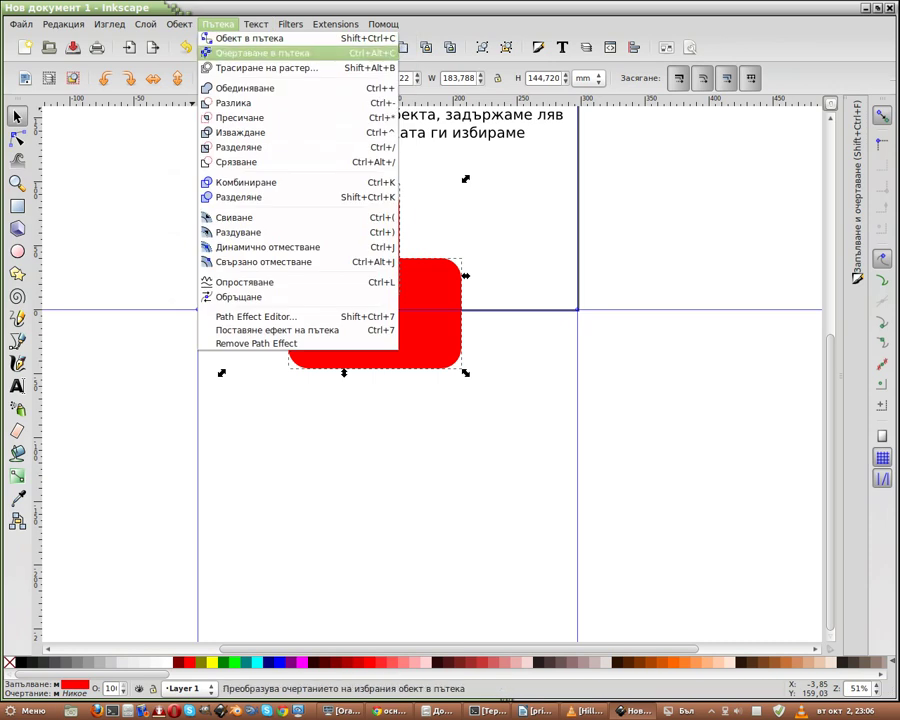
{"action": "left_click", "coordinate": [217, 24]}
{"action": "left_click", "coordinate": [217, 24]}
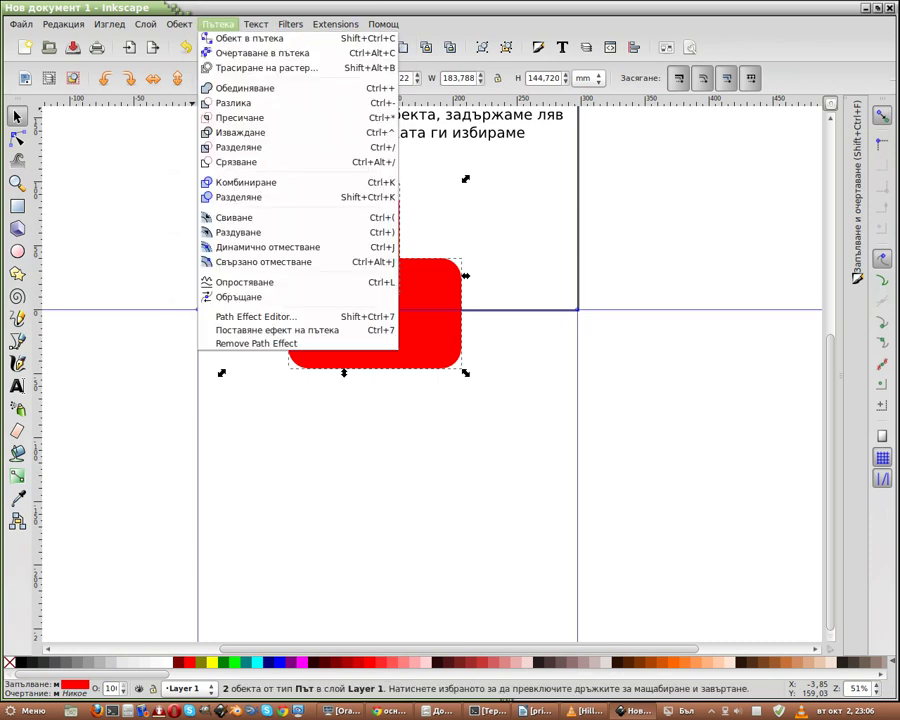
{"action": "key", "text": "Down"}
{"action": "key", "text": "Down"}
{"action": "key", "text": "Down"}
{"action": "key", "text": "Down"}
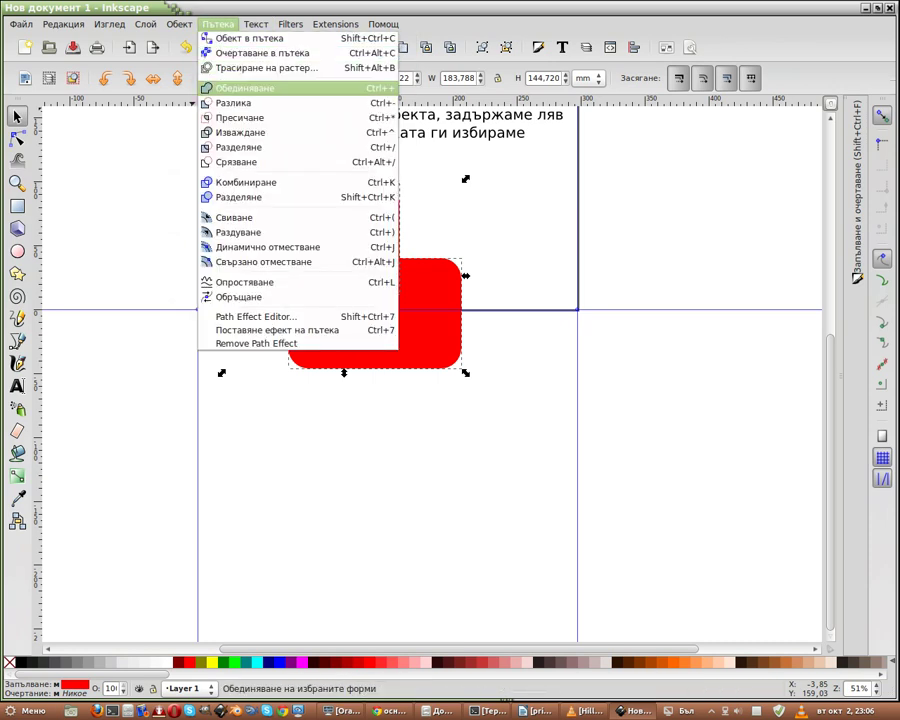
{"action": "key", "text": "Return"}
{"action": "scroll", "coordinate": [435, 370], "scroll_direction": "down", "scroll_amount": 1}
{"action": "scroll", "coordinate": [435, 370], "scroll_direction": "down", "scroll_amount": 1}
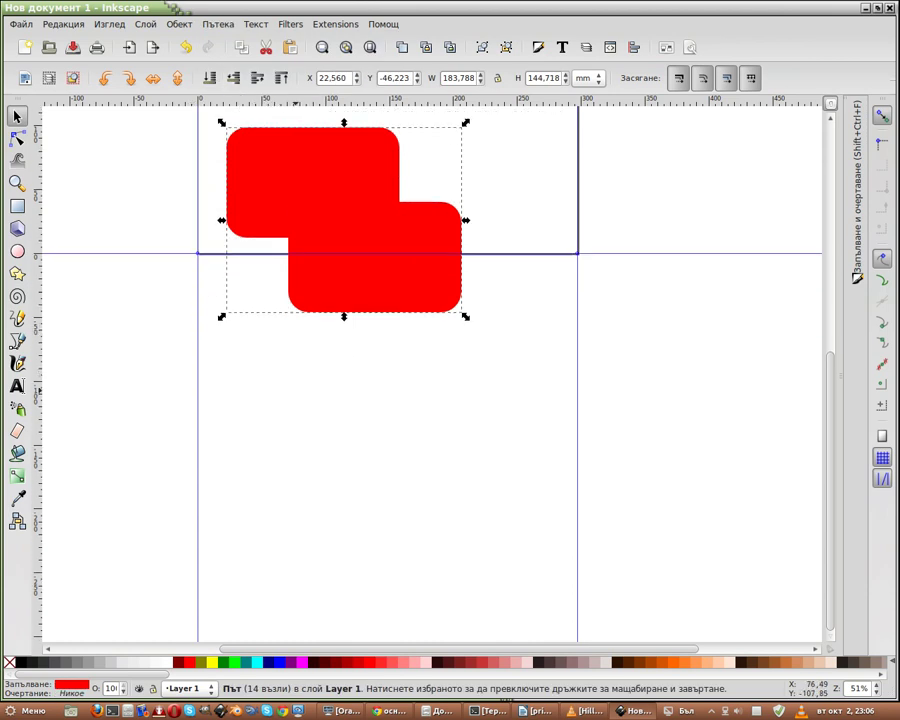
Step: Move the merged red shape down and to the left
{"action": "left_click", "coordinate": [296, 391]}
{"action": "mouse_move", "coordinate": [330, 272]}
{"action": "left_mouse_down"}
{"action": "mouse_move", "coordinate": [282, 306]}
{"action": "mouse_move", "coordinate": [262, 355]}
{"action": "left_mouse_up"}
{"action": "left_click", "coordinate": [217, 24]}
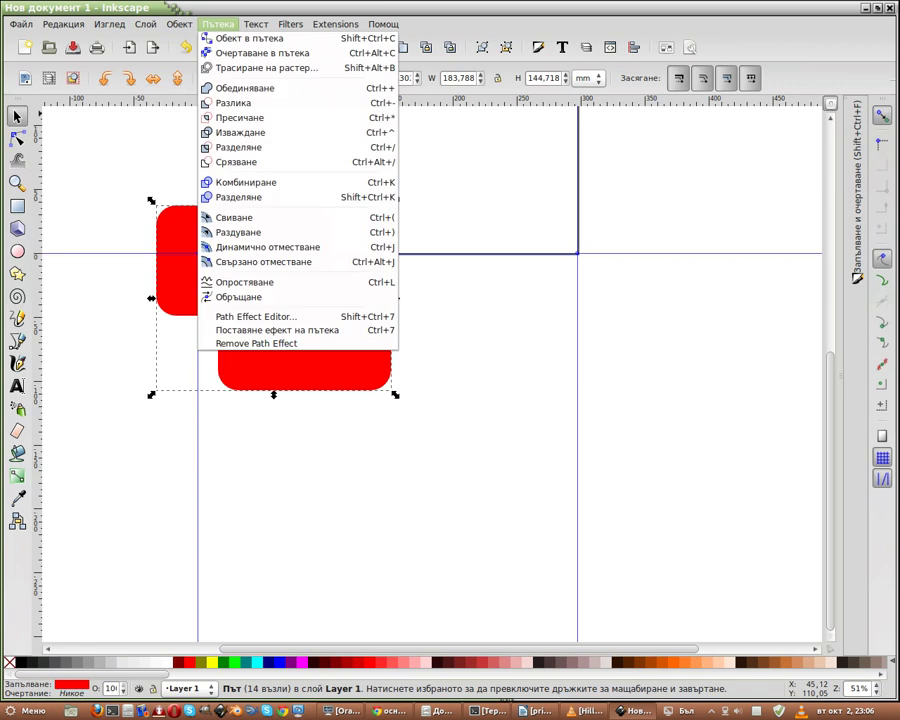
{"action": "key", "text": "Escape"}
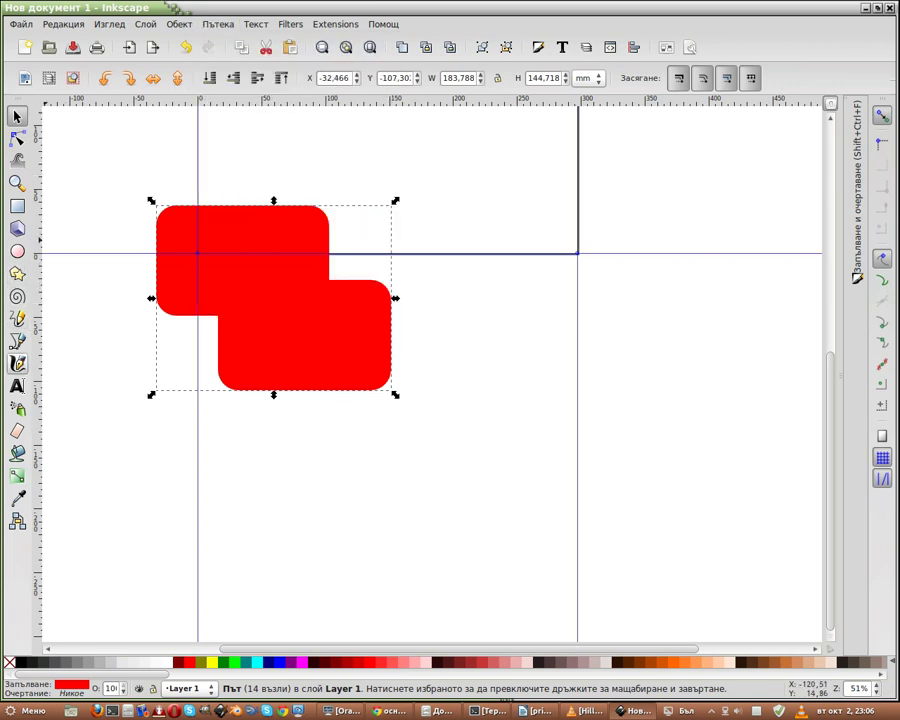
{"action": "left_click", "coordinate": [17, 386]}
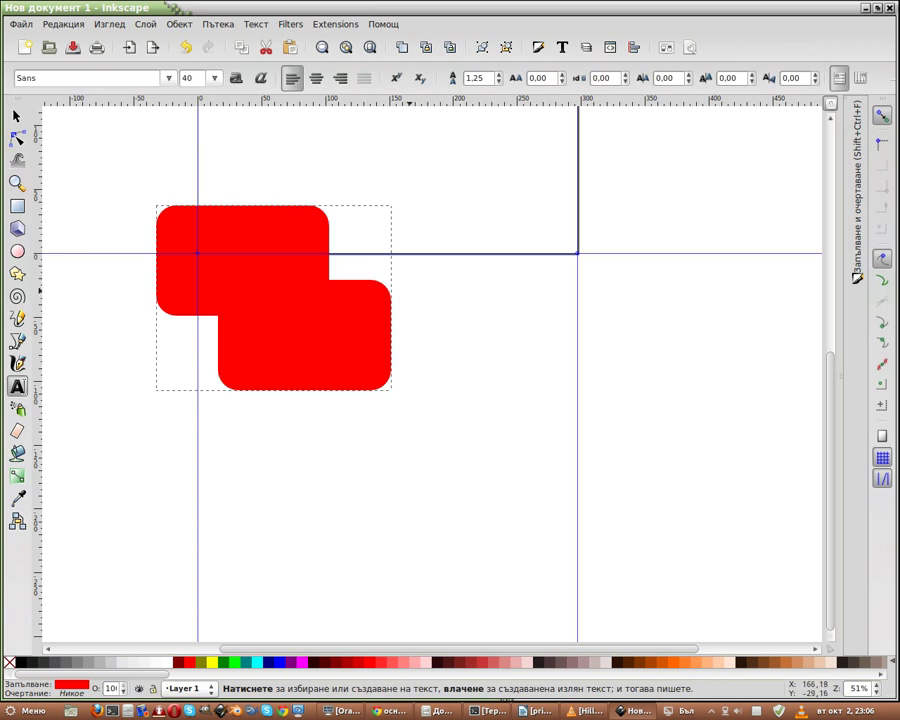
Step: Type the caption 'обединяване - Ctrl++' to the right of the merged red shape
{"action": "left_click", "coordinate": [409, 283]}
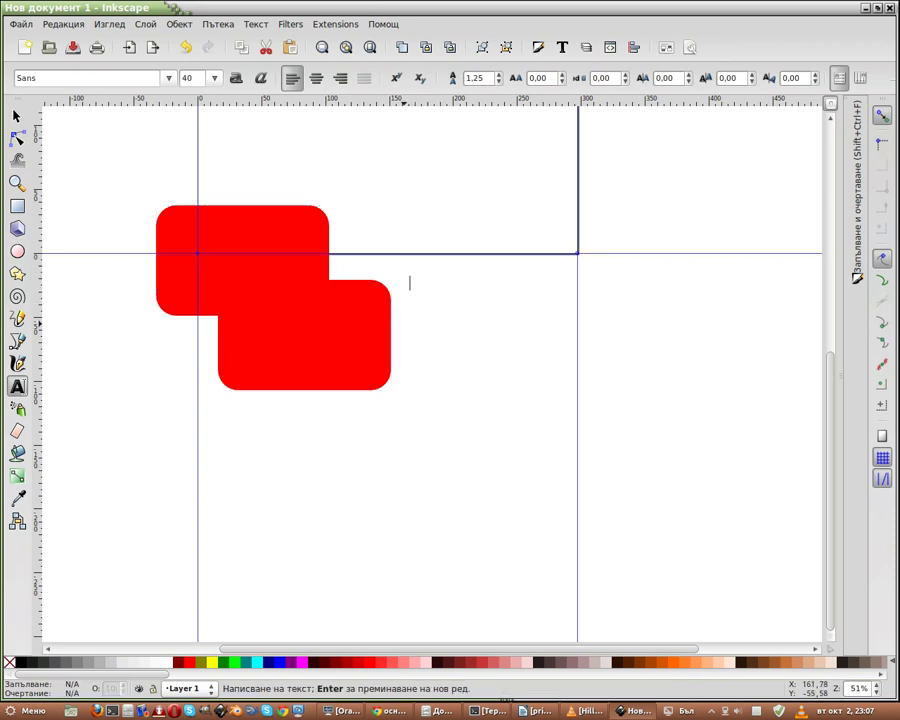
{"action": "type", "text": "обединяване"}
{"action": "key", "text": "alt+shift"}
{"action": "type", "text": "C"}
{"action": "key", "text": "BackSpace"}
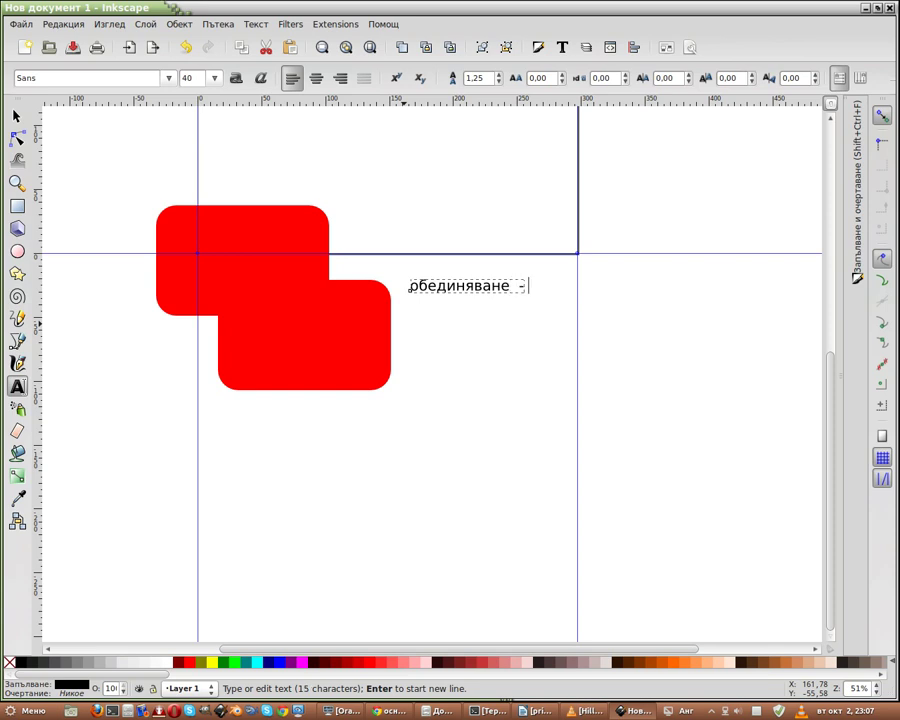
{"action": "type", "text": "Ctrl"}
{"action": "type", "text": "++"}
{"action": "key", "text": "Escape"}
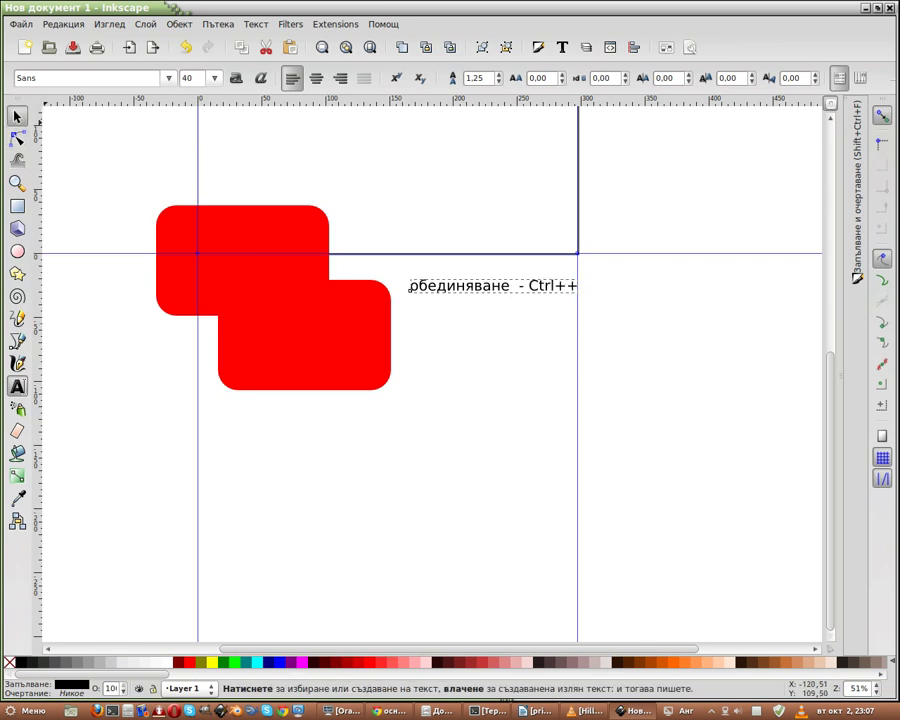
{"action": "key", "text": "F1"}
{"action": "key", "text": "F4"}
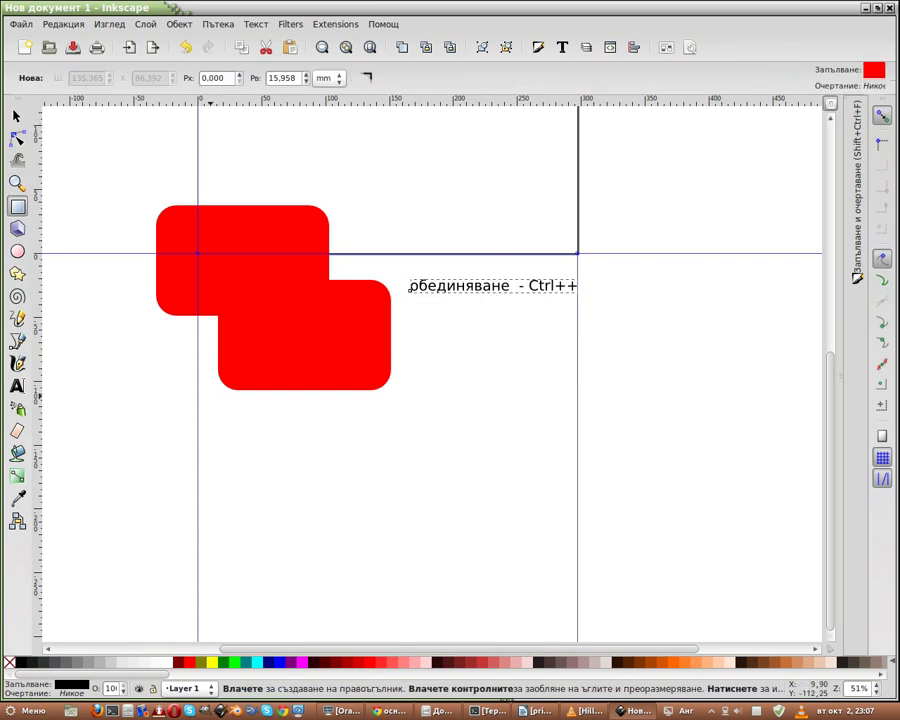
Step: Draw a new rounded rectangle below and duplicate it, offsetting the copy down-right
{"action": "mouse_move", "coordinate": [232, 453]}
{"action": "left_mouse_down"}
{"action": "mouse_move", "coordinate": [418, 527]}
{"action": "mouse_move", "coordinate": [397, 571]}
{"action": "left_mouse_up"}
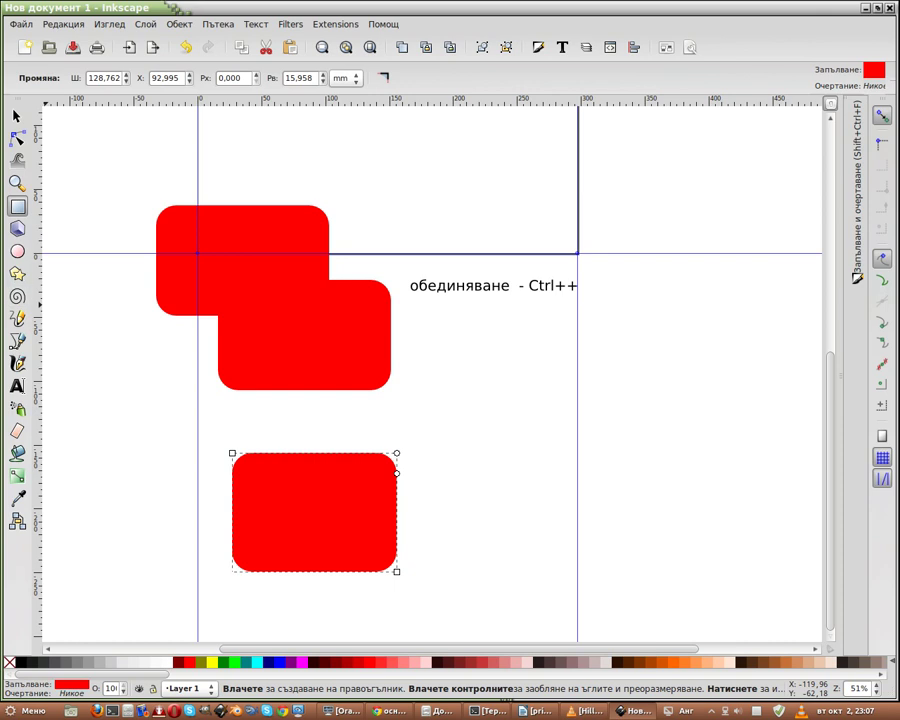
{"action": "key", "text": "F1"}
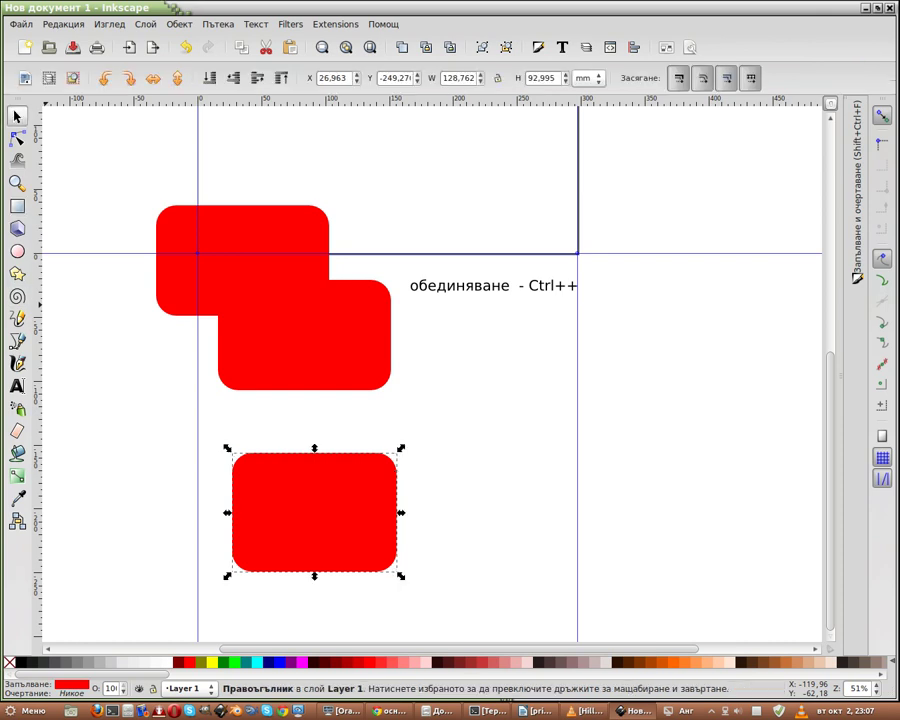
{"action": "left_click", "coordinate": [62, 23]}
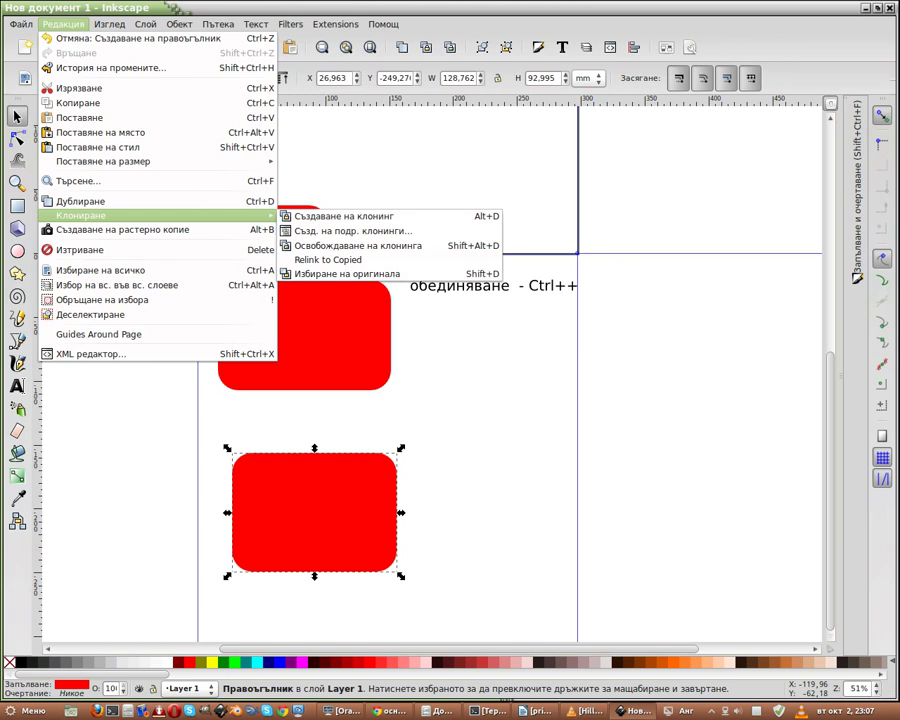
{"action": "left_click", "coordinate": [80, 201]}
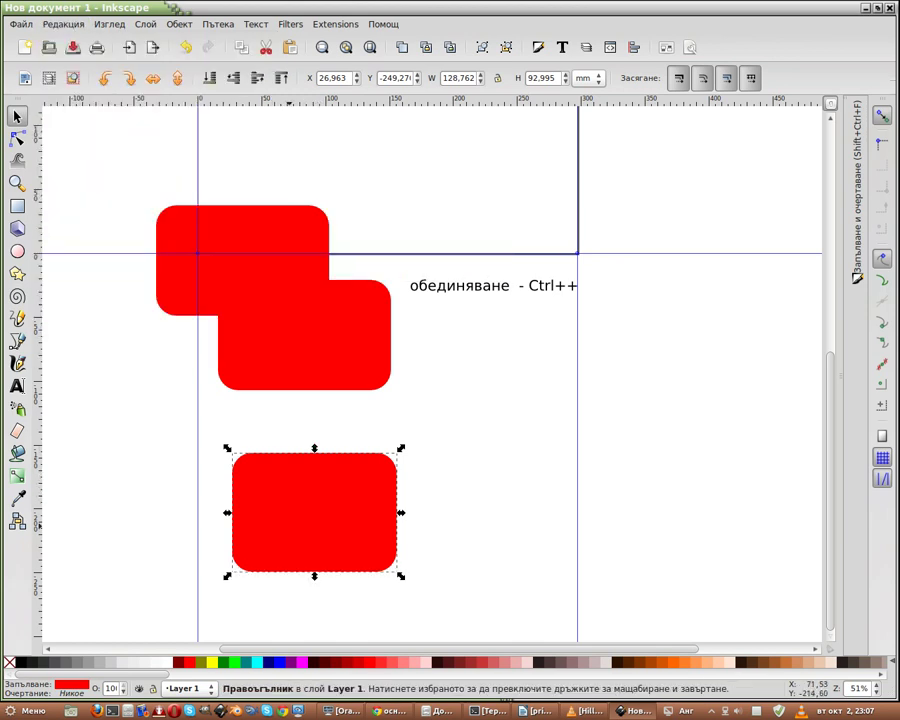
{"action": "left_click_drag", "start_coordinate": [289, 528], "coordinate": [408, 591]}
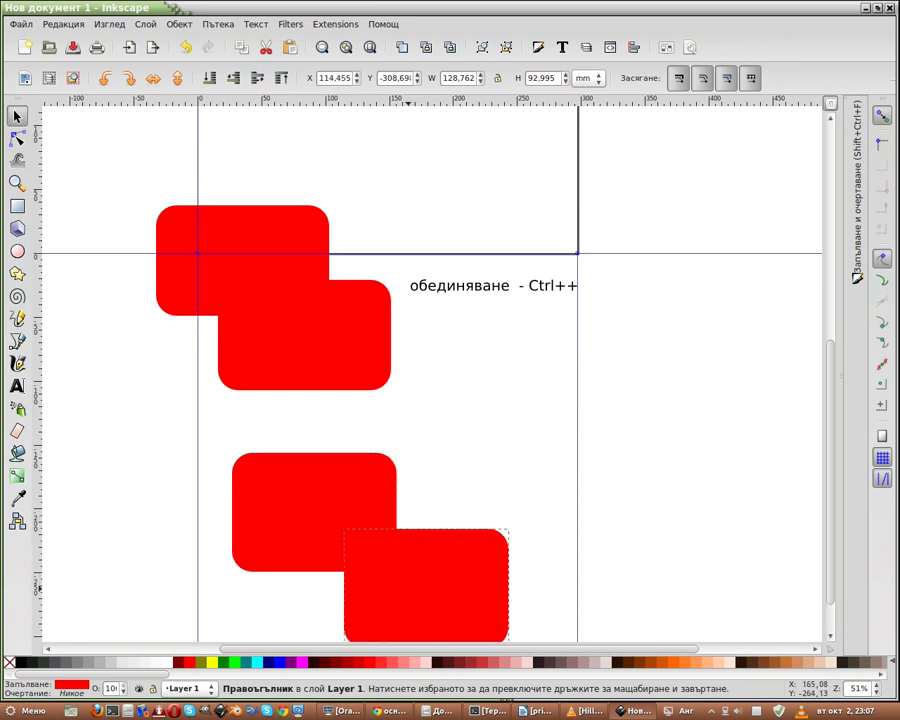
Step: Colour the copy fuchsia (#FF00FF) and select both rectangles
{"action": "scroll", "coordinate": [430, 400], "scroll_direction": "down", "scroll_amount": 4}
{"action": "scroll", "coordinate": [430, 400], "scroll_direction": "down", "scroll_amount": 2}
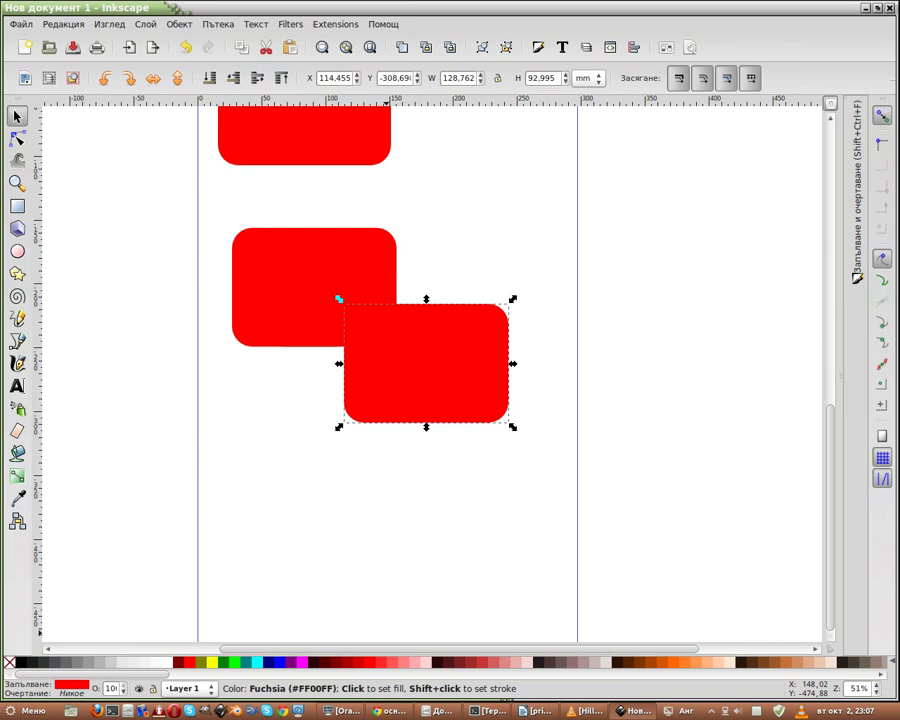
{"action": "left_click", "coordinate": [302, 662]}
{"action": "left_click", "coordinate": [397, 347]}
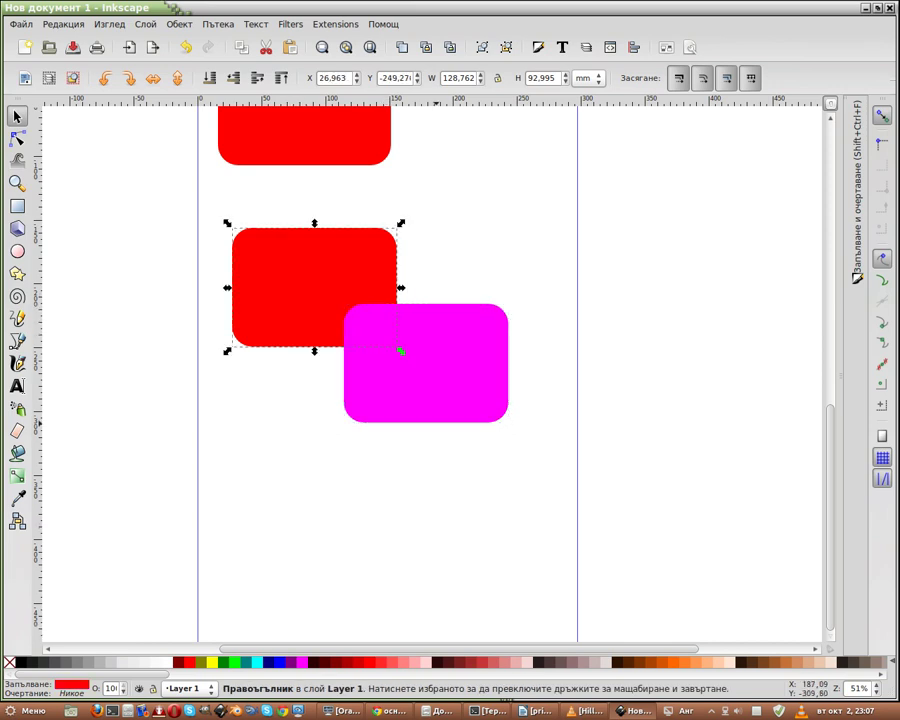
{"action": "left_click", "coordinate": [400, 351], "text": "shift"}
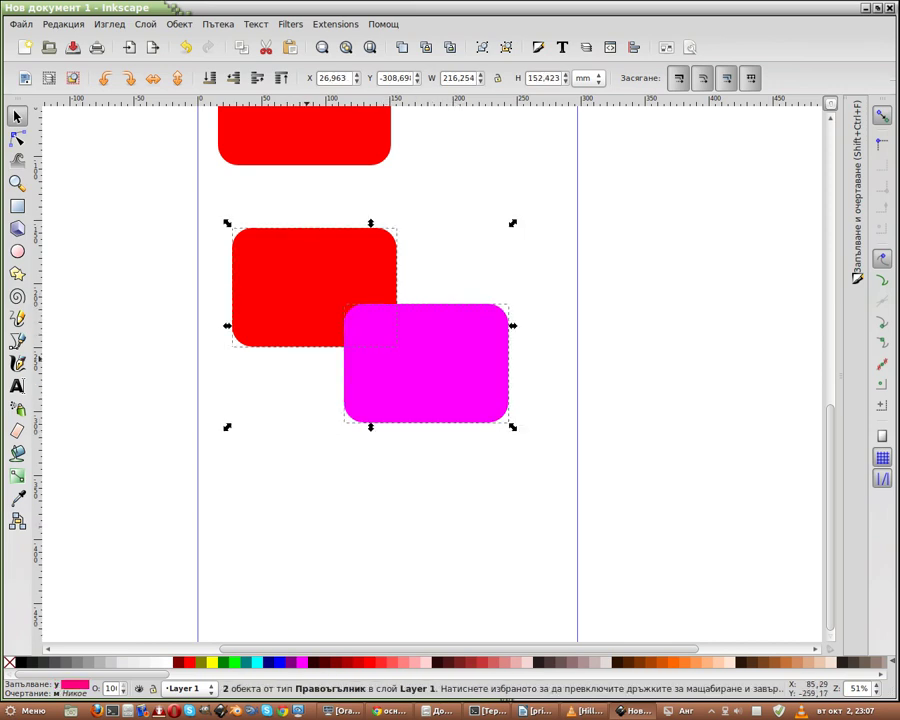
Step: Subtract the fuchsia rectangle from the red one with Path > Difference
{"action": "left_click", "coordinate": [179, 24]}
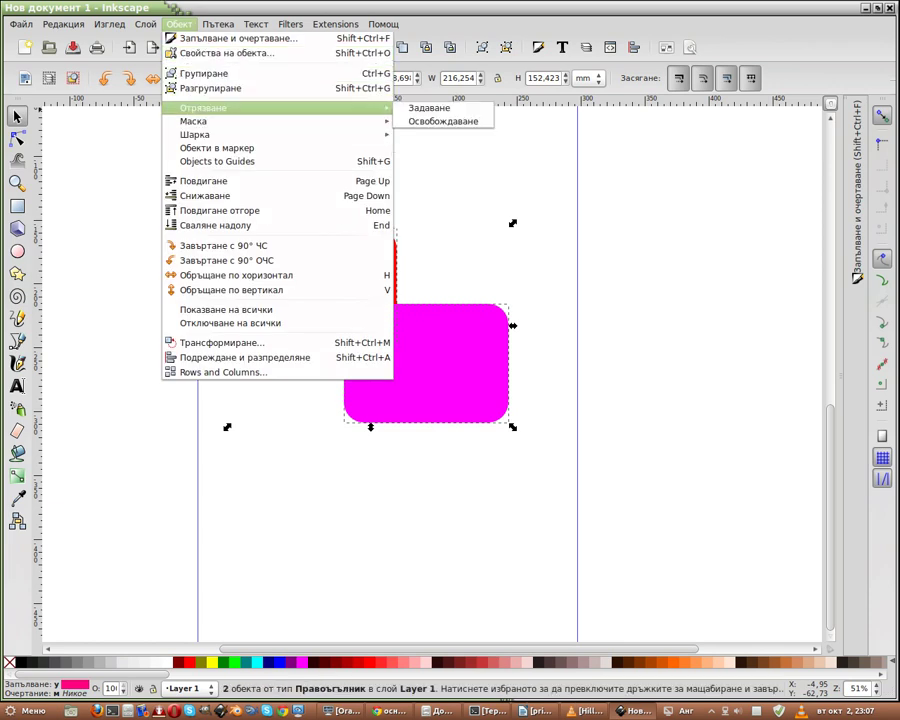
{"action": "mouse_move", "coordinate": [218, 24]}
{"action": "left_click", "coordinate": [232, 103]}
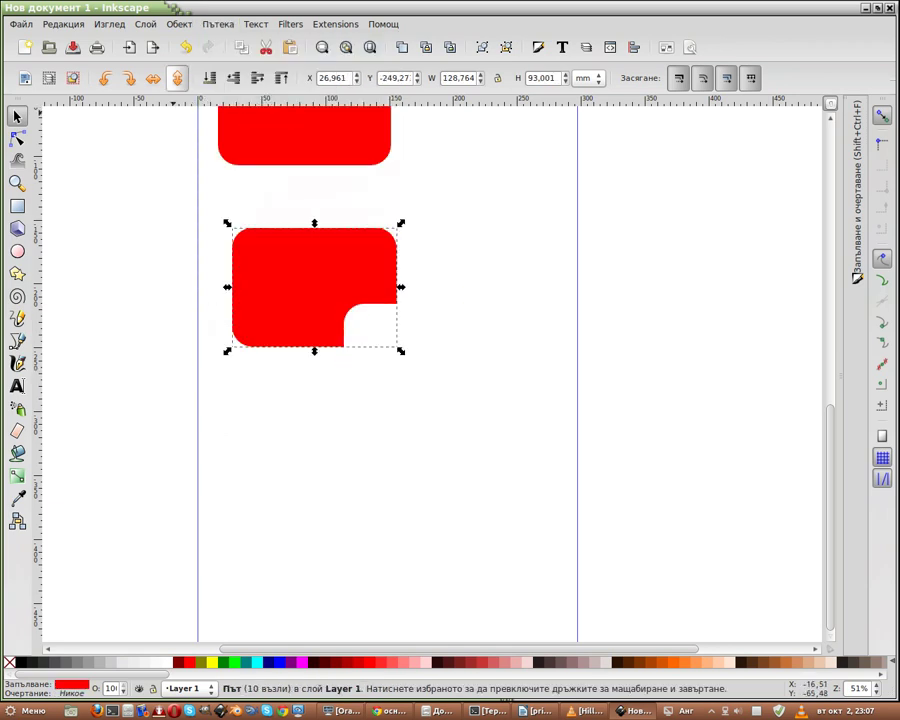
{"action": "left_click", "coordinate": [218, 24]}
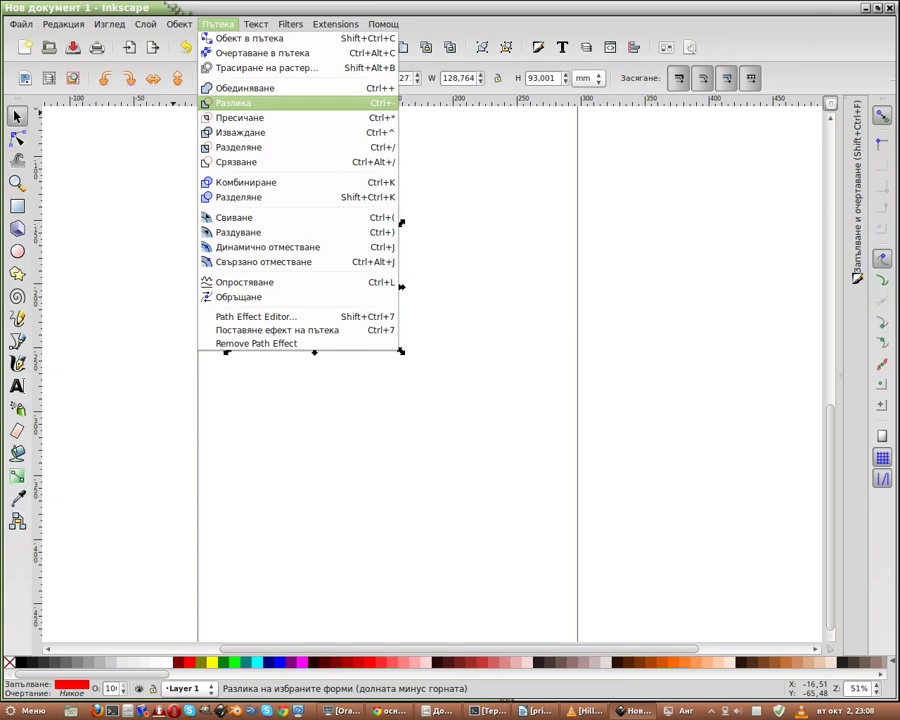
{"action": "key", "text": "Escape"}
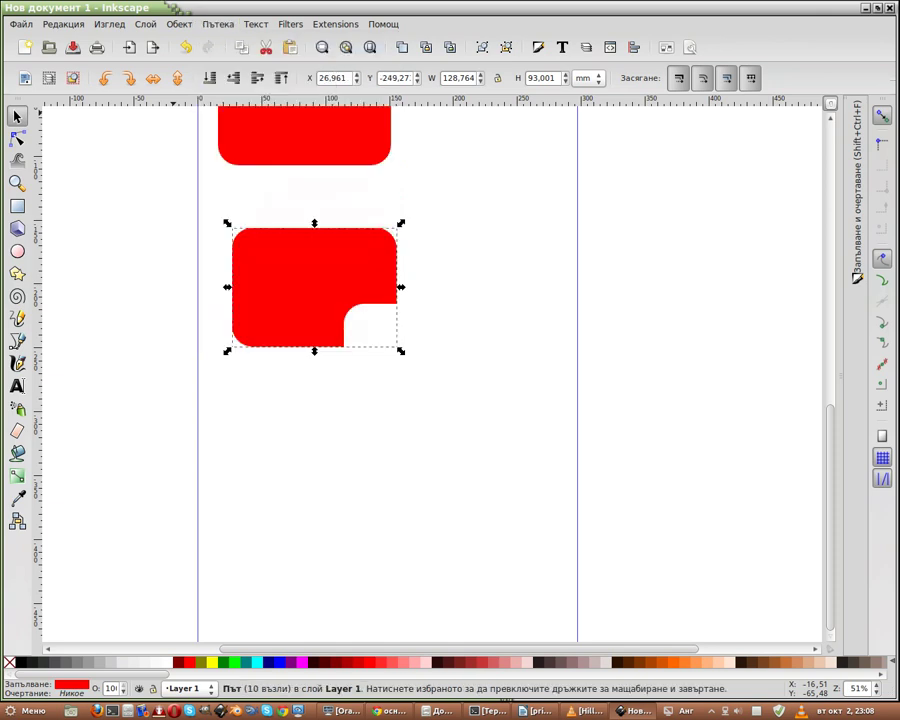
Step: Duplicate the 'обединяване - Ctrl++' caption and place the copy beside the cut shape
{"action": "scroll", "coordinate": [430, 380], "scroll_direction": "up", "scroll_amount": 4}
{"action": "left_click", "coordinate": [505, 229]}
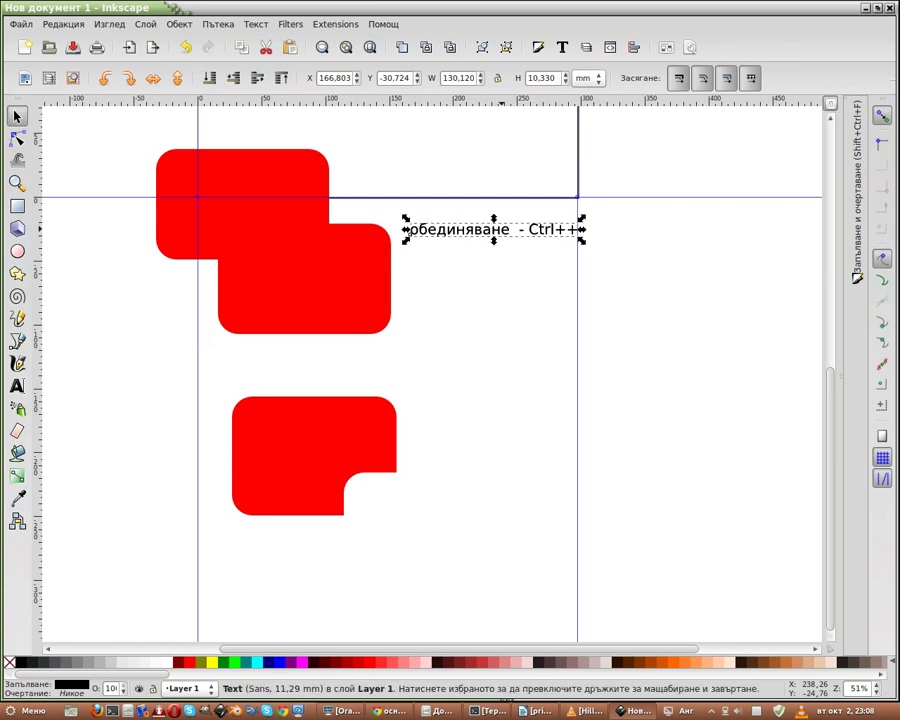
{"action": "key", "text": "ctrl+d"}
{"action": "left_click_drag", "start_coordinate": [408, 231], "coordinate": [409, 464]}
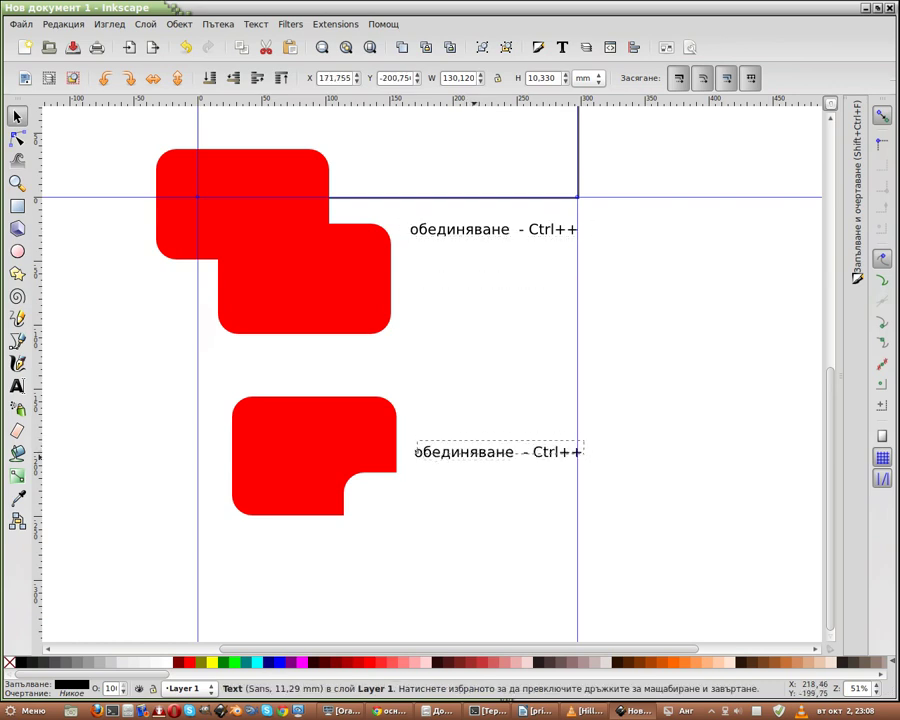
Step: Edit the copied caption to read 'разлика - Ctrl+-'
{"action": "double_click", "coordinate": [409, 463]}
{"action": "key", "text": "ctrl+a"}
{"action": "left_click", "coordinate": [500, 462]}
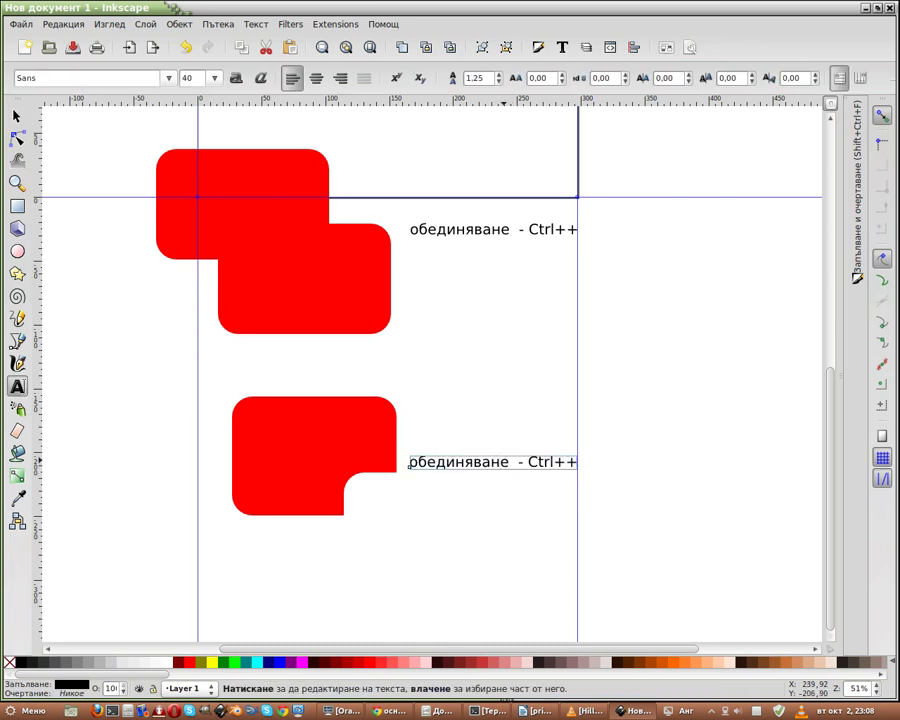
{"action": "key", "text": "shift+Left"}
{"action": "key", "text": "shift+Left"}
{"action": "key", "text": "shift+Left"}
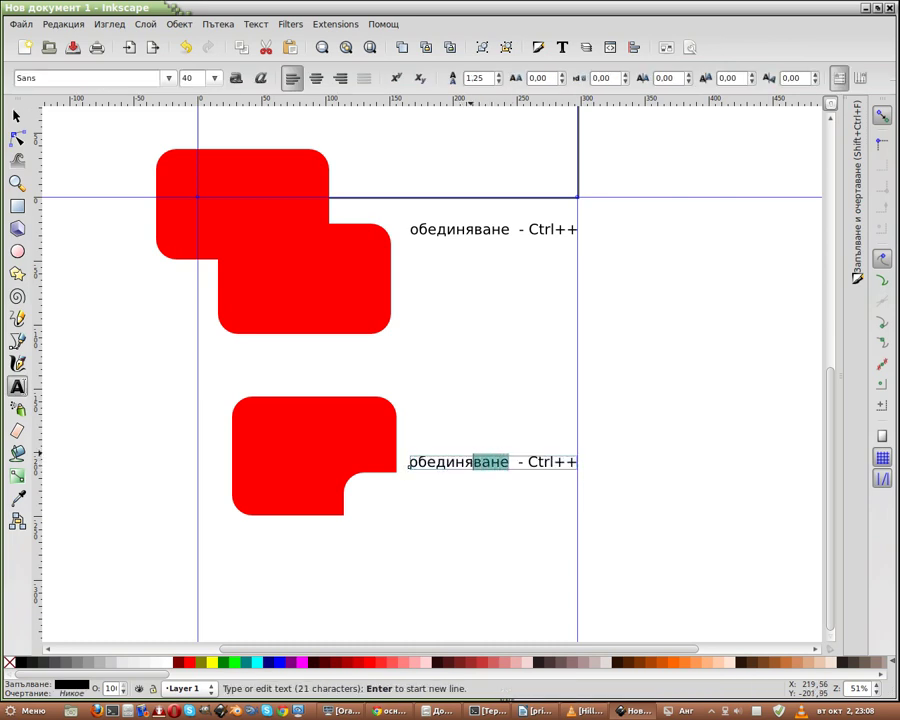
{"action": "key", "text": "shift+Left"}
{"action": "key", "text": "shift+Left"}
{"action": "key", "text": "shift+Left"}
{"action": "key", "text": "shift+Left"}
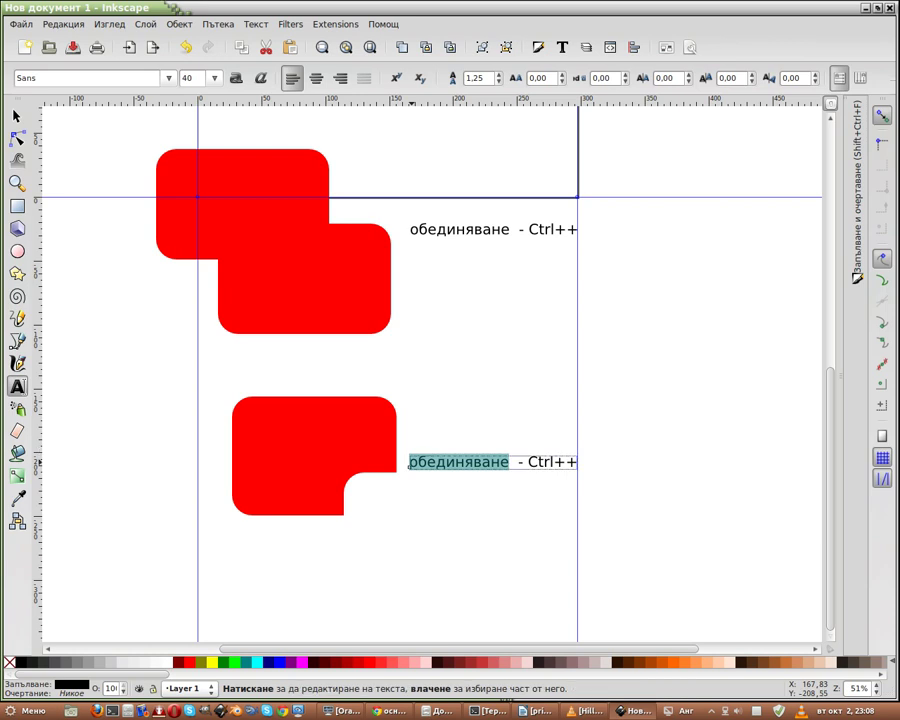
{"action": "type", "text": "raz"}
{"action": "type", "text": "a"}
{"action": "key", "text": "BackSpace"}
{"action": "key", "text": "BackSpace"}
{"action": "key", "text": "BackSpace"}
{"action": "key", "text": "BackSpace"}
{"action": "key", "text": "BackSpace"}
{"action": "key", "text": "BackSpace"}
{"action": "key", "text": "BackSpace"}
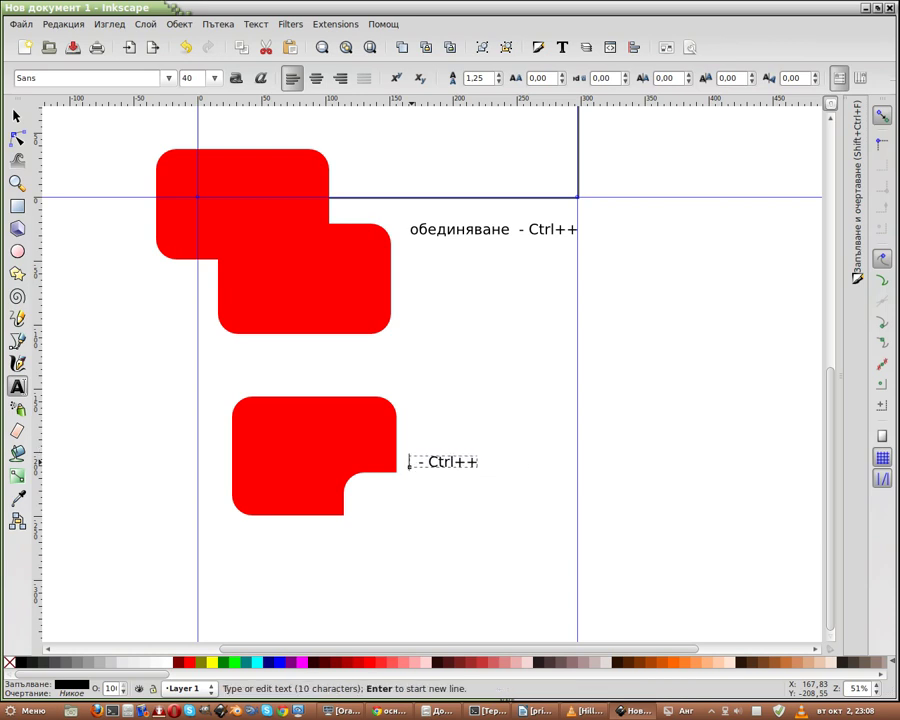
{"action": "type", "text": "разлика"}
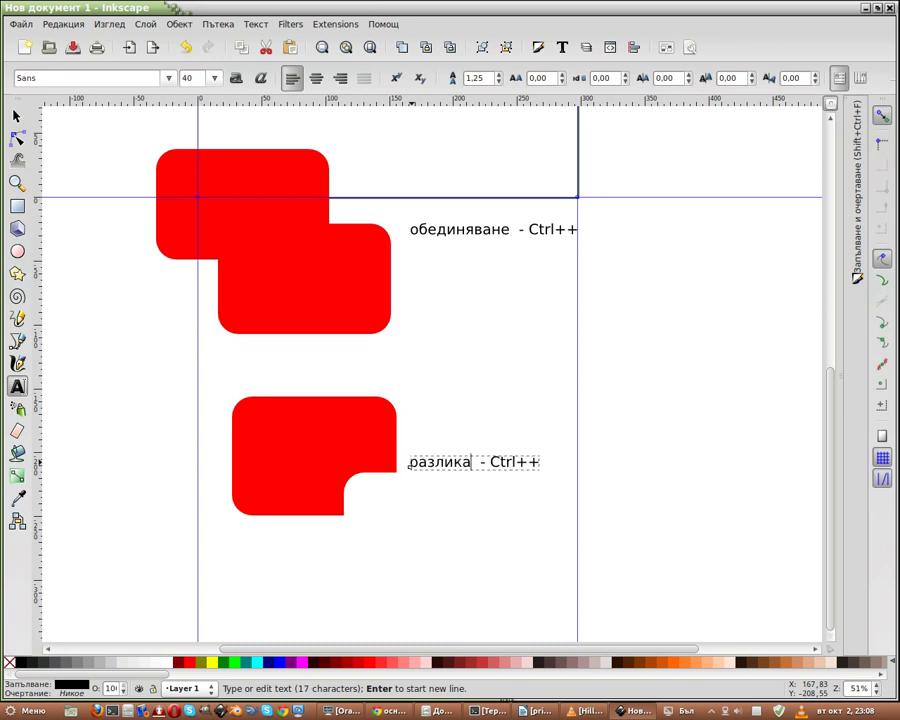
{"action": "left_click", "coordinate": [540, 462]}
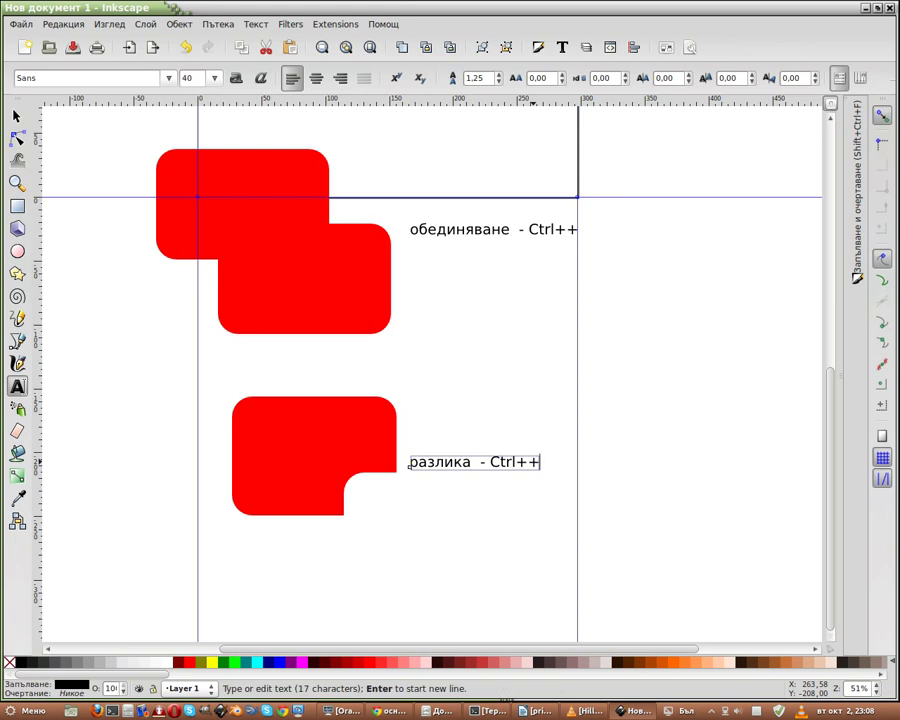
{"action": "key", "text": "BackSpace"}
{"action": "type", "text": "-"}
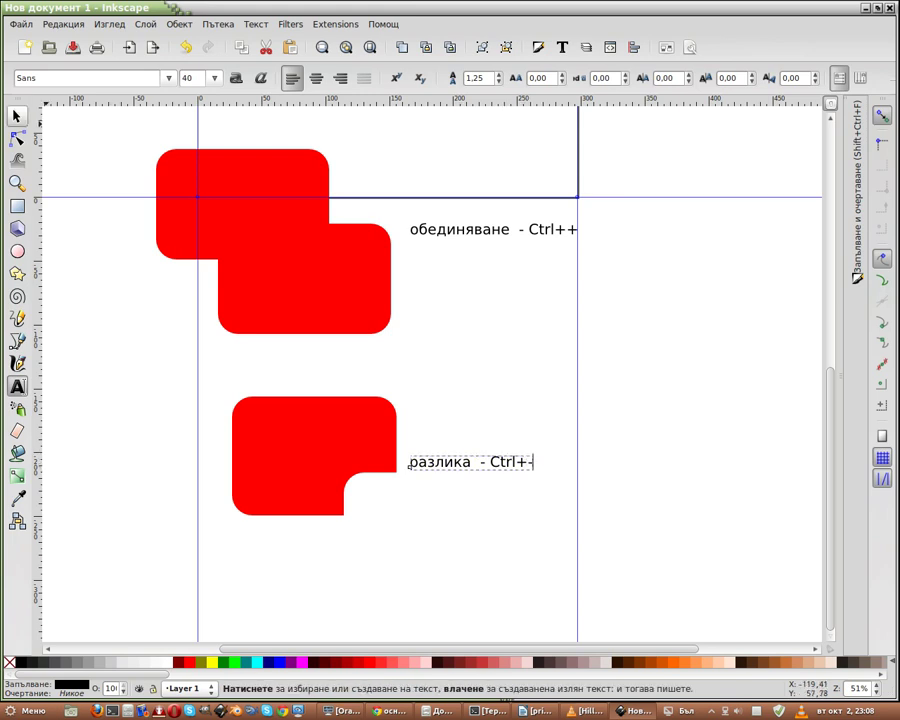
{"action": "key", "text": "F1"}
Step: Inspect the cut red shape's nodes and scroll to the empty area below
{"action": "scroll", "coordinate": [435, 375], "scroll_direction": "down", "scroll_amount": 4}
{"action": "scroll", "coordinate": [368, 358], "scroll_direction": "up", "scroll_amount": 1}
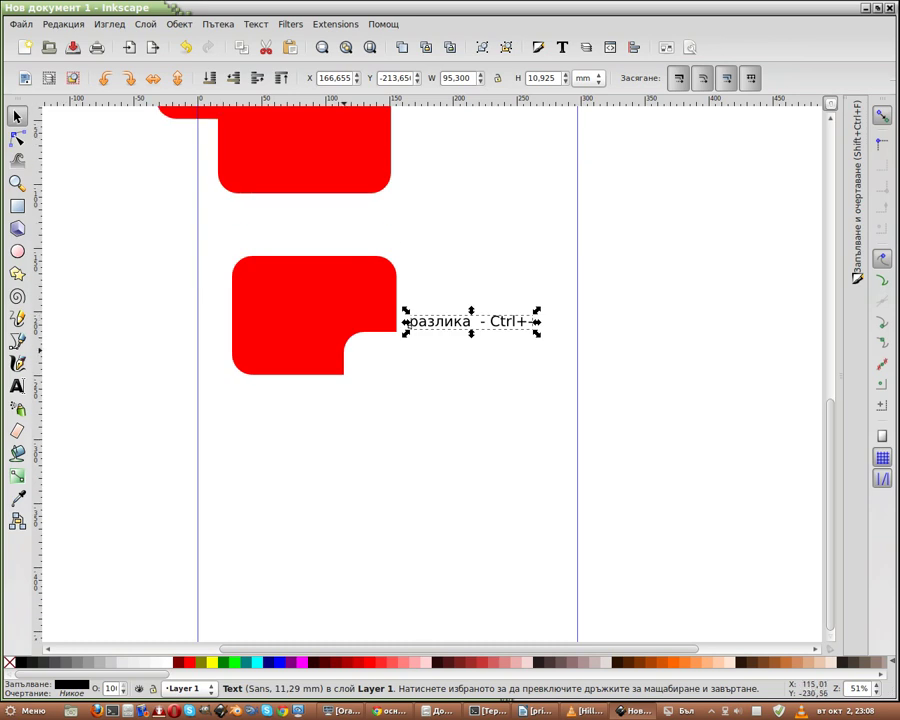
{"action": "left_click", "coordinate": [290, 300]}
{"action": "left_click", "coordinate": [368, 358]}
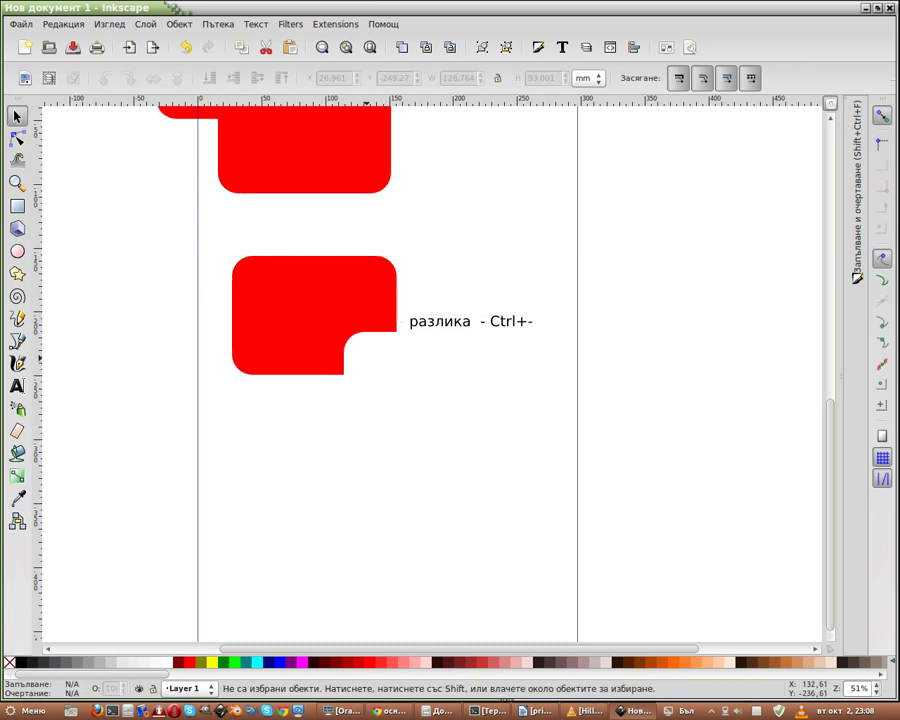
{"action": "double_click", "coordinate": [300, 320]}
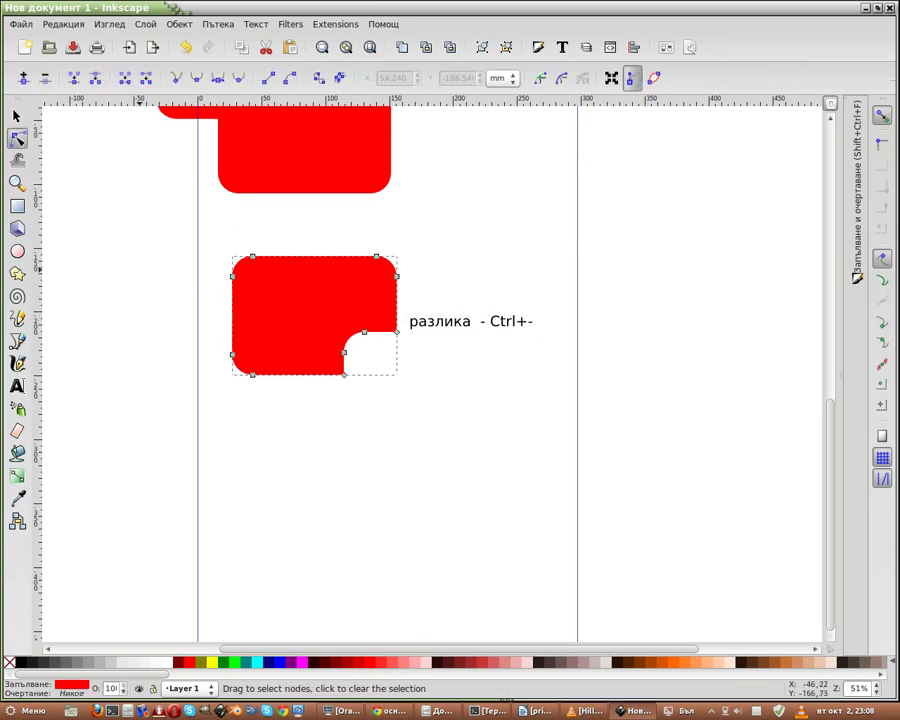
{"action": "left_click", "coordinate": [17, 116]}
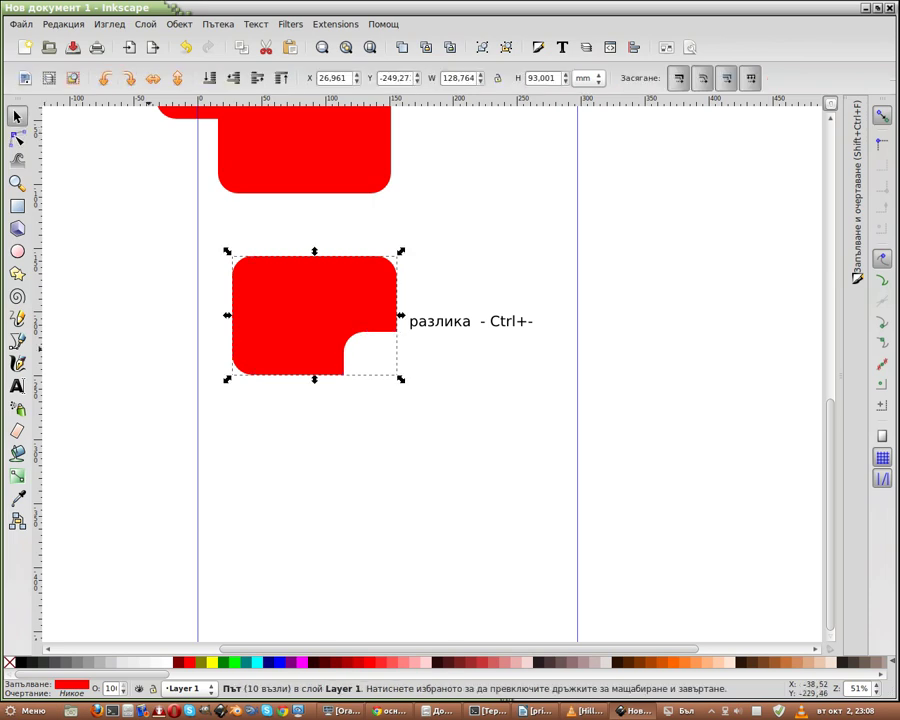
{"action": "left_click", "coordinate": [158, 485]}
{"action": "scroll", "coordinate": [155, 487], "scroll_direction": "down", "scroll_amount": 4}
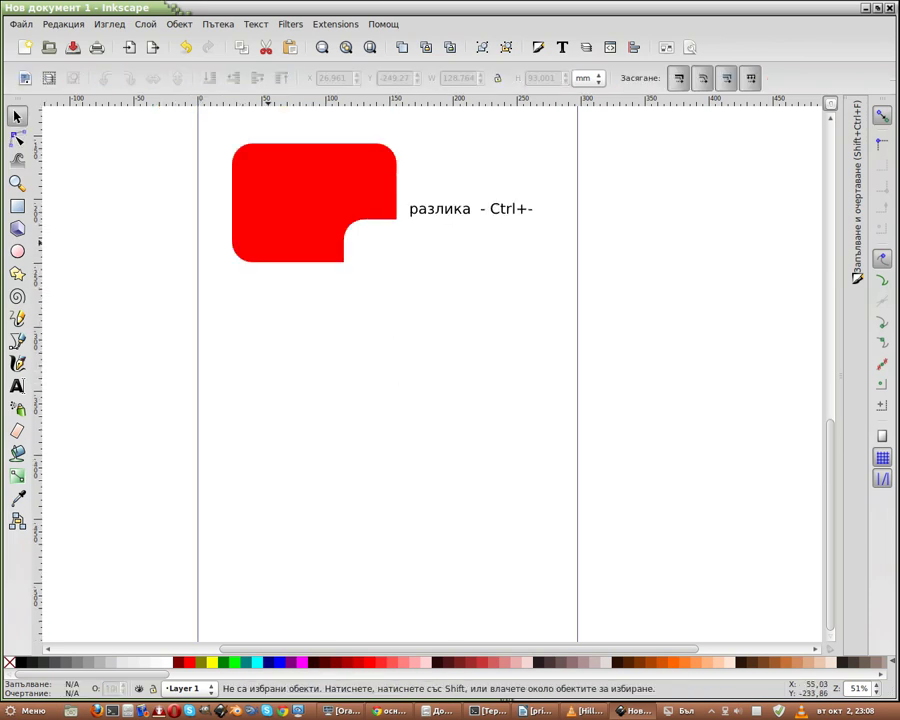
{"action": "left_click", "coordinate": [300, 200]}
{"action": "left_click", "coordinate": [299, 350]}
{"action": "scroll", "coordinate": [300, 300], "scroll_direction": "up", "scroll_amount": 5}
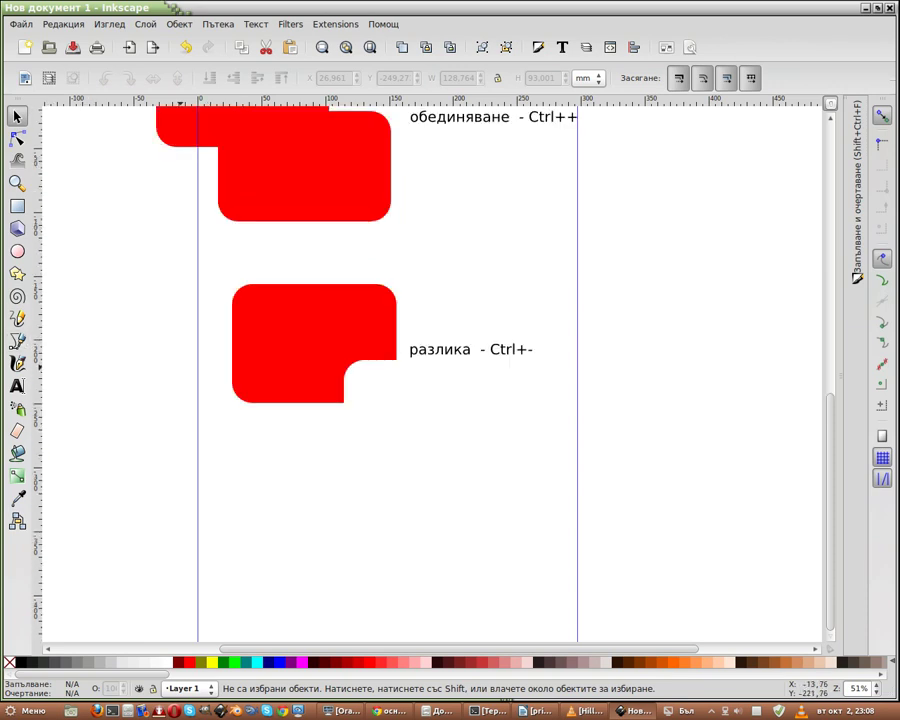
{"action": "scroll", "coordinate": [300, 300], "scroll_direction": "down", "scroll_amount": 5}
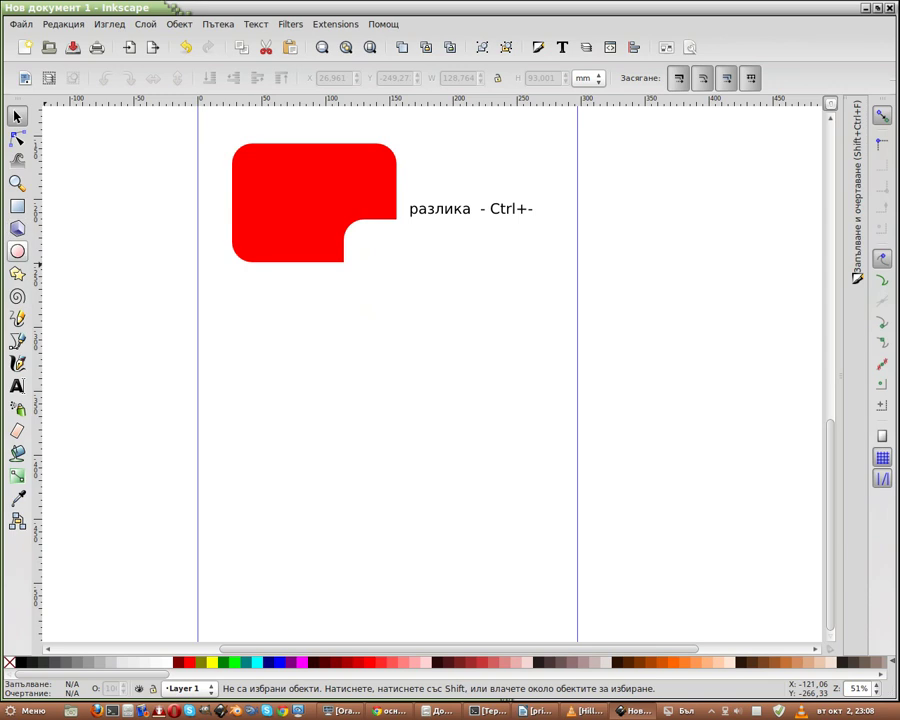
Step: Draw a magenta rounded rectangle below the difference example and duplicate it offset down-right
{"action": "left_click", "coordinate": [17, 206]}
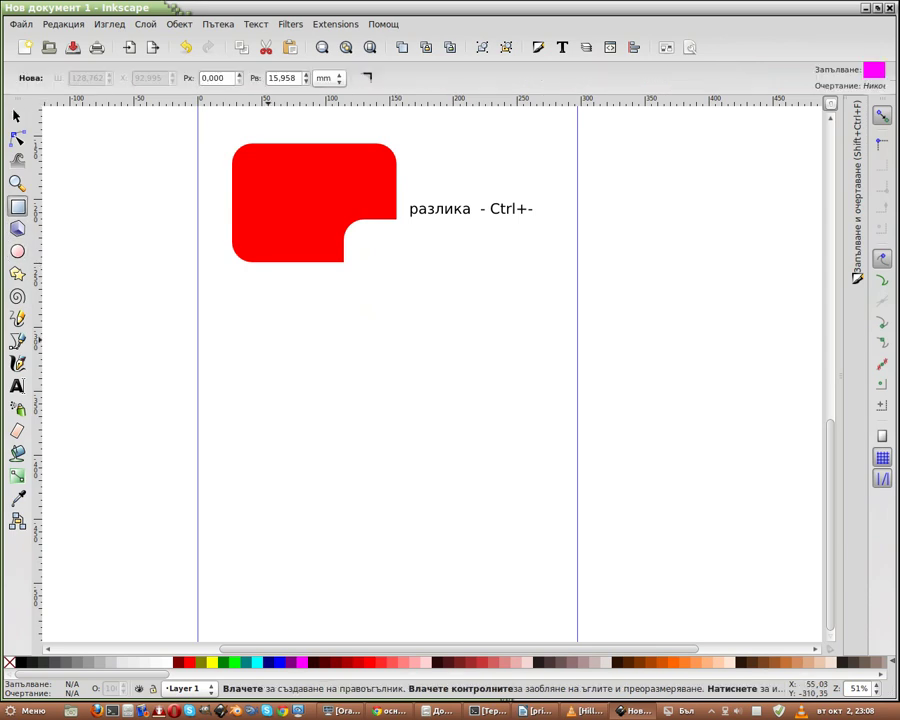
{"action": "mouse_move", "coordinate": [266, 315]}
{"action": "left_mouse_down"}
{"action": "mouse_move", "coordinate": [298, 347]}
{"action": "mouse_move", "coordinate": [418, 390]}
{"action": "left_mouse_up"}
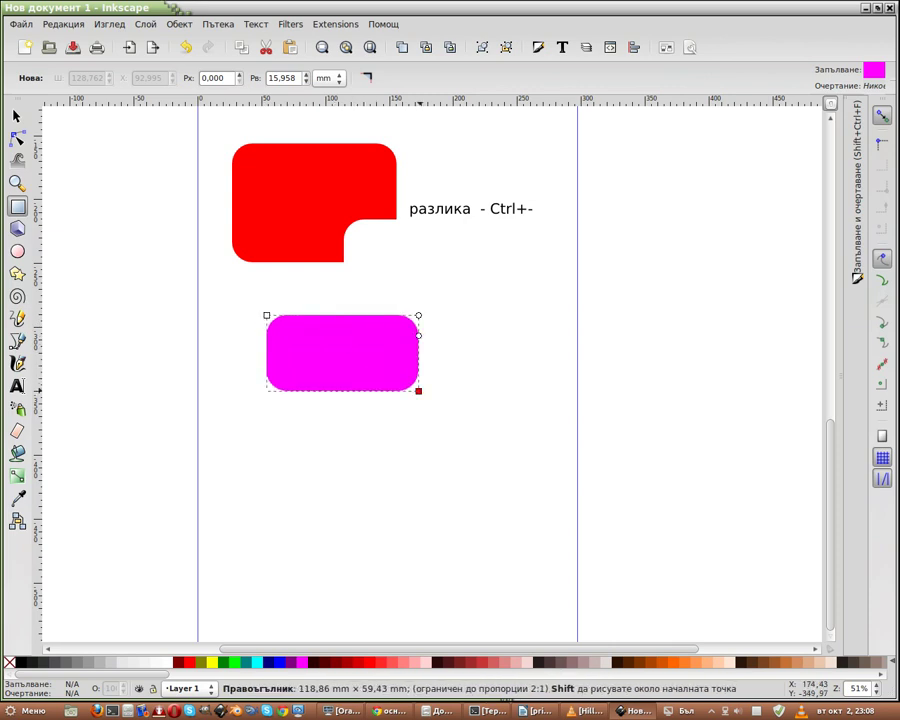
{"action": "left_click", "coordinate": [17, 116]}
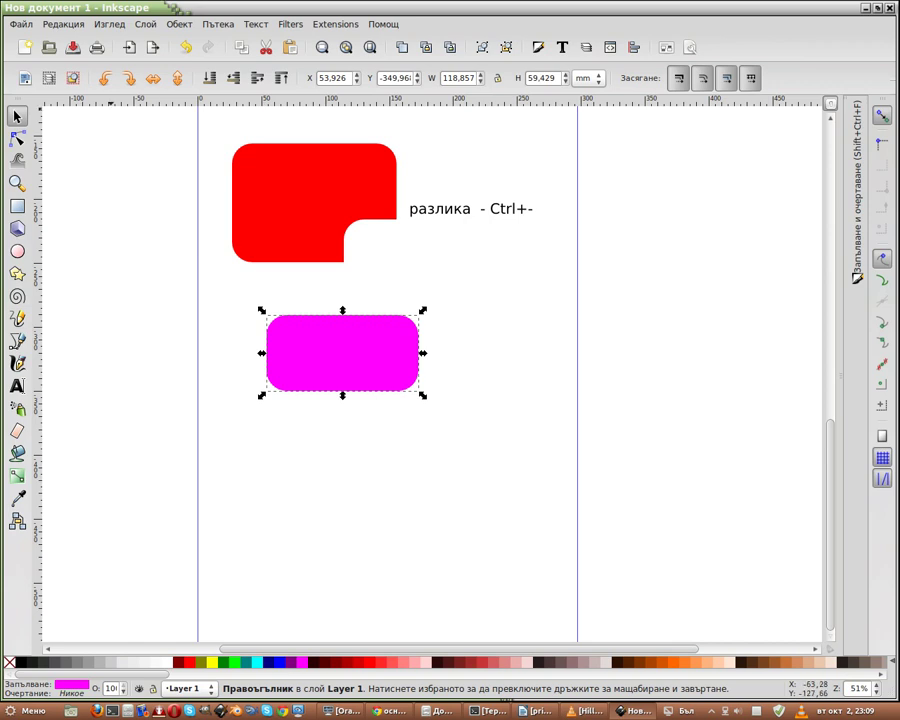
{"action": "left_click", "coordinate": [62, 23]}
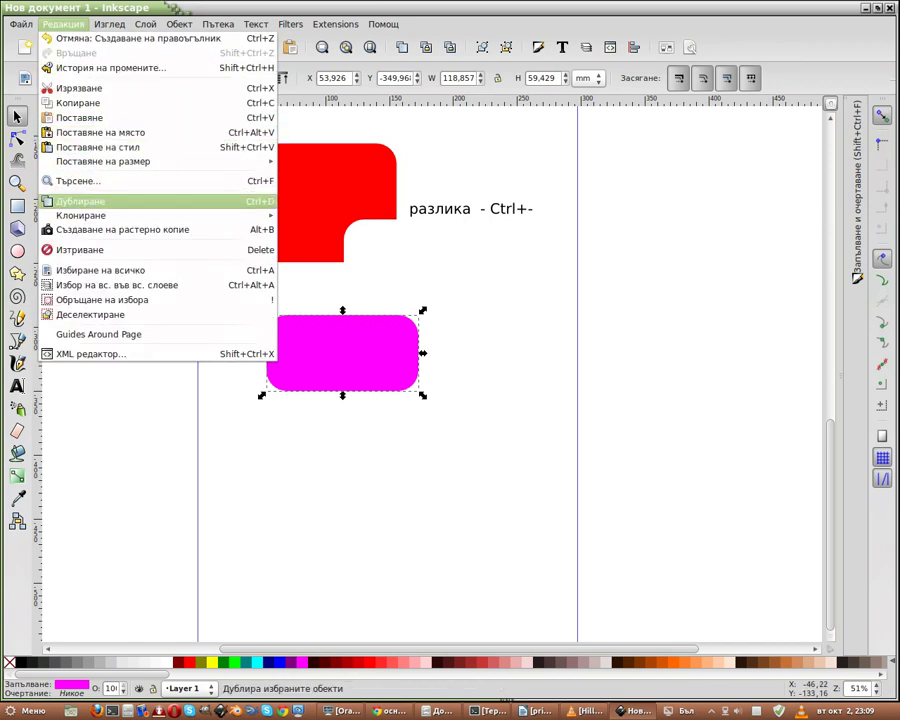
{"action": "left_click", "coordinate": [80, 201]}
{"action": "left_click_drag", "start_coordinate": [343, 352], "coordinate": [428, 382]}
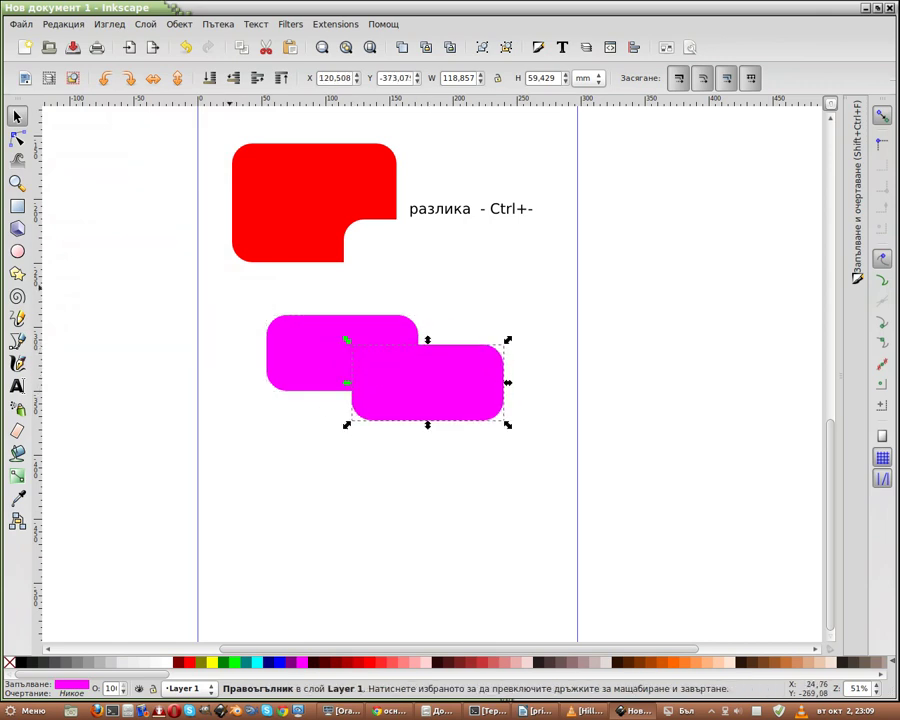
Step: Intersect both rectangles into one fuchsia shape and nudge the разлика label slightly
{"action": "left_click_drag", "start_coordinate": [229, 287], "coordinate": [565, 474]}
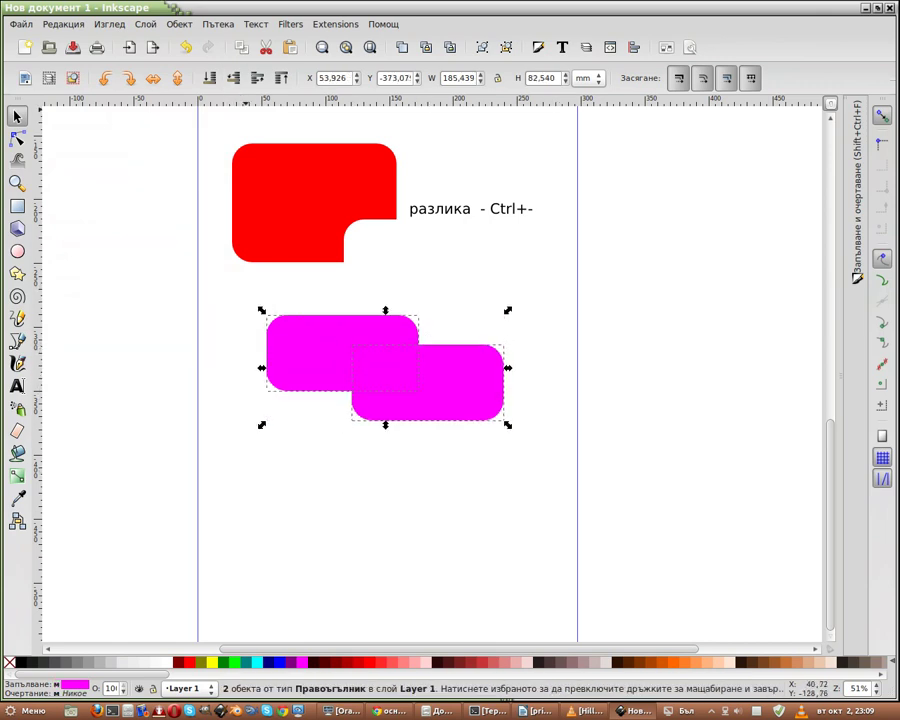
{"action": "left_click", "coordinate": [179, 23]}
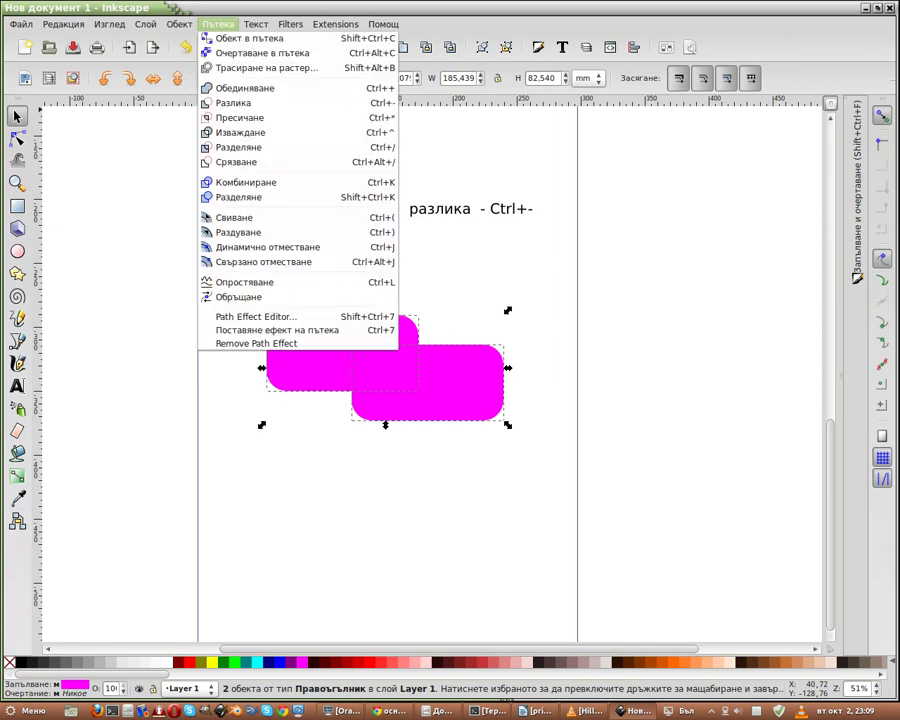
{"action": "left_click", "coordinate": [240, 117]}
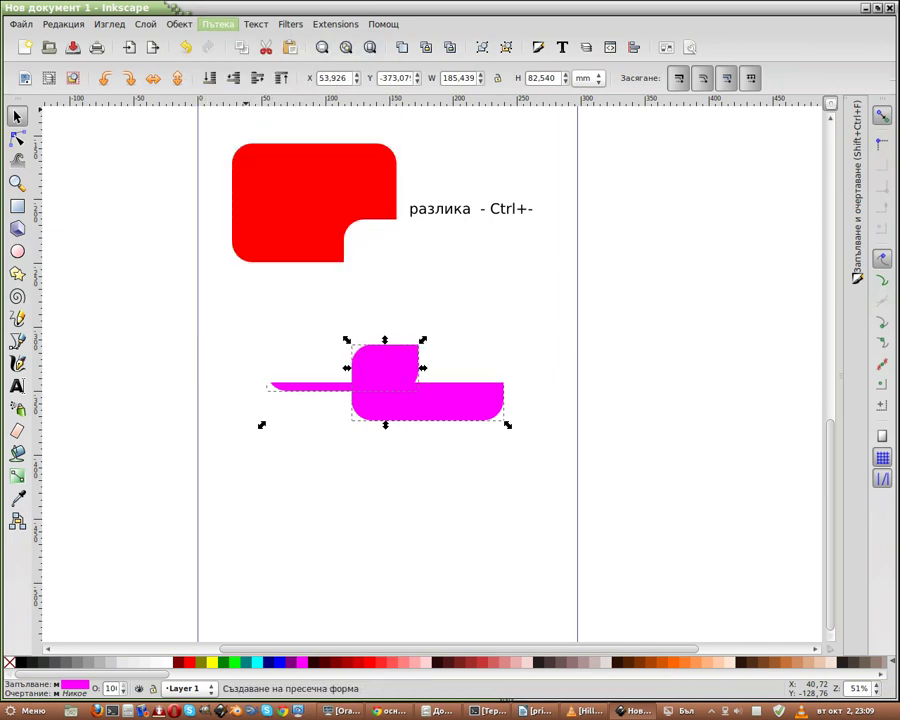
{"action": "left_click", "coordinate": [571, 483]}
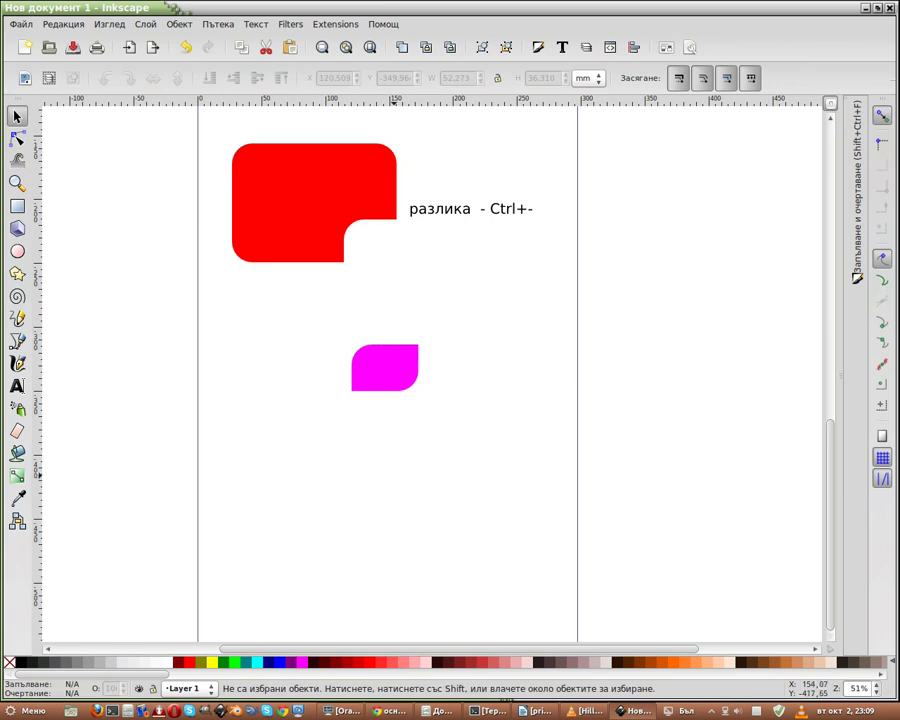
{"action": "left_click", "coordinate": [380, 385]}
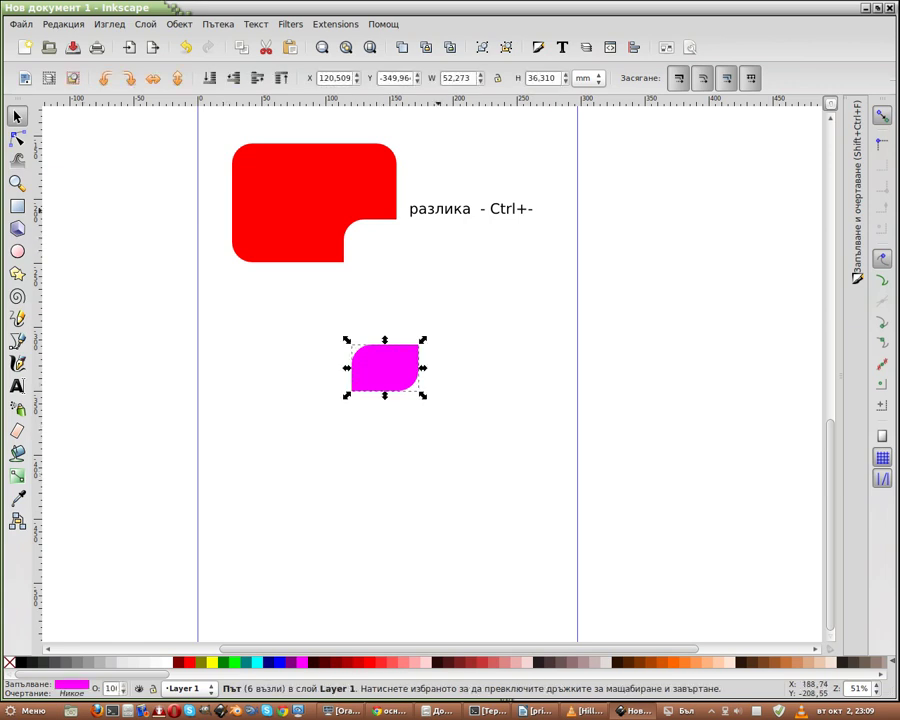
{"action": "left_click_drag", "start_coordinate": [411, 210], "coordinate": [416, 201]}
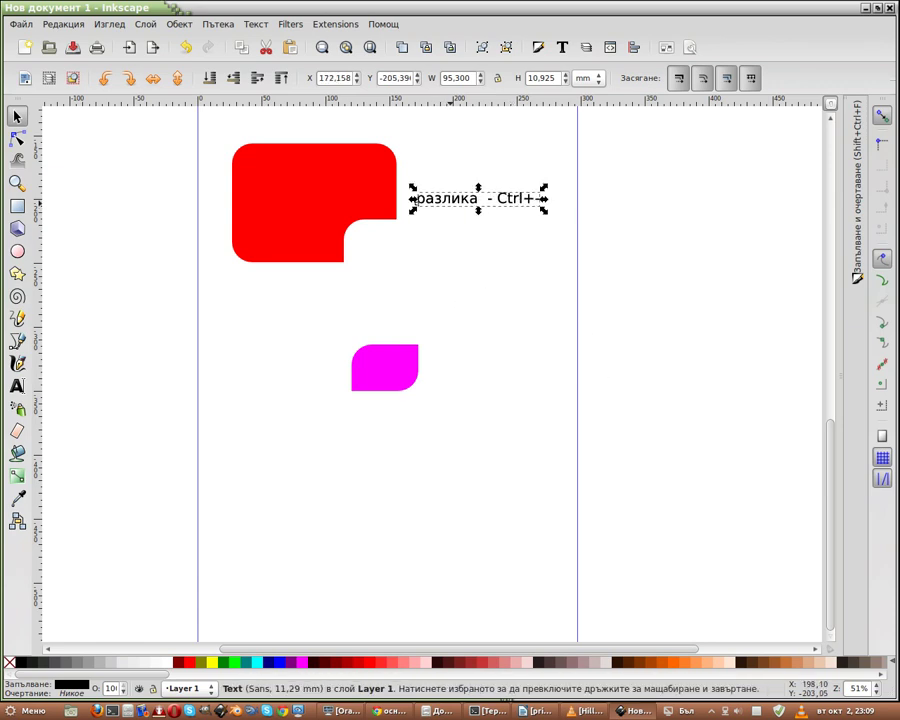
Step: Copy the разлика label beside the magenta shape and replace the word with 'пресичане'
{"action": "key", "text": "ctrl+v"}
{"action": "left_click_drag", "start_coordinate": [483, 293], "coordinate": [494, 367]}
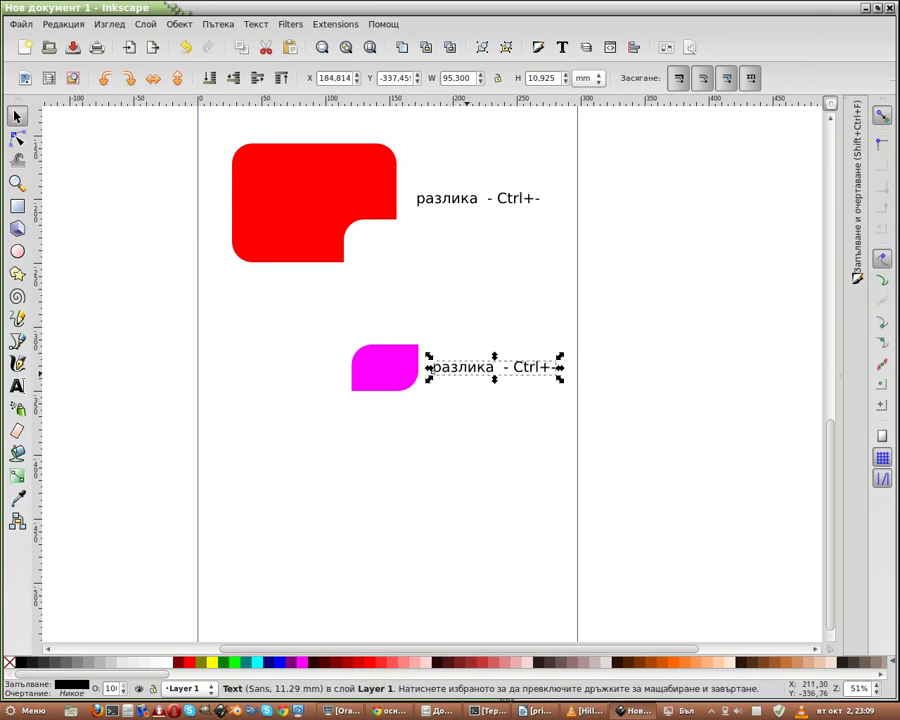
{"action": "double_click", "coordinate": [480, 367]}
{"action": "left_click", "coordinate": [464, 366]}
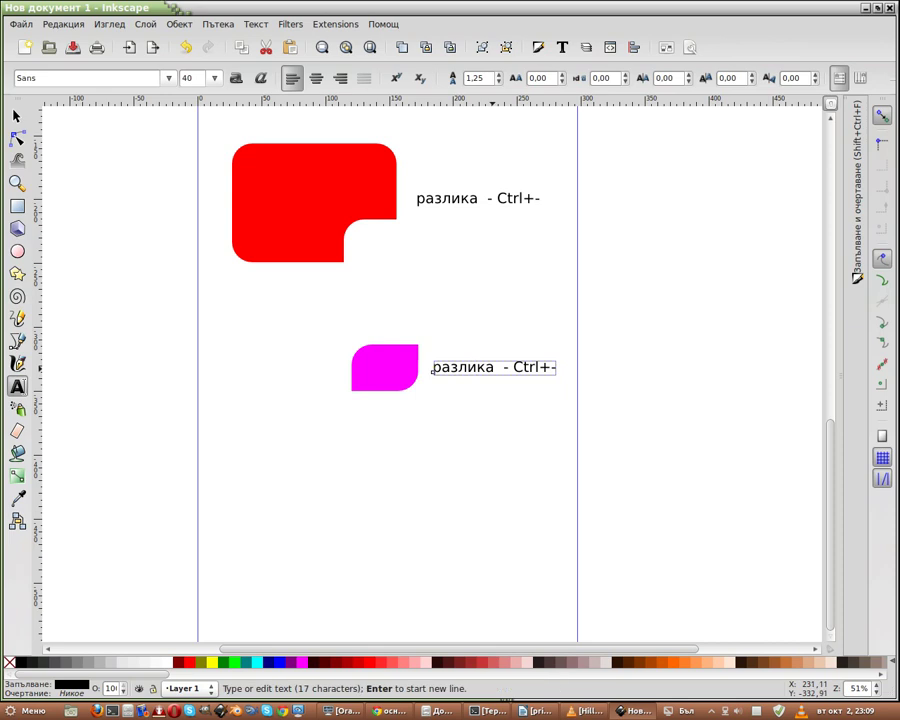
{"action": "double_click", "coordinate": [432, 368]}
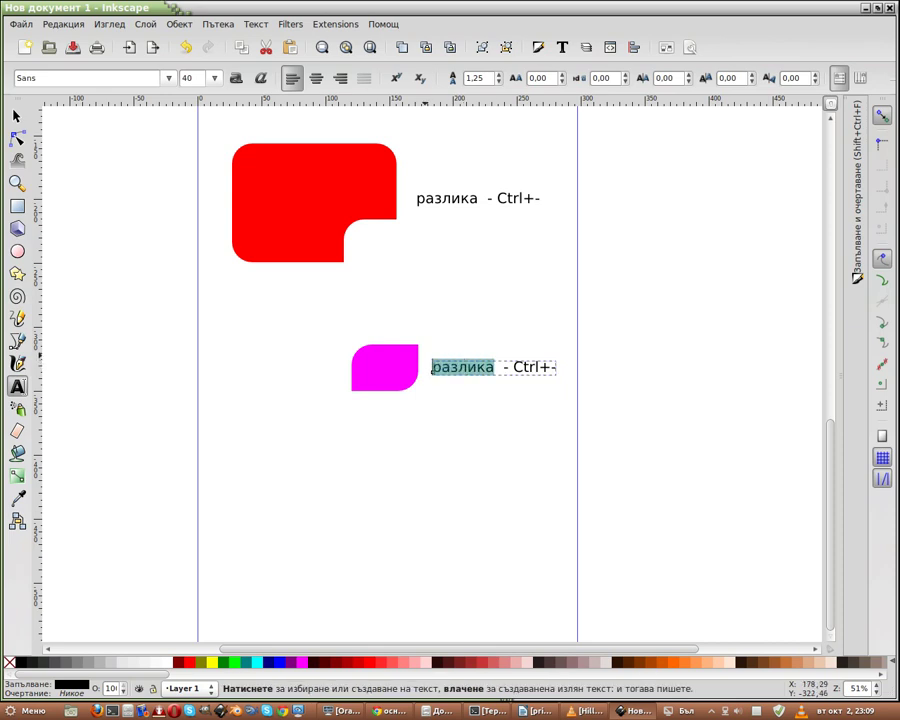
{"action": "type", "text": "преси"}
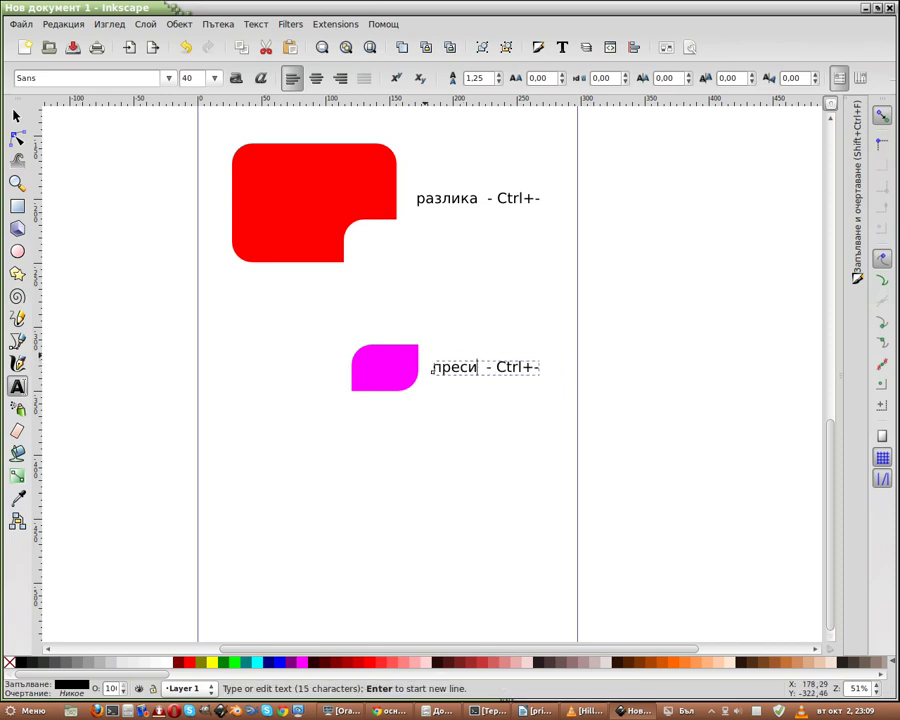
{"action": "type", "text": "чане"}
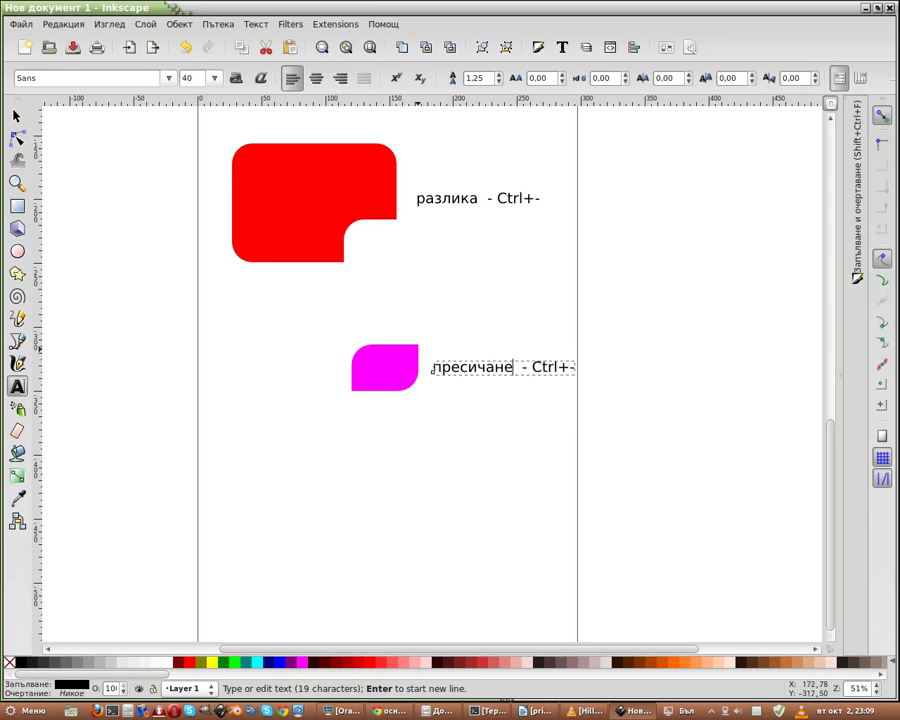
{"action": "key", "text": "F1"}
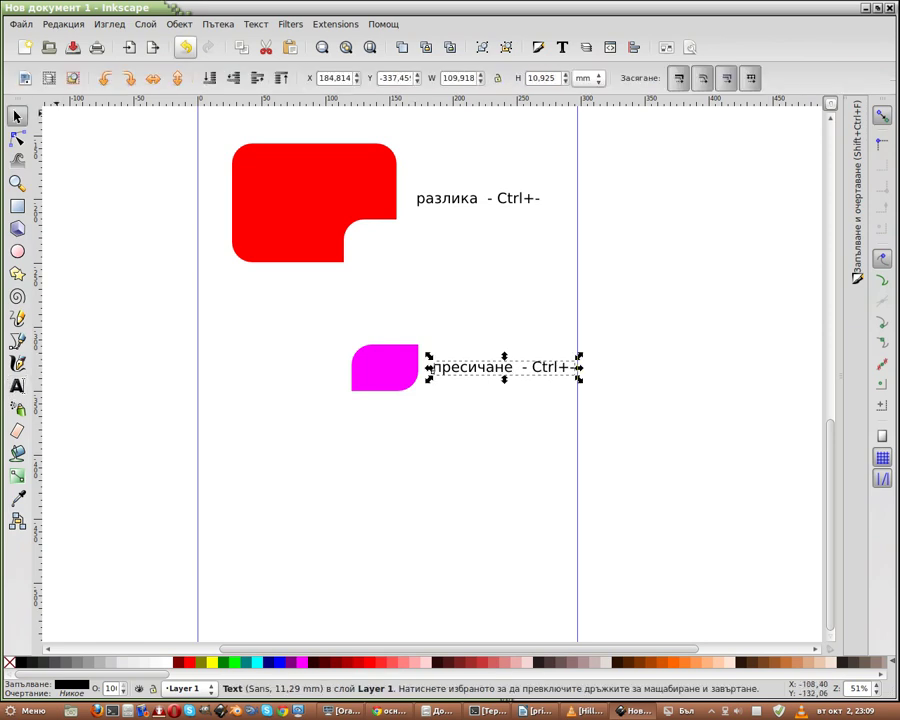
Step: Check the intersection shortcut and finish the label as 'пресичане - Ctrl+*'
{"action": "left_click", "coordinate": [256, 23]}
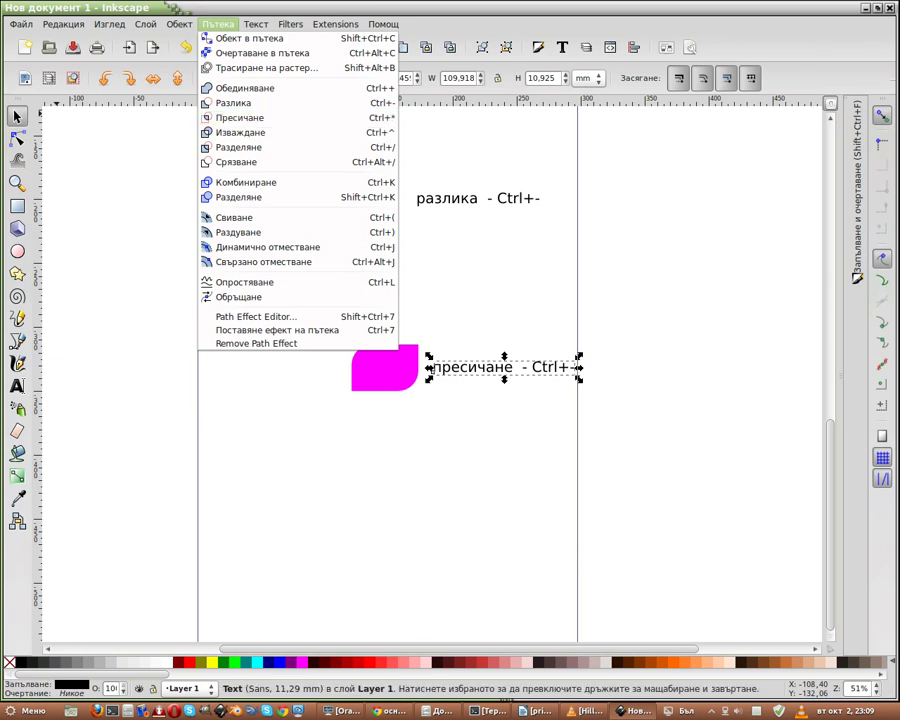
{"action": "double_click", "coordinate": [432, 368]}
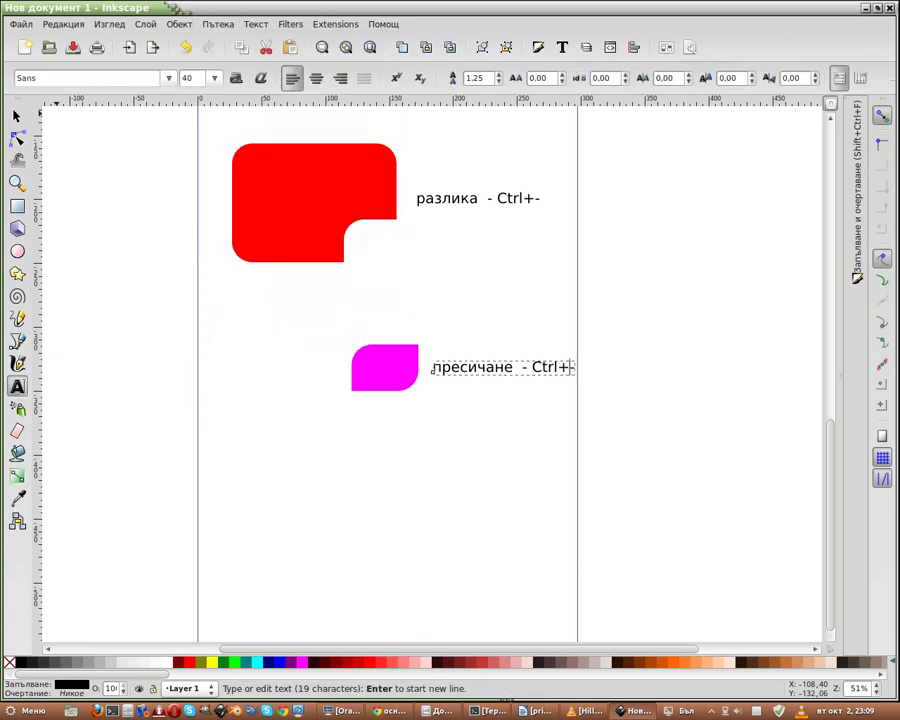
{"action": "left_click", "coordinate": [569, 367]}
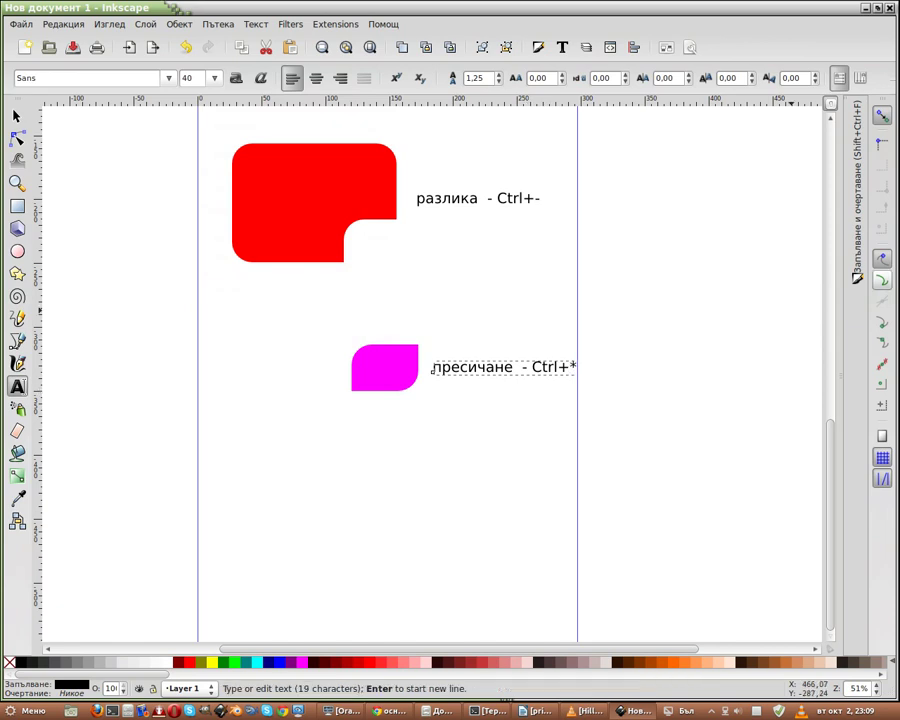
{"action": "scroll", "coordinate": [575, 485], "scroll_direction": "down", "scroll_amount": 2}
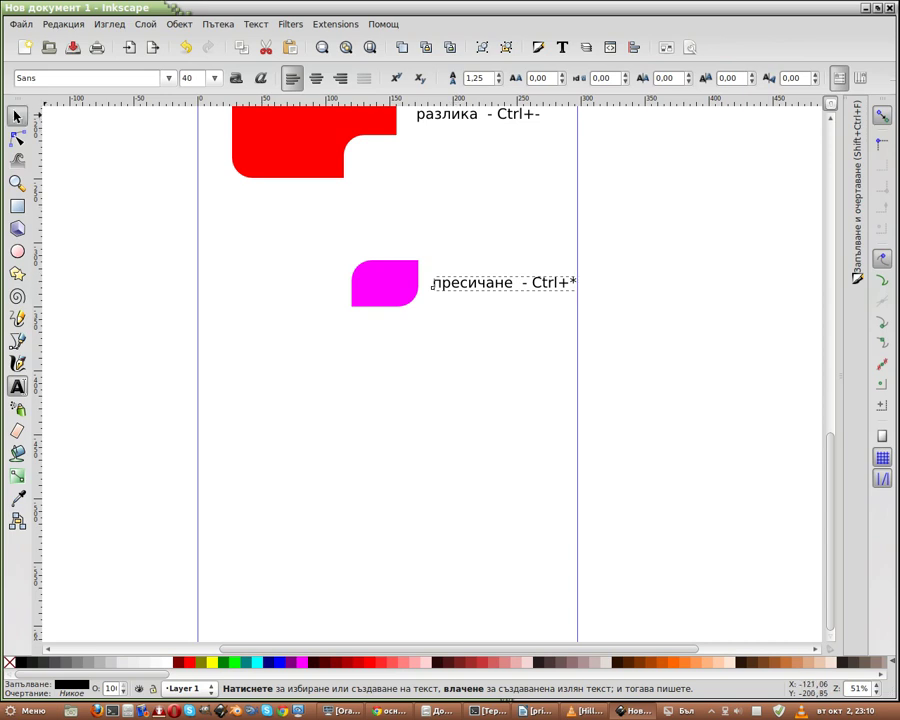
{"action": "key", "text": "F1"}
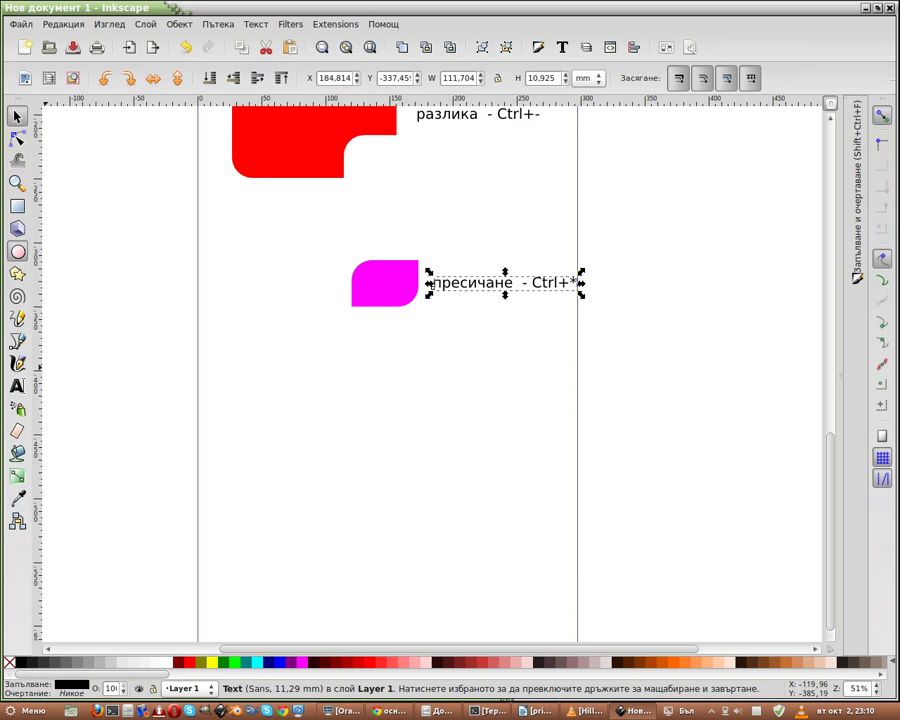
{"action": "key", "text": "F5"}
Step: Draw a magenta ellipse below the intersection example and convert it to a path
{"action": "left_click_drag", "start_coordinate": [235, 383], "coordinate": [348, 481]}
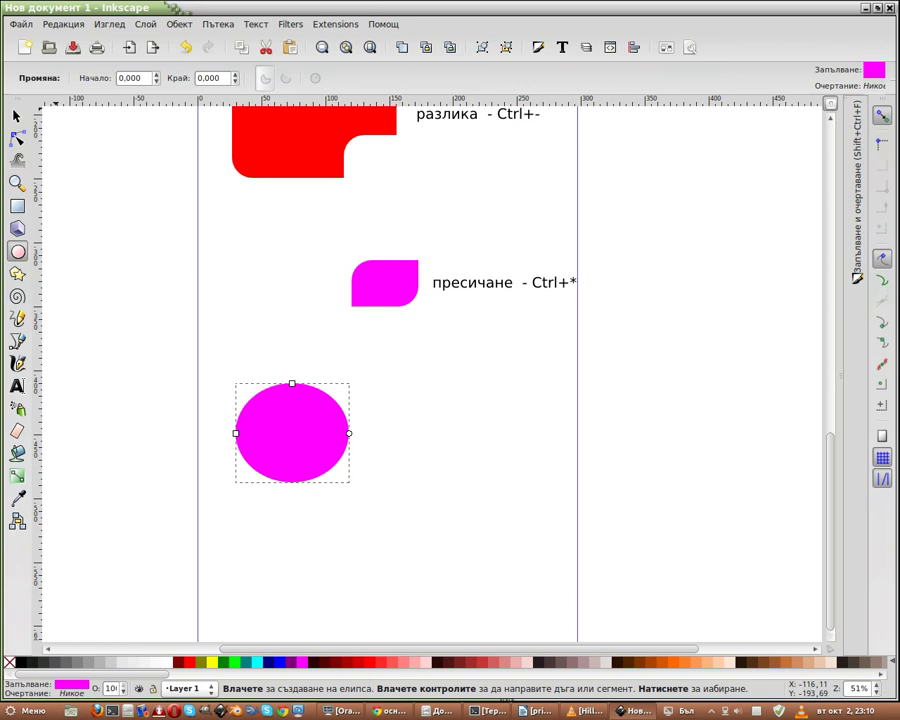
{"action": "key", "text": "alt+p"}
{"action": "key", "text": "Return"}
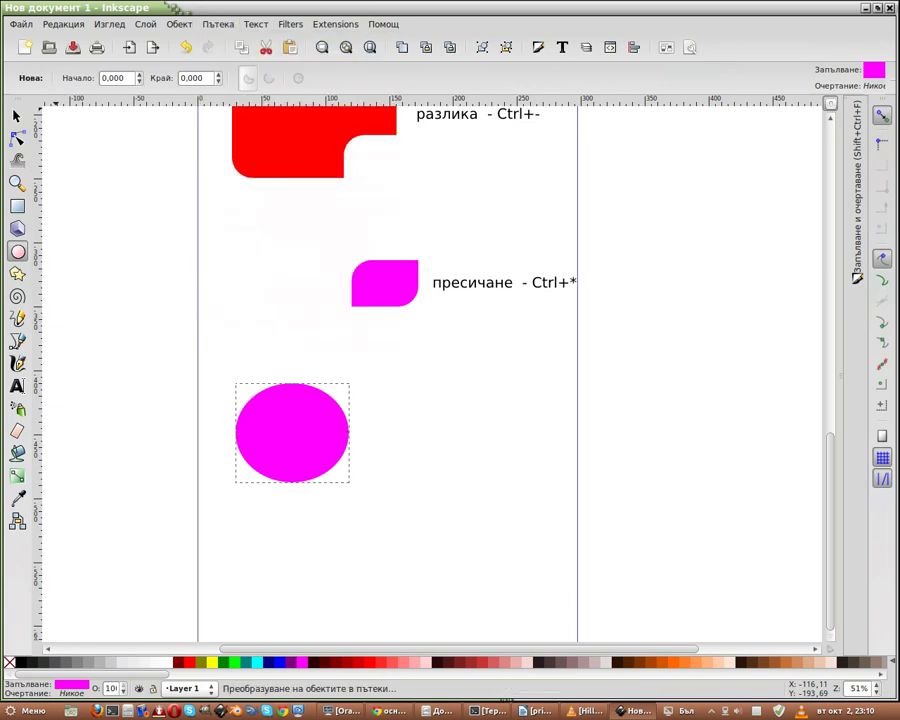
{"action": "key", "text": "s"}
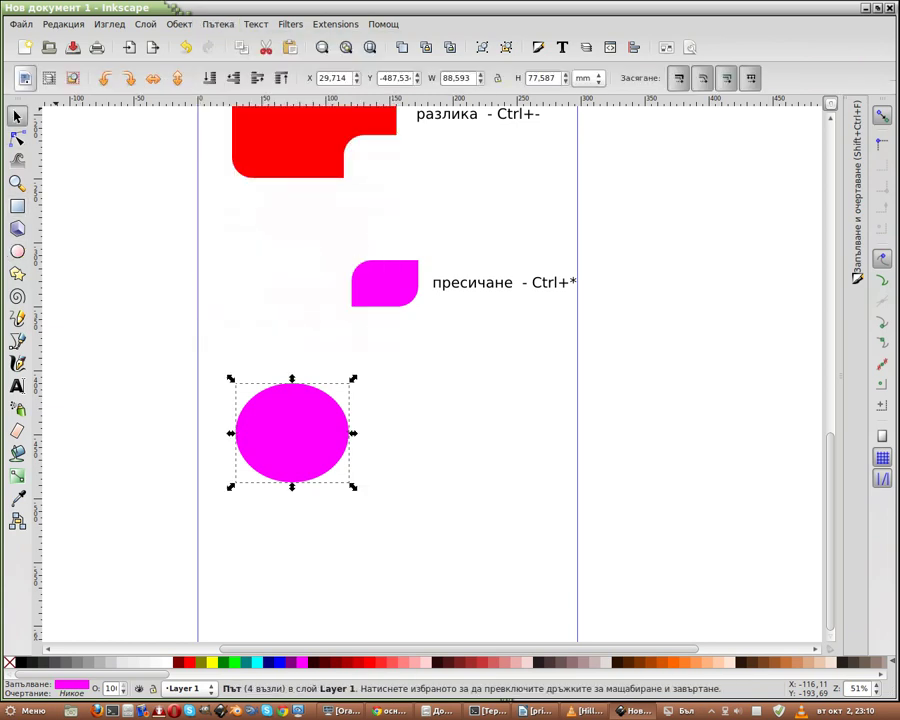
Step: Duplicate the ellipse, offset the copy down-right, and colour it dark red
{"action": "key", "text": "alt+i"}
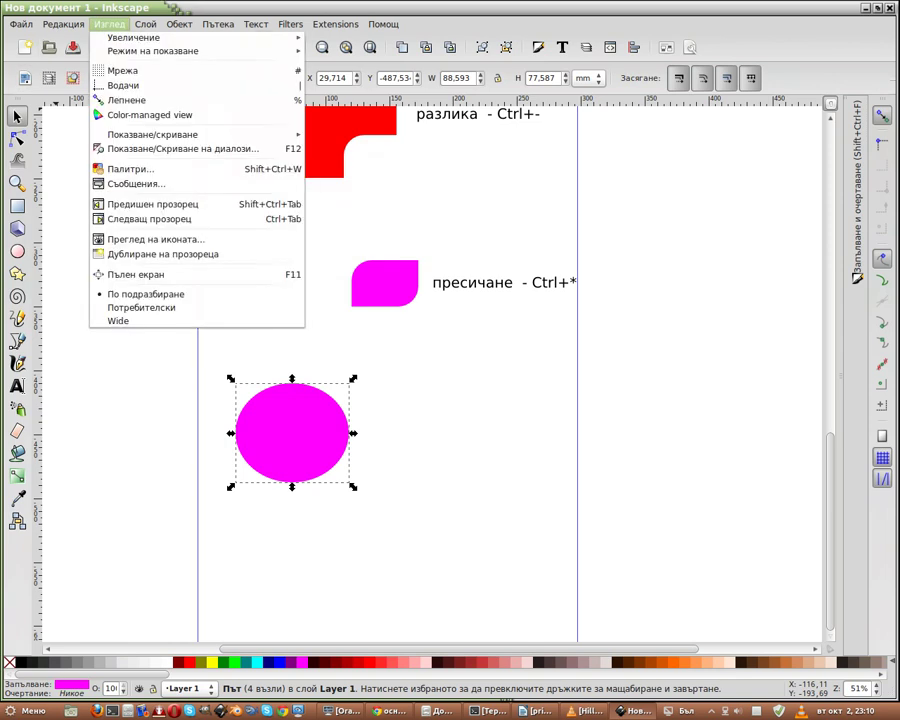
{"action": "key", "text": "Left"}
{"action": "key", "text": "Left"}
{"action": "key", "text": "Right"}
{"action": "key", "text": "Down"}
{"action": "key", "text": "Down"}
{"action": "key", "text": "Down"}
{"action": "key", "text": "Down"}
{"action": "key", "text": "Down"}
{"action": "key", "text": "Down"}
{"action": "key", "text": "Down"}
{"action": "key", "text": "Down"}
{"action": "key", "text": "Down"}
{"action": "key", "text": "Up"}
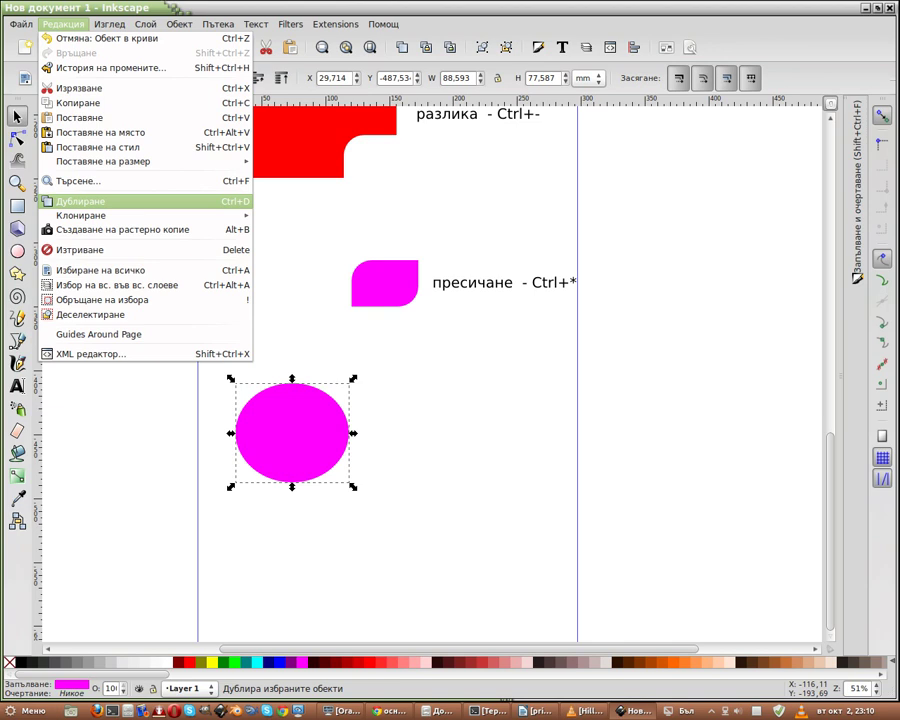
{"action": "key", "text": "Return"}
{"action": "left_click_drag", "start_coordinate": [292, 432], "coordinate": [345, 470]}
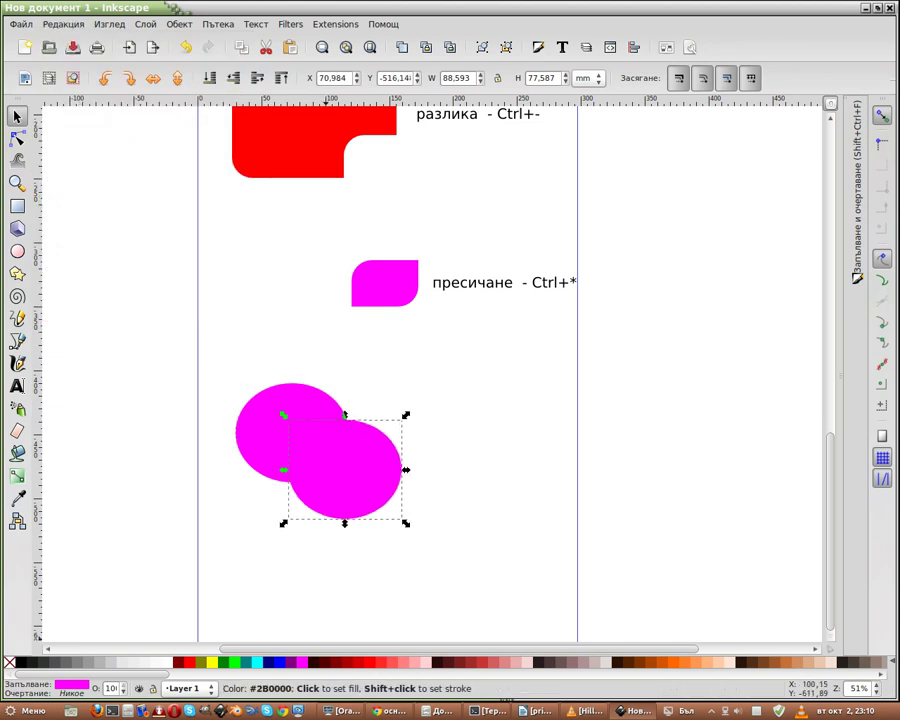
{"action": "left_click", "coordinate": [348, 662]}
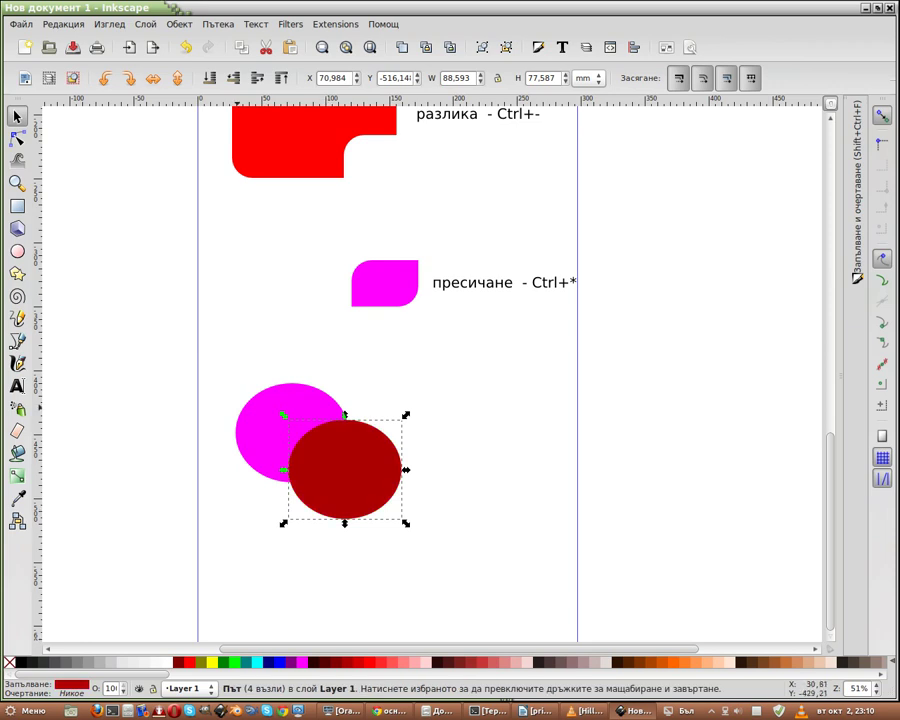
Step: Divide the magenta circle with the dark red ellipse using Path > Division
{"action": "left_click_drag", "start_coordinate": [228, 367], "coordinate": [459, 571]}
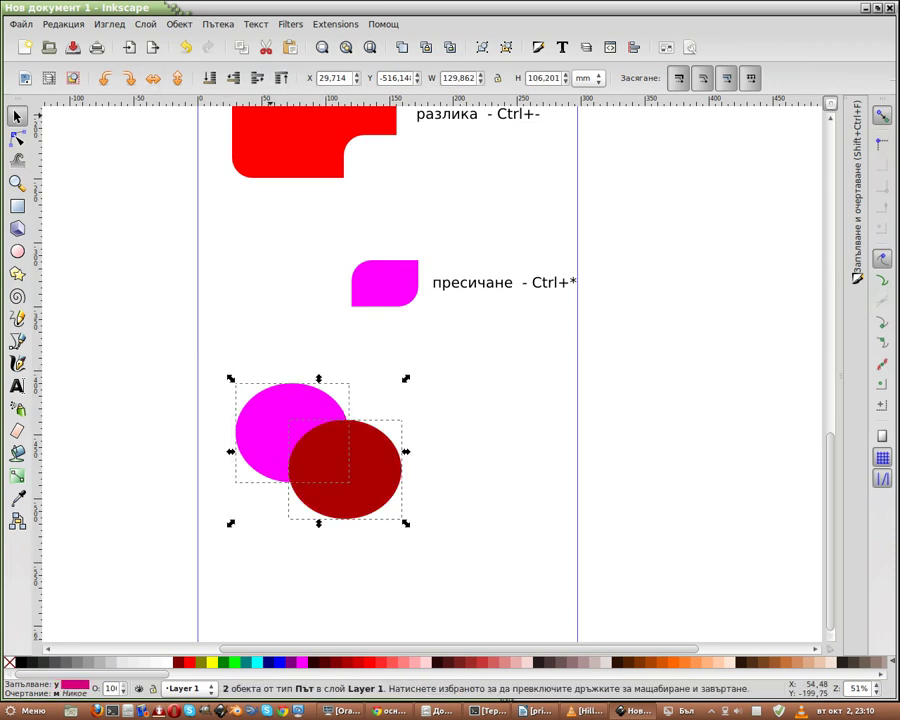
{"action": "left_click", "coordinate": [217, 23]}
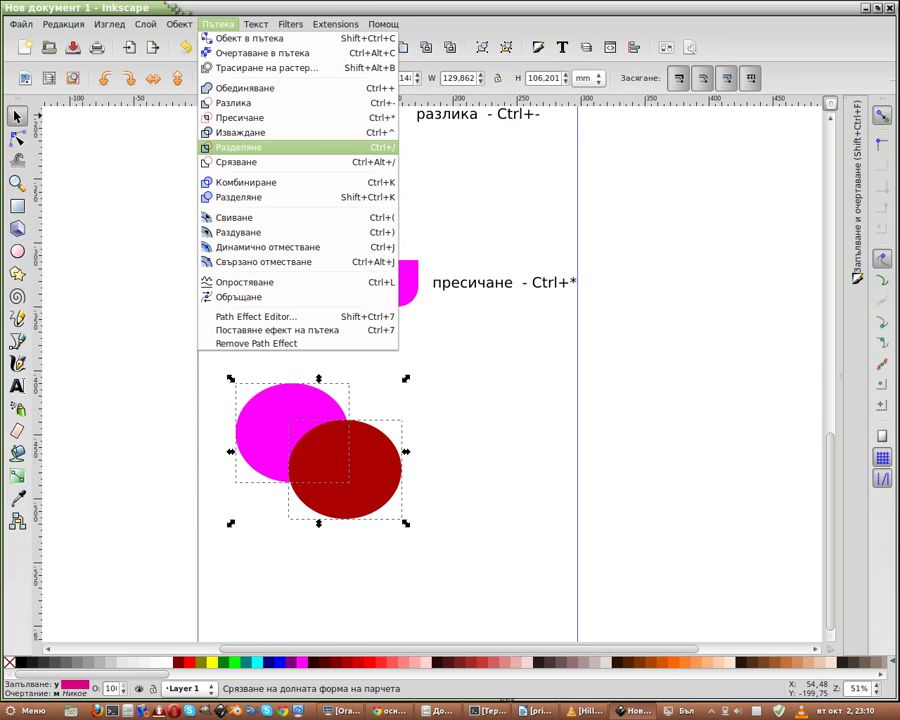
{"action": "left_click", "coordinate": [240, 147]}
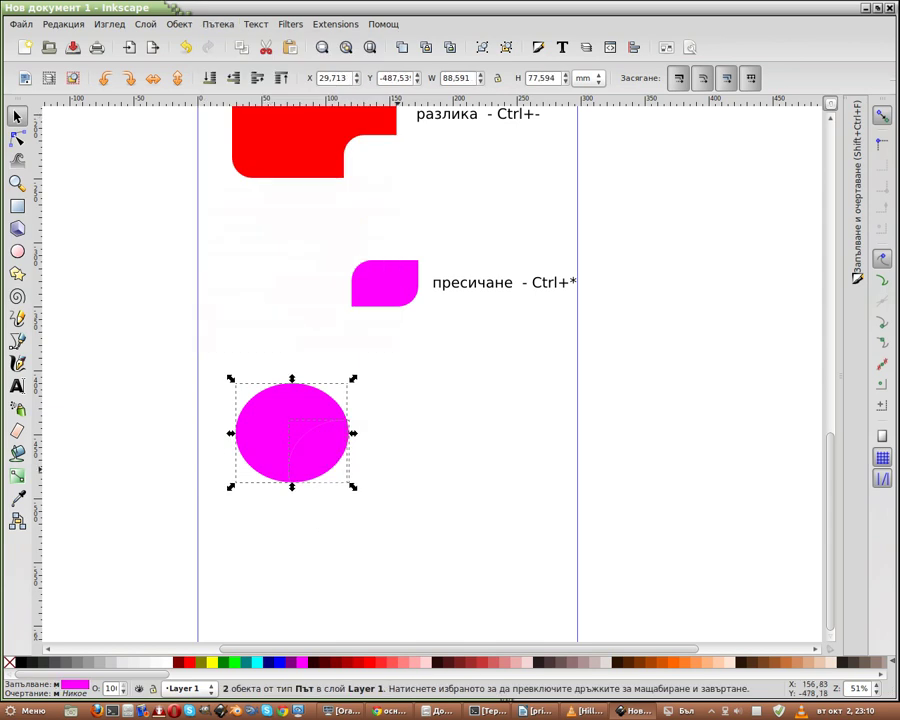
{"action": "key", "text": "Escape"}
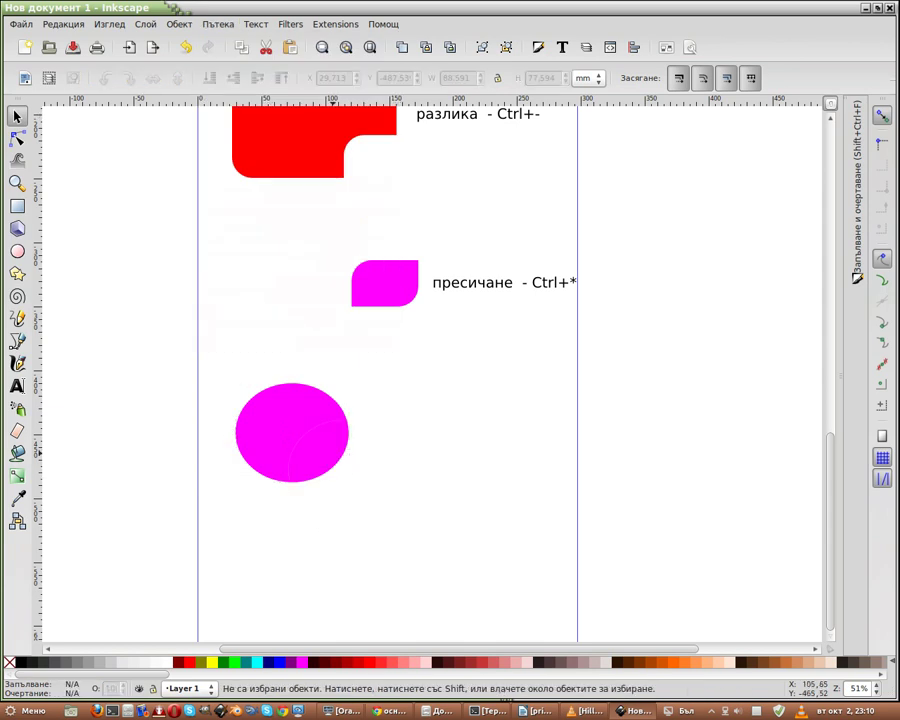
Step: Fill the cut-off lower-right piece purple
{"action": "left_click", "coordinate": [320, 455]}
{"action": "left_click", "coordinate": [289, 662]}
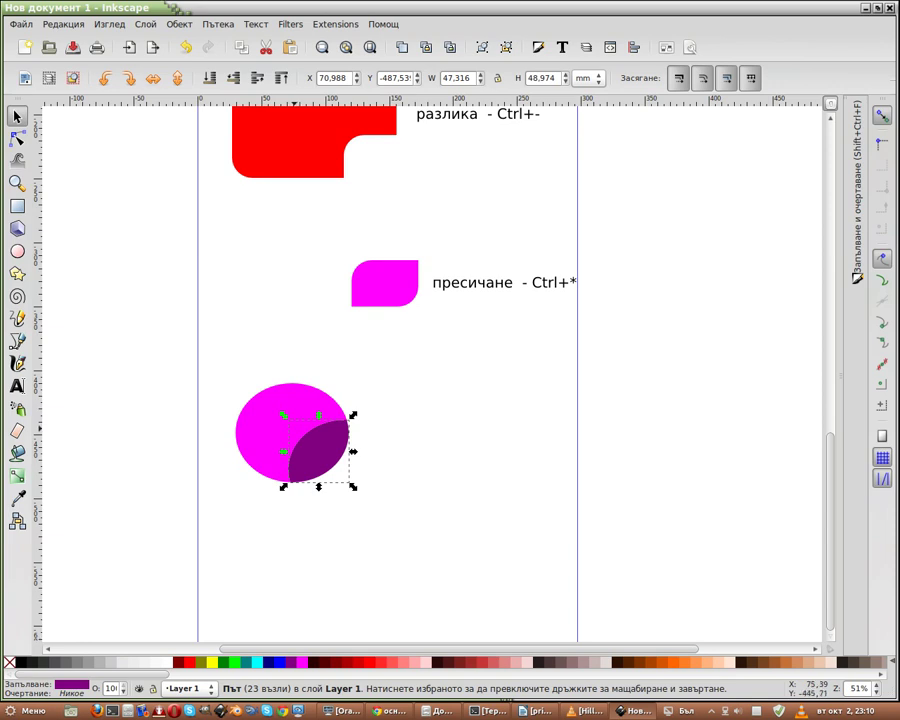
{"action": "key", "text": "Tab"}
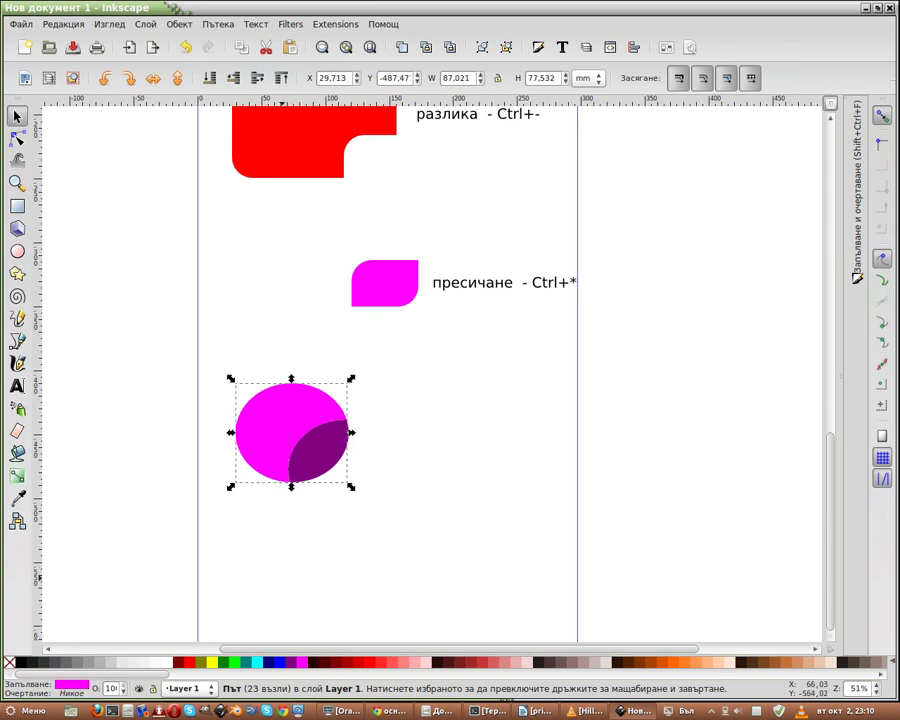
{"action": "key", "text": "Escape"}
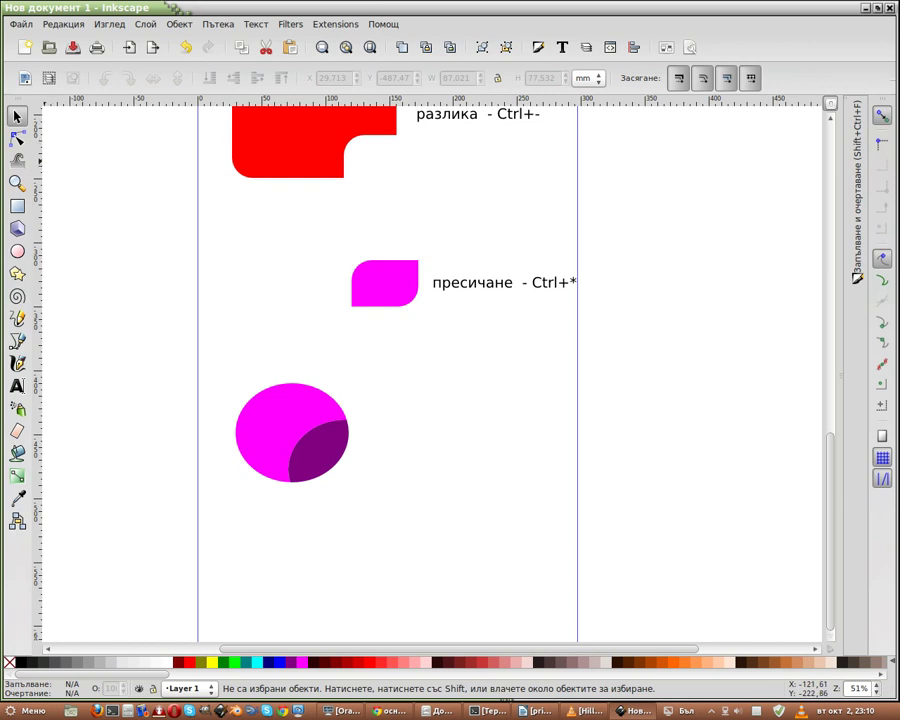
Step: Copy the 'пресичане - Ctrl+*' caption beside the divided circle and change its word to 'разделяне'
{"action": "left_click", "coordinate": [478, 284]}
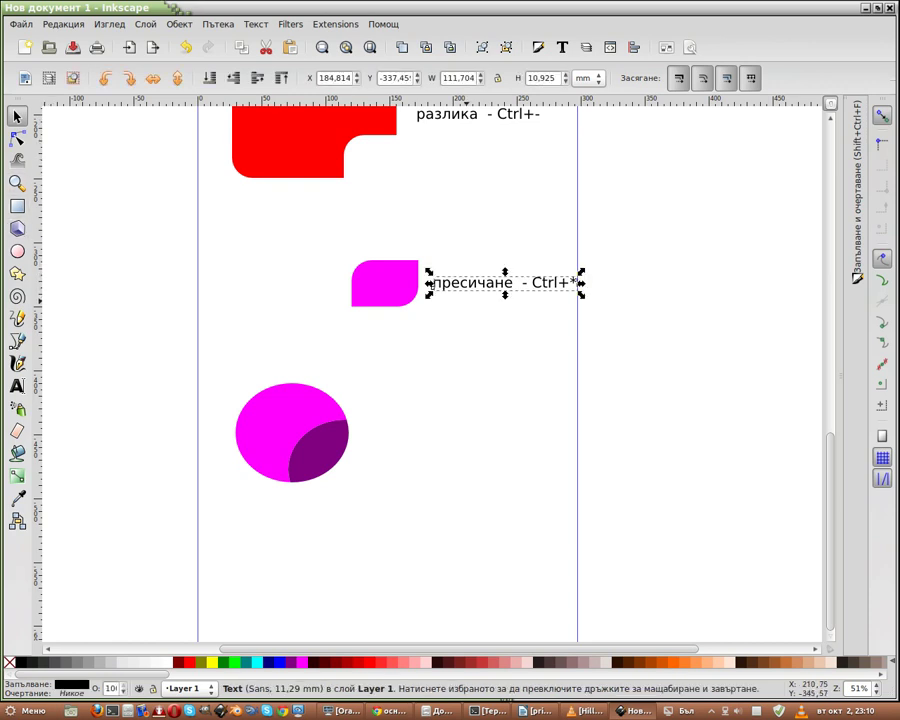
{"action": "key", "text": "ctrl"}
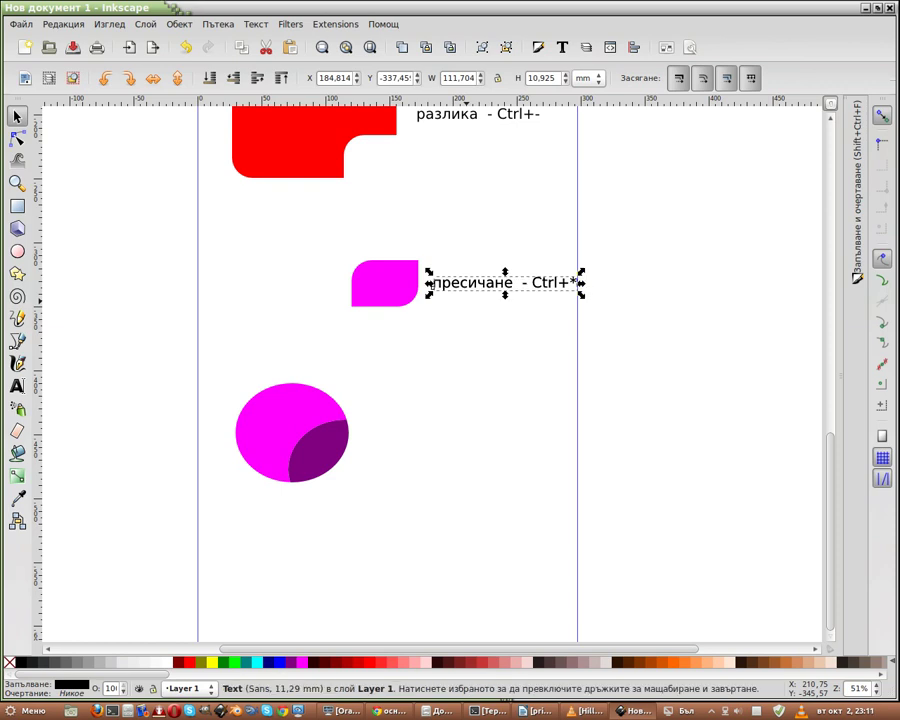
{"action": "left_click_drag", "start_coordinate": [433, 284], "coordinate": [362, 461]}
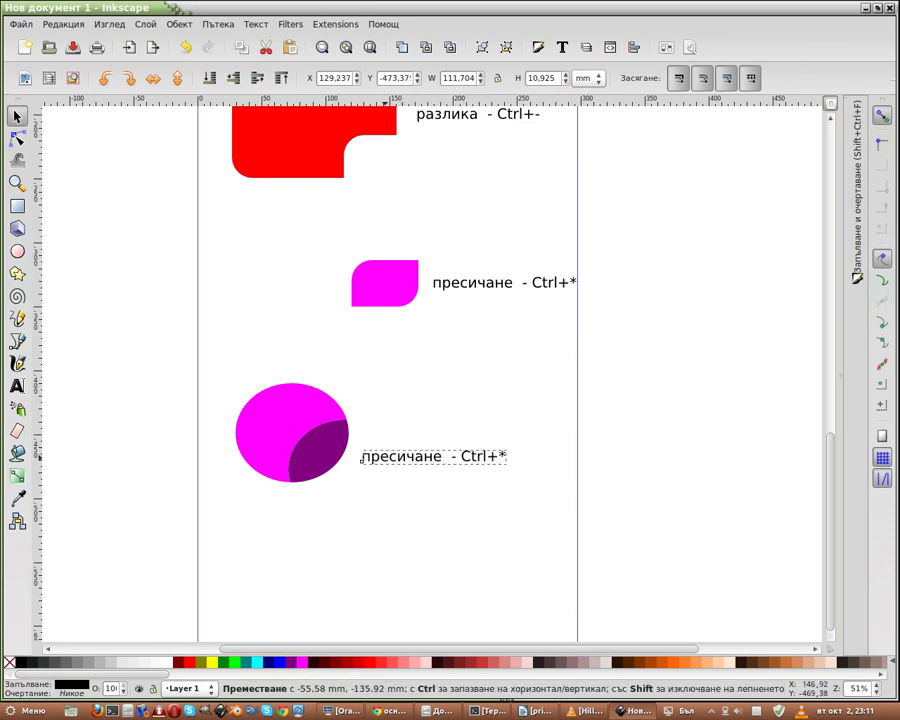
{"action": "double_click", "coordinate": [386, 456]}
{"action": "triple_click", "coordinate": [386, 456]}
{"action": "left_click", "coordinate": [388, 456]}
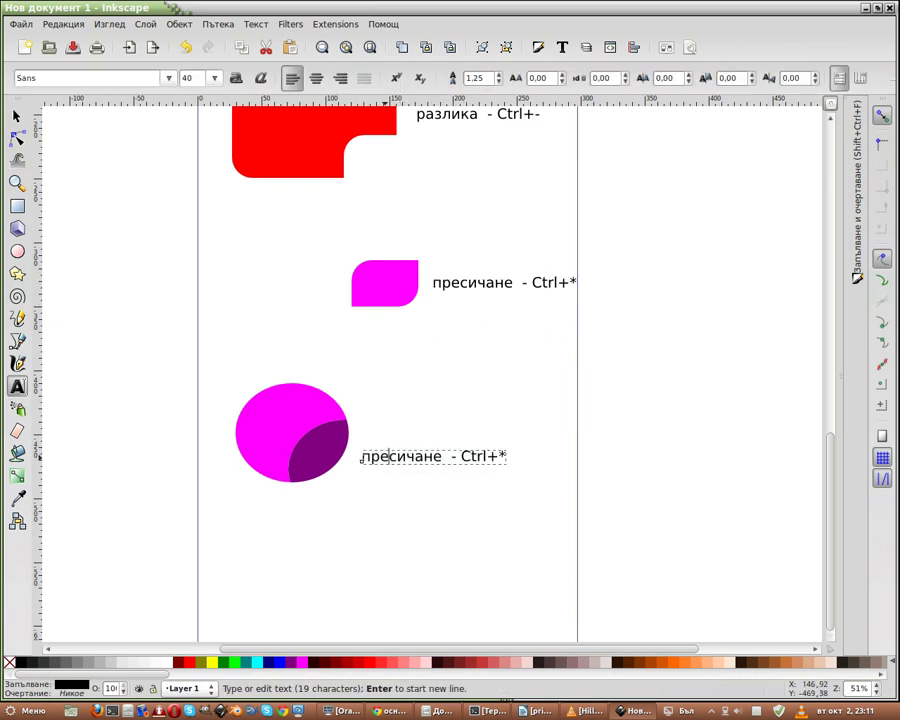
{"action": "left_click_drag", "start_coordinate": [414, 456], "coordinate": [360, 456]}
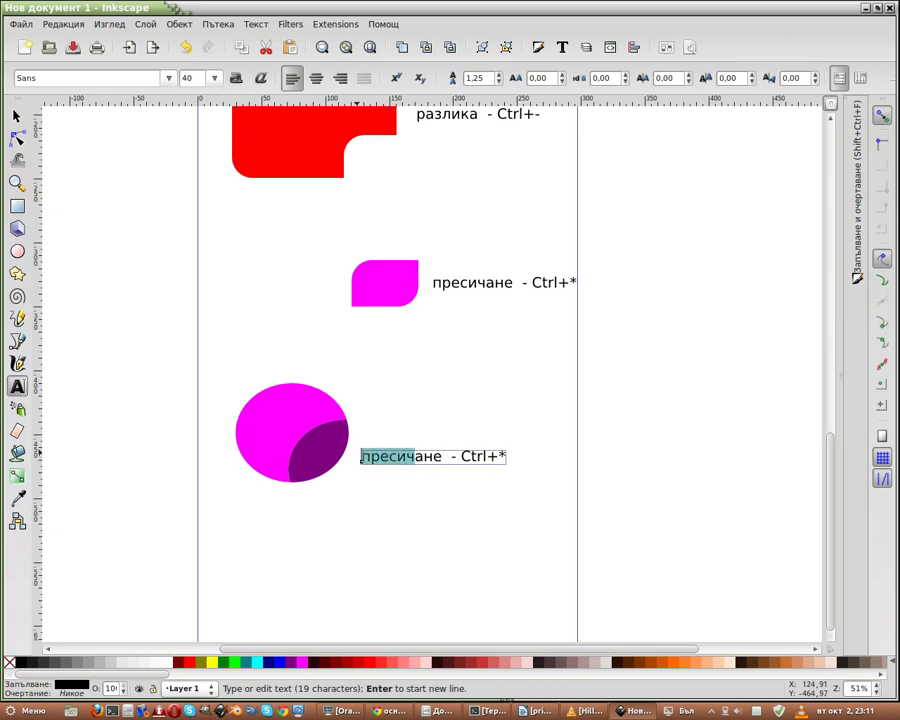
{"action": "type", "text": "р"}
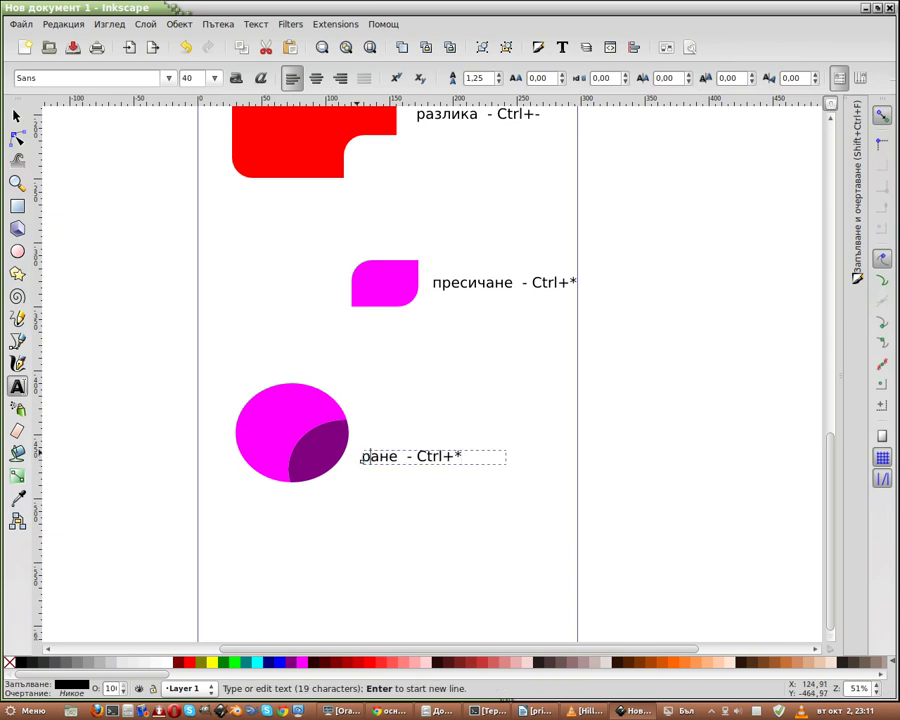
{"action": "type", "text": "азделя"}
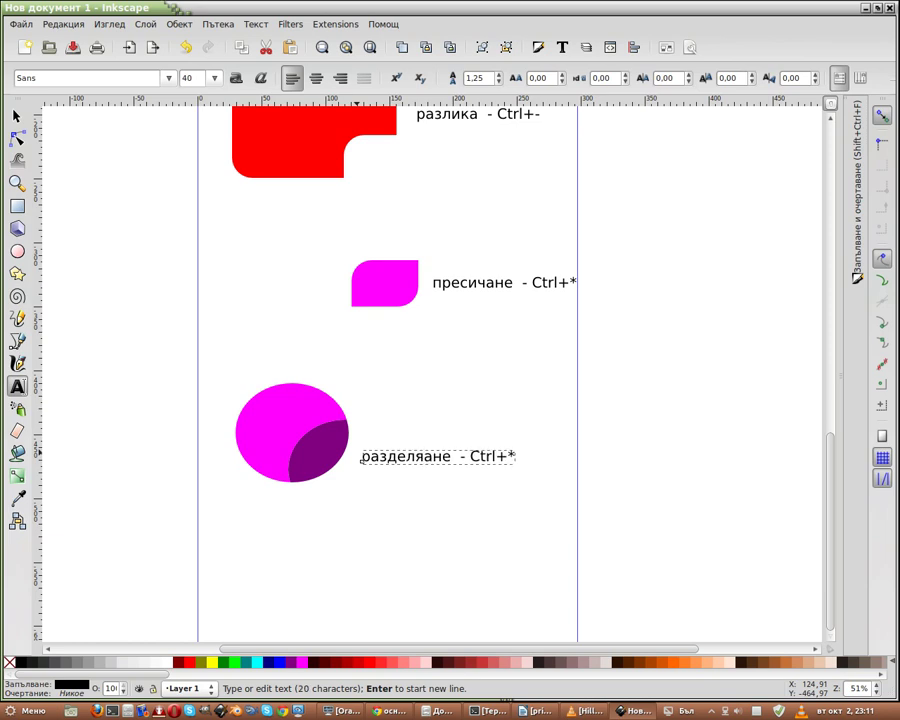
{"action": "key", "text": "Delete"}
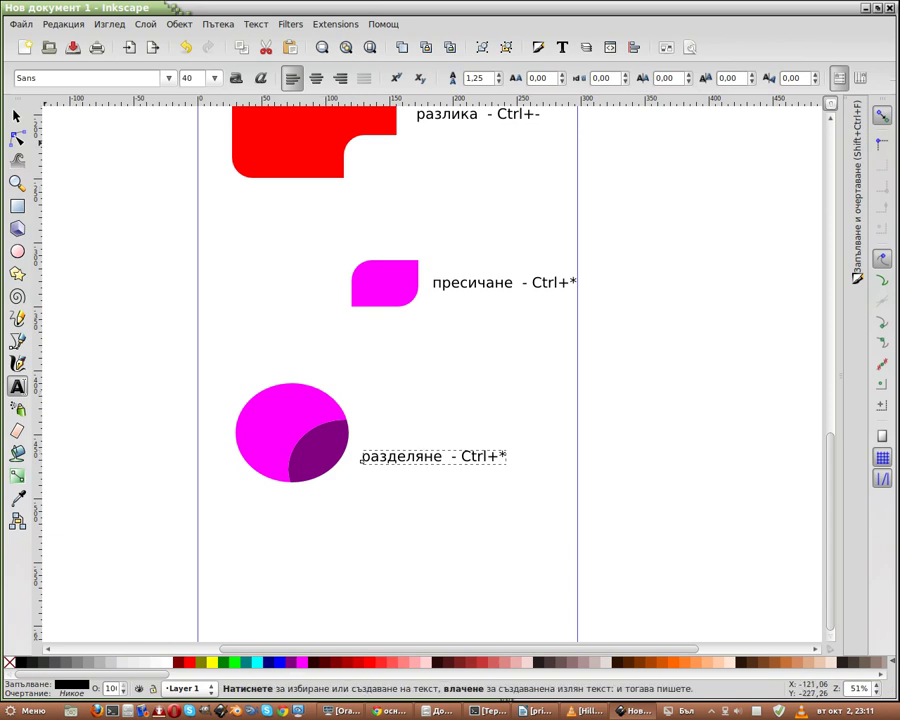
Step: Look up the division shortcut in the Path menu and change the caption's shortcut to Ctrl+/
{"action": "left_click", "coordinate": [16, 116]}
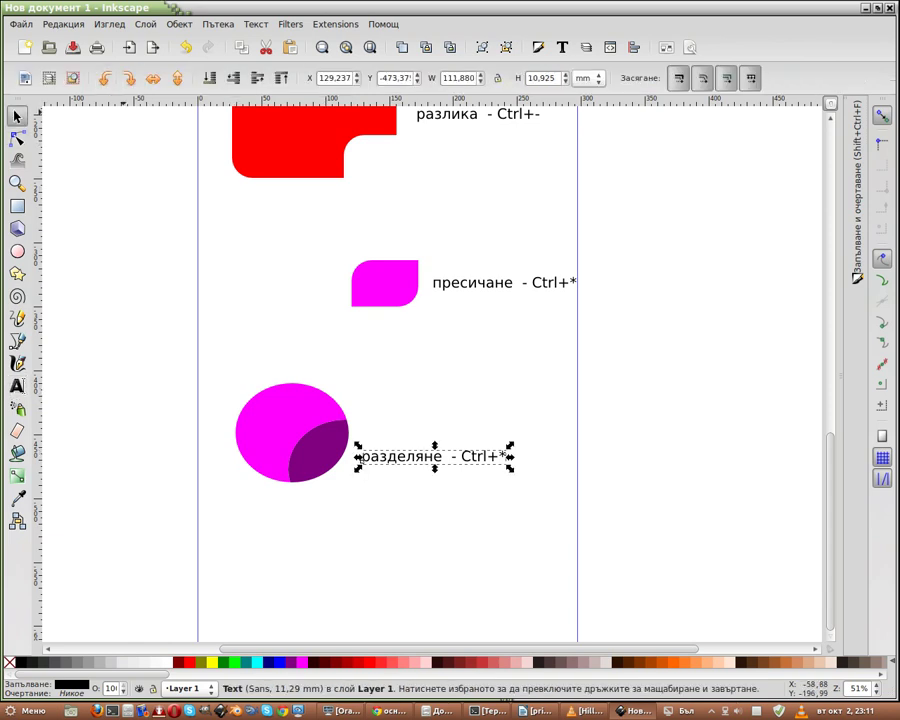
{"action": "left_click", "coordinate": [180, 24]}
{"action": "left_click", "coordinate": [180, 24]}
{"action": "left_click", "coordinate": [217, 24]}
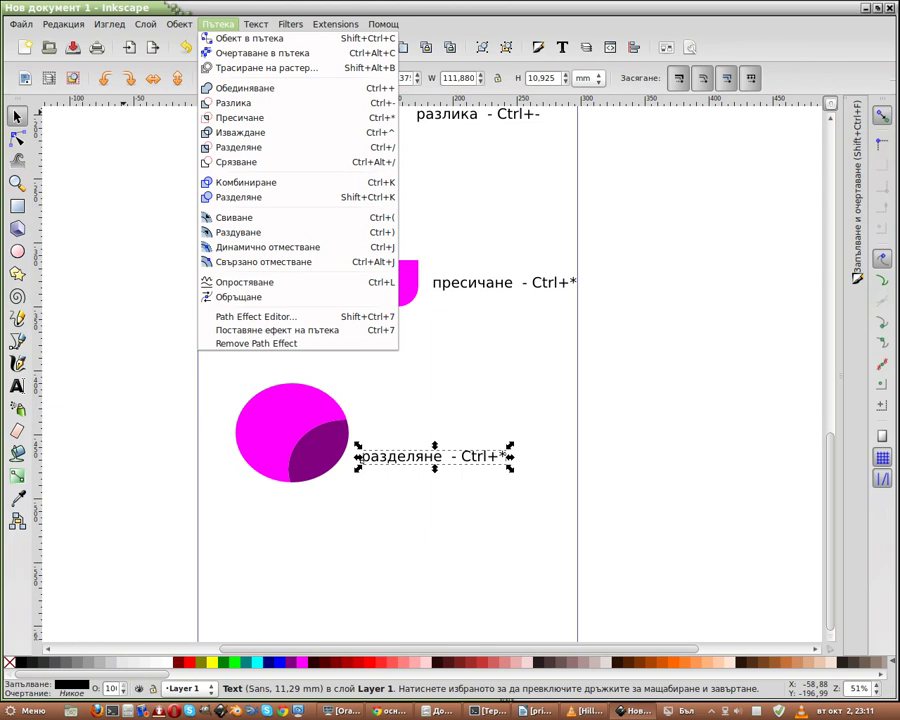
{"action": "key", "text": "Escape"}
{"action": "key", "text": "F8"}
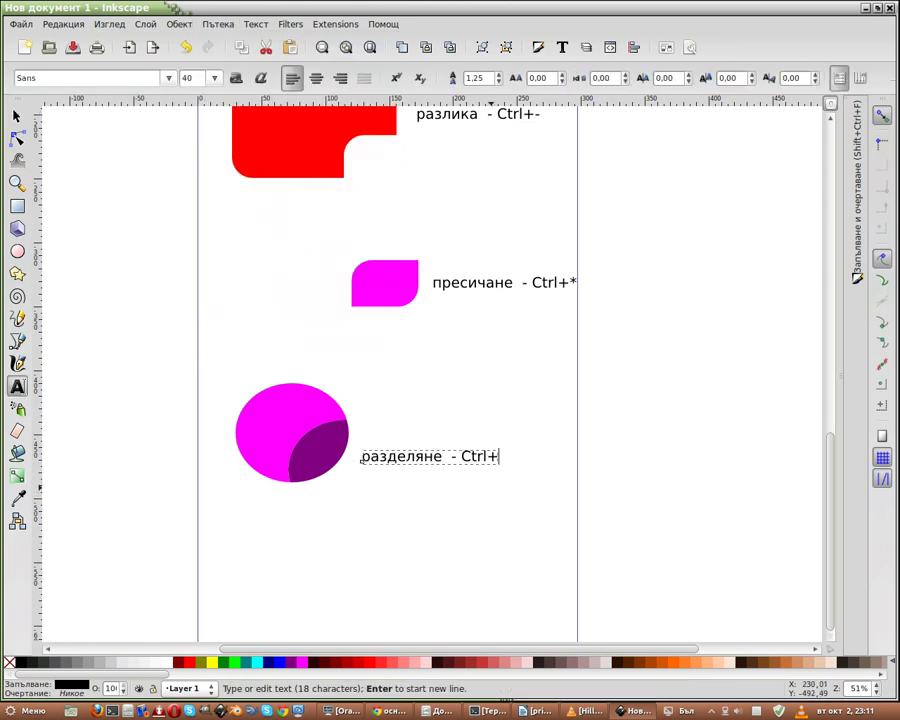
{"action": "type", "text": "/"}
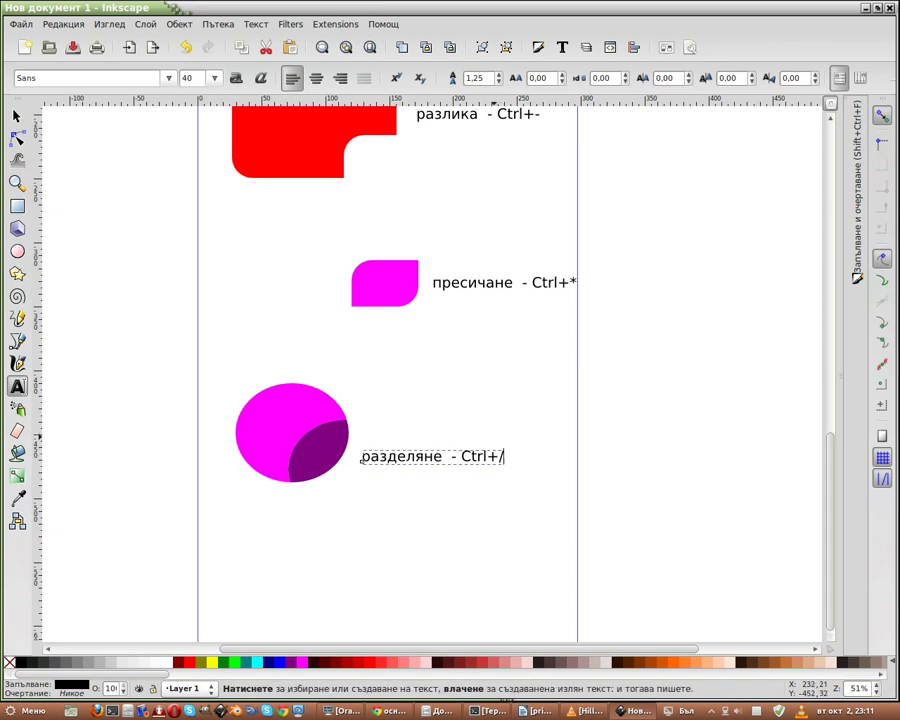
{"action": "key", "text": "F1"}
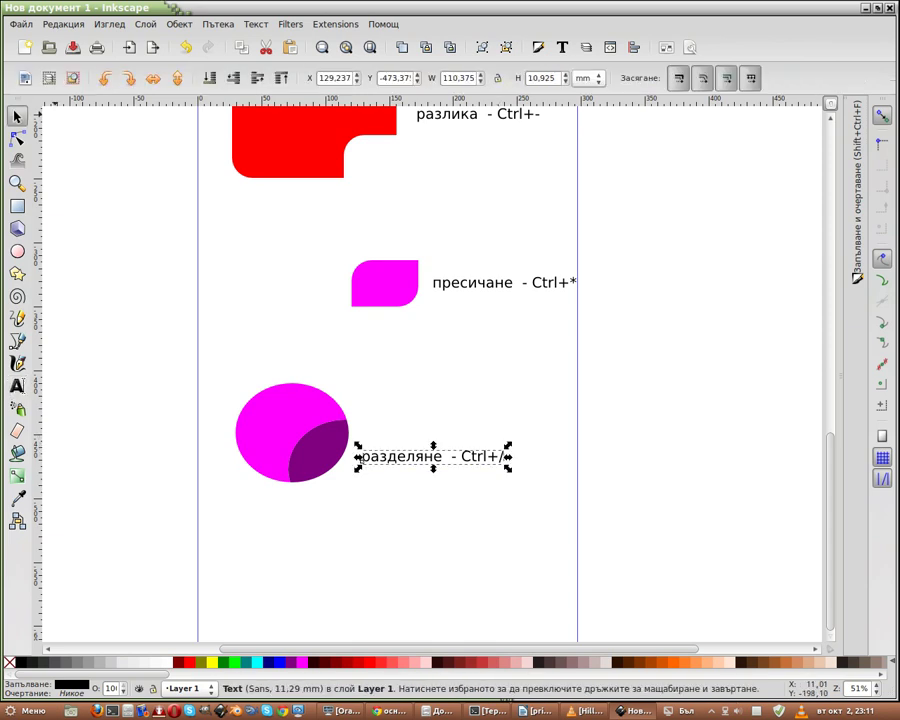
Step: Draw a blue ellipse and an overlapping fuchsia ellipse below the existing shapes
{"action": "scroll", "coordinate": [570, 482], "scroll_direction": "down", "scroll_amount": 3}
{"action": "scroll", "coordinate": [435, 375], "scroll_direction": "down", "scroll_amount": 4}
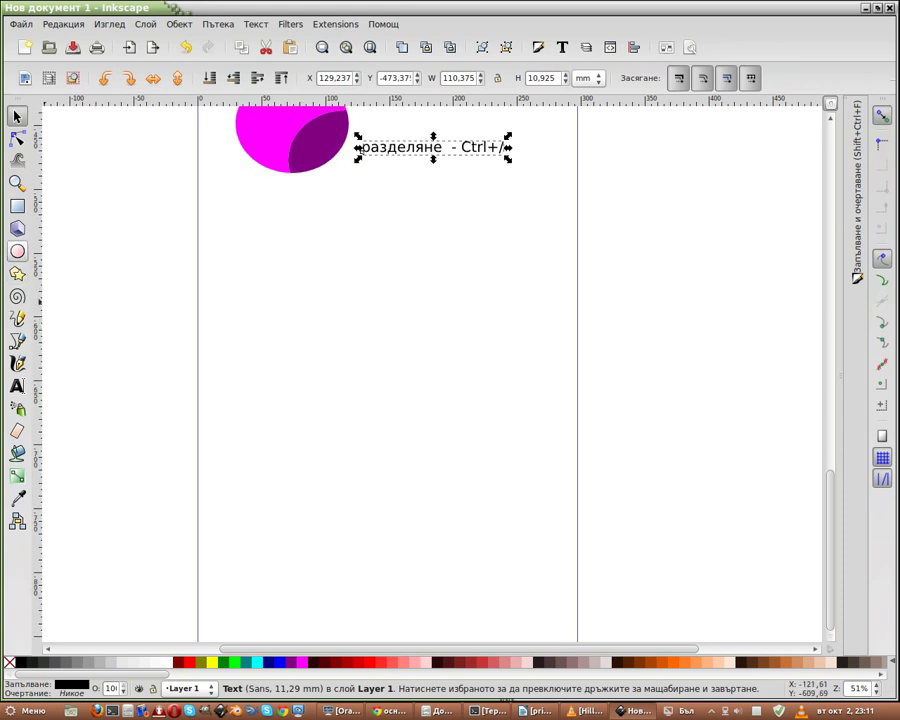
{"action": "key", "text": "e"}
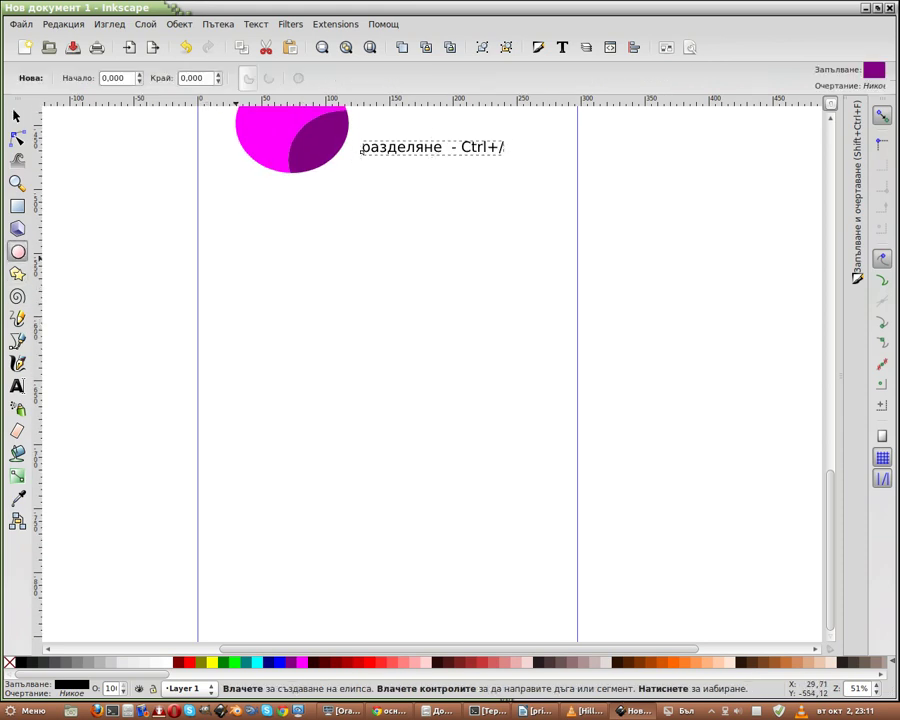
{"action": "left_click_drag", "start_coordinate": [236, 258], "coordinate": [331, 366]}
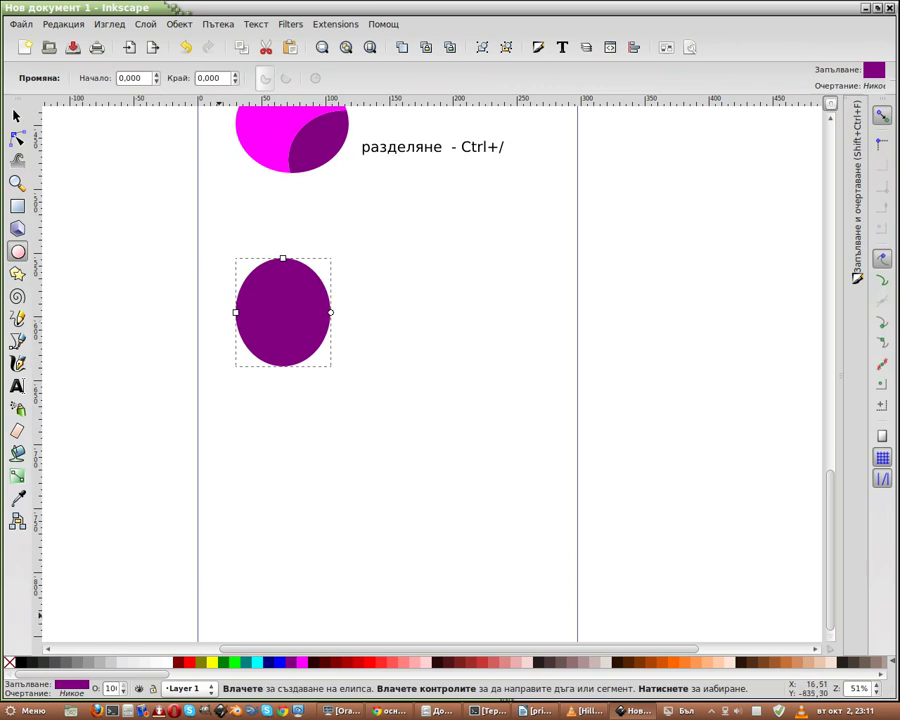
{"action": "left_click", "coordinate": [268, 662]}
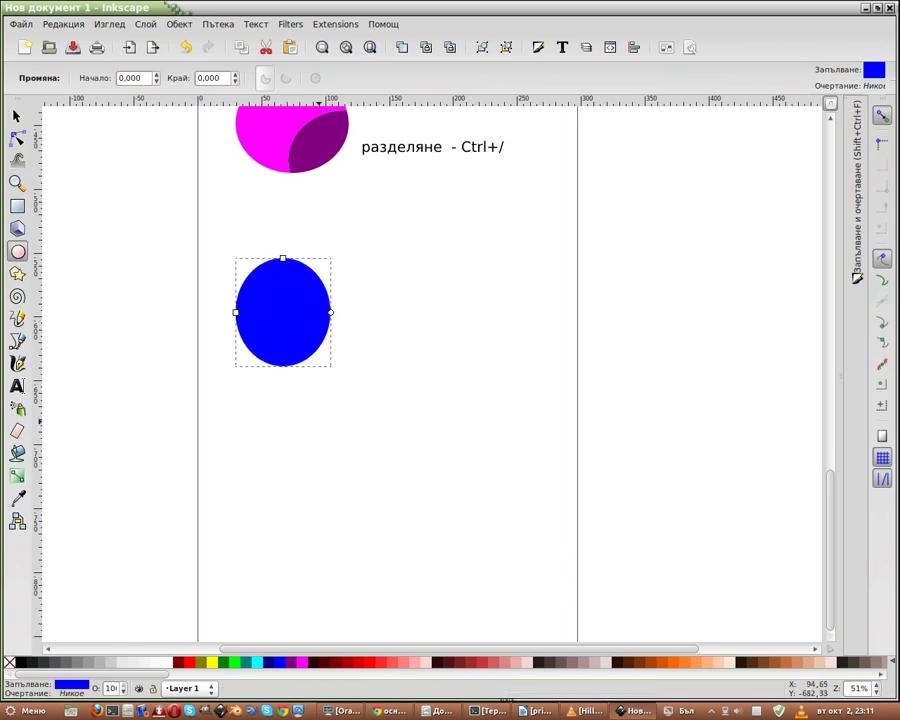
{"action": "left_click_drag", "start_coordinate": [275, 307], "coordinate": [368, 410]}
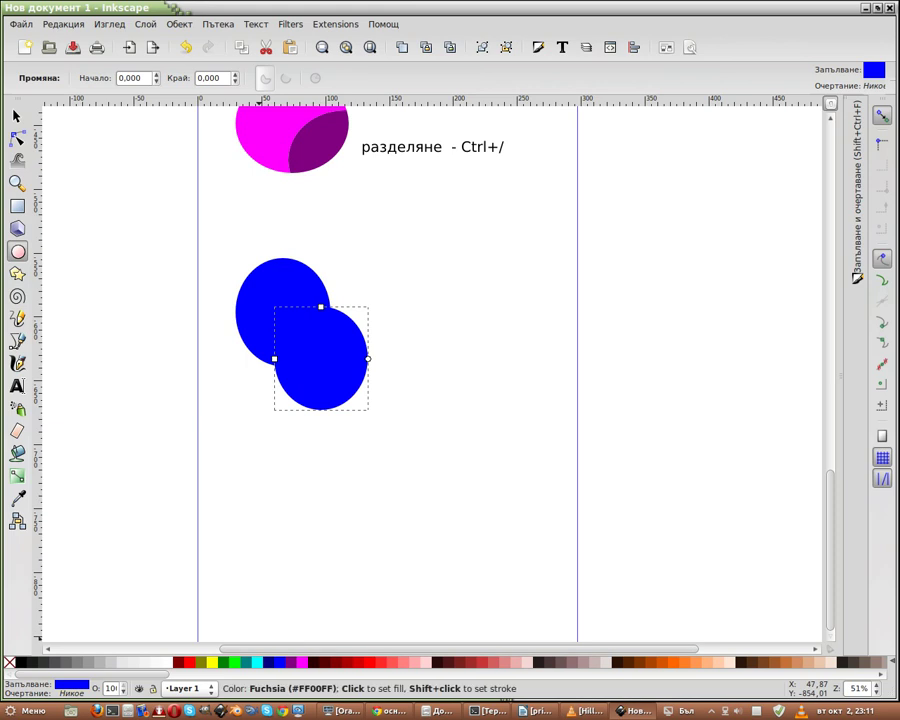
{"action": "left_click", "coordinate": [301, 662]}
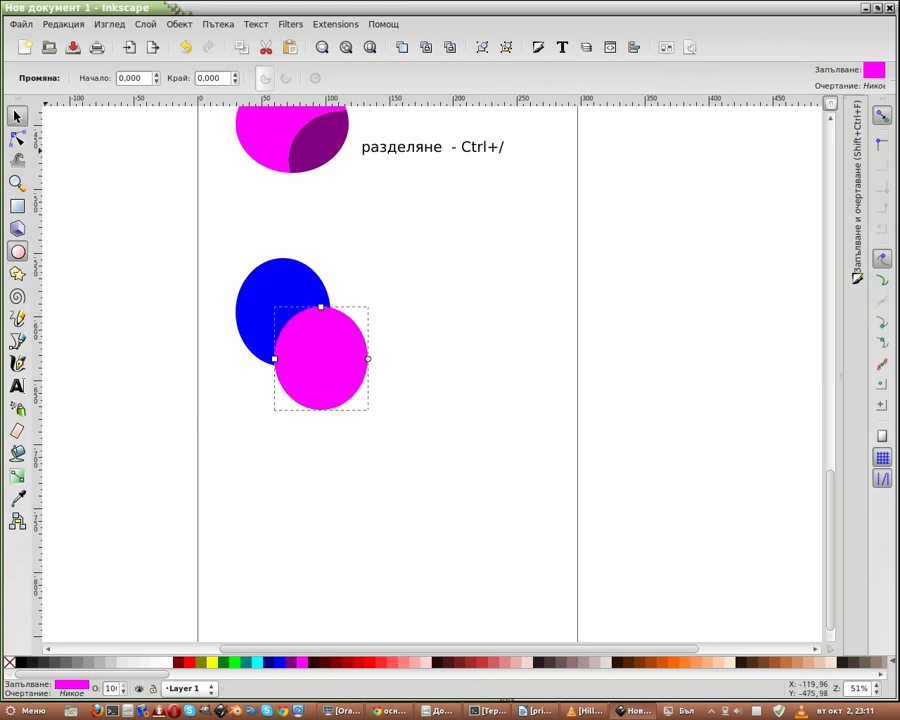
Step: Select both ellipses and convert them to paths with Object to Path
{"action": "key", "text": "s"}
{"action": "left_click_drag", "start_coordinate": [188, 488], "coordinate": [470, 245]}
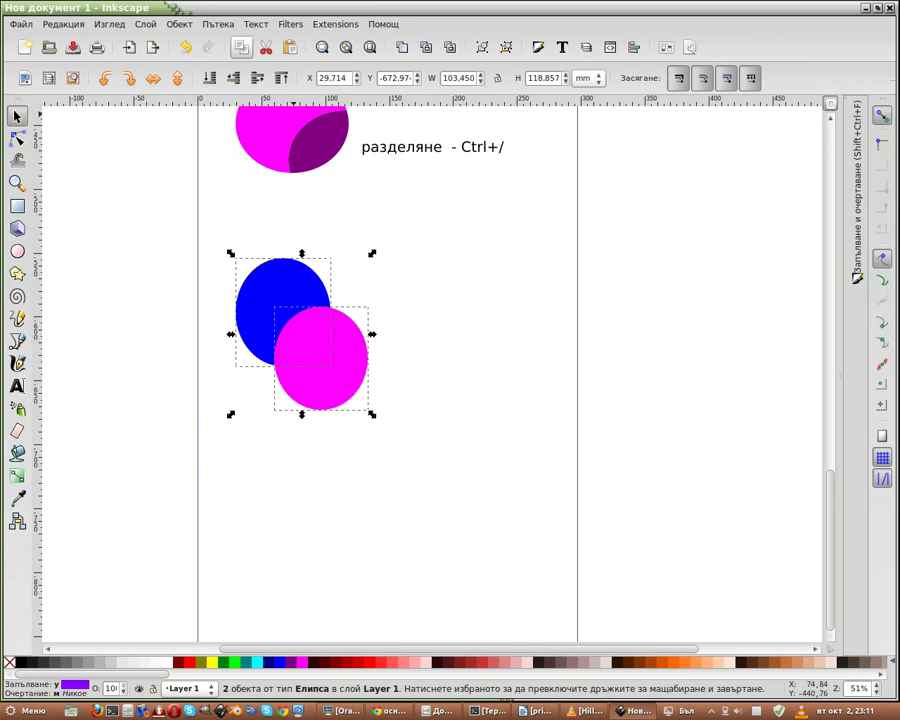
{"action": "left_click", "coordinate": [217, 24]}
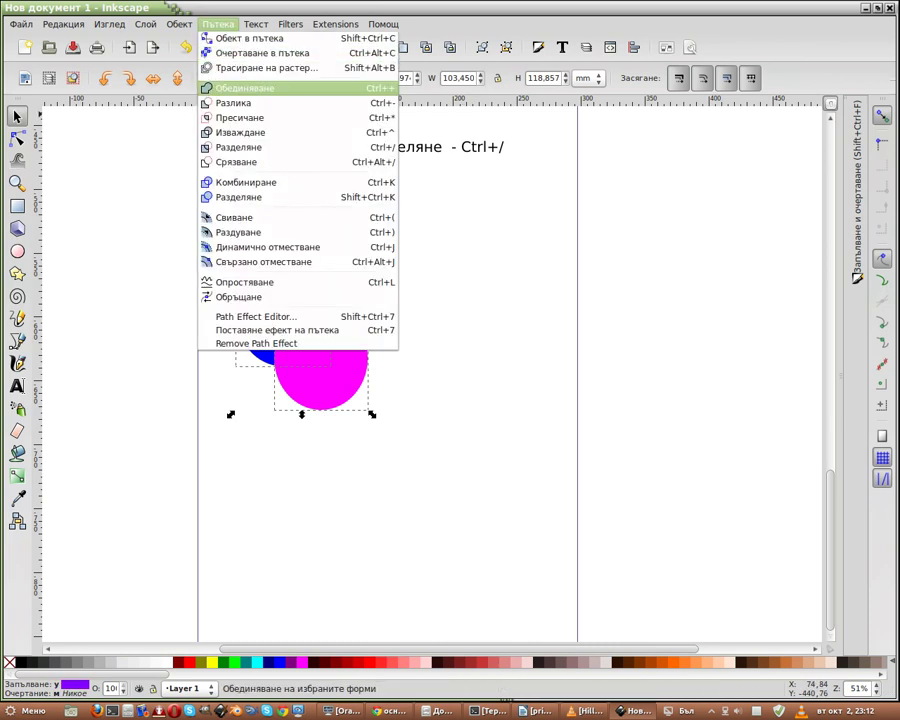
{"action": "left_click", "coordinate": [248, 38]}
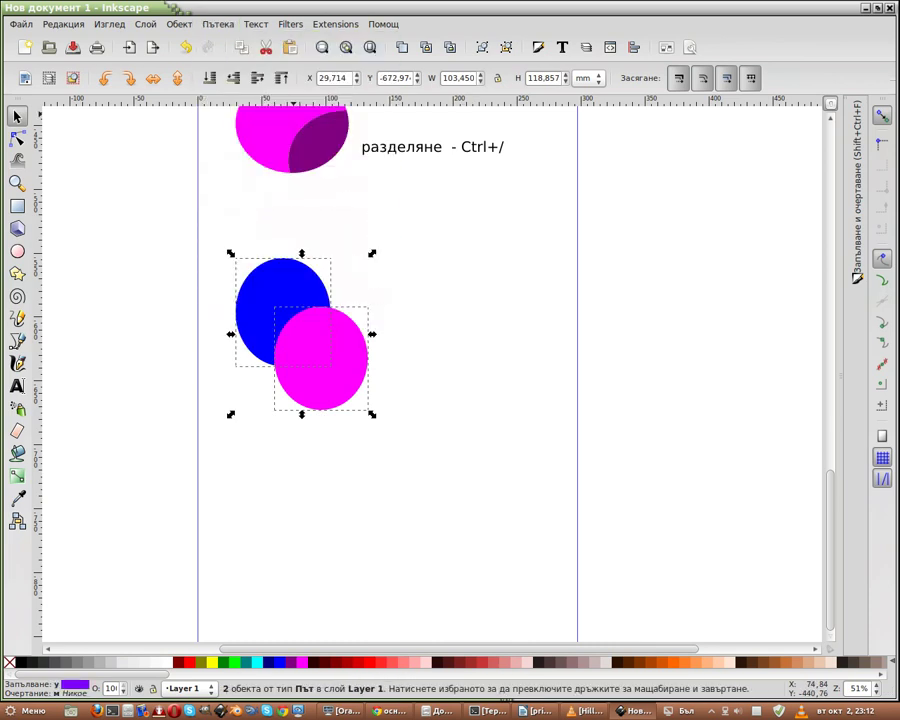
{"action": "left_click", "coordinate": [217, 24]}
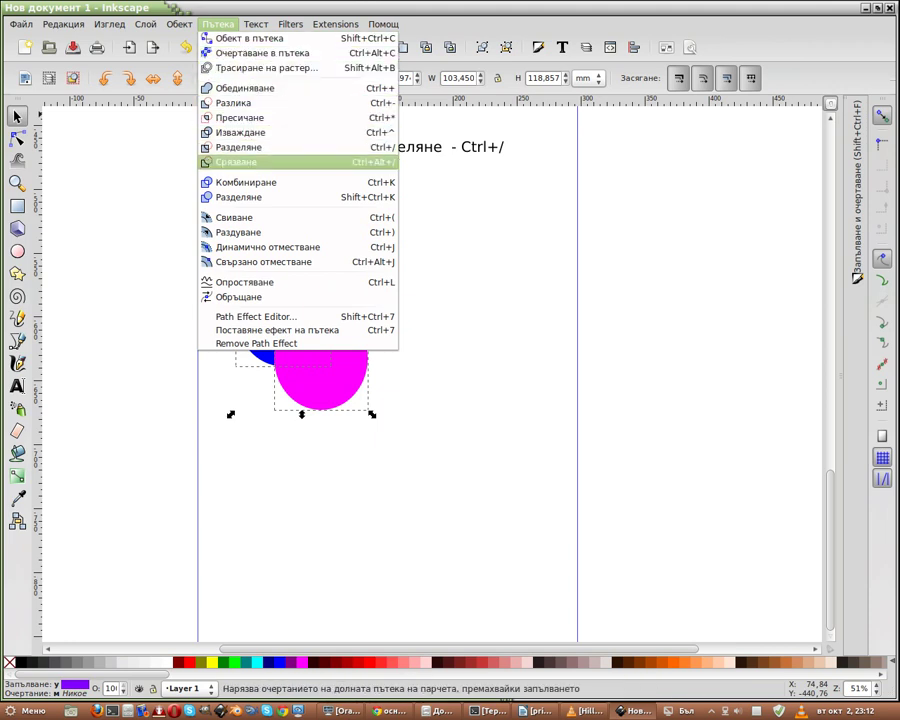
Step: Cut the lower shape along the upper one's outline, fill the pieces cyan and combine them
{"action": "left_click", "coordinate": [240, 162]}
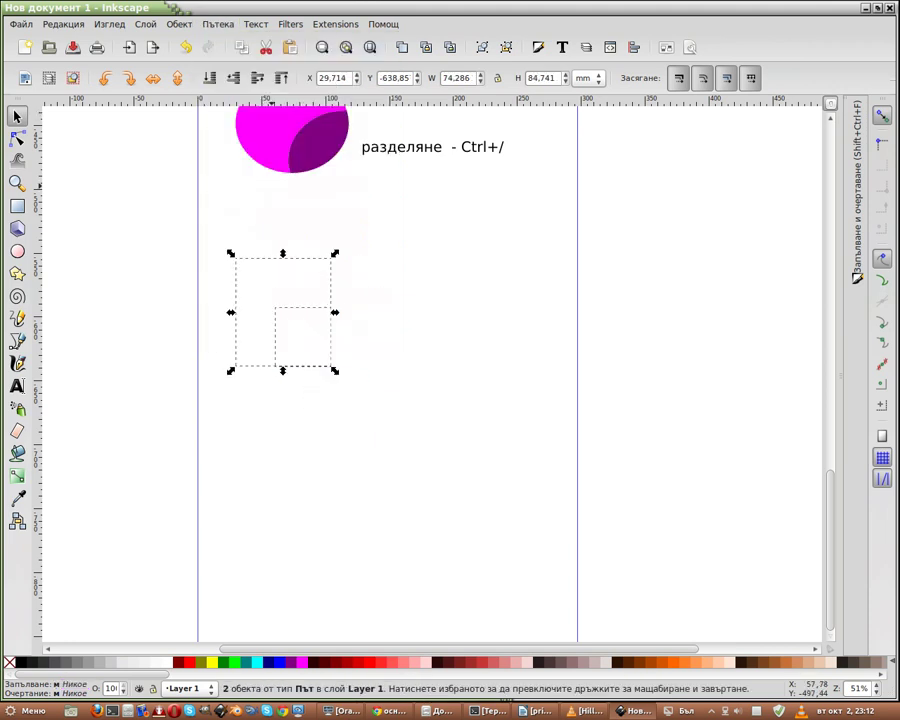
{"action": "key", "text": "Escape"}
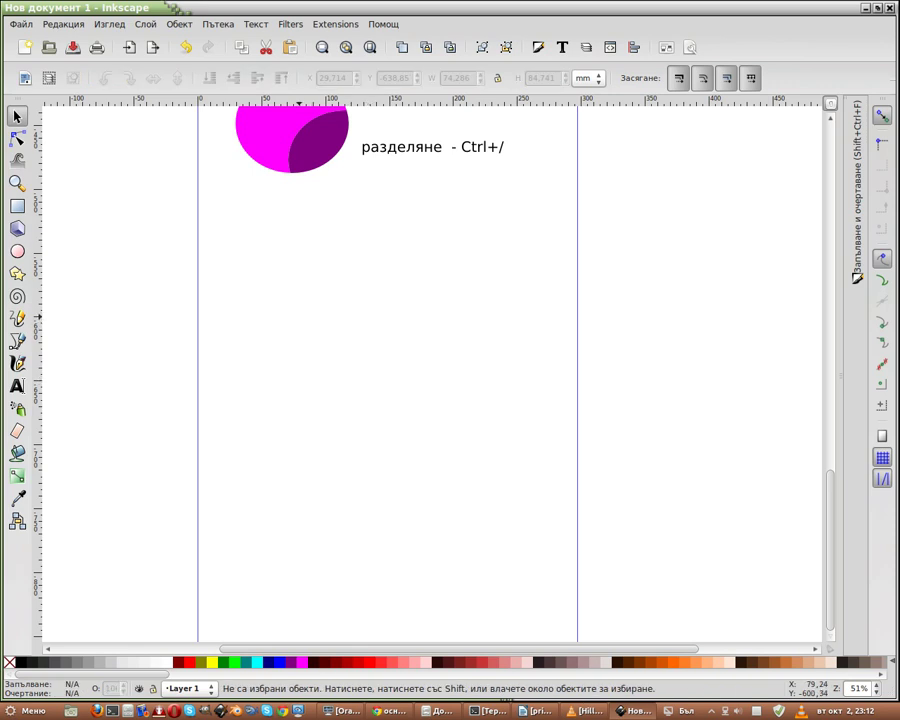
{"action": "left_click_drag", "start_coordinate": [193, 208], "coordinate": [396, 410]}
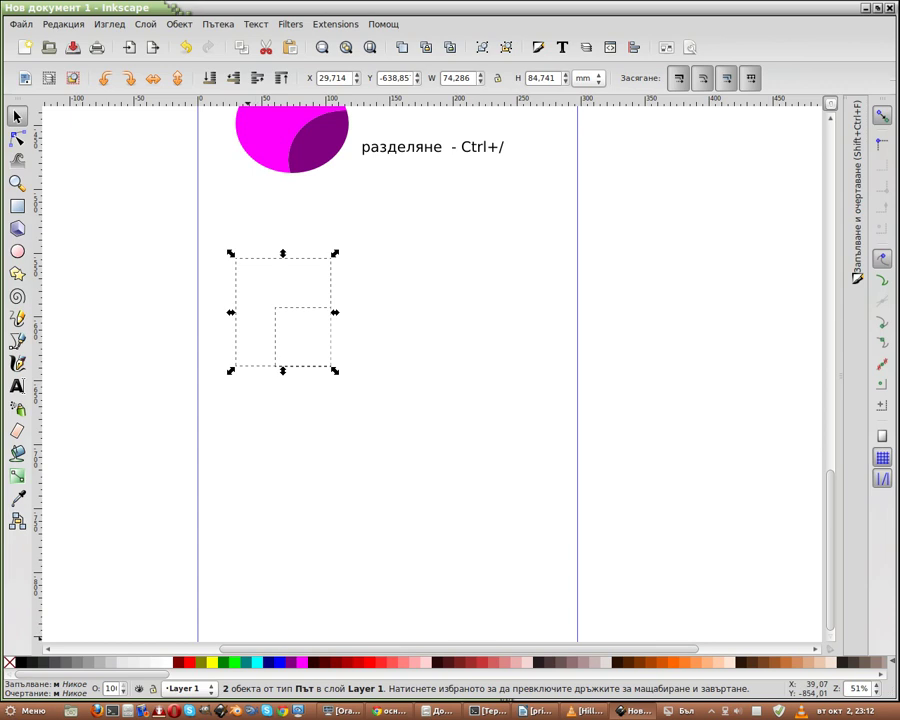
{"action": "left_click", "coordinate": [257, 662]}
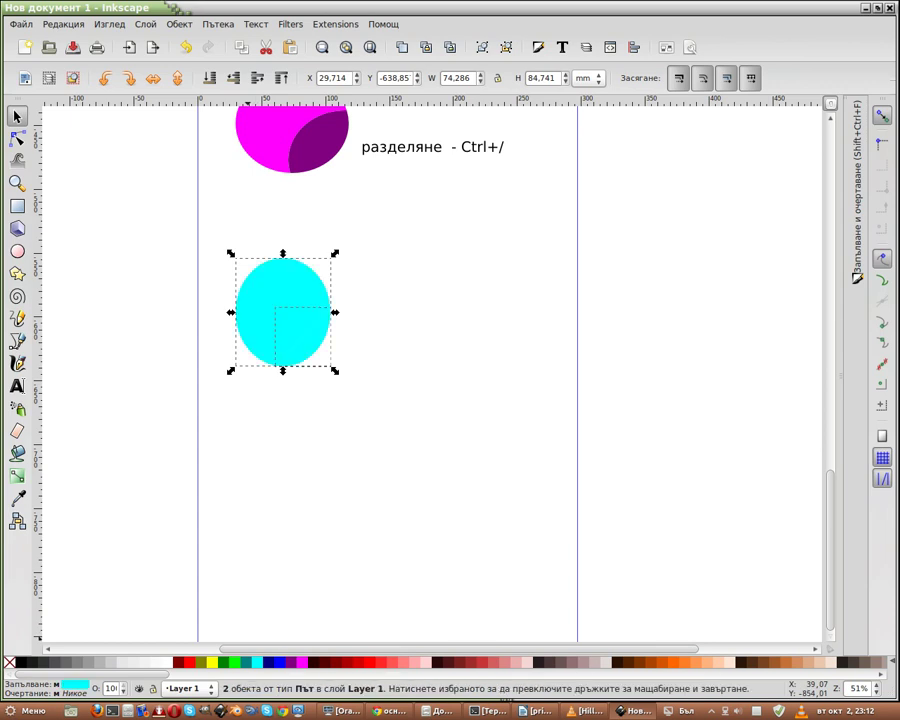
{"action": "key", "text": "ctrl+plus"}
Step: Isolate the small lower-right sliver of the cut ellipse and colour it blue
{"action": "left_click", "coordinate": [300, 343]}
{"action": "key", "text": "n"}
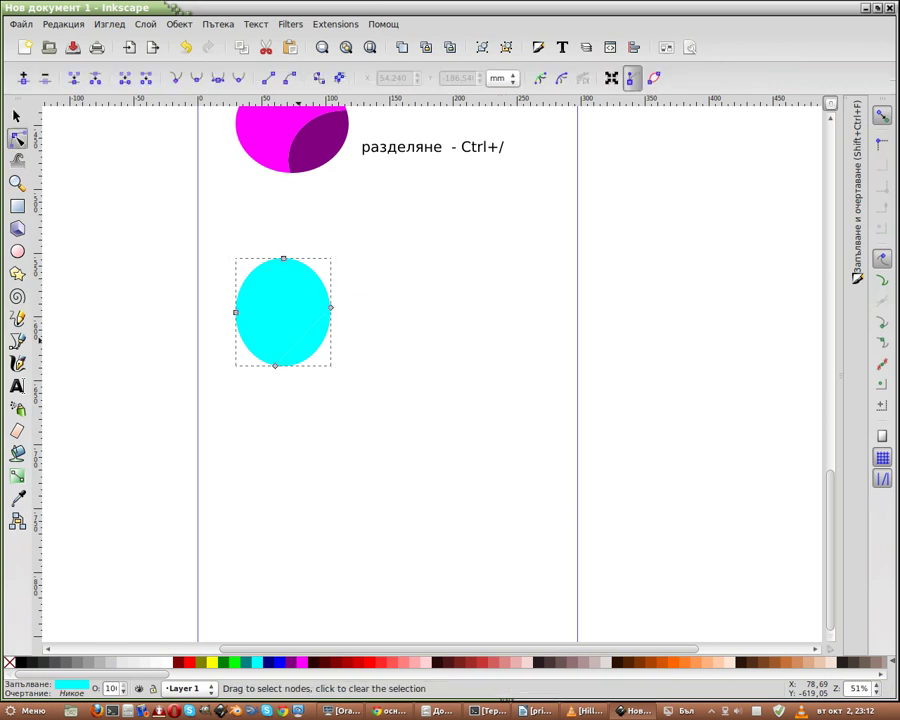
{"action": "left_click", "coordinate": [16, 116]}
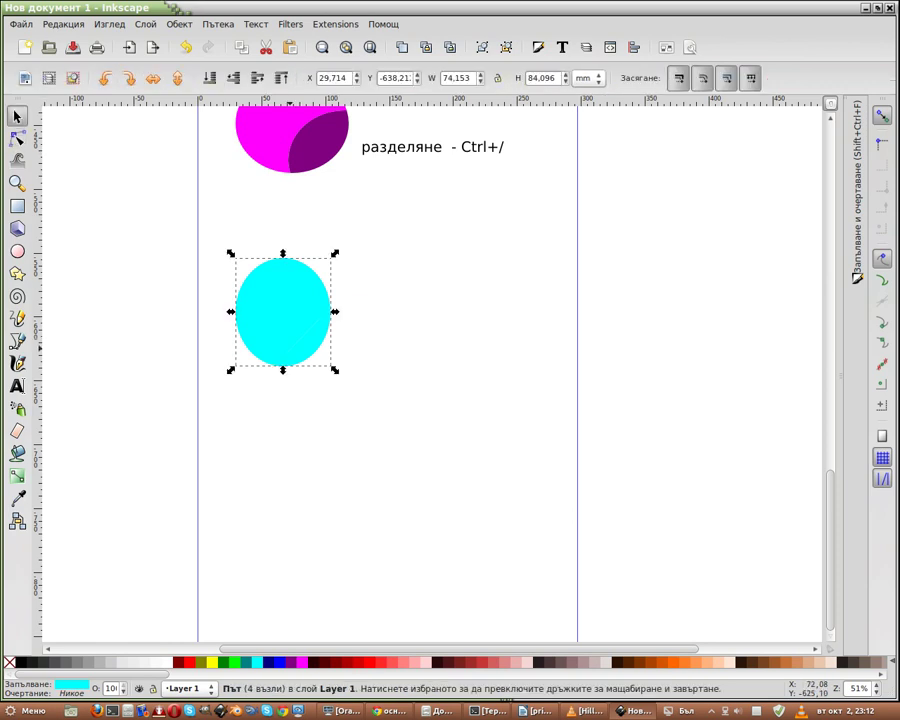
{"action": "left_click", "coordinate": [301, 484]}
{"action": "left_click", "coordinate": [285, 300]}
{"action": "left_click_drag", "start_coordinate": [285, 300], "coordinate": [405, 316]}
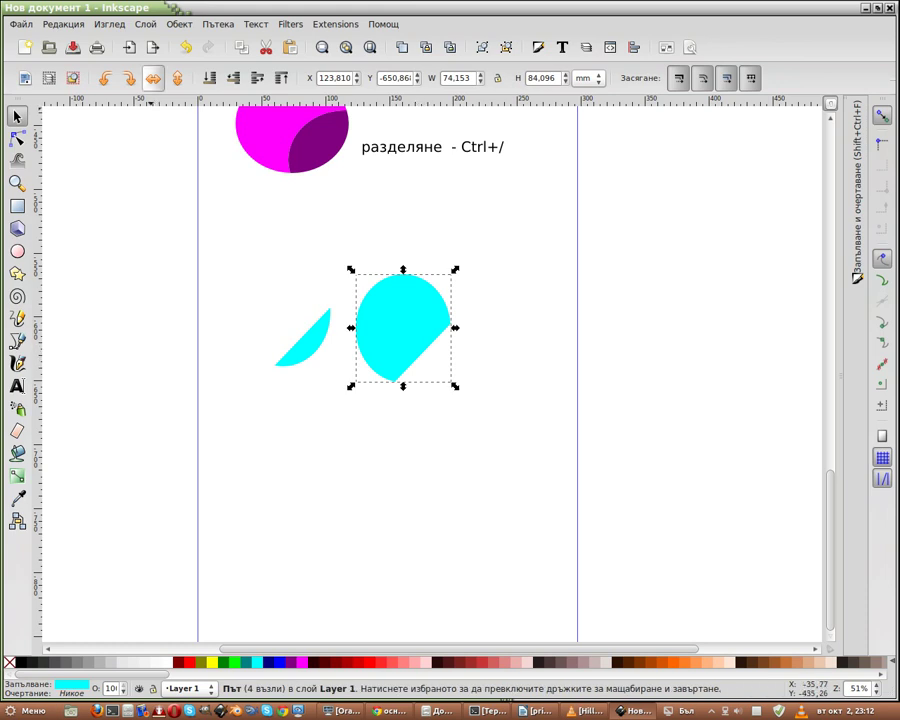
{"action": "left_click", "coordinate": [184, 47]}
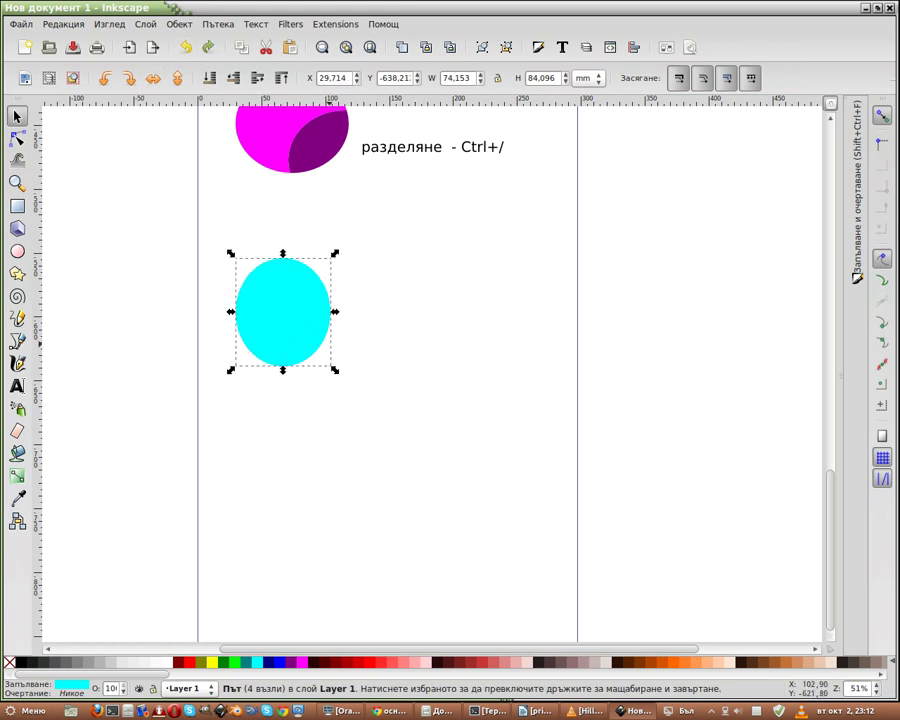
{"action": "left_click", "coordinate": [314, 338]}
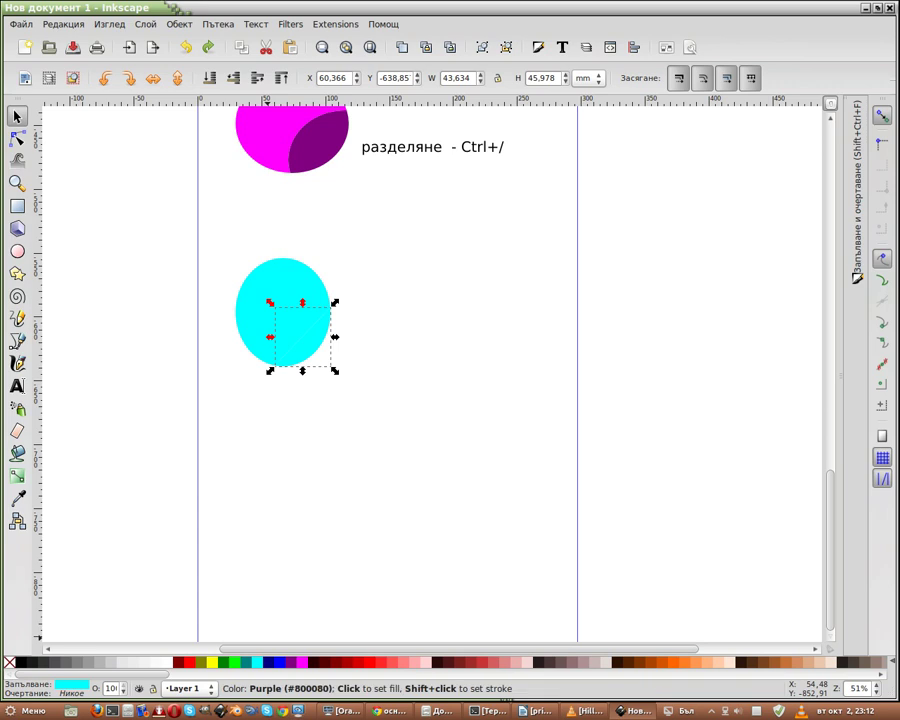
{"action": "left_click", "coordinate": [268, 662]}
{"action": "left_click", "coordinate": [367, 470]}
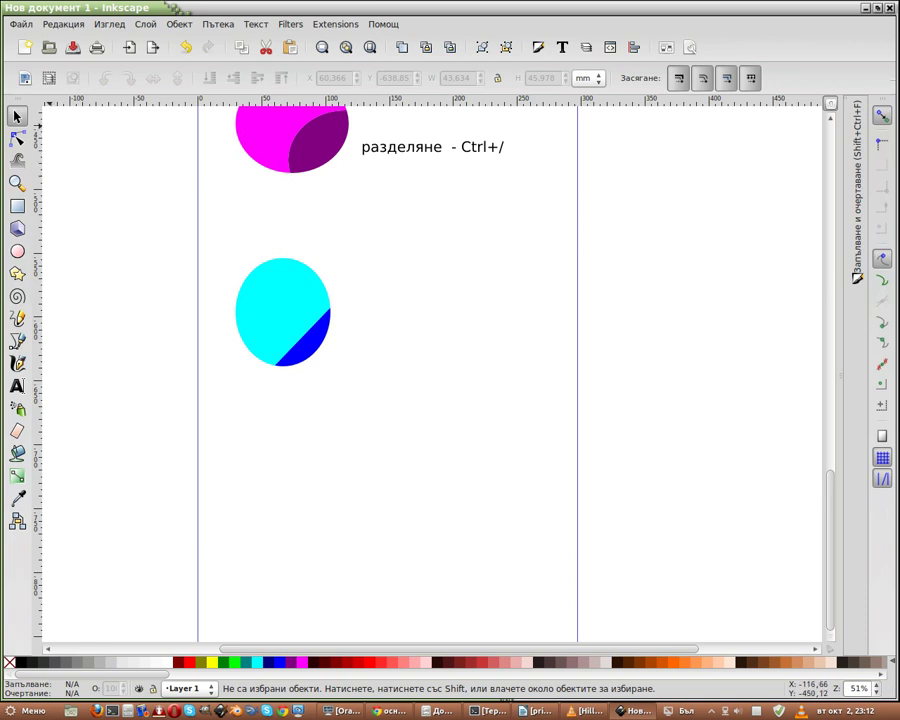
{"action": "left_click", "coordinate": [357, 147]}
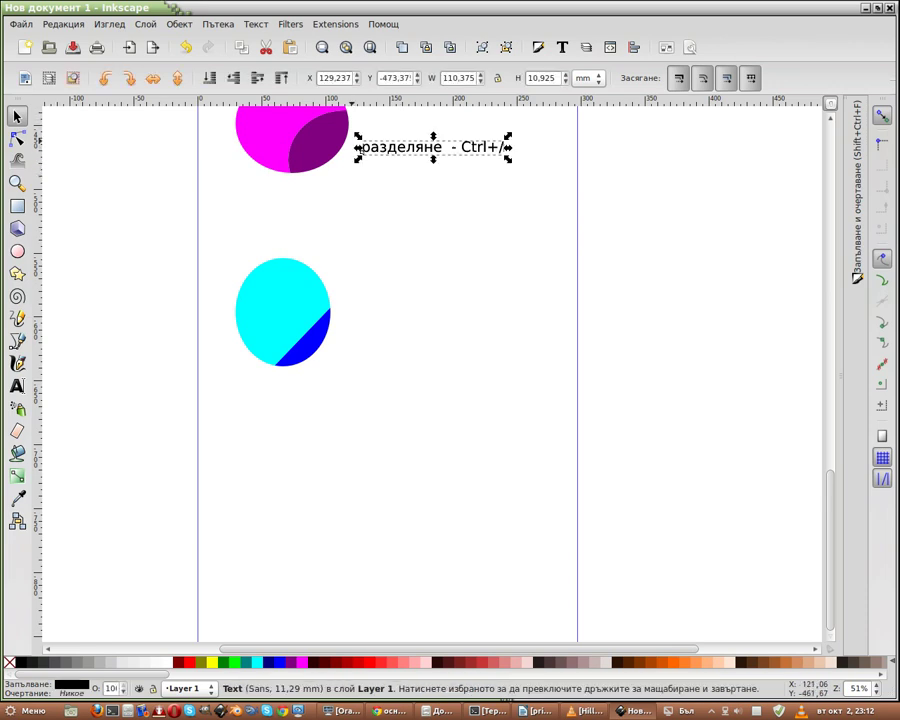
Step: Duplicate the label beside the cyan ellipse and change its word to 'срязване'
{"action": "key", "text": "ctrl+d"}
{"action": "left_click_drag", "start_coordinate": [357, 147], "coordinate": [341, 342]}
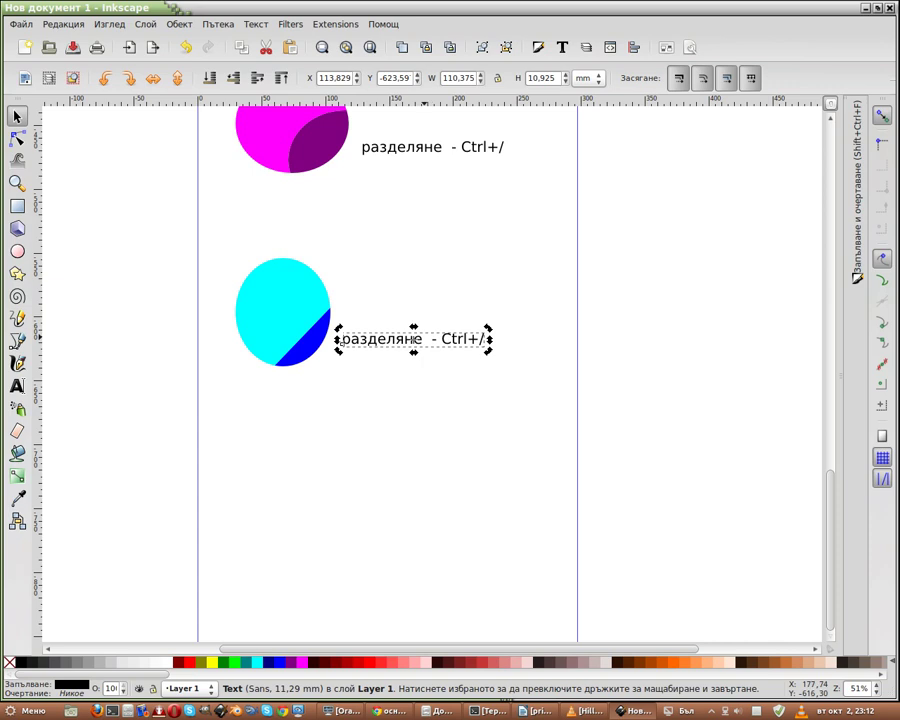
{"action": "double_click", "coordinate": [423, 339]}
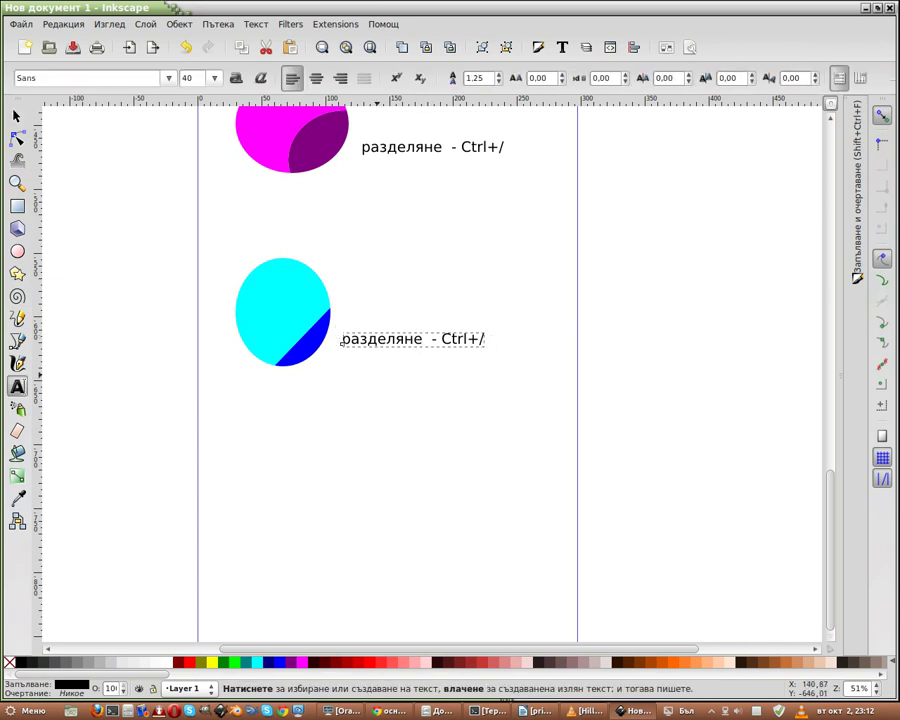
{"action": "key", "text": "BackSpace"}
{"action": "key", "text": "BackSpace"}
{"action": "key", "text": "BackSpace"}
{"action": "key", "text": "BackSpace"}
{"action": "key", "text": "BackSpace"}
{"action": "key", "text": "BackSpace"}
{"action": "key", "text": "BackSpace"}
{"action": "key", "text": "BackSpace"}
{"action": "key", "text": "BackSpace"}
{"action": "type", "text": "ц"}
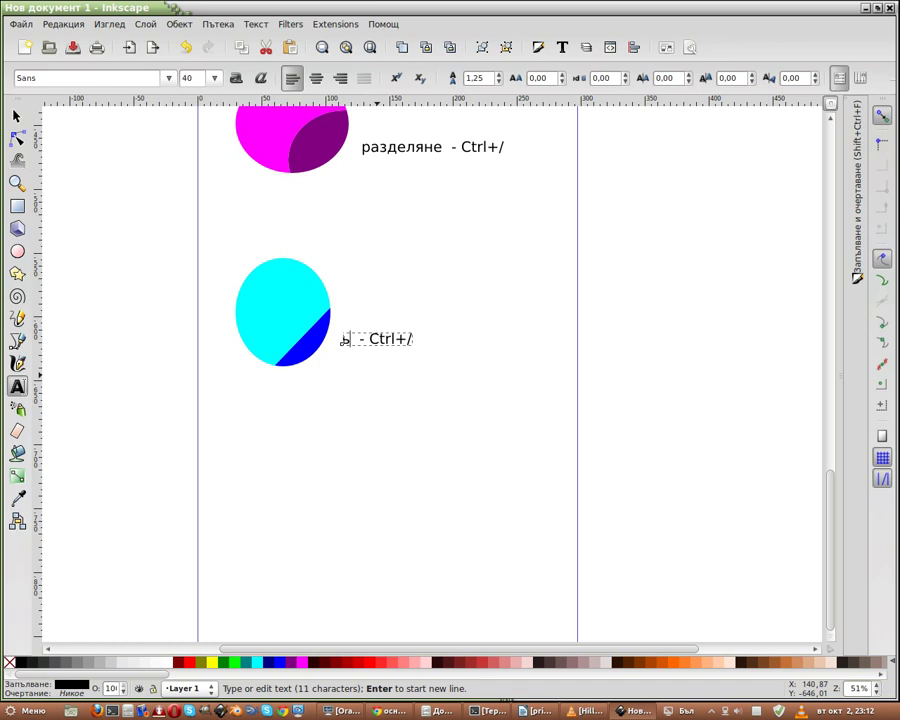
{"action": "key", "text": "BackSpace"}
{"action": "type", "text": "срязване"}
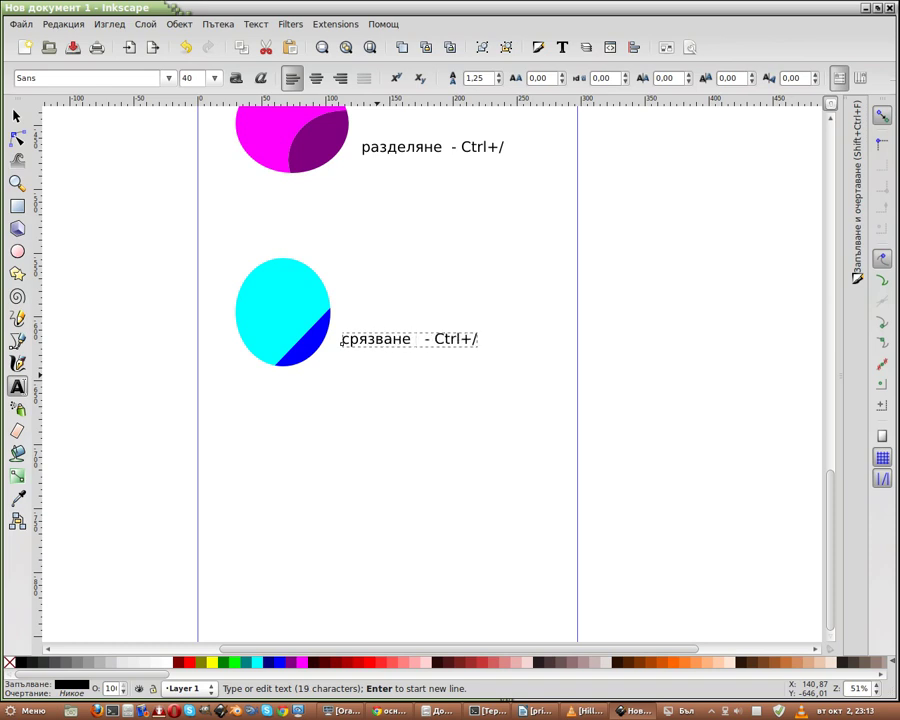
{"action": "key", "text": "Escape"}
Step: Correct the label's shortcut to Ctrl+Alt+/ after checking Cut Path in the Path menu
{"action": "left_click", "coordinate": [341, 340]}
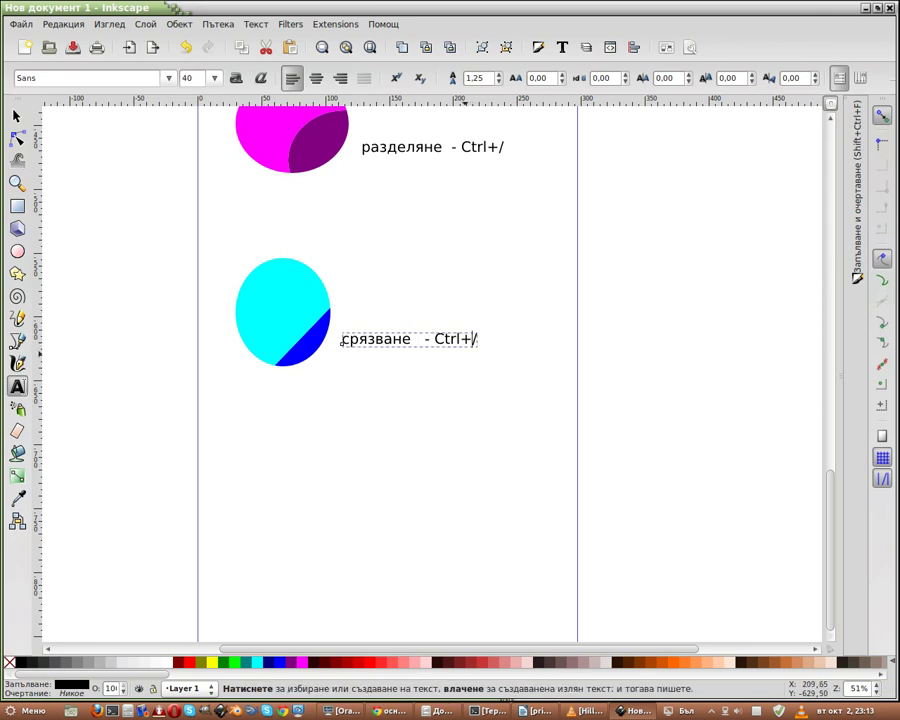
{"action": "type", "text": "Shift"}
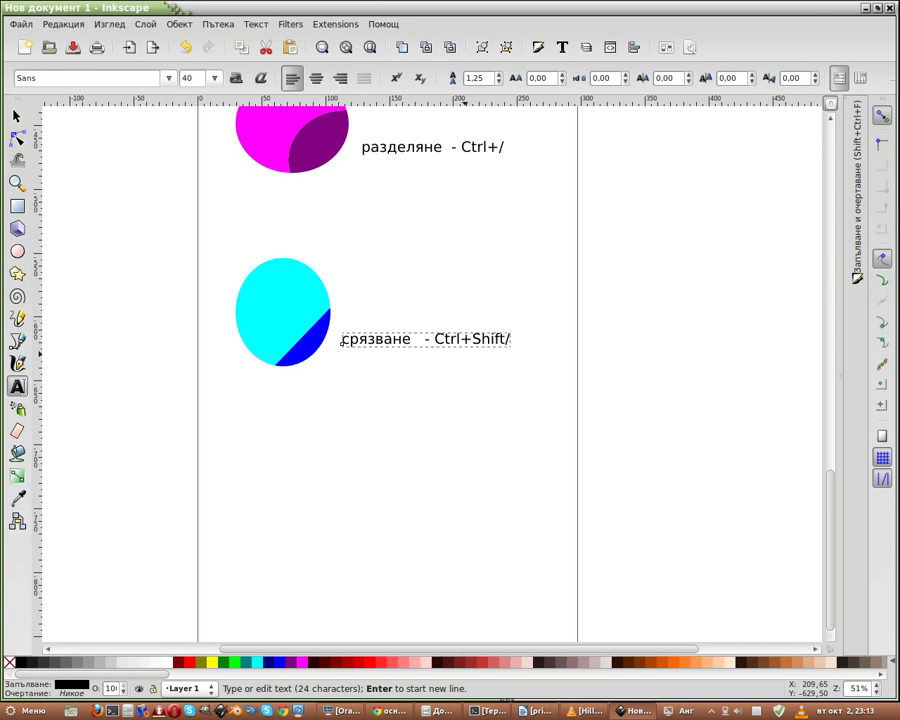
{"action": "type", "text": "+"}
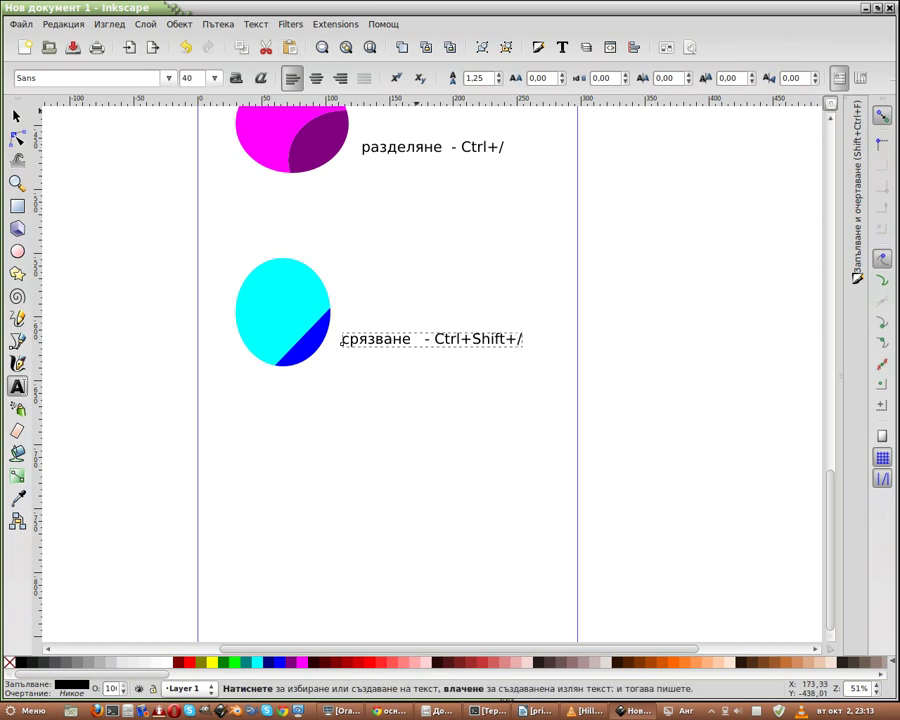
{"action": "left_click", "coordinate": [218, 24]}
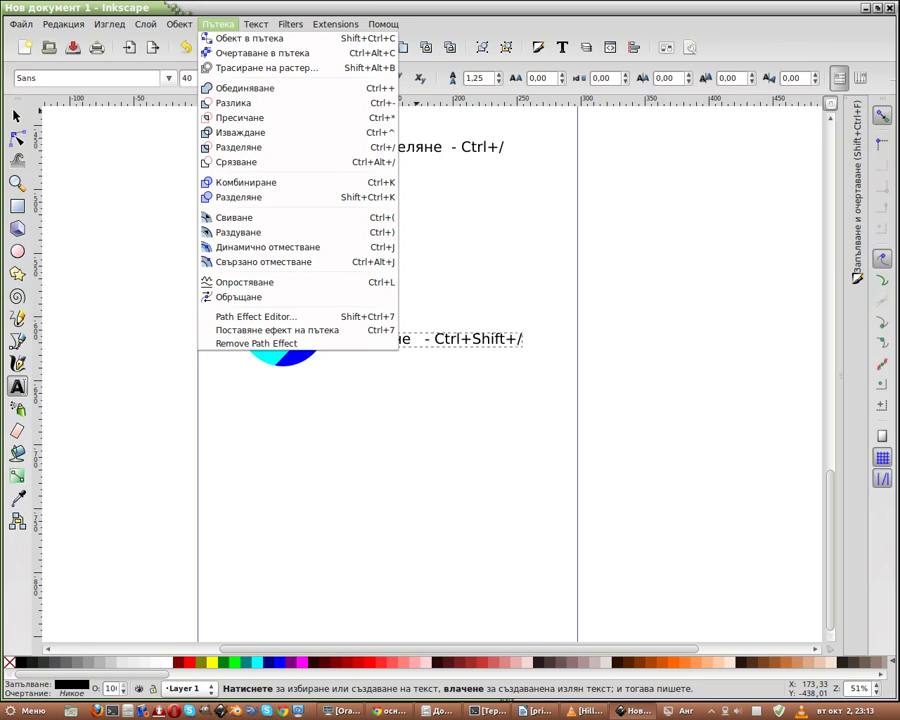
{"action": "key", "text": "Escape"}
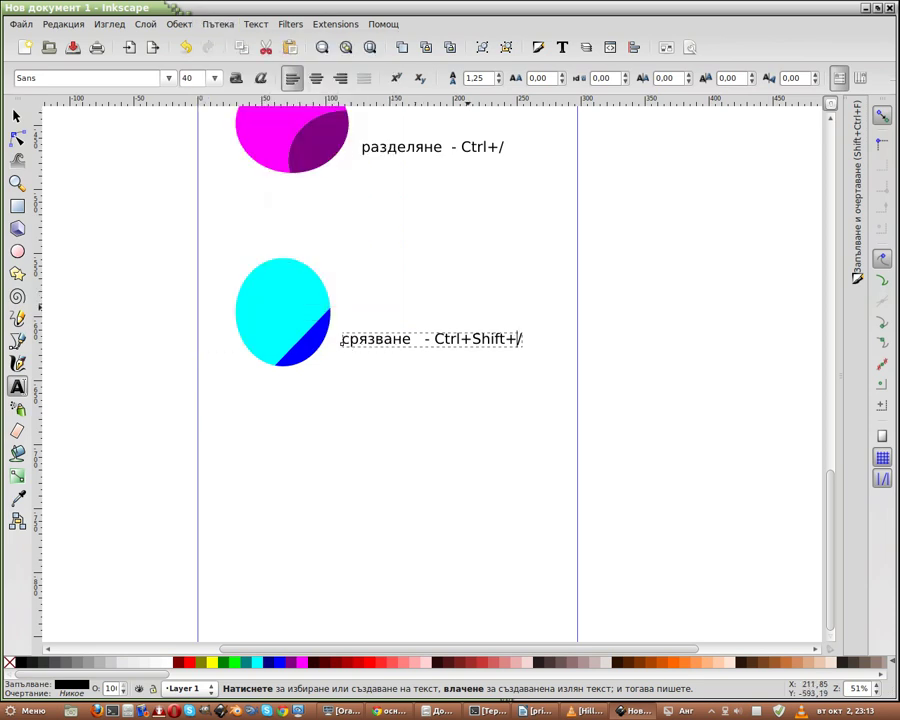
{"action": "key", "text": "BackSpace"}
{"action": "key", "text": "BackSpace"}
{"action": "key", "text": "BackSpace"}
{"action": "key", "text": "BackSpace"}
{"action": "key", "text": "BackSpace"}
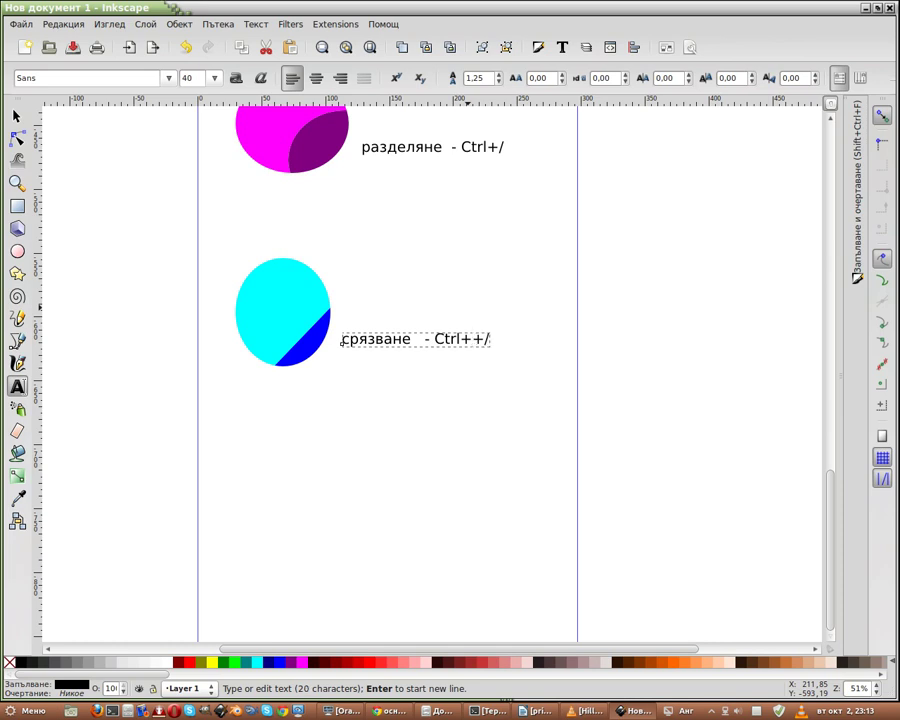
{"action": "type", "text": "Alt"}
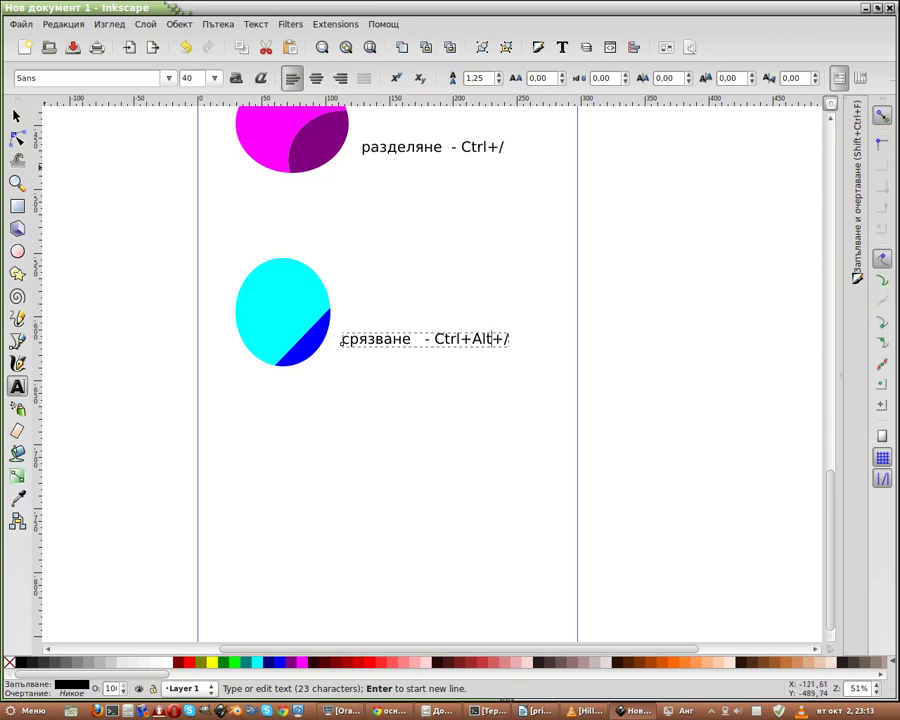
{"action": "key", "text": "F1"}
{"action": "key", "text": "Tab"}
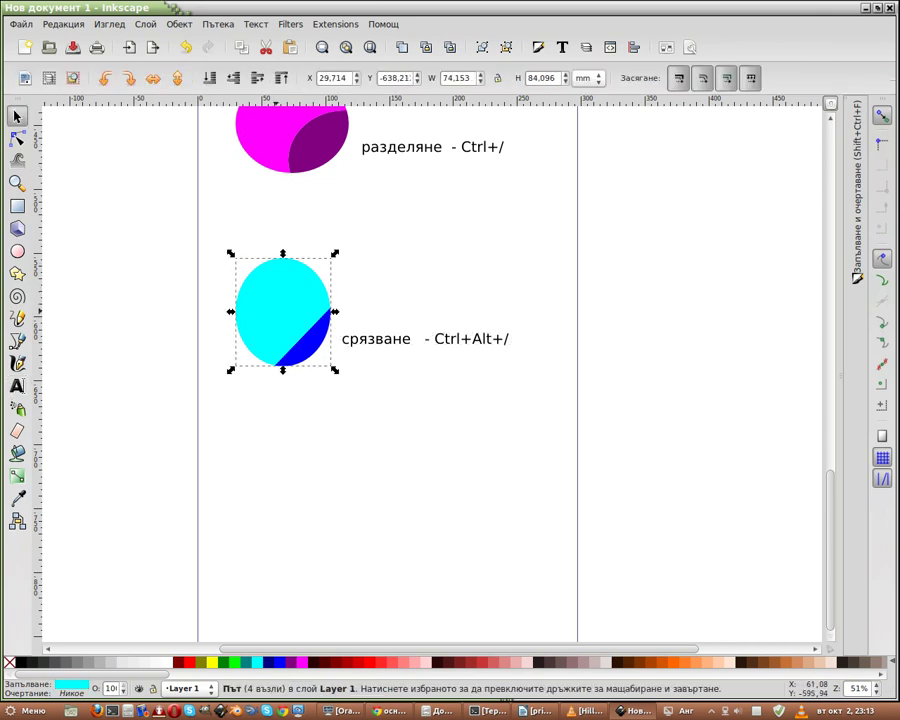
{"action": "key", "text": "Escape"}
Step: Draw a blue circle and a larger overlapping salmon circle below the cyan ellipse
{"action": "scroll", "coordinate": [40, 342], "scroll_direction": "down", "scroll_amount": 1}
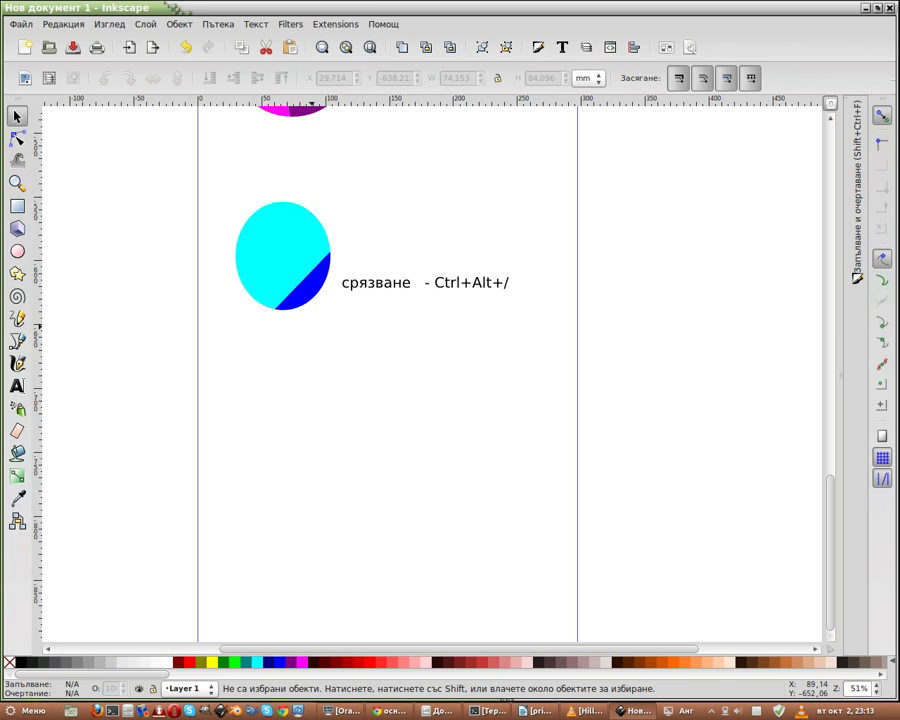
{"action": "scroll", "coordinate": [40, 342], "scroll_direction": "up", "scroll_amount": 1}
{"action": "scroll", "coordinate": [40, 342], "scroll_direction": "down", "scroll_amount": 1}
{"action": "left_click", "coordinate": [17, 251]}
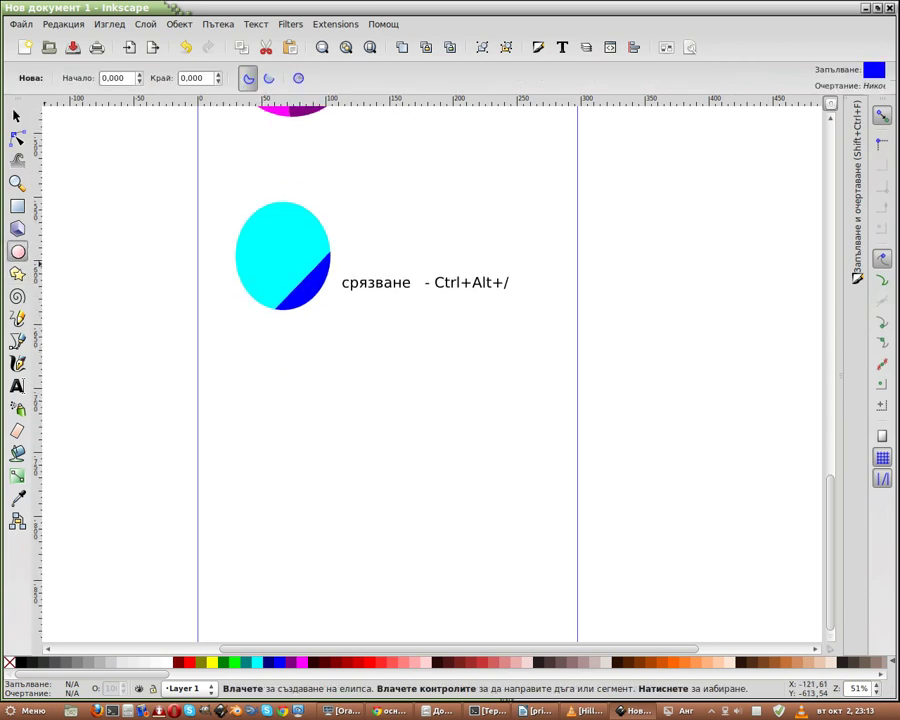
{"action": "left_click_drag", "start_coordinate": [253, 357], "coordinate": [331, 444]}
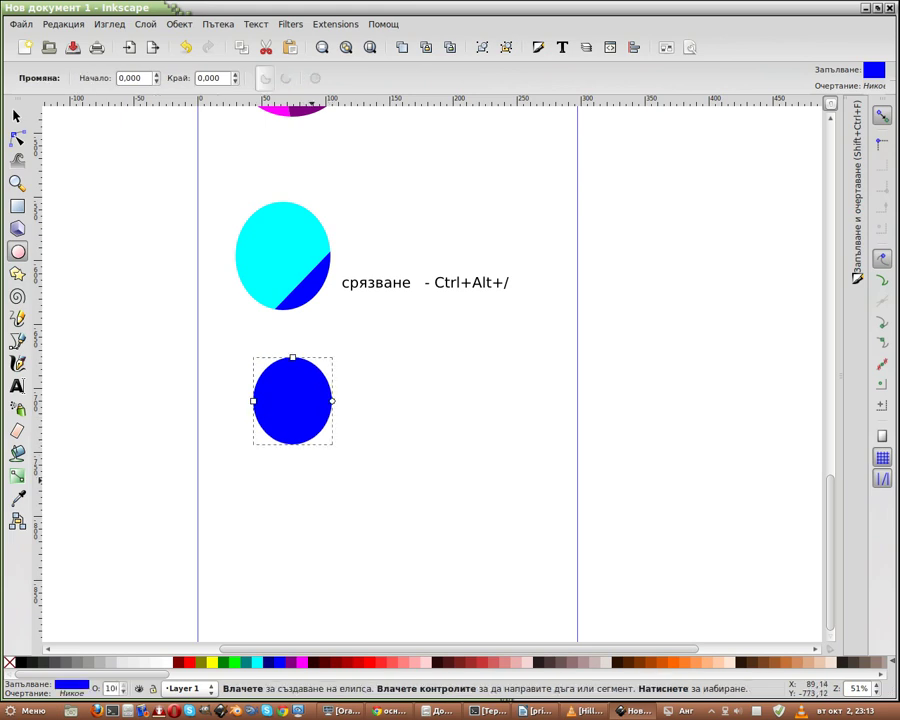
{"action": "left_click_drag", "start_coordinate": [277, 377], "coordinate": [383, 487]}
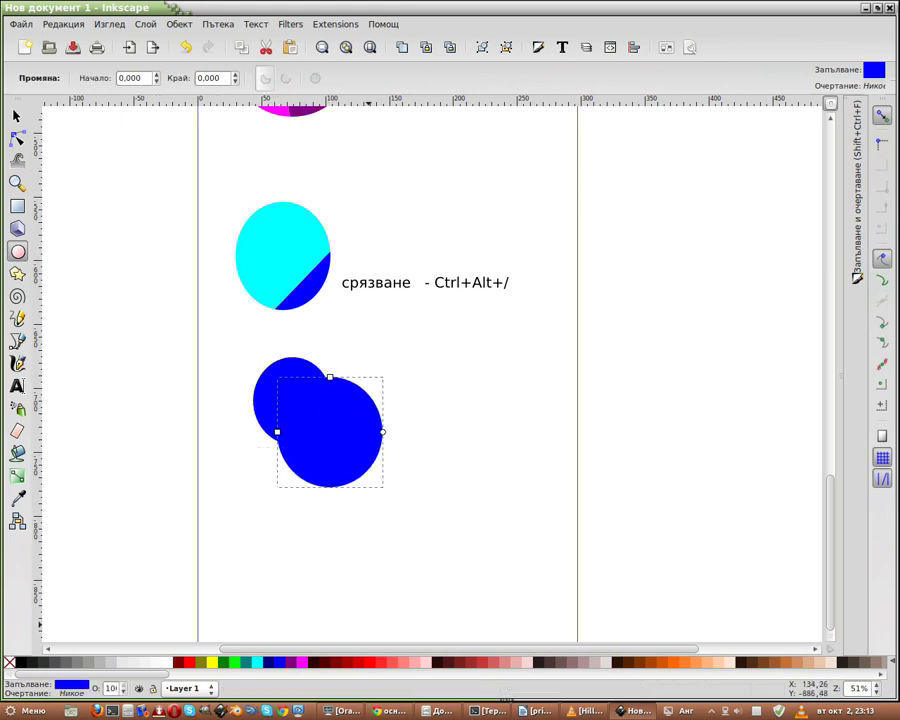
{"action": "left_click", "coordinate": [406, 662]}
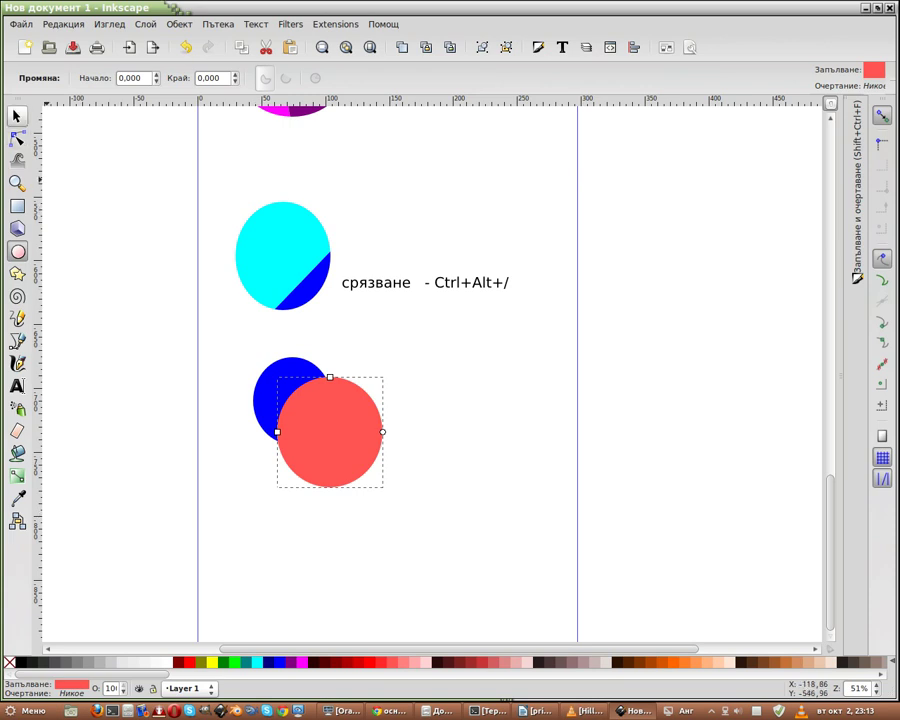
Step: Combine both circles into one path with Path > Combine and fill it cyan
{"action": "left_click", "coordinate": [16, 116]}
{"action": "mouse_move", "coordinate": [207, 357]}
{"action": "left_mouse_down"}
{"action": "mouse_move", "coordinate": [452, 534]}
{"action": "mouse_move", "coordinate": [470, 570]}
{"action": "left_mouse_up"}
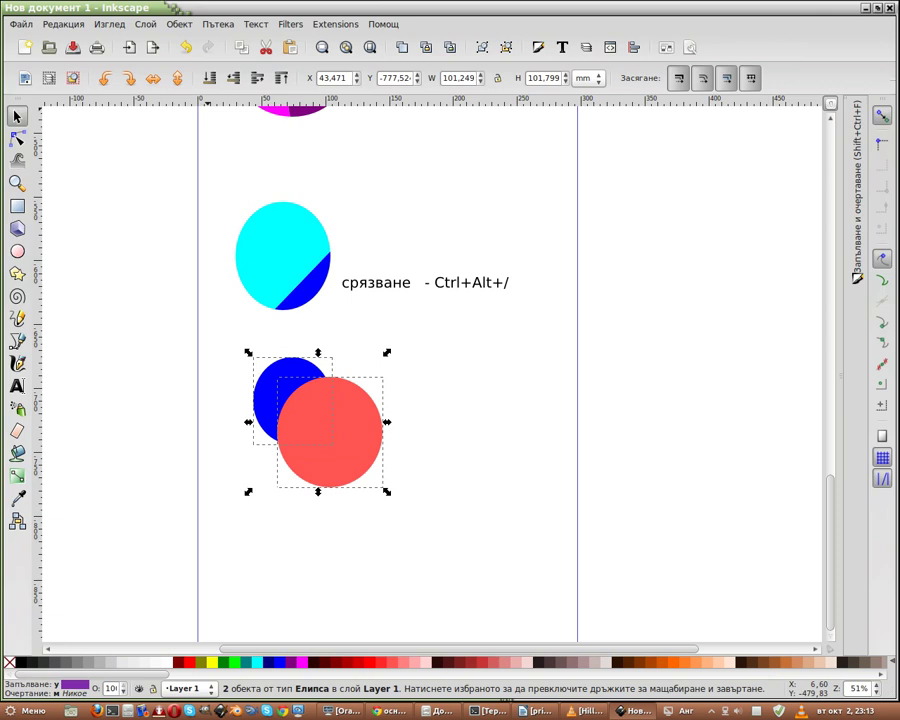
{"action": "left_click", "coordinate": [218, 24]}
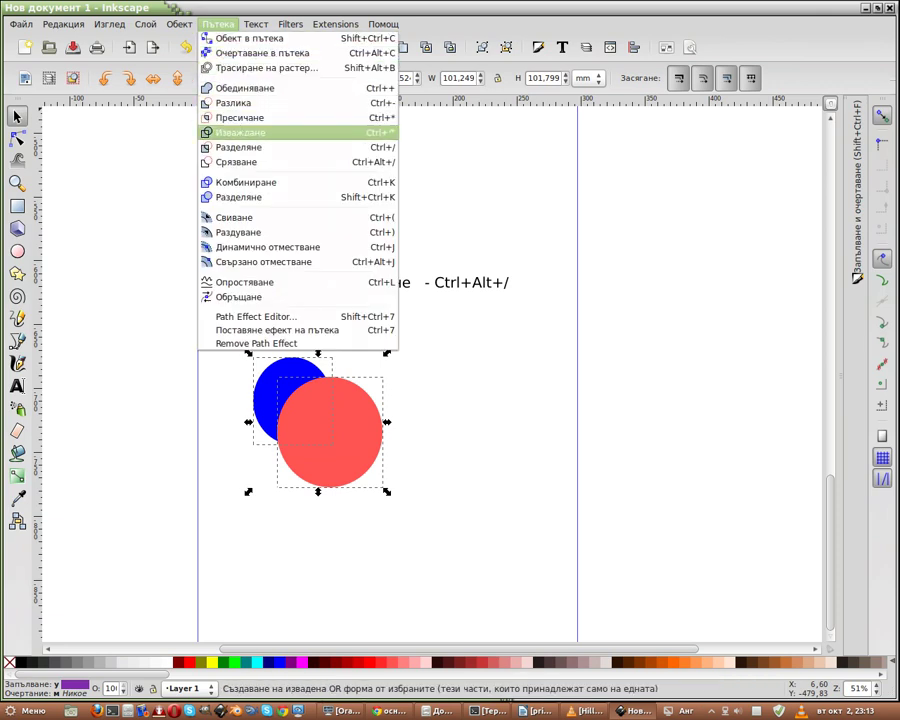
{"action": "left_click", "coordinate": [245, 182]}
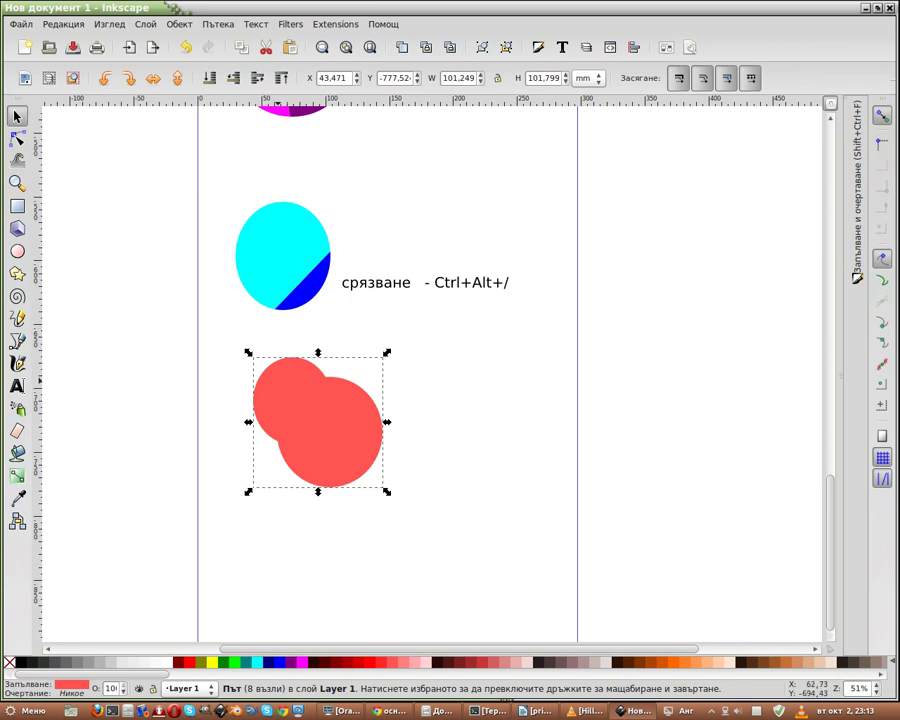
{"action": "key", "text": "n"}
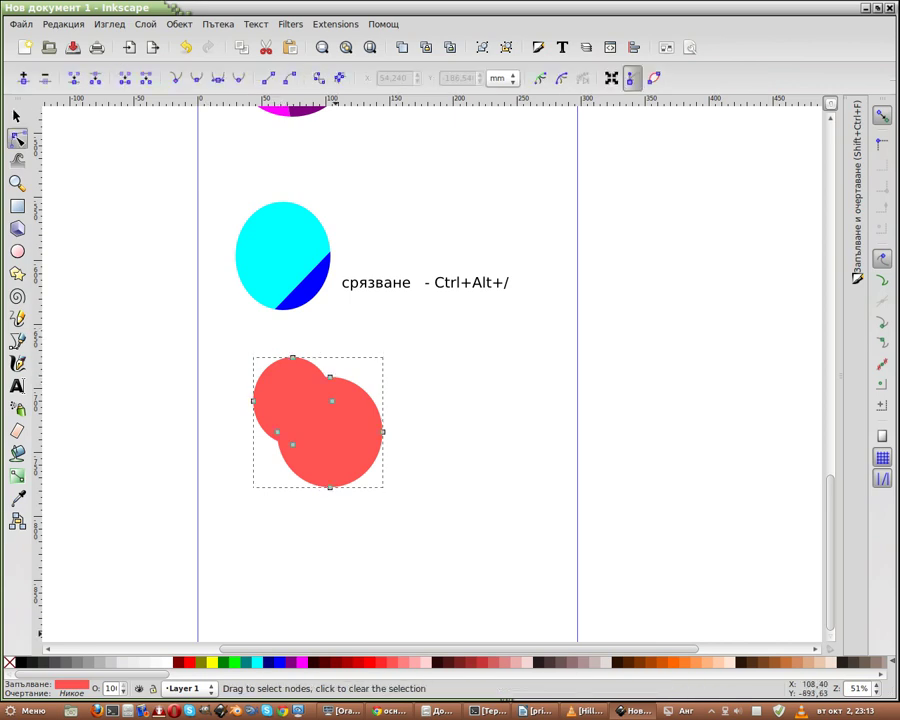
{"action": "left_click", "coordinate": [302, 662]}
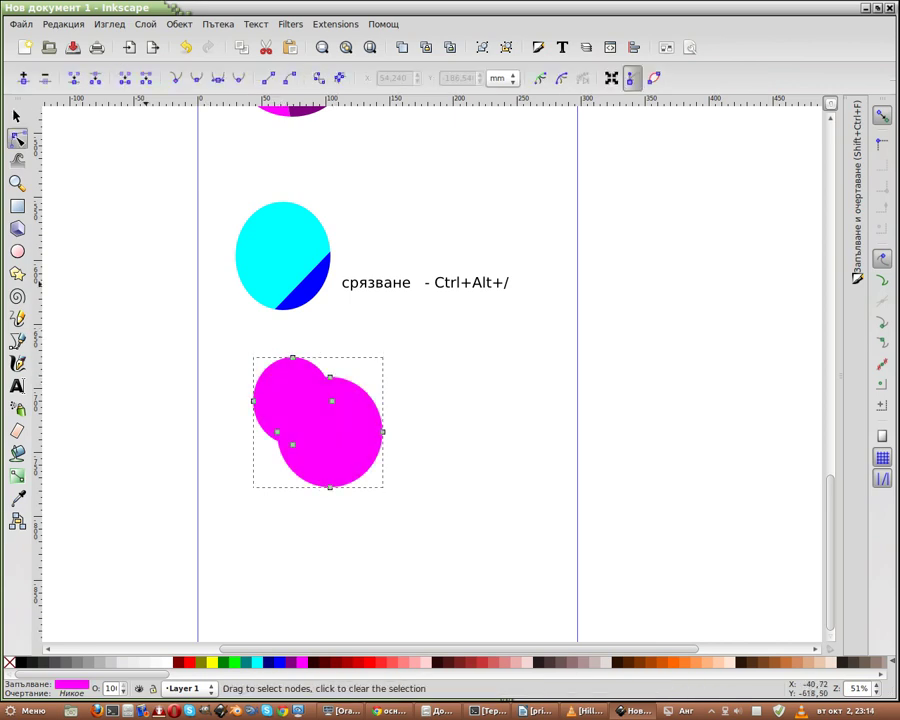
{"action": "left_click", "coordinate": [257, 662]}
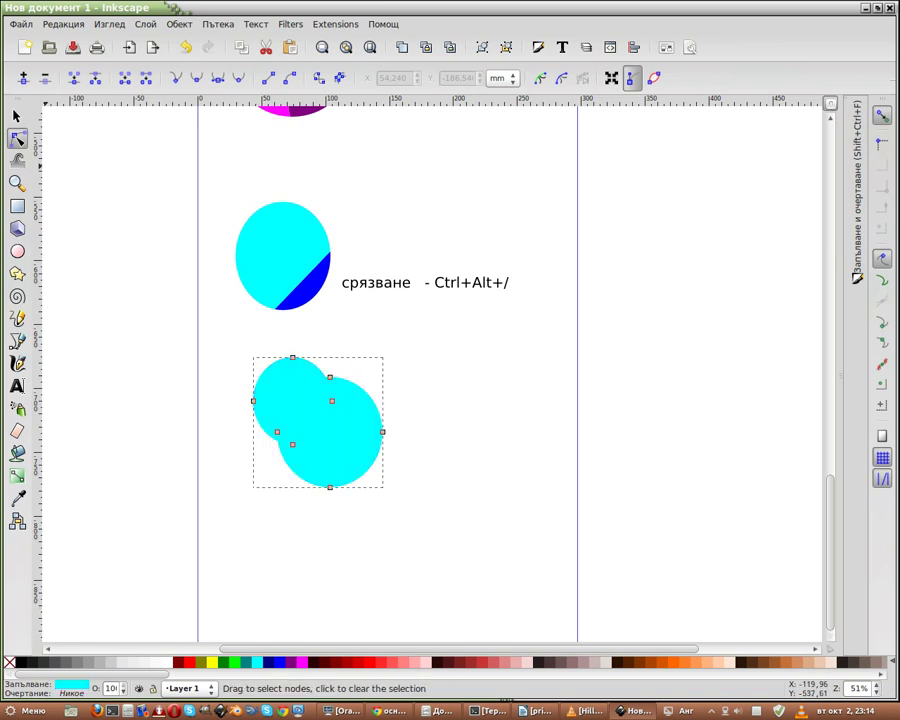
{"action": "left_click", "coordinate": [16, 116]}
Step: Copy the срязване label beside the combined circles and change its word to 'комбиниране'
{"action": "left_click", "coordinate": [372, 283]}
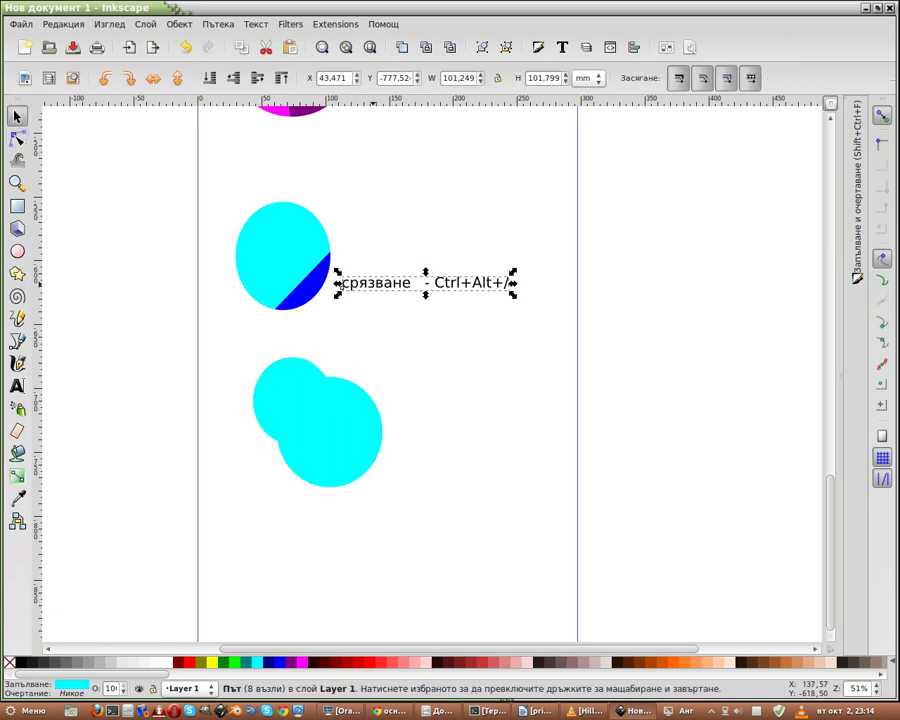
{"action": "key", "text": "ctrl"}
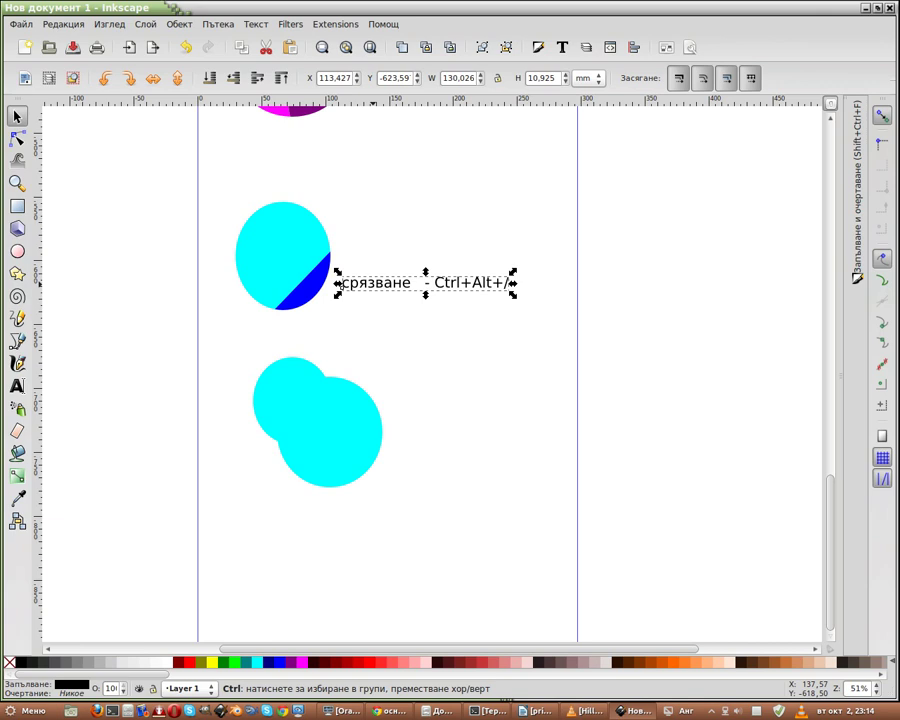
{"action": "mouse_move", "coordinate": [372, 283]}
{"action": "left_mouse_down"}
{"action": "mouse_move", "coordinate": [416, 327]}
{"action": "mouse_move", "coordinate": [435, 424]}
{"action": "mouse_move", "coordinate": [420, 441]}
{"action": "mouse_move", "coordinate": [390, 441]}
{"action": "left_mouse_up"}
{"action": "key", "text": "t"}
{"action": "key", "text": "ctrl+a"}
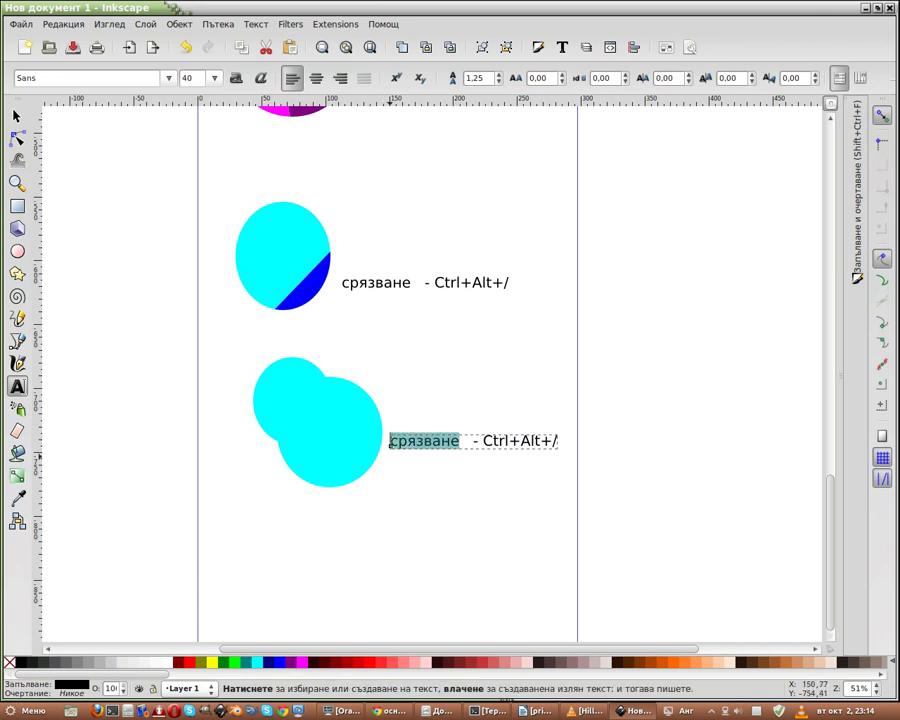
{"action": "type", "text": "kombinirane"}
{"action": "key", "text": "BackSpace"}
{"action": "key", "text": "BackSpace"}
{"action": "key", "text": "BackSpace"}
{"action": "key", "text": "BackSpace"}
{"action": "key", "text": "BackSpace"}
{"action": "key", "text": "BackSpace"}
{"action": "key", "text": "BackSpace"}
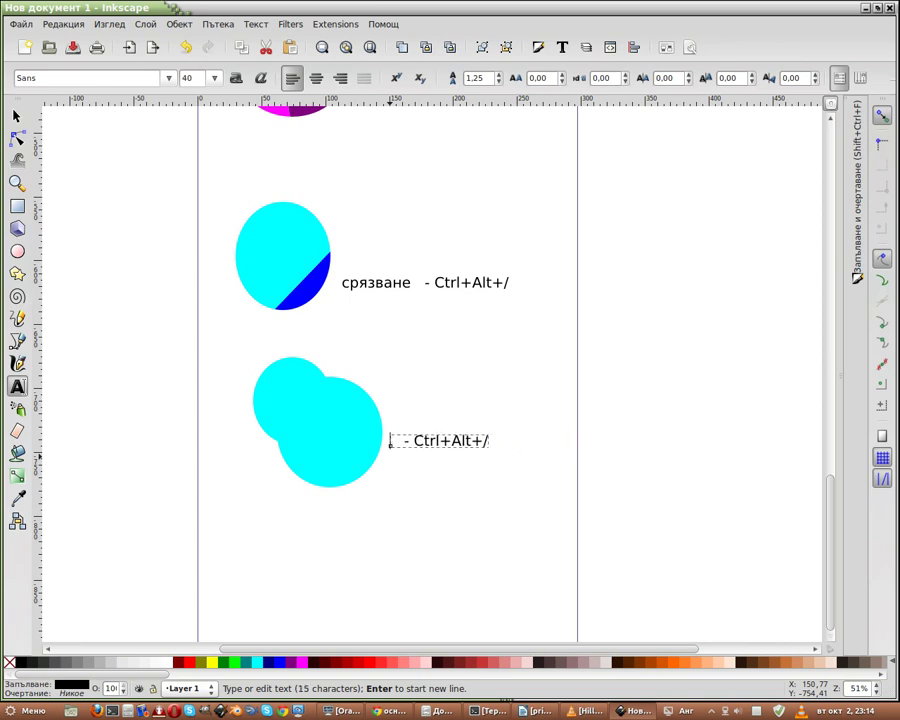
{"action": "type", "text": "комбиниране"}
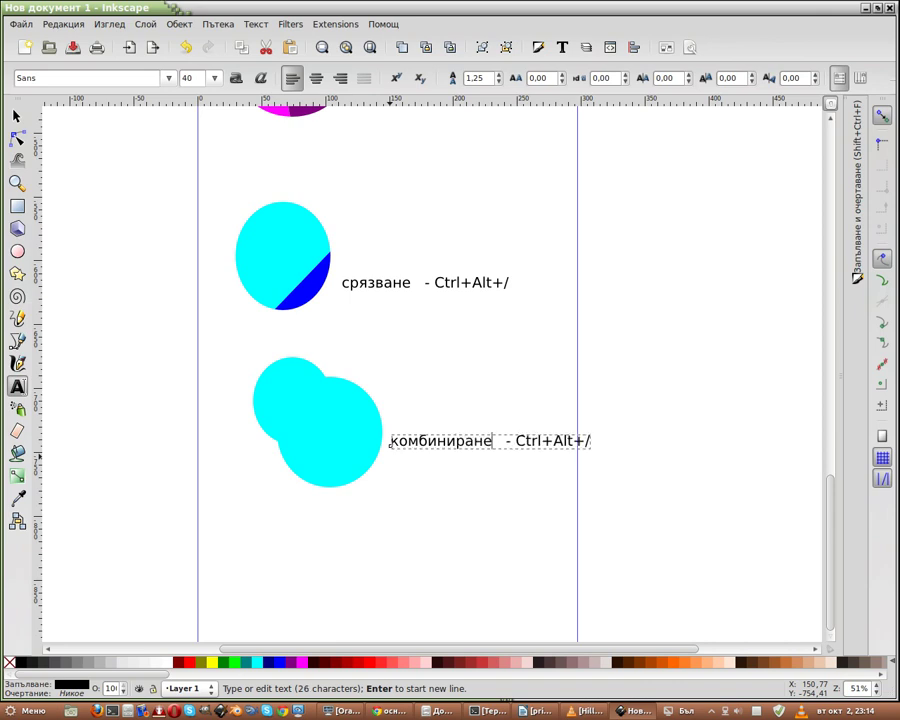
{"action": "key", "text": "Escape"}
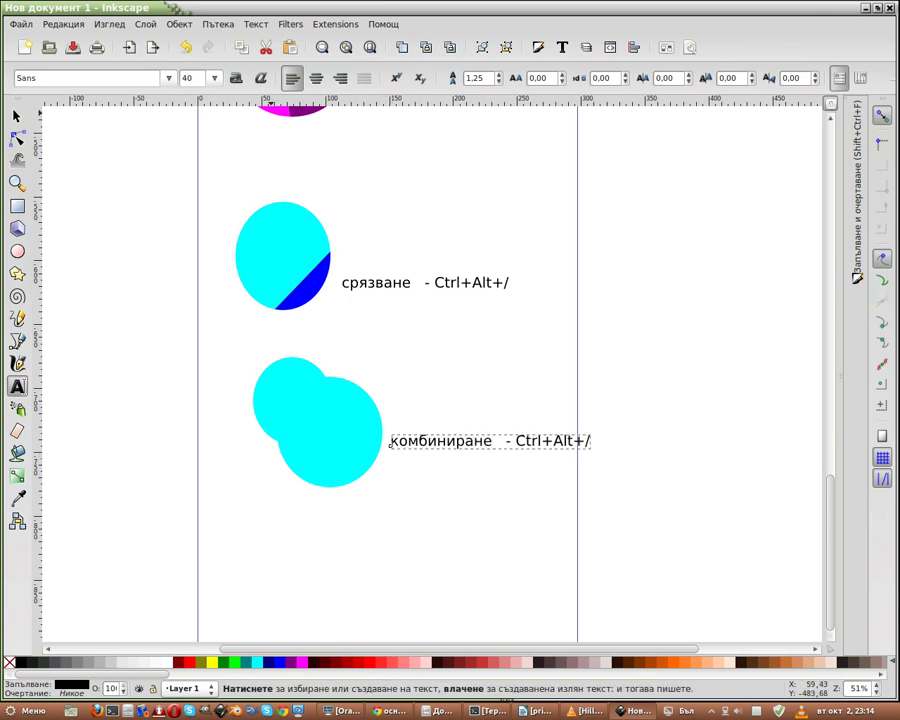
Step: Change the label's shortcut to Ctrl+K
{"action": "key", "text": "alt+p"}
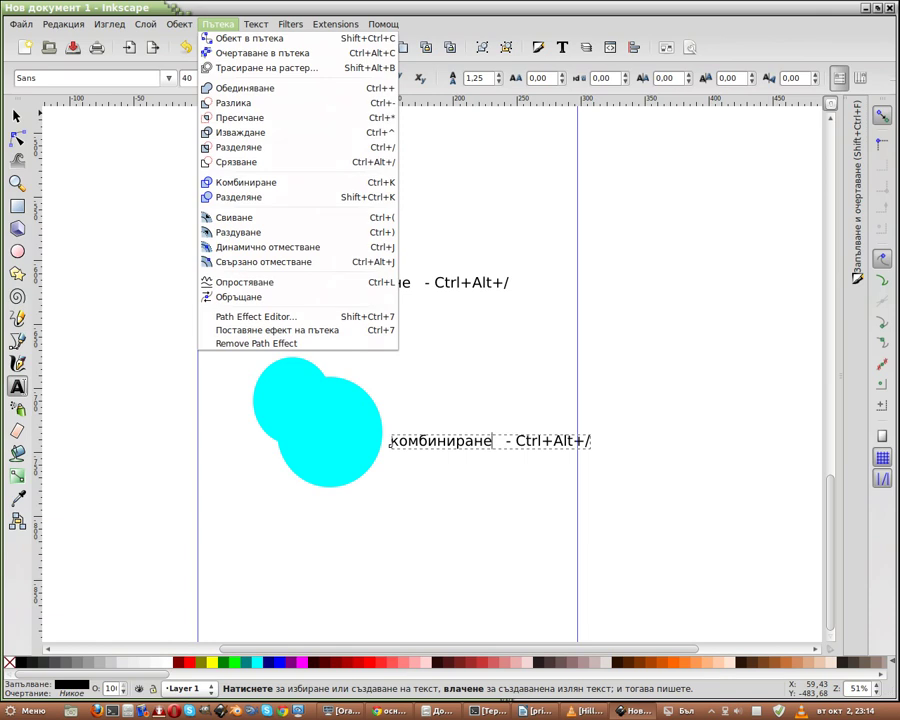
{"action": "key", "text": "Escape"}
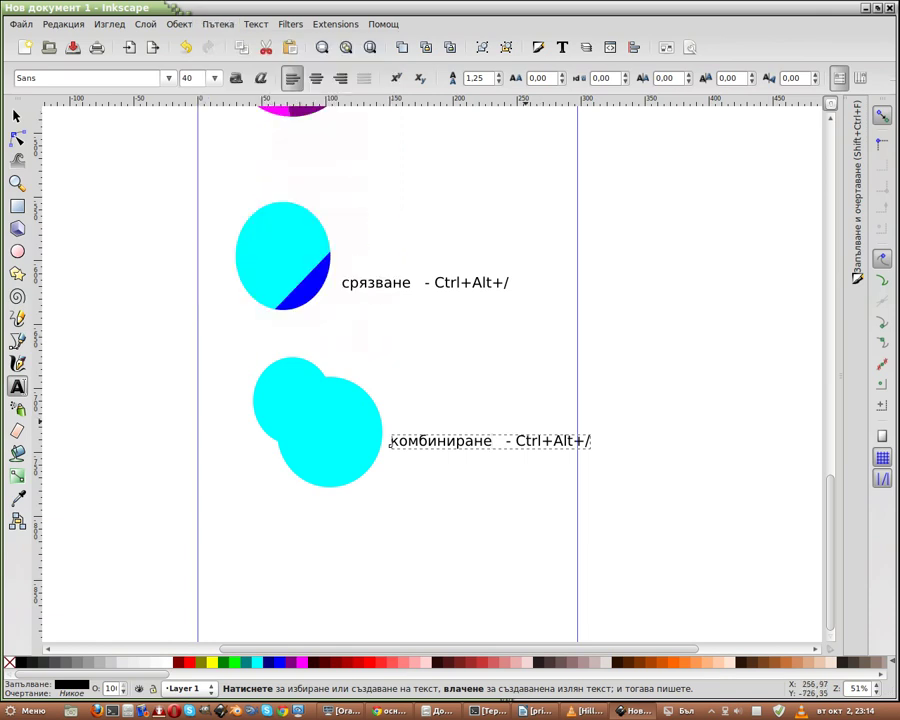
{"action": "left_click", "coordinate": [553, 441]}
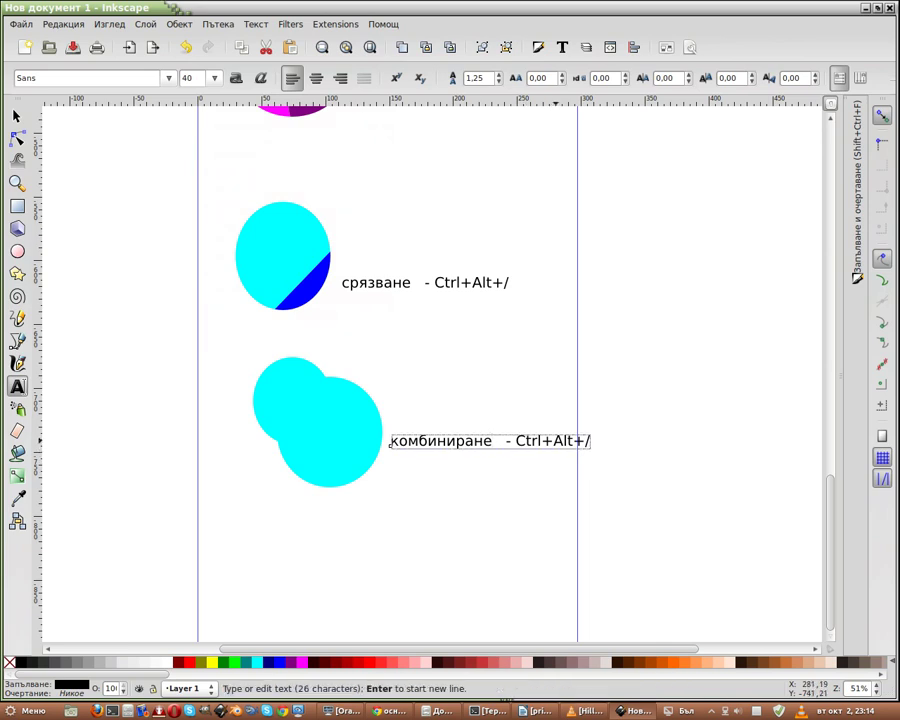
{"action": "key", "text": "Escape"}
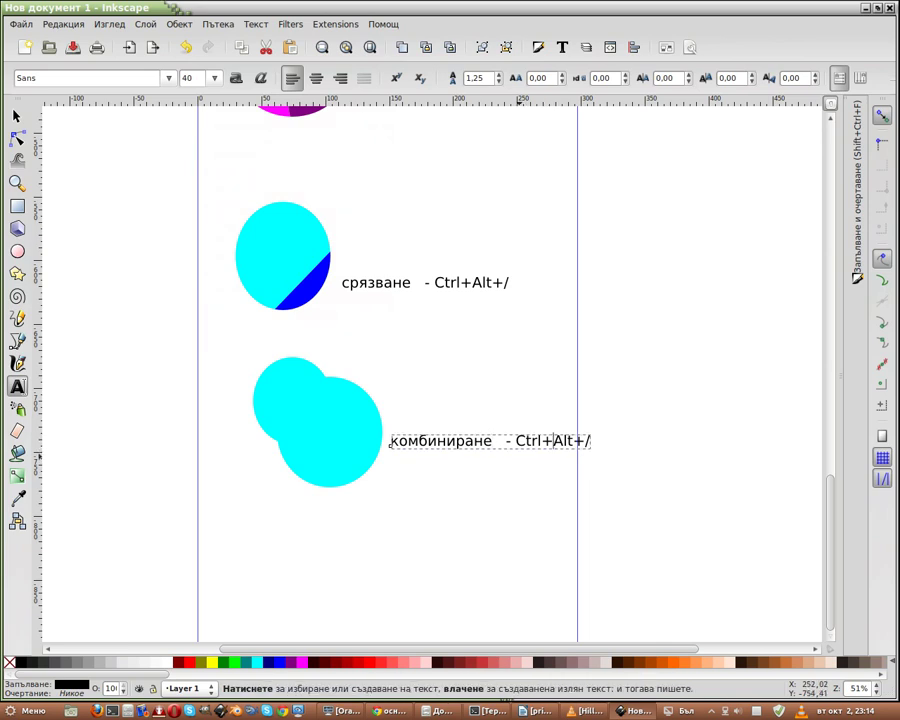
{"action": "left_click", "coordinate": [553, 441]}
{"action": "key", "text": "Delete"}
{"action": "key", "text": "Delete"}
{"action": "key", "text": "Delete"}
{"action": "key", "text": "Delete"}
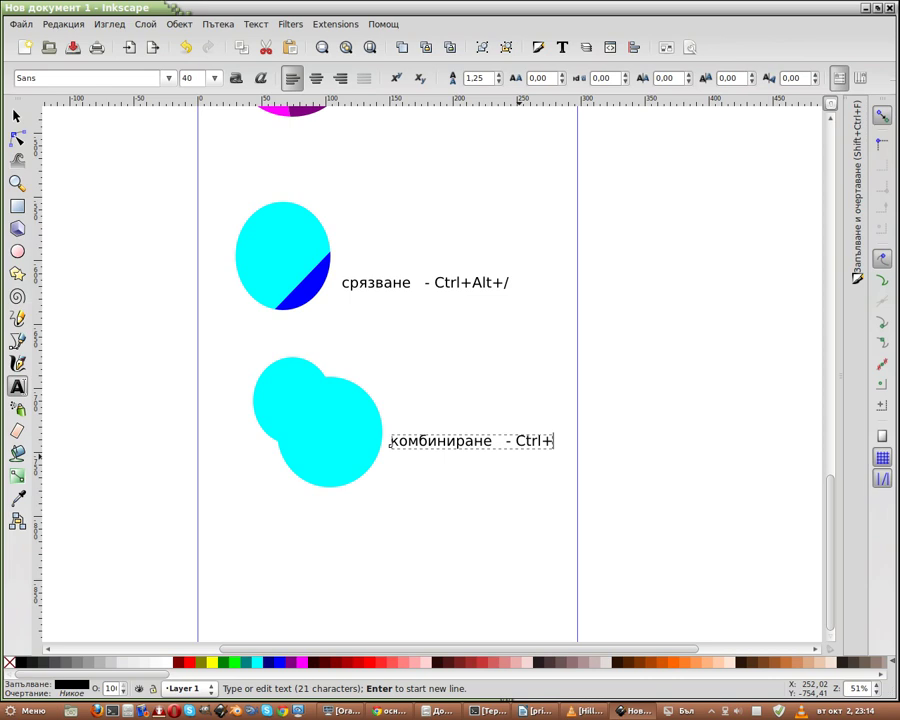
{"action": "type", "text": "K"}
{"action": "left_click", "coordinate": [16, 116]}
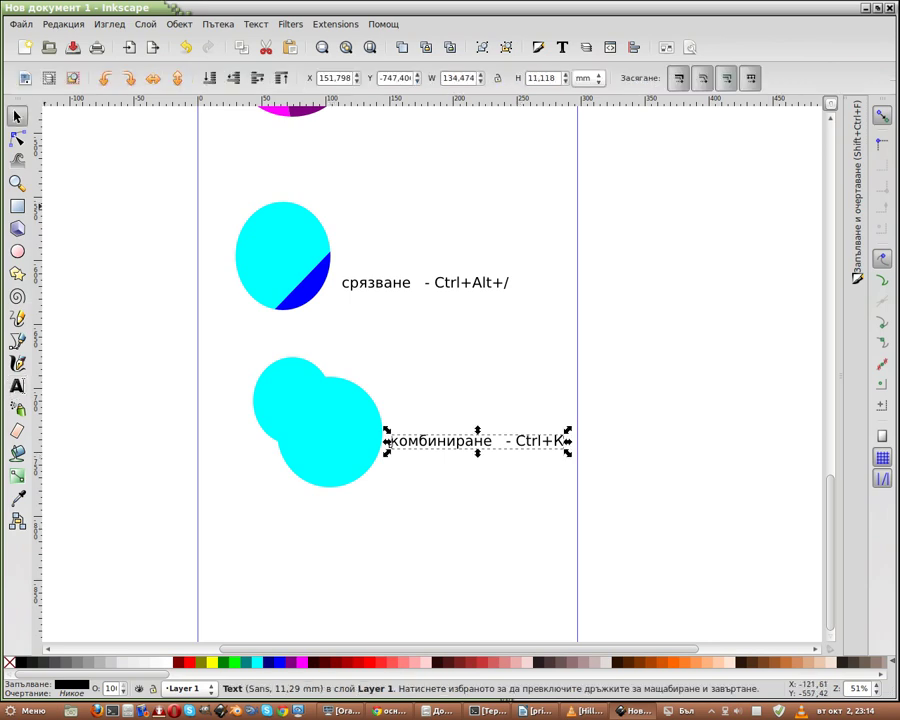
{"action": "scroll", "coordinate": [450, 380], "scroll_direction": "down", "scroll_amount": 3}
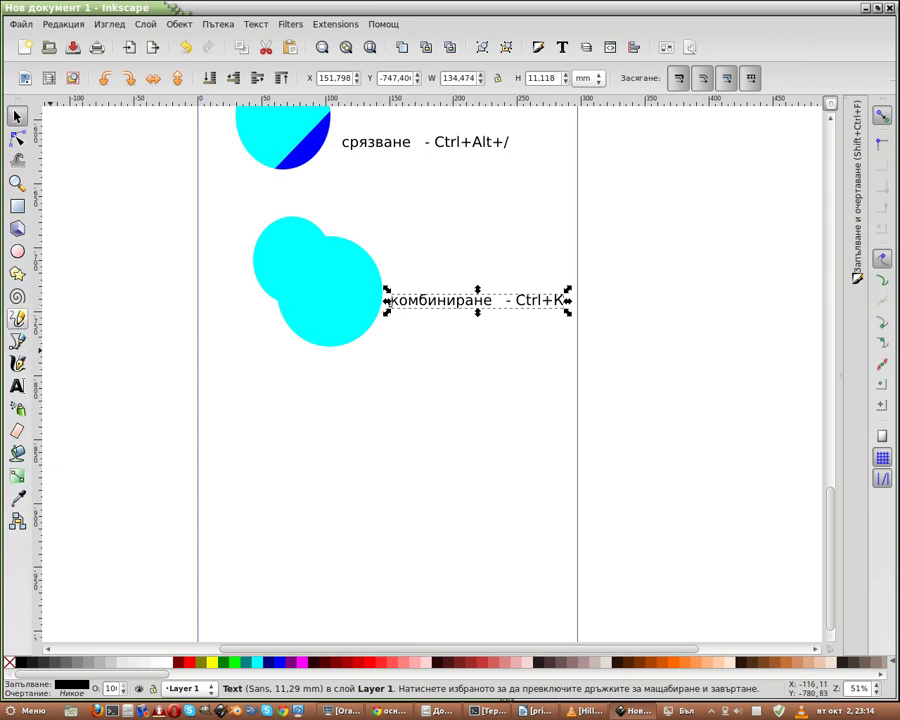
Step: Draw a cyan circle overlapped at its lower right by a magenta circle
{"action": "left_click", "coordinate": [16, 251]}
{"action": "left_click_drag", "start_coordinate": [248, 391], "coordinate": [333, 480]}
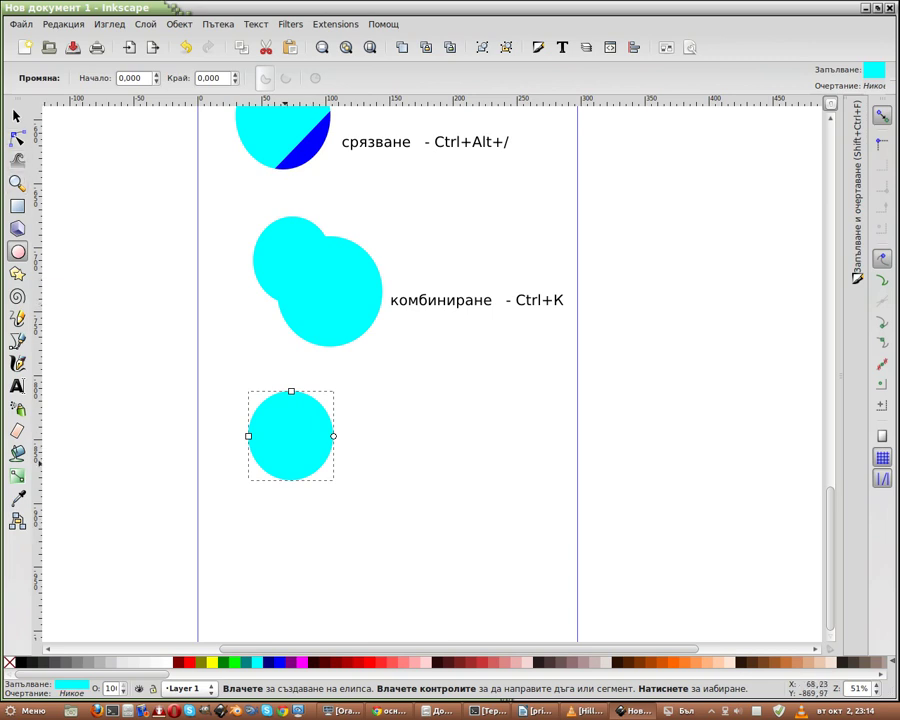
{"action": "left_click_drag", "start_coordinate": [285, 445], "coordinate": [366, 526]}
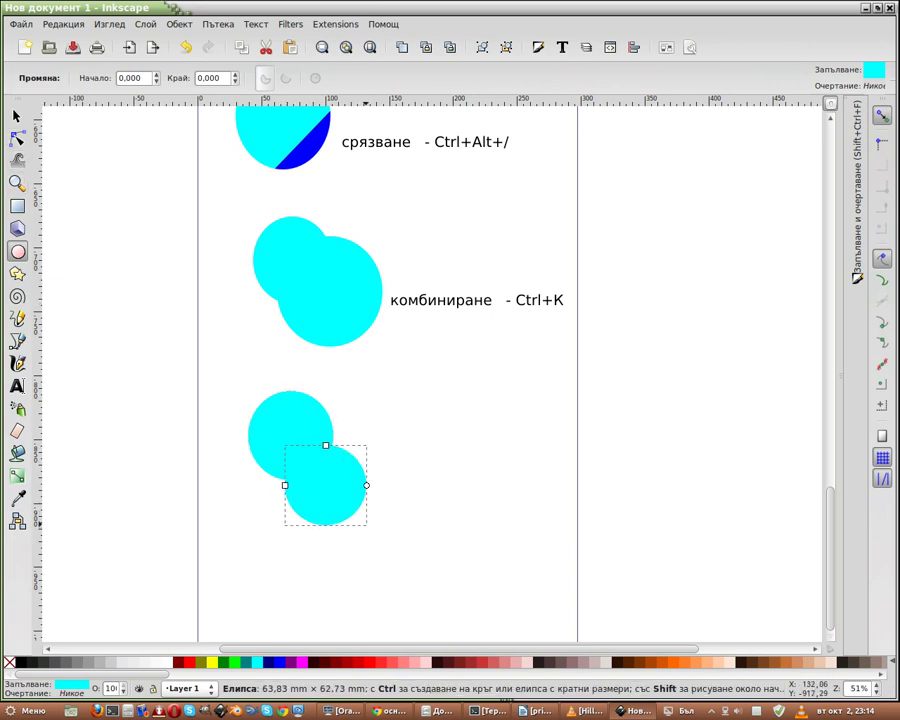
{"action": "left_click", "coordinate": [301, 662]}
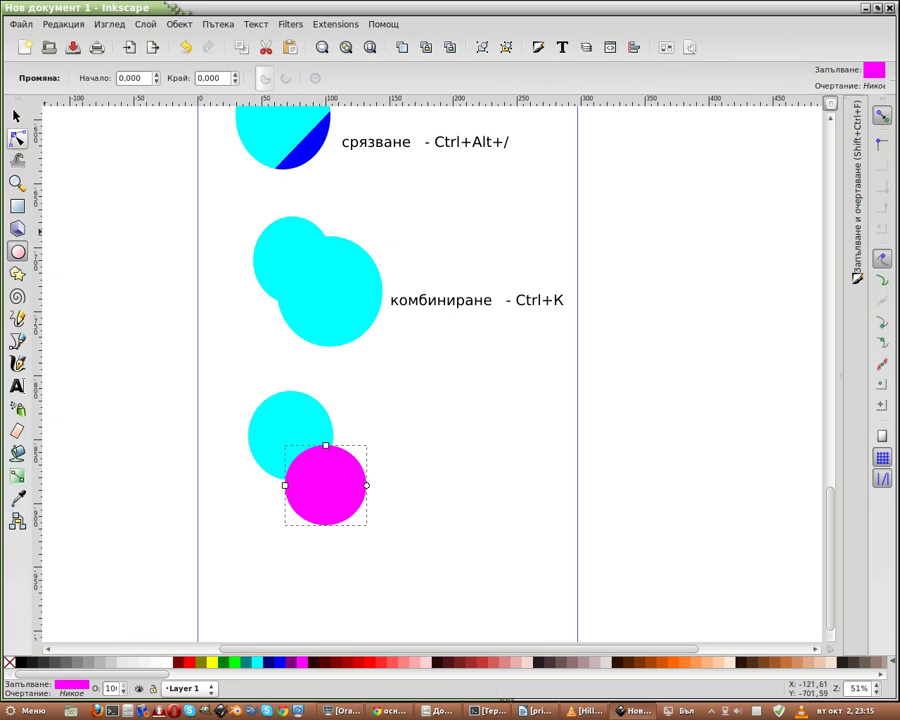
Step: Select both circles, convert them to paths and apply Path > Break Apart
{"action": "left_click", "coordinate": [17, 116]}
{"action": "left_click_drag", "start_coordinate": [187, 392], "coordinate": [410, 566]}
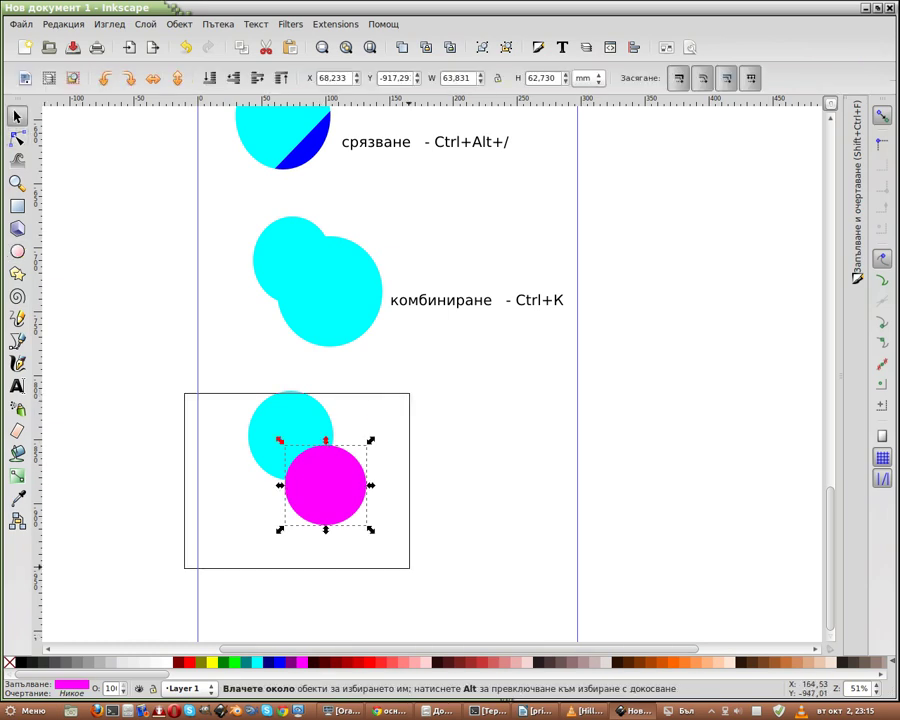
{"action": "mouse_move", "coordinate": [184, 366]}
{"action": "left_mouse_down"}
{"action": "mouse_move", "coordinate": [341, 455]}
{"action": "mouse_move", "coordinate": [410, 612]}
{"action": "left_mouse_up"}
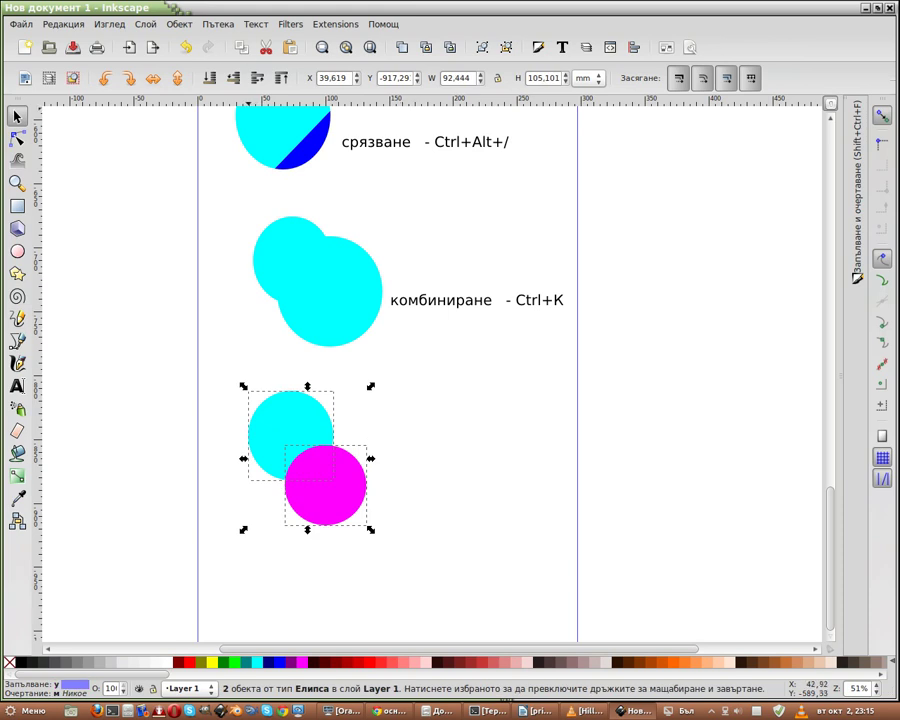
{"action": "left_click", "coordinate": [217, 23]}
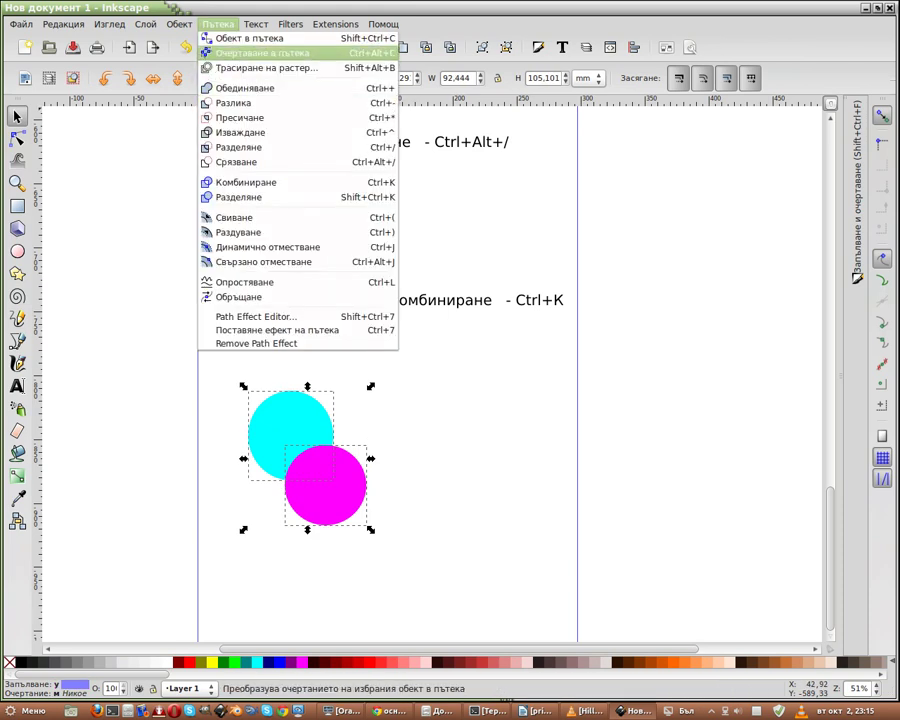
{"action": "left_click", "coordinate": [250, 38]}
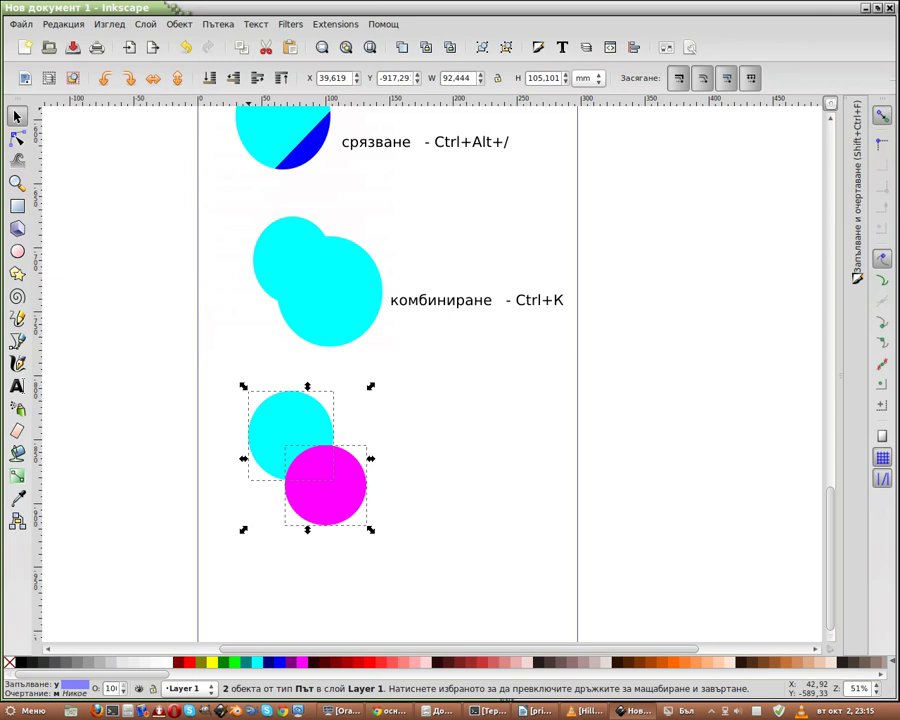
{"action": "left_click", "coordinate": [217, 23]}
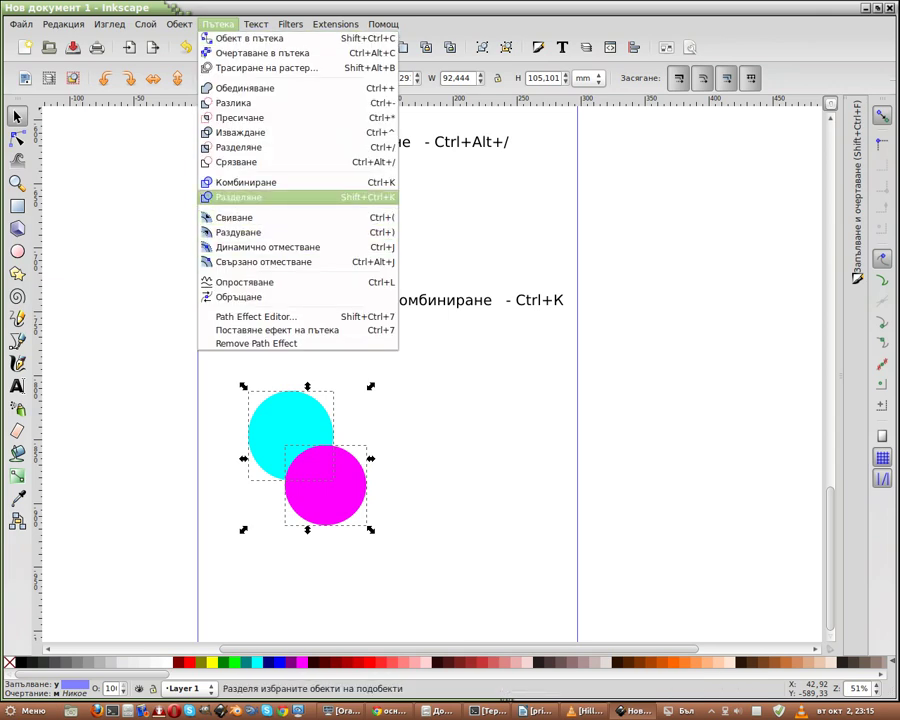
{"action": "left_click", "coordinate": [240, 197]}
{"action": "key", "text": "Escape"}
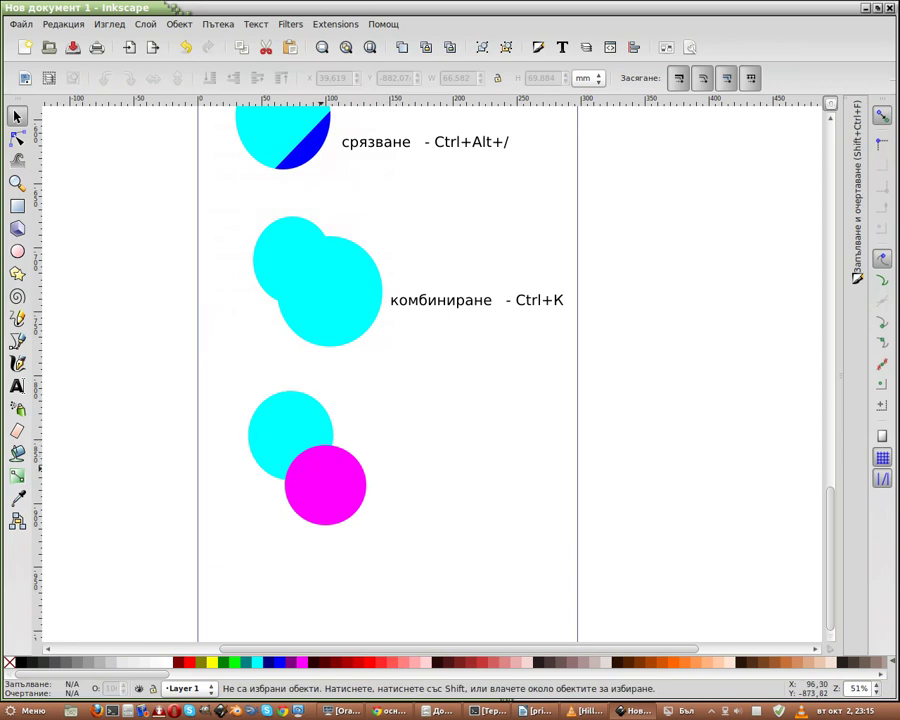
Step: Reposition the two circles and intersect them into a cyan lens shape
{"action": "left_click_drag", "start_coordinate": [325, 485], "coordinate": [401, 531]}
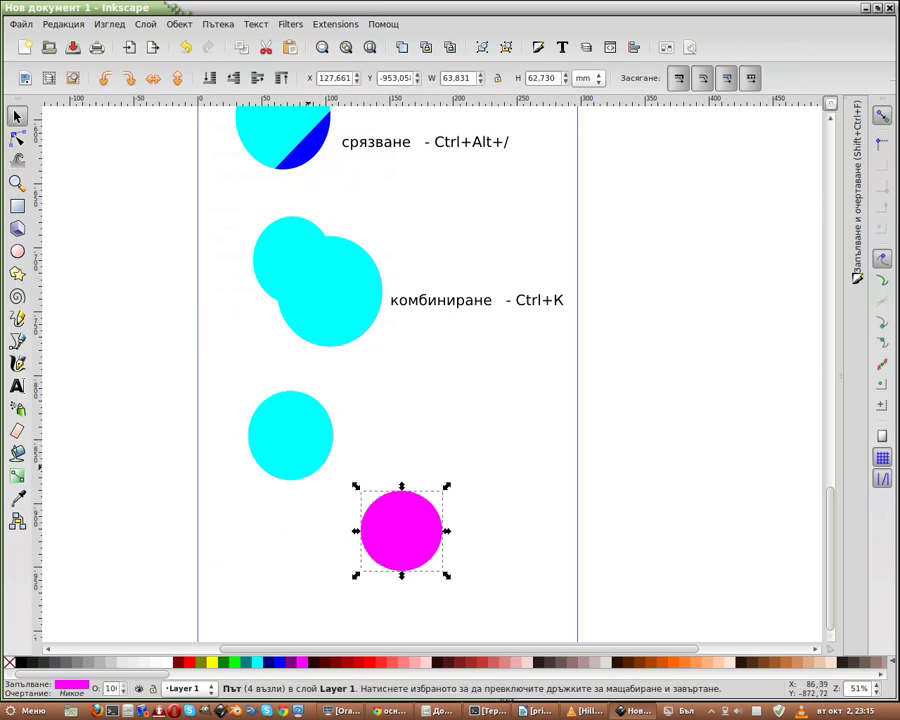
{"action": "mouse_move", "coordinate": [290, 435]}
{"action": "left_mouse_down"}
{"action": "mouse_move", "coordinate": [398, 470]}
{"action": "mouse_move", "coordinate": [394, 478]}
{"action": "left_mouse_up"}
{"action": "left_click_drag", "start_coordinate": [300, 418], "coordinate": [455, 585]}
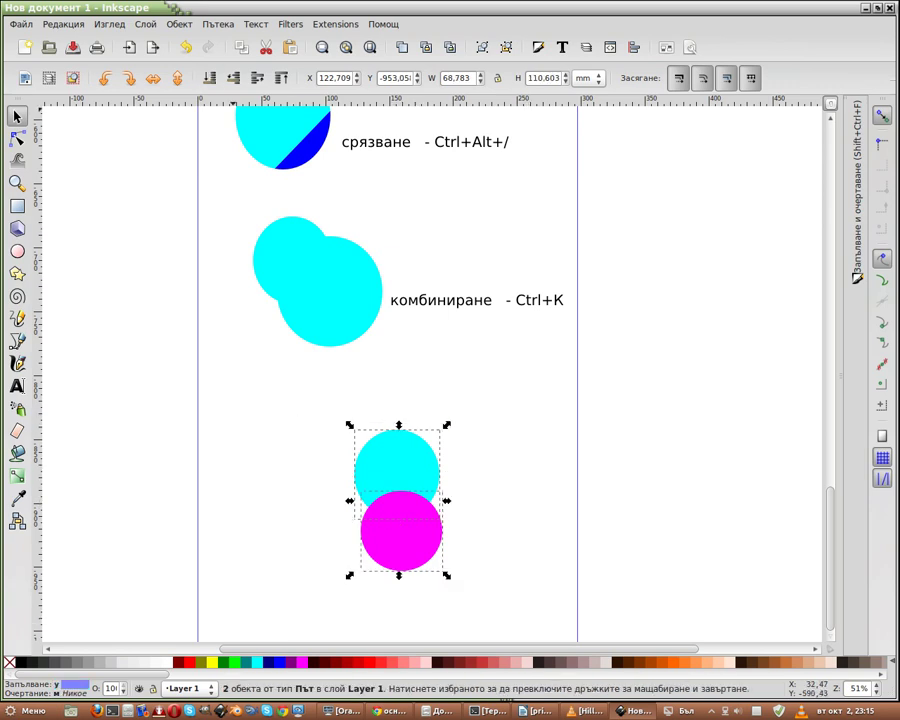
{"action": "left_click", "coordinate": [219, 23]}
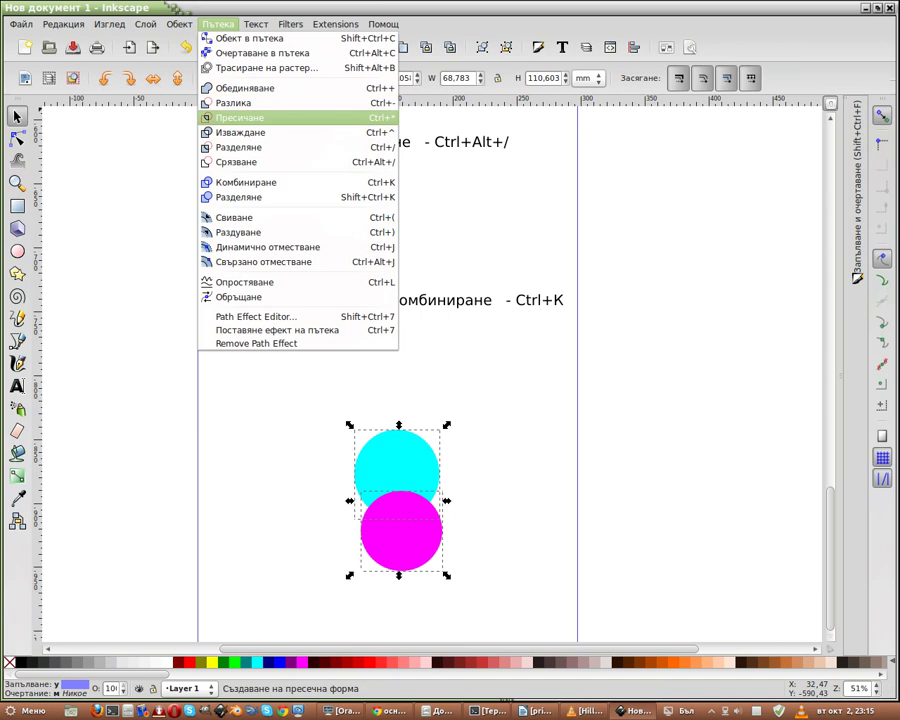
{"action": "left_click", "coordinate": [240, 116]}
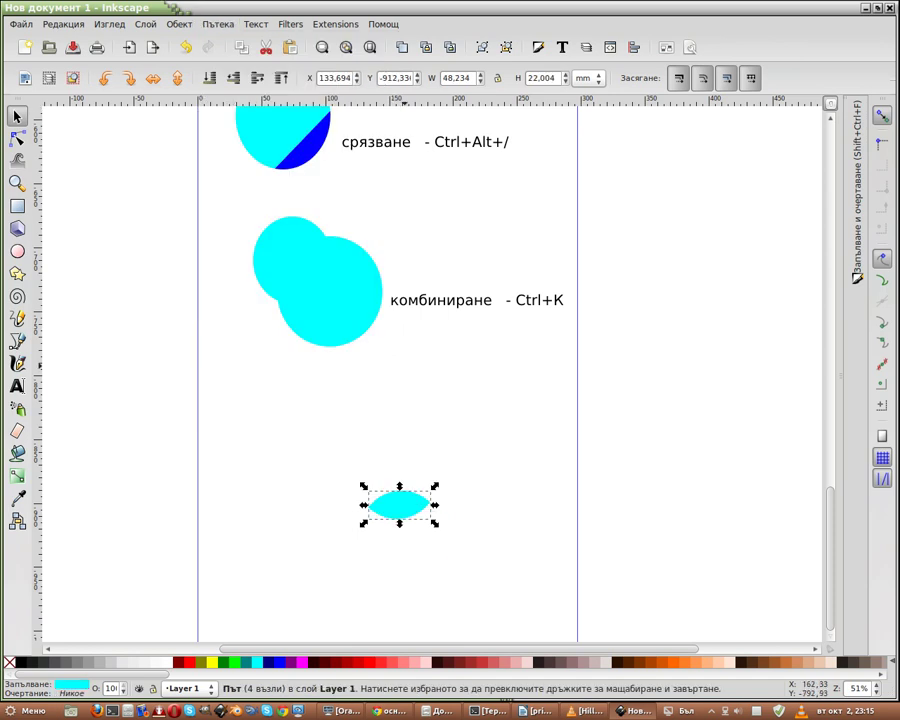
{"action": "key", "text": "Escape"}
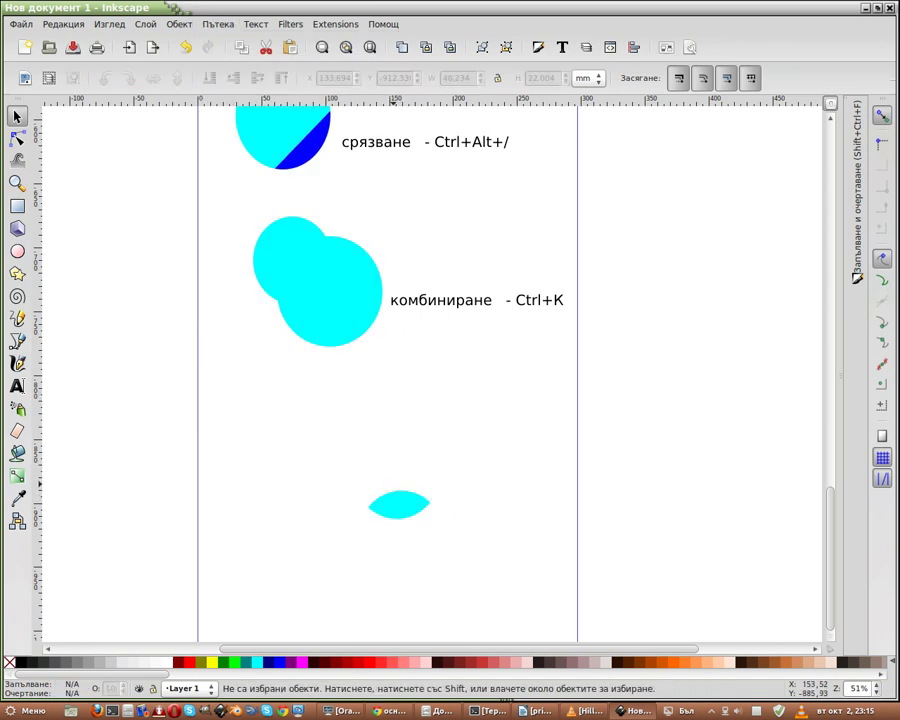
Step: Break the cyan lens apart and move it up-left below the combine example
{"action": "scroll", "coordinate": [435, 370], "scroll_direction": "up", "scroll_amount": 5}
{"action": "scroll", "coordinate": [410, 370], "scroll_direction": "down", "scroll_amount": 3}
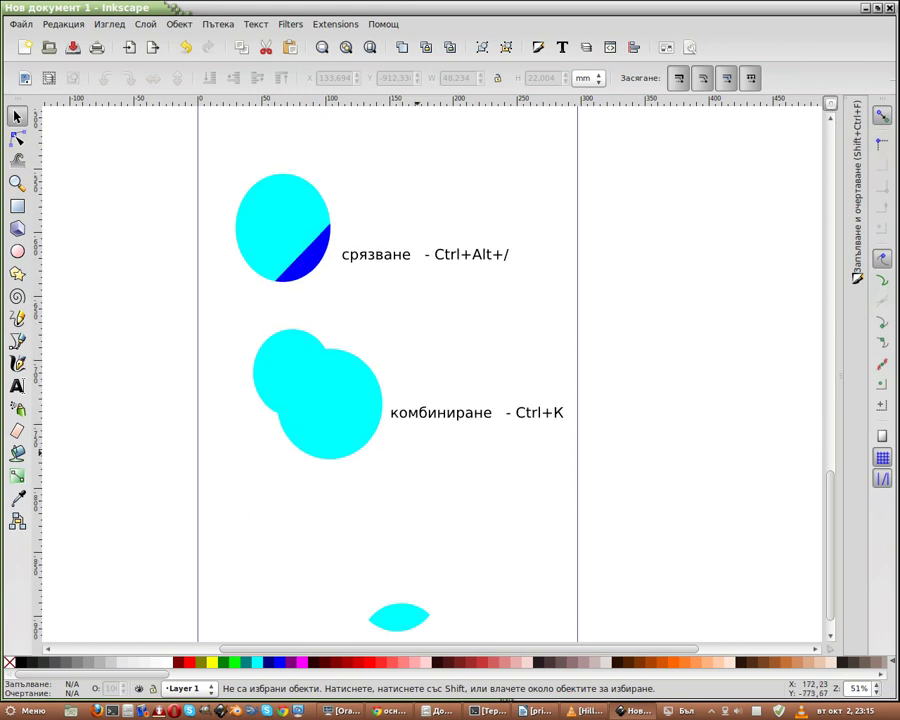
{"action": "scroll", "coordinate": [418, 370], "scroll_direction": "up", "scroll_amount": 3}
{"action": "scroll", "coordinate": [418, 370], "scroll_direction": "up", "scroll_amount": 3}
{"action": "scroll", "coordinate": [418, 370], "scroll_direction": "down", "scroll_amount": 4}
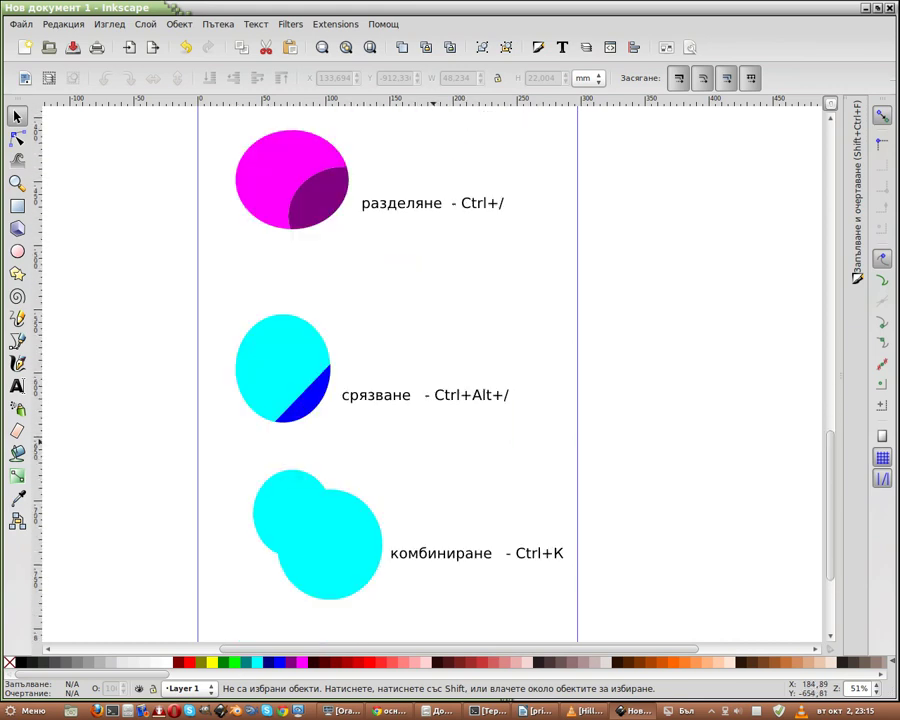
{"action": "scroll", "coordinate": [418, 370], "scroll_direction": "down", "scroll_amount": 3}
{"action": "left_click", "coordinate": [399, 589]}
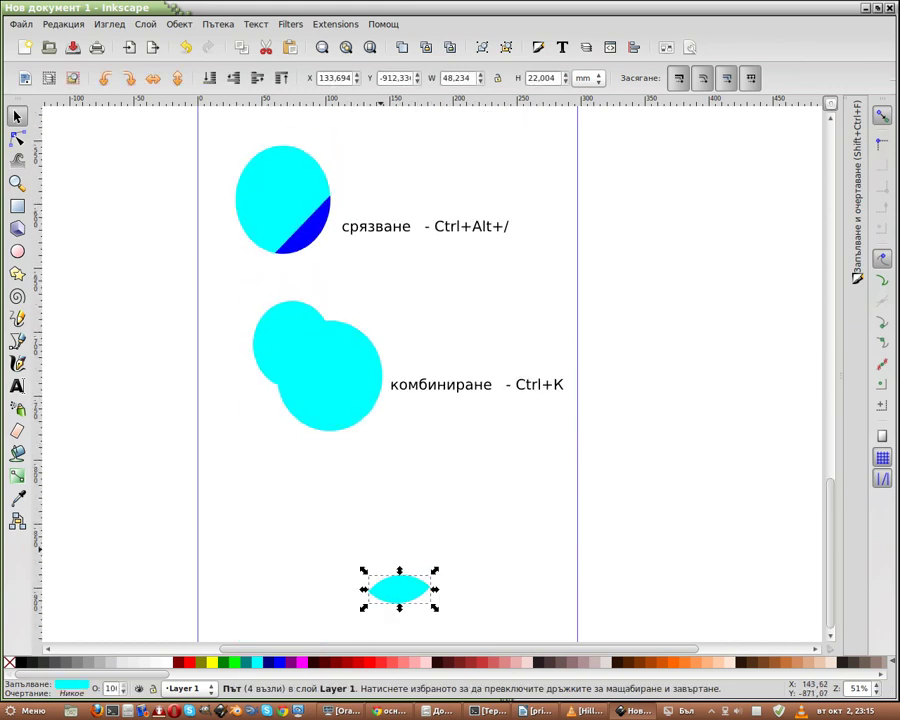
{"action": "left_click_drag", "start_coordinate": [299, 512], "coordinate": [473, 627]}
{"action": "left_click", "coordinate": [217, 24]}
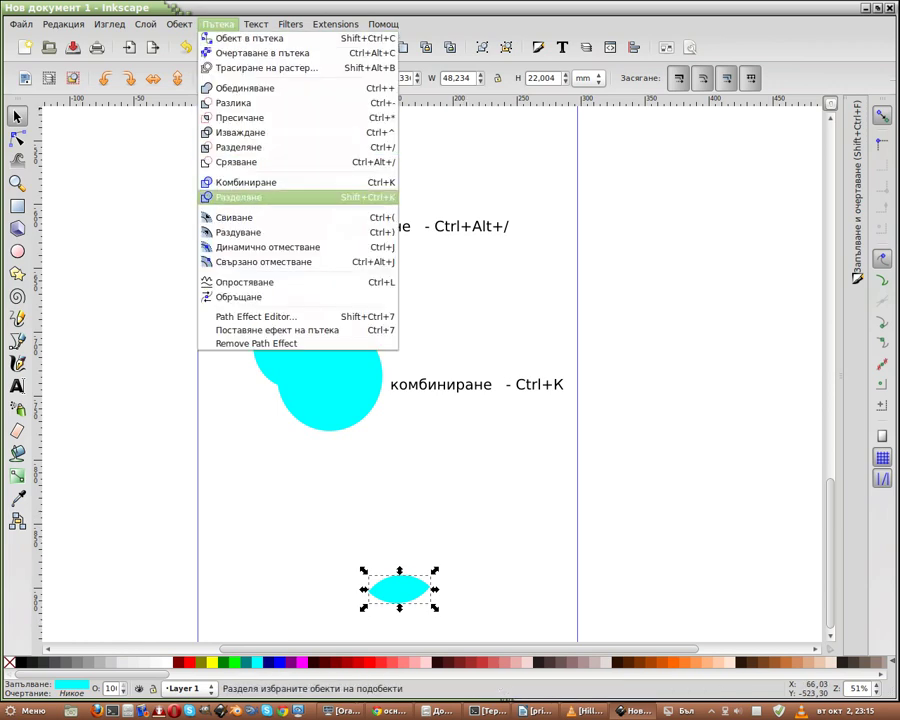
{"action": "left_click", "coordinate": [250, 197]}
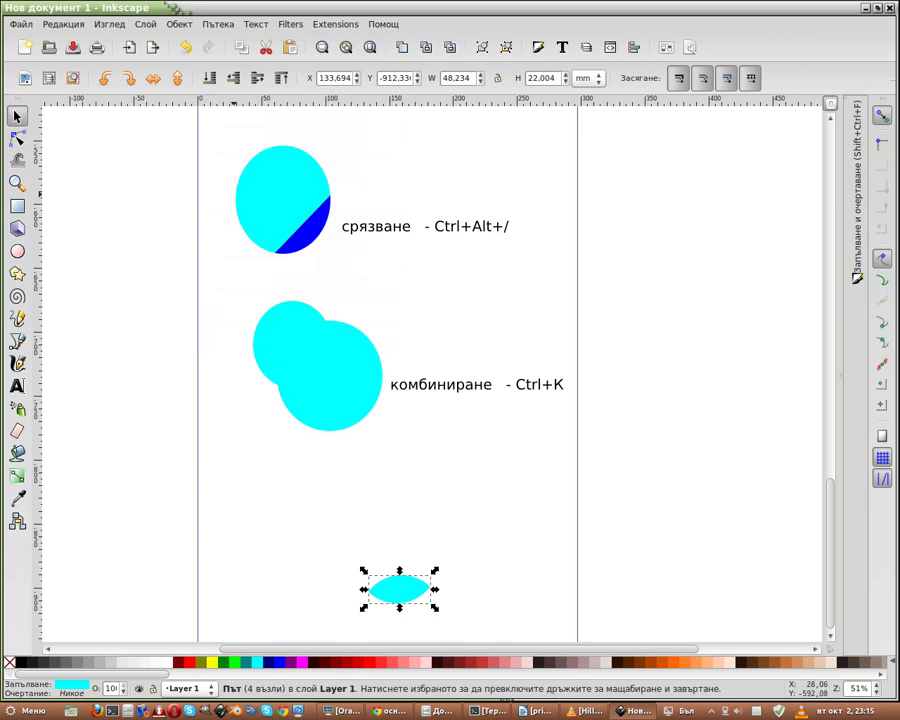
{"action": "left_click_drag", "start_coordinate": [399, 589], "coordinate": [302, 507]}
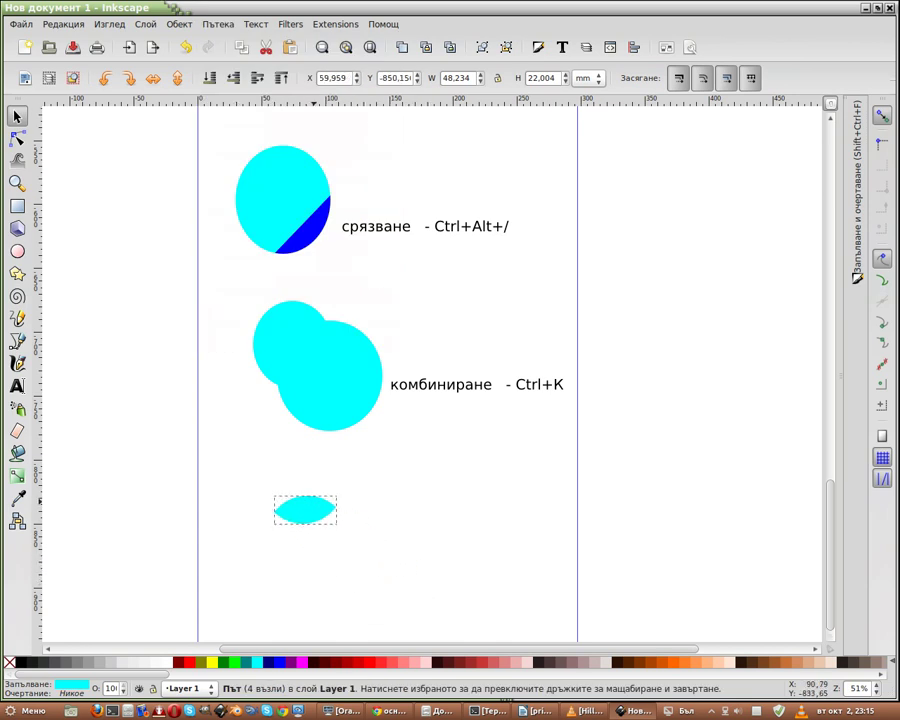
{"action": "scroll", "coordinate": [304, 506], "scroll_direction": "down", "scroll_amount": 3}
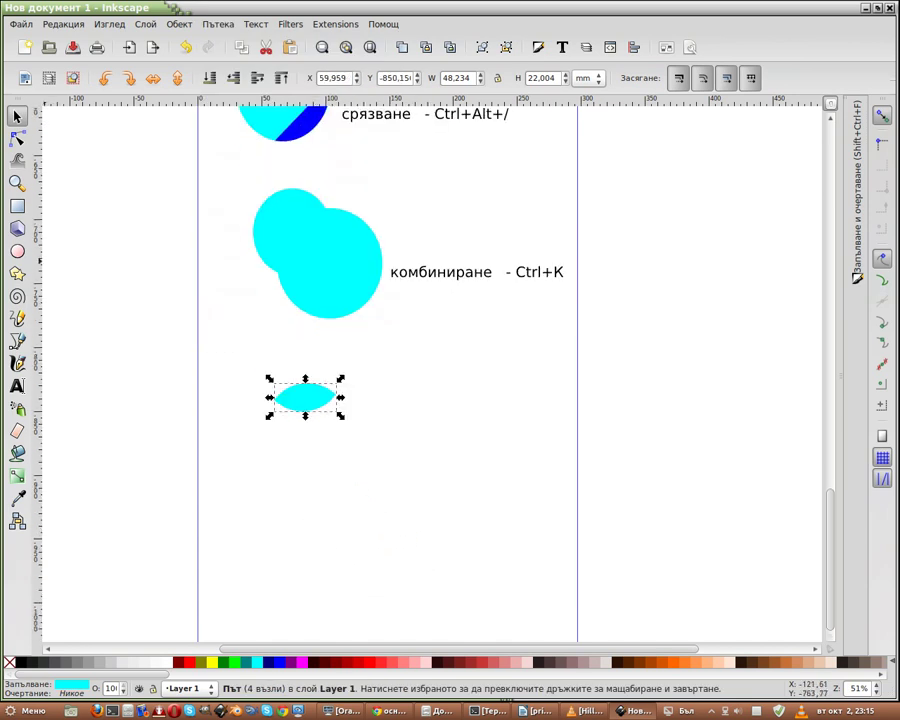
Step: Draw a magenta circle below the lens, duplicate it, and offset the copy down-right to overlap
{"action": "left_click", "coordinate": [17, 251]}
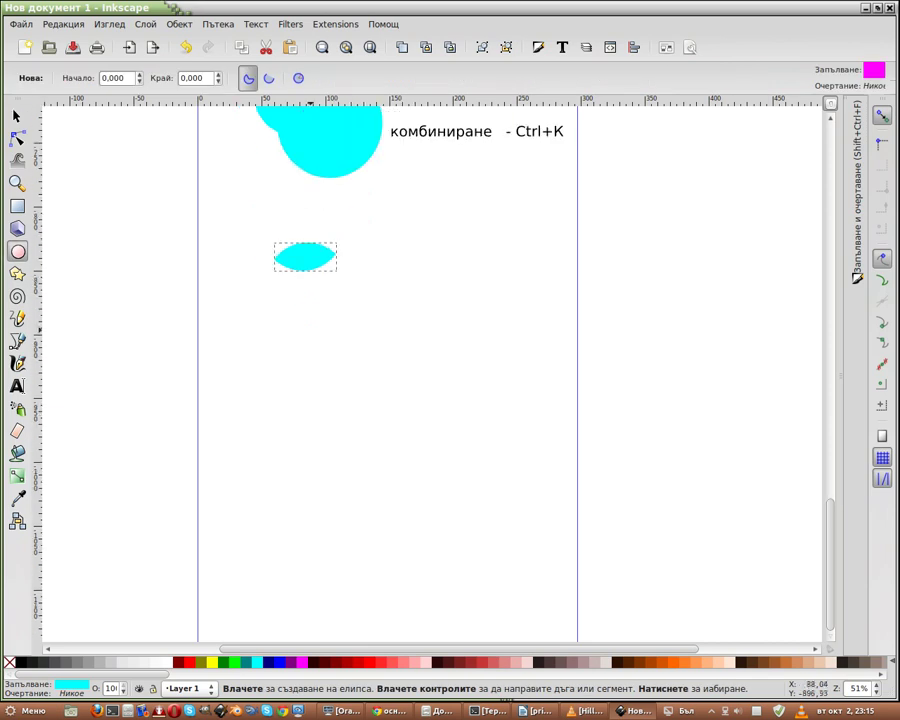
{"action": "left_click_drag", "start_coordinate": [290, 288], "coordinate": [422, 410]}
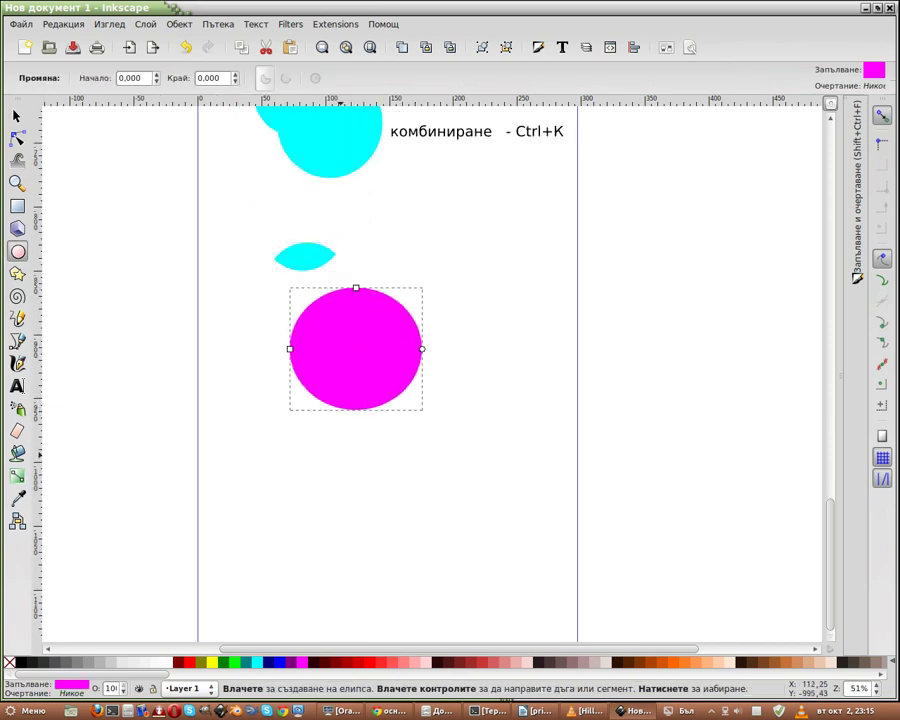
{"action": "left_click", "coordinate": [16, 117]}
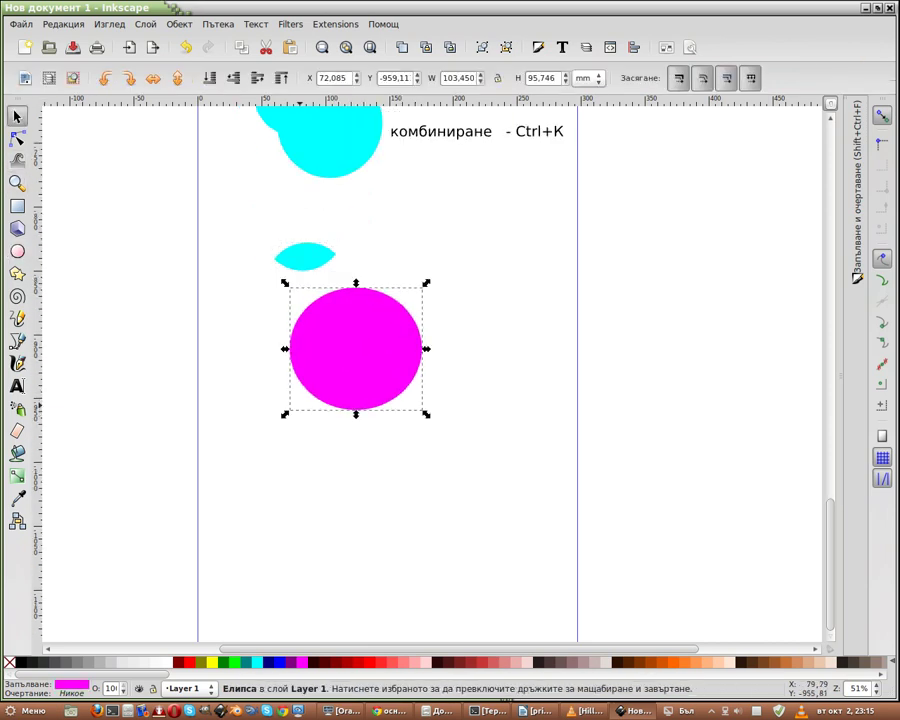
{"action": "left_click", "coordinate": [307, 478]}
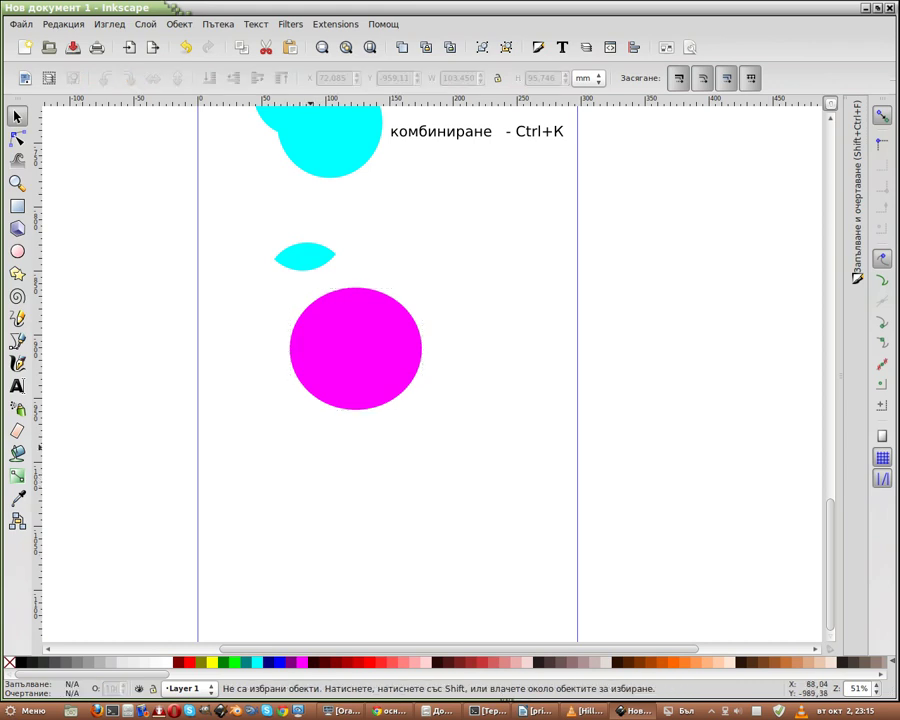
{"action": "left_click", "coordinate": [355, 348]}
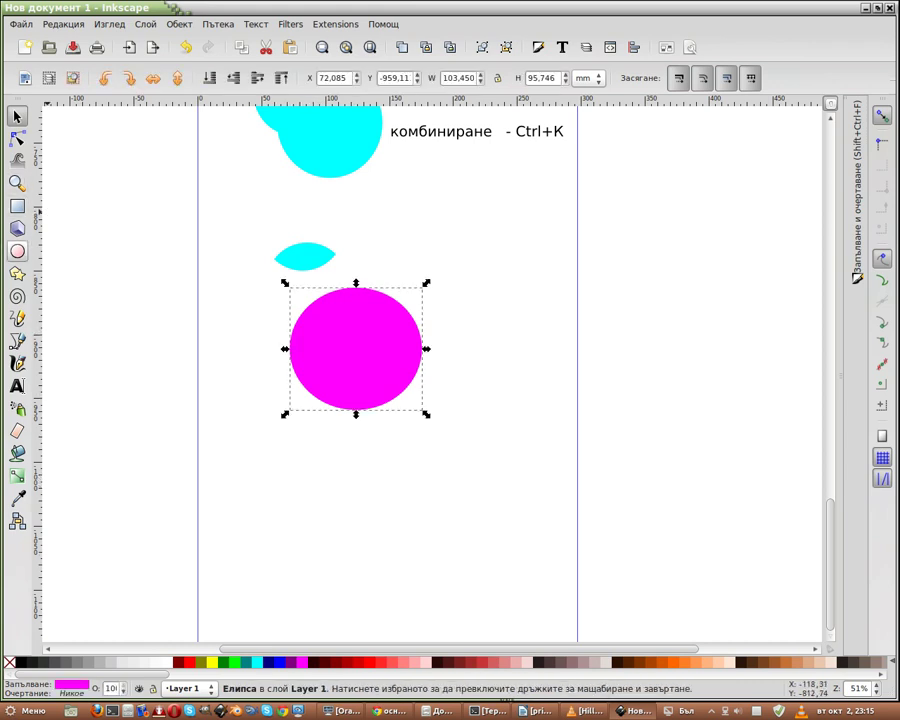
{"action": "left_click", "coordinate": [62, 24]}
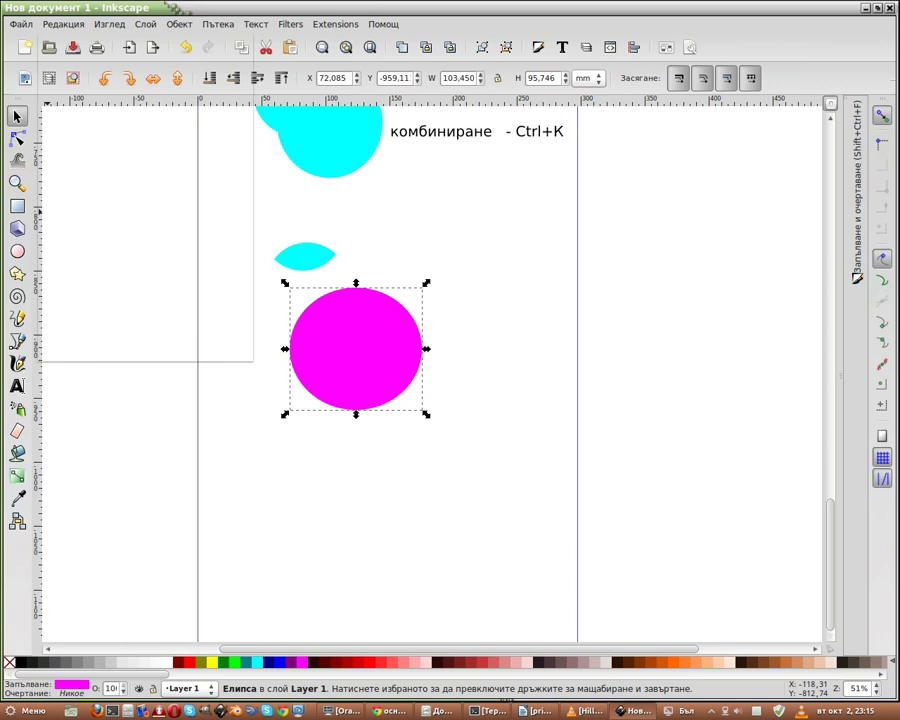
{"action": "left_click", "coordinate": [80, 201]}
{"action": "mouse_move", "coordinate": [355, 348]}
{"action": "left_mouse_down"}
{"action": "mouse_move", "coordinate": [405, 398]}
{"action": "mouse_move", "coordinate": [400, 416]}
{"action": "left_mouse_up"}
{"action": "mouse_move", "coordinate": [241, 287]}
{"action": "left_mouse_down"}
{"action": "mouse_move", "coordinate": [498, 354]}
{"action": "mouse_move", "coordinate": [570, 485]}
{"action": "left_mouse_up"}
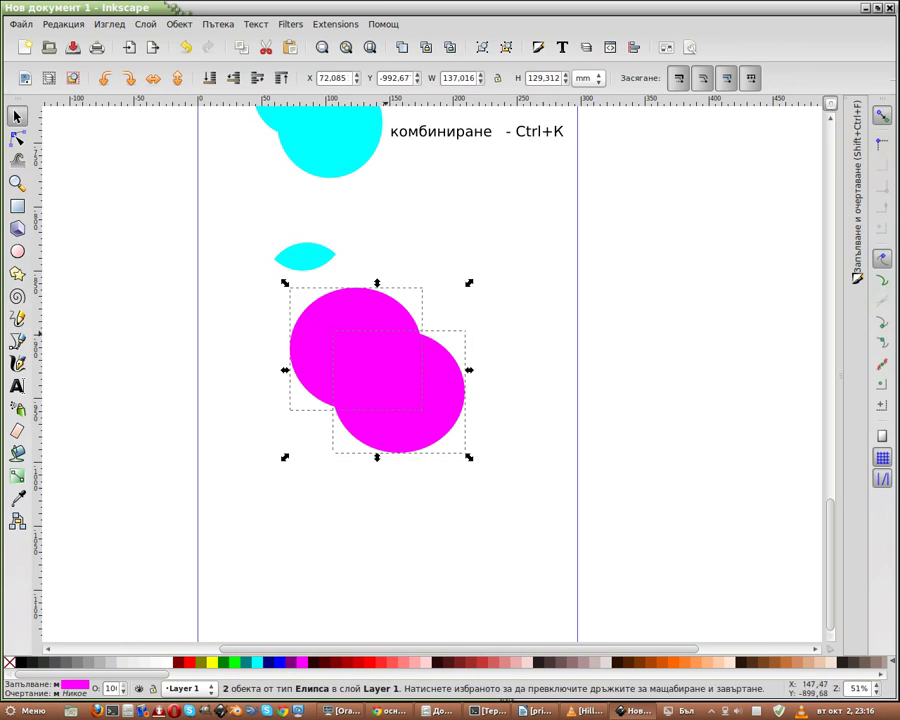
Step: Union the two overlapping magenta circles, then apply Break Apart to the merged shape
{"action": "left_click", "coordinate": [218, 24]}
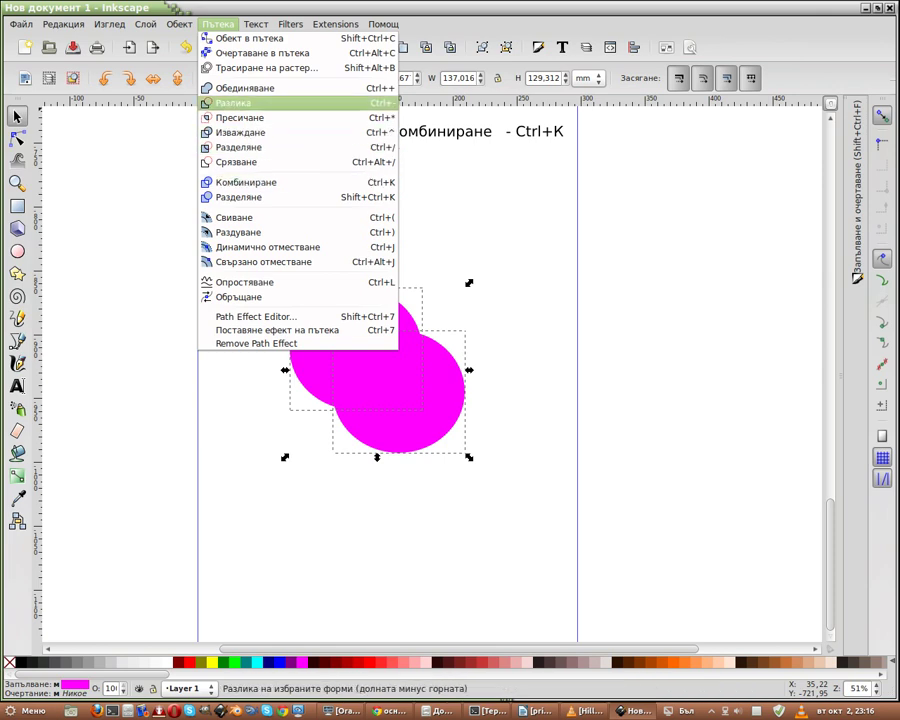
{"action": "left_click", "coordinate": [230, 88]}
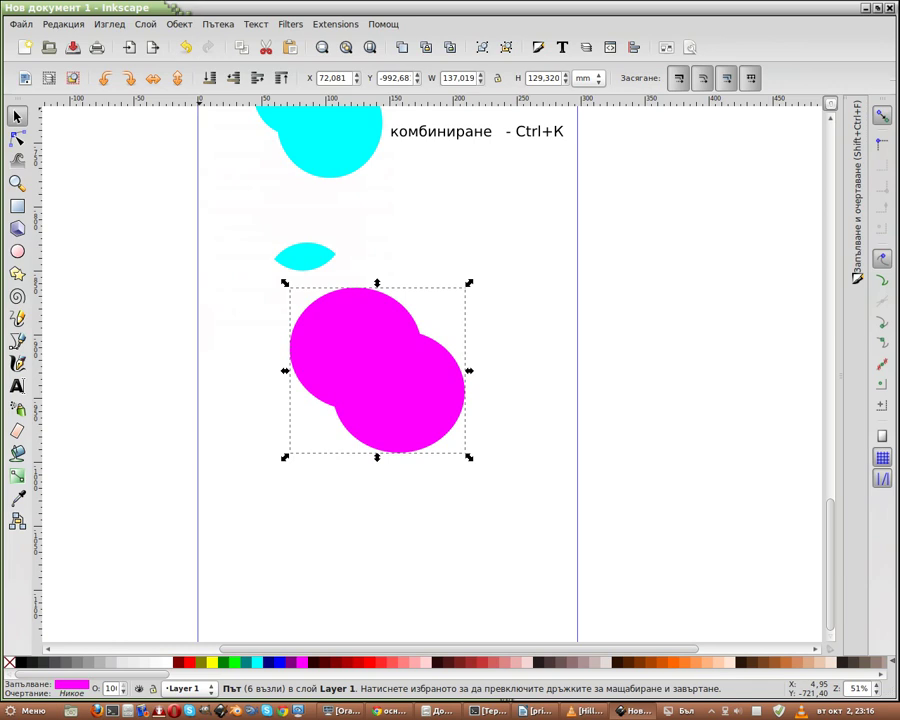
{"action": "left_click", "coordinate": [178, 24]}
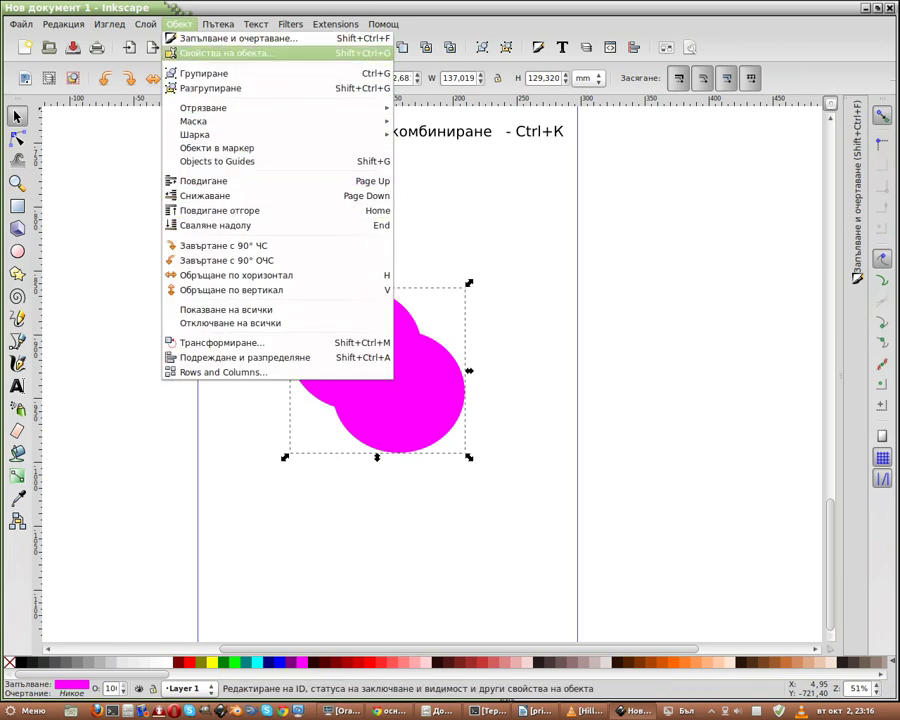
{"action": "mouse_move", "coordinate": [217, 24]}
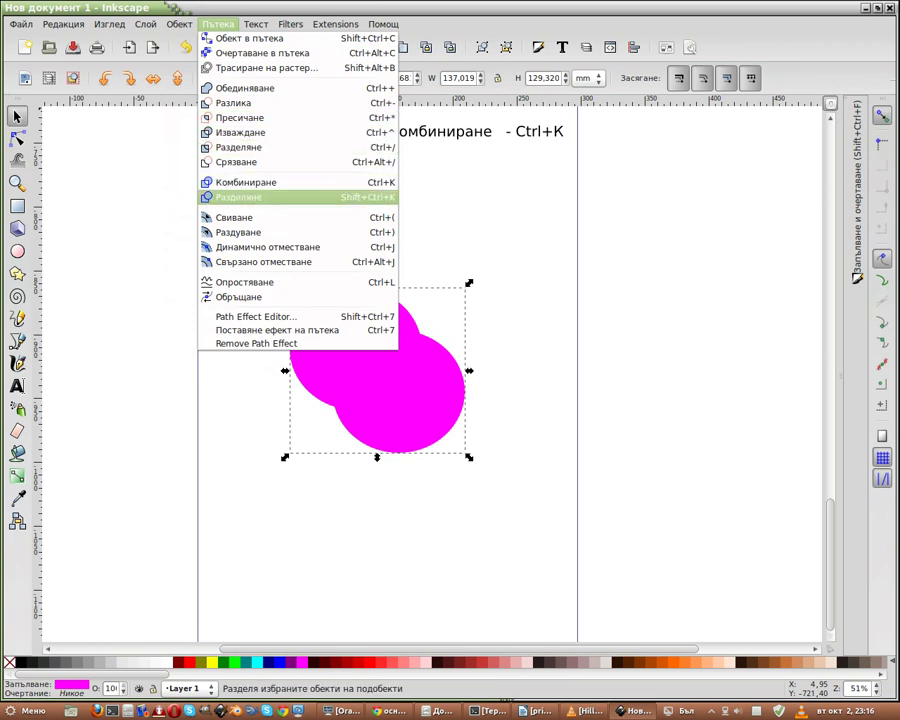
{"action": "left_click", "coordinate": [245, 197]}
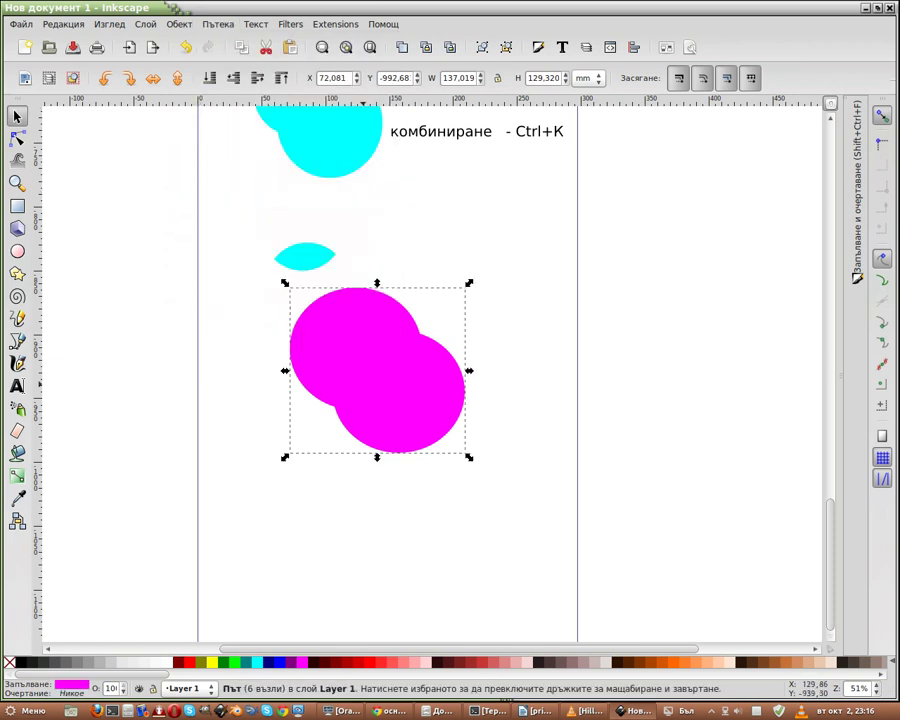
Step: Dismiss the Object menu, switch to the Text tool and scroll down below the circles
{"action": "left_click", "coordinate": [180, 24]}
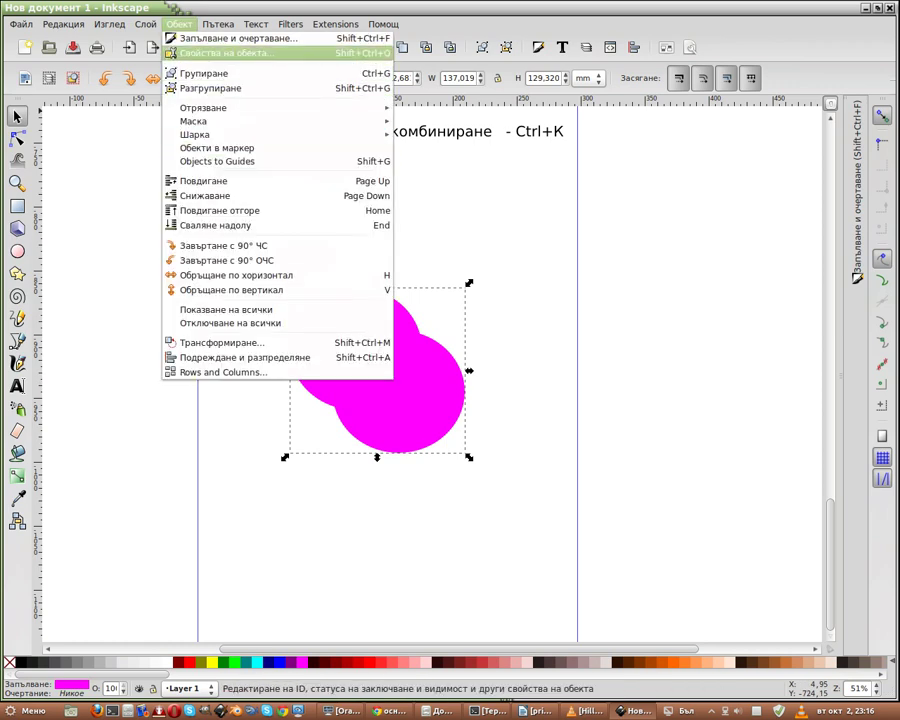
{"action": "key", "text": "Escape"}
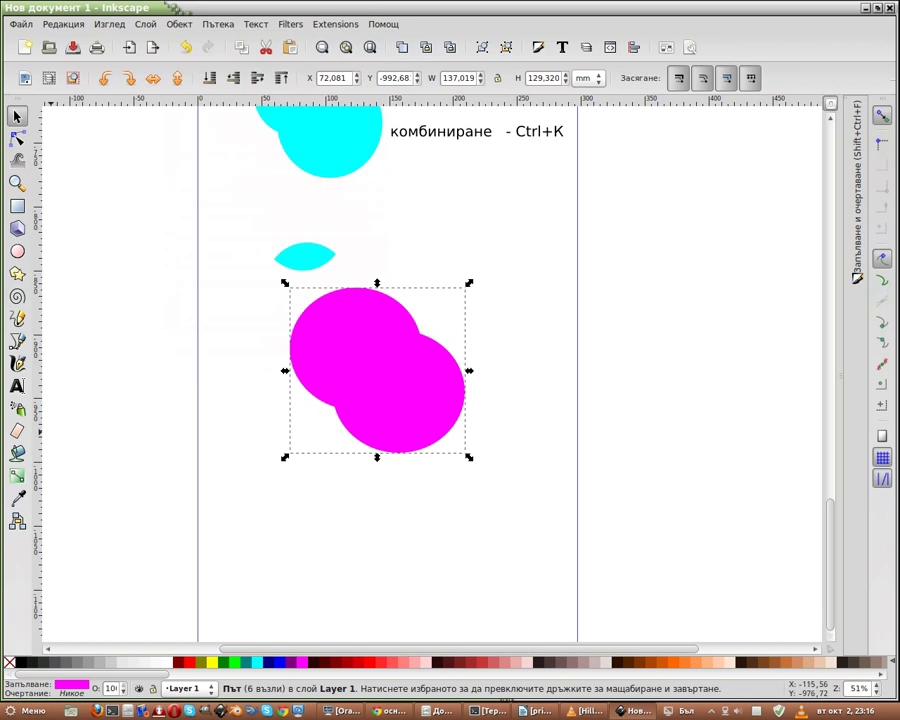
{"action": "key", "text": "t"}
{"action": "scroll", "coordinate": [435, 375], "scroll_direction": "down", "scroll_amount": 3}
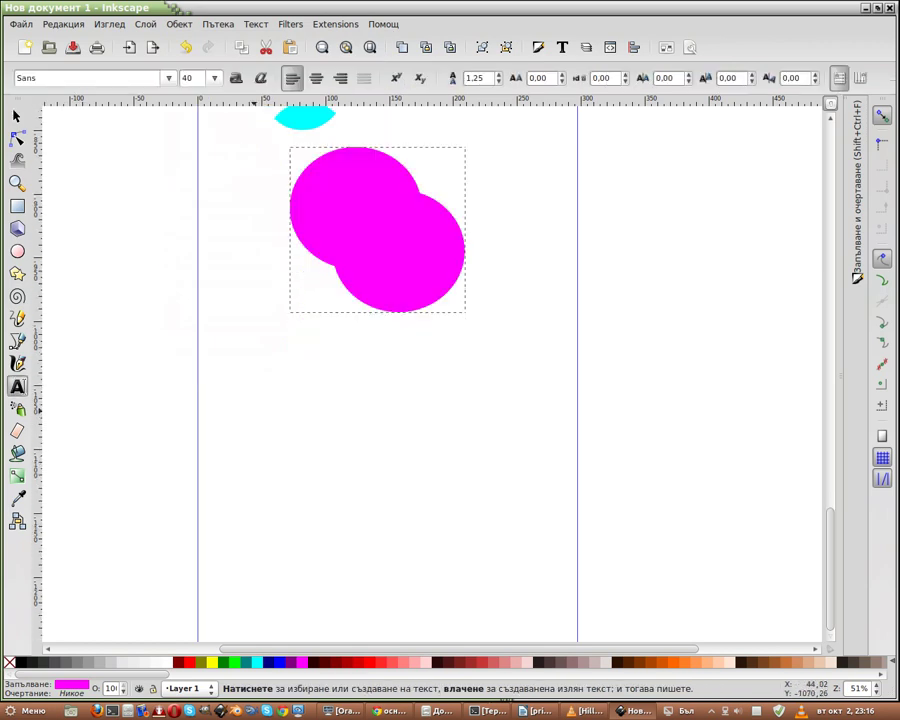
Step: Add a letter 'A' below the circles at font size 144 and select it
{"action": "left_click", "coordinate": [247, 396]}
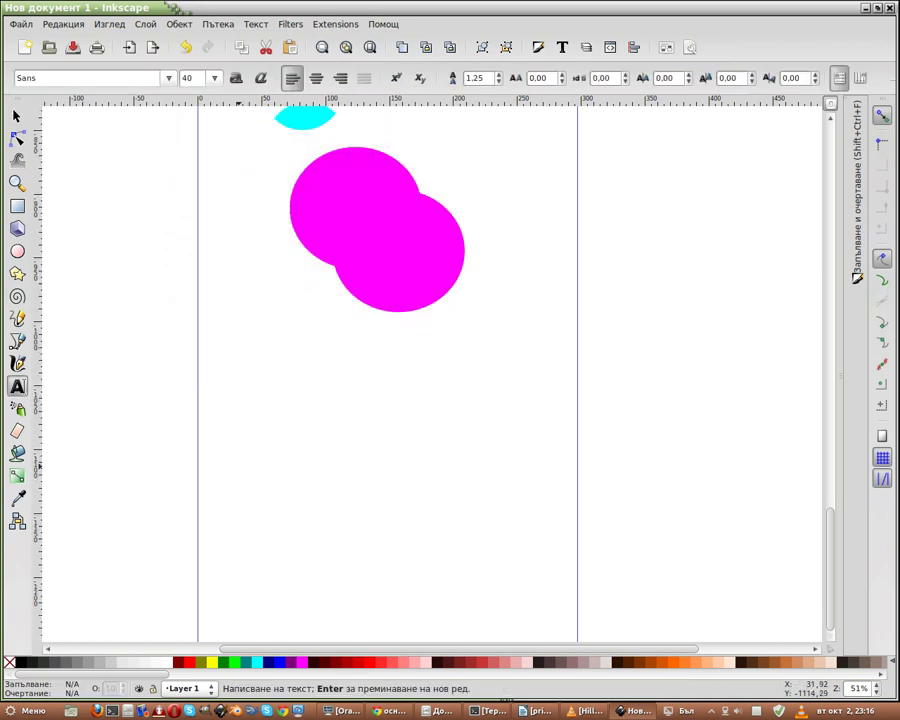
{"action": "type", "text": "A"}
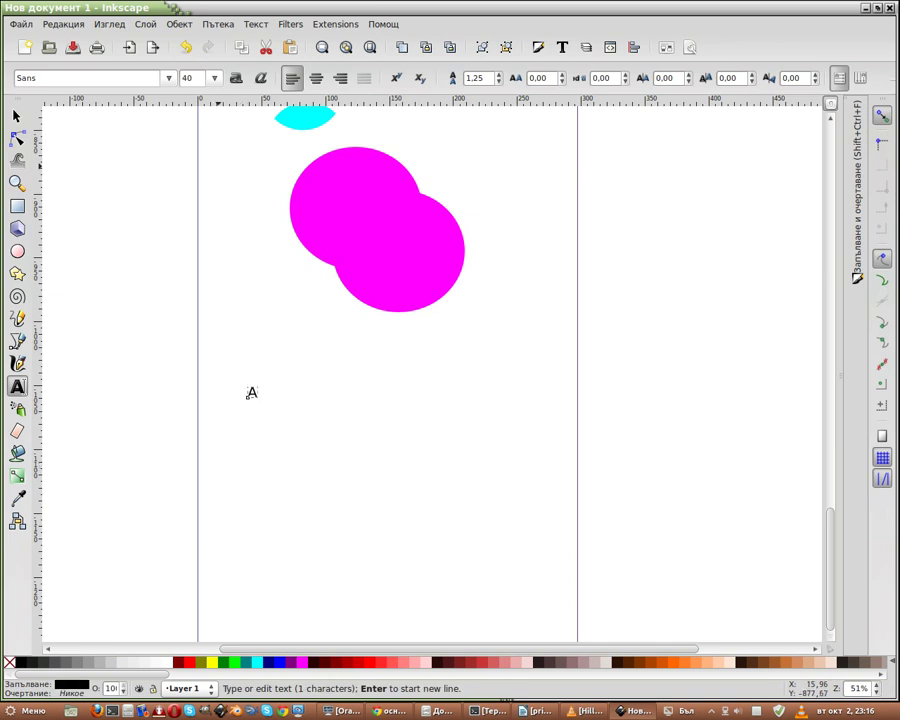
{"action": "left_click", "coordinate": [214, 78]}
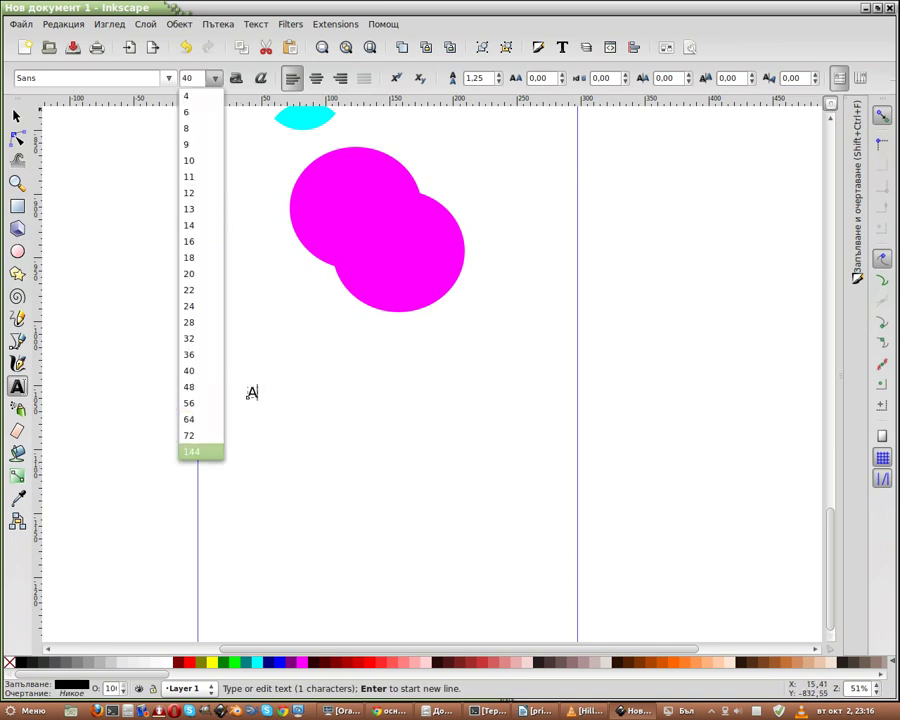
{"action": "left_click", "coordinate": [190, 435]}
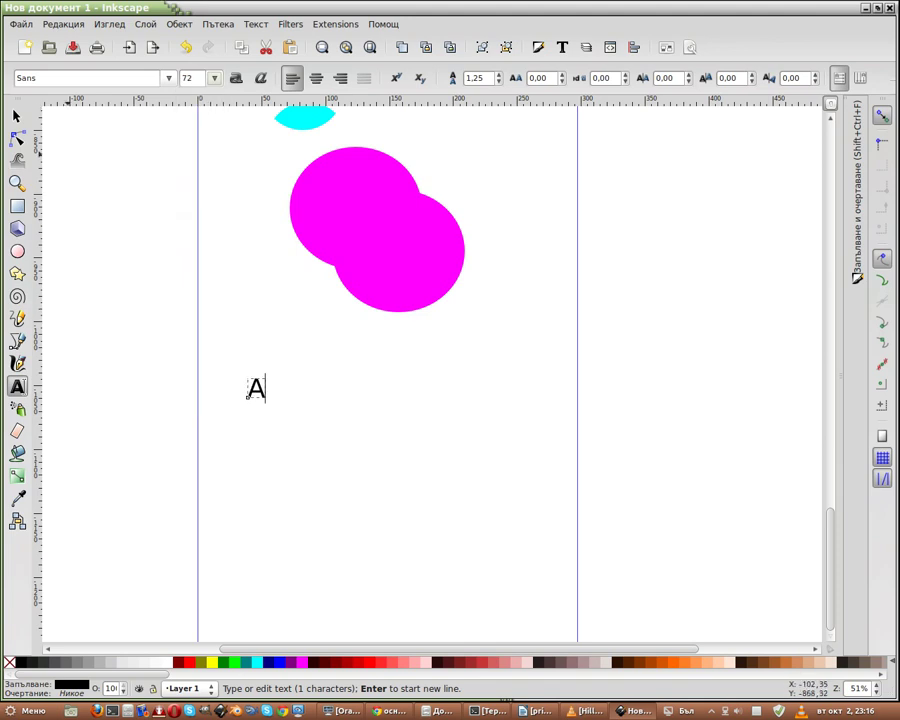
{"action": "left_click", "coordinate": [214, 78]}
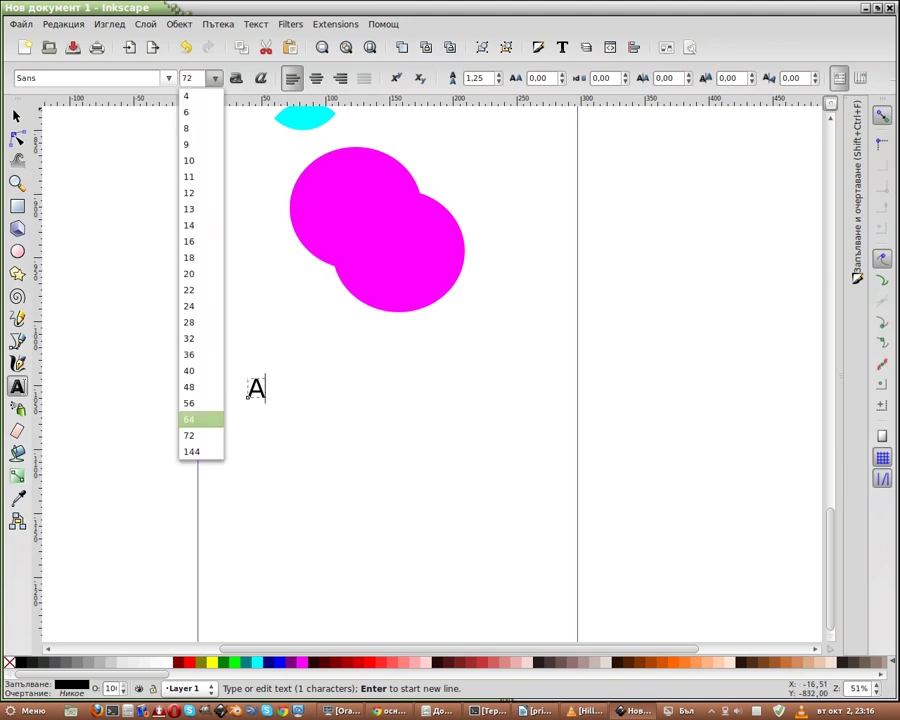
{"action": "left_click", "coordinate": [190, 451]}
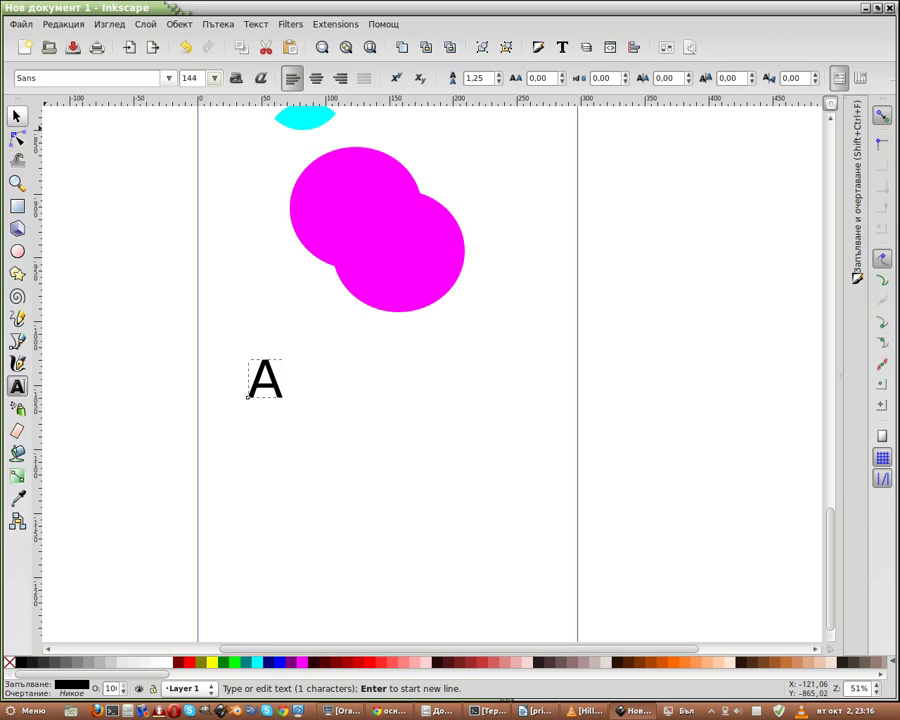
{"action": "key", "text": "F1"}
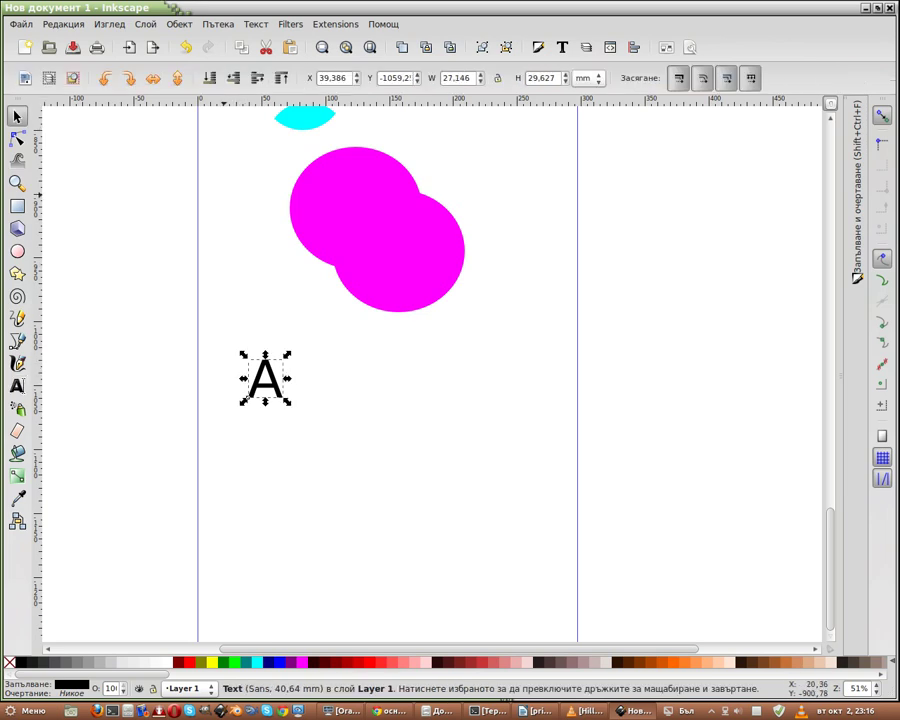
Step: Convert the letter A to a path, try Break Apart, then deselect it
{"action": "left_click", "coordinate": [218, 24]}
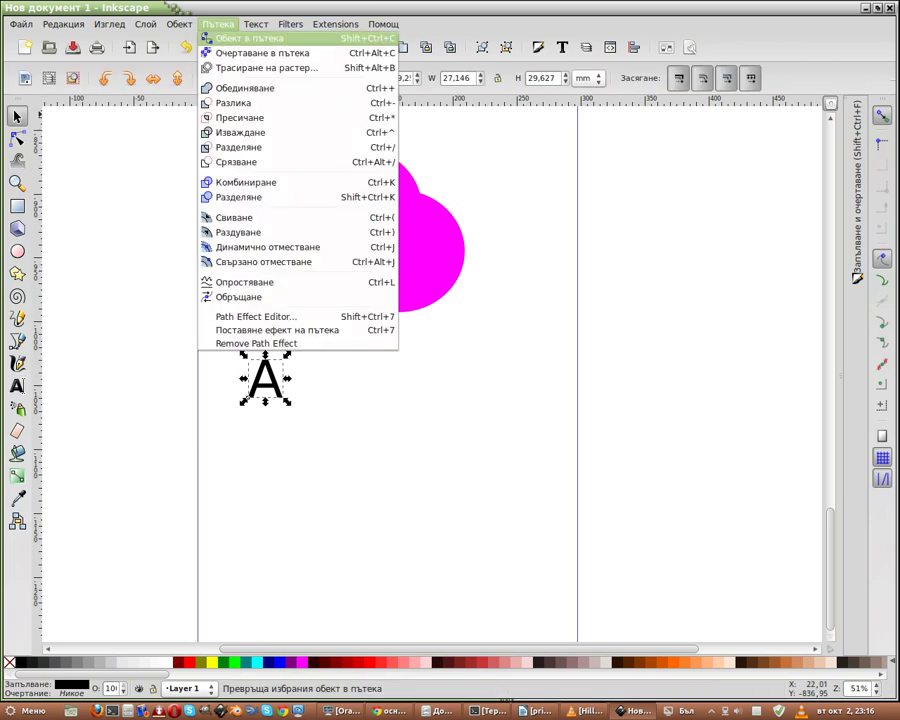
{"action": "left_click", "coordinate": [245, 38]}
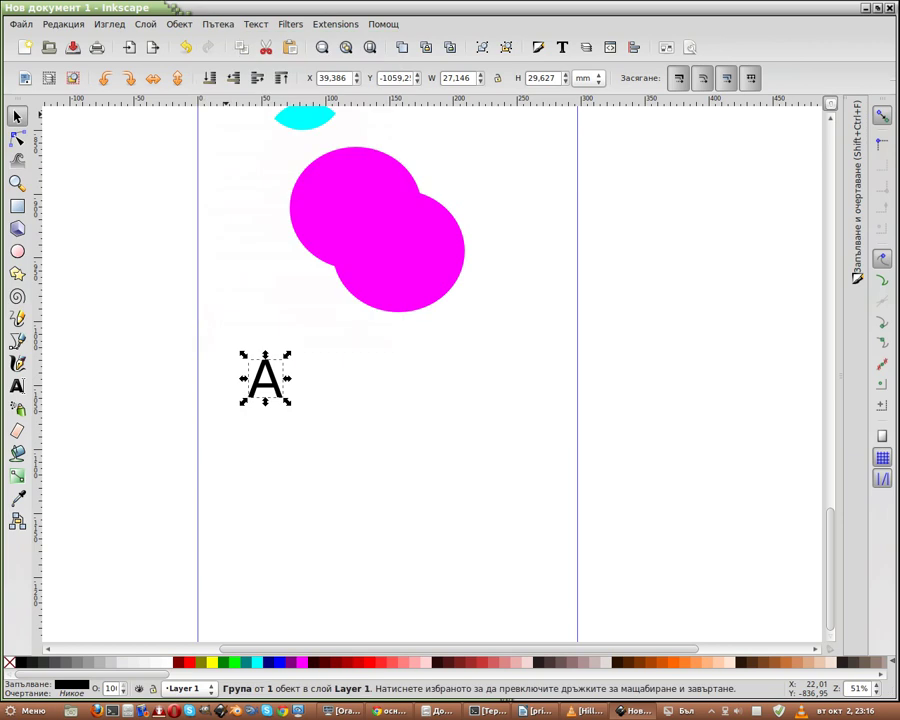
{"action": "left_click", "coordinate": [179, 24]}
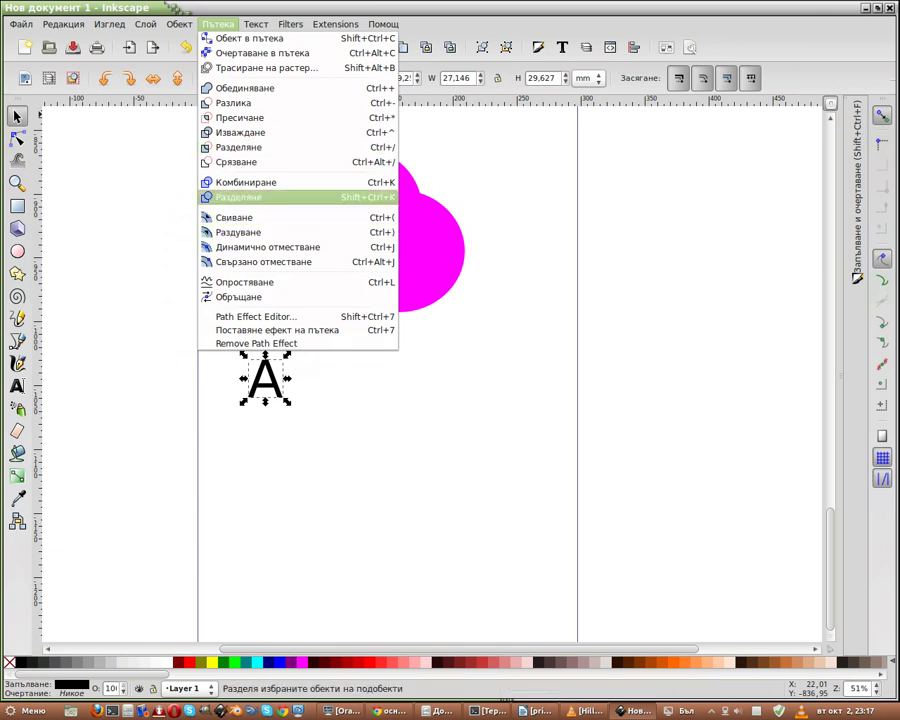
{"action": "left_click", "coordinate": [265, 197]}
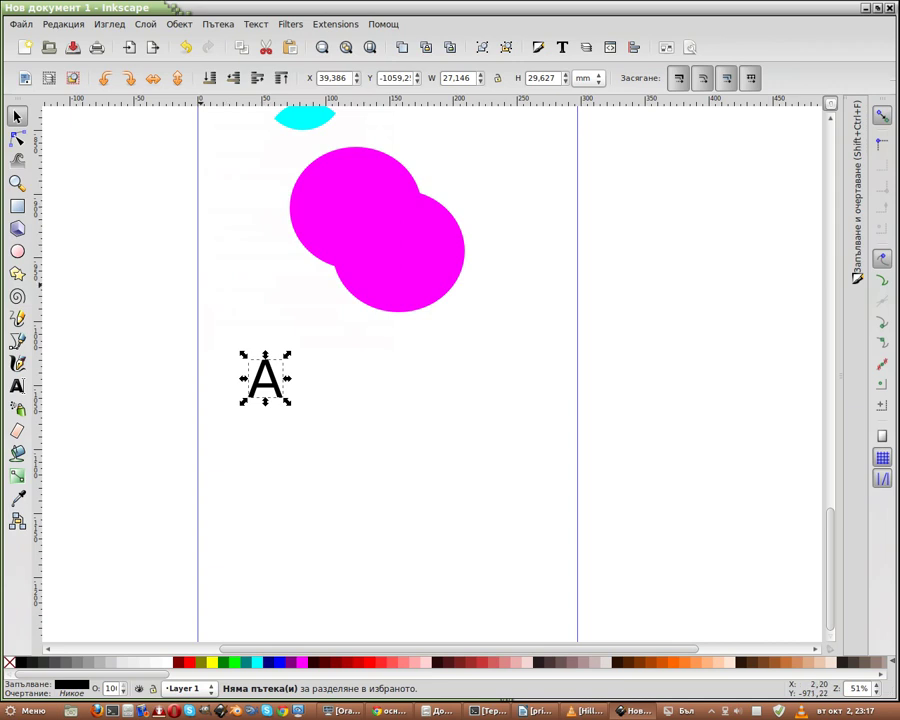
{"action": "key", "text": "Escape"}
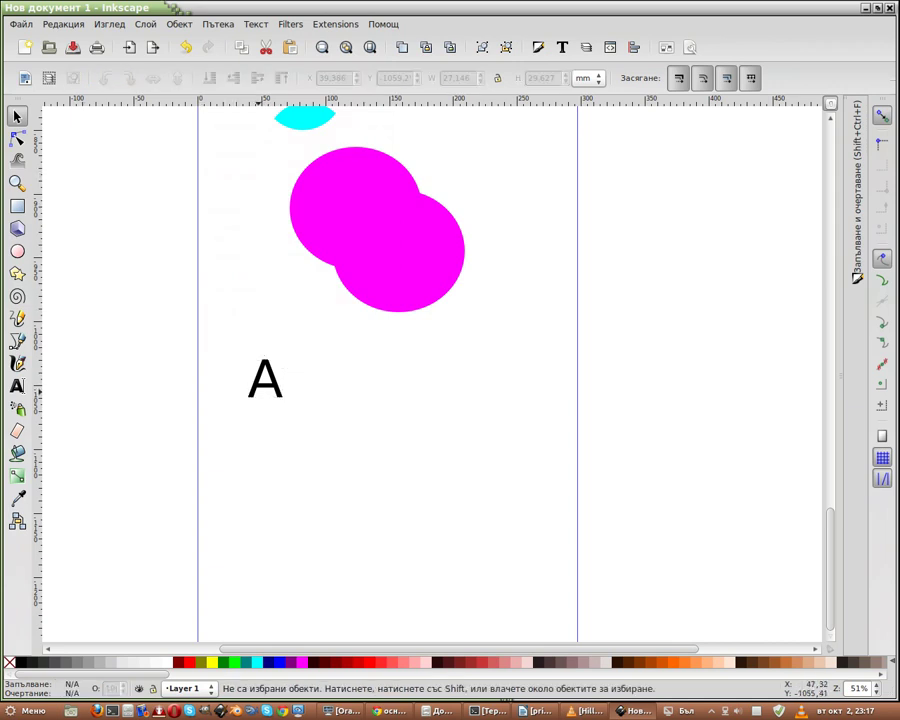
Step: Move the letter A to the right and break it apart via Path > Break Apart
{"action": "left_click", "coordinate": [265, 378]}
{"action": "left_click_drag", "start_coordinate": [265, 378], "coordinate": [326, 378]}
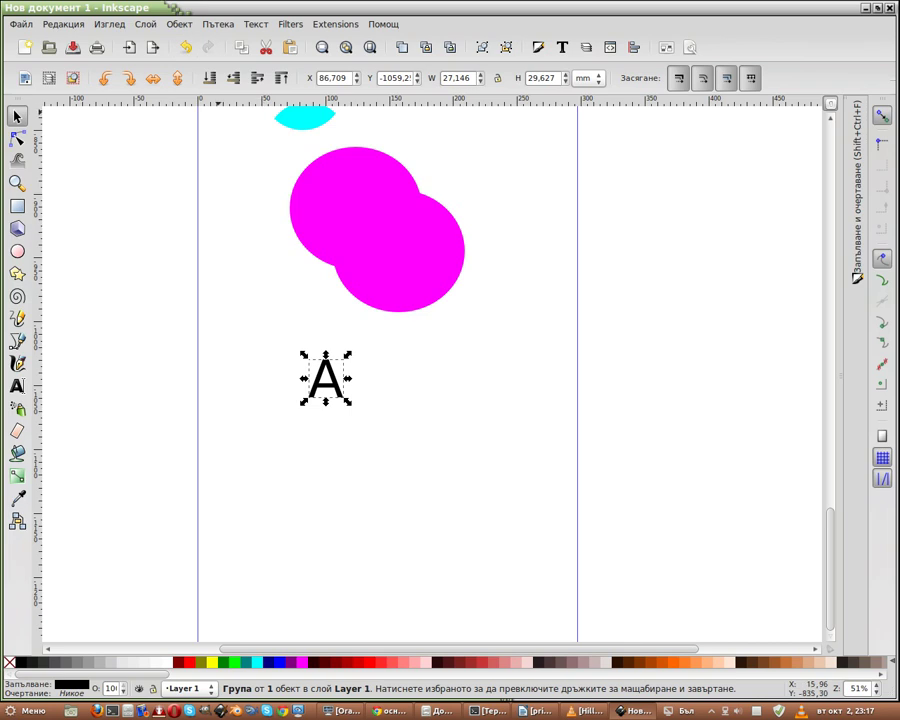
{"action": "key", "text": "n"}
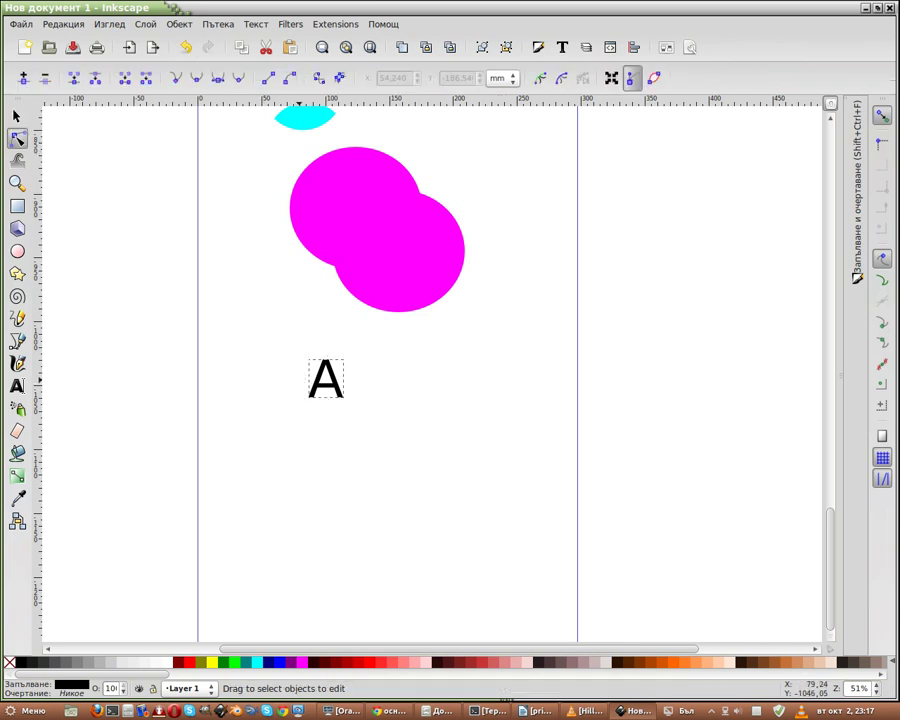
{"action": "key", "text": "shift+ctrl+c"}
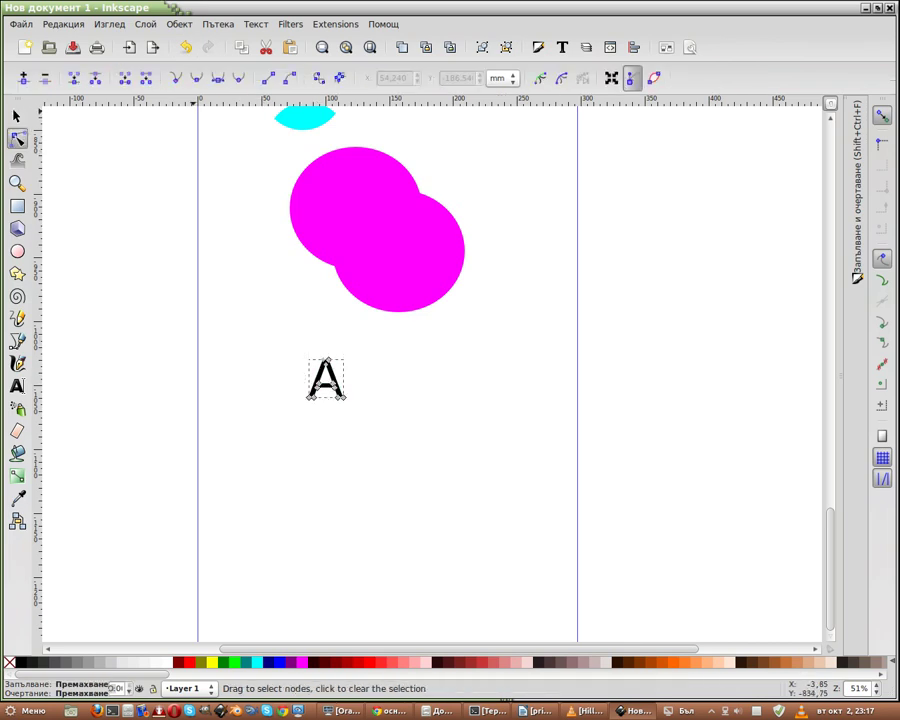
{"action": "key", "text": "alt+o"}
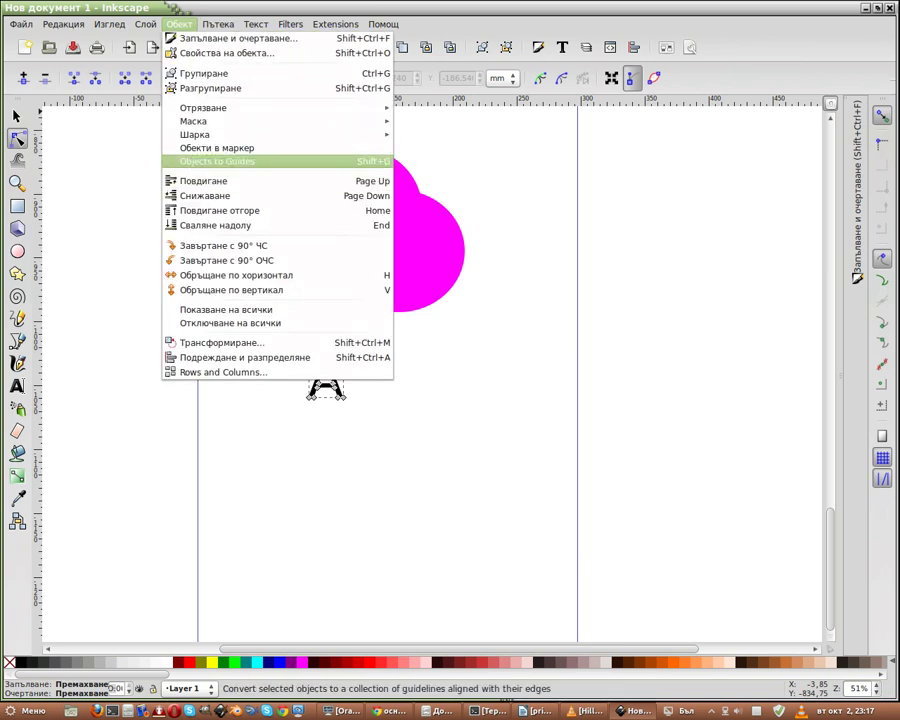
{"action": "key", "text": "Right"}
{"action": "key", "text": "Down"}
{"action": "key", "text": "Down"}
{"action": "key", "text": "Down"}
{"action": "key", "text": "Down"}
{"action": "key", "text": "Down"}
{"action": "key", "text": "Down"}
{"action": "key", "text": "Down"}
{"action": "key", "text": "Down"}
{"action": "key", "text": "Down"}
{"action": "key", "text": "Down"}
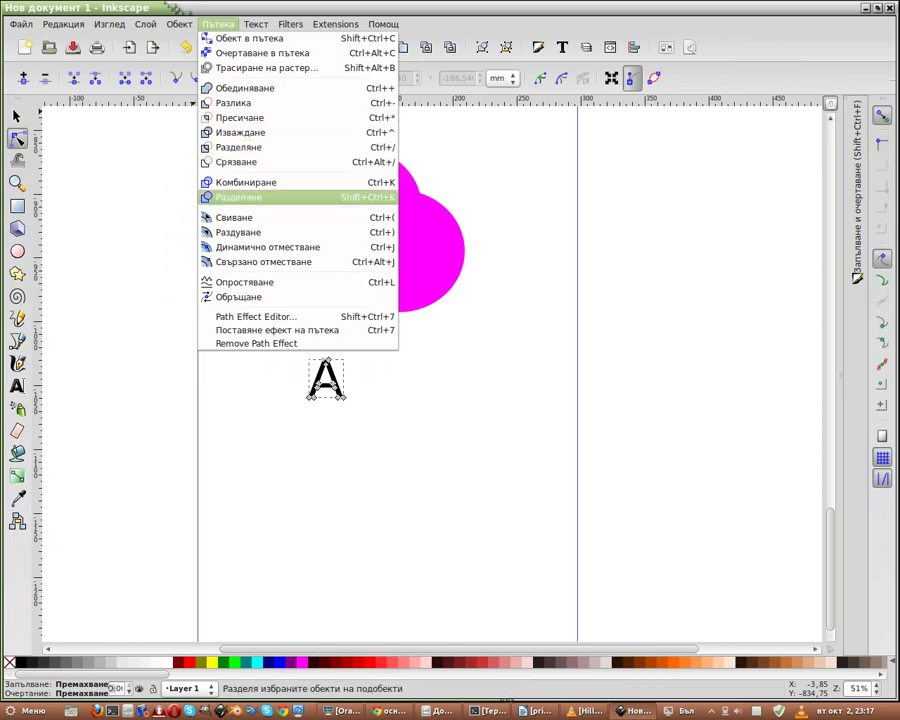
{"action": "key", "text": "Return"}
Step: Test-drag the outer A off its inner triangle, undo, then select both pieces
{"action": "key", "text": "Escape"}
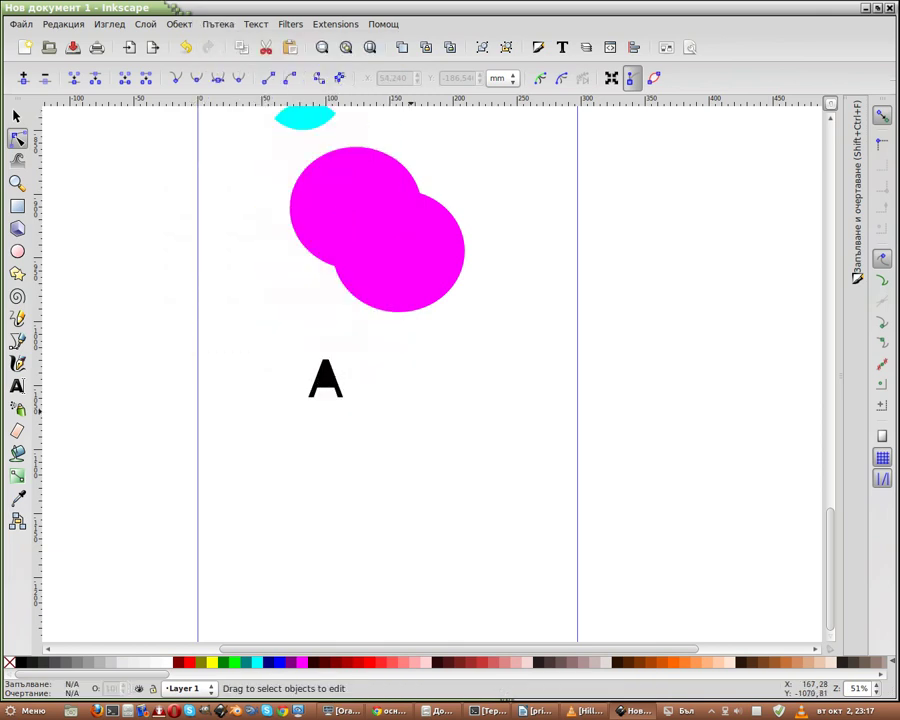
{"action": "key", "text": "Tab"}
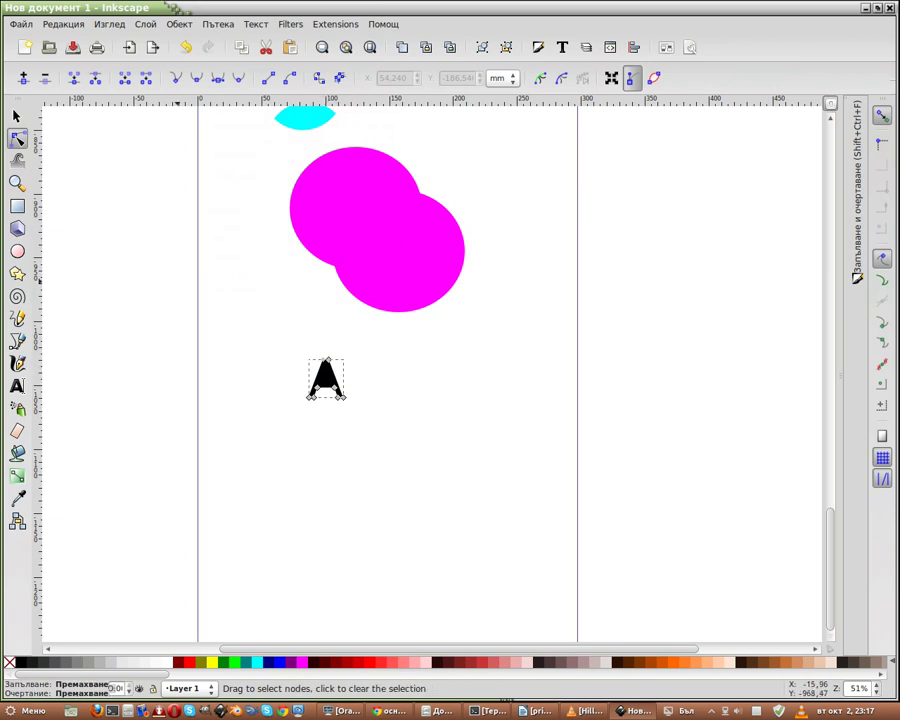
{"action": "key", "text": "s"}
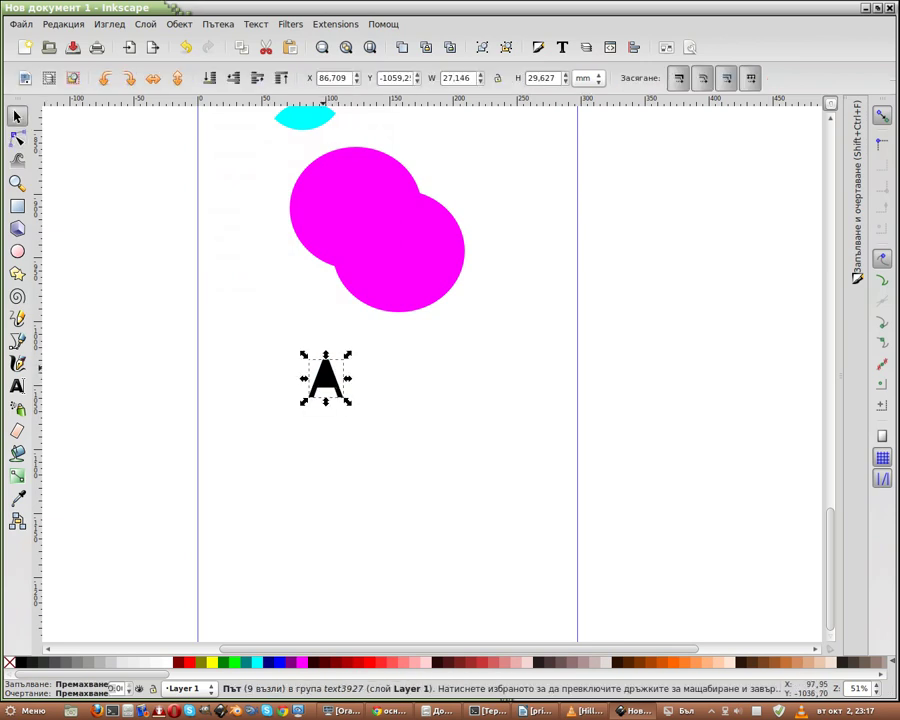
{"action": "left_click_drag", "start_coordinate": [328, 378], "coordinate": [419, 375]}
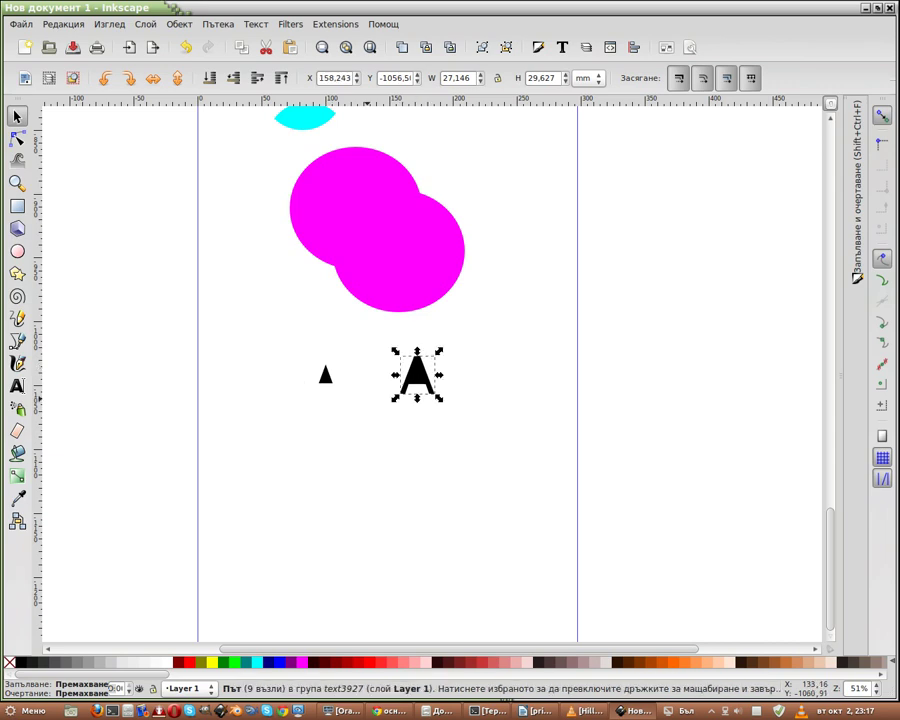
{"action": "left_click", "coordinate": [185, 47]}
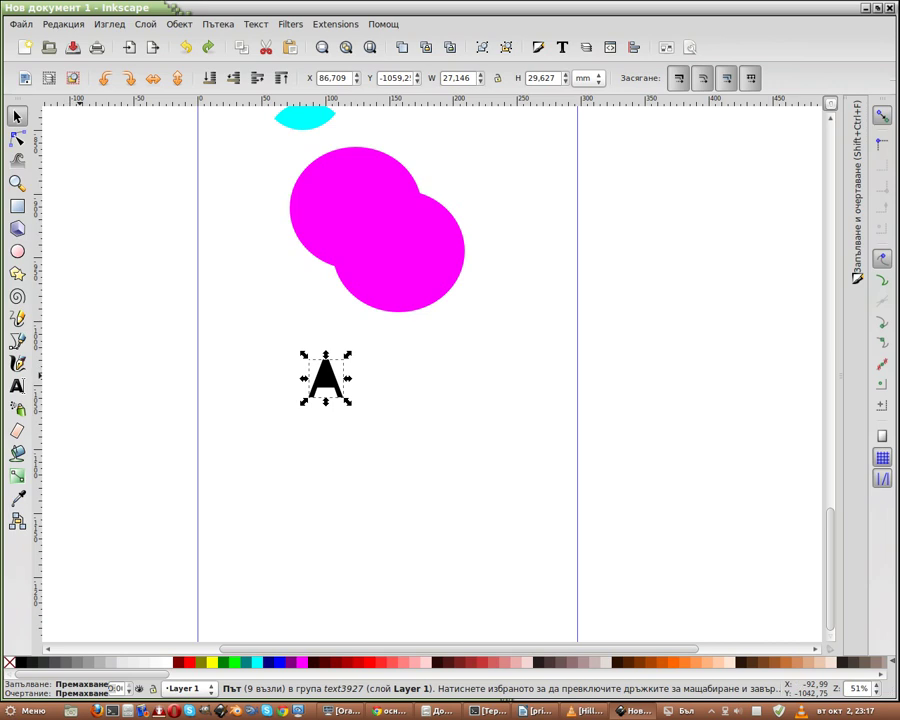
{"action": "left_click_drag", "start_coordinate": [226, 334], "coordinate": [357, 421]}
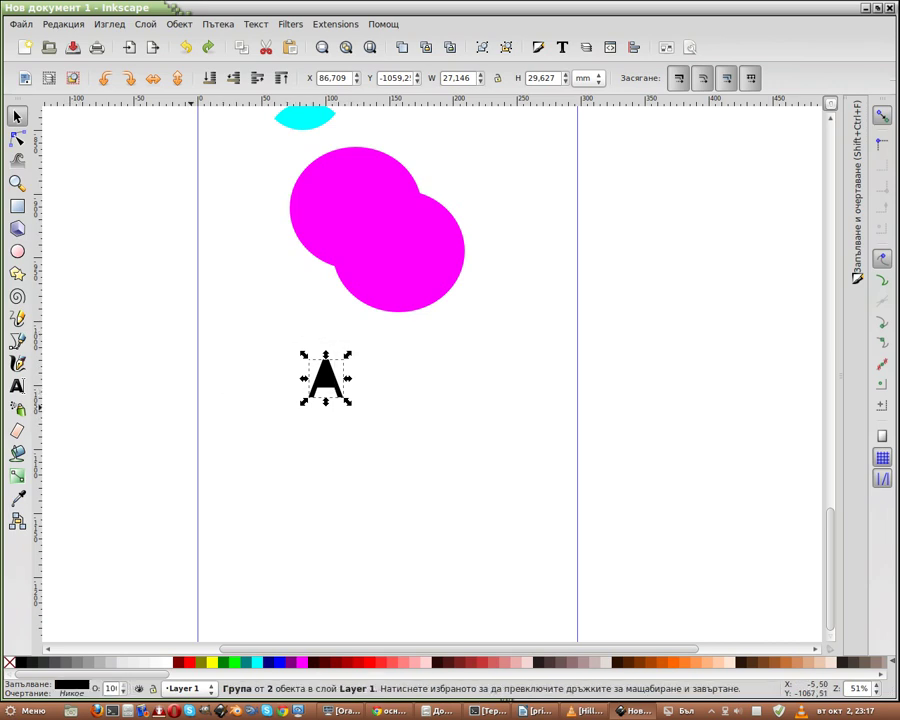
{"action": "key", "text": "Escape"}
Step: Duplicate the комбиниране label and move the copy beside the letter A
{"action": "scroll", "coordinate": [435, 370], "scroll_direction": "up", "scroll_amount": 3}
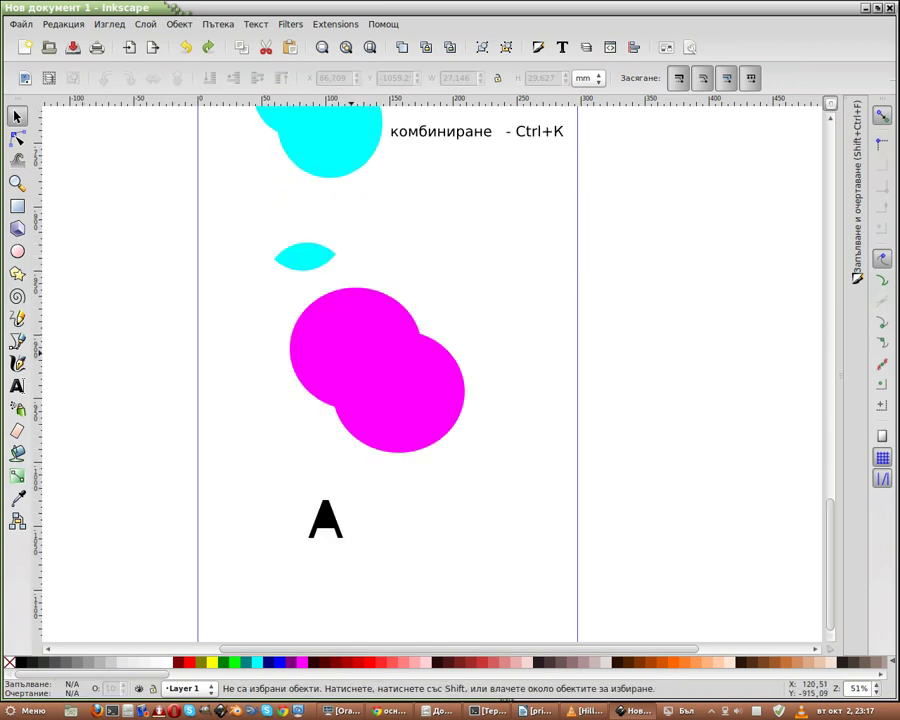
{"action": "scroll", "coordinate": [435, 370], "scroll_direction": "up", "scroll_amount": 4}
{"action": "scroll", "coordinate": [435, 370], "scroll_direction": "up", "scroll_amount": 1}
{"action": "left_click", "coordinate": [428, 328]}
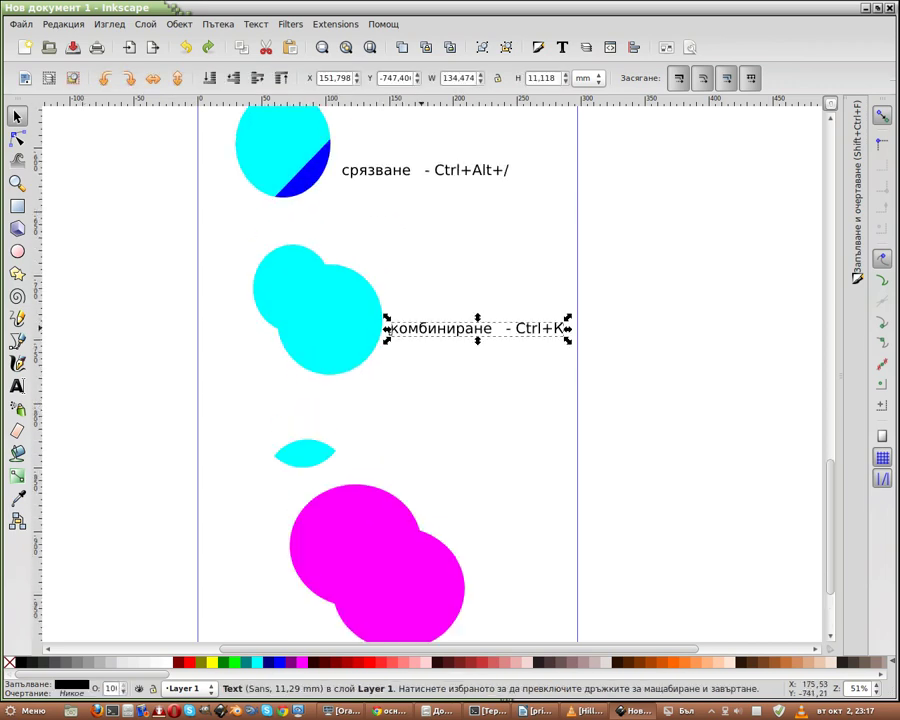
{"action": "key", "text": "ctrl"}
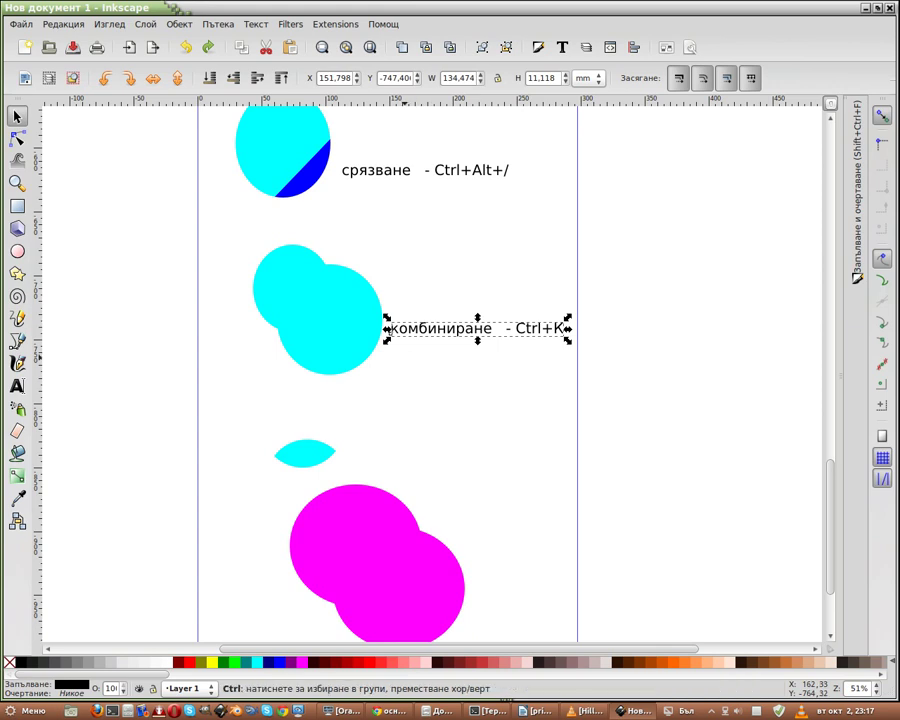
{"action": "key", "text": "ctrl+k"}
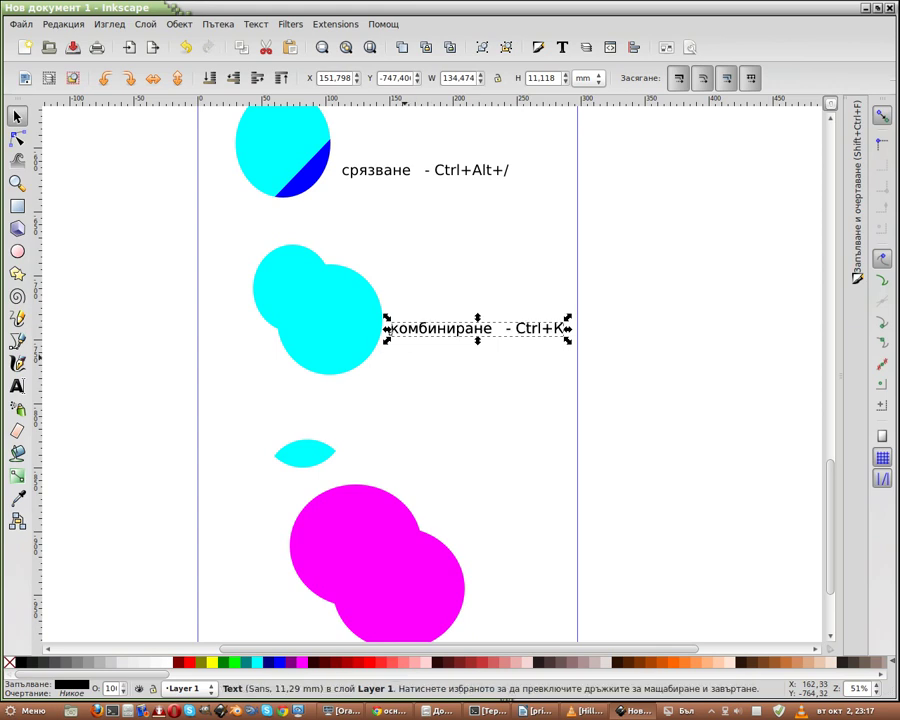
{"action": "scroll", "coordinate": [435, 375], "scroll_direction": "down", "scroll_amount": 4}
{"action": "mouse_move", "coordinate": [470, 160]}
{"action": "left_mouse_down"}
{"action": "mouse_move", "coordinate": [455, 525]}
{"action": "mouse_move", "coordinate": [435, 560]}
{"action": "left_mouse_up"}
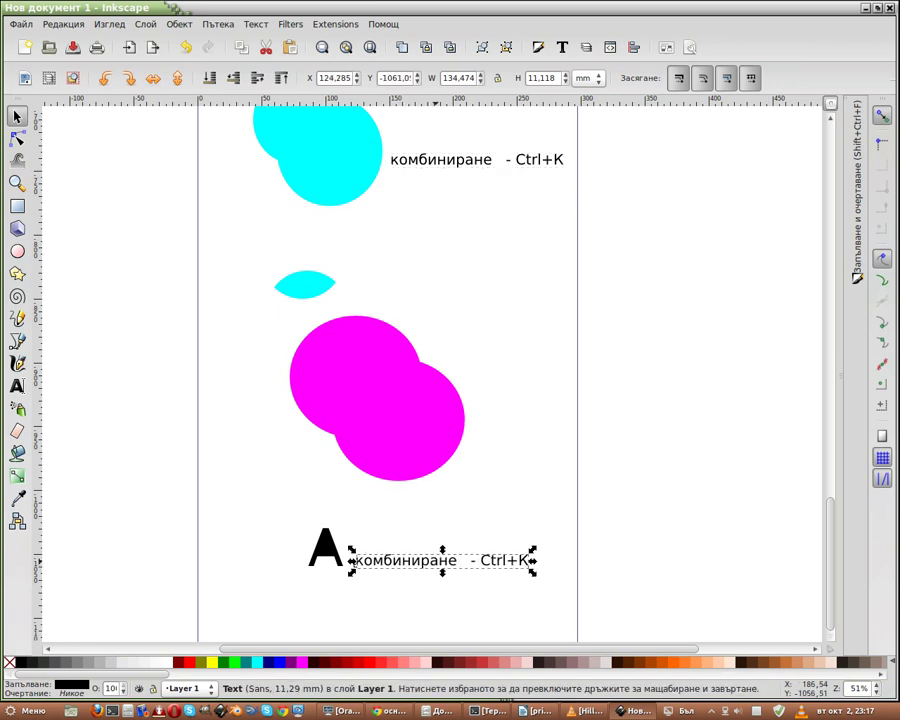
Step: Replace the word комбиниране in the copied label with разделяне
{"action": "key", "text": "t"}
{"action": "key", "text": "ctrl+a"}
{"action": "left_click", "coordinate": [452, 555]}
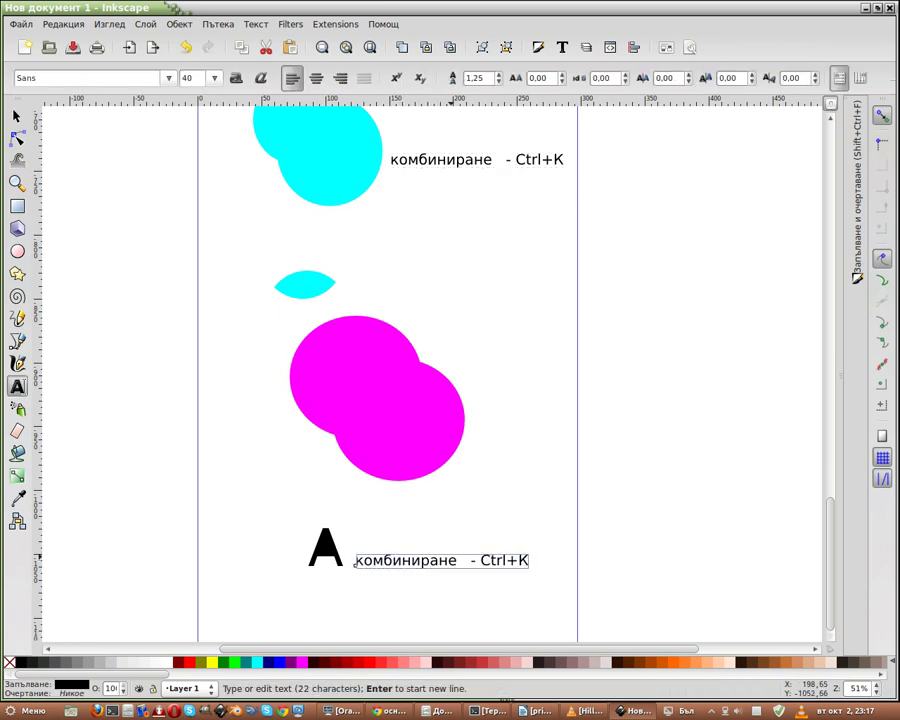
{"action": "left_click_drag", "start_coordinate": [453, 560], "coordinate": [354, 562]}
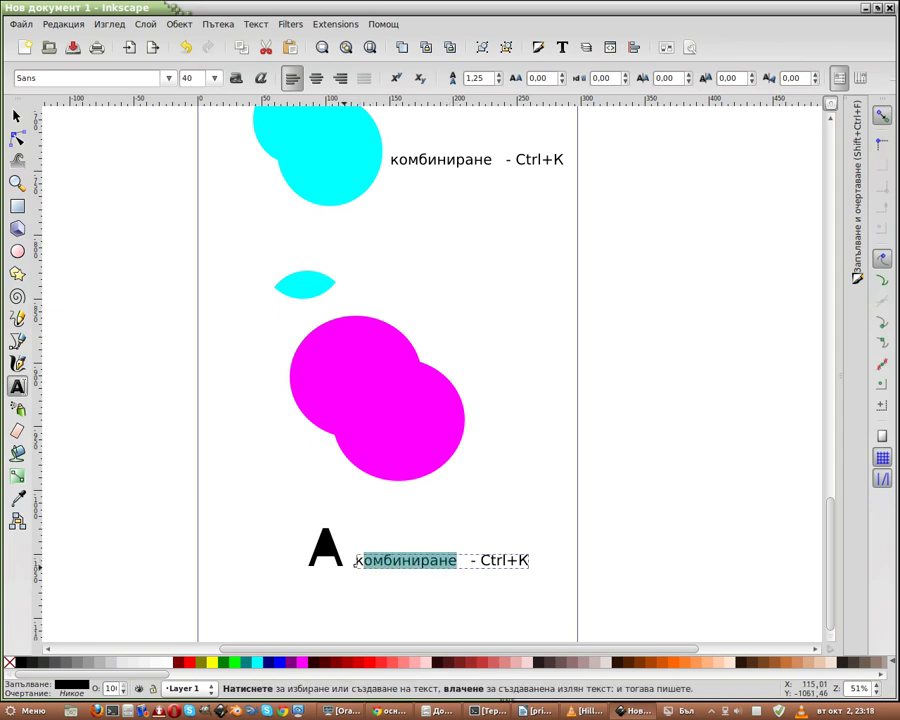
{"action": "key", "text": "BackSpace"}
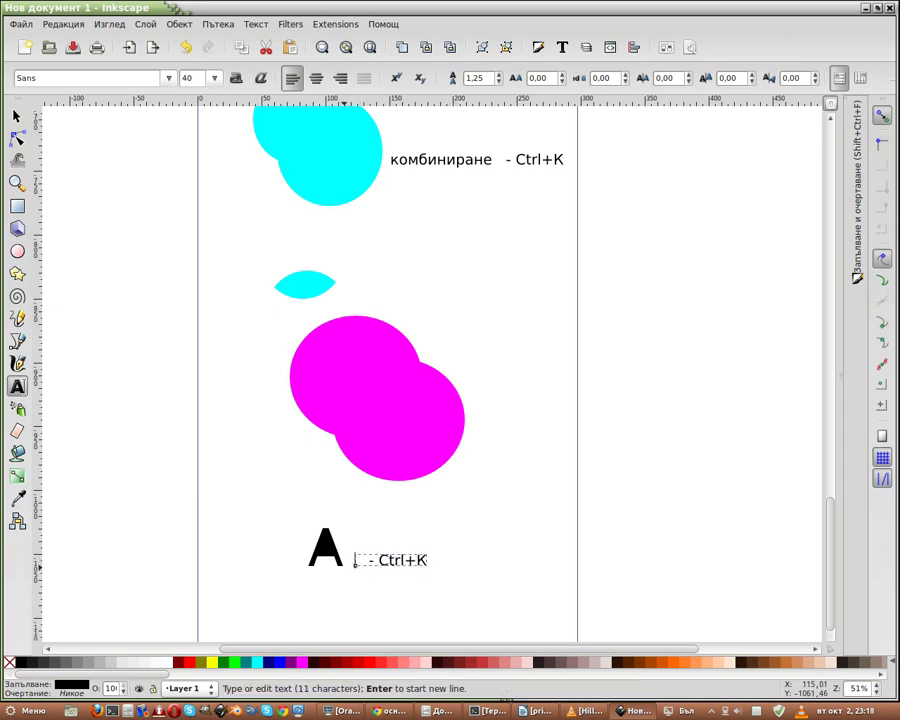
{"action": "type", "text": "разделяне"}
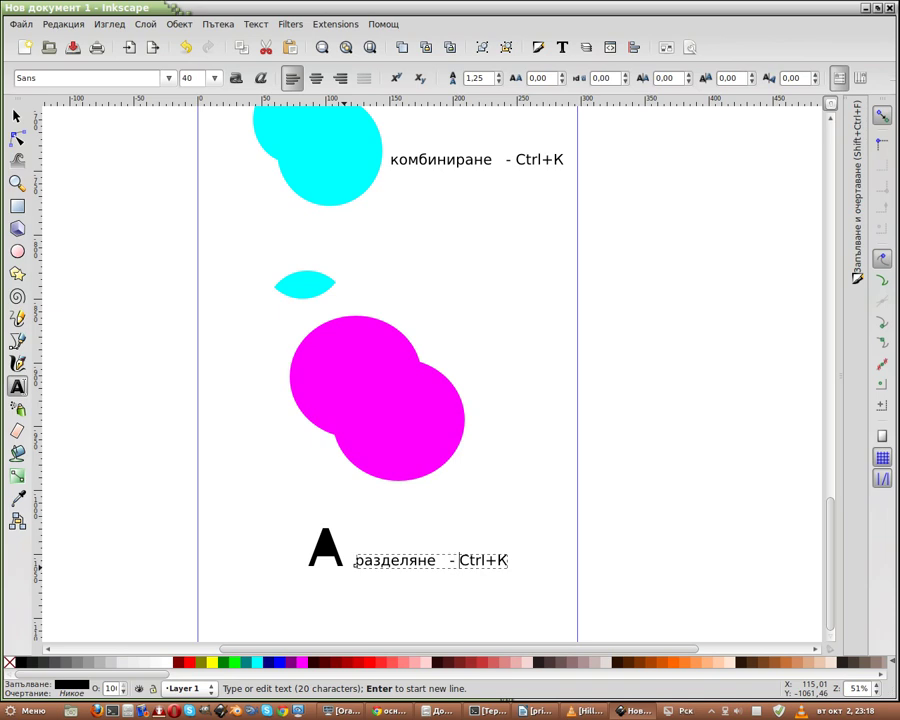
Step: Insert 'Shift+' so the A's label reads 'разделяне - Shift+Ctrl+K', then shift A and label up-left
{"action": "type", "text": "Shift"}
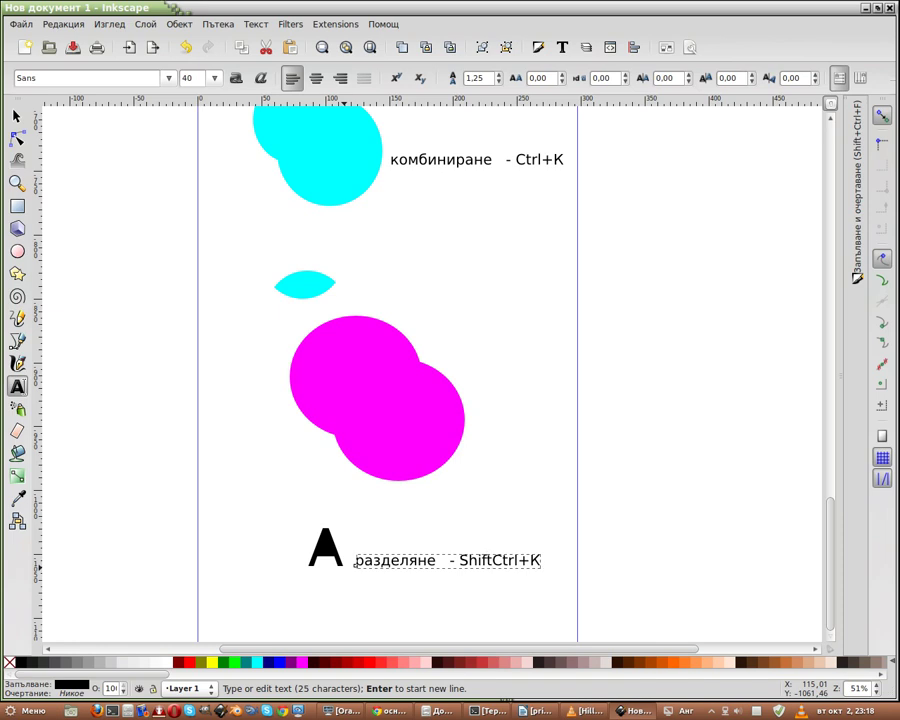
{"action": "type", "text": "+"}
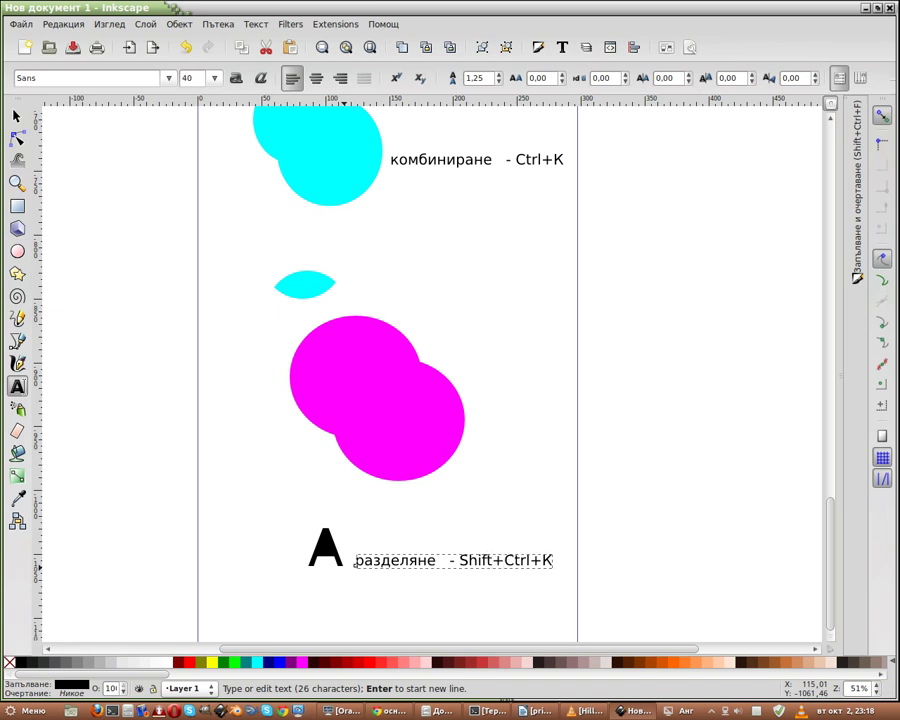
{"action": "scroll", "coordinate": [437, 375], "scroll_direction": "down", "scroll_amount": 3}
{"action": "scroll", "coordinate": [437, 375], "scroll_direction": "down", "scroll_amount": 1}
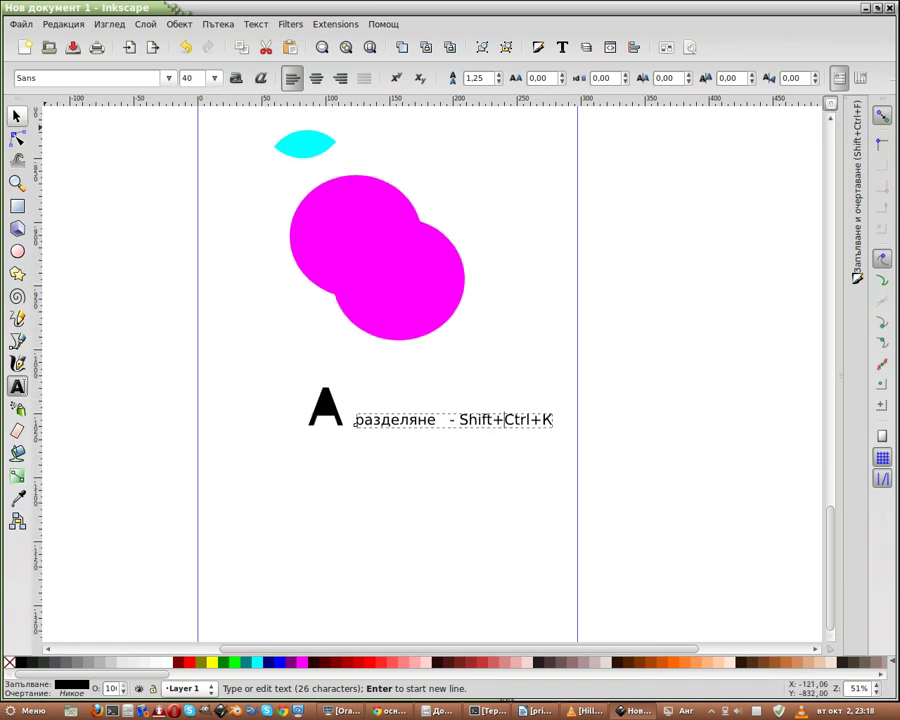
{"action": "key", "text": "F1"}
{"action": "mouse_move", "coordinate": [543, 471]}
{"action": "left_mouse_down"}
{"action": "mouse_move", "coordinate": [258, 365]}
{"action": "mouse_move", "coordinate": [659, 476]}
{"action": "left_mouse_up"}
{"action": "left_click_drag", "start_coordinate": [355, 425], "coordinate": [343, 394]}
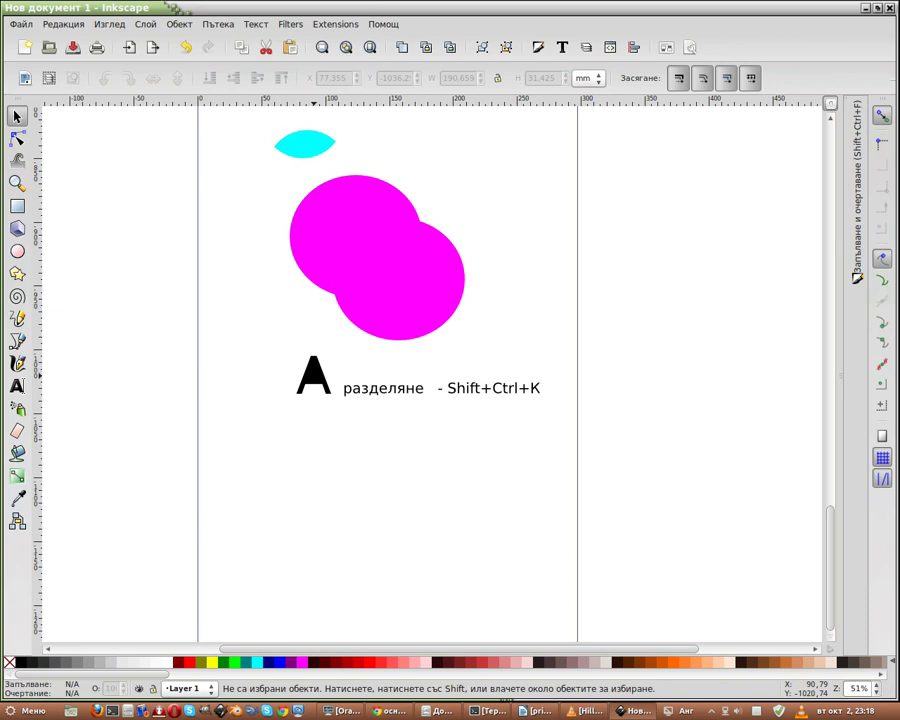
Step: Fill the letter A with red and reposition it slightly
{"action": "left_click", "coordinate": [313, 377]}
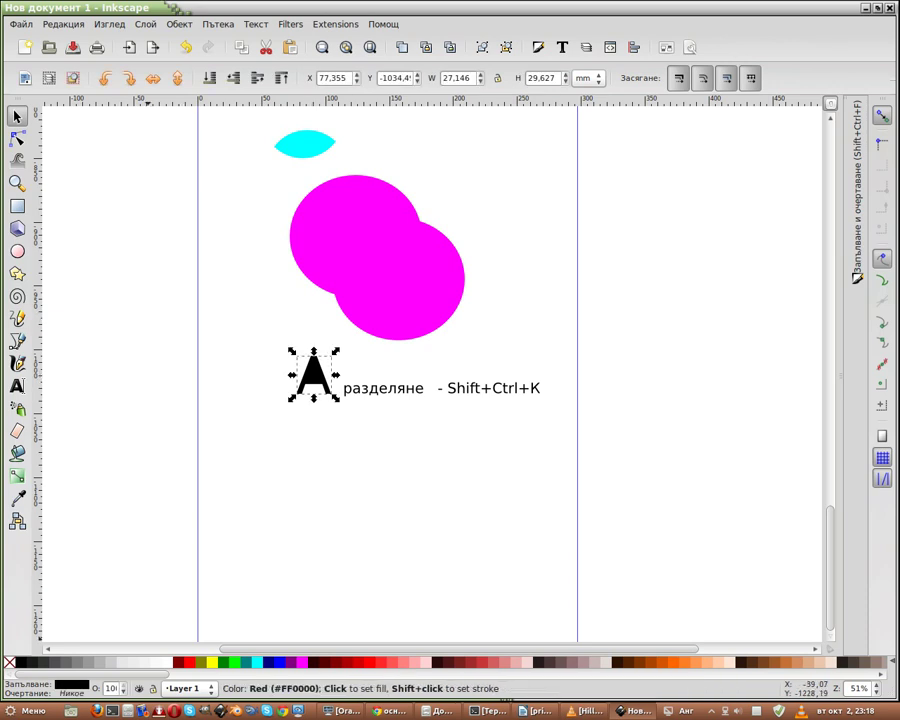
{"action": "left_click", "coordinate": [188, 662]}
{"action": "key", "text": "Escape"}
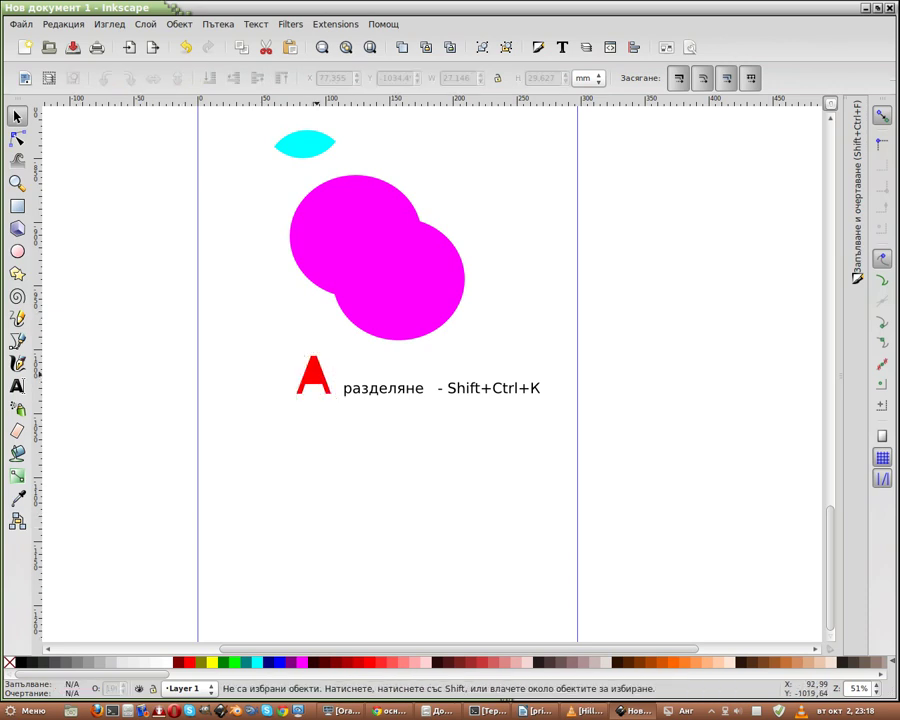
{"action": "left_click", "coordinate": [313, 377]}
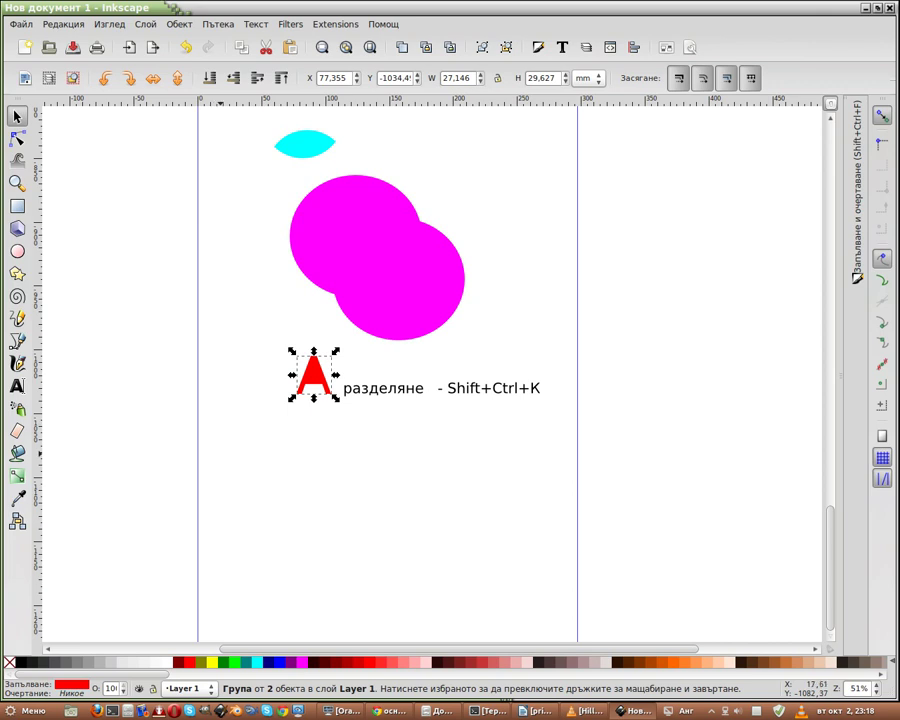
{"action": "key", "text": "Escape"}
{"action": "mouse_move", "coordinate": [313, 377]}
{"action": "left_mouse_down"}
{"action": "mouse_move", "coordinate": [301, 414]}
{"action": "mouse_move", "coordinate": [307, 373]}
{"action": "left_mouse_up"}
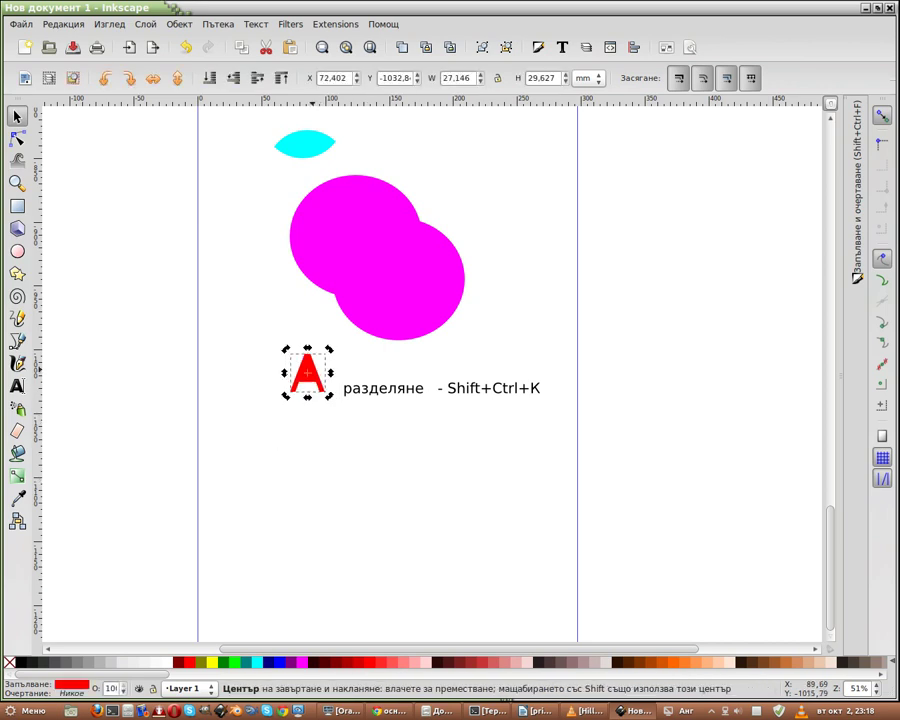
Step: Break the A apart into separate paths and fill its inner triangle piece blue
{"action": "left_click", "coordinate": [138, 406]}
{"action": "left_click", "coordinate": [310, 375]}
{"action": "double_click", "coordinate": [310, 375]}
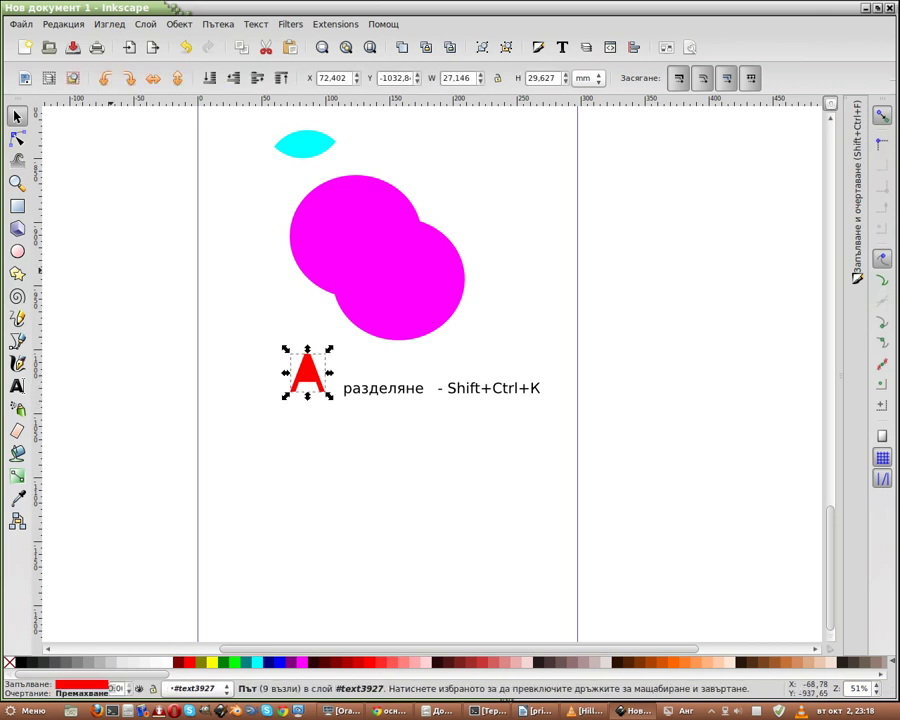
{"action": "key", "text": "n"}
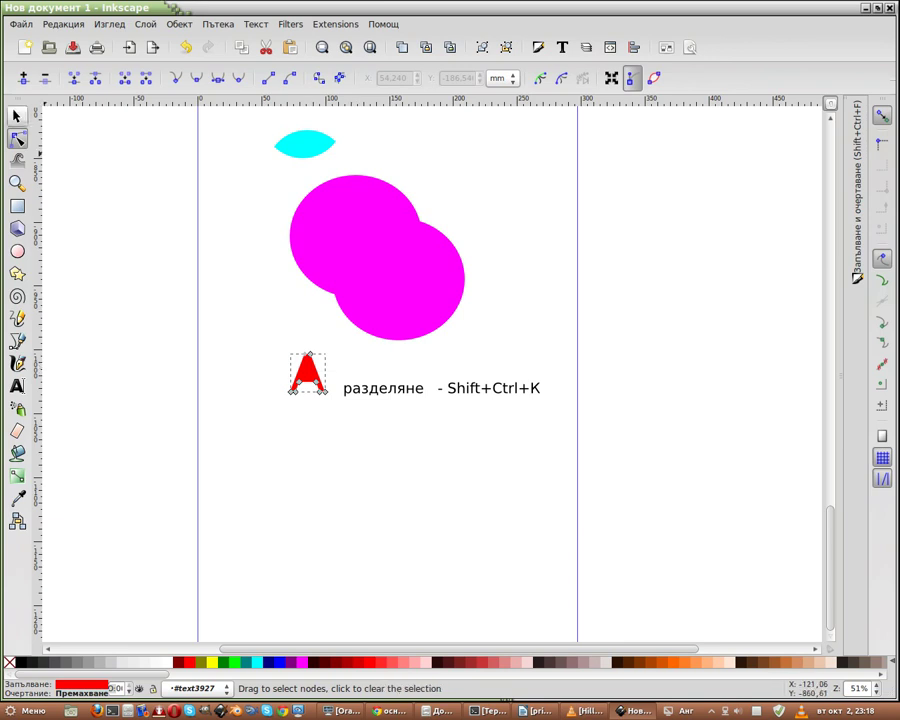
{"action": "left_click", "coordinate": [17, 116]}
{"action": "mouse_move", "coordinate": [307, 380]}
{"action": "left_mouse_down"}
{"action": "mouse_move", "coordinate": [280, 414]}
{"action": "mouse_move", "coordinate": [301, 423]}
{"action": "left_mouse_up"}
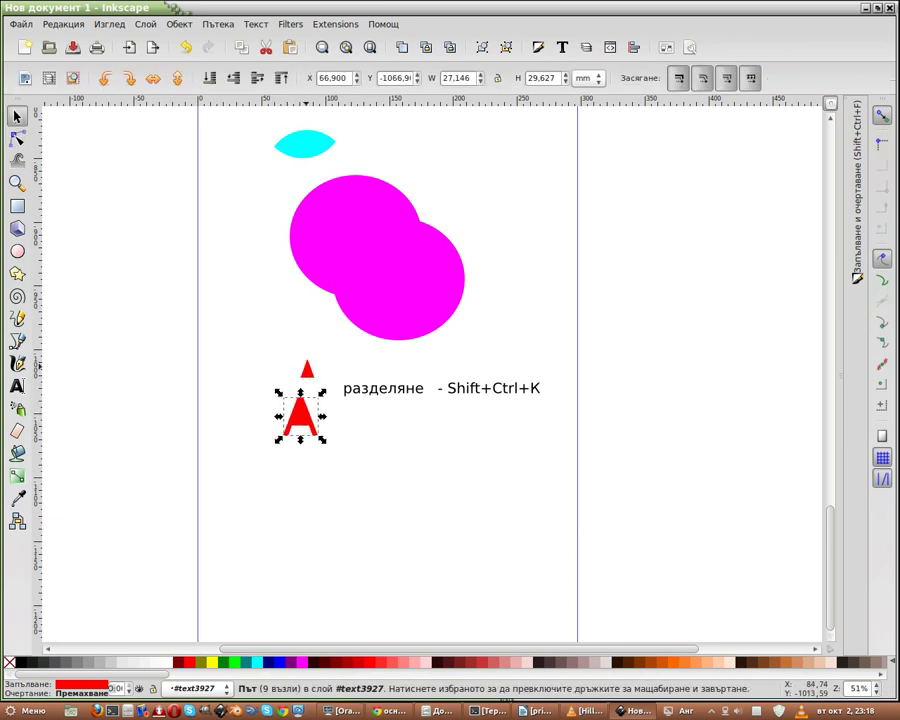
{"action": "left_click", "coordinate": [307, 370]}
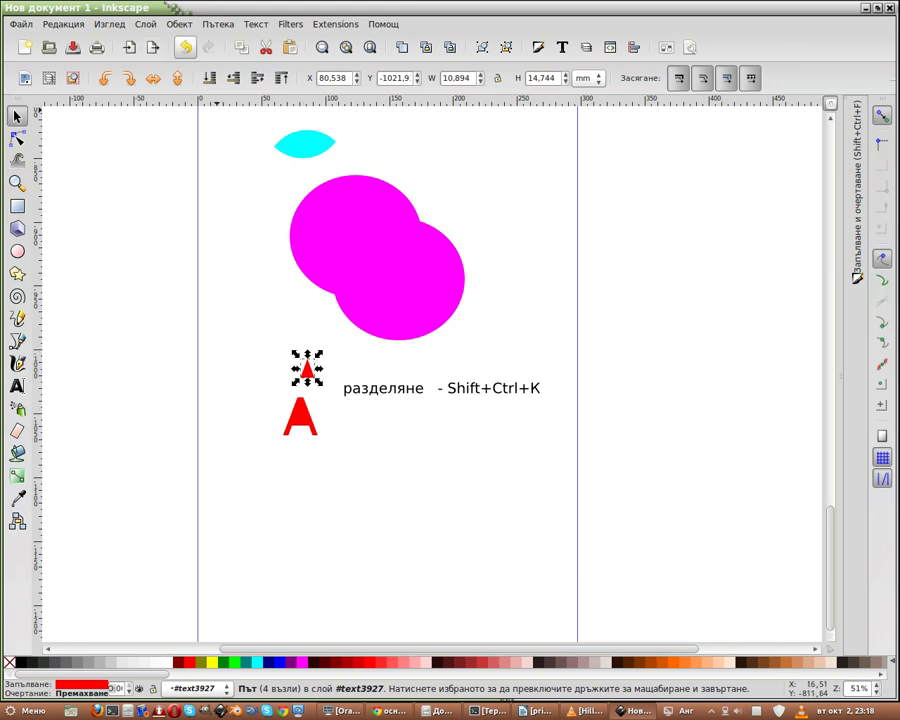
{"action": "left_click", "coordinate": [185, 47]}
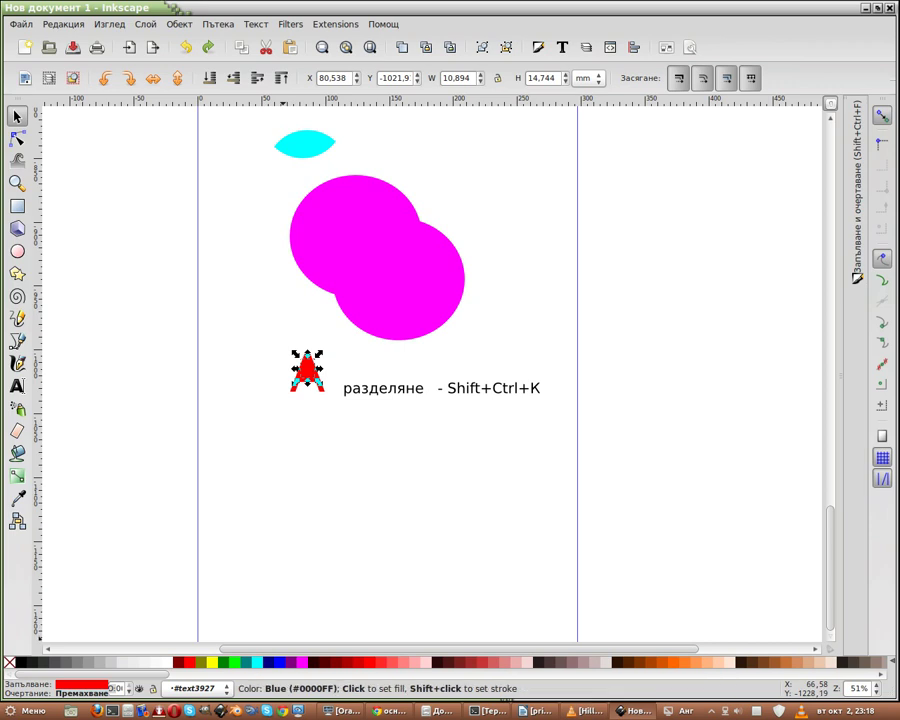
{"action": "left_click", "coordinate": [278, 662]}
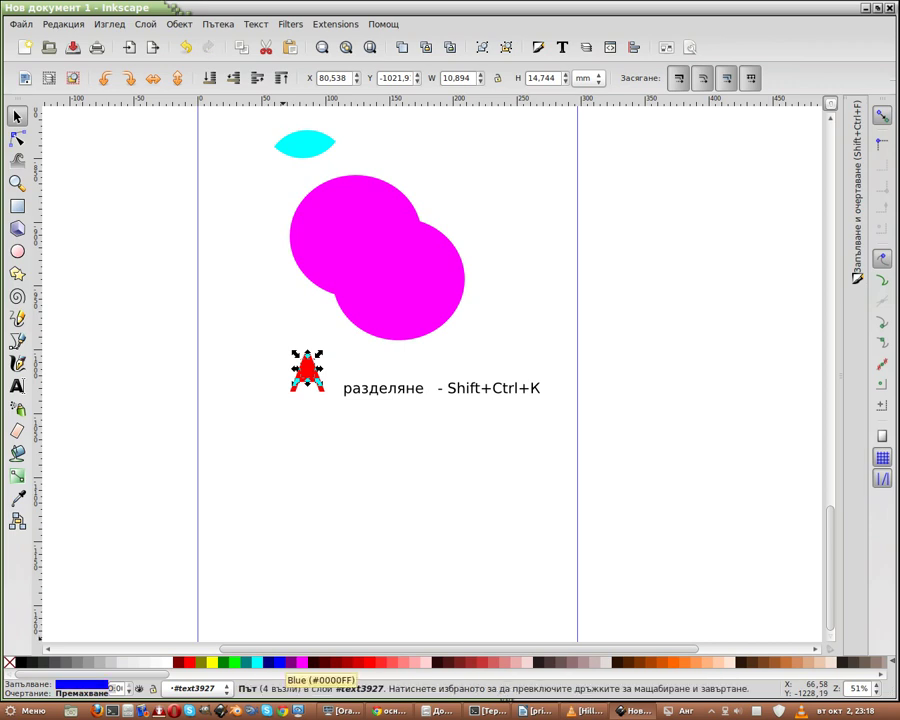
Step: Fill the remaining red body of the A with blue
{"action": "key", "text": "Escape"}
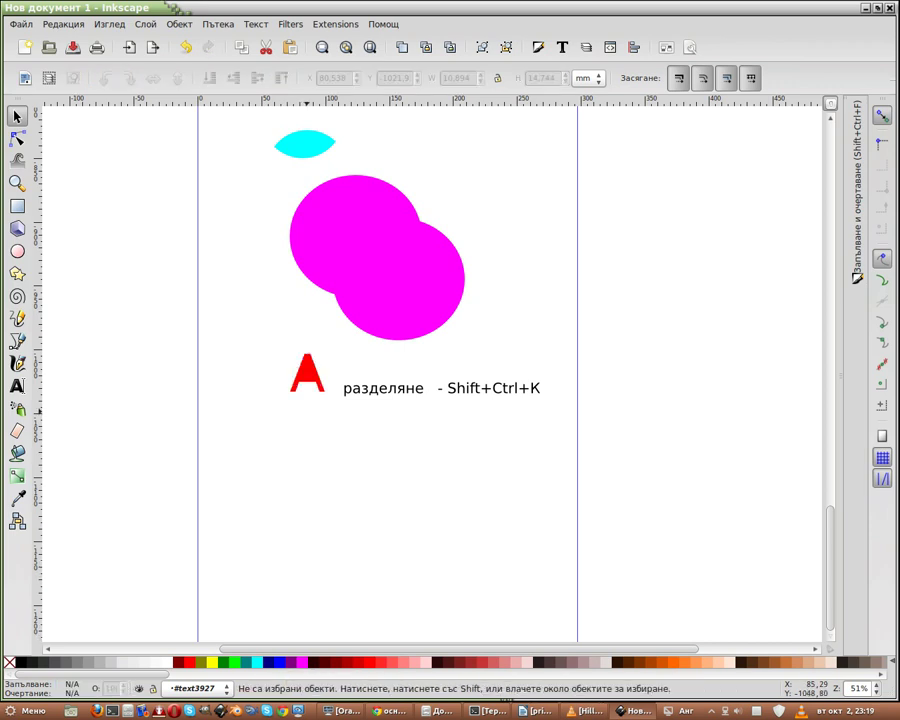
{"action": "left_click", "coordinate": [305, 375]}
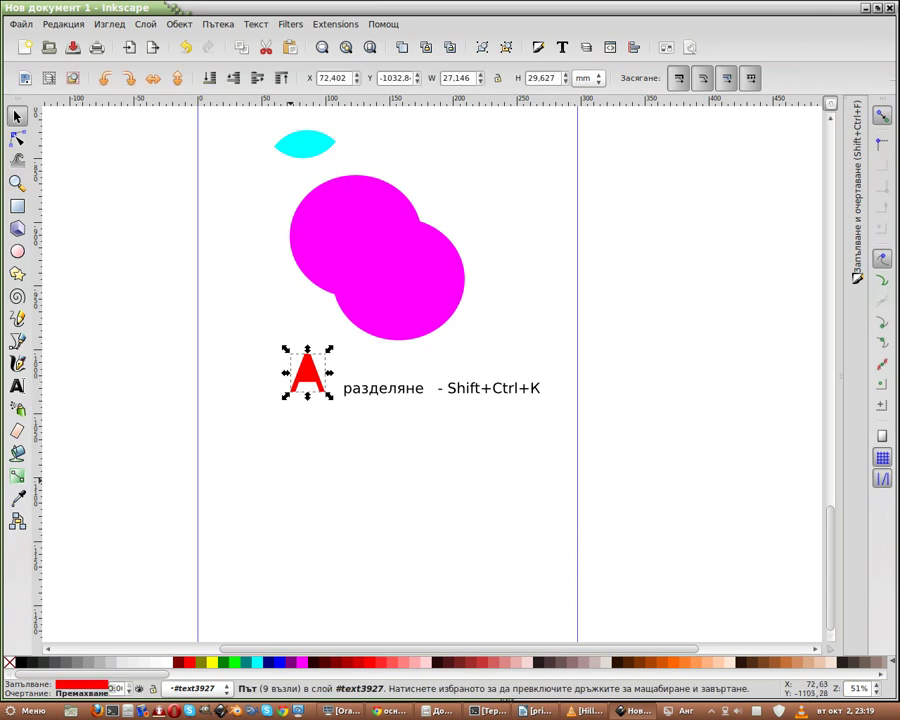
{"action": "left_click", "coordinate": [278, 662]}
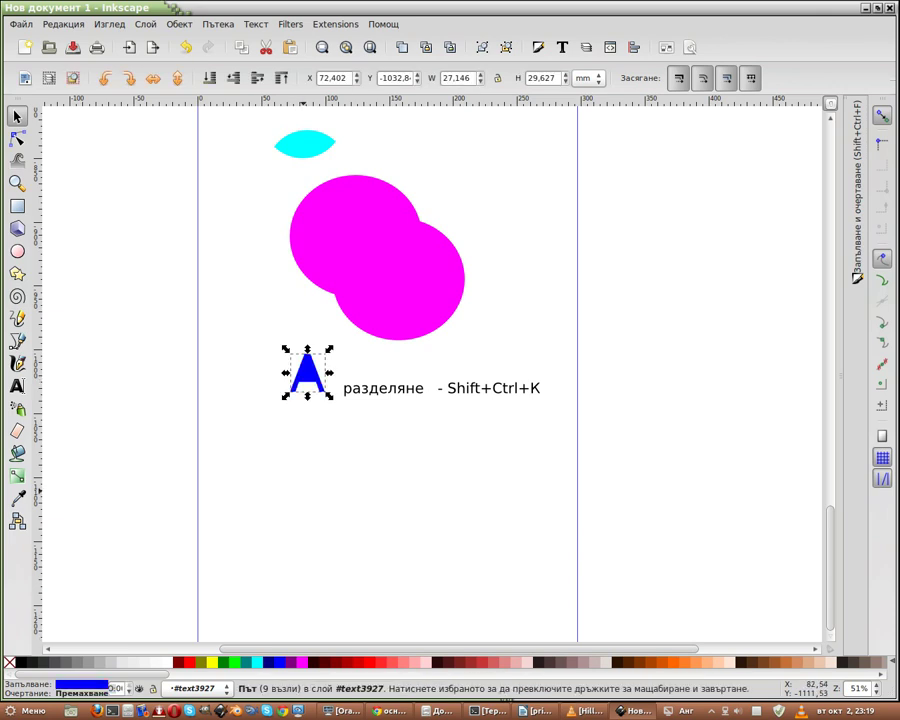
{"action": "key", "text": "Escape"}
Step: Select all pieces of the A and merge them into one path from the Path menu
{"action": "left_click_drag", "start_coordinate": [271, 329], "coordinate": [310, 396]}
{"action": "key", "text": "alt+p"}
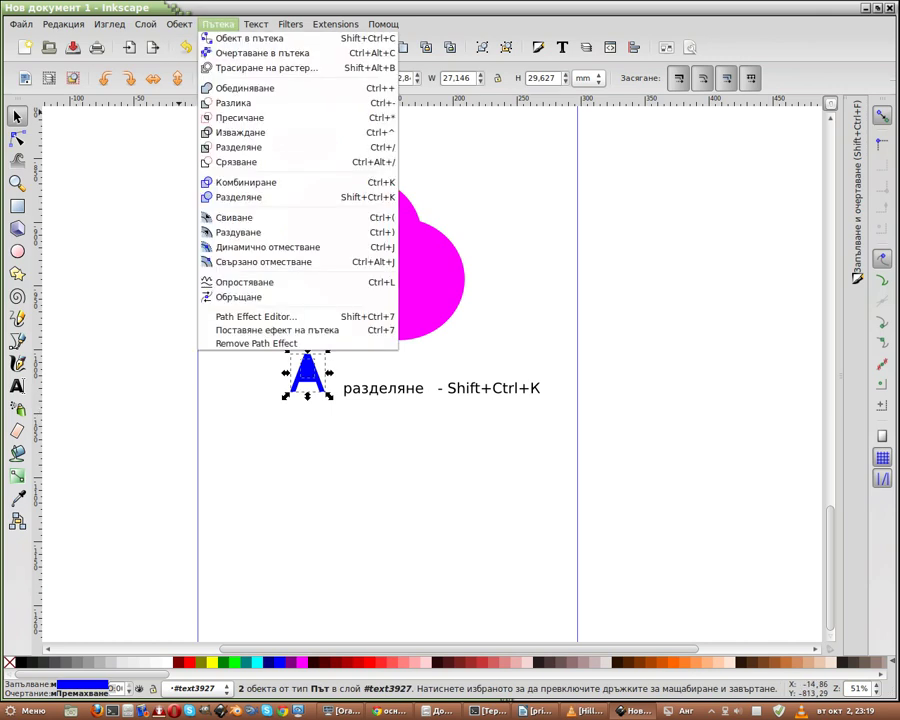
{"action": "key", "text": "Down"}
{"action": "key", "text": "Down"}
{"action": "key", "text": "Down"}
{"action": "key", "text": "Down"}
{"action": "key", "text": "Down"}
{"action": "key", "text": "Down"}
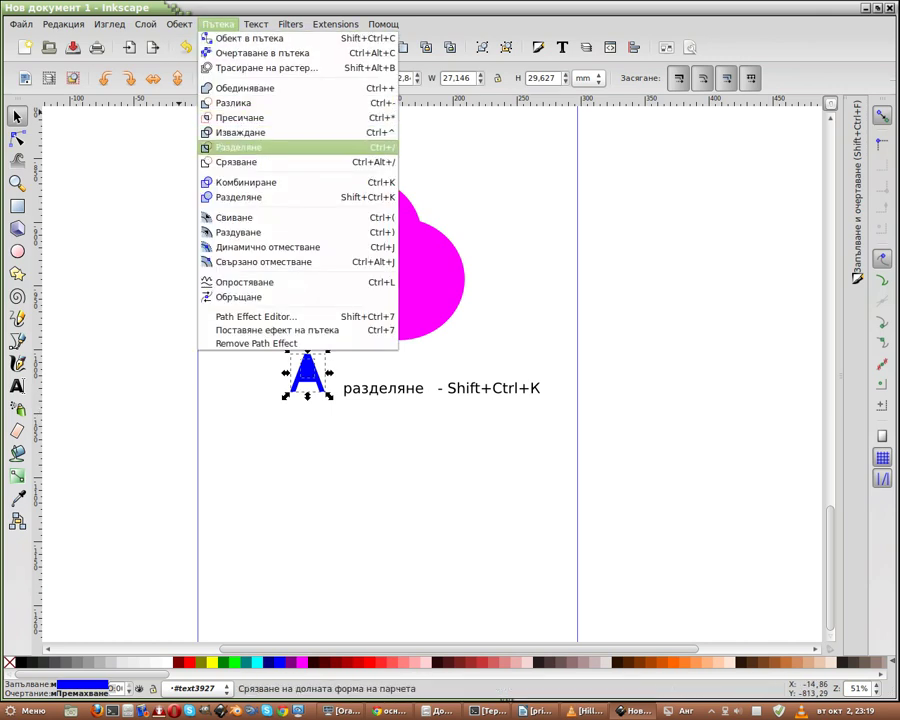
{"action": "key", "text": "Up"}
{"action": "key", "text": "Up"}
{"action": "key", "text": "Up"}
{"action": "key", "text": "Down"}
{"action": "key", "text": "Down"}
{"action": "key", "text": "Down"}
{"action": "key", "text": "Return"}
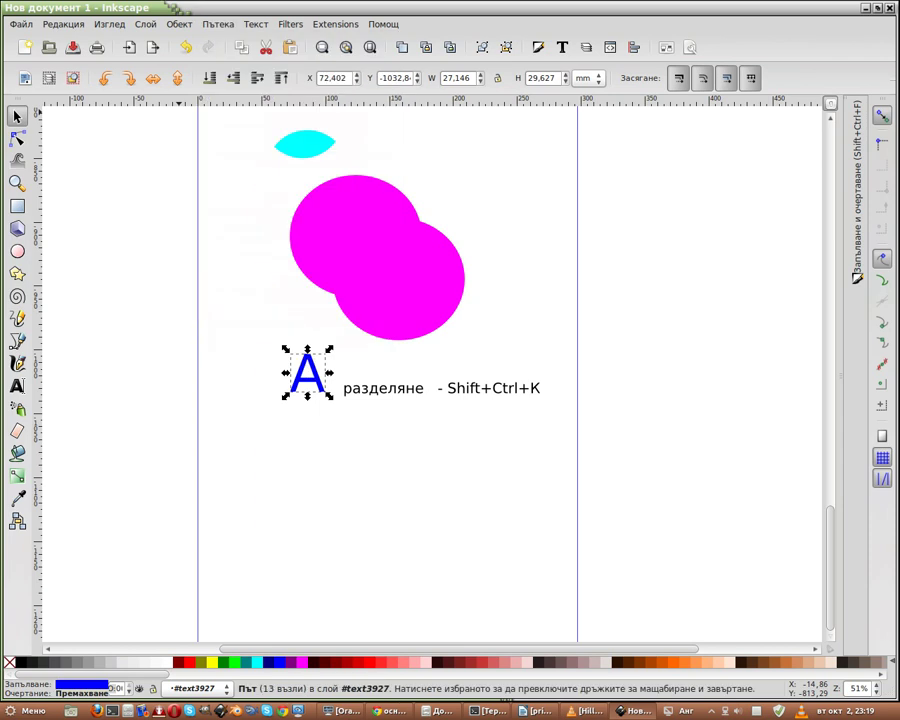
{"action": "key", "text": "Escape"}
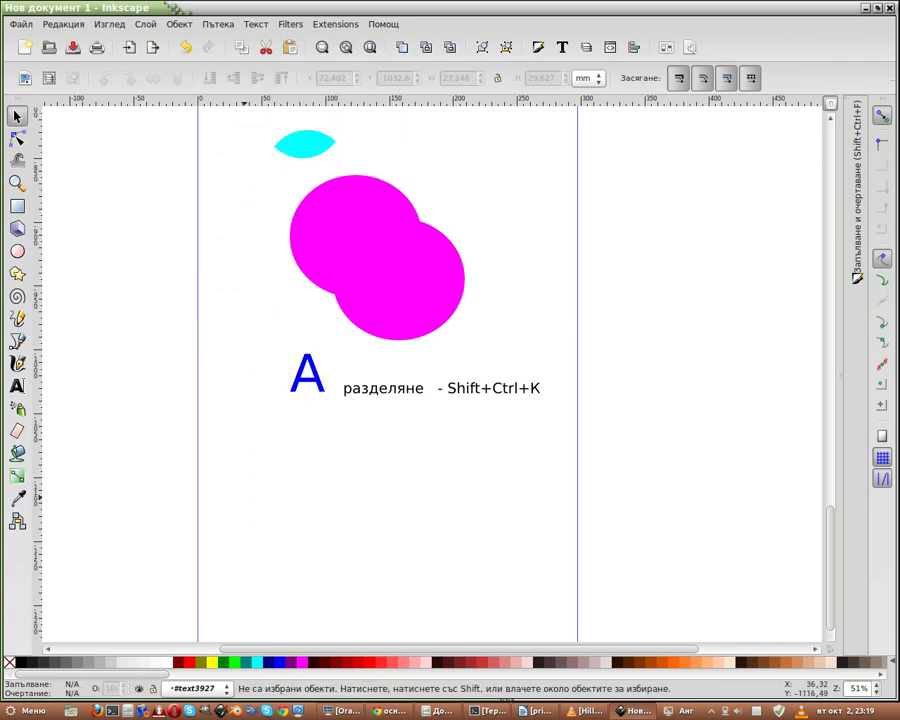
Step: Drag a copy of the blue A down-left below the label and apply Path > Inset to it
{"action": "scroll", "coordinate": [570, 485], "scroll_direction": "up", "scroll_amount": 4}
{"action": "scroll", "coordinate": [570, 485], "scroll_direction": "down", "scroll_amount": 2}
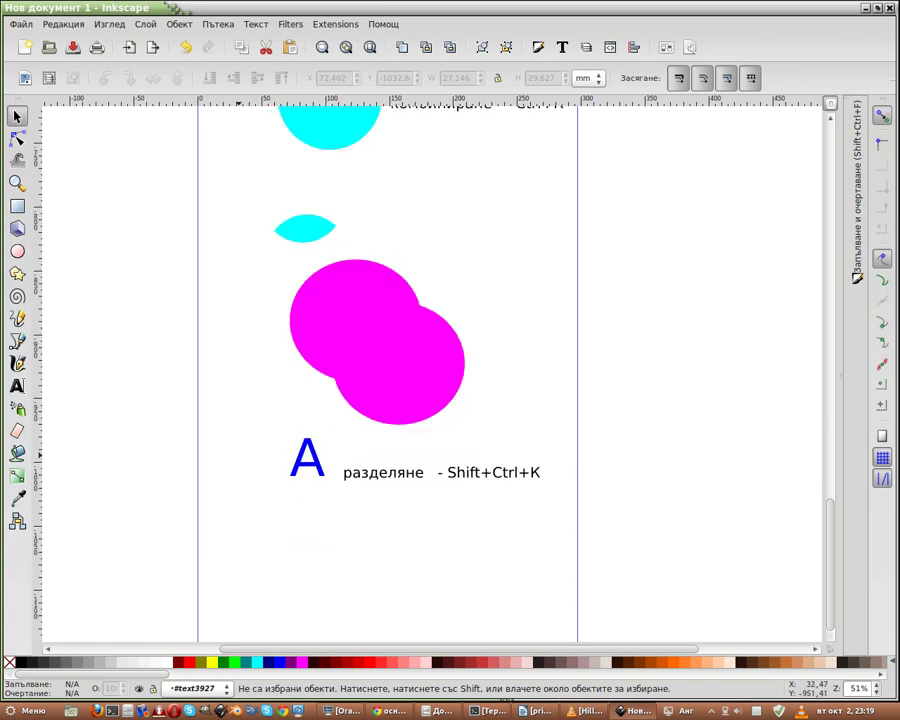
{"action": "scroll", "coordinate": [570, 485], "scroll_direction": "down", "scroll_amount": 3}
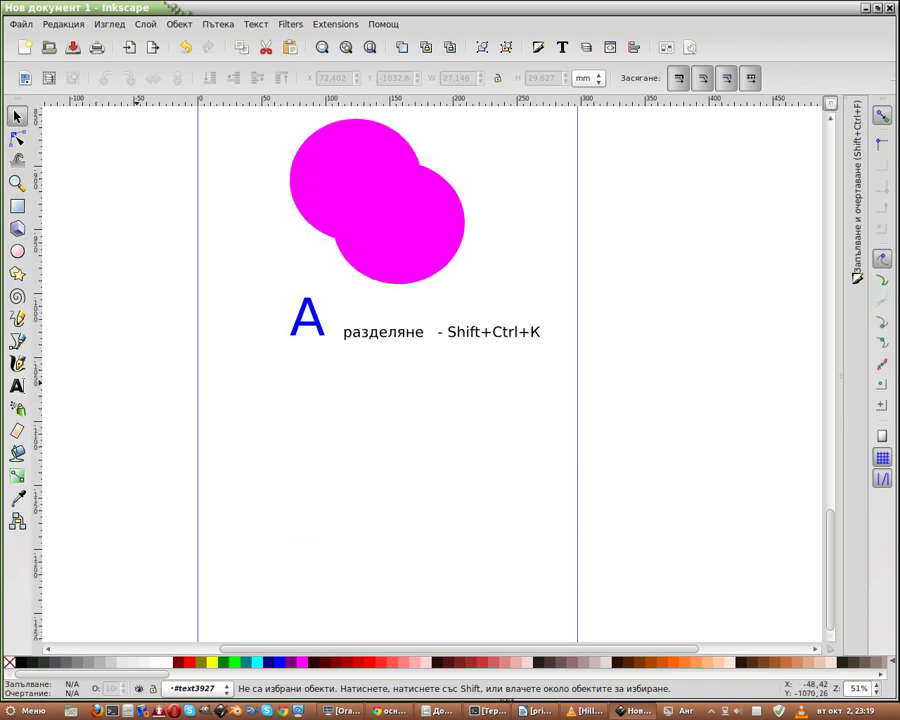
{"action": "left_click", "coordinate": [318, 328]}
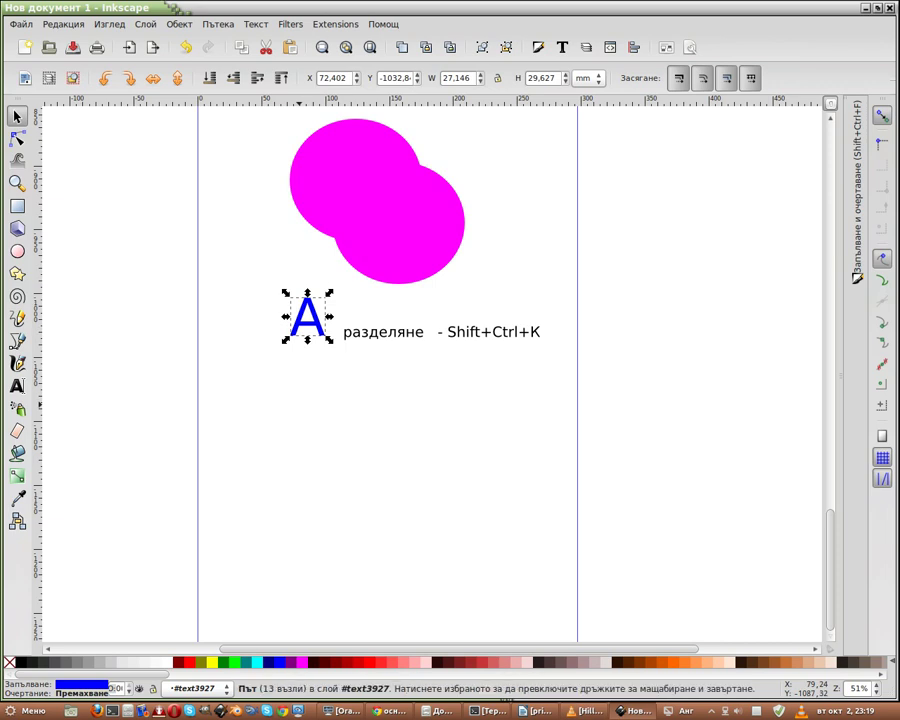
{"action": "left_click_drag", "start_coordinate": [307, 318], "coordinate": [268, 464]}
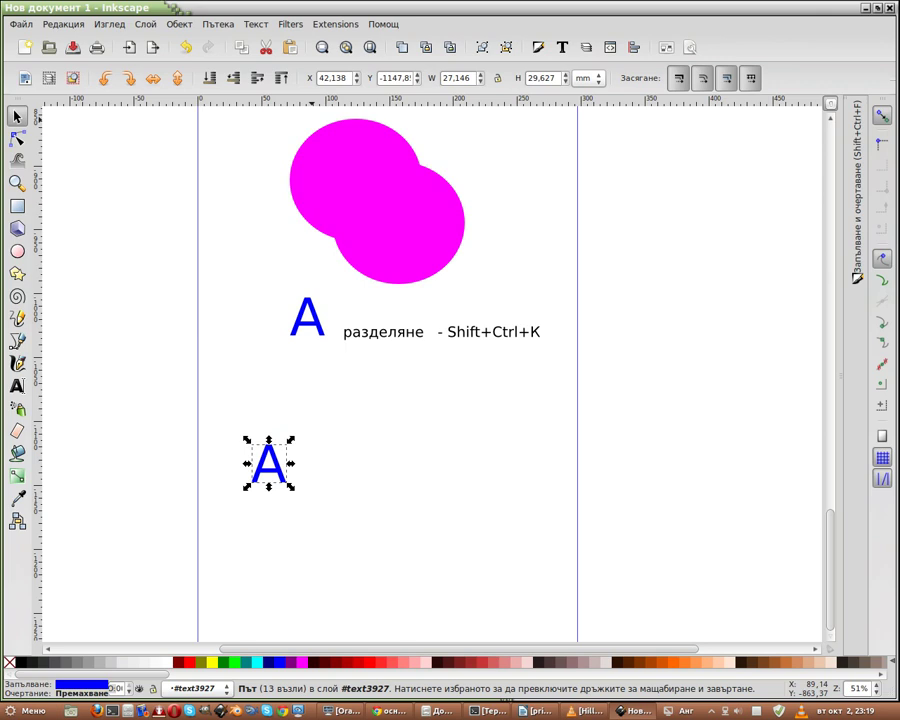
{"action": "left_click", "coordinate": [217, 24]}
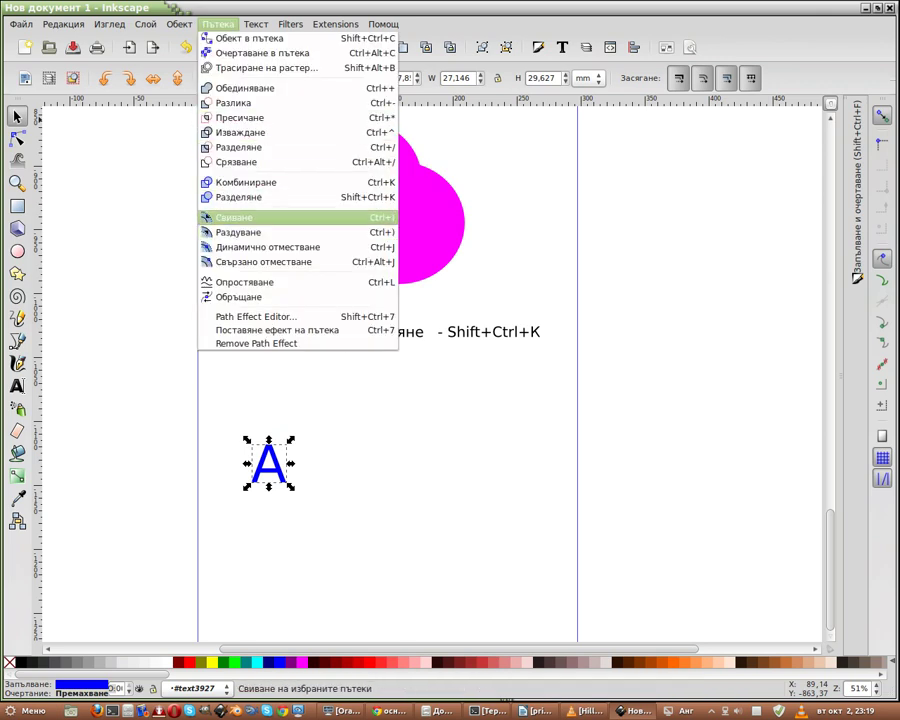
{"action": "left_click", "coordinate": [240, 217]}
Step: Zoom in, drag the inset A's top-right node up-right, then undo that node move
{"action": "scroll", "coordinate": [280, 473], "scroll_direction": "up", "scroll_amount": 7}
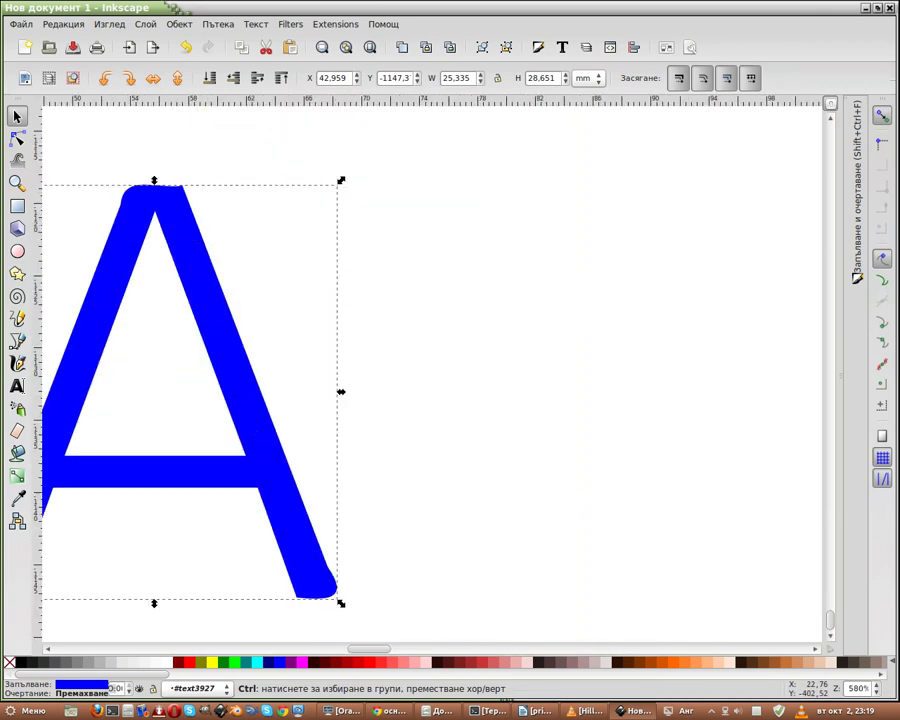
{"action": "scroll", "coordinate": [278, 477], "scroll_direction": "down", "scroll_amount": 2}
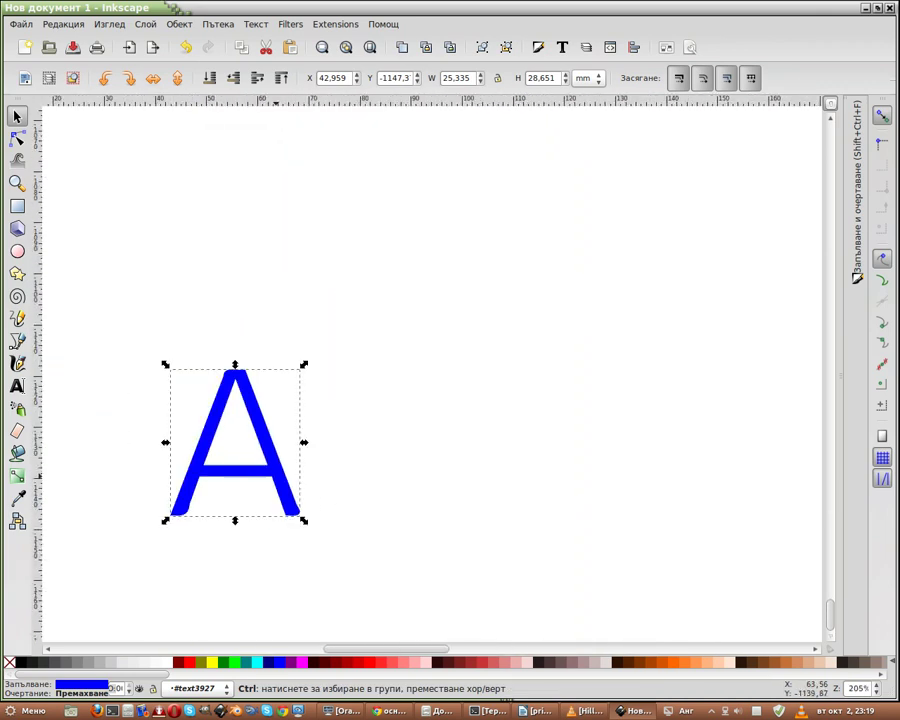
{"action": "scroll", "coordinate": [278, 477], "scroll_direction": "up", "scroll_amount": 2}
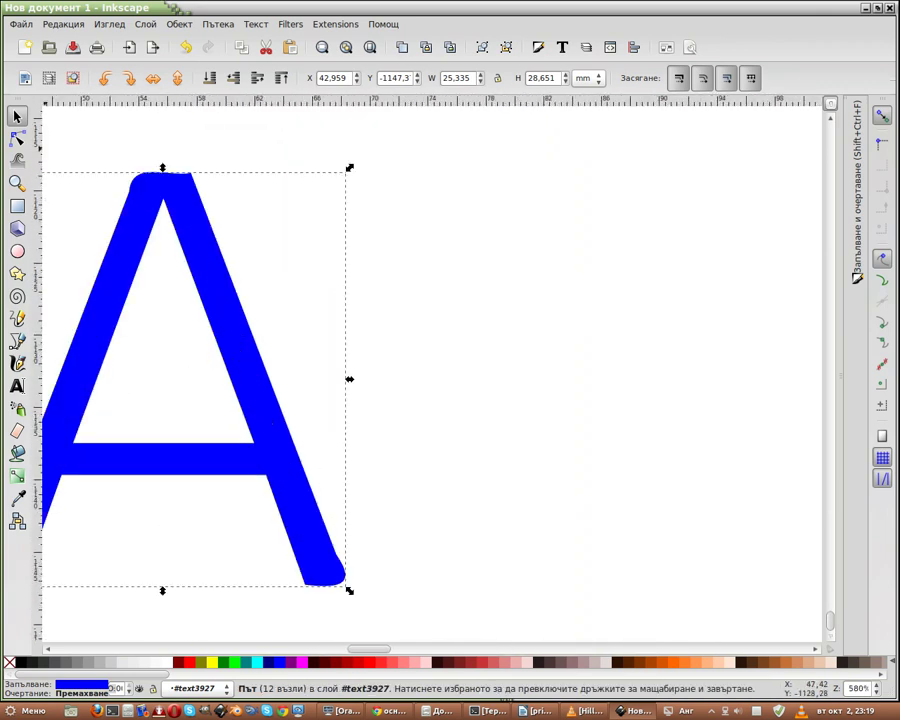
{"action": "key", "text": "n"}
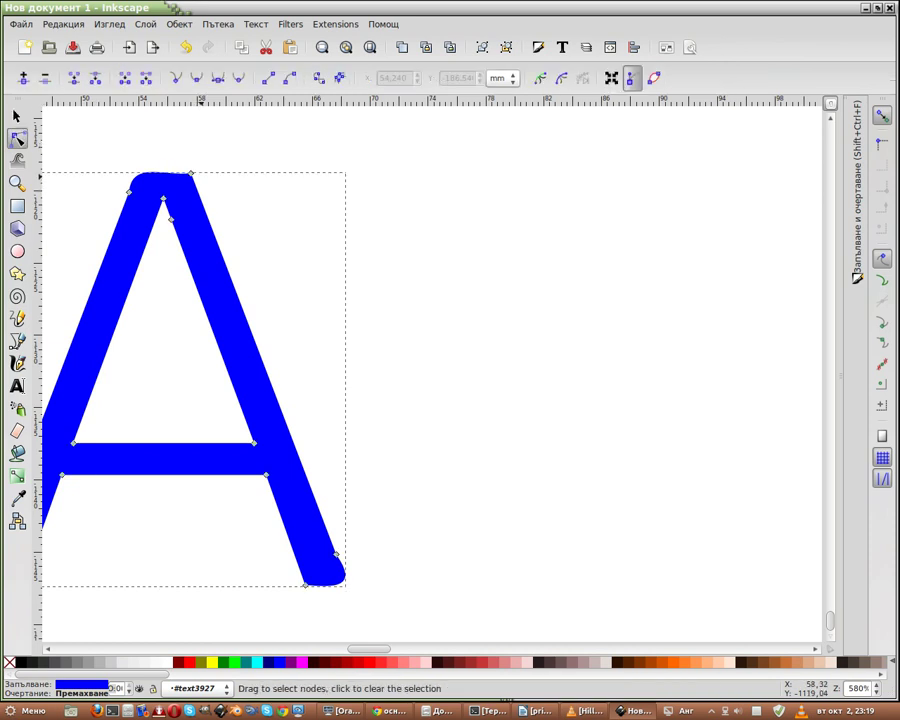
{"action": "left_click_drag", "start_coordinate": [191, 173], "coordinate": [212, 154]}
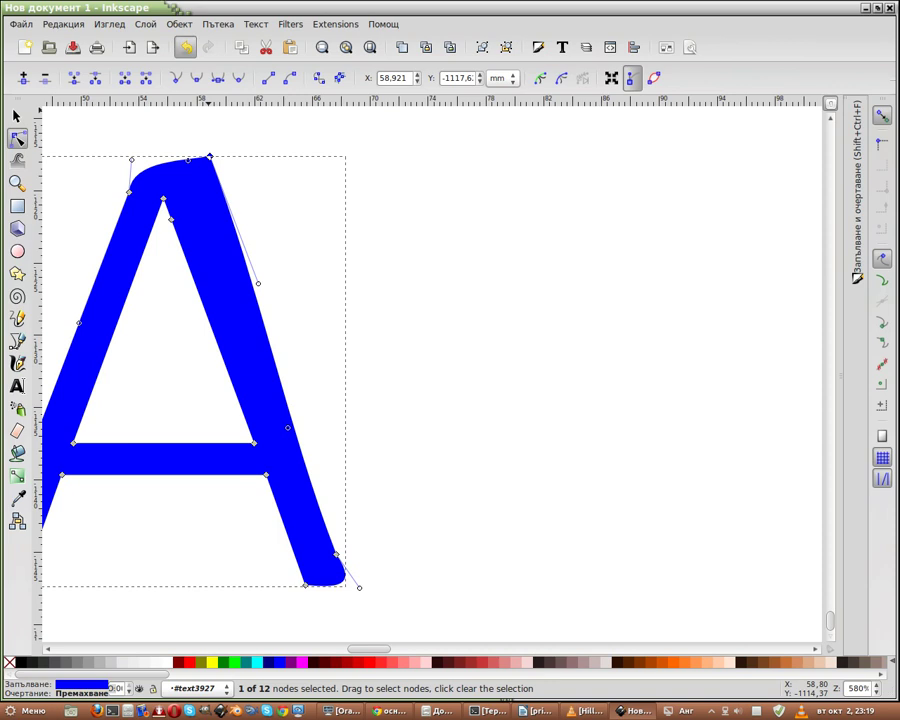
{"action": "left_click", "coordinate": [185, 47]}
Step: Draw a blue ellipse of about 10.6 × 9.58 mm right of the A and convert it to a path
{"action": "left_click", "coordinate": [17, 251]}
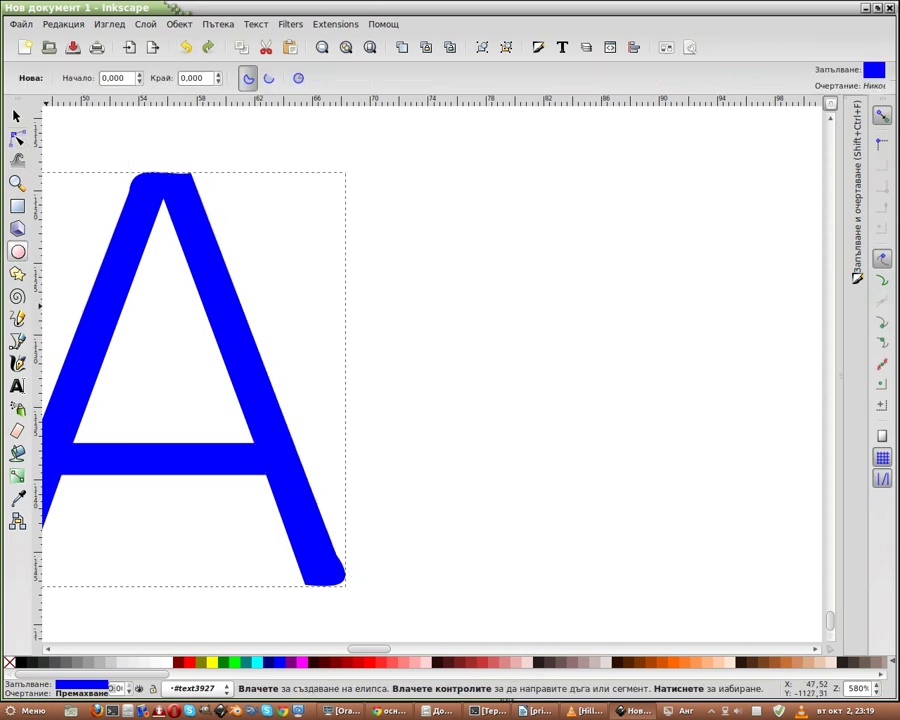
{"action": "left_click_drag", "start_coordinate": [412, 242], "coordinate": [565, 380]}
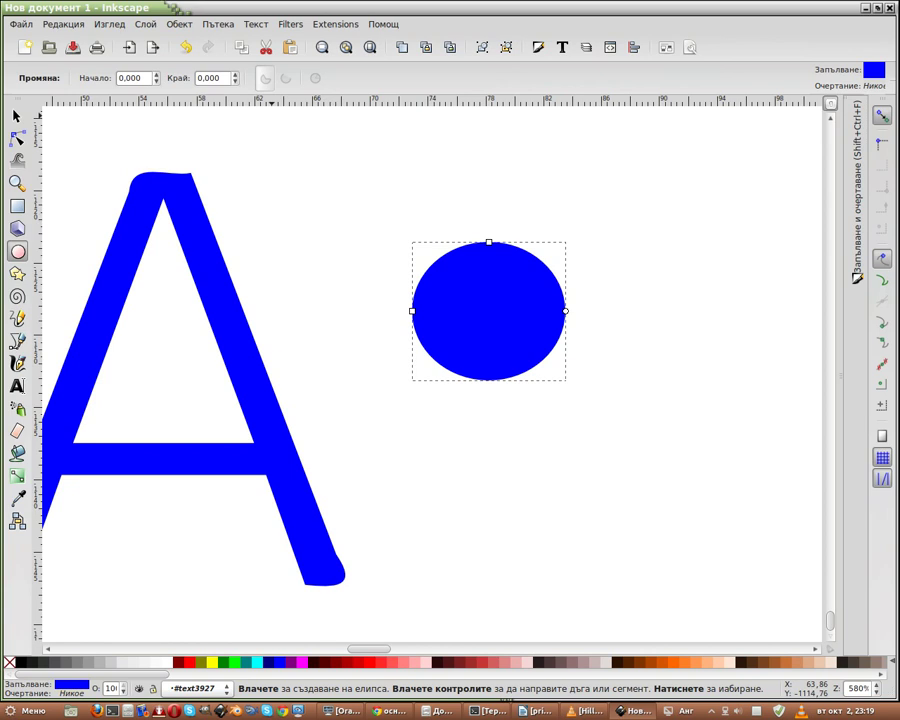
{"action": "left_click", "coordinate": [218, 24]}
{"action": "left_click", "coordinate": [241, 34]}
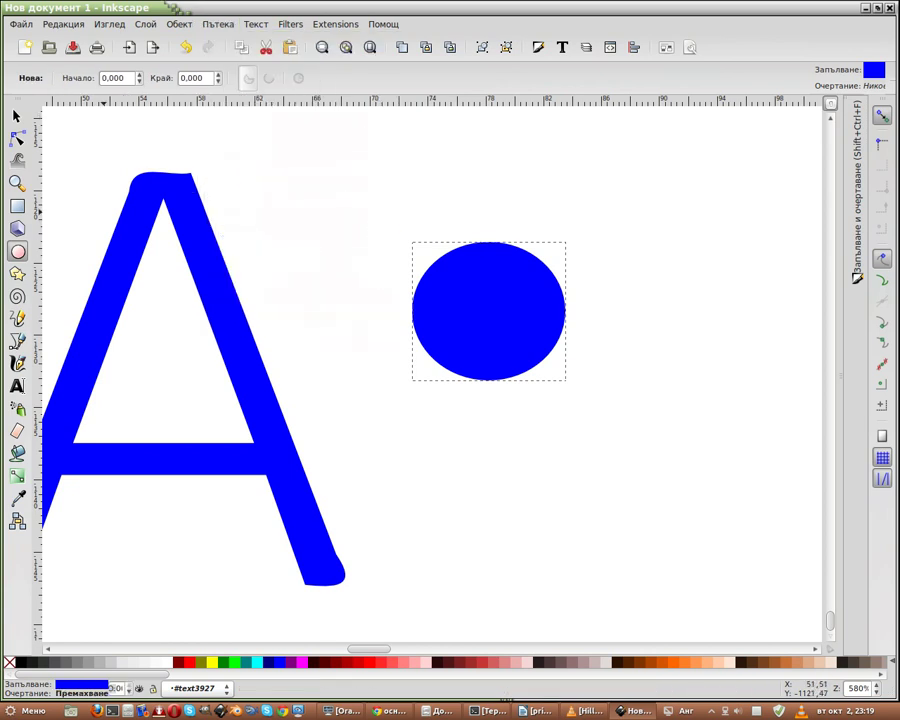
Step: Shrink the ellipse path with Path > Inset
{"action": "key", "text": "s"}
{"action": "key", "text": "shift+s"}
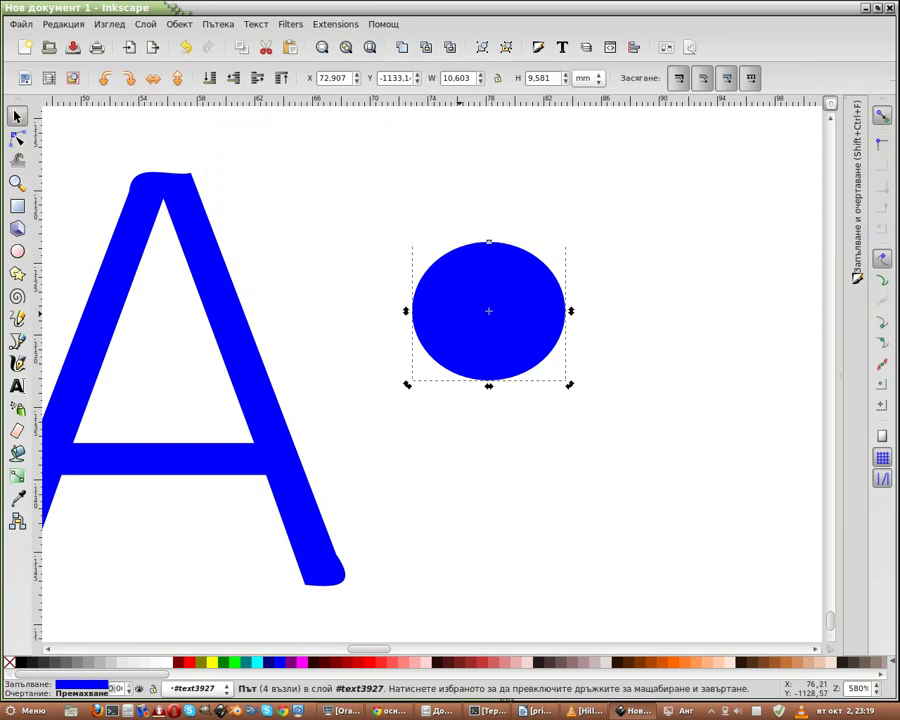
{"action": "key", "text": "n"}
{"action": "left_click", "coordinate": [179, 24]}
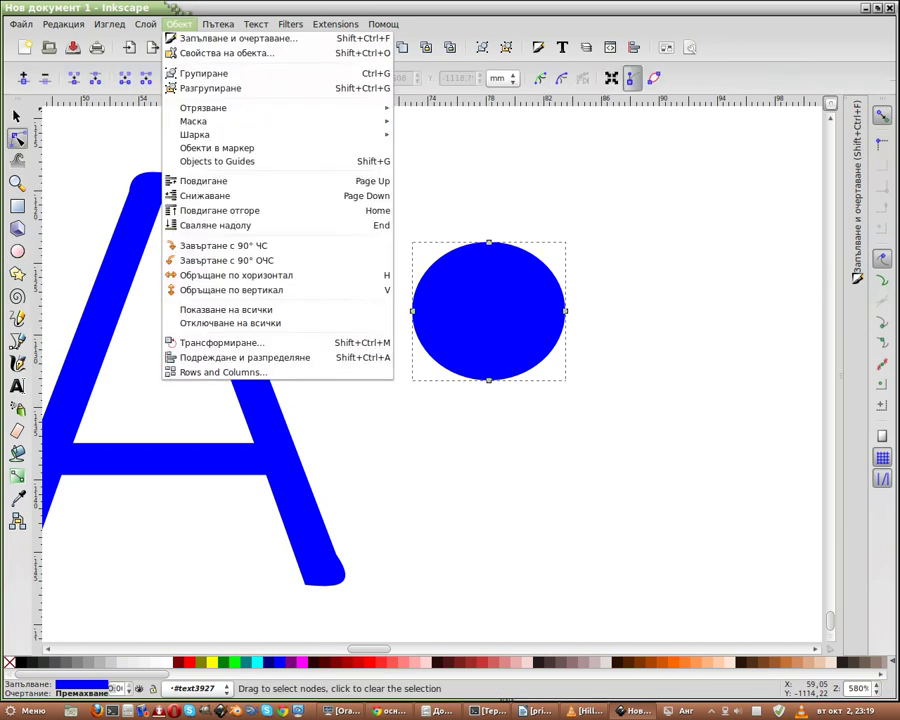
{"action": "key", "text": "Up"}
{"action": "key", "text": "Up"}
{"action": "key", "text": "Up"}
{"action": "key", "text": "Up"}
{"action": "key", "text": "Up"}
{"action": "key", "text": "Up"}
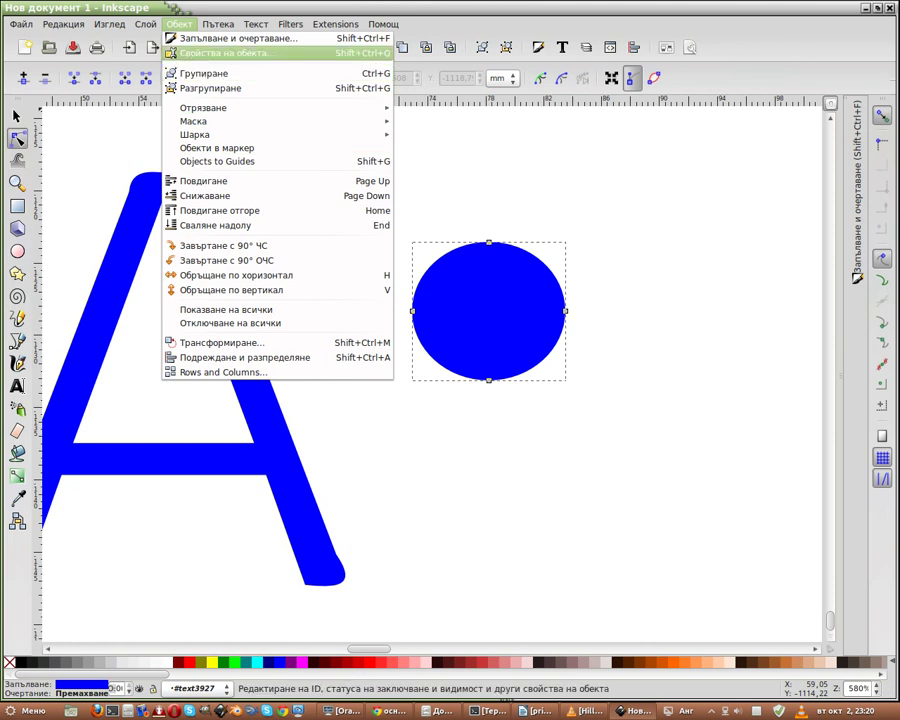
{"action": "key", "text": "Up"}
{"action": "key", "text": "Right"}
{"action": "key", "text": "Down"}
{"action": "key", "text": "Down"}
{"action": "key", "text": "Down"}
{"action": "key", "text": "Down"}
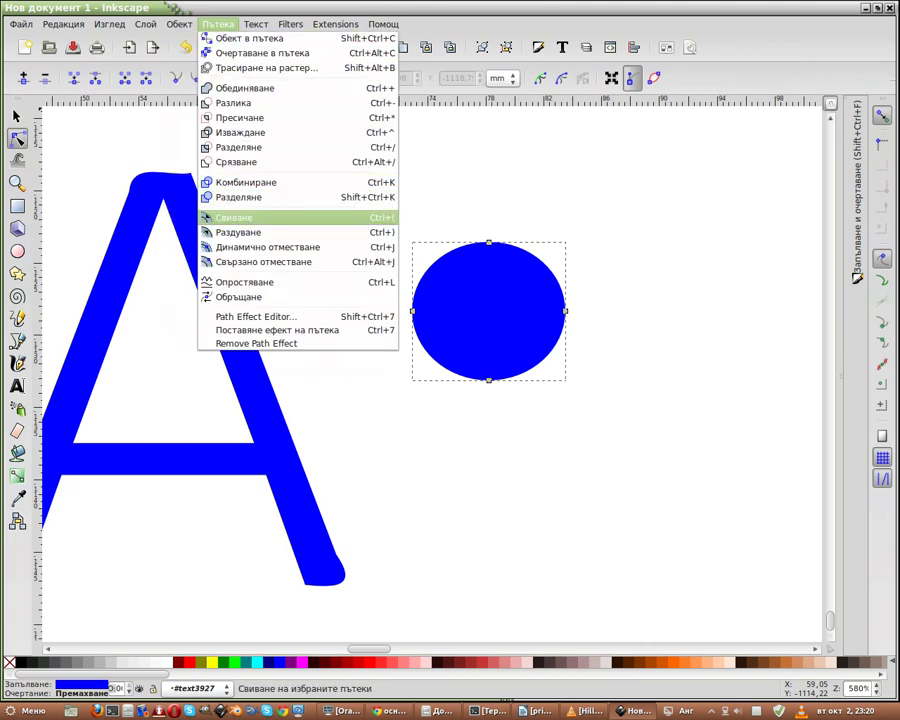
{"action": "key", "text": "Return"}
Step: Grow the ellipse back past its original size with Path > Outset
{"action": "scroll", "coordinate": [578, 485], "scroll_direction": "down", "scroll_amount": 2}
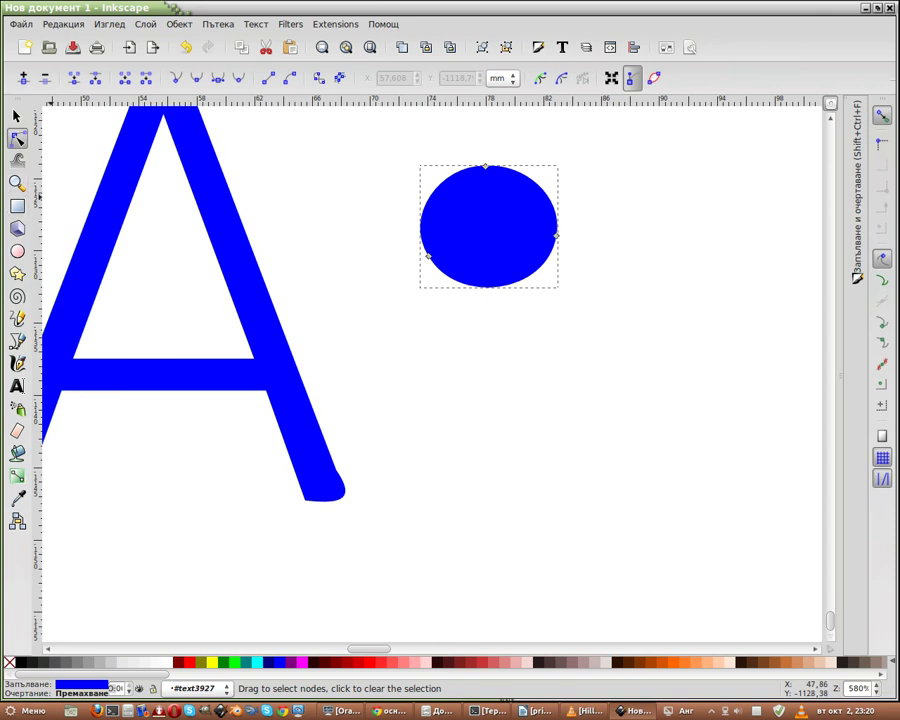
{"action": "key", "text": "alt+p"}
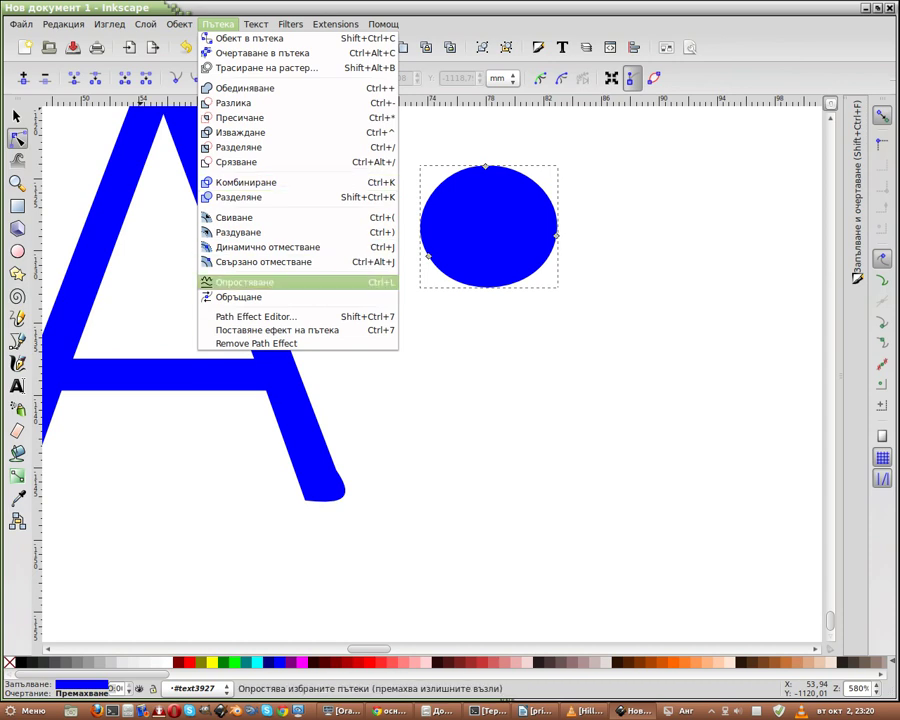
{"action": "key", "text": "Up"}
{"action": "key", "text": "Up"}
{"action": "key", "text": "Up"}
{"action": "key", "text": "Down"}
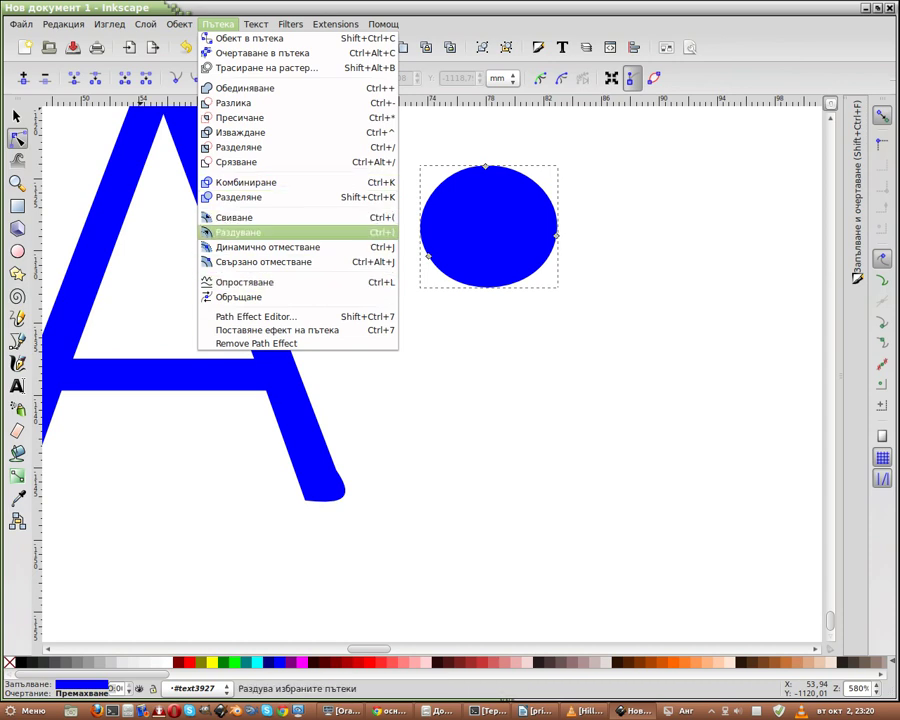
{"action": "key", "text": "Return"}
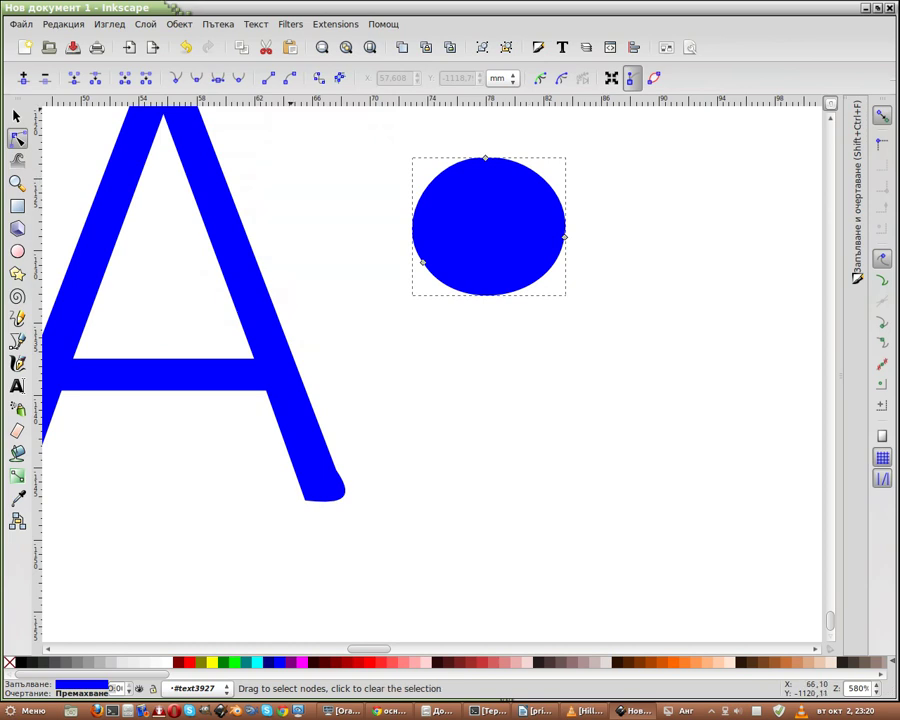
{"action": "key", "text": "alt+o"}
{"action": "key", "text": "Right"}
{"action": "key", "text": "Down"}
{"action": "key", "text": "Down"}
{"action": "key", "text": "Down"}
{"action": "key", "text": "Down"}
{"action": "key", "text": "Down"}
{"action": "key", "text": "Down"}
{"action": "key", "text": "Down"}
{"action": "key", "text": "Down"}
{"action": "key", "text": "Down"}
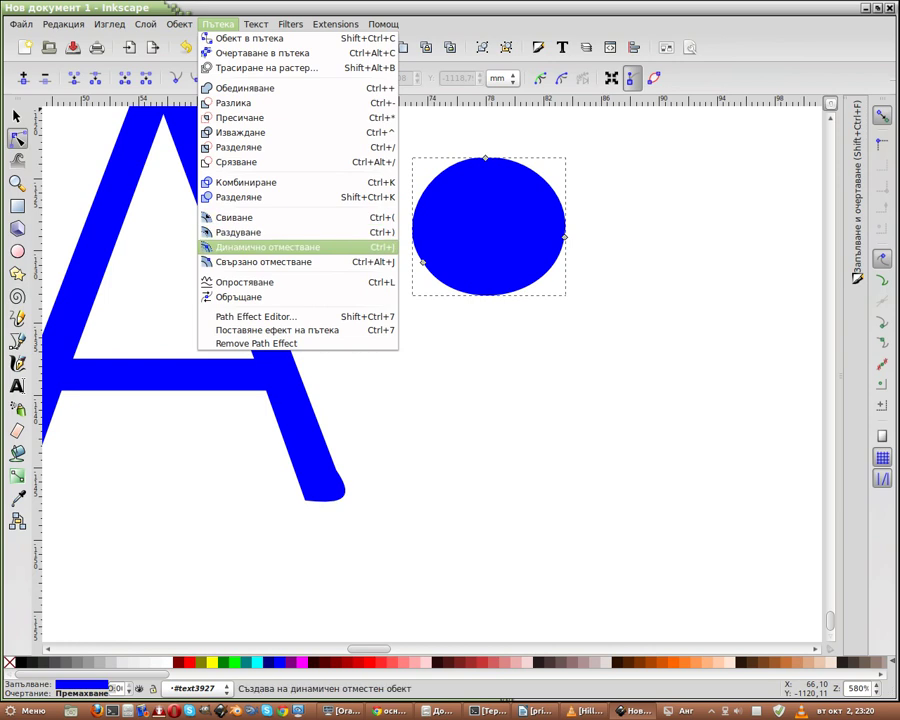
Step: Make the ellipse a dynamic offset, fill it magenta, and drag its offset out to about 11.239 × 10.182 mm
{"action": "key", "text": "Return"}
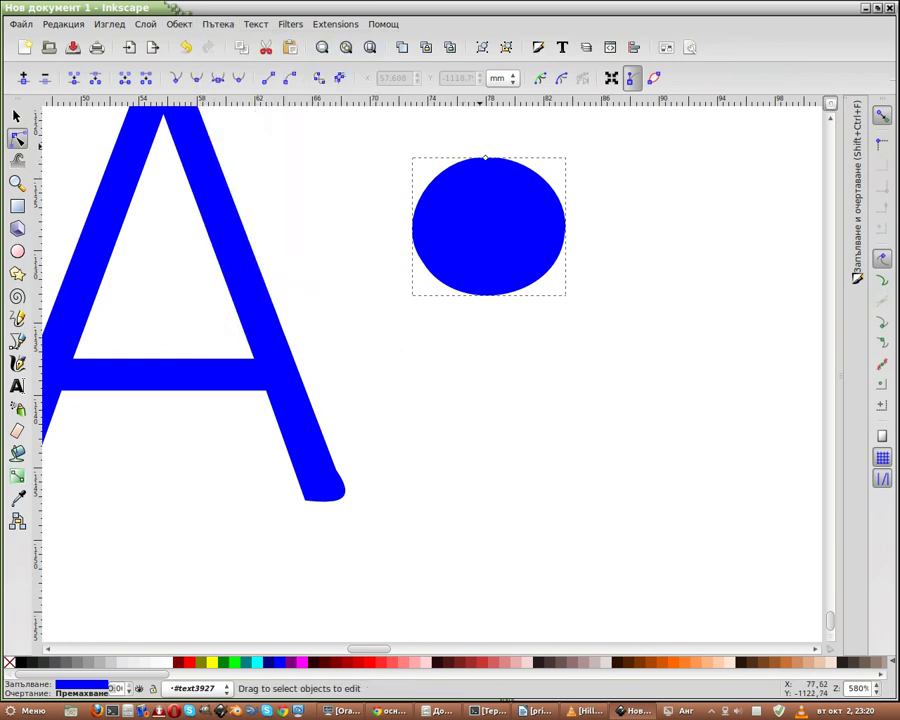
{"action": "left_click_drag", "start_coordinate": [486, 157], "coordinate": [490, 153]}
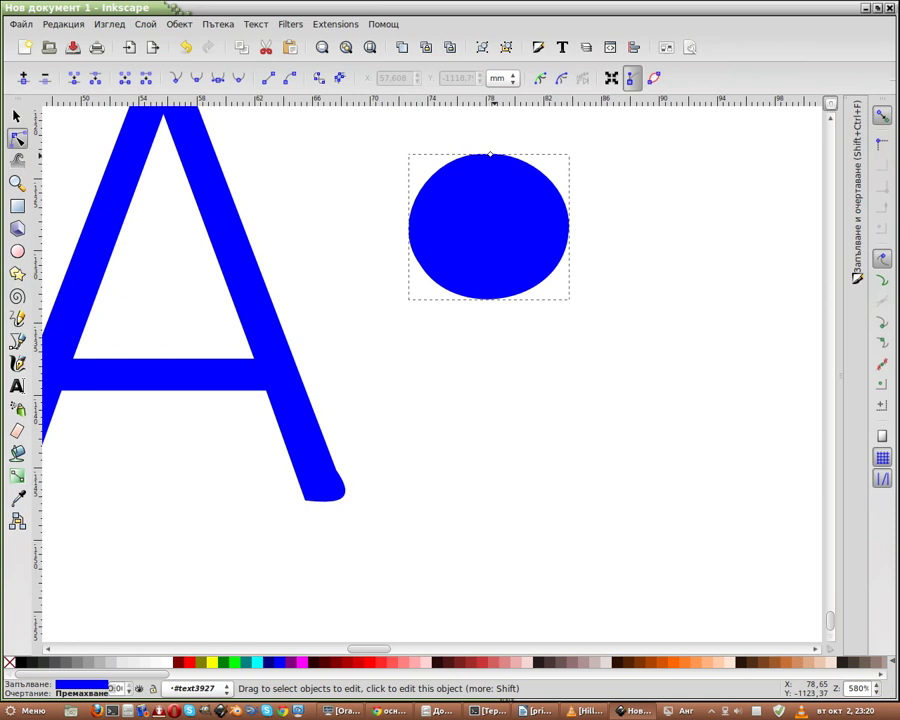
{"action": "left_click_drag", "start_coordinate": [490, 155], "coordinate": [487, 187]}
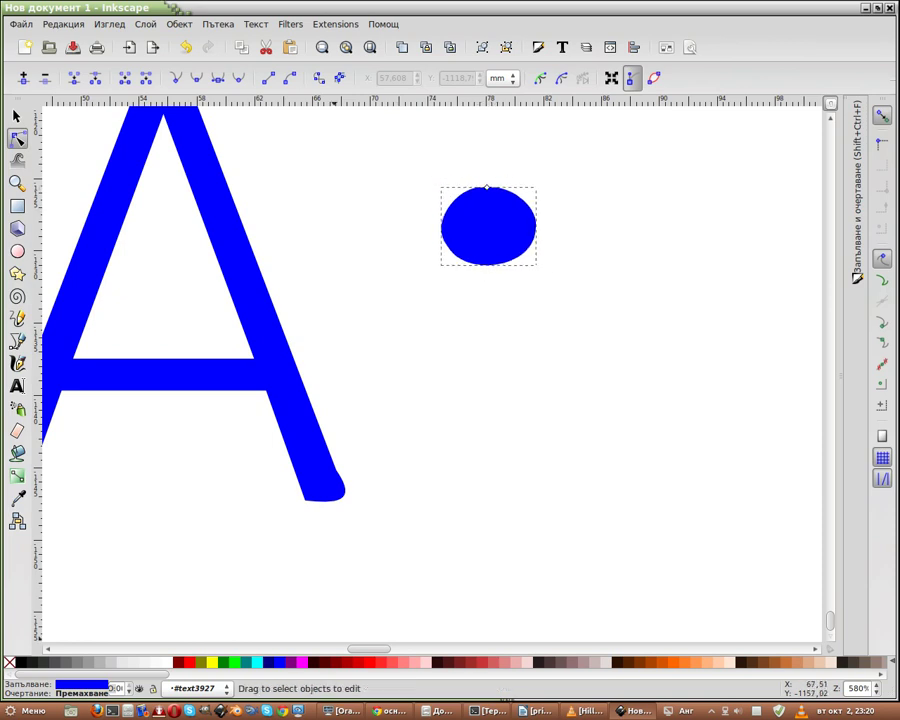
{"action": "left_click", "coordinate": [317, 661]}
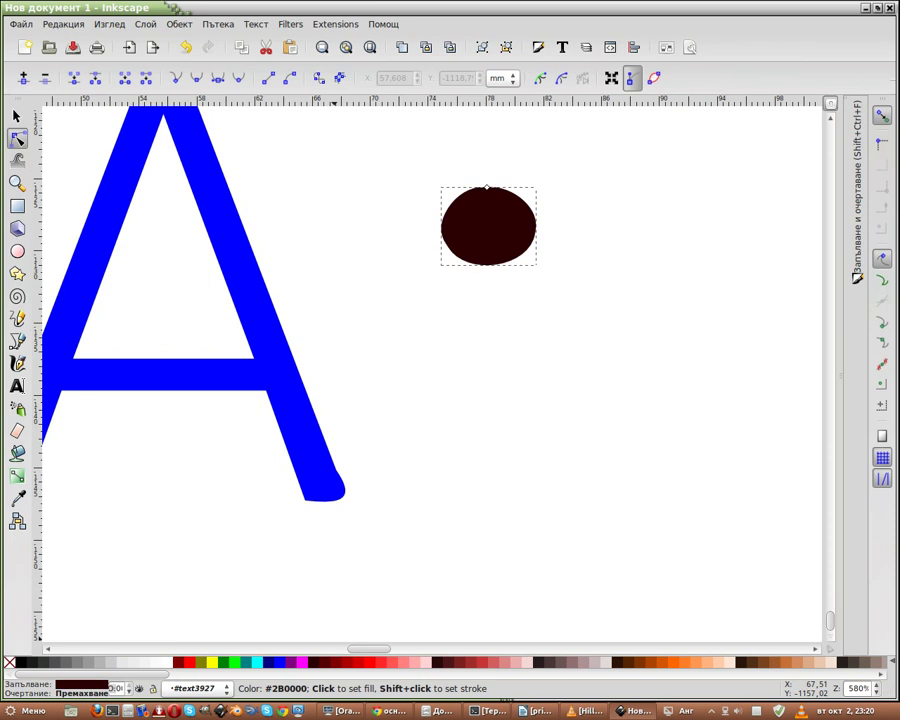
{"action": "left_click", "coordinate": [302, 662]}
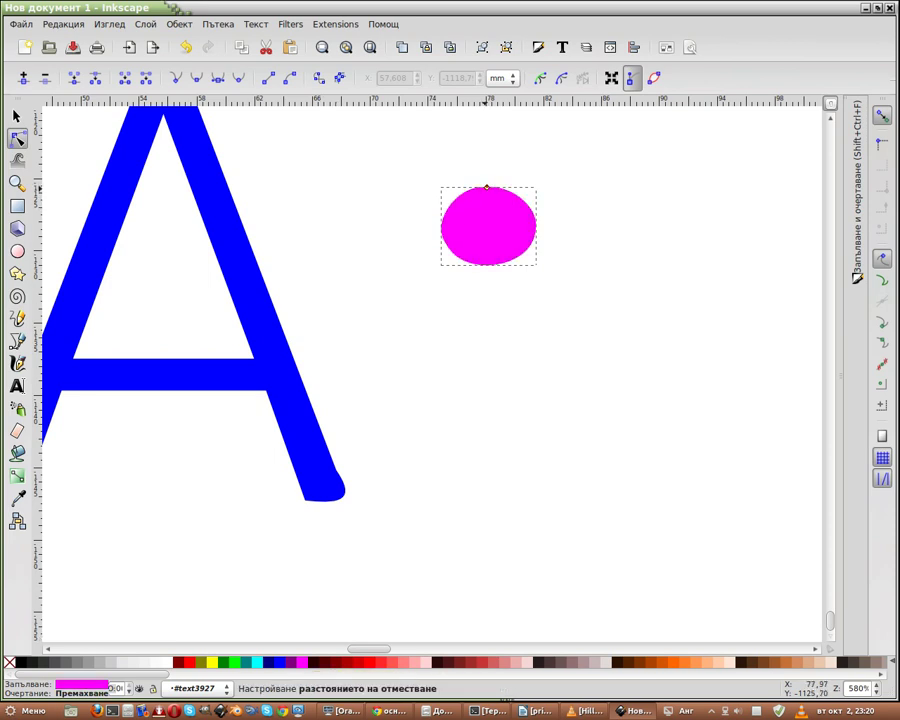
{"action": "left_click_drag", "start_coordinate": [487, 187], "coordinate": [493, 154]}
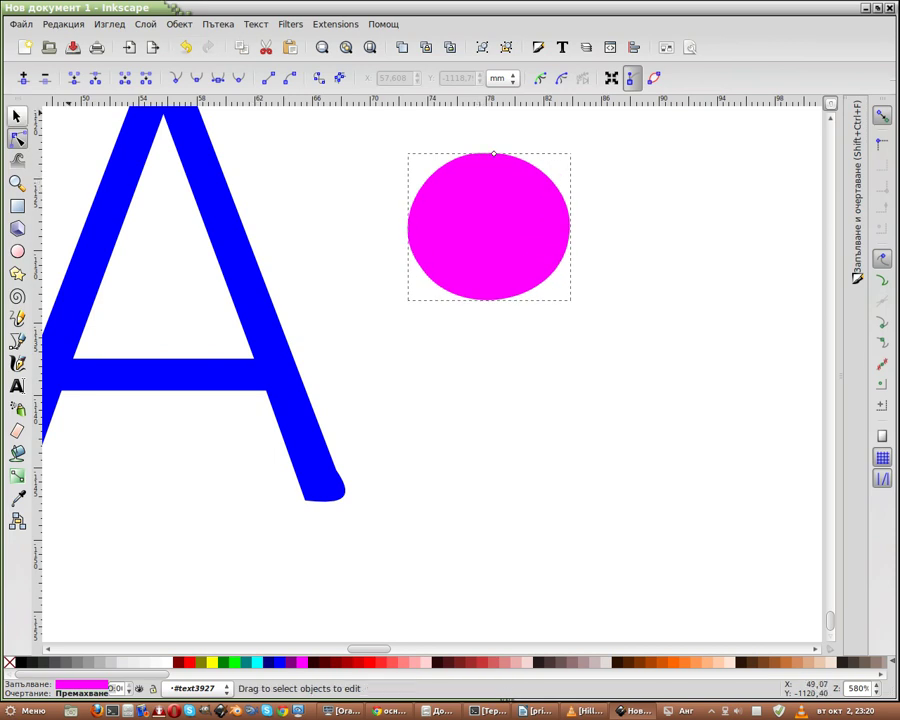
{"action": "left_click", "coordinate": [16, 116]}
{"action": "scroll", "coordinate": [430, 400], "scroll_direction": "down", "scroll_amount": 3}
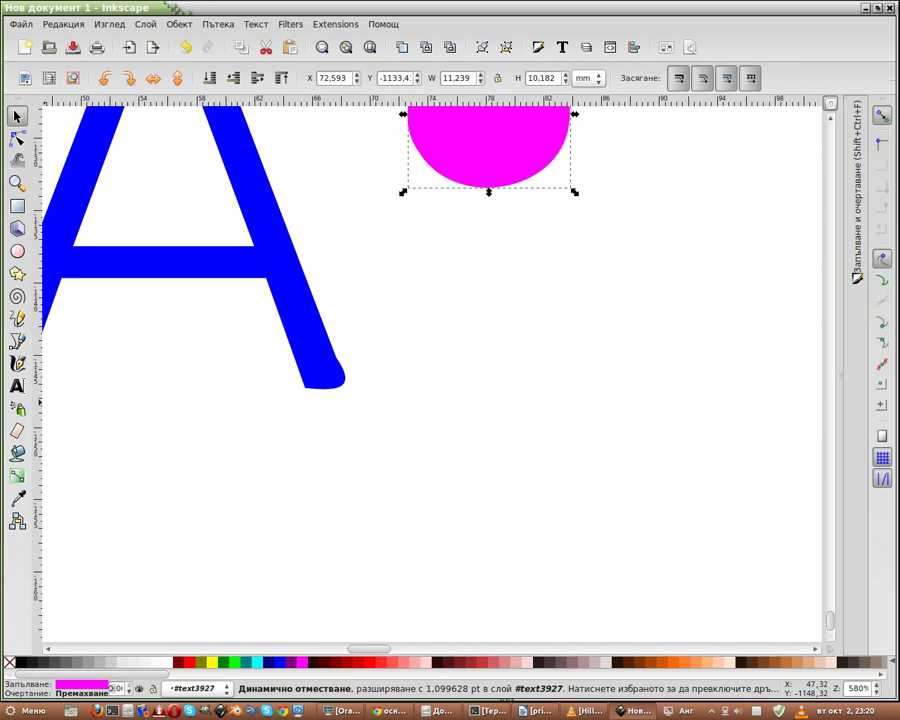
Step: Draw a rectangle below the ellipse and drag its corner-radius handle to make the corners square
{"action": "left_click", "coordinate": [17, 206]}
{"action": "mouse_move", "coordinate": [476, 325]}
{"action": "left_mouse_down"}
{"action": "mouse_move", "coordinate": [489, 346]}
{"action": "mouse_move", "coordinate": [652, 467]}
{"action": "left_mouse_up"}
{"action": "left_click_drag", "start_coordinate": [652, 396], "coordinate": [652, 324]}
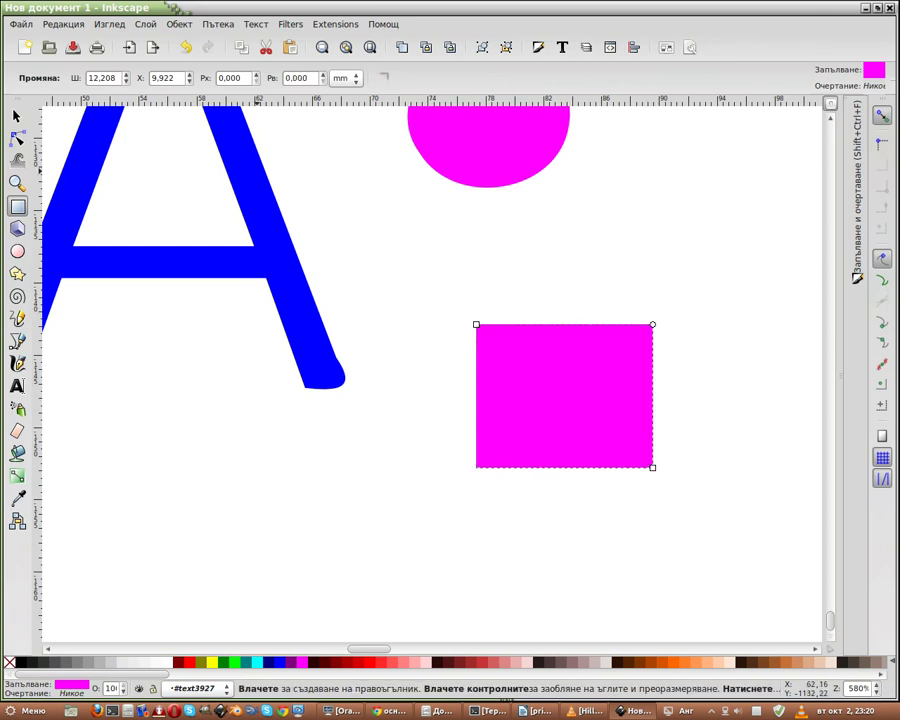
{"action": "key", "text": "s"}
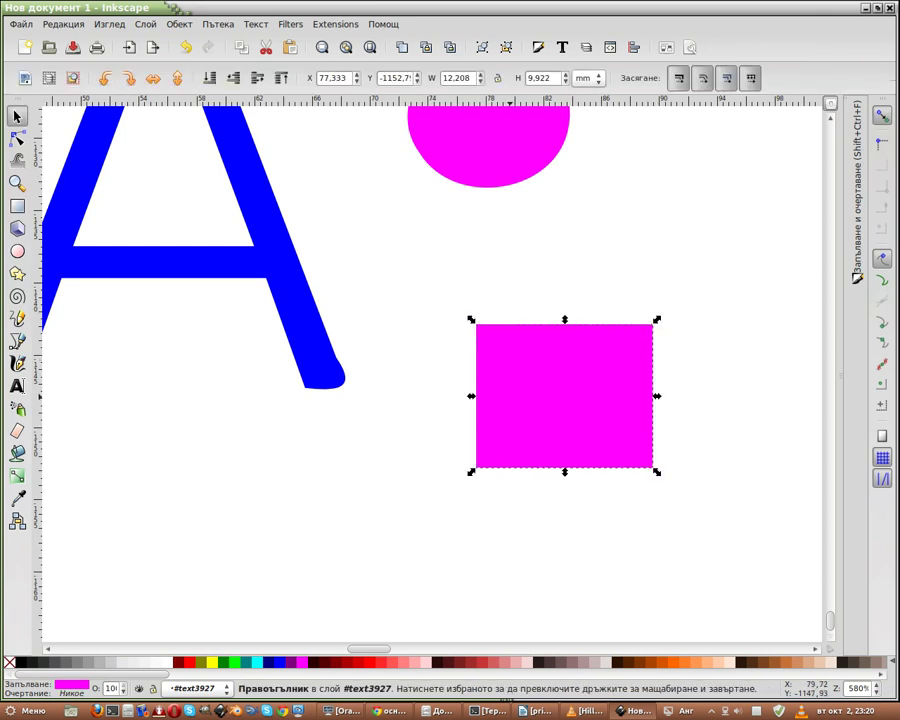
{"action": "key", "text": "s"}
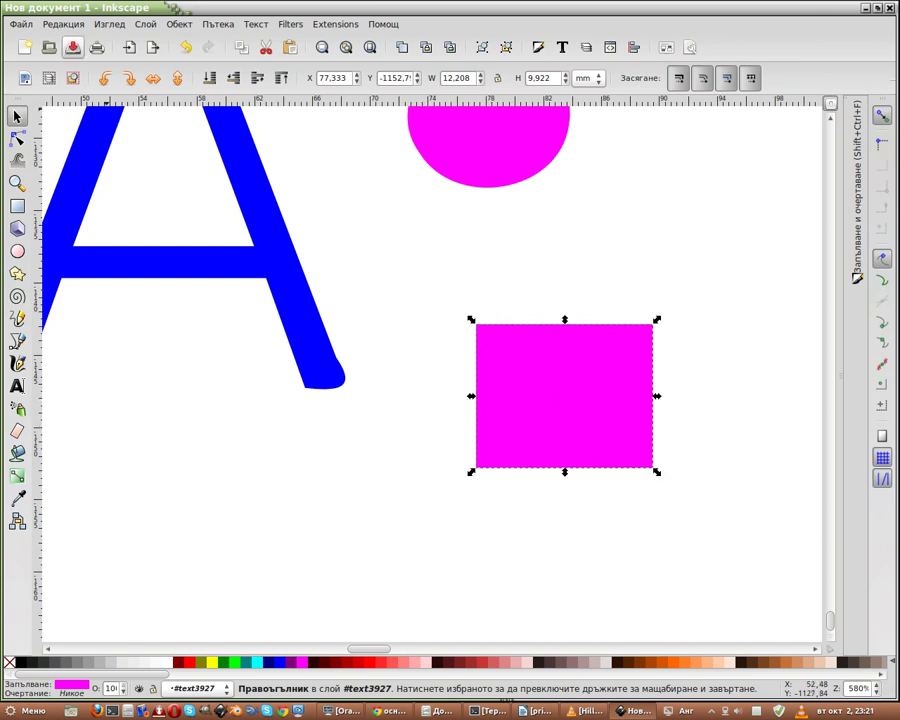
Step: Duplicate the rectangle, shrink the copy about its centre, fill it dark red, then select both
{"action": "left_click", "coordinate": [60, 24]}
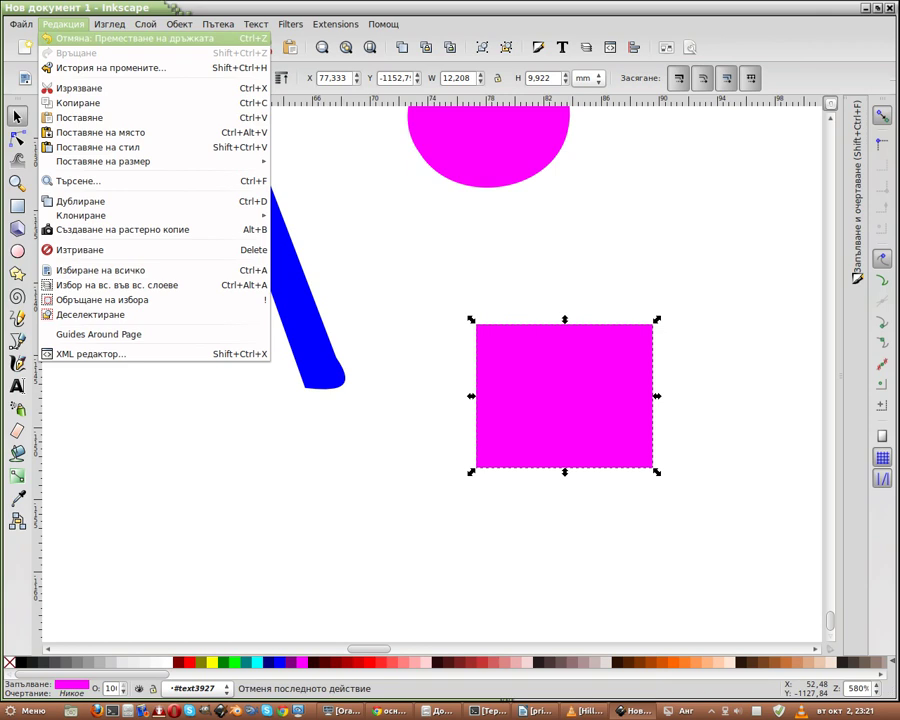
{"action": "left_click", "coordinate": [80, 201]}
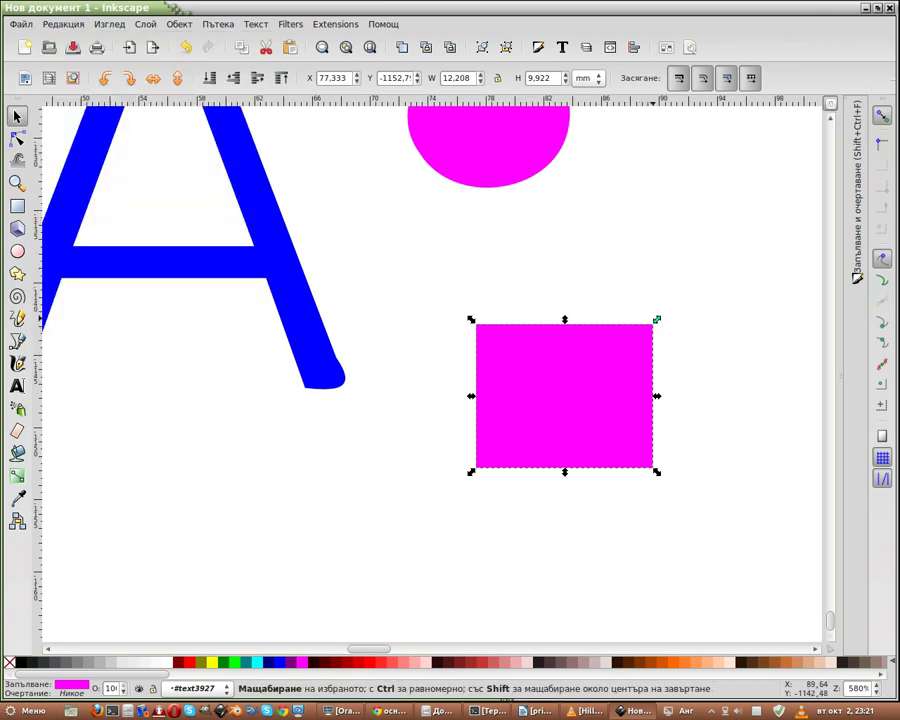
{"action": "left_click_drag", "start_coordinate": [657, 319], "coordinate": [640, 333]}
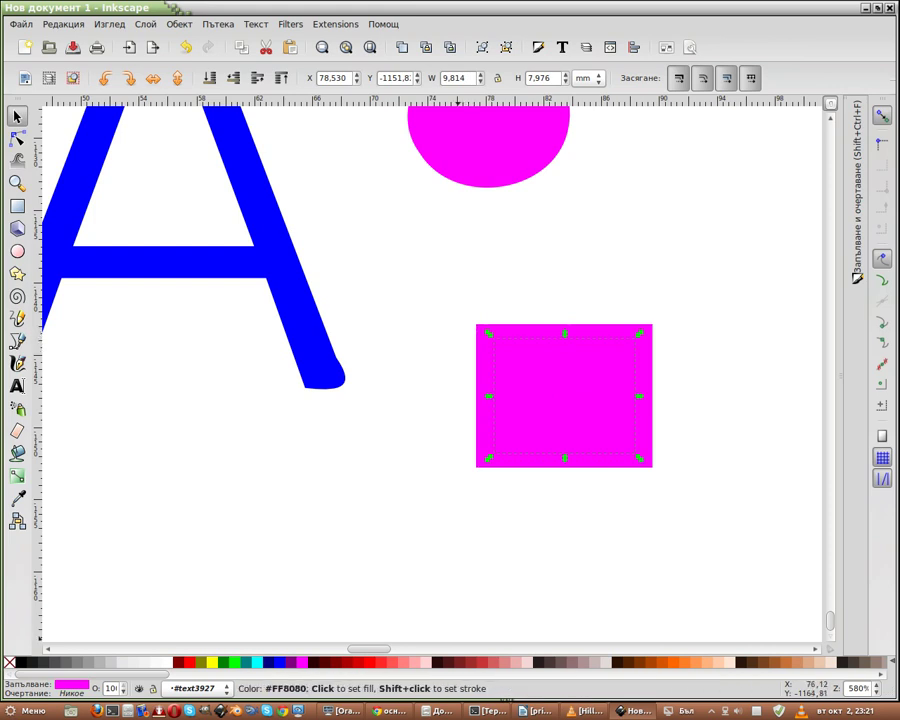
{"action": "left_click", "coordinate": [409, 662]}
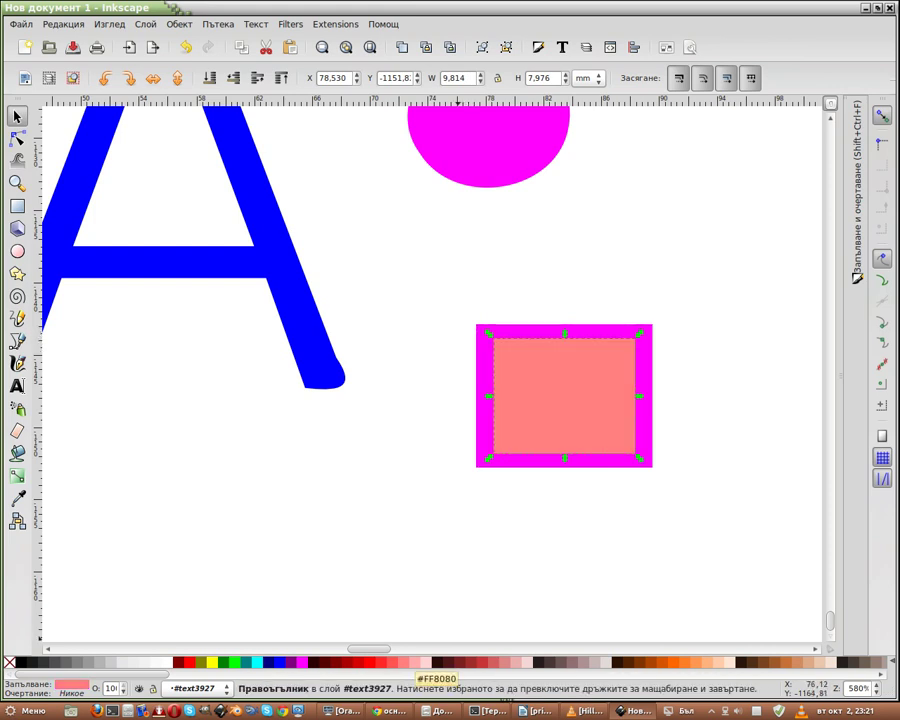
{"action": "left_click", "coordinate": [363, 662]}
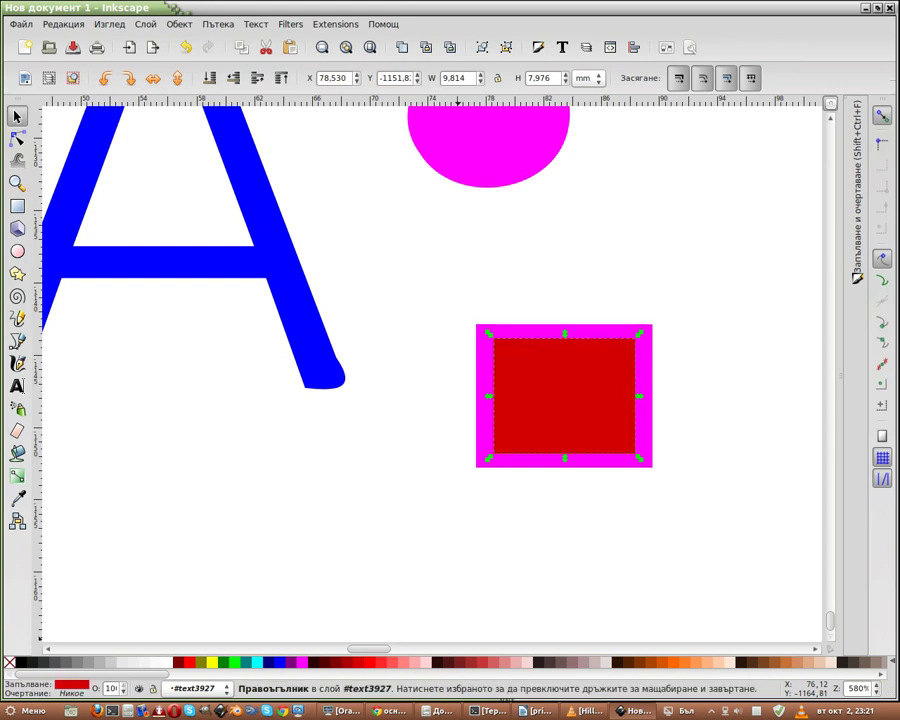
{"action": "key", "text": "Escape"}
{"action": "left_click_drag", "start_coordinate": [455, 267], "coordinate": [703, 540]}
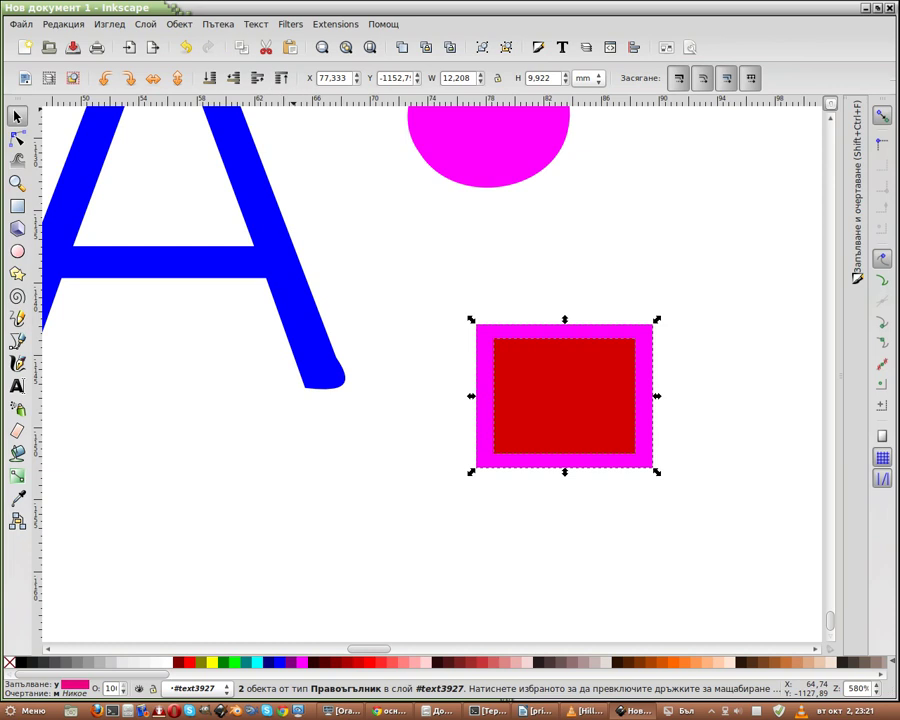
{"action": "left_click", "coordinate": [217, 24]}
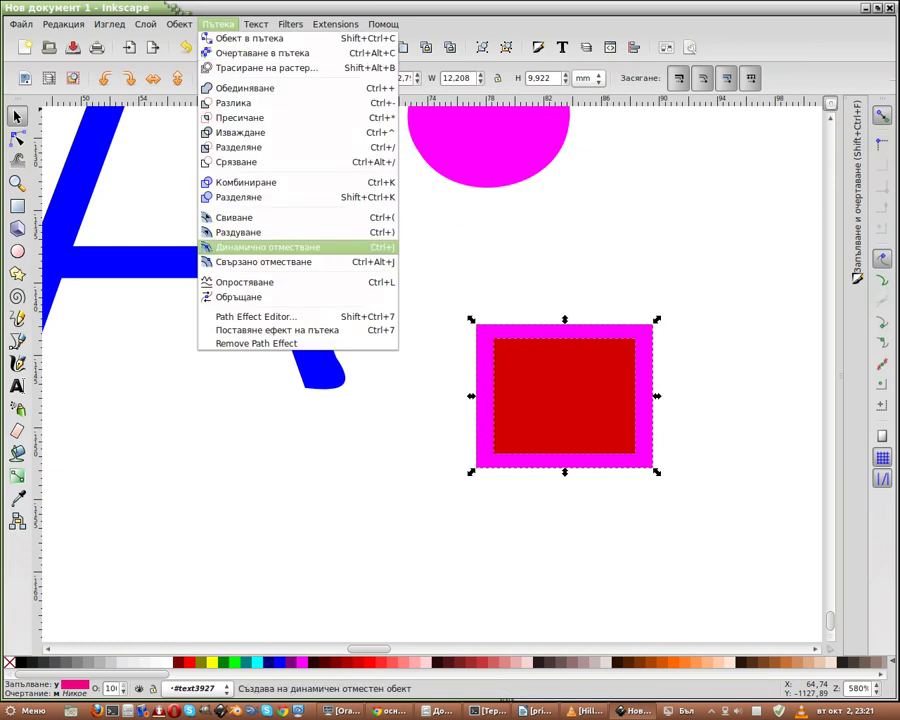
{"action": "left_click", "coordinate": [240, 297]}
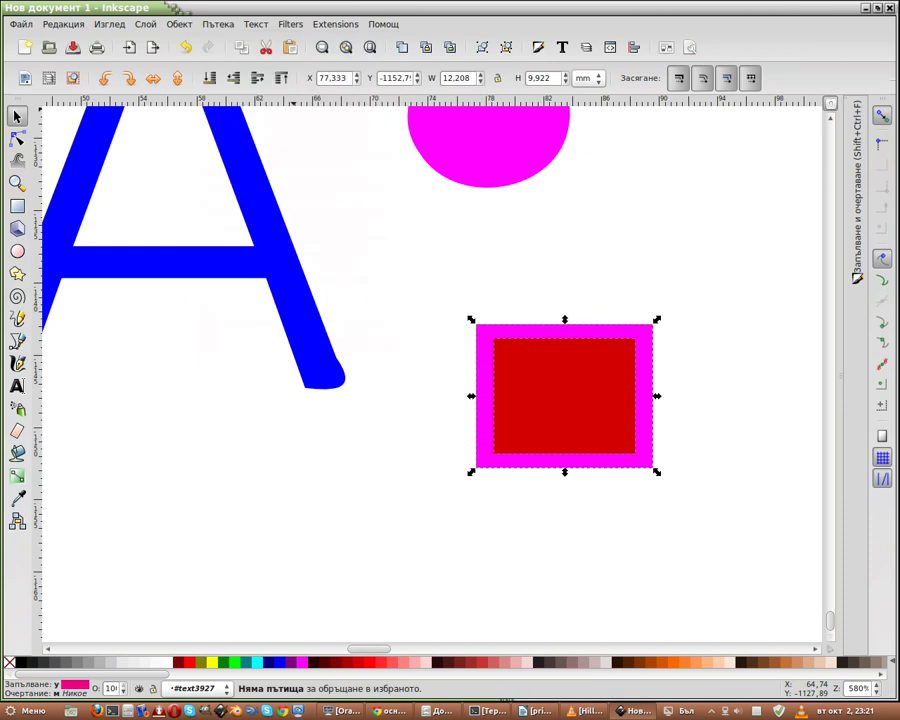
{"action": "left_click", "coordinate": [217, 24]}
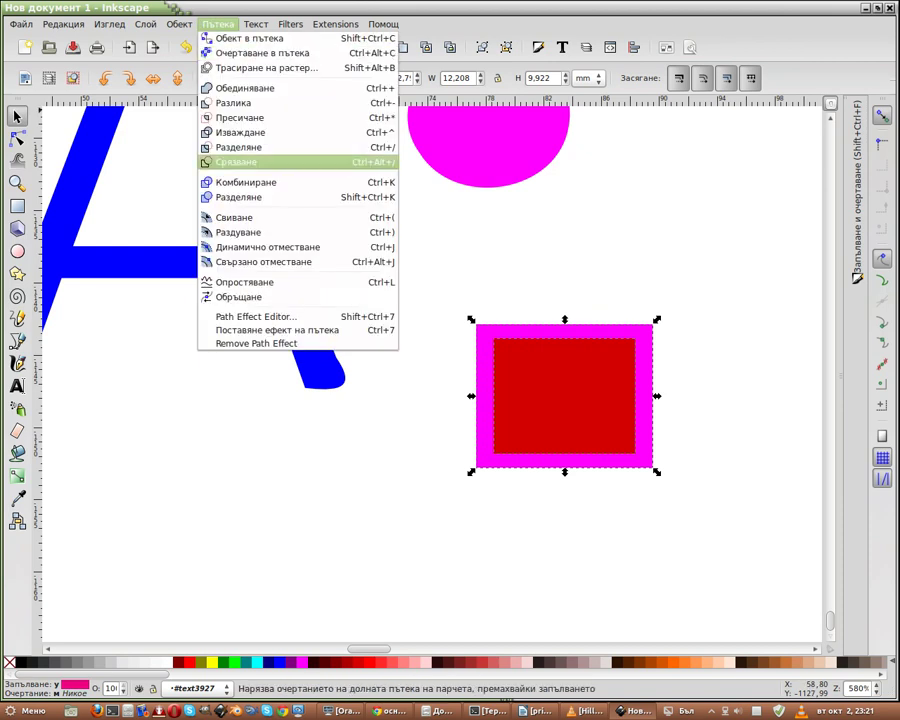
{"action": "left_click", "coordinate": [244, 282]}
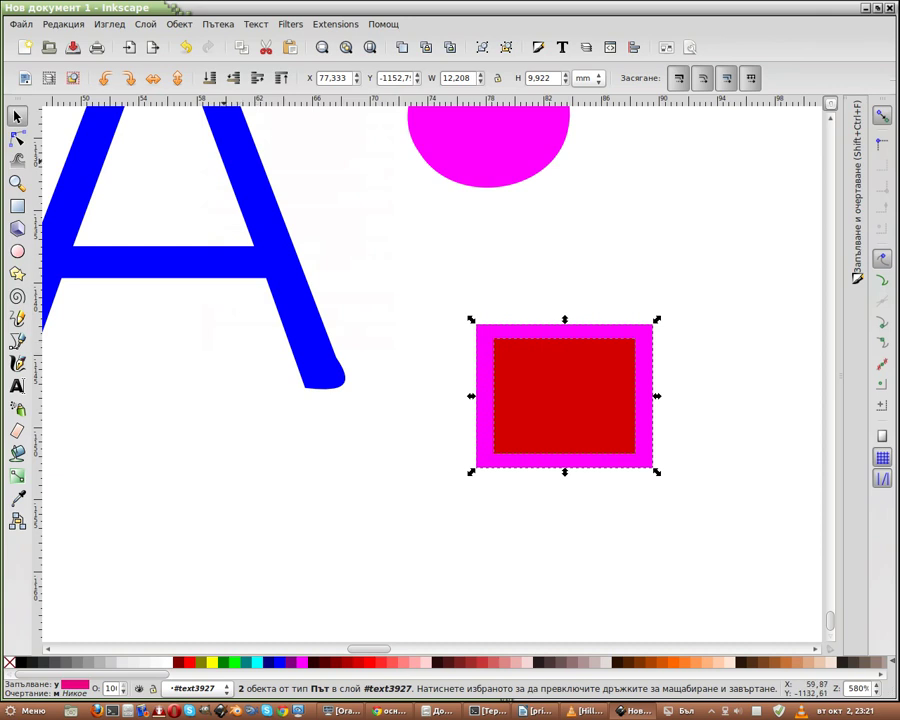
{"action": "left_click", "coordinate": [217, 24]}
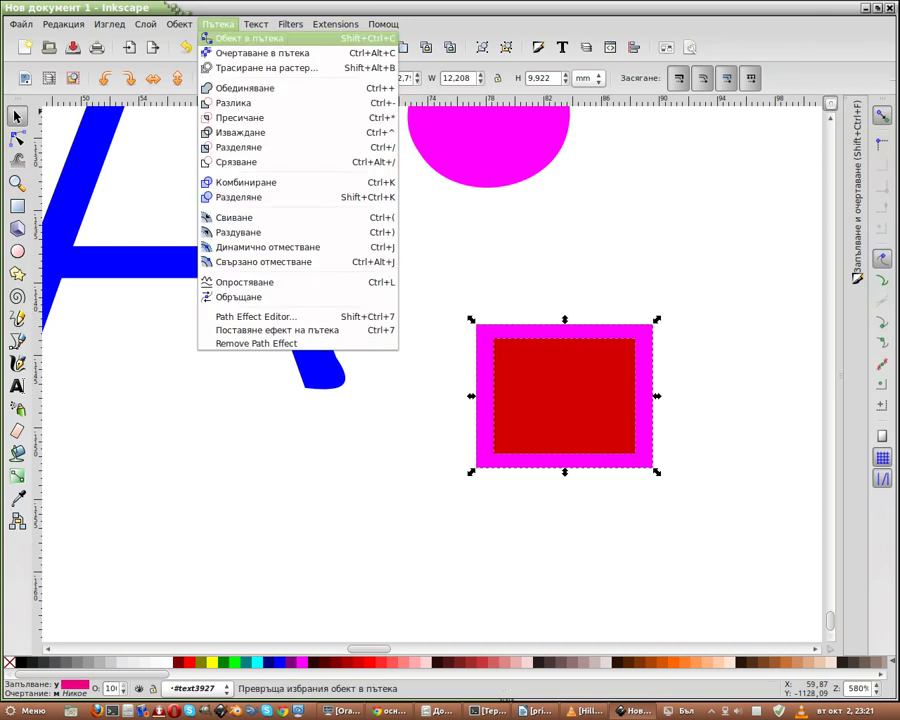
{"action": "left_click", "coordinate": [249, 38]}
{"action": "left_click", "coordinate": [217, 24]}
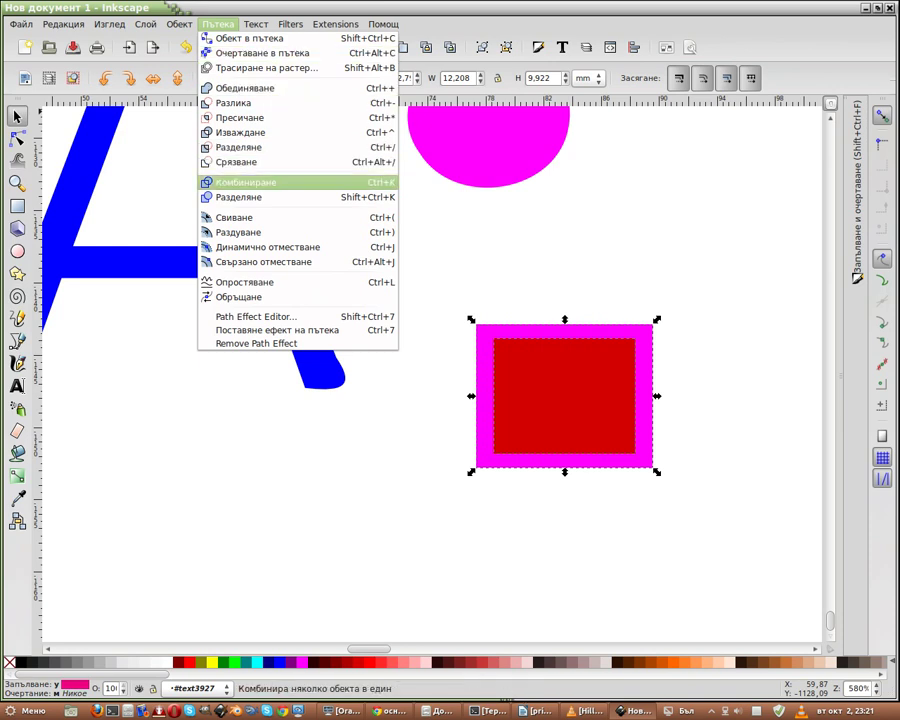
{"action": "left_click", "coordinate": [245, 182]}
{"action": "left_click", "coordinate": [570, 450]}
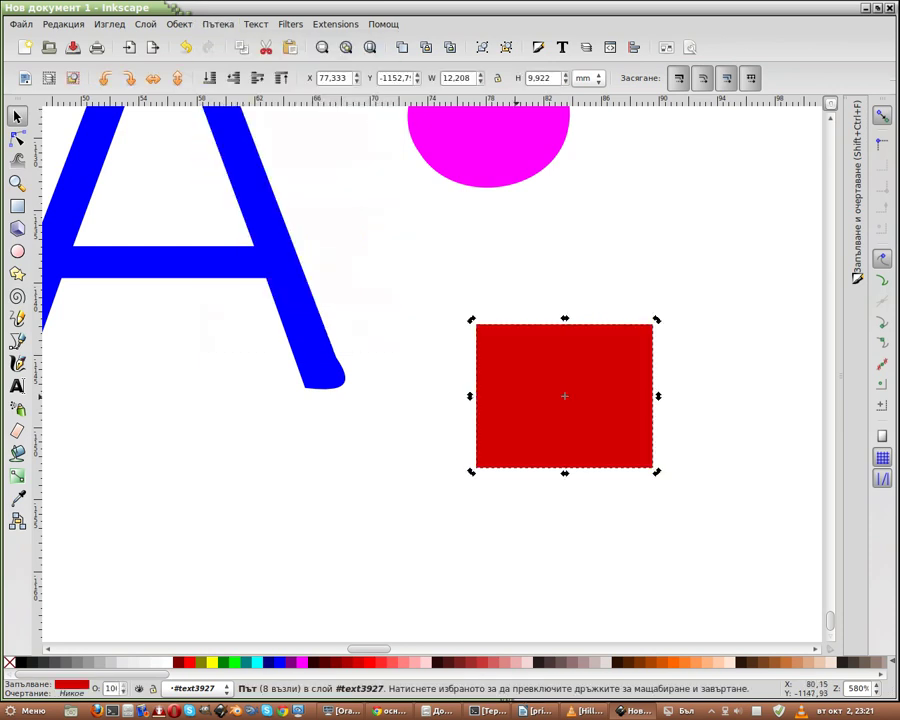
{"action": "left_click_drag", "start_coordinate": [570, 450], "coordinate": [505, 412]}
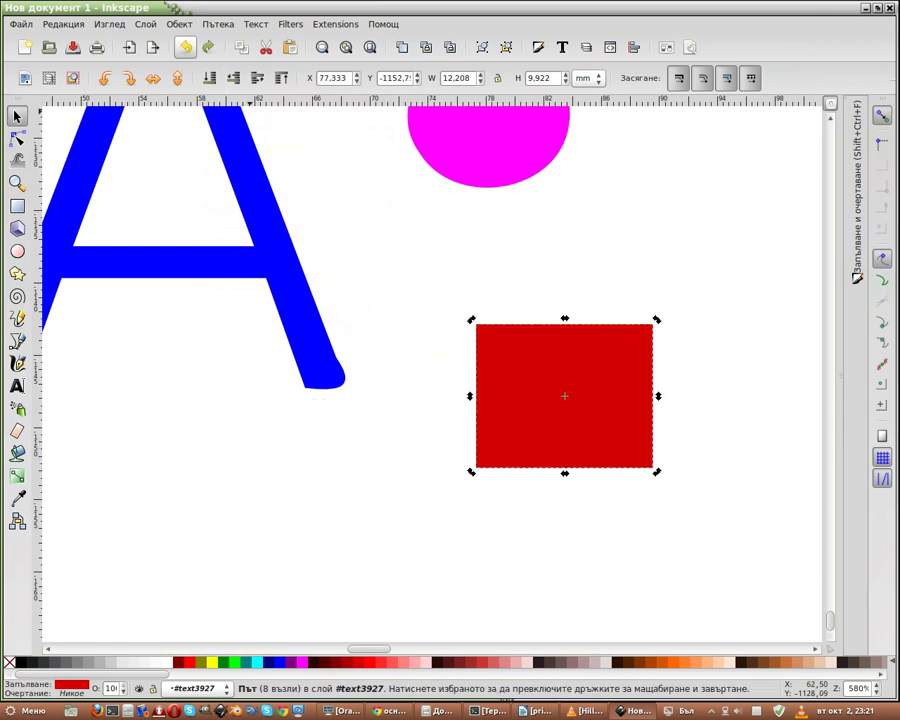
{"action": "left_click", "coordinate": [185, 47]}
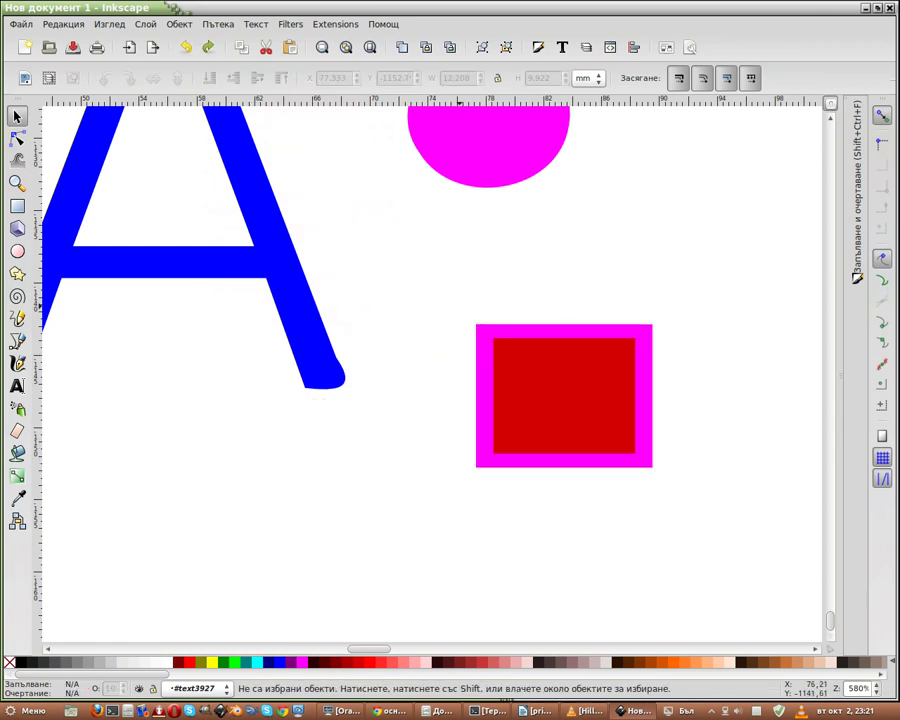
{"action": "left_click_drag", "start_coordinate": [438, 300], "coordinate": [740, 547]}
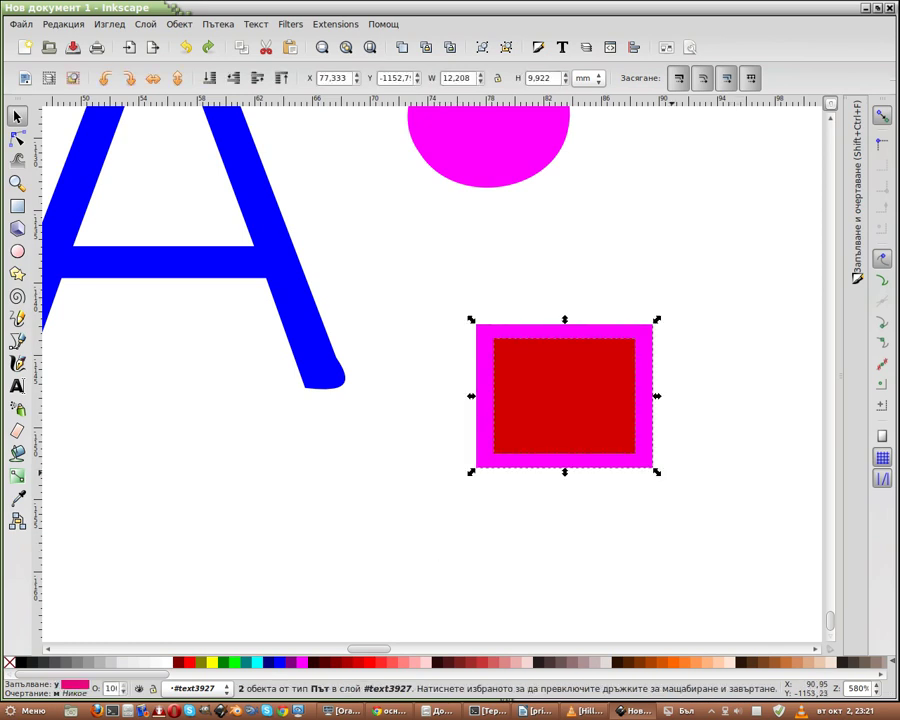
{"action": "left_click", "coordinate": [180, 24]}
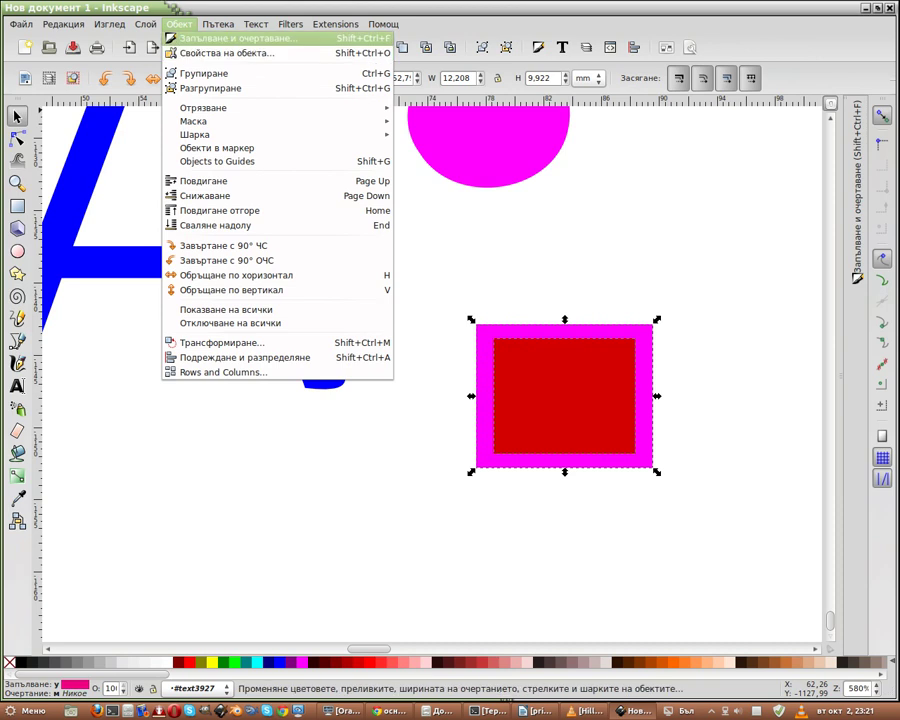
{"action": "mouse_move", "coordinate": [217, 24]}
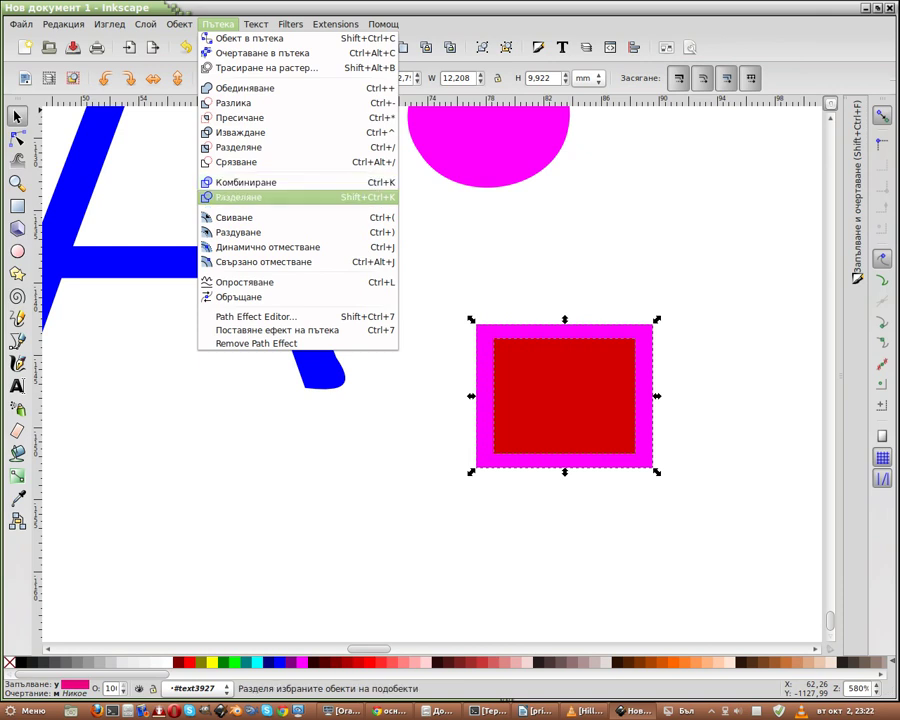
{"action": "left_click", "coordinate": [250, 197]}
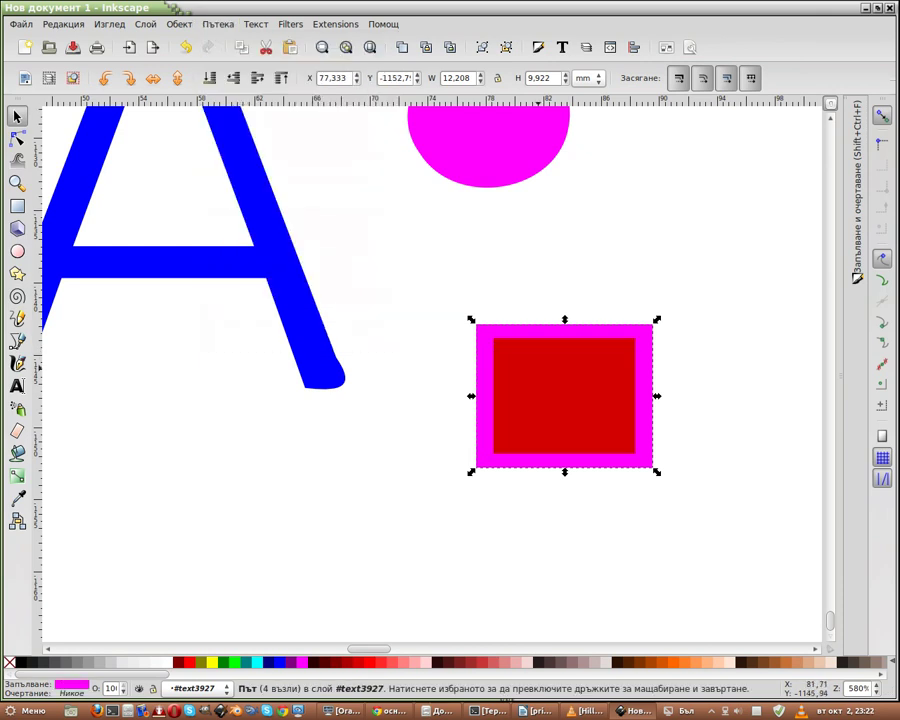
{"action": "left_click", "coordinate": [565, 395]}
{"action": "left_click_drag", "start_coordinate": [565, 395], "coordinate": [350, 443]}
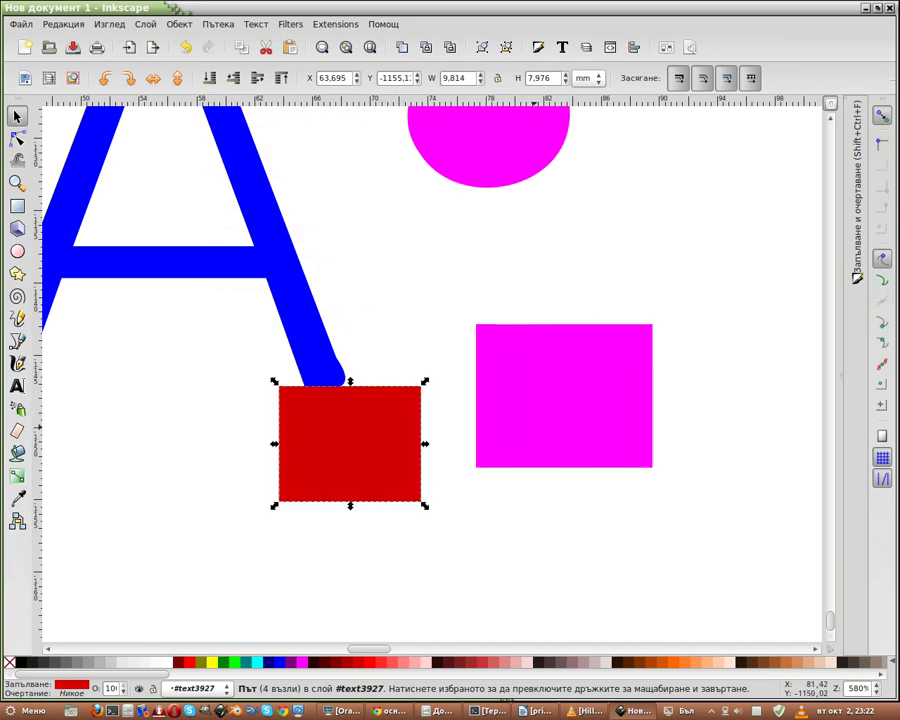
{"action": "left_click", "coordinate": [570, 440]}
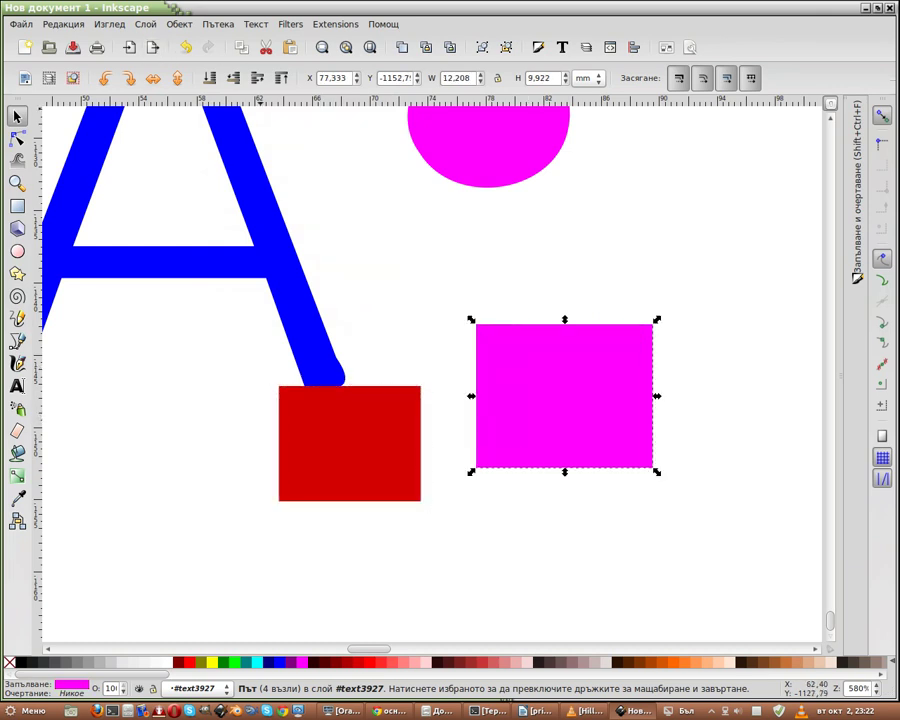
{"action": "left_click", "coordinate": [185, 47]}
{"action": "left_click_drag", "start_coordinate": [430, 285], "coordinate": [678, 514]}
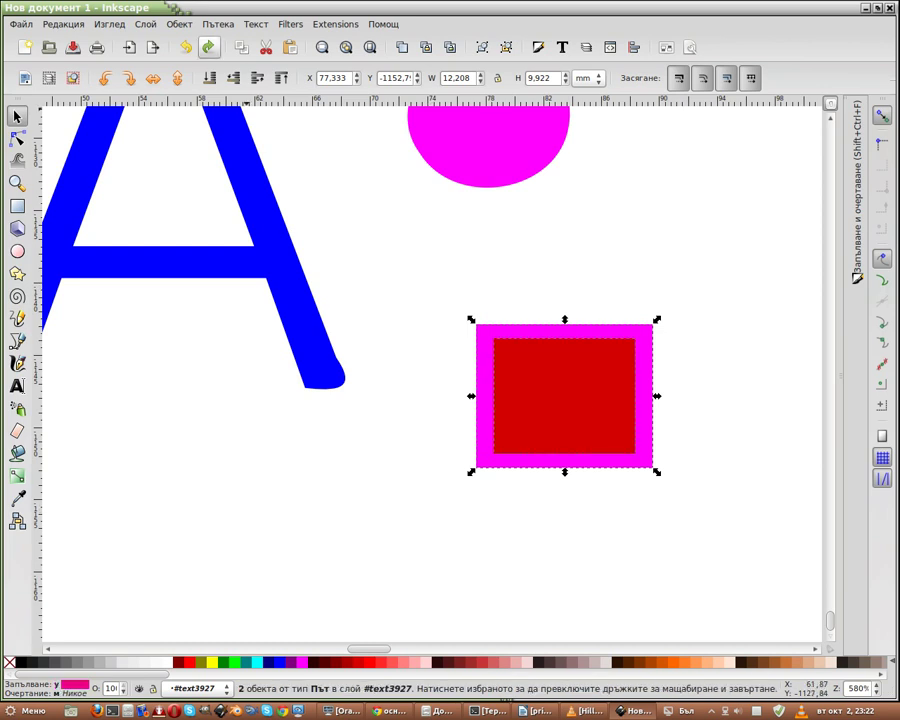
Step: Apply Path > Exclusion to cut the red rectangle out of the magenta one
{"action": "left_click", "coordinate": [179, 24]}
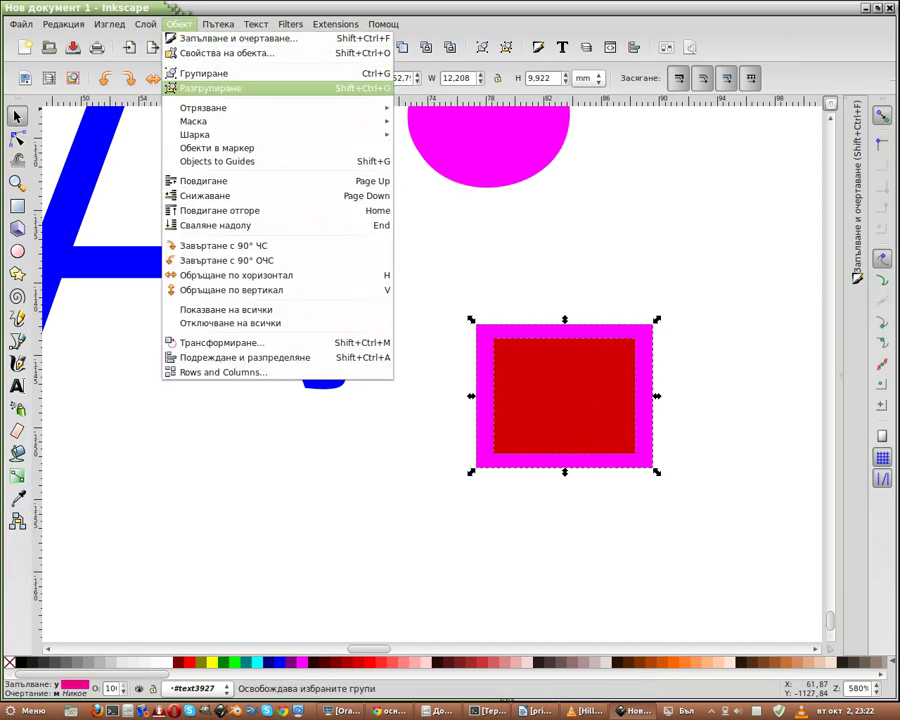
{"action": "left_click", "coordinate": [210, 88]}
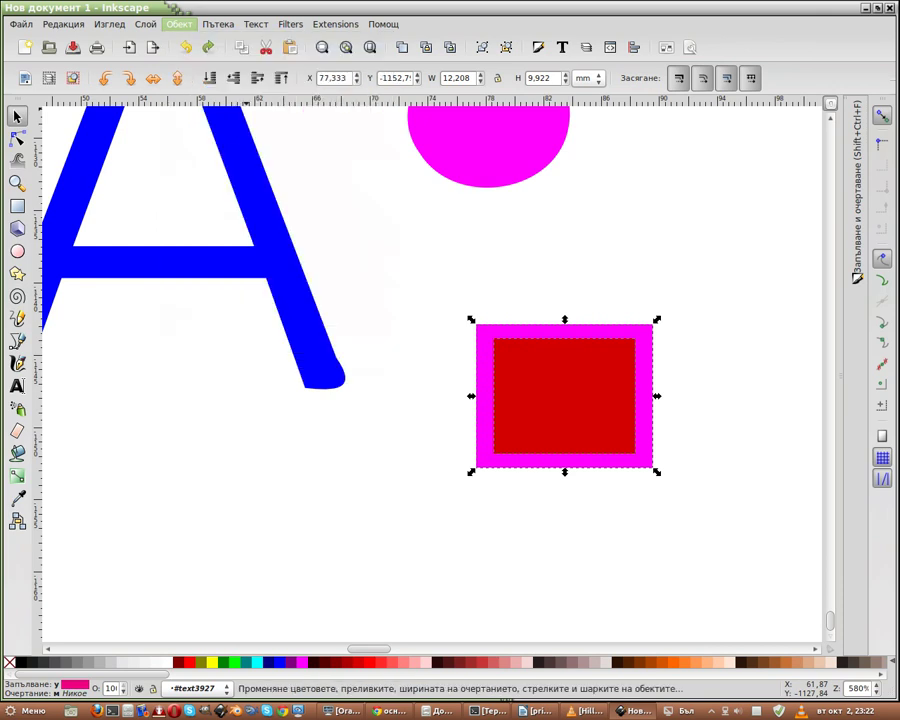
{"action": "left_click", "coordinate": [217, 24]}
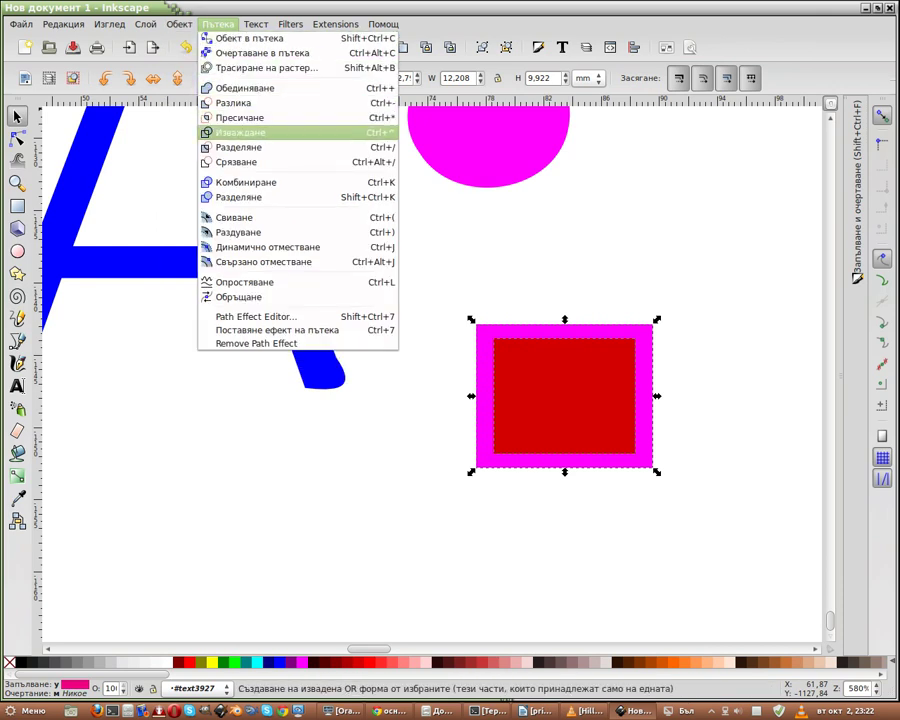
{"action": "left_click", "coordinate": [240, 132]}
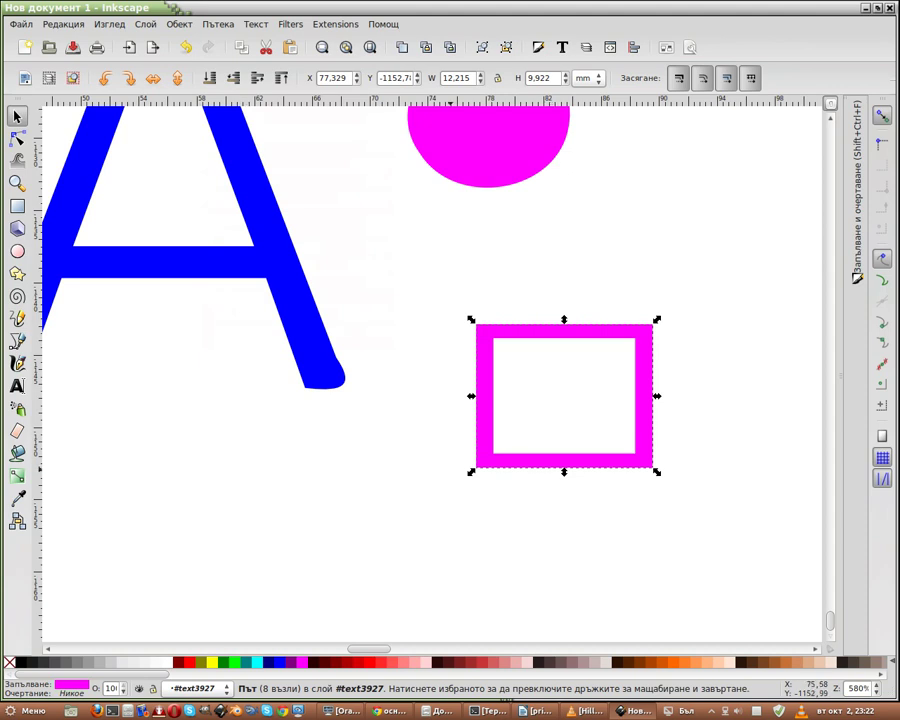
Step: Move the hollow magenta frame up and to the left
{"action": "left_click", "coordinate": [450, 330]}
{"action": "left_click", "coordinate": [521, 330]}
{"action": "left_click_drag", "start_coordinate": [529, 454], "coordinate": [508, 380]}
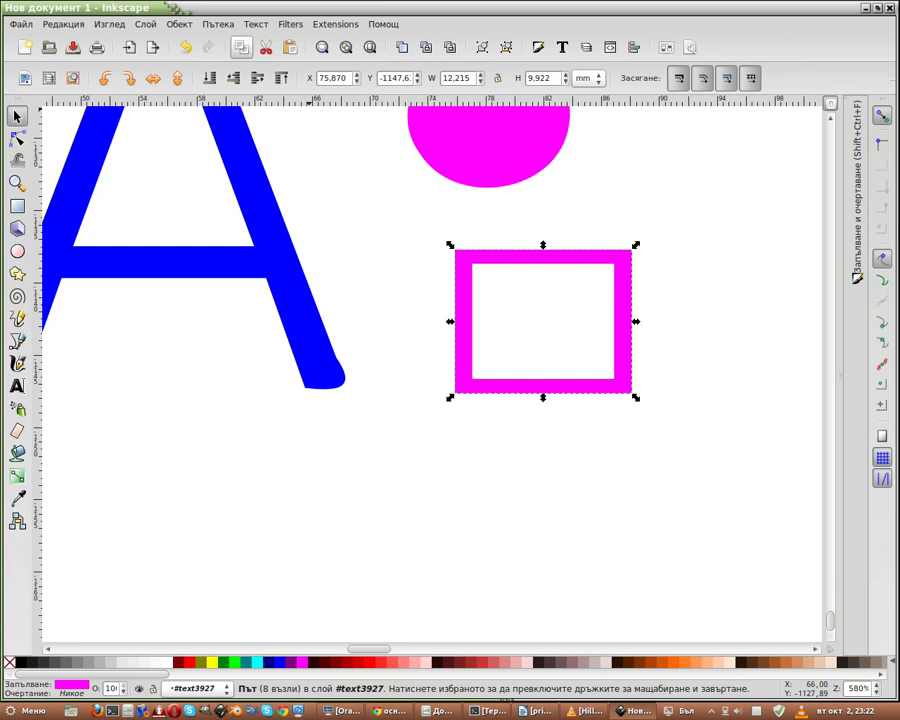
{"action": "left_click", "coordinate": [217, 24]}
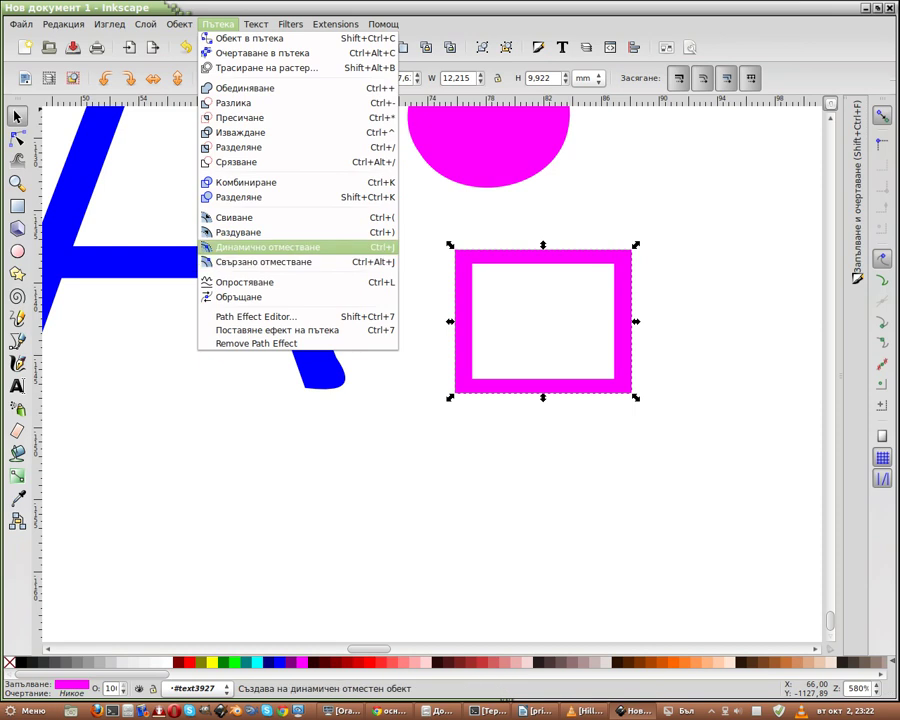
Step: Convert the frame to a dynamic offset and drag its handle to tune the frame thickness
{"action": "left_click", "coordinate": [262, 247]}
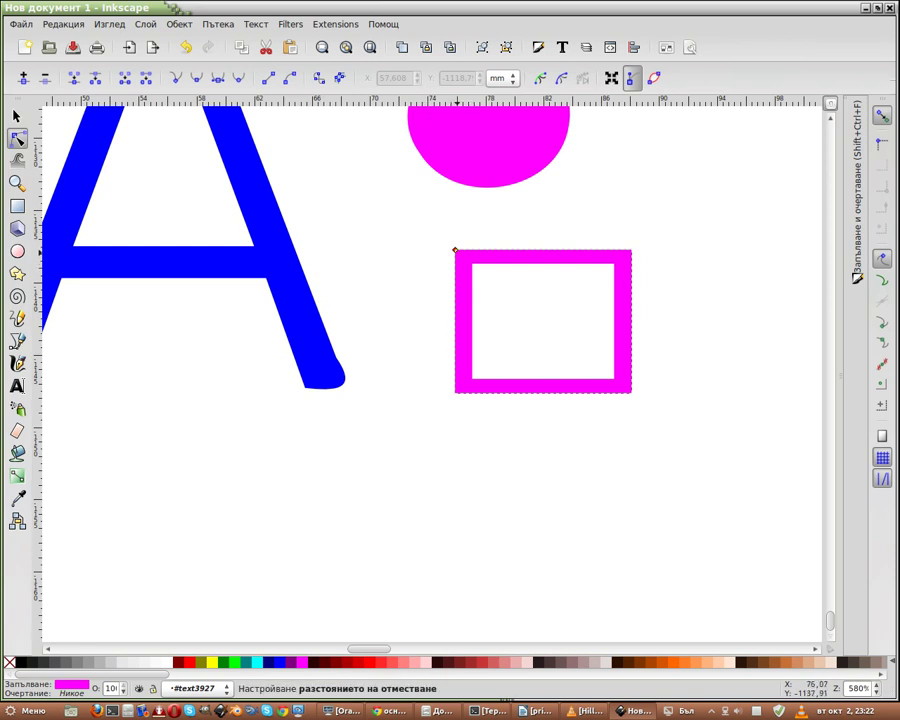
{"action": "left_click_drag", "start_coordinate": [455, 250], "coordinate": [453, 246]}
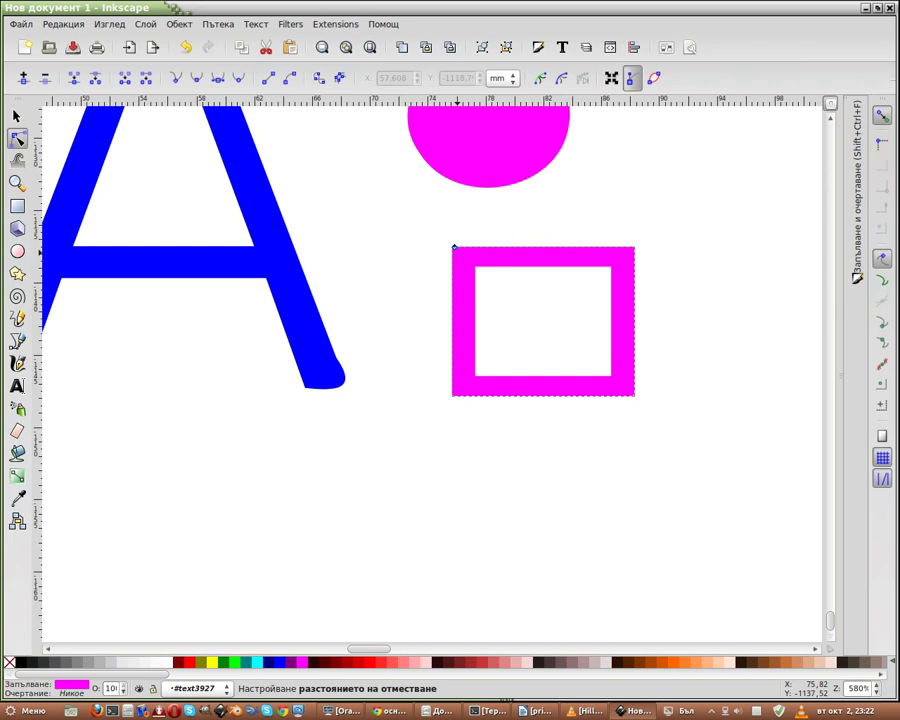
{"action": "left_click_drag", "start_coordinate": [455, 247], "coordinate": [430, 211]}
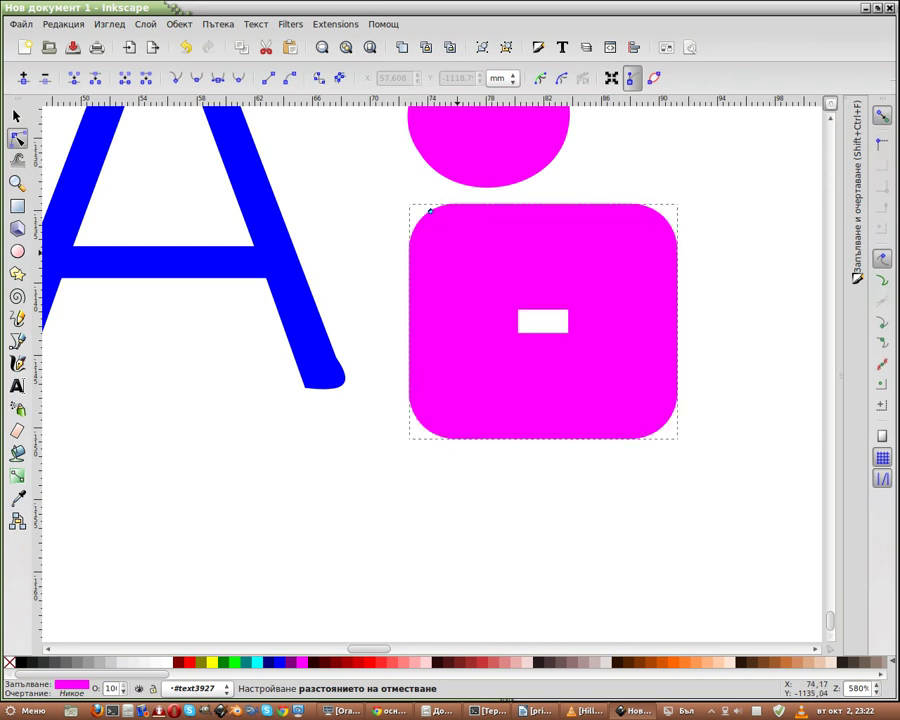
{"action": "left_click_drag", "start_coordinate": [430, 211], "coordinate": [436, 236]}
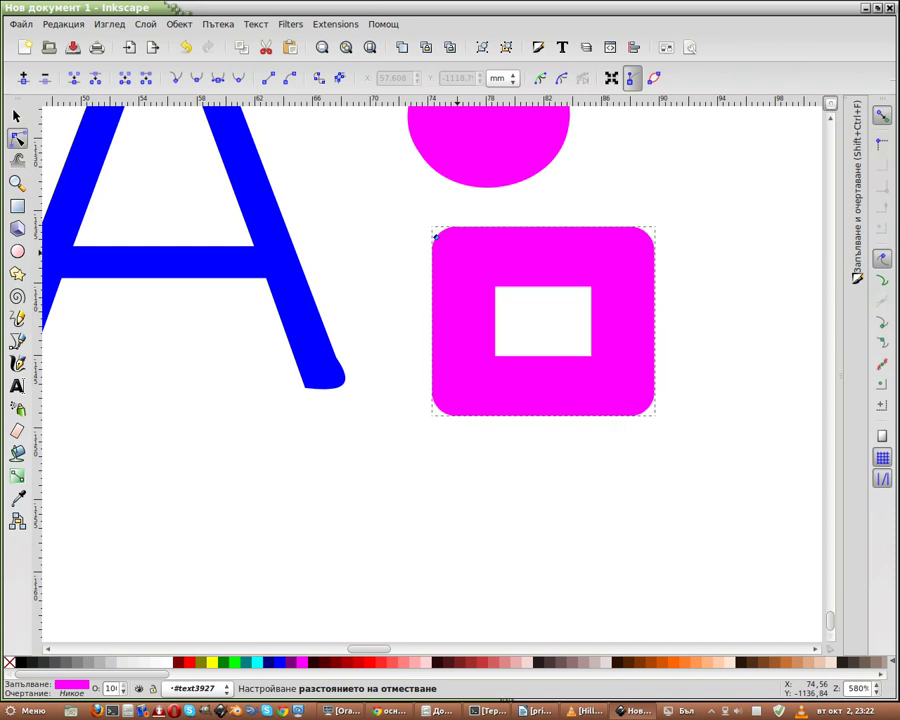
{"action": "left_click_drag", "start_coordinate": [436, 237], "coordinate": [459, 273]}
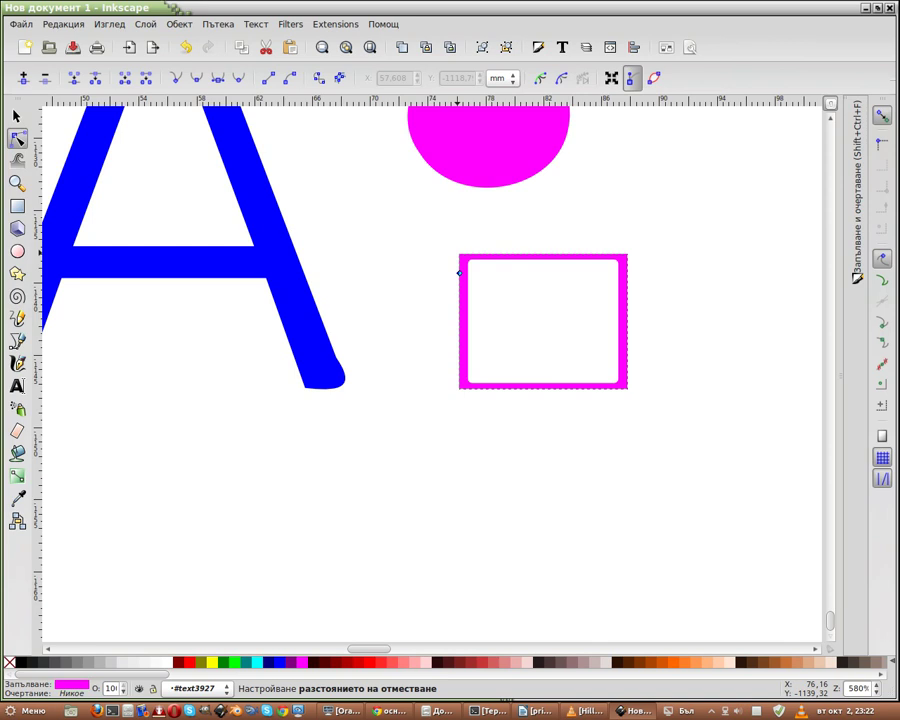
{"action": "left_click_drag", "start_coordinate": [459, 272], "coordinate": [452, 262]}
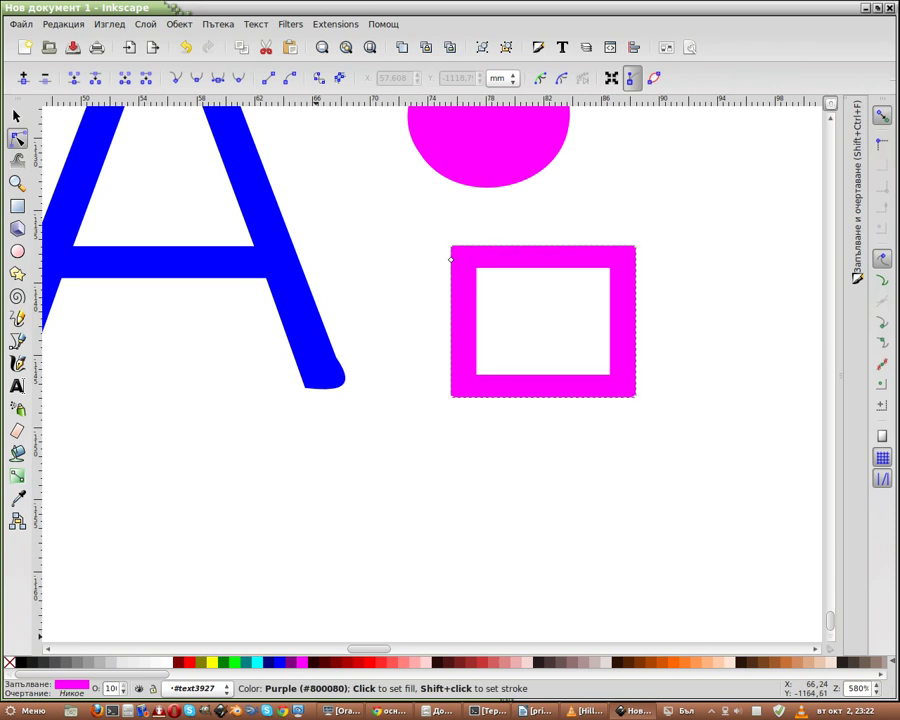
Step: Try purple then blue fills and widen the blue frame slightly
{"action": "left_click", "coordinate": [291, 662]}
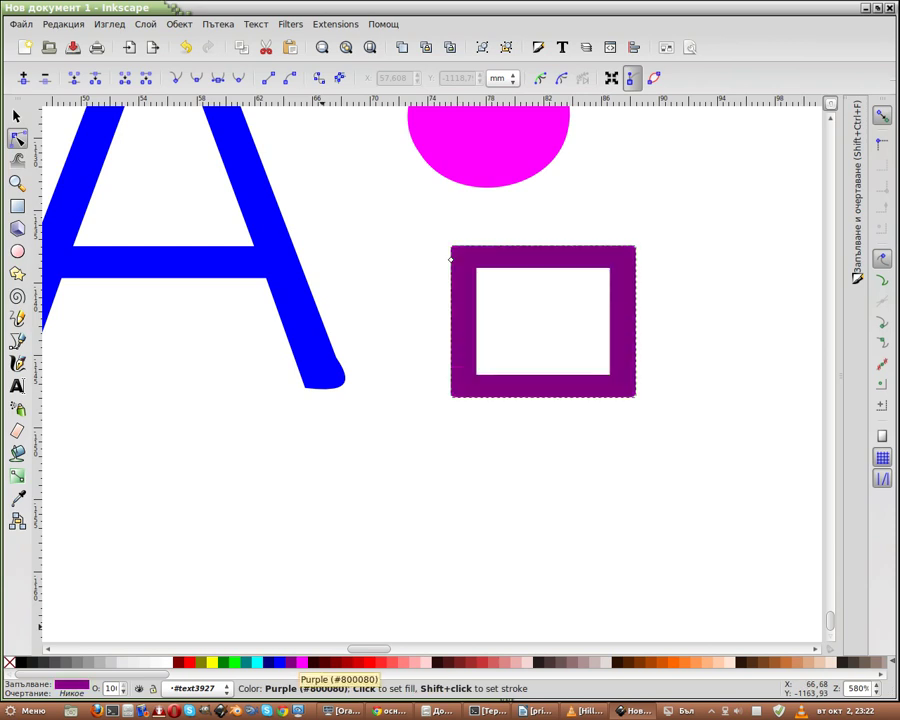
{"action": "left_click", "coordinate": [282, 662]}
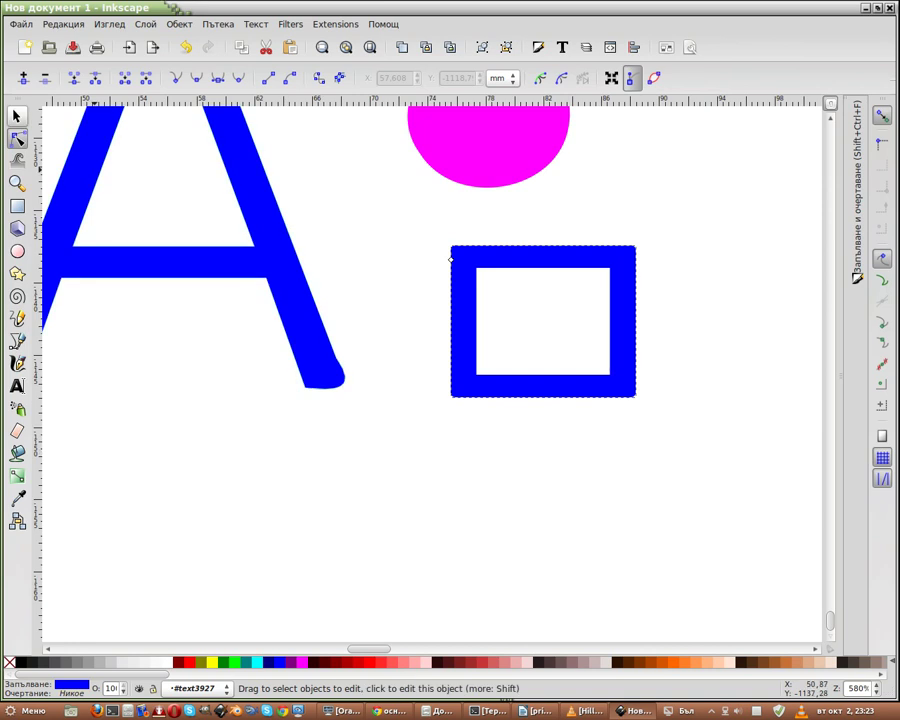
{"action": "key", "text": "s"}
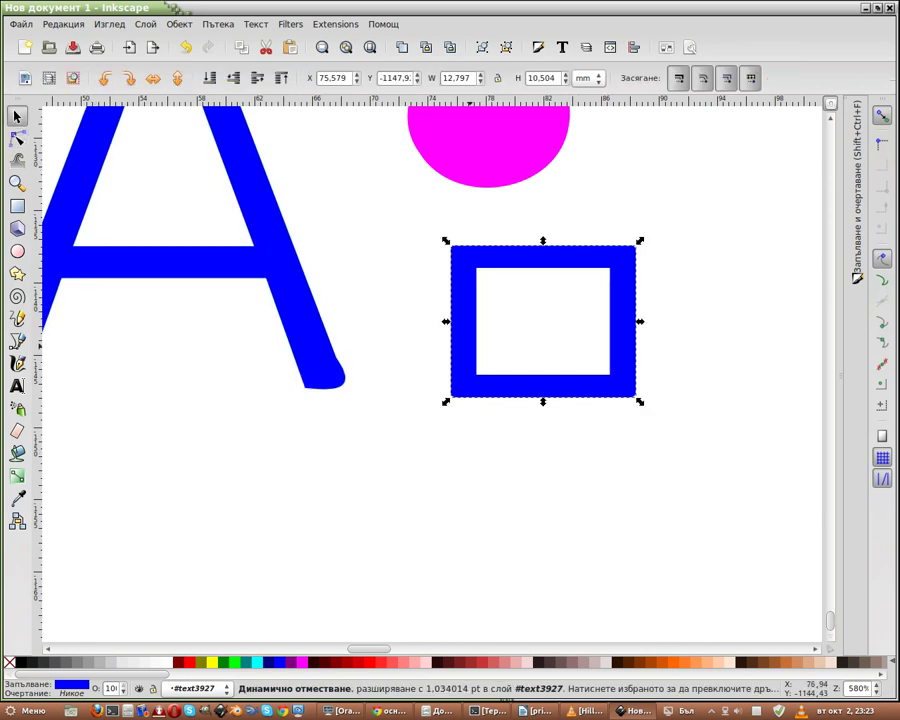
{"action": "key", "text": "n"}
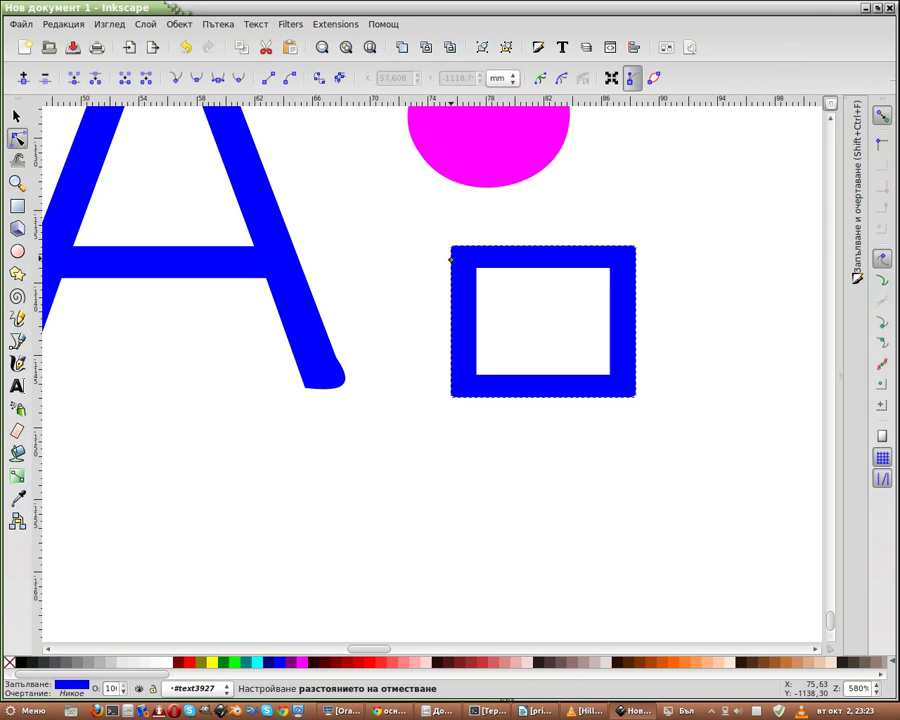
{"action": "mouse_move", "coordinate": [451, 260]}
{"action": "left_mouse_down"}
{"action": "mouse_move", "coordinate": [443, 246]}
{"action": "mouse_move", "coordinate": [461, 269]}
{"action": "left_mouse_up"}
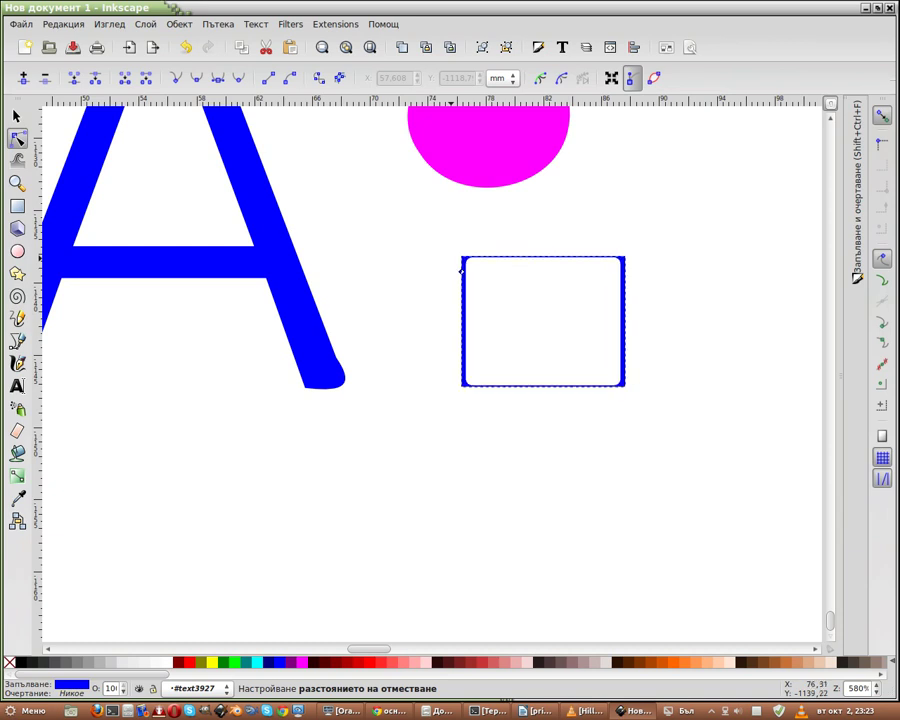
{"action": "left_click_drag", "start_coordinate": [461, 270], "coordinate": [470, 282]}
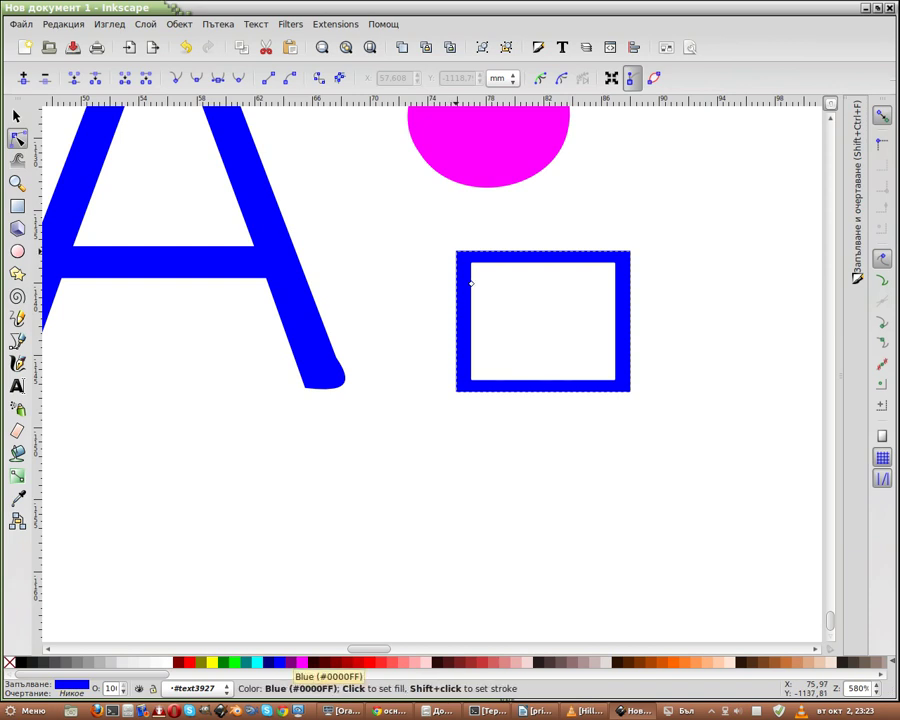
Step: Refill the frame purple and thicken it slightly outward
{"action": "left_click", "coordinate": [291, 662]}
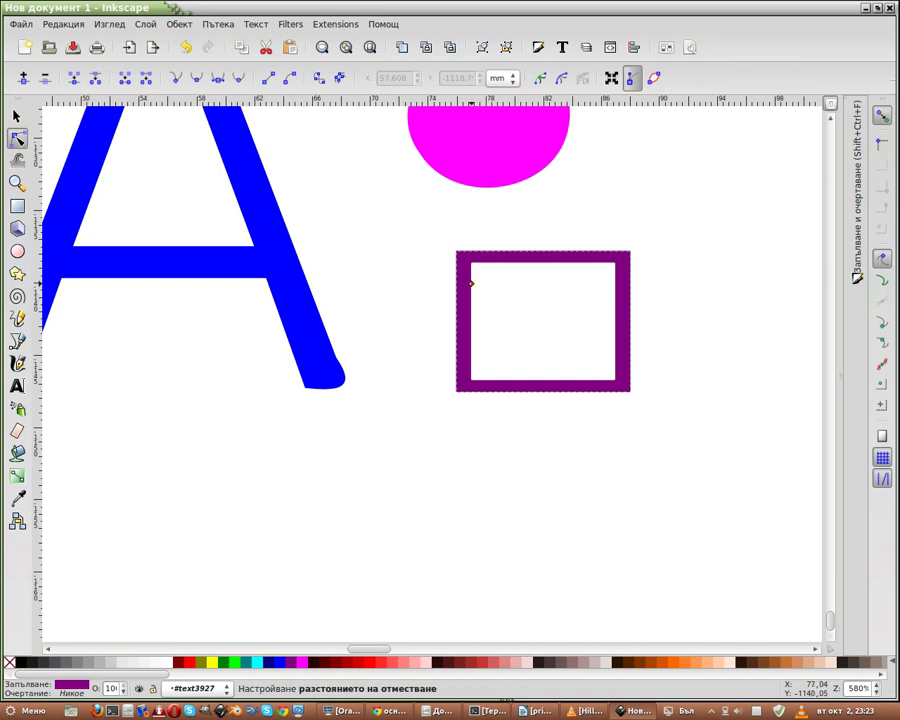
{"action": "left_click_drag", "start_coordinate": [471, 284], "coordinate": [473, 287]}
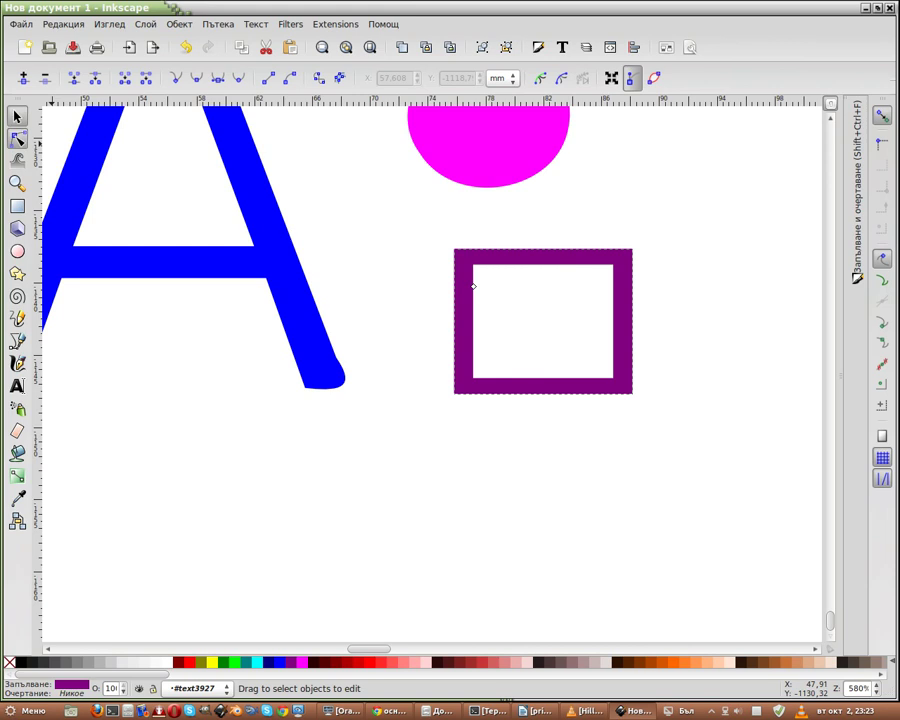
{"action": "key", "text": "s"}
{"action": "scroll", "coordinate": [473, 287], "scroll_direction": "down", "scroll_amount": 2}
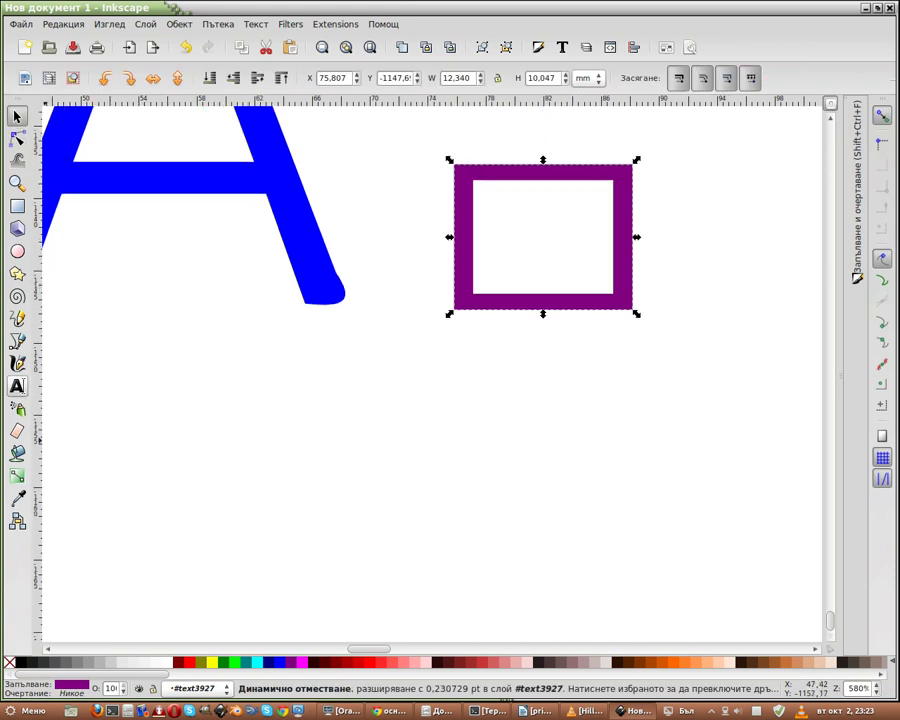
Step: Type a Я on the empty canvas, make it a dynamic offset, and colour it red
{"action": "key", "text": "t"}
{"action": "left_click", "coordinate": [315, 485]}
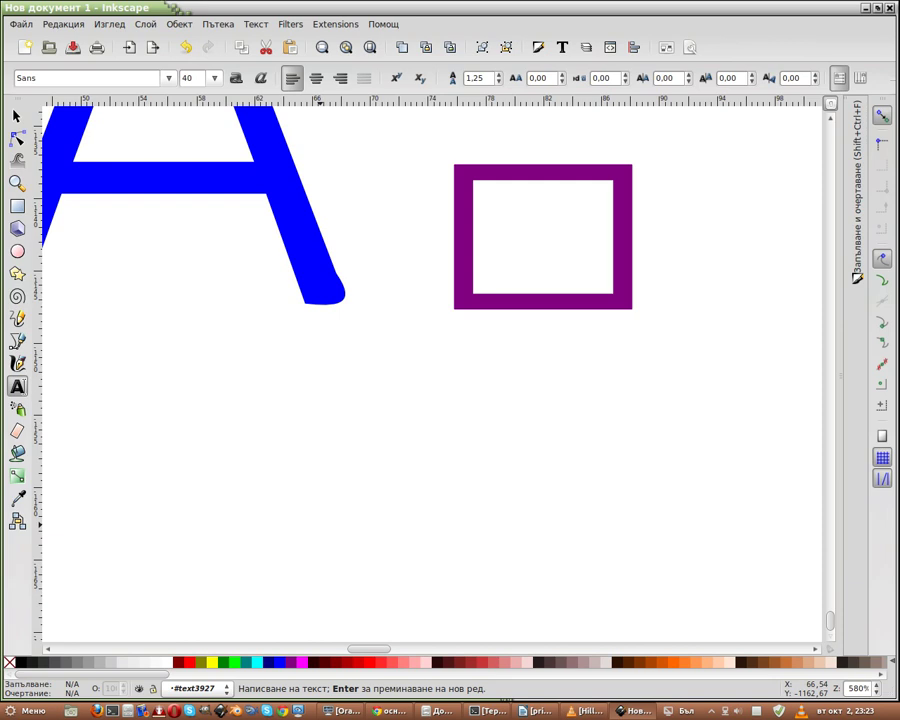
{"action": "type", "text": "Я"}
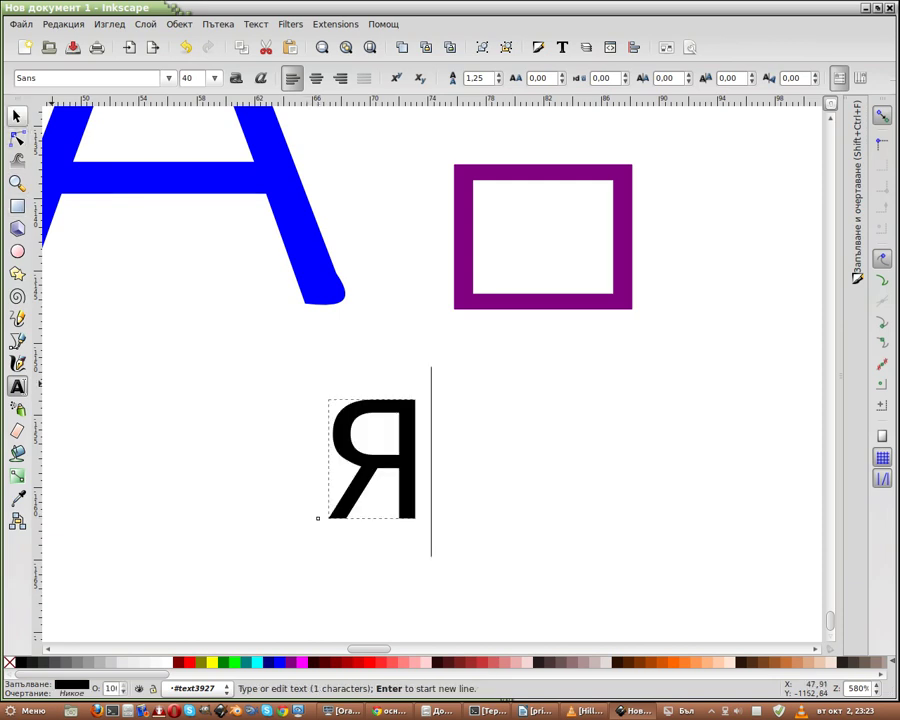
{"action": "left_click", "coordinate": [16, 116]}
{"action": "left_click", "coordinate": [218, 23]}
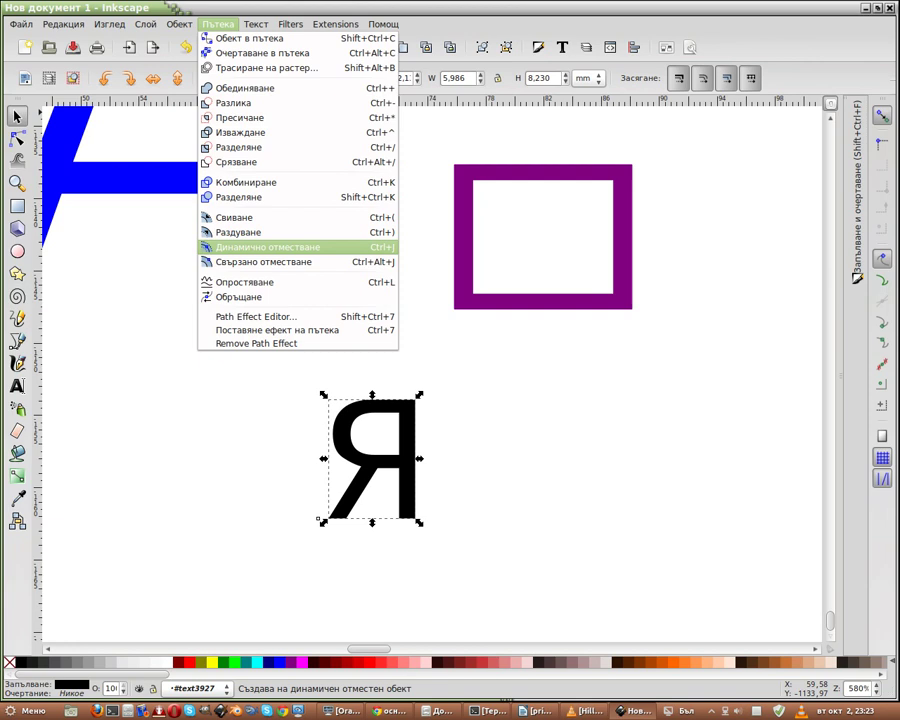
{"action": "left_click", "coordinate": [265, 247]}
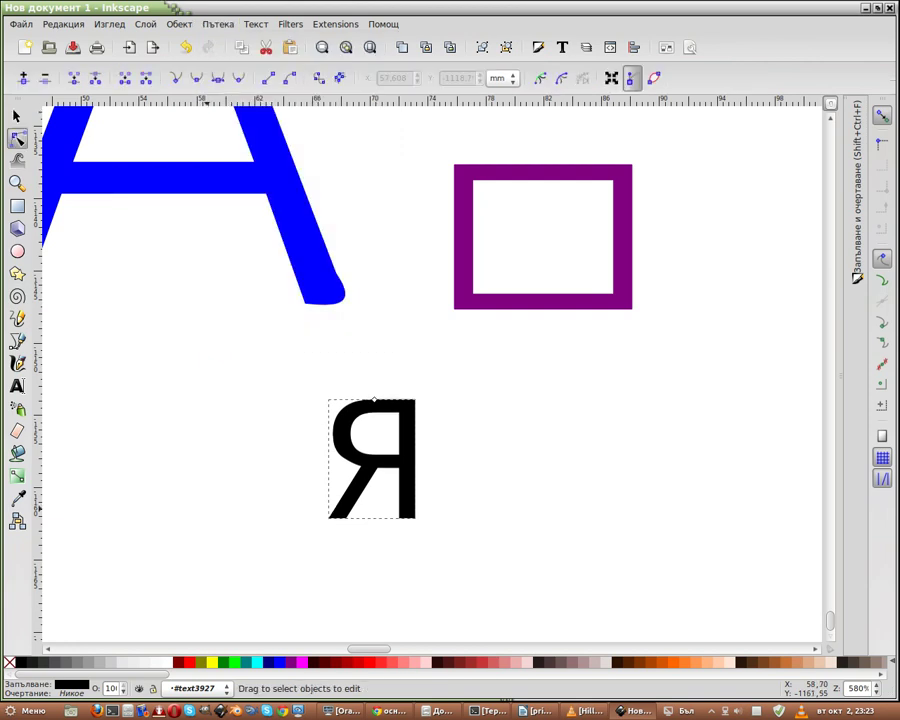
{"action": "left_click", "coordinate": [188, 662]}
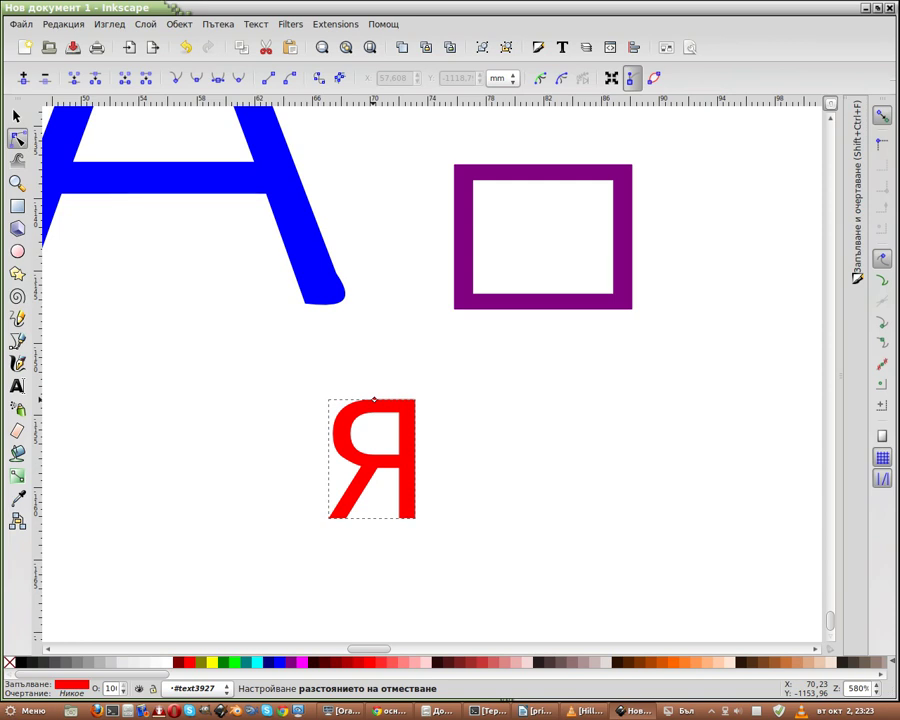
Step: Grow the red Я's offset about 1.38 pt and nudge it to the right
{"action": "left_click_drag", "start_coordinate": [374, 399], "coordinate": [375, 397]}
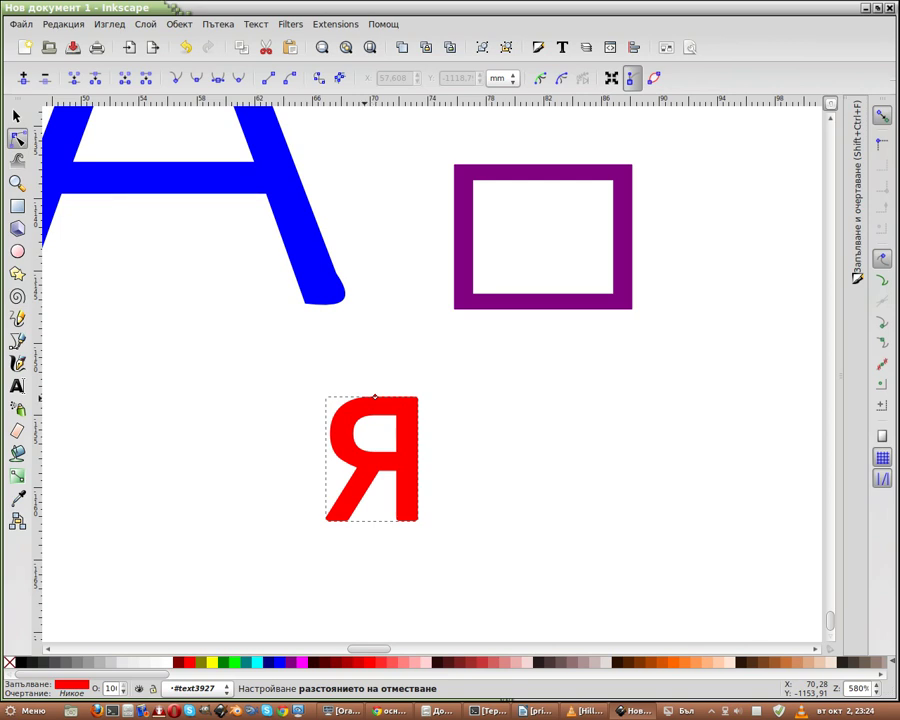
{"action": "key", "text": "s"}
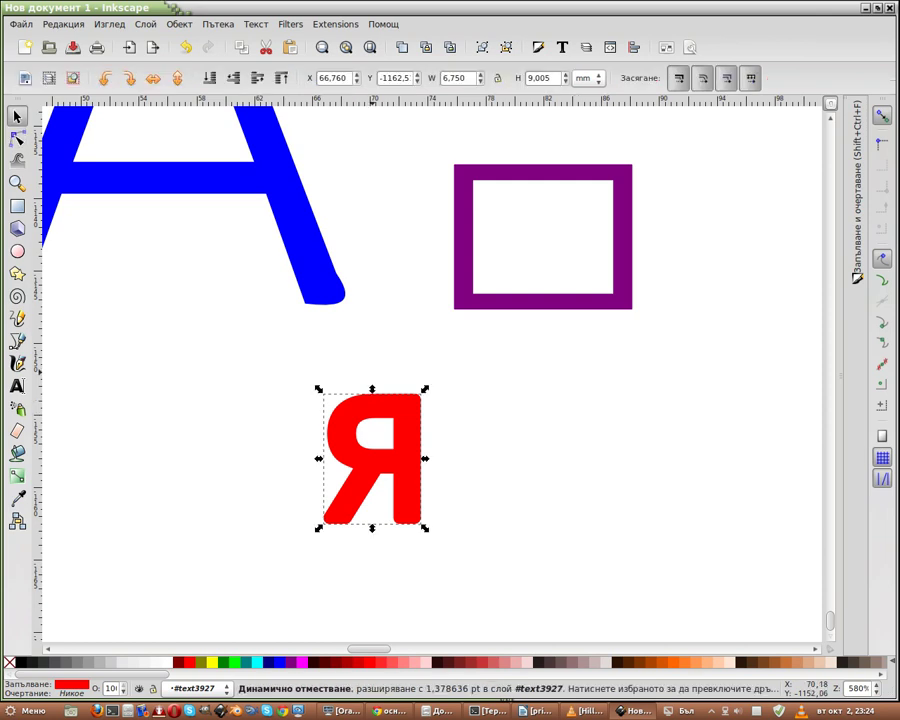
{"action": "key", "text": "Escape"}
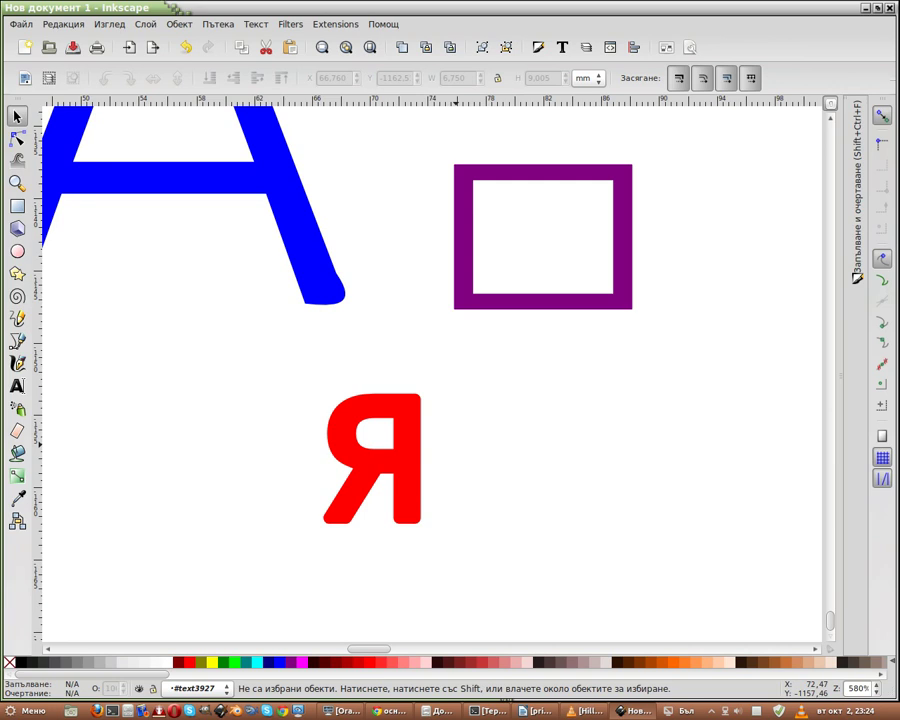
{"action": "left_click", "coordinate": [410, 450]}
{"action": "key", "text": "ctrl+j"}
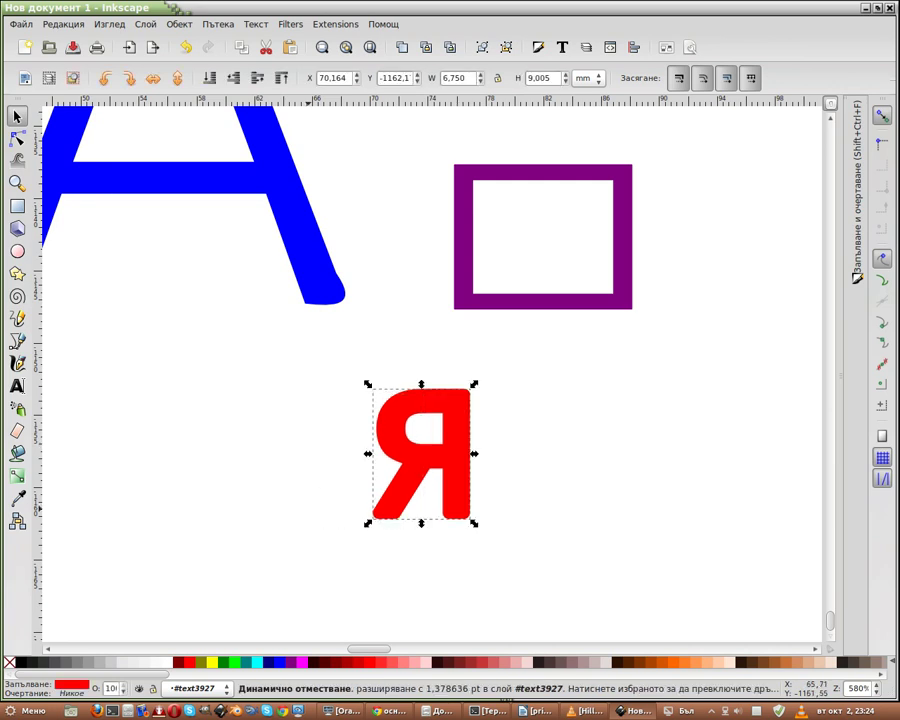
Step: Type a second Я to the right of the red one and fill it blue
{"action": "scroll", "coordinate": [430, 375], "scroll_direction": "down", "scroll_amount": 2}
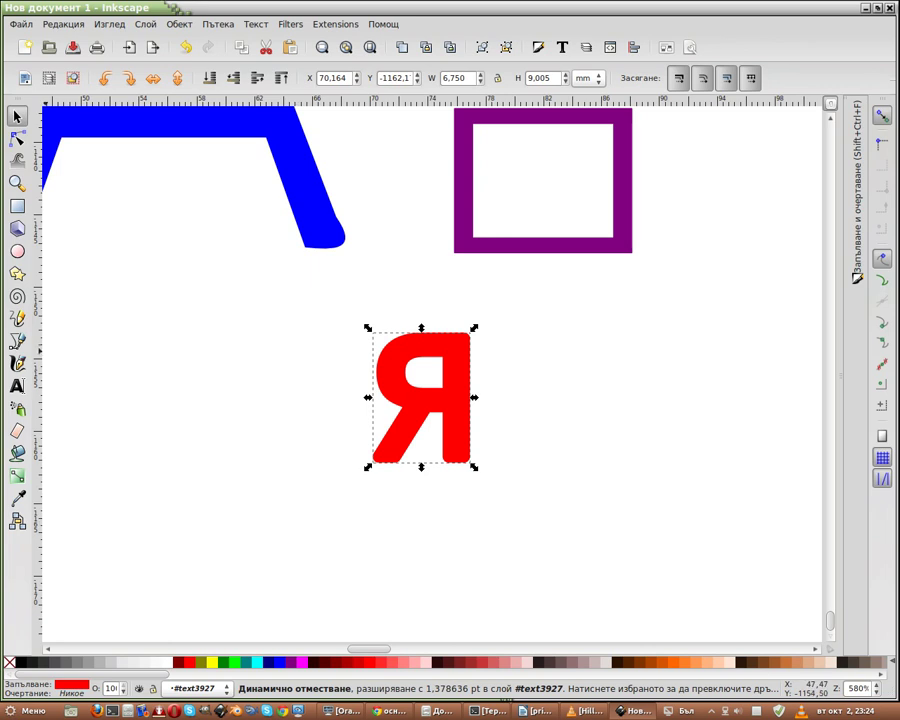
{"action": "left_click", "coordinate": [17, 385]}
{"action": "left_click", "coordinate": [557, 407]}
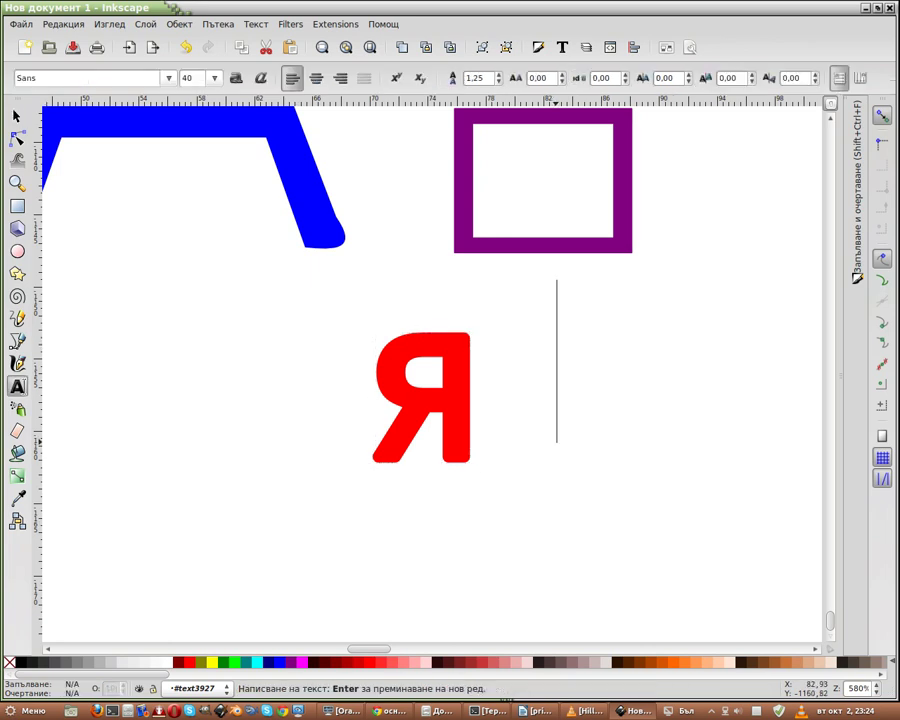
{"action": "type", "text": "Я"}
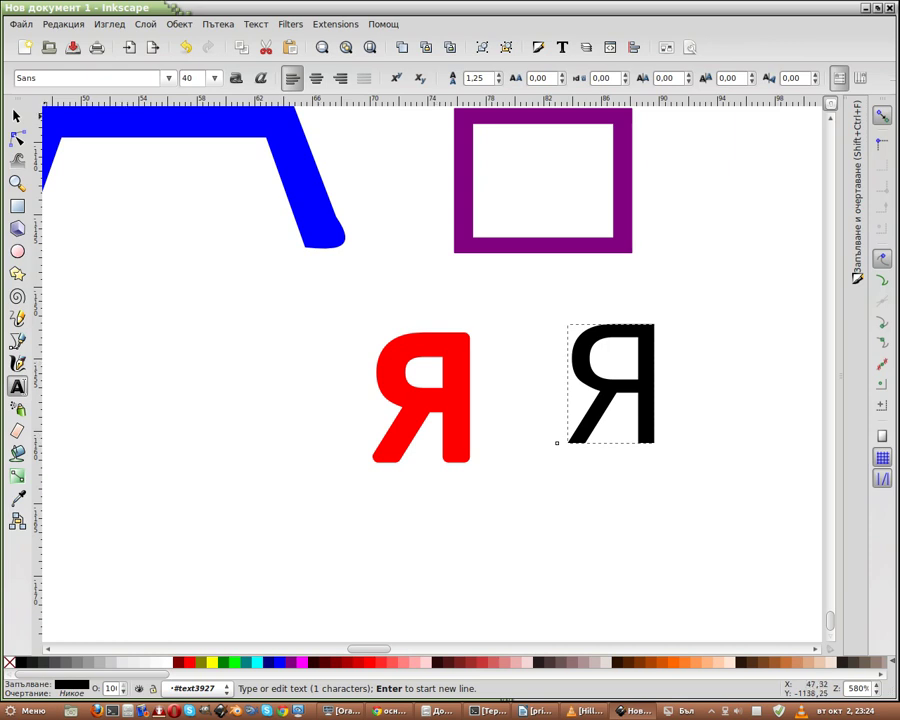
{"action": "left_click", "coordinate": [17, 117]}
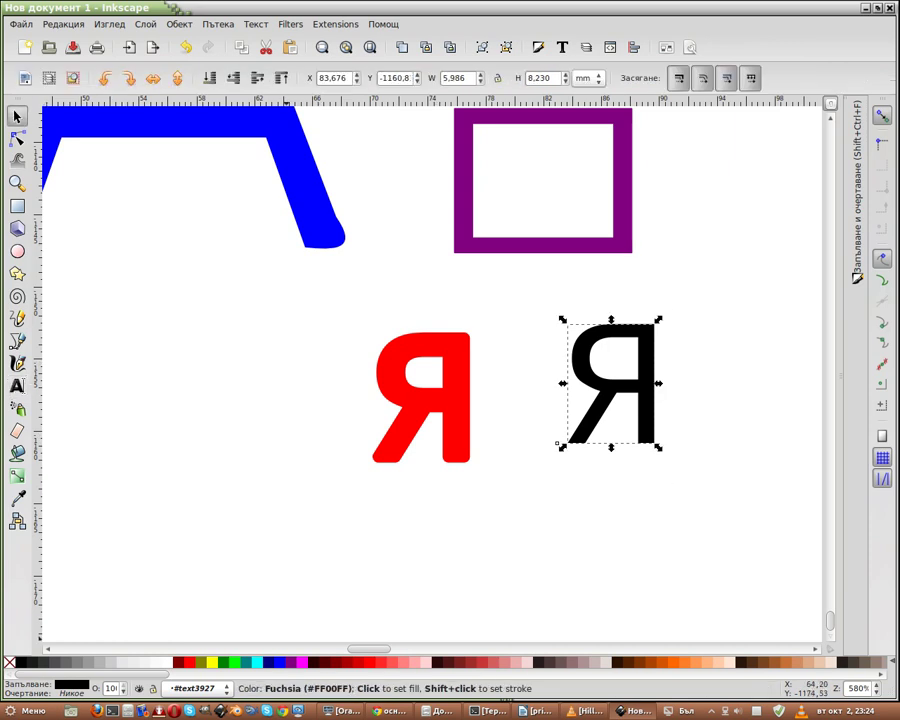
{"action": "left_click", "coordinate": [268, 662]}
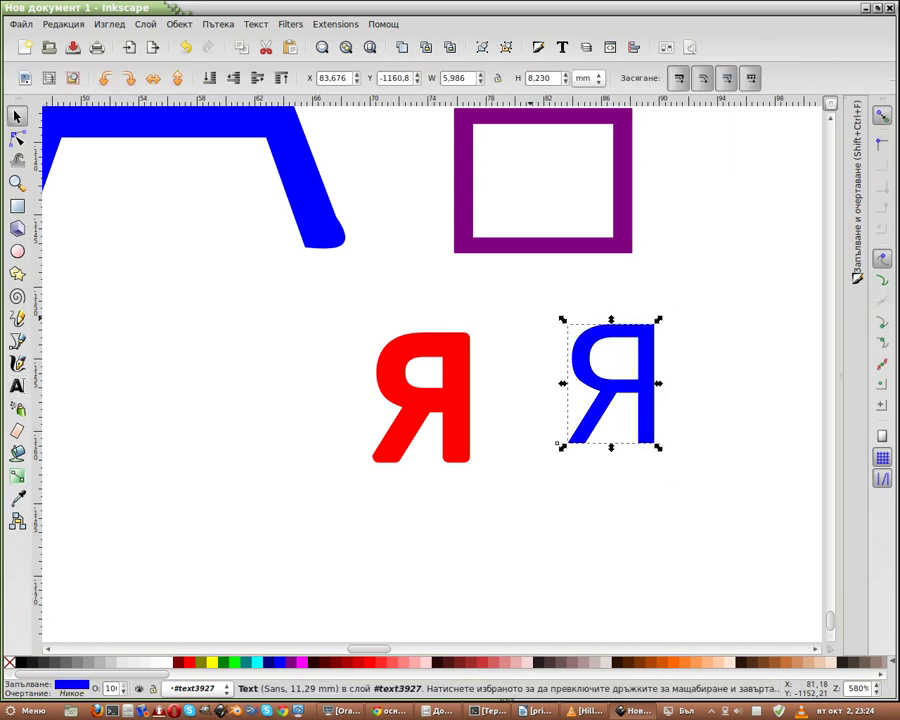
Step: Add a slightly enlarged red linked offset around the blue Я
{"action": "left_click", "coordinate": [218, 24]}
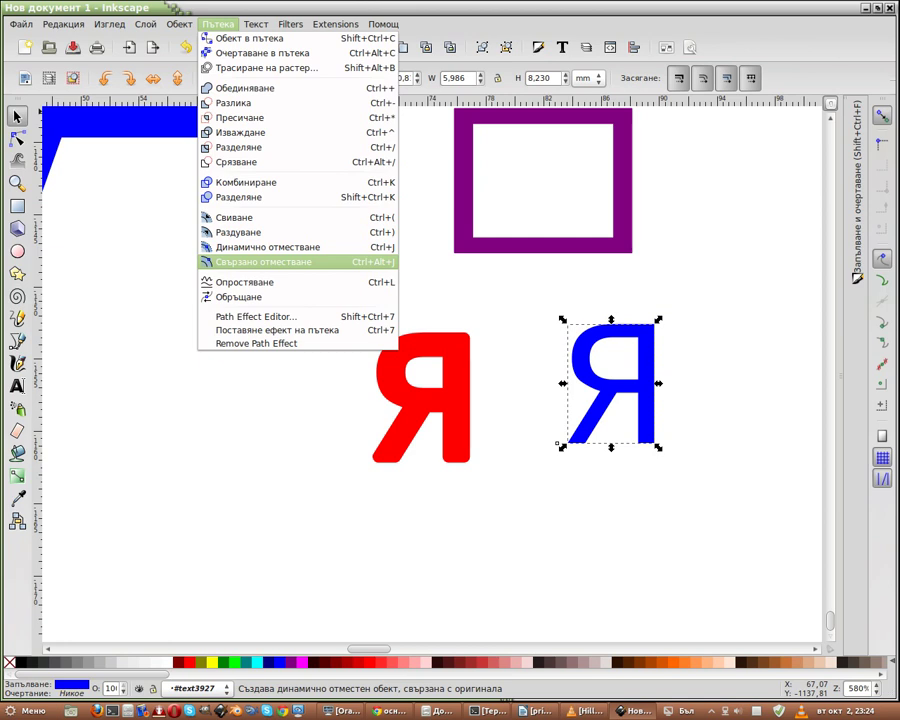
{"action": "left_click", "coordinate": [260, 262]}
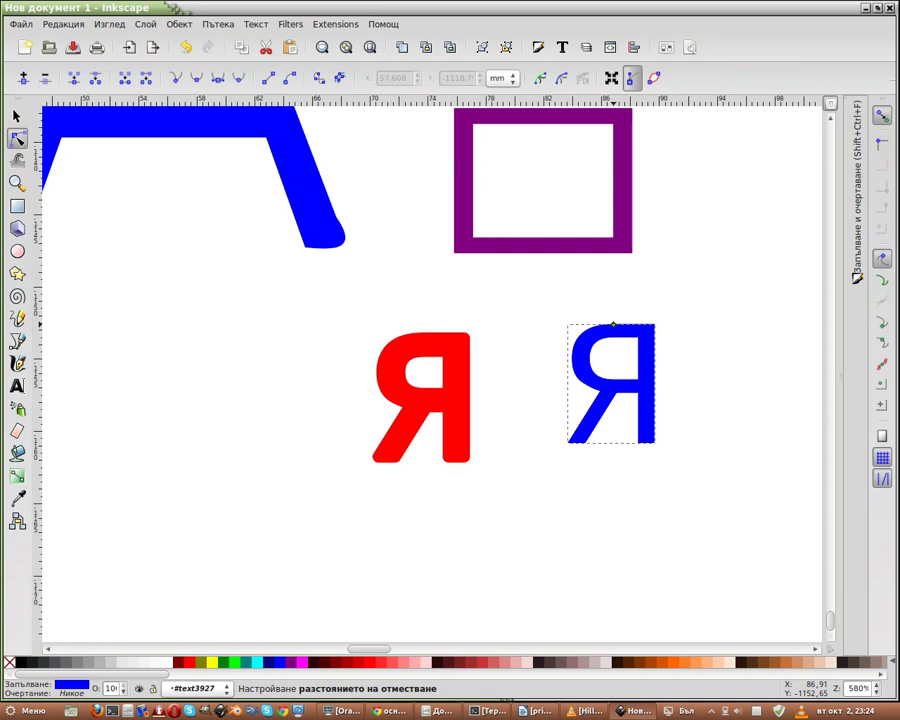
{"action": "left_click_drag", "start_coordinate": [613, 324], "coordinate": [613, 321]}
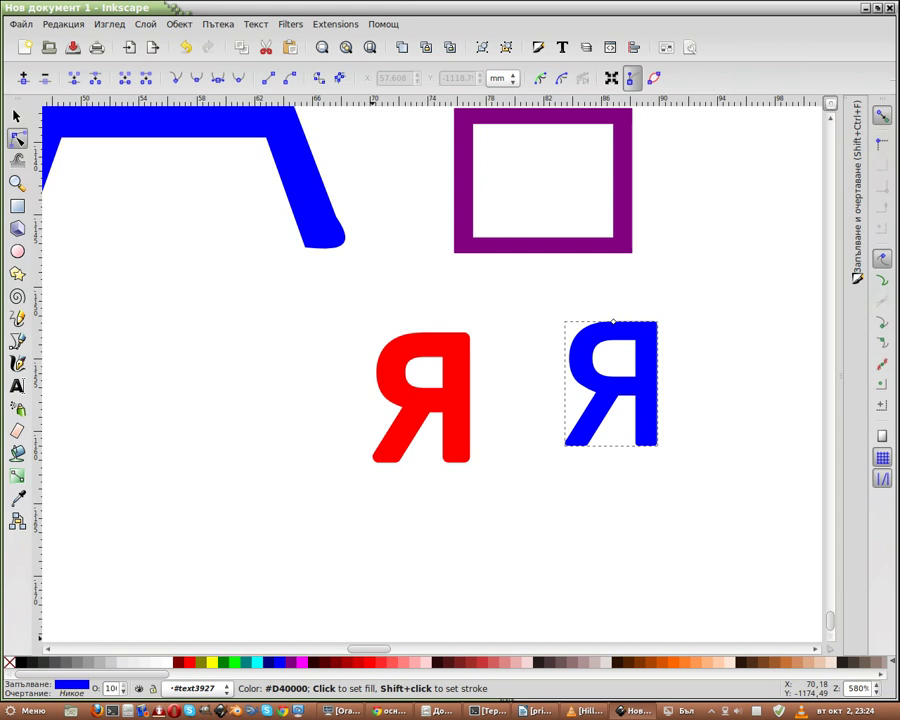
{"action": "left_click", "coordinate": [404, 662]}
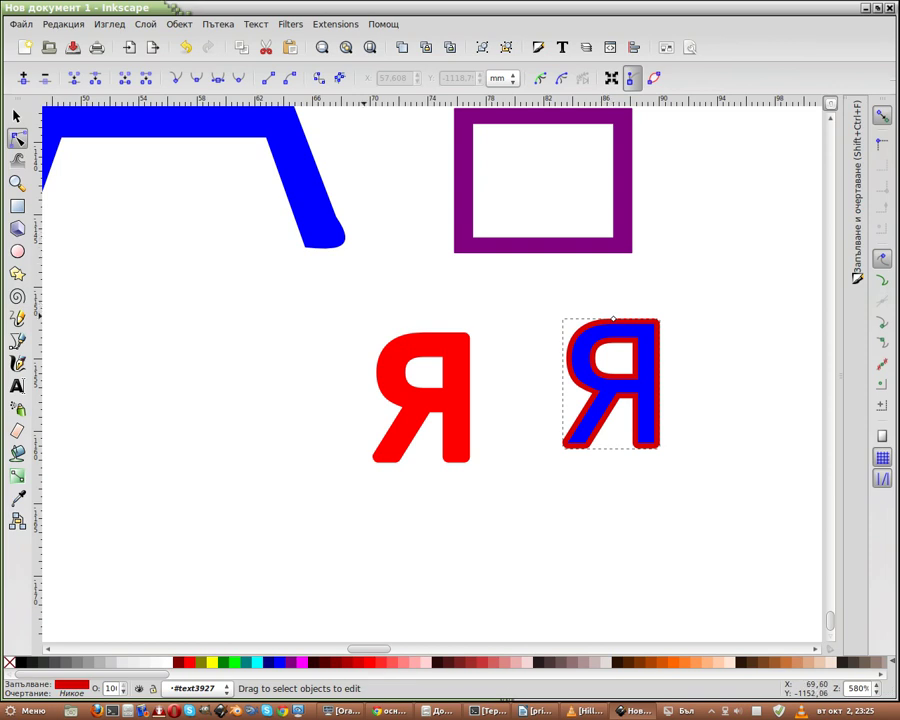
Step: Select the blue Я with its offset and nudge both slightly left
{"action": "key", "text": "s"}
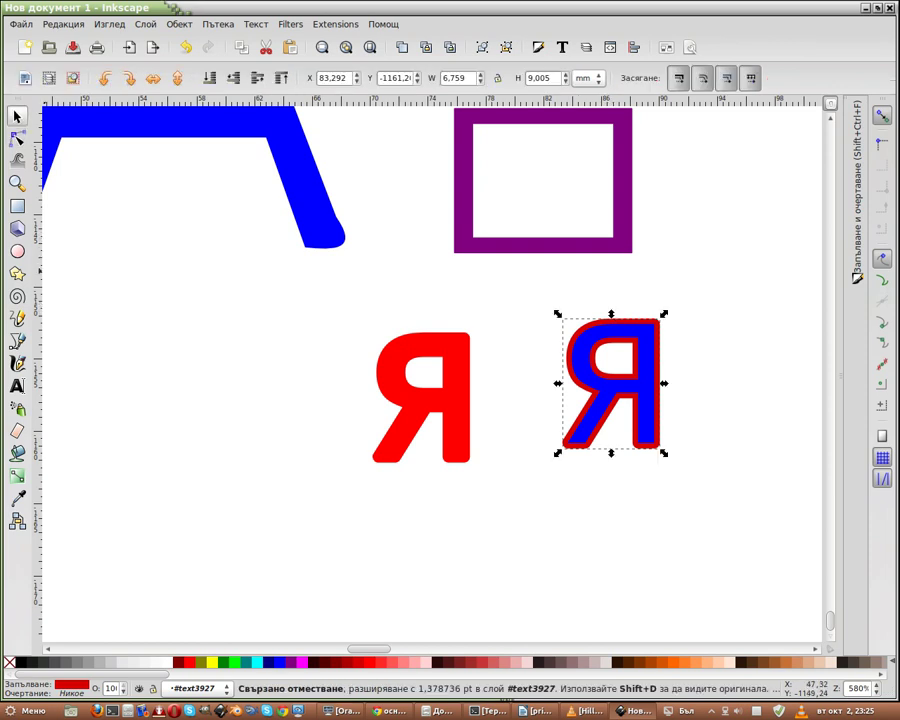
{"action": "scroll", "coordinate": [432, 380], "scroll_direction": "down", "scroll_amount": 5}
{"action": "scroll", "coordinate": [432, 380], "scroll_direction": "up", "scroll_amount": 5}
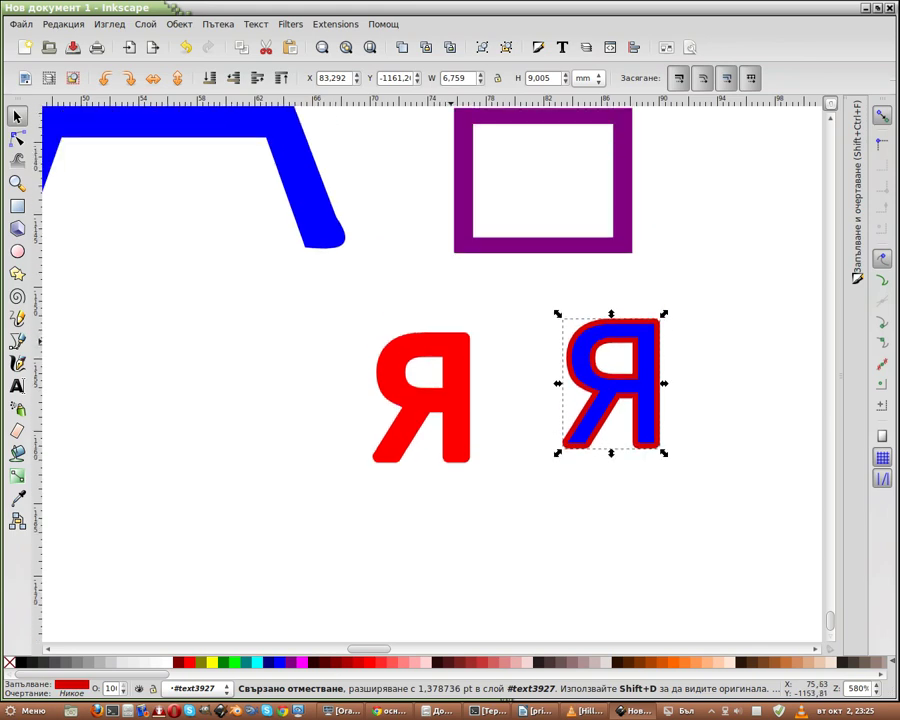
{"action": "scroll", "coordinate": [432, 380], "scroll_direction": "up", "scroll_amount": 10}
{"action": "scroll", "coordinate": [432, 380], "scroll_direction": "down", "scroll_amount": 11}
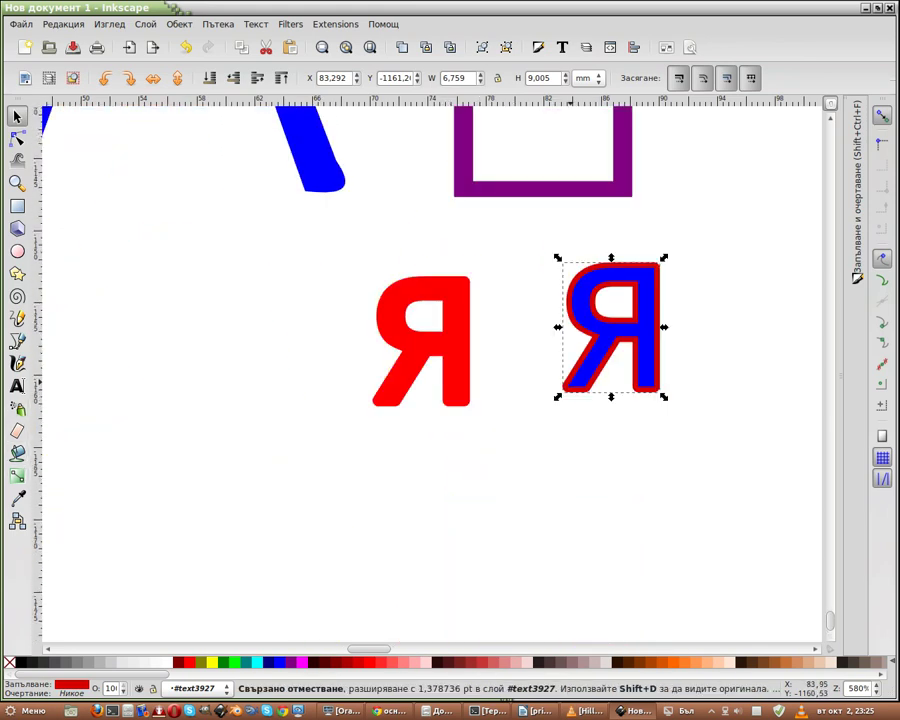
{"action": "key", "text": "Escape"}
{"action": "left_click_drag", "start_coordinate": [541, 233], "coordinate": [715, 463]}
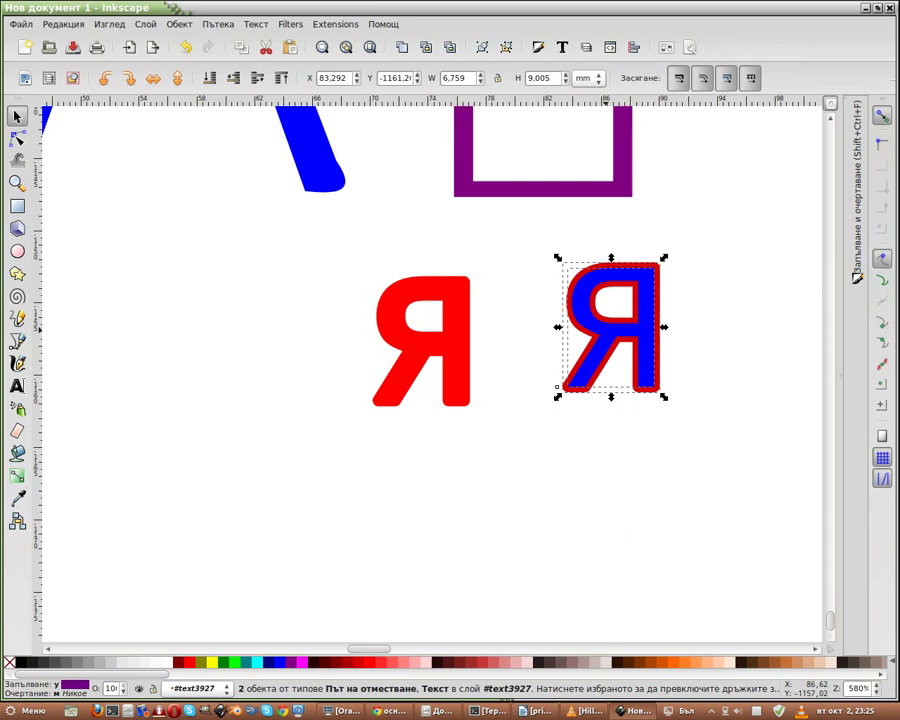
{"action": "key", "text": "alt+Left"}
{"action": "key", "text": "alt+Left"}
{"action": "key", "text": "alt+Left"}
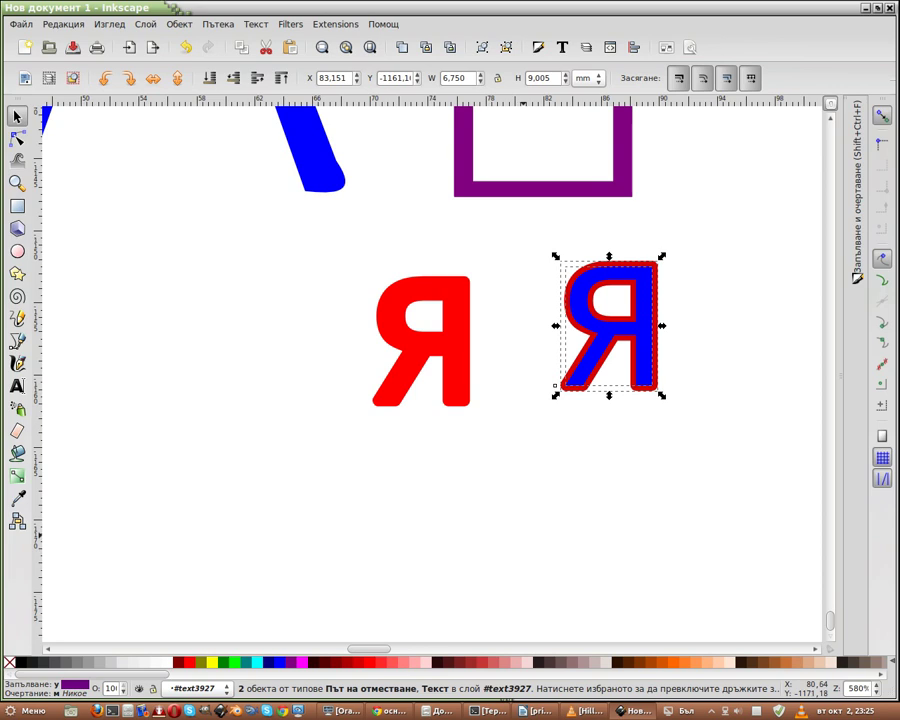
Step: Select the original Я text and make it fuchsia
{"action": "key", "text": "Escape"}
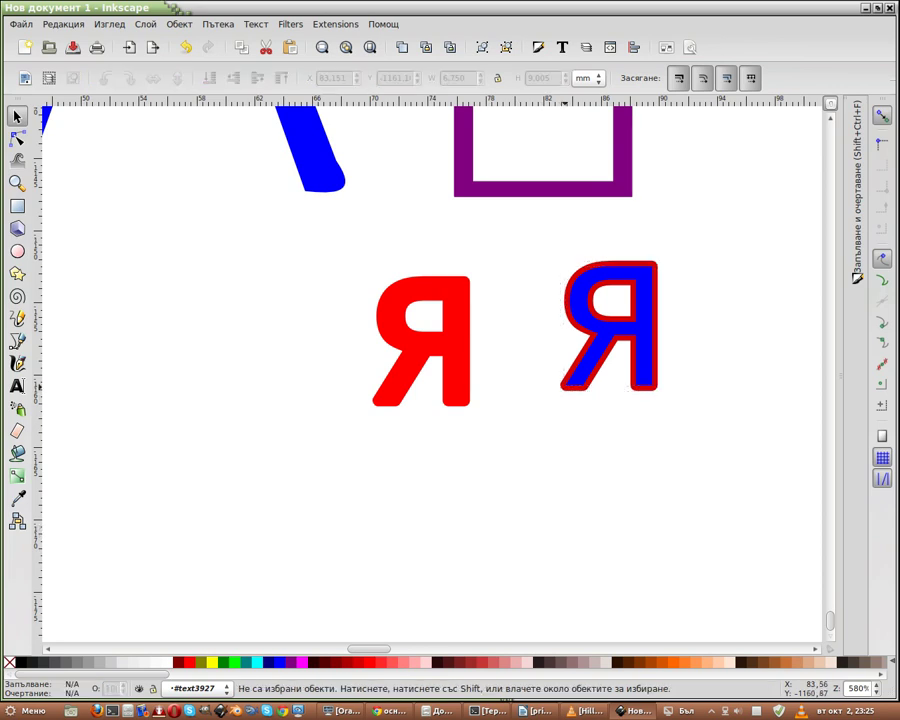
{"action": "left_click", "coordinate": [570, 388]}
{"action": "left_click", "coordinate": [565, 404]}
{"action": "left_click", "coordinate": [578, 380]}
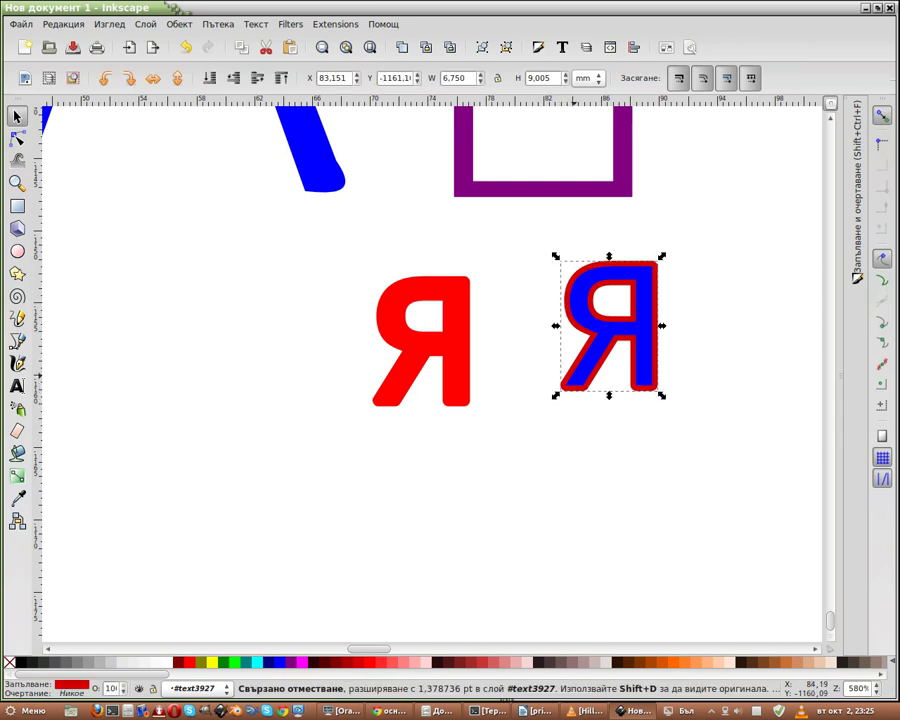
{"action": "key", "text": "shift+d"}
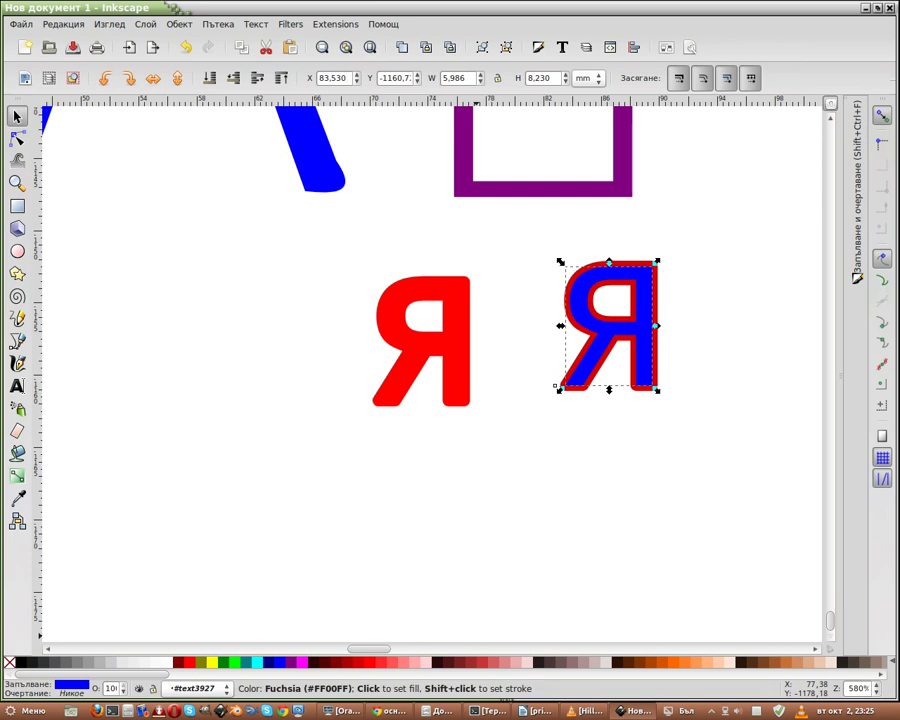
{"action": "left_click", "coordinate": [301, 662]}
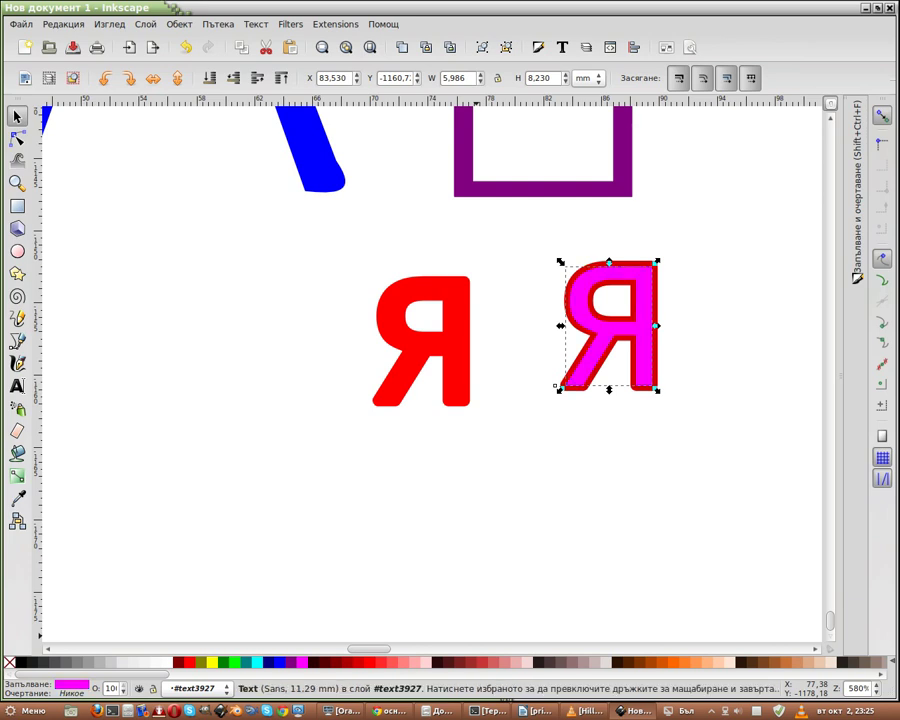
Step: Make the linked offset outline blue and deselect the letter
{"action": "left_click", "coordinate": [510, 447]}
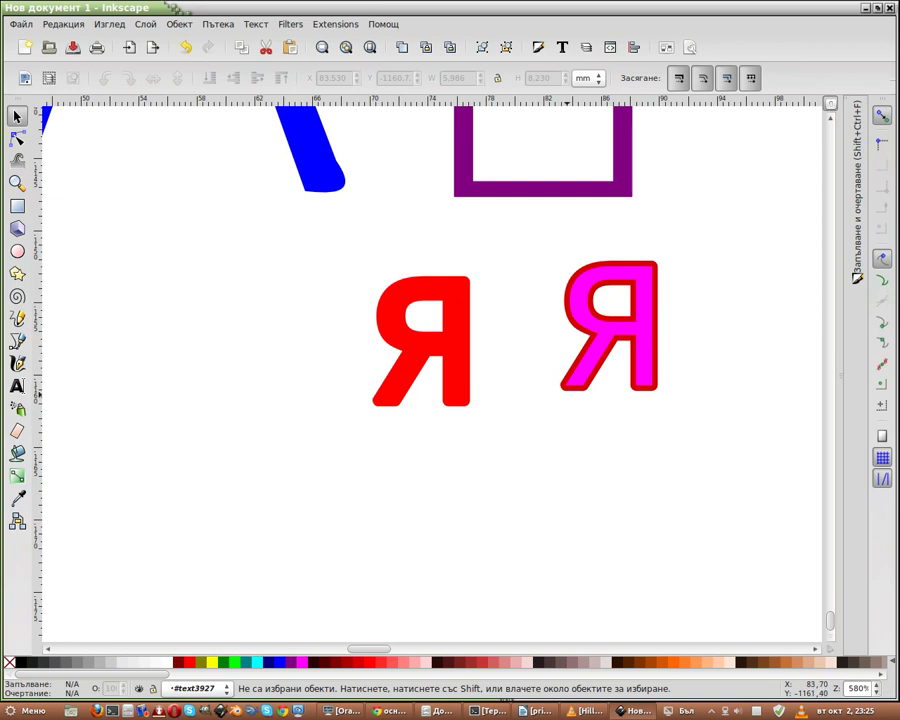
{"action": "key", "text": "Tab"}
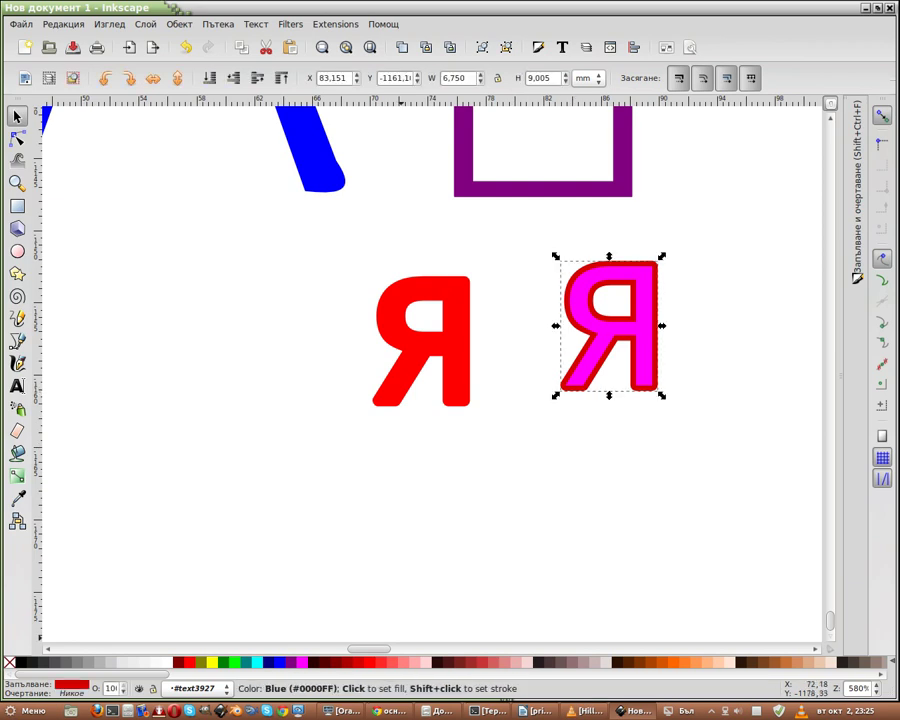
{"action": "left_click", "coordinate": [271, 662], "text": "shift"}
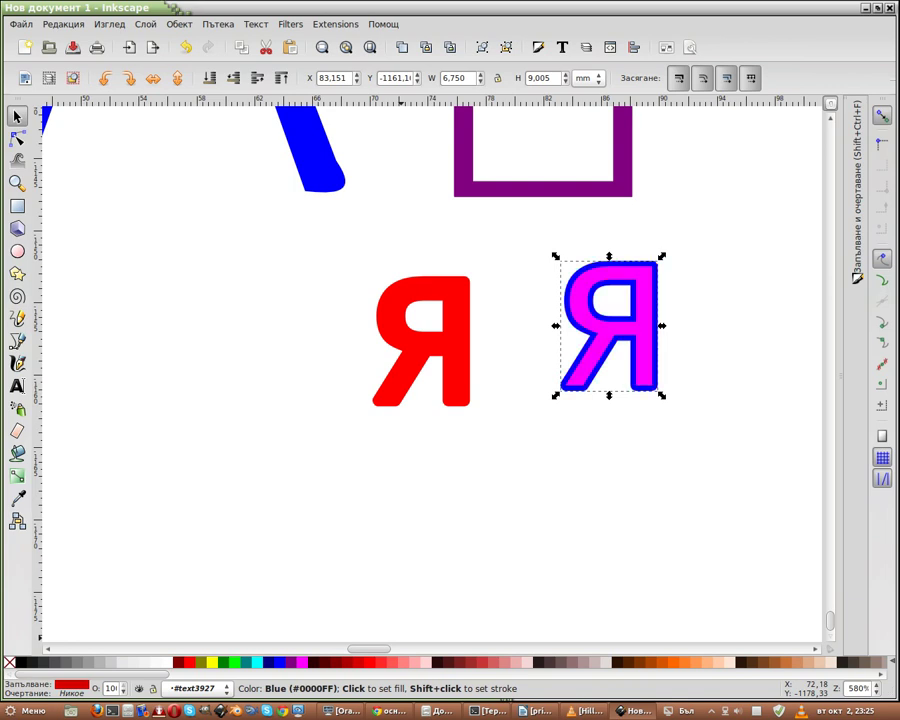
{"action": "key", "text": "Escape"}
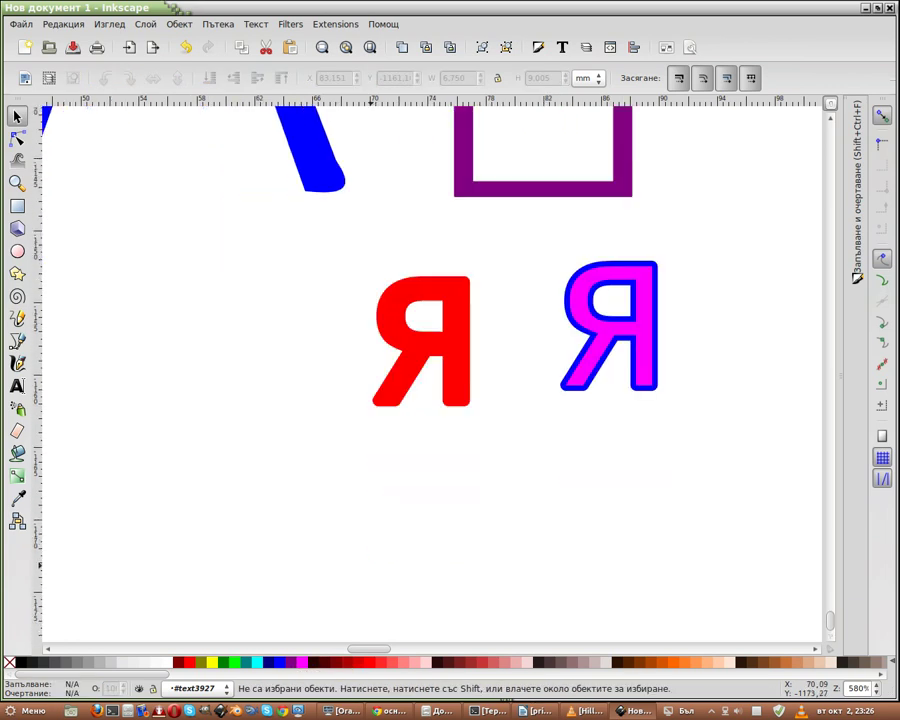
{"action": "scroll", "coordinate": [352, 400], "scroll_direction": "down", "scroll_amount": 1}
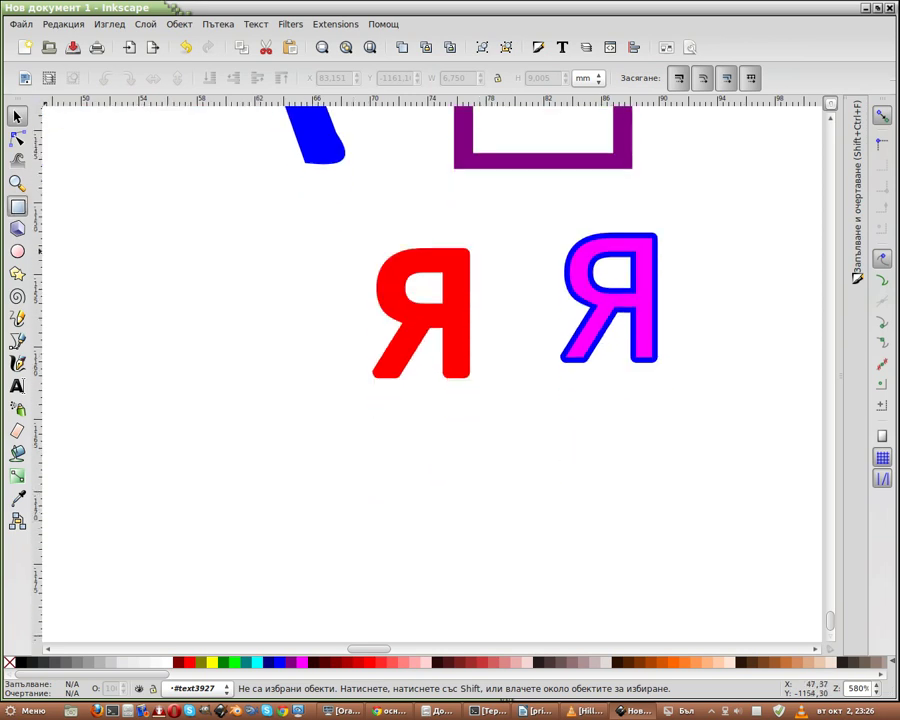
Step: Draw a roughly 11.77 × 7.54 mm rectangle below the letters with slightly rounded corners
{"action": "left_click", "coordinate": [17, 206]}
{"action": "mouse_move", "coordinate": [97, 401]}
{"action": "left_mouse_down"}
{"action": "mouse_move", "coordinate": [217, 490]}
{"action": "mouse_move", "coordinate": [267, 509]}
{"action": "left_mouse_up"}
{"action": "left_click_drag", "start_coordinate": [267, 401], "coordinate": [267, 416]}
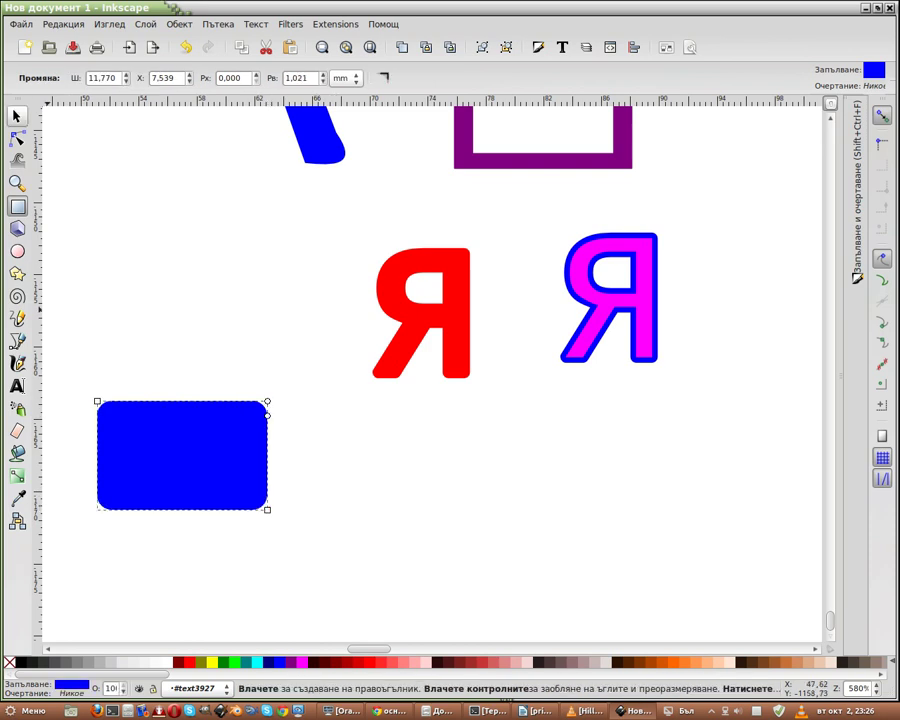
Step: Move the blue rectangle right beneath the red Я and simplify its path
{"action": "key", "text": "s"}
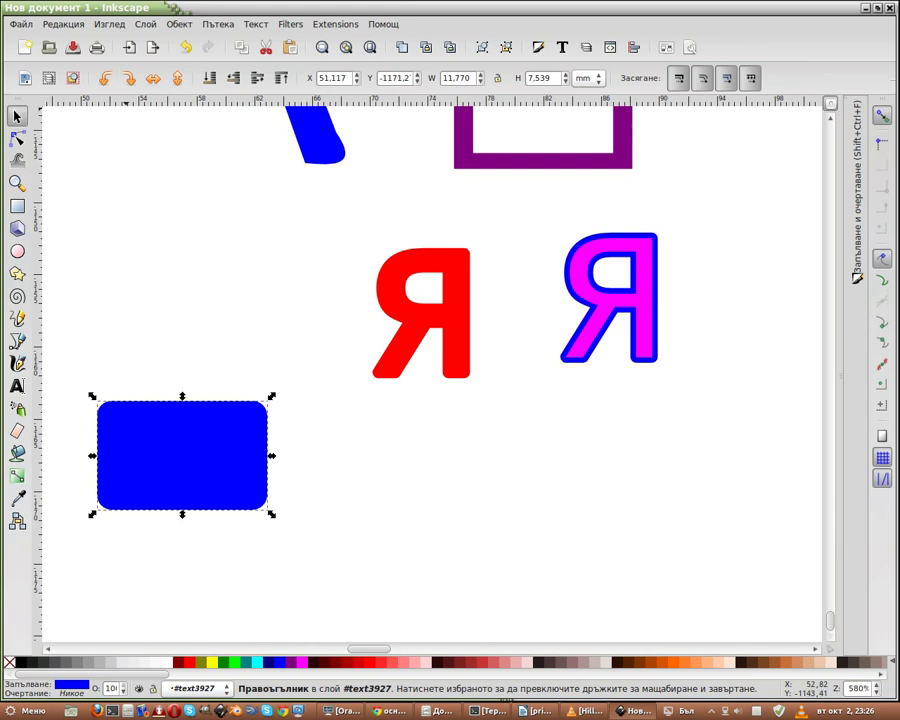
{"action": "left_click", "coordinate": [179, 24]}
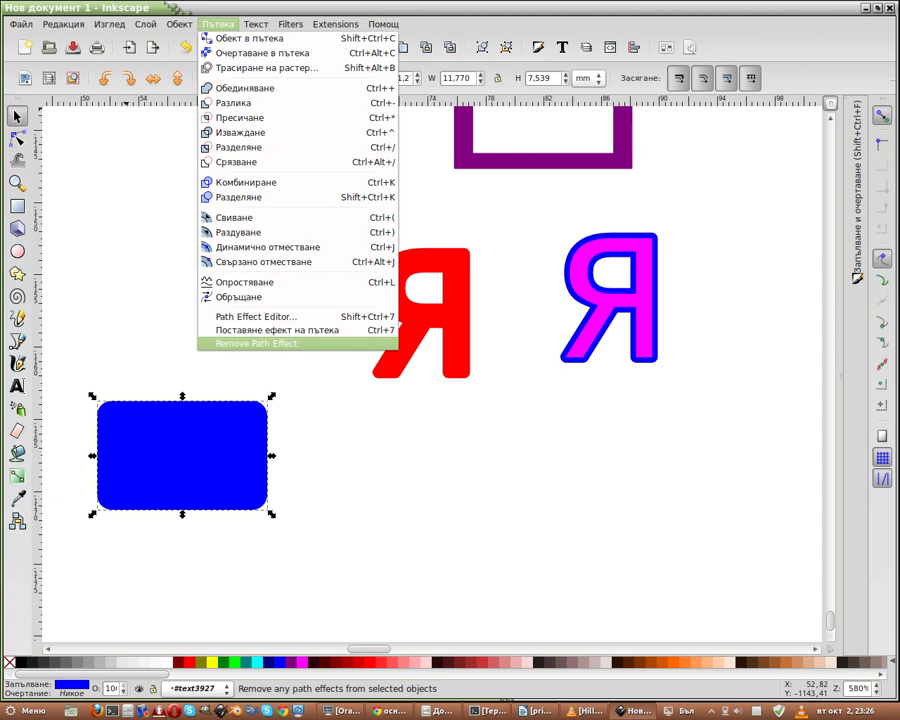
{"action": "left_click", "coordinate": [270, 330]}
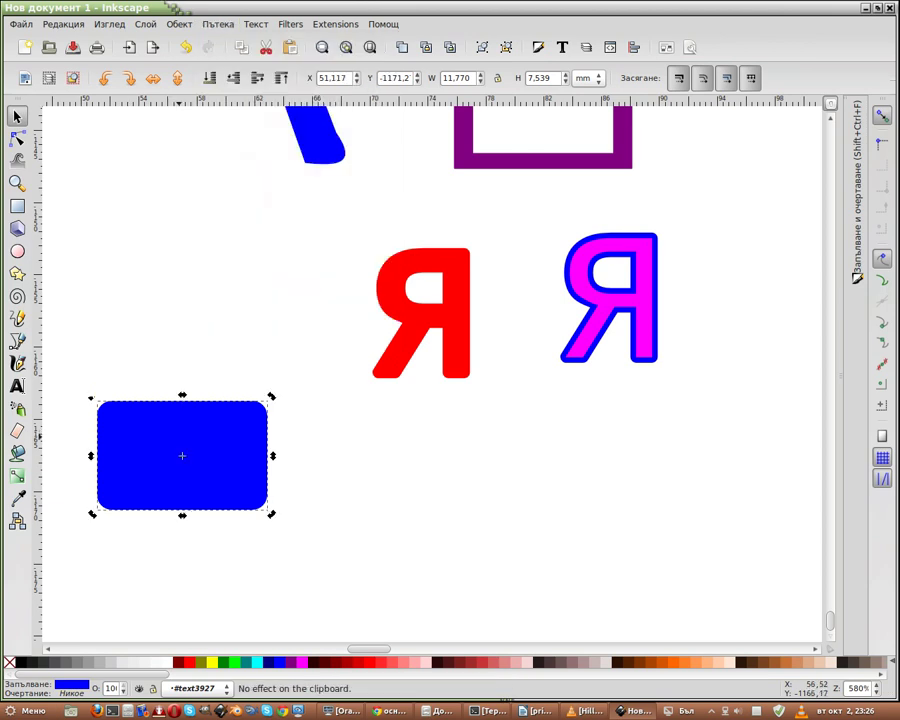
{"action": "left_click_drag", "start_coordinate": [181, 455], "coordinate": [364, 475]}
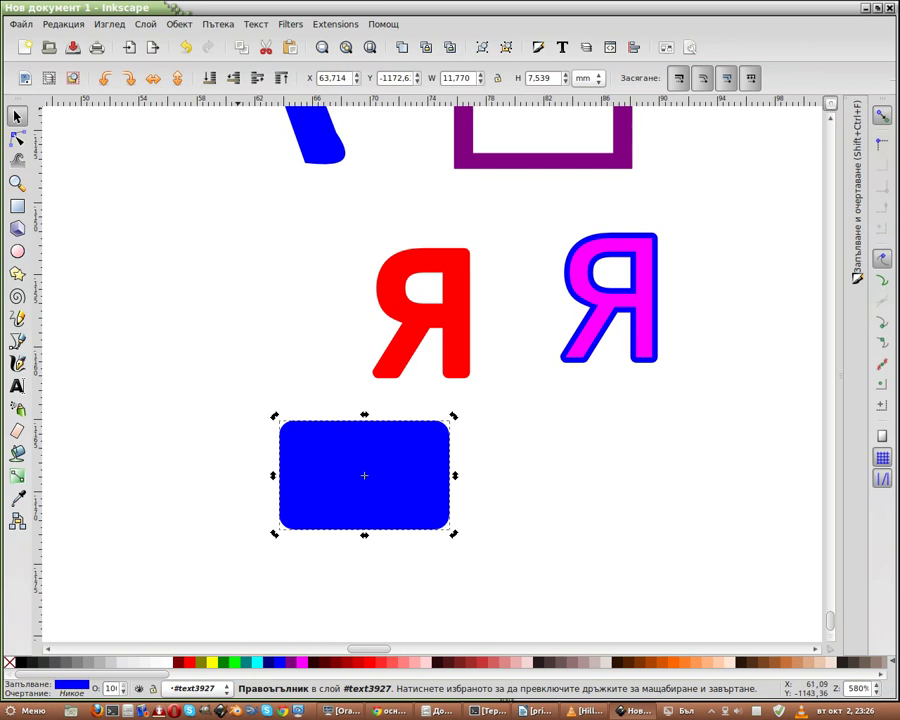
{"action": "left_click", "coordinate": [217, 23]}
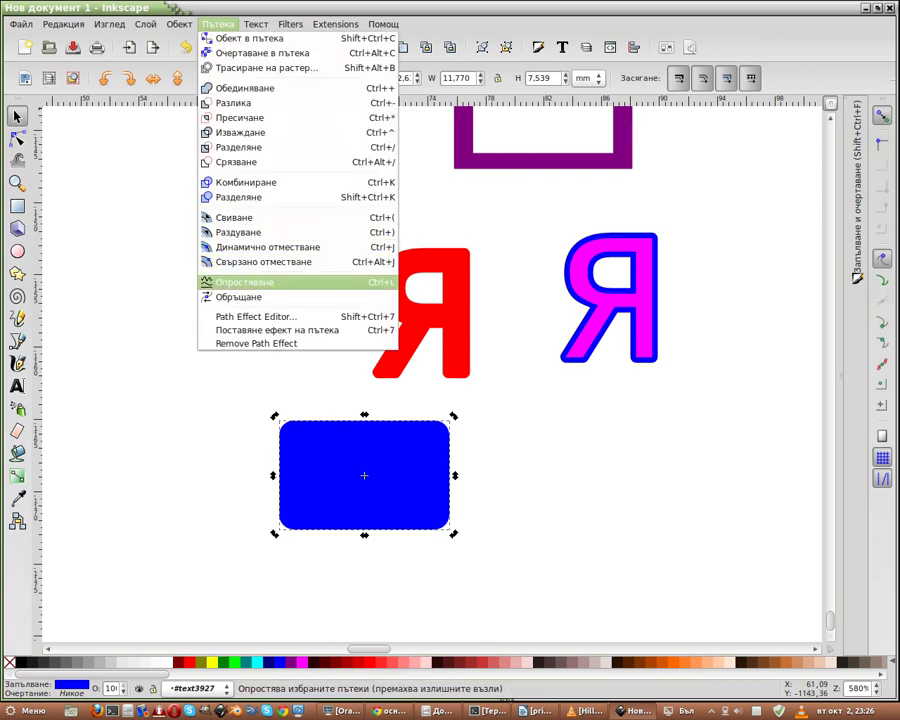
{"action": "left_click", "coordinate": [245, 282]}
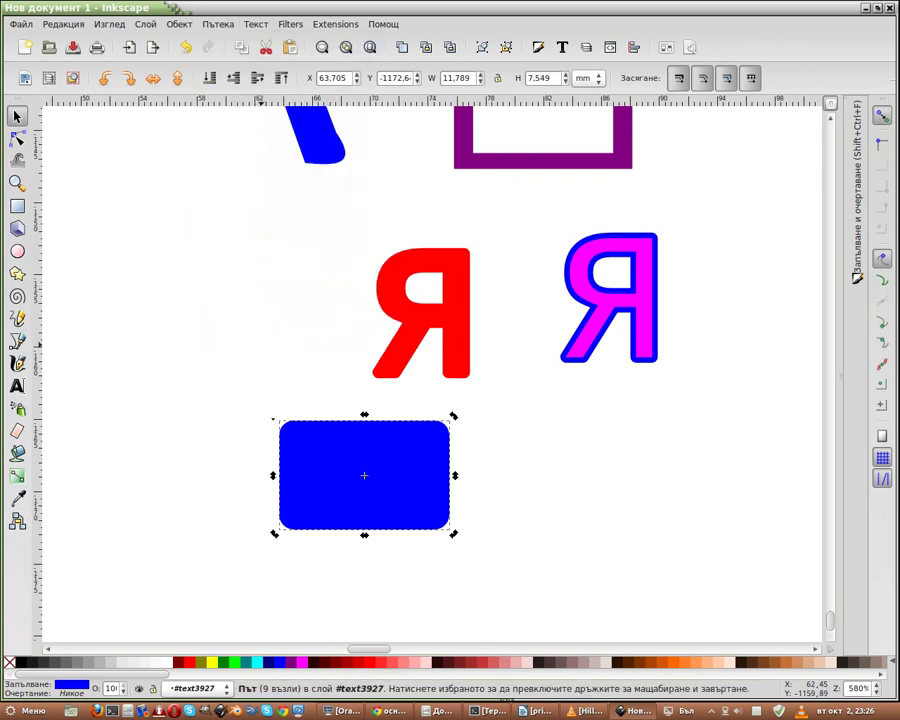
Step: Inspect the simplified 9-node path and reverse its direction
{"action": "left_click", "coordinate": [265, 360]}
{"action": "double_click", "coordinate": [339, 470]}
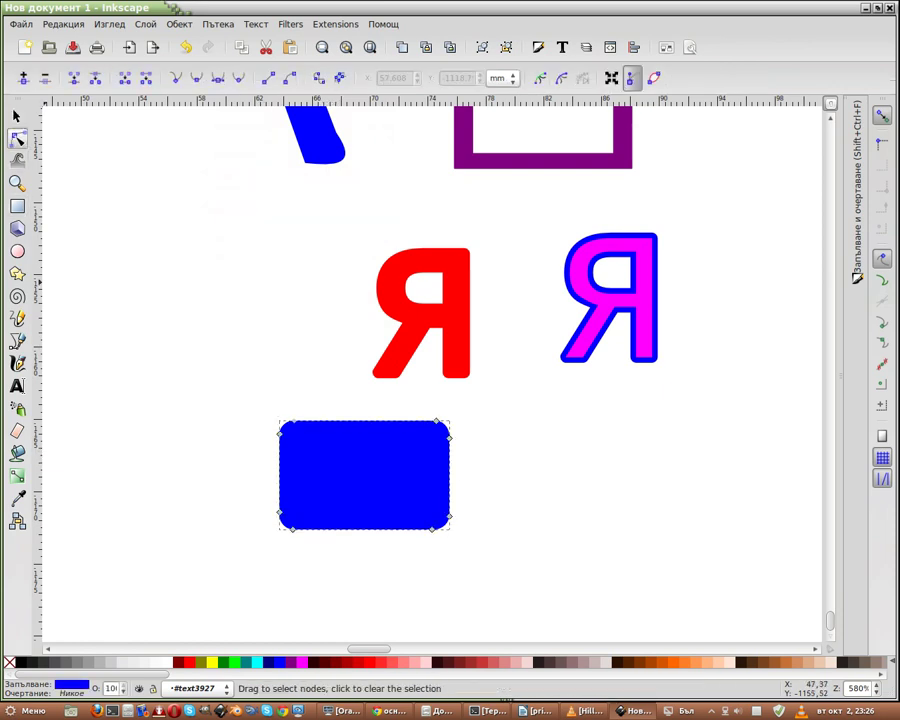
{"action": "left_click", "coordinate": [16, 116]}
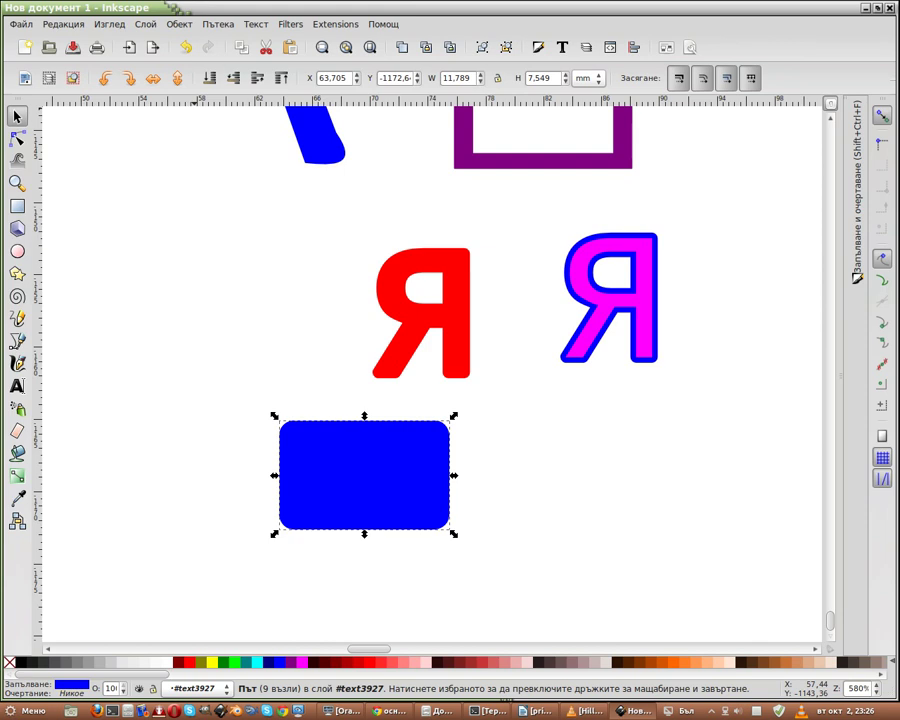
{"action": "left_click", "coordinate": [217, 24]}
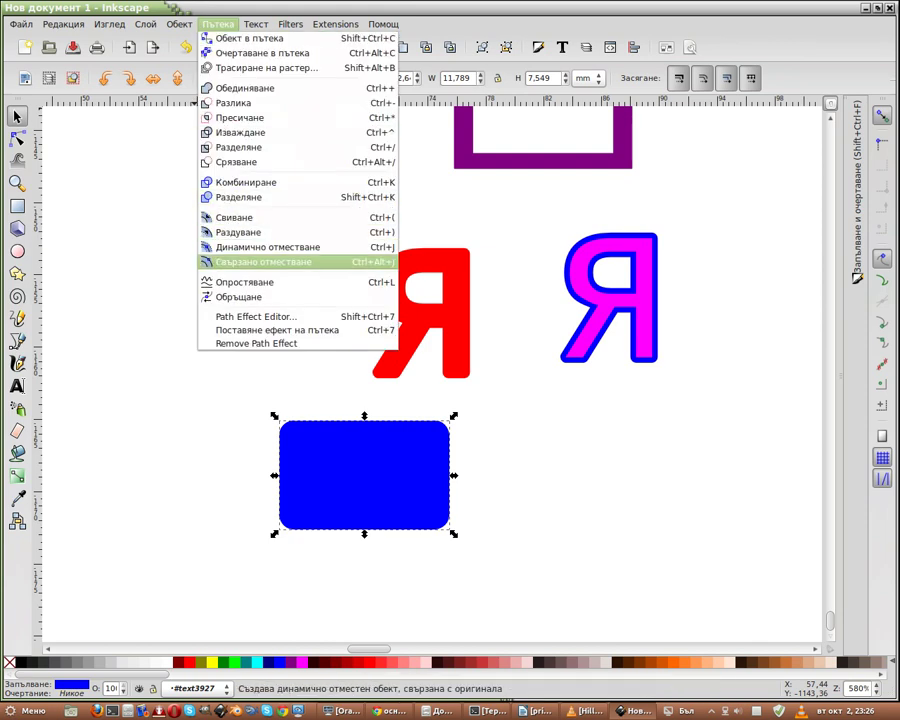
{"action": "left_click", "coordinate": [237, 297]}
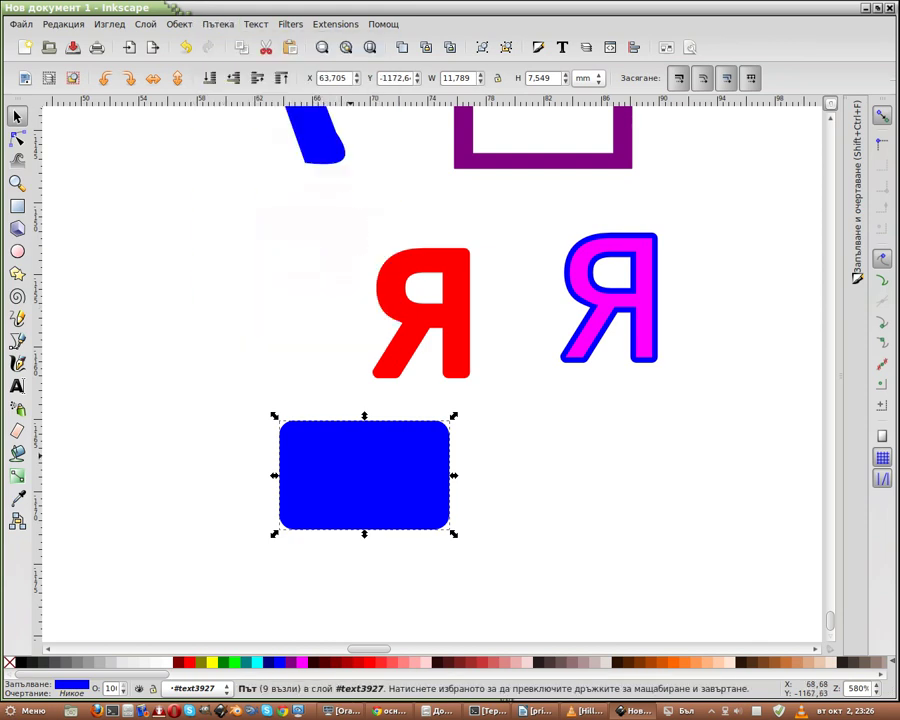
Step: Select the top-left corner nodes, reverse the path again, and deselect
{"action": "left_click", "coordinate": [16, 138]}
{"action": "left_click_drag", "start_coordinate": [253, 409], "coordinate": [315, 445]}
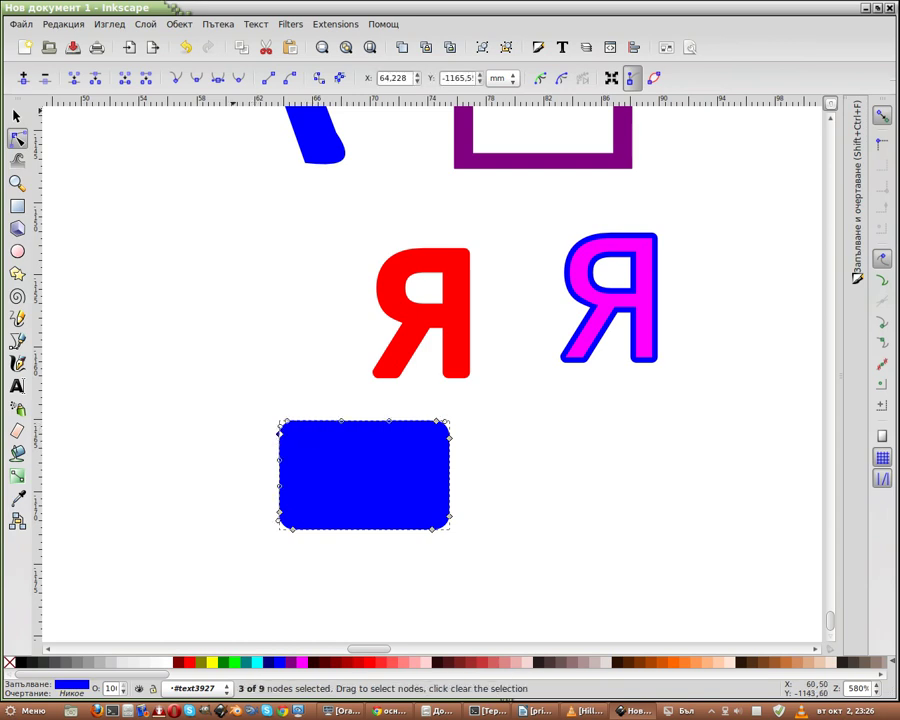
{"action": "left_click", "coordinate": [218, 24]}
{"action": "left_click", "coordinate": [240, 298]}
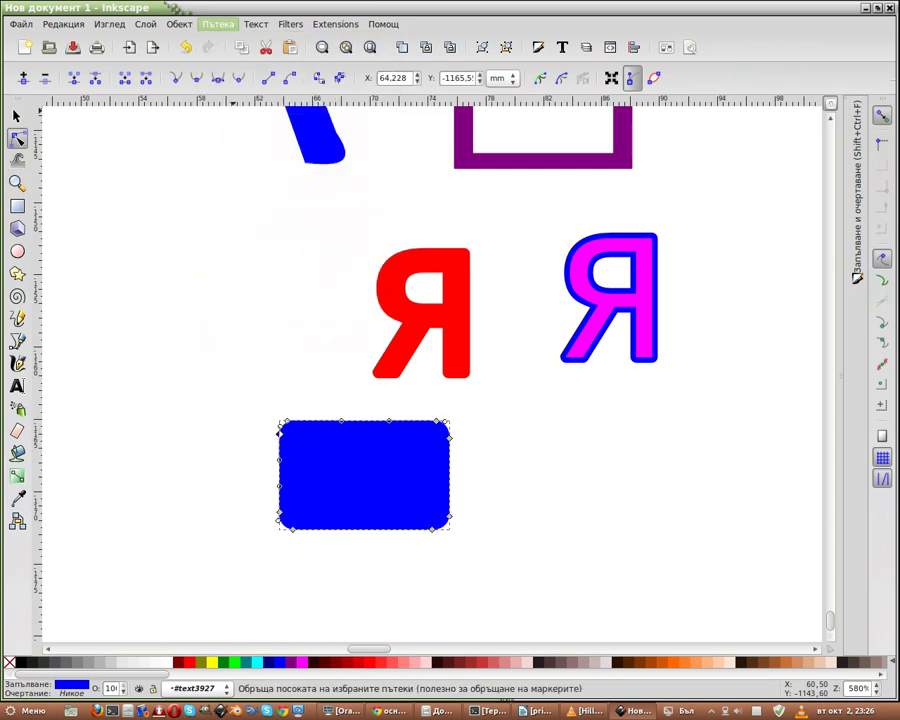
{"action": "key", "text": "Escape"}
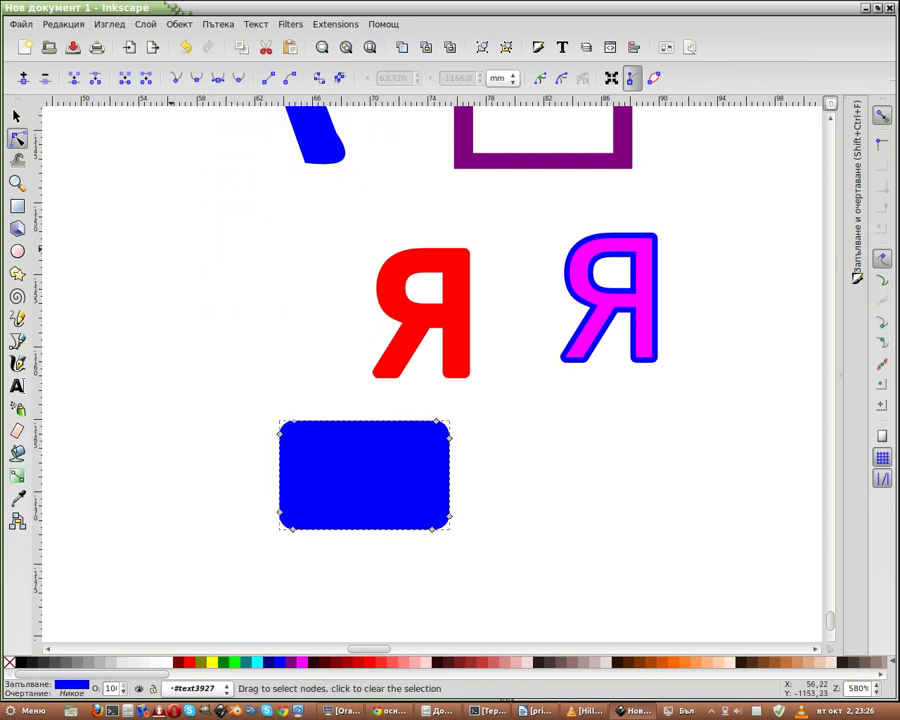
{"action": "left_click", "coordinate": [174, 169]}
Step: Turn the rectangle into a resized dynamic offset shape filled navy
{"action": "left_click", "coordinate": [16, 116]}
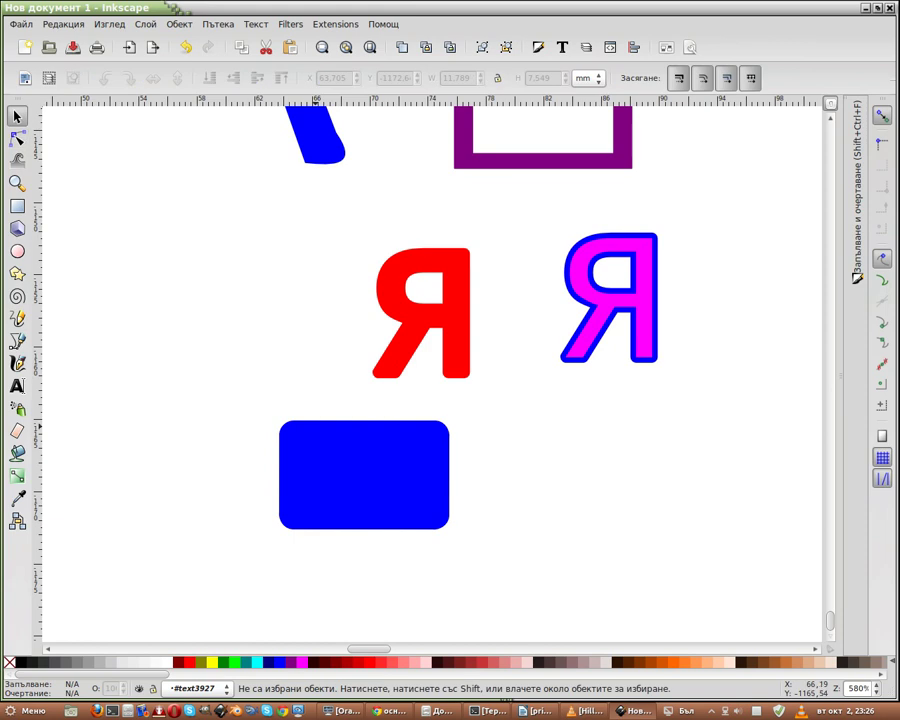
{"action": "left_click", "coordinate": [364, 474]}
{"action": "left_click_drag", "start_coordinate": [364, 474], "coordinate": [278, 457]}
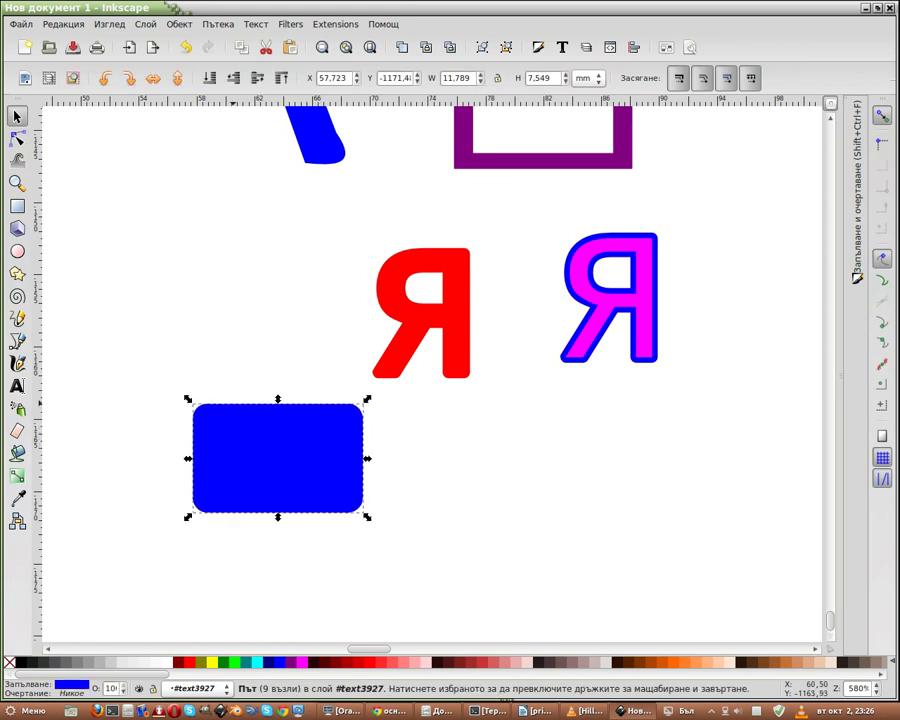
{"action": "left_click", "coordinate": [218, 23]}
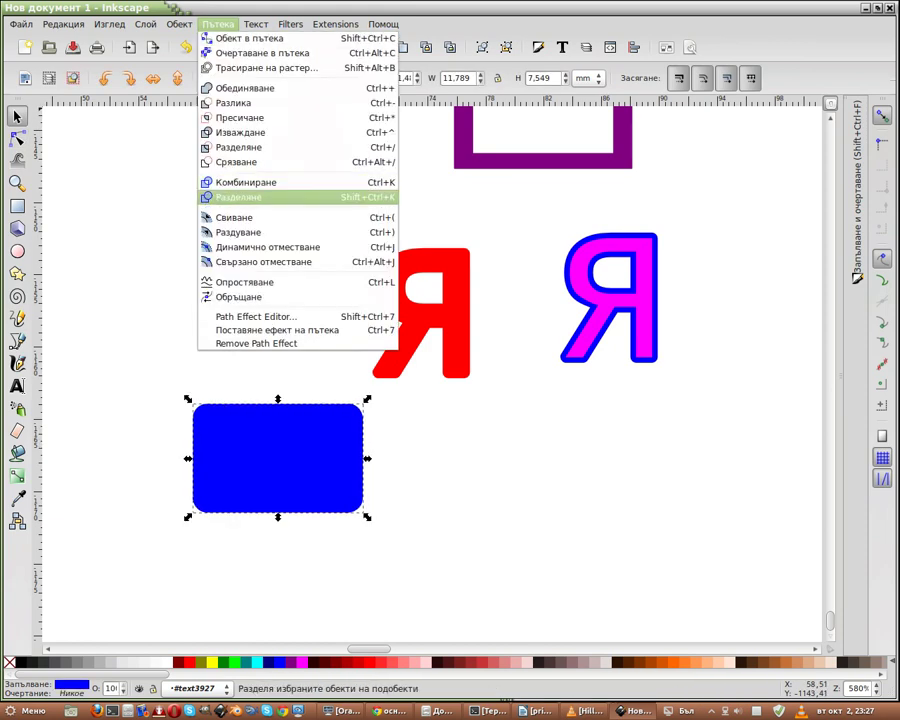
{"action": "left_click", "coordinate": [265, 247]}
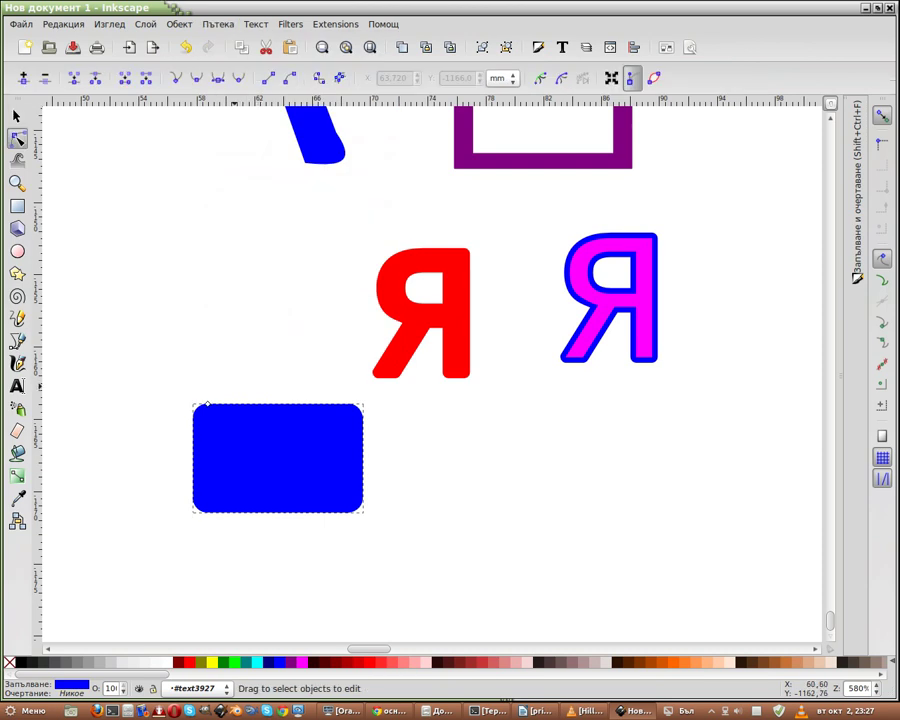
{"action": "left_click_drag", "start_coordinate": [207, 404], "coordinate": [271, 528]}
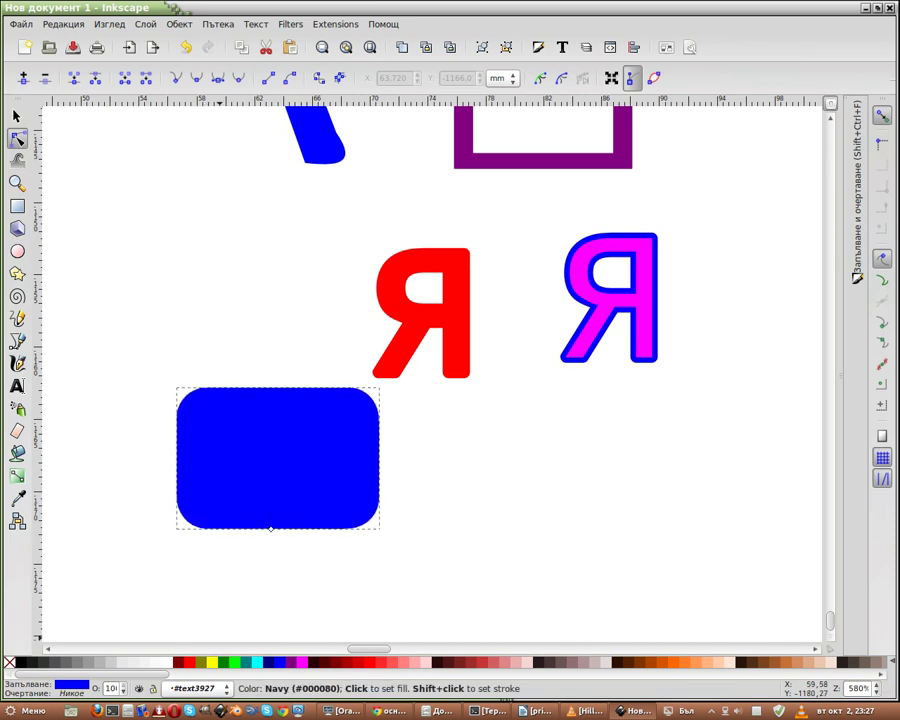
{"action": "left_click", "coordinate": [270, 662]}
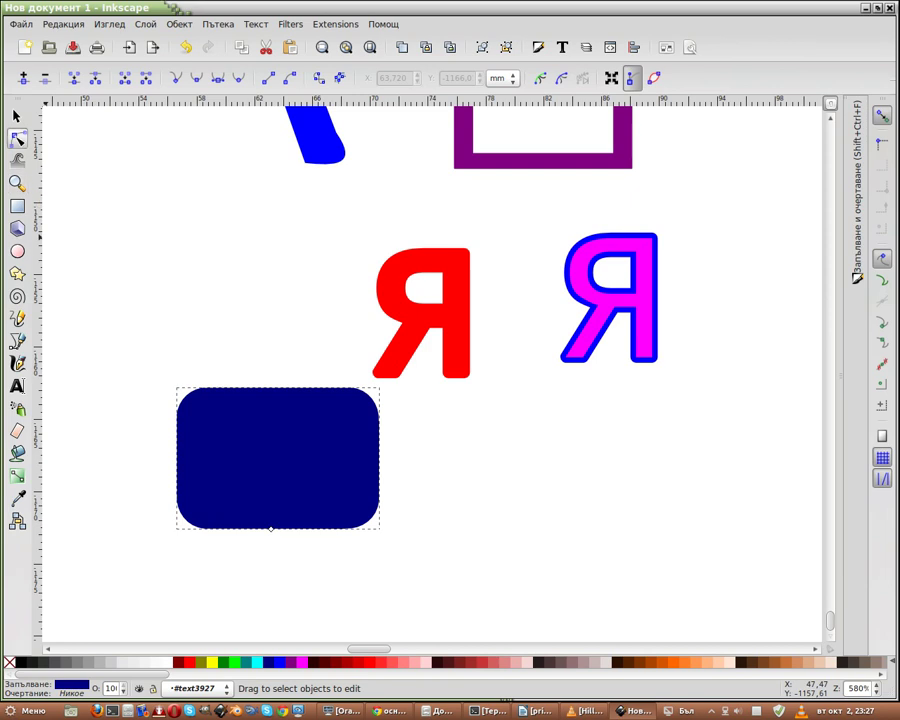
Step: Duplicate the navy shape, shrink the copy to about 80%, and fill it bright blue
{"action": "left_click", "coordinate": [17, 116]}
{"action": "left_click_drag", "start_coordinate": [249, 436], "coordinate": [222, 385]}
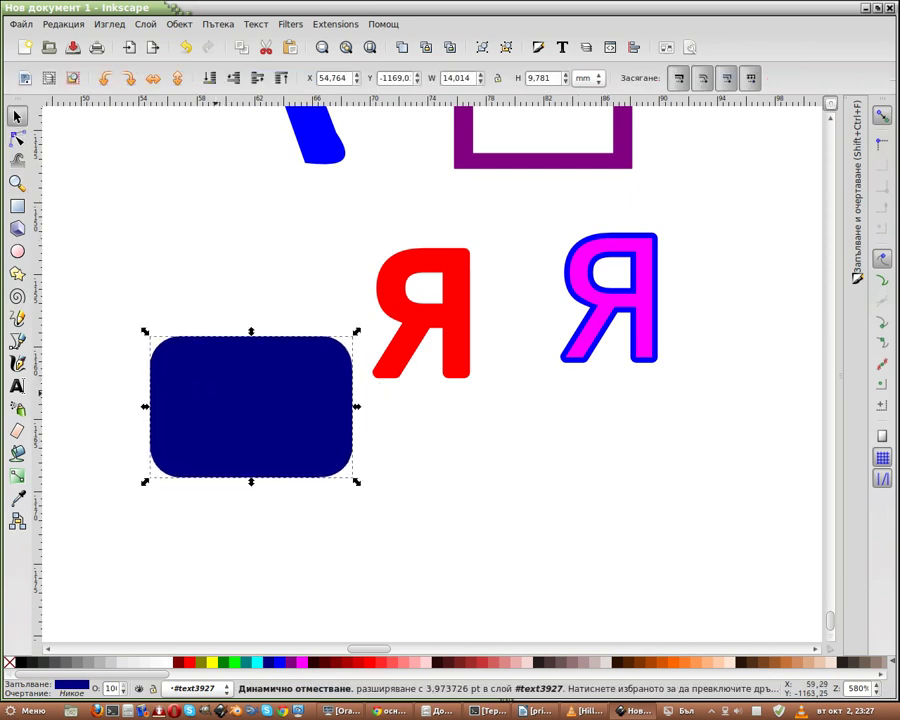
{"action": "key", "text": "ctrl"}
{"action": "key", "text": "ctrl"}
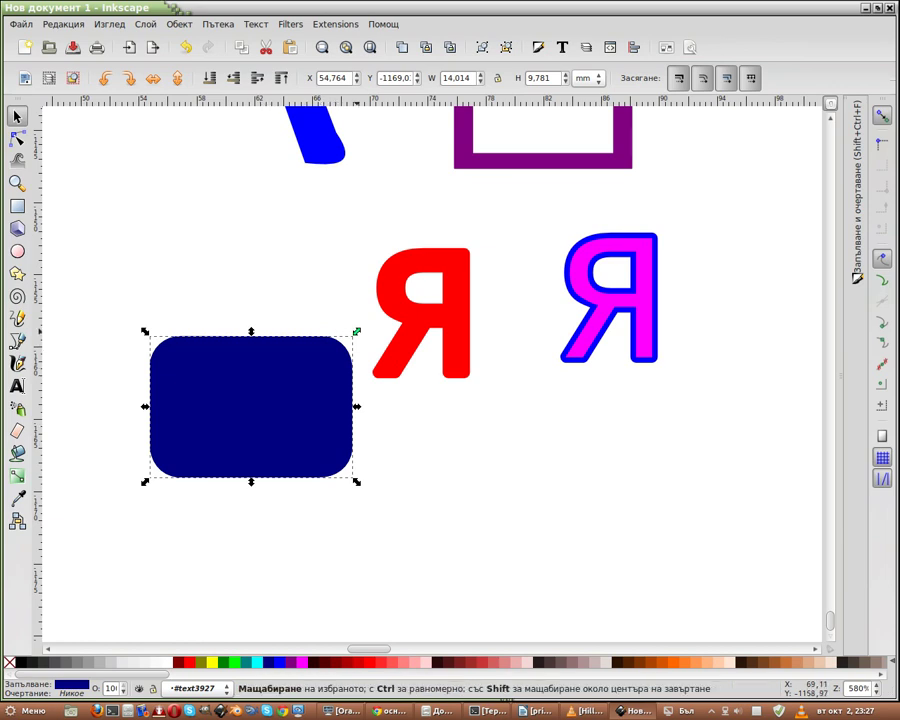
{"action": "left_click_drag", "start_coordinate": [357, 331], "coordinate": [336, 346]}
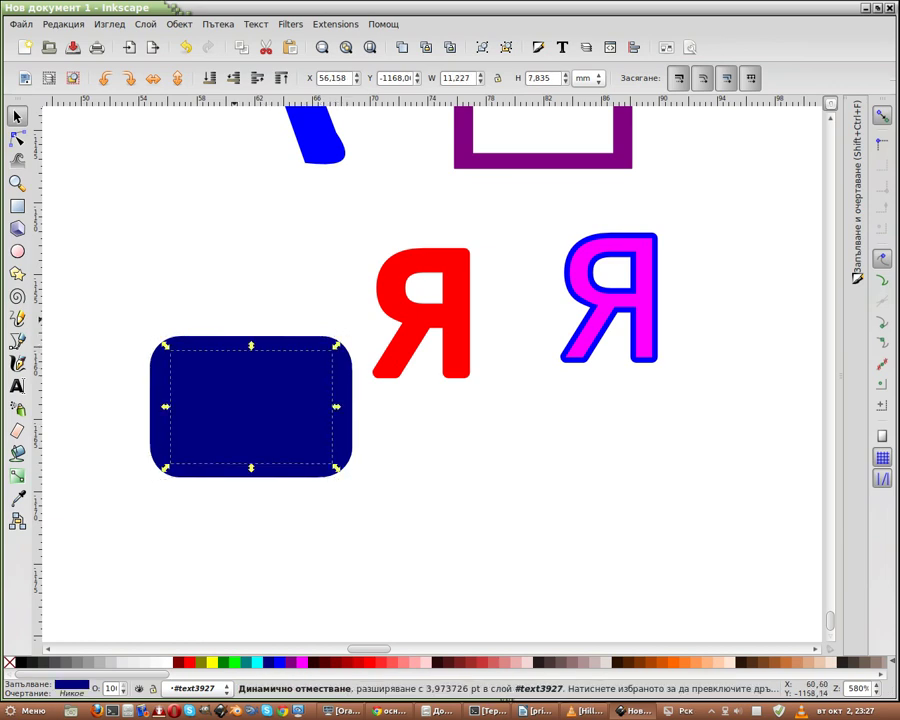
{"action": "left_click", "coordinate": [280, 662]}
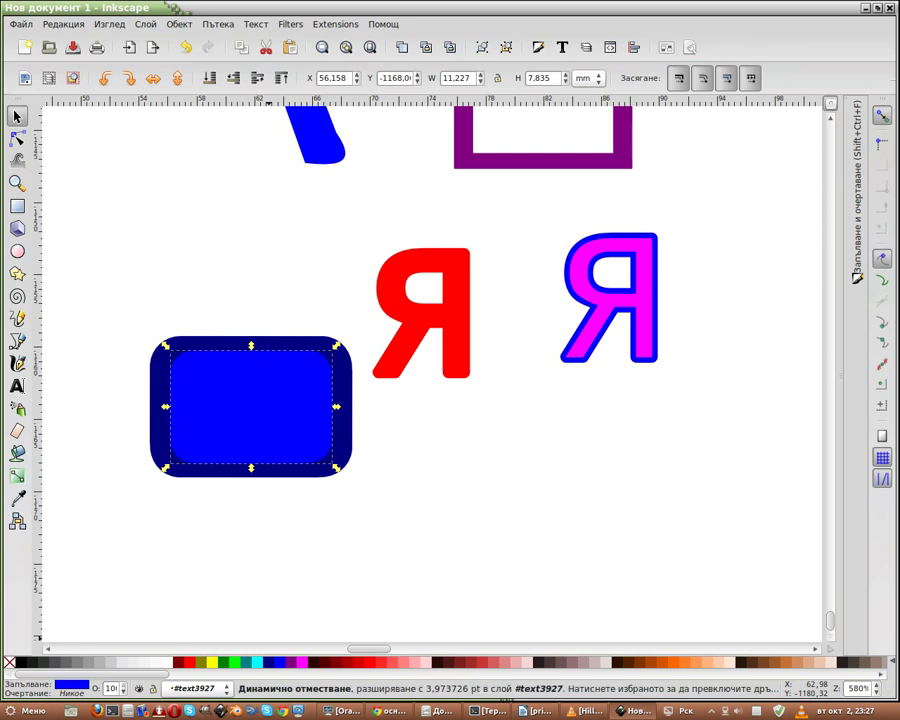
{"action": "left_click", "coordinate": [245, 607]}
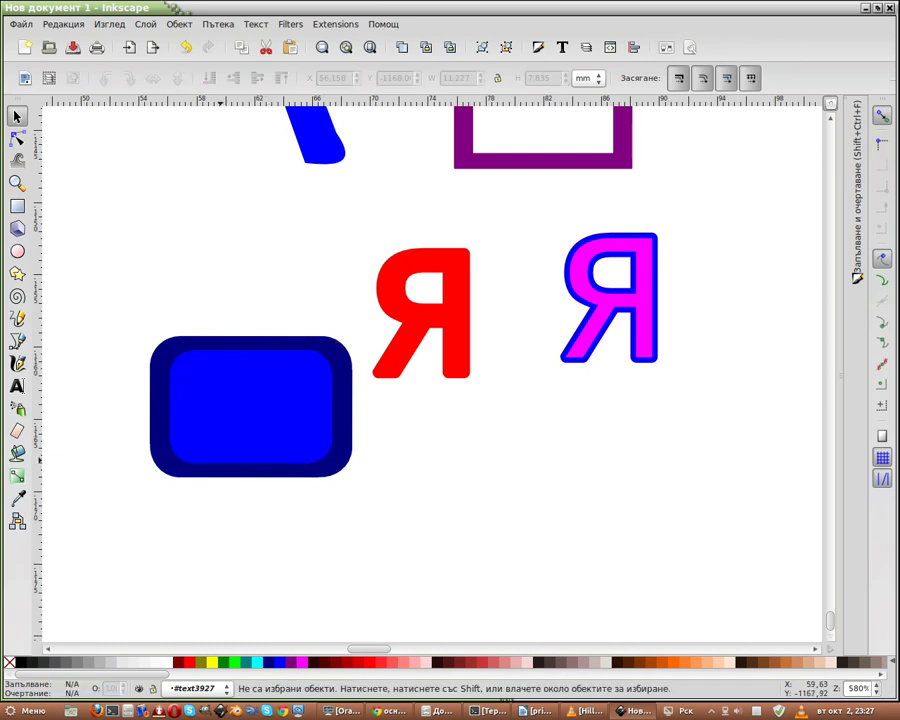
{"action": "left_click", "coordinate": [223, 463]}
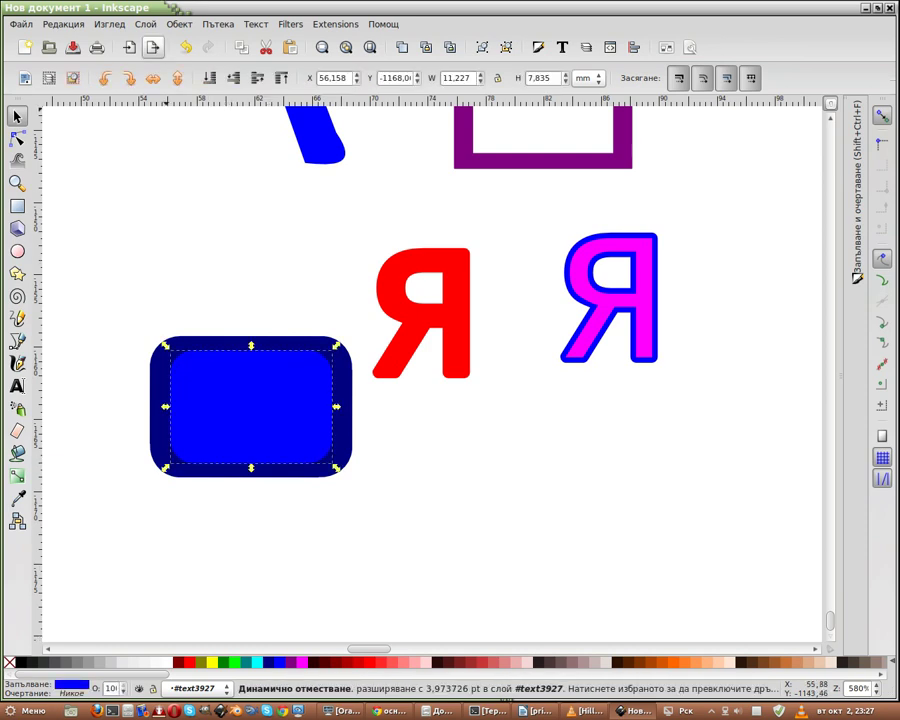
Step: Scale the inner blue shape to 50% width and height in the Transform dialog
{"action": "left_click", "coordinate": [180, 24]}
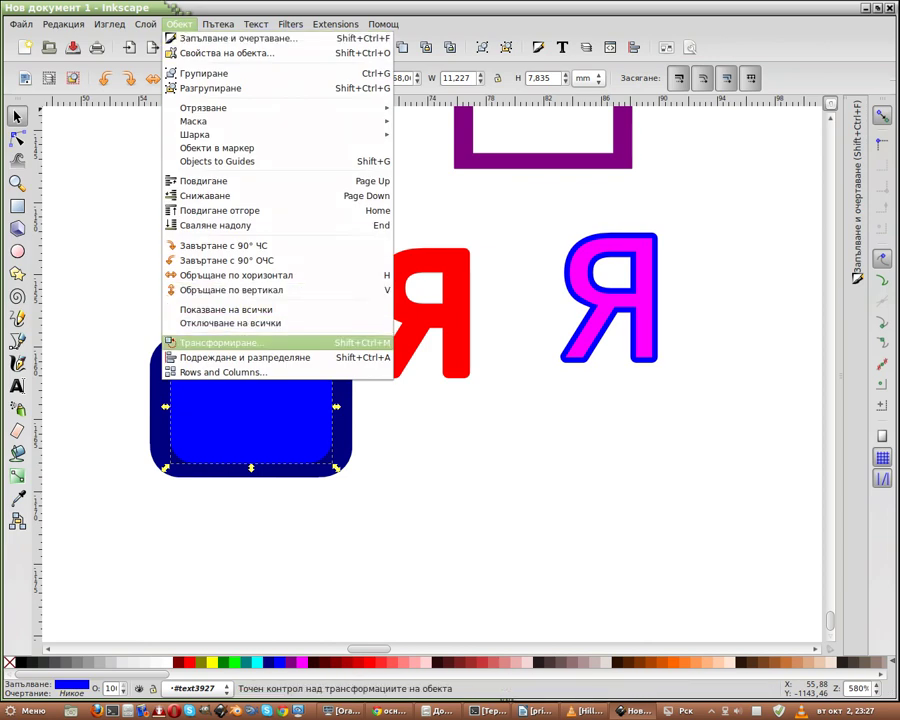
{"action": "left_click", "coordinate": [220, 342]}
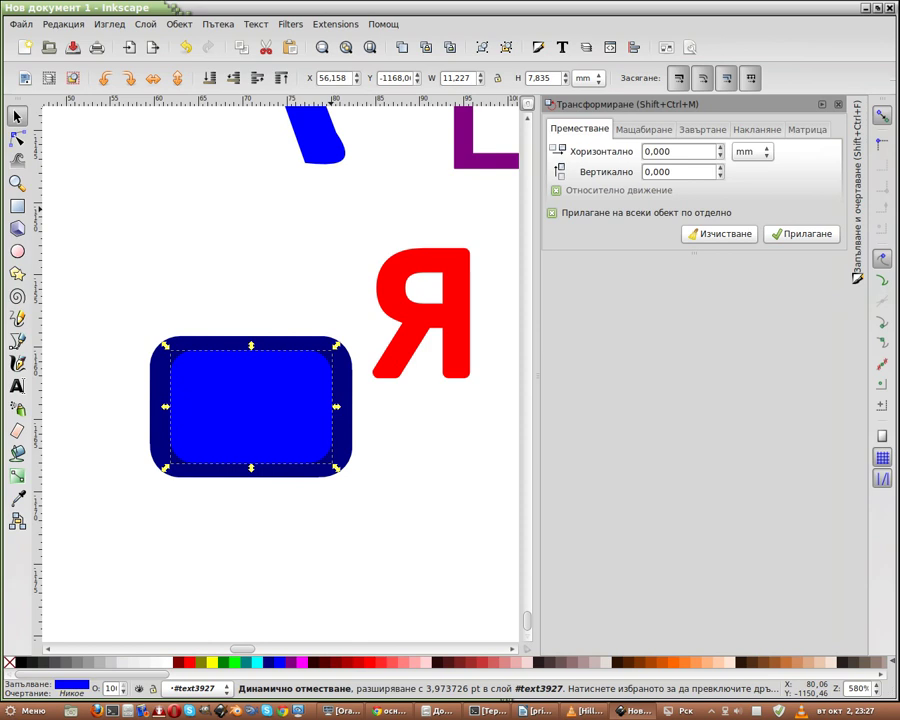
{"action": "left_click", "coordinate": [644, 129]}
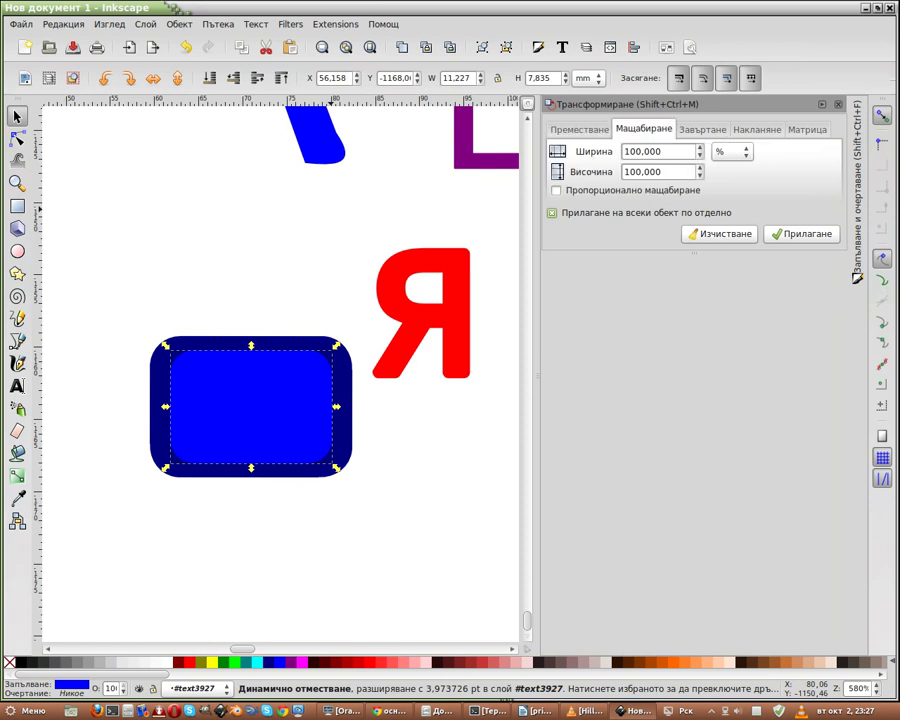
{"action": "left_click", "coordinate": [660, 151]}
{"action": "type", "text": "50"}
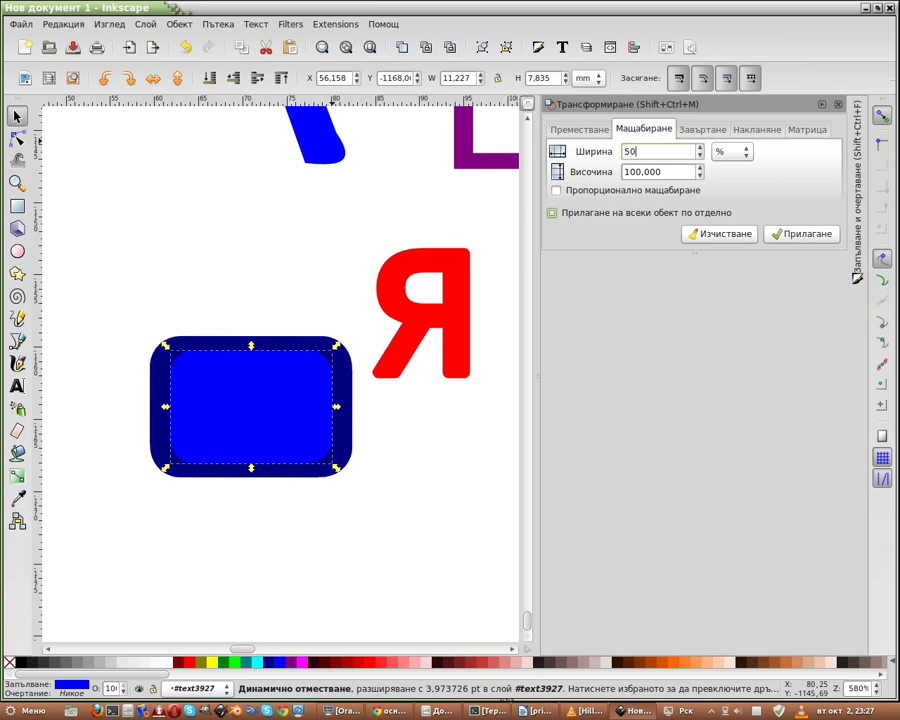
{"action": "key", "text": "Tab"}
{"action": "left_click", "coordinate": [658, 172]}
{"action": "type", "text": "50"}
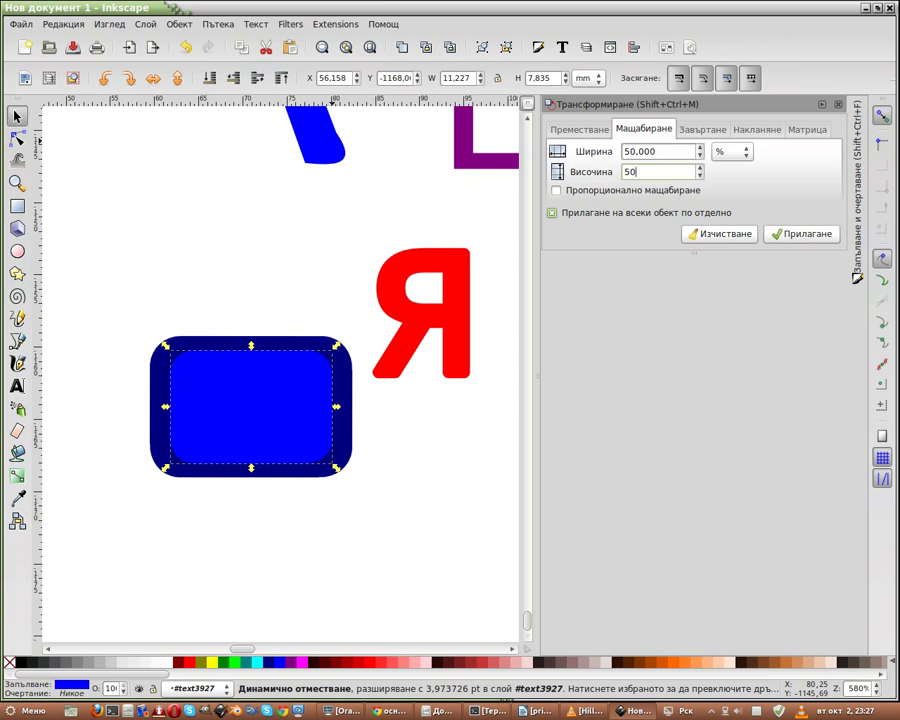
{"action": "left_click", "coordinate": [553, 213]}
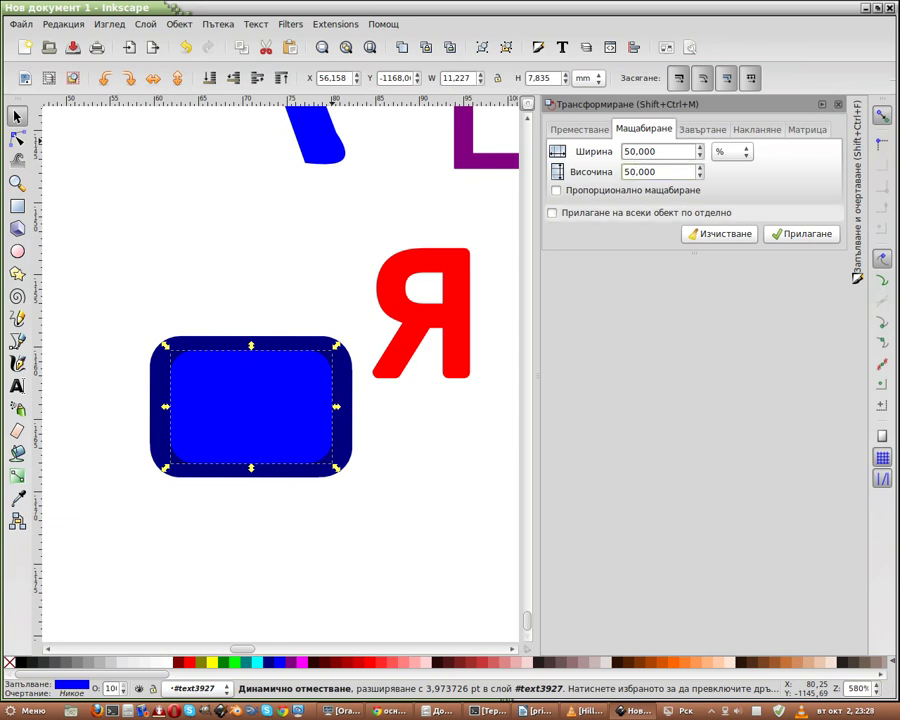
{"action": "key", "text": "Return"}
Step: Halve the inner shape again to about 2.807 × 1.959 mm and reselect it
{"action": "scroll", "coordinate": [280, 360], "scroll_direction": "down", "scroll_amount": 1}
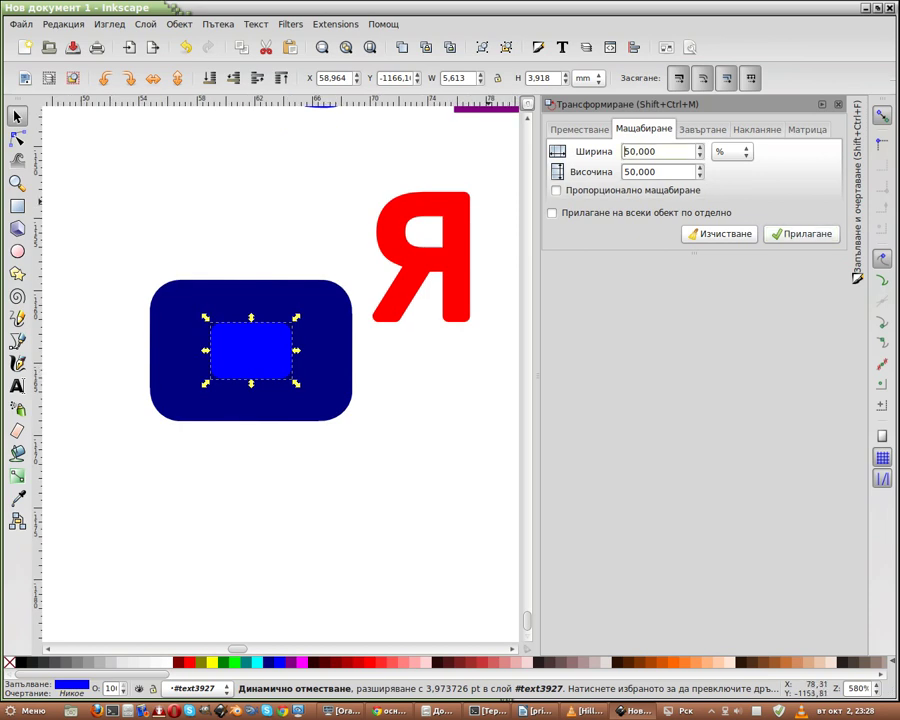
{"action": "type", "text": "-"}
{"action": "left_click", "coordinate": [656, 172]}
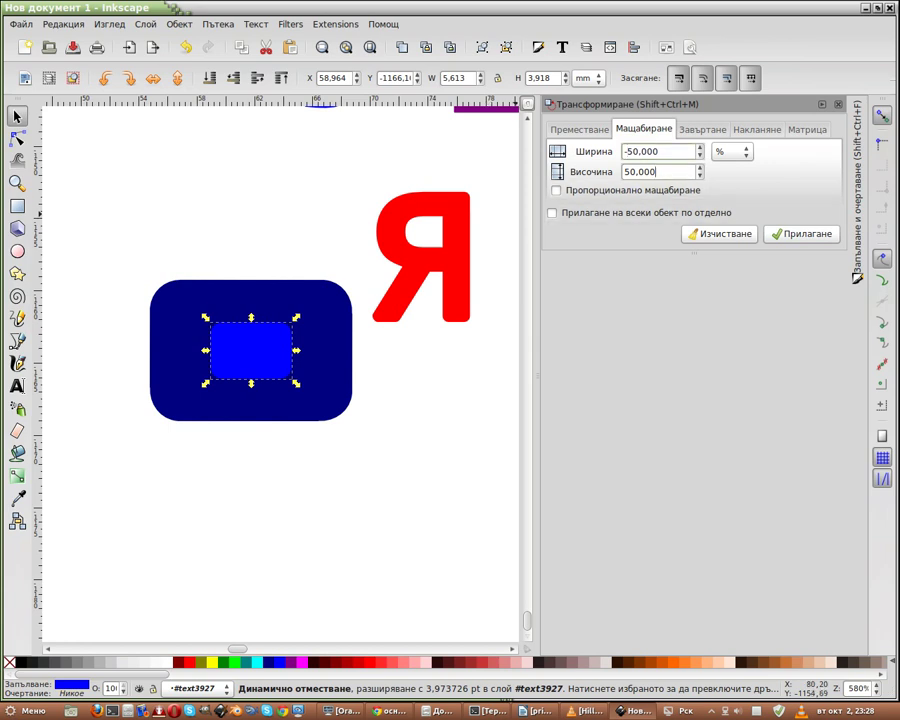
{"action": "double_click", "coordinate": [640, 172]}
{"action": "left_click", "coordinate": [624, 172]}
{"action": "type", "text": "-"}
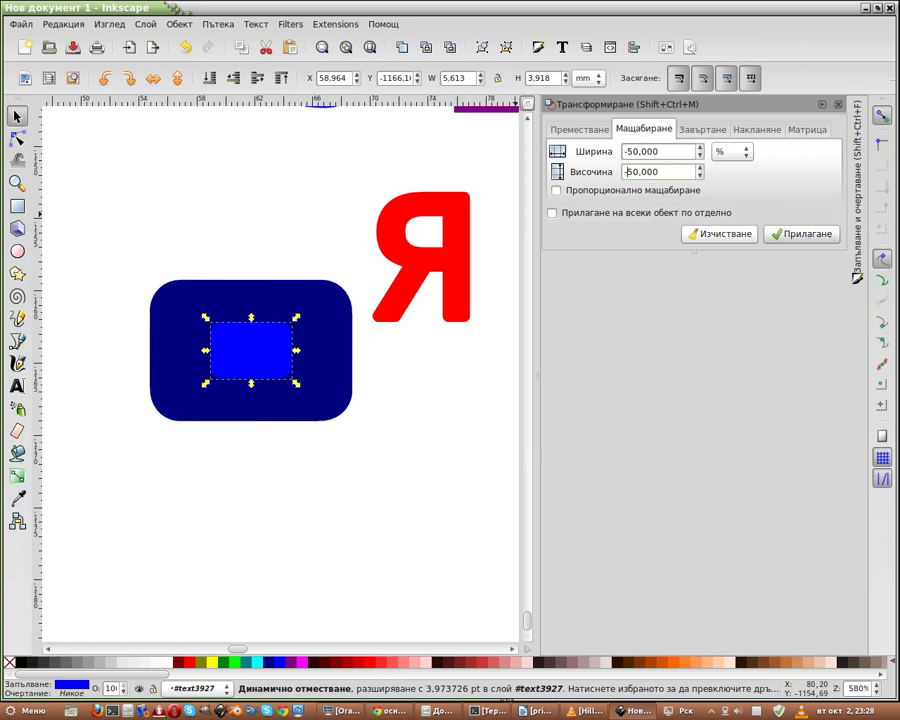
{"action": "left_click", "coordinate": [800, 233]}
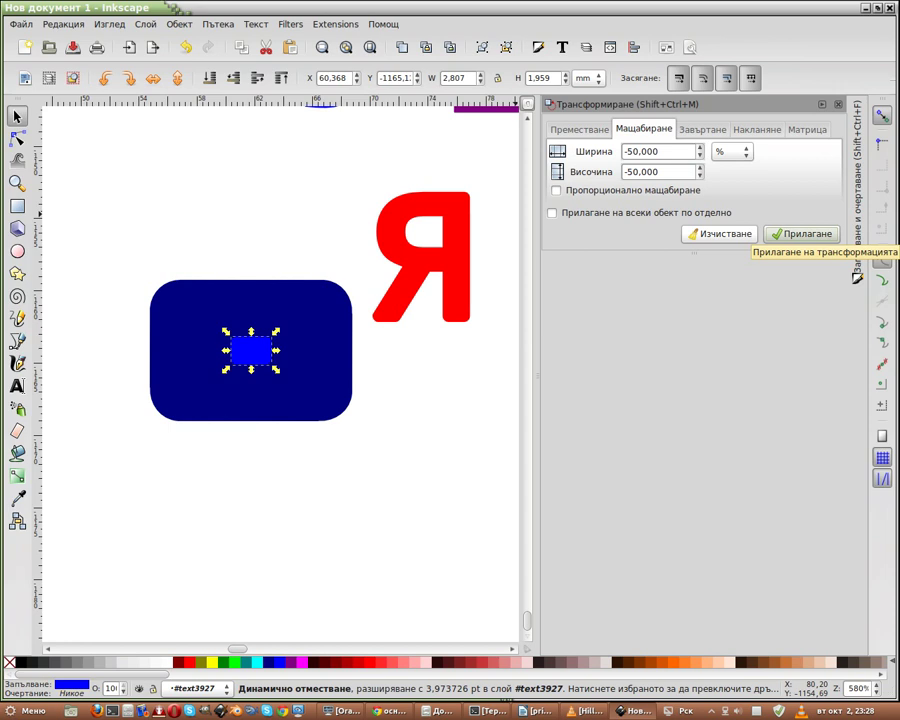
{"action": "key", "text": "Escape"}
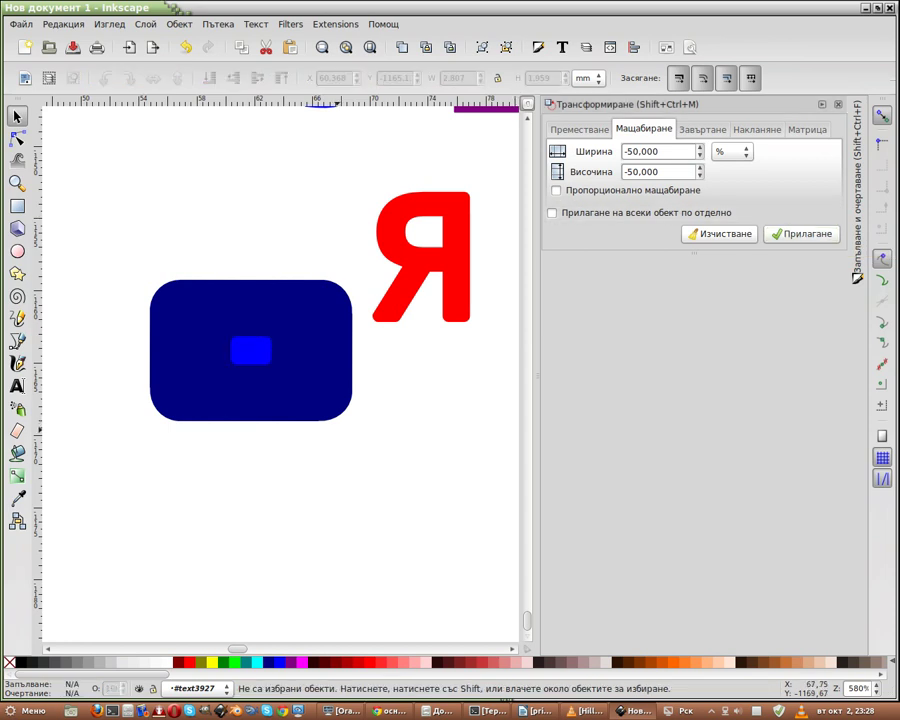
{"action": "scroll", "coordinate": [280, 380], "scroll_direction": "down", "scroll_amount": 2}
{"action": "scroll", "coordinate": [280, 380], "scroll_direction": "down", "scroll_amount": 3}
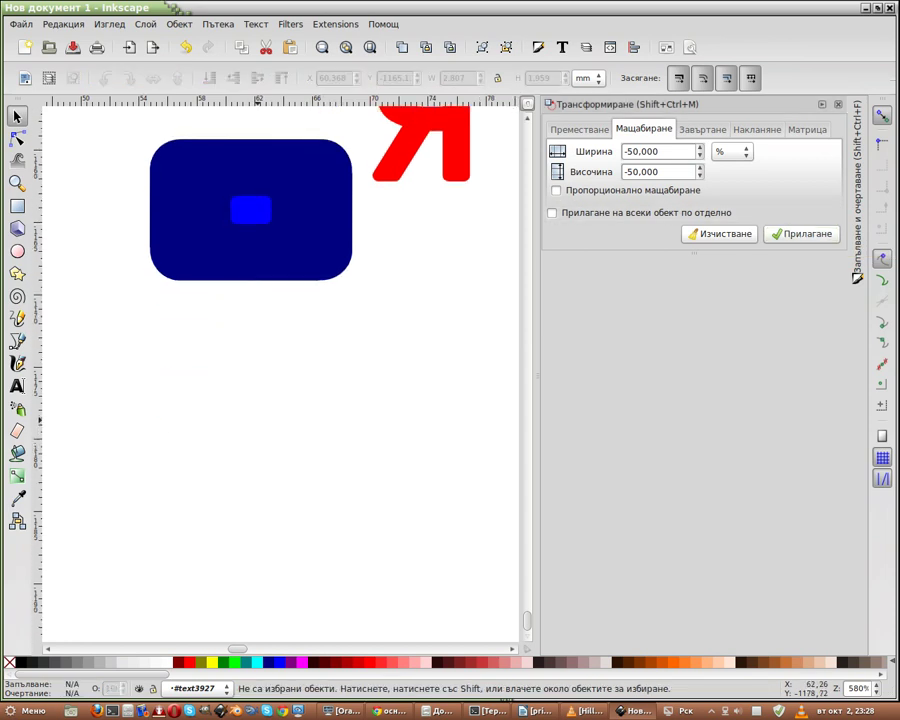
{"action": "left_click", "coordinate": [250, 210]}
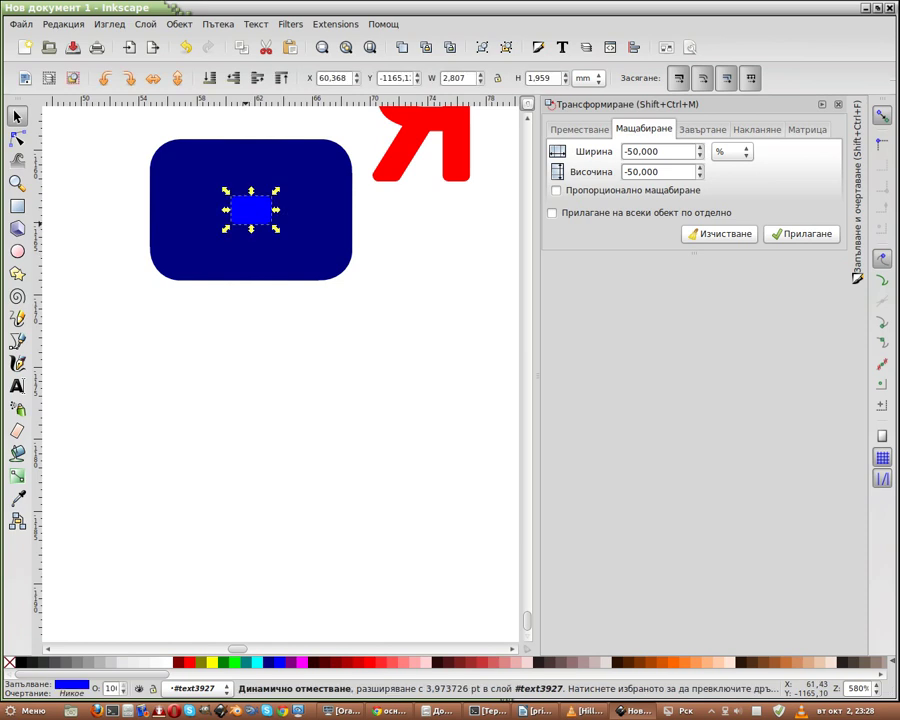
Step: Type 'Ctrl+Shift+Mouse' below the navy shape after correcting the keyboard layout
{"action": "key", "text": "t"}
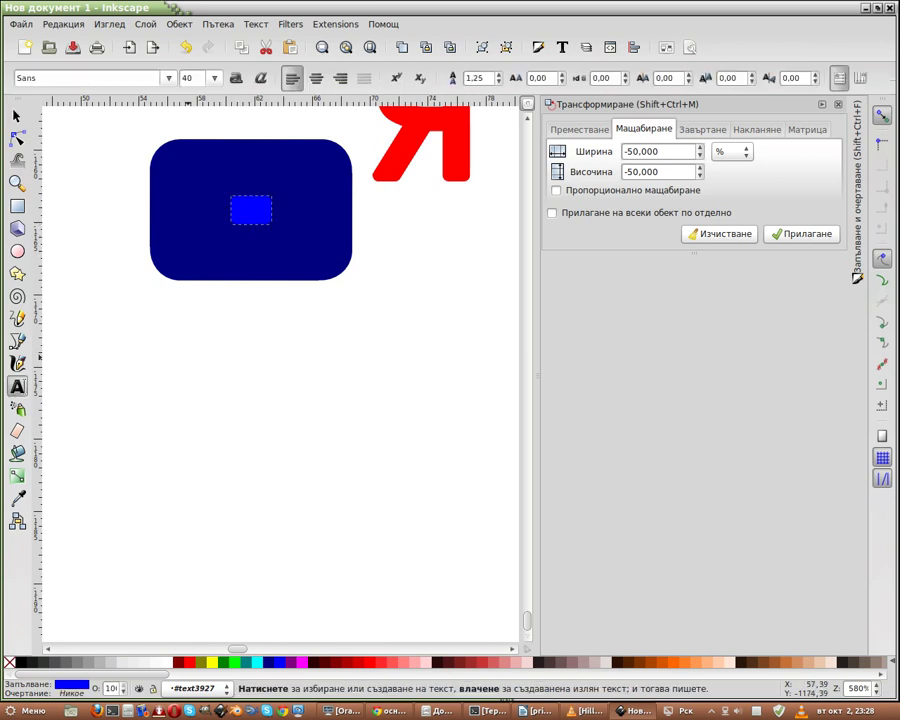
{"action": "left_click", "coordinate": [157, 360]}
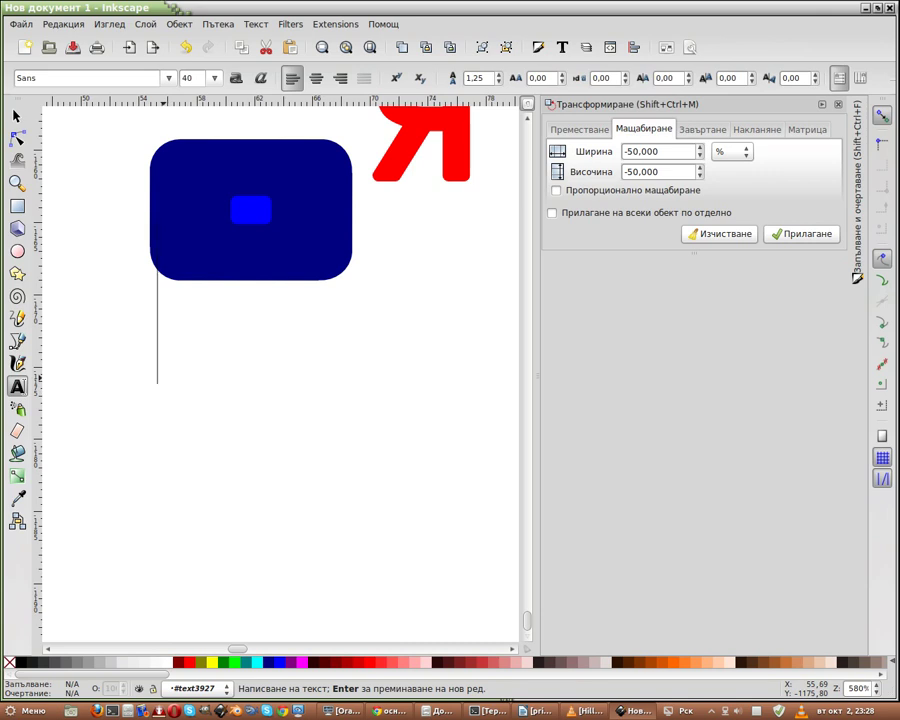
{"action": "type", "text": "ла"}
{"action": "key", "text": "BackSpace"}
{"action": "type", "text": "я"}
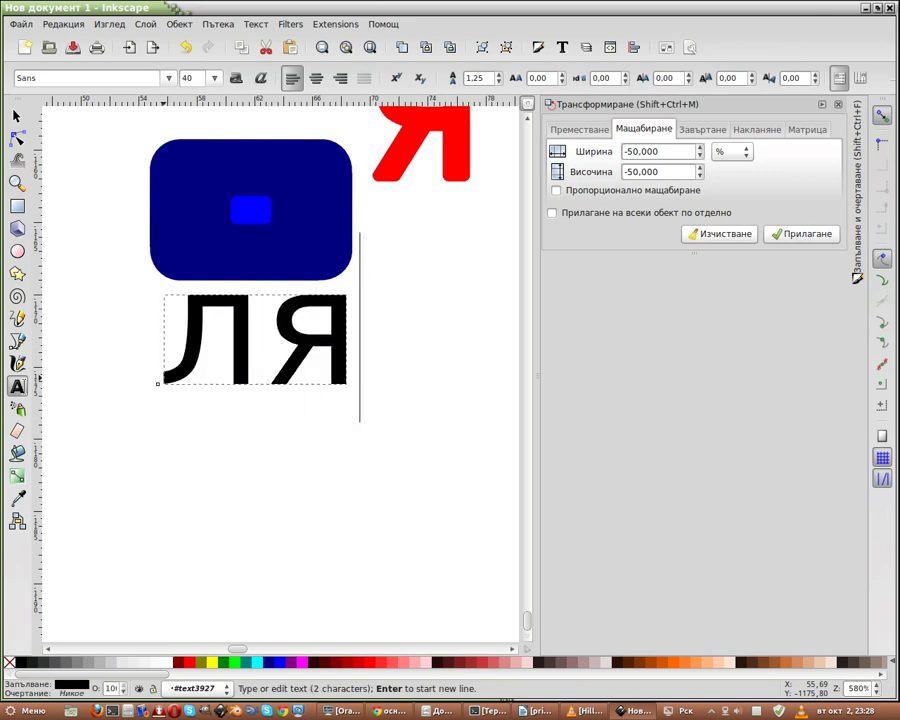
{"action": "type", "text": "в"}
{"action": "key", "text": "BackSpace"}
{"action": "key", "text": "BackSpace"}
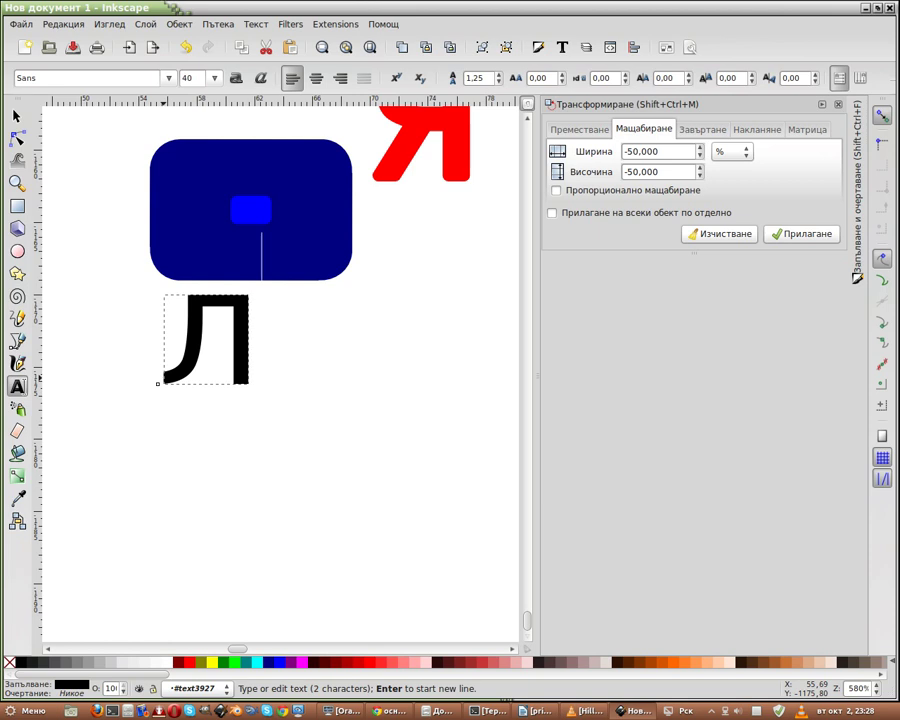
{"action": "key", "text": "BackSpace"}
{"action": "key", "text": "alt+shift"}
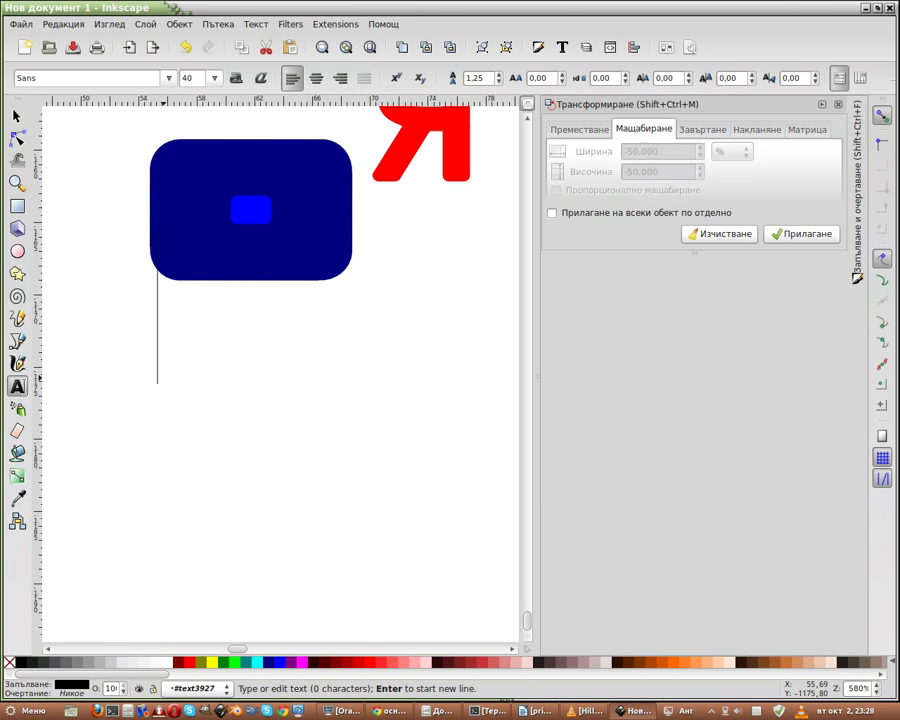
{"action": "type", "text": "Ctrl"}
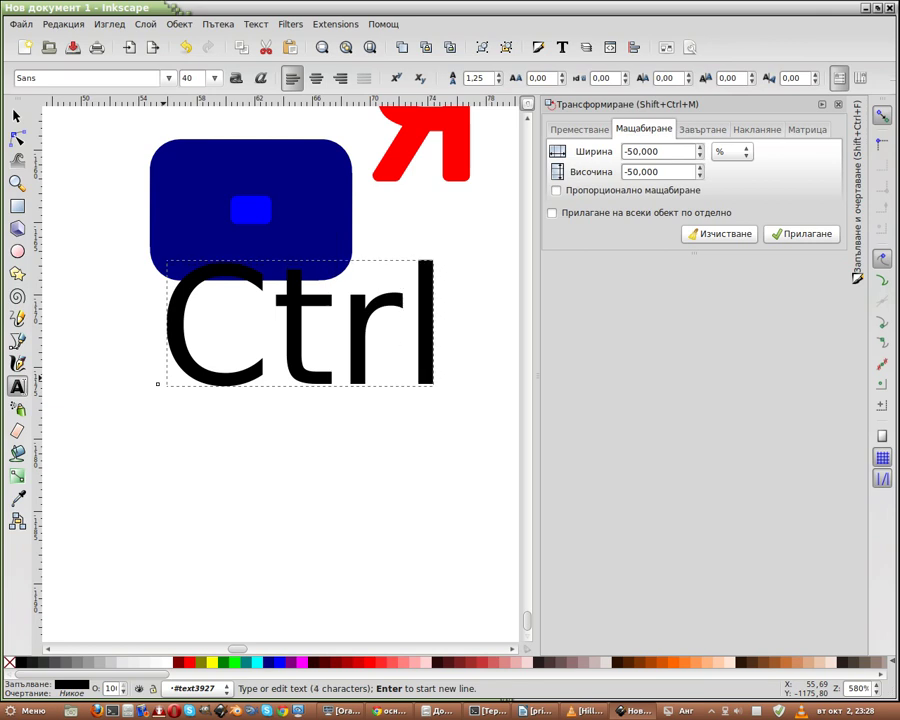
{"action": "type", "text": "+"}
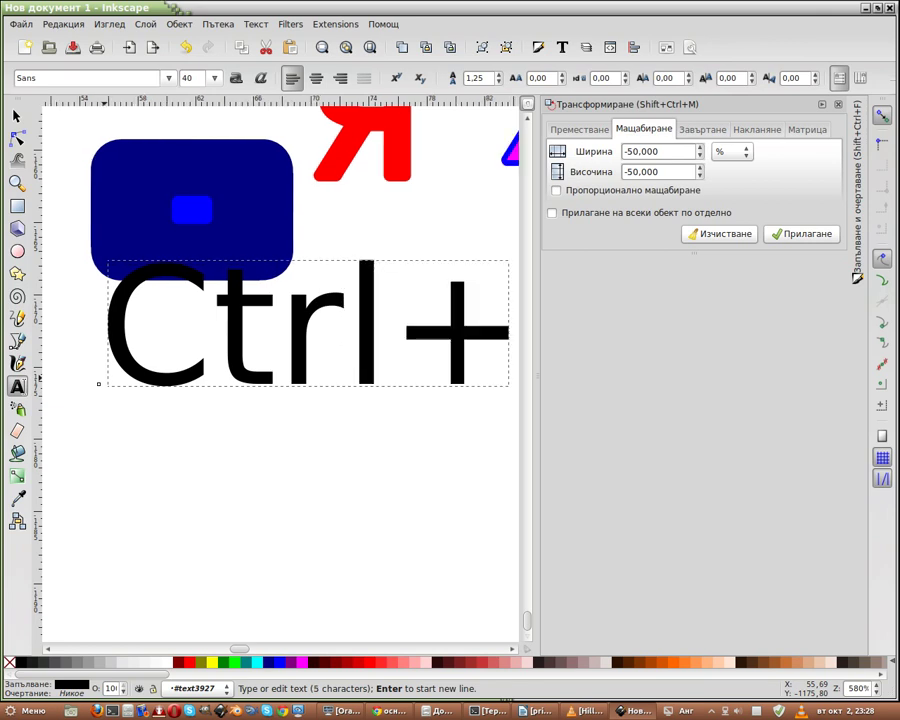
{"action": "type", "text": "Shift"}
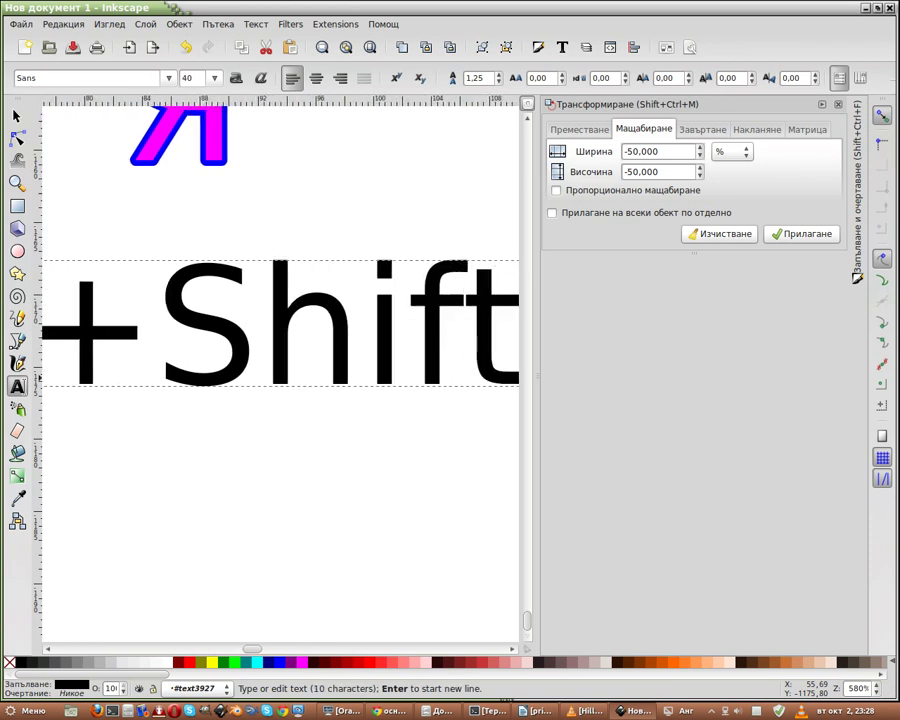
{"action": "type", "text": "+"}
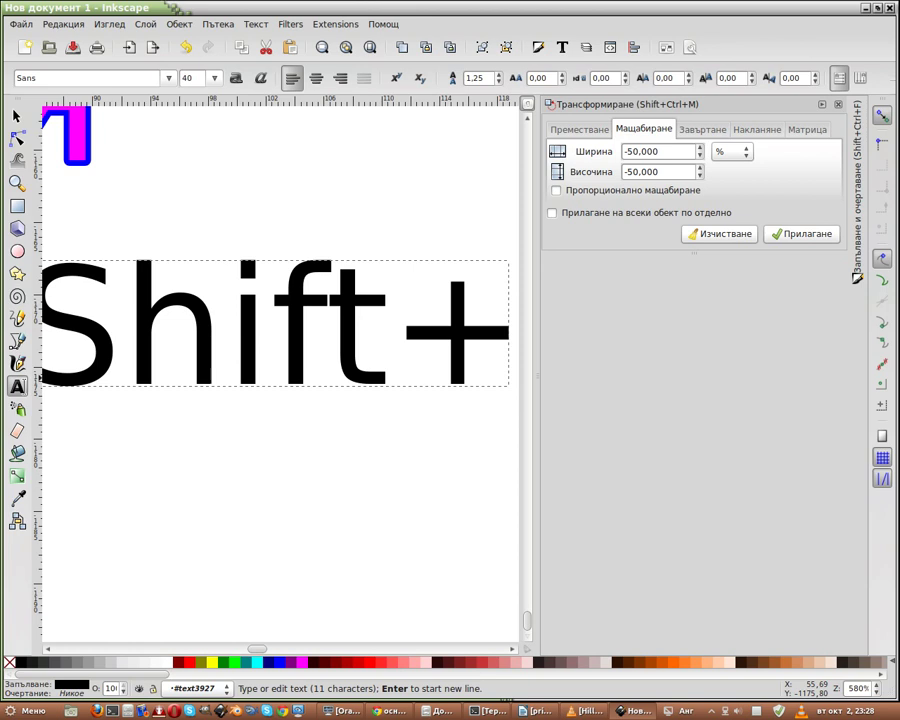
{"action": "type", "text": "Mouse"}
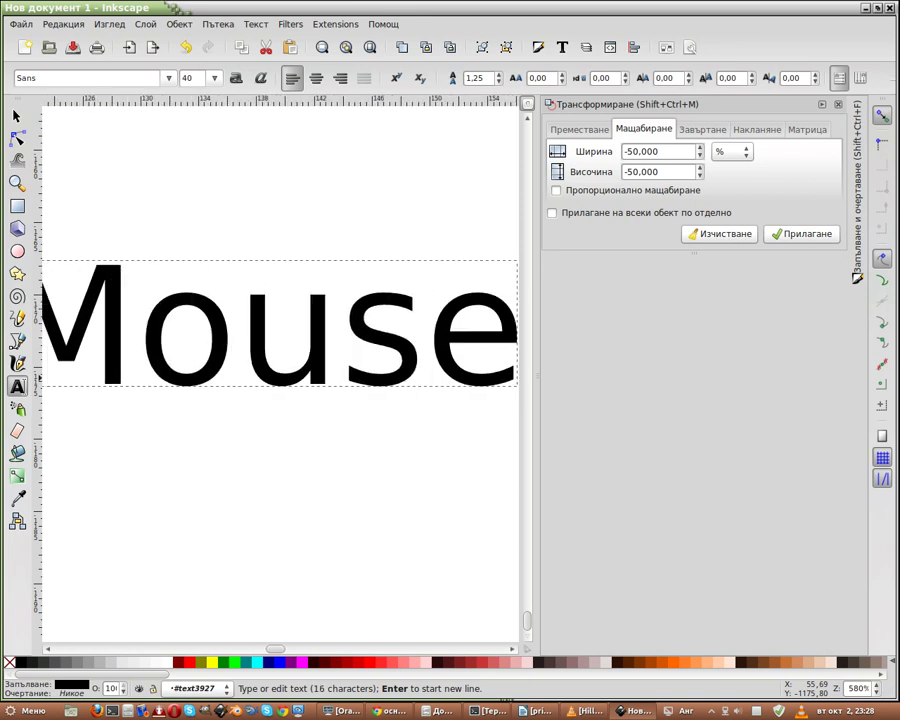
Step: Set the whole 'Ctrl+Shift+Mouse' label to font size 13
{"action": "key", "text": "ctrl+a"}
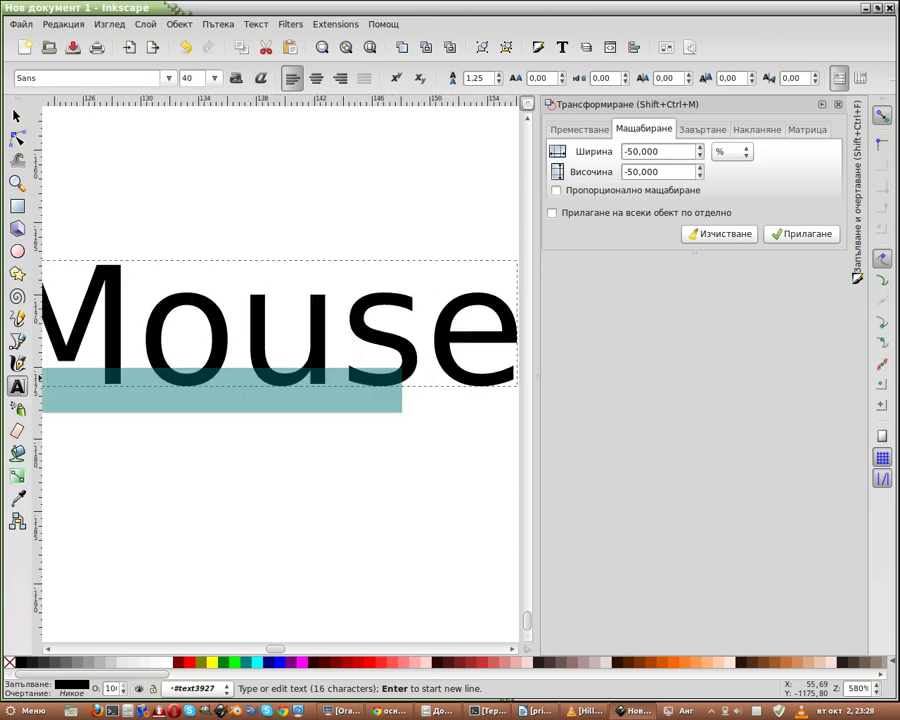
{"action": "left_click", "coordinate": [214, 78]}
{"action": "left_click", "coordinate": [195, 209]}
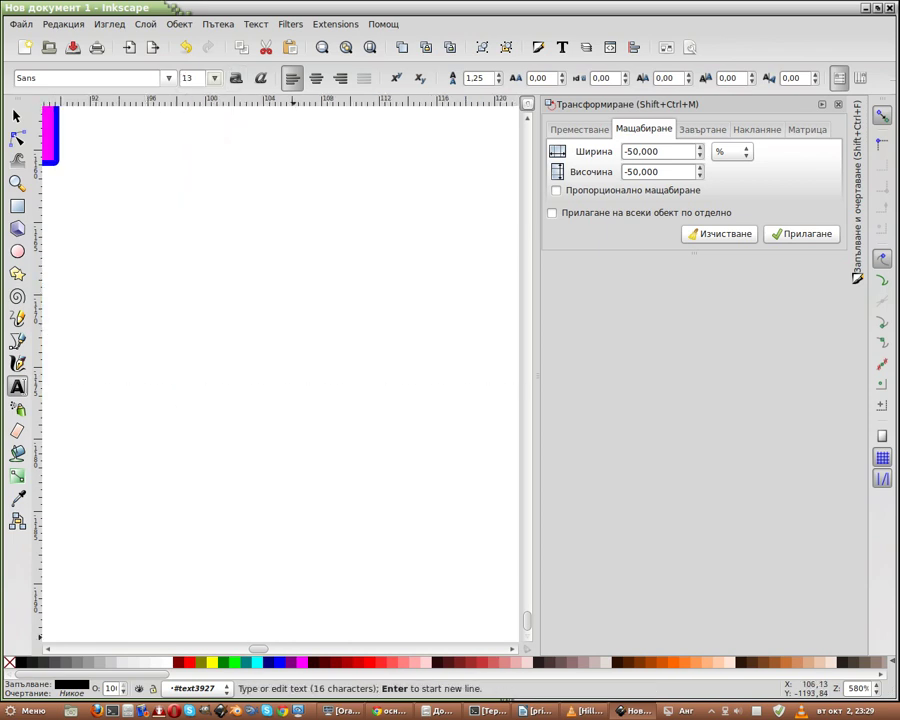
{"action": "scroll", "coordinate": [280, 370], "scroll_direction": "left", "scroll_amount": 5}
{"action": "scroll", "coordinate": [280, 370], "scroll_direction": "left", "scroll_amount": 3}
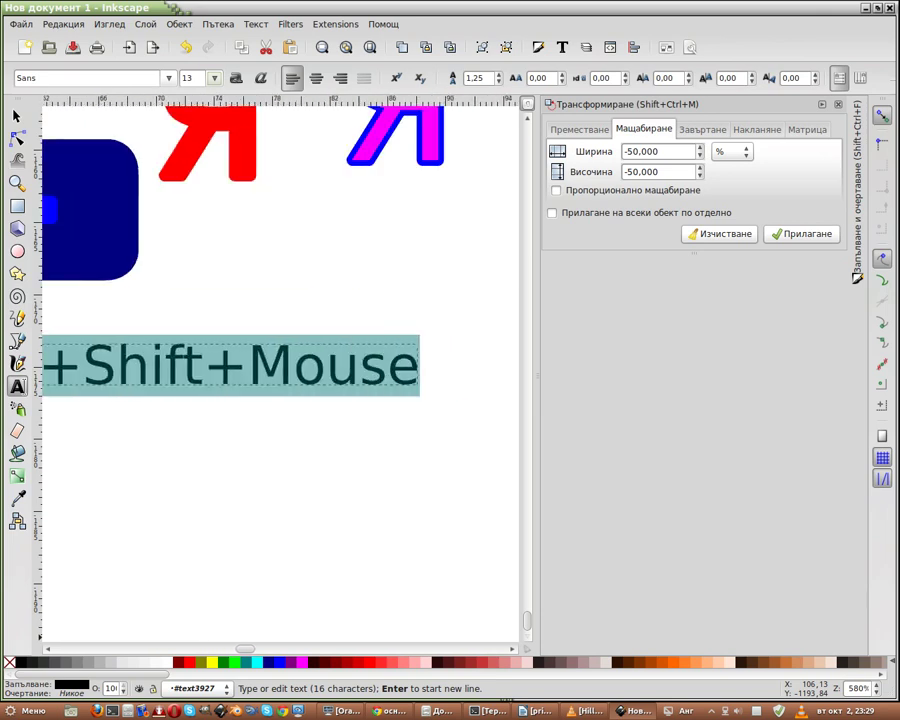
{"action": "scroll", "coordinate": [280, 370], "scroll_direction": "right", "scroll_amount": 5}
{"action": "scroll", "coordinate": [280, 370], "scroll_direction": "left", "scroll_amount": 13}
{"action": "scroll", "coordinate": [280, 370], "scroll_direction": "right", "scroll_amount": 8}
{"action": "scroll", "coordinate": [280, 370], "scroll_direction": "right", "scroll_amount": 1}
{"action": "scroll", "coordinate": [280, 370], "scroll_direction": "left", "scroll_amount": 5}
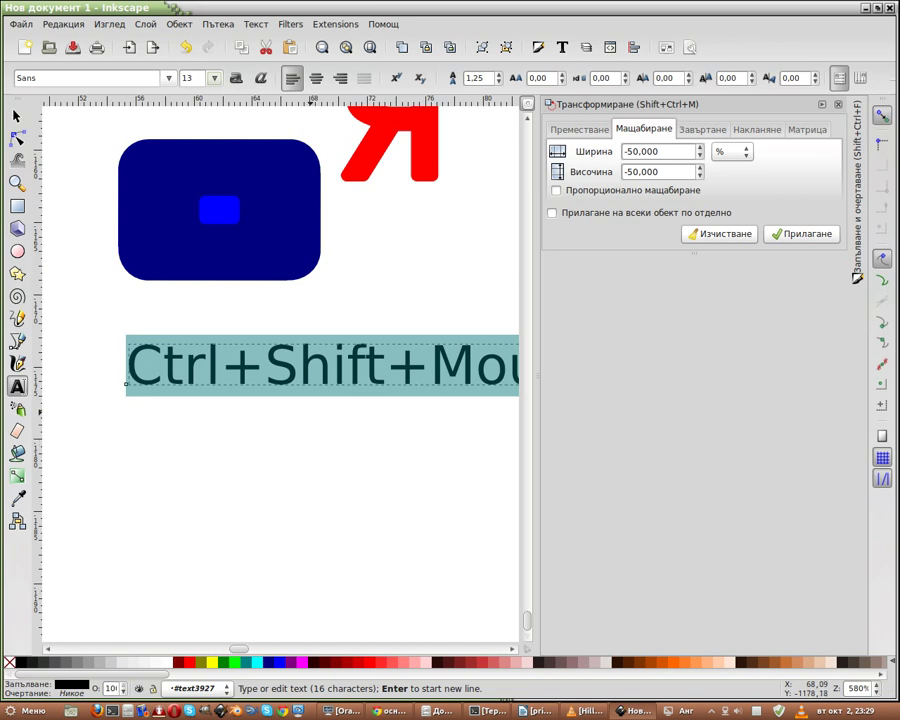
Step: Change the 'Ctrl+Shift+Mouse' label to font size 12 and return the cursor for typing
{"action": "left_click", "coordinate": [214, 78]}
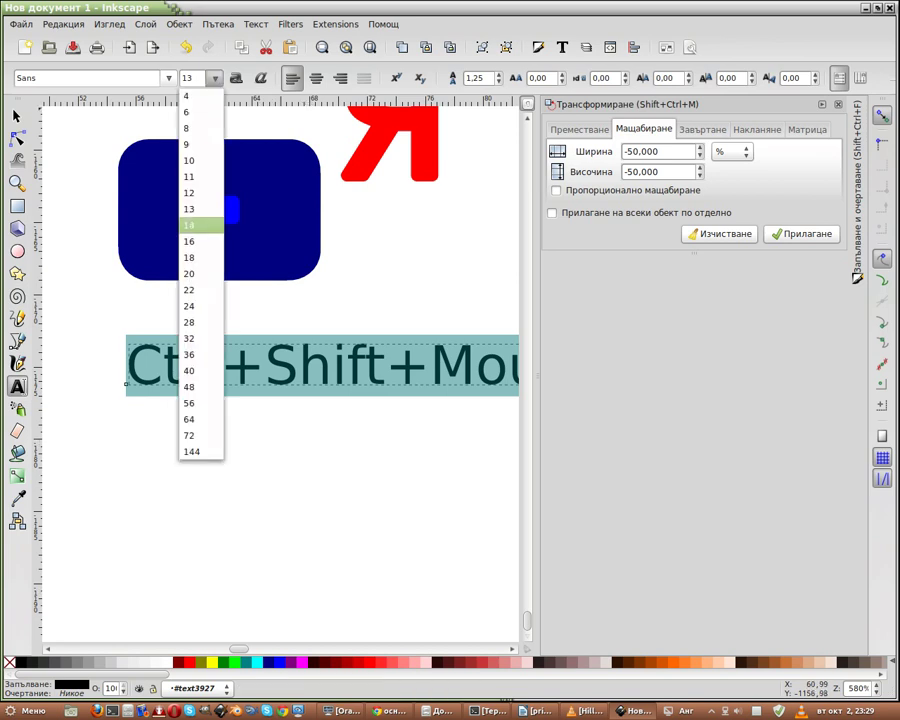
{"action": "key", "text": "Escape"}
{"action": "scroll", "coordinate": [280, 370], "scroll_direction": "right", "scroll_amount": 4}
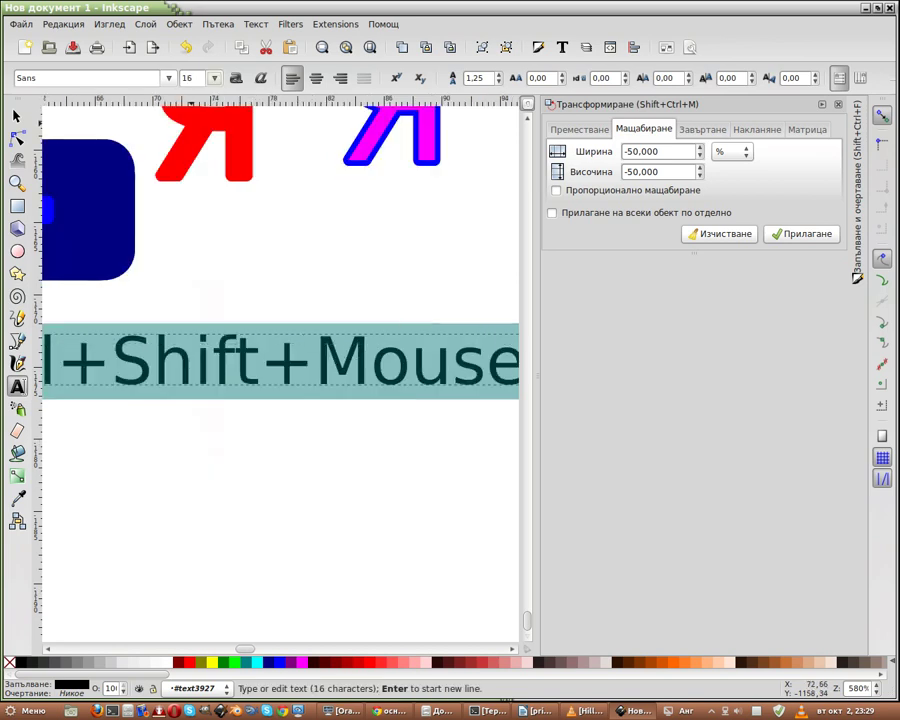
{"action": "left_click", "coordinate": [214, 78]}
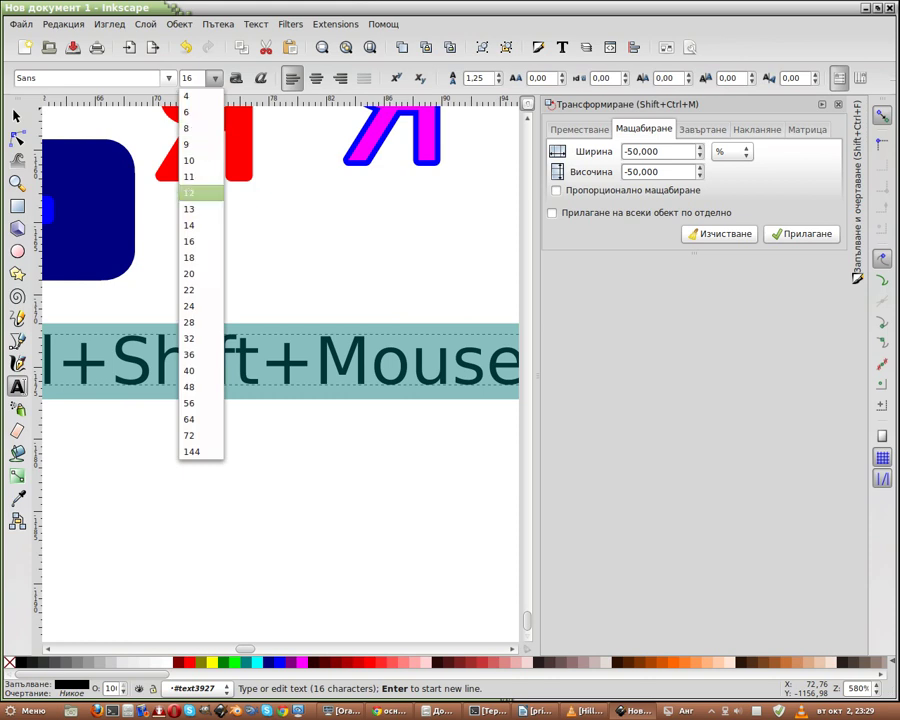
{"action": "left_click", "coordinate": [195, 190]}
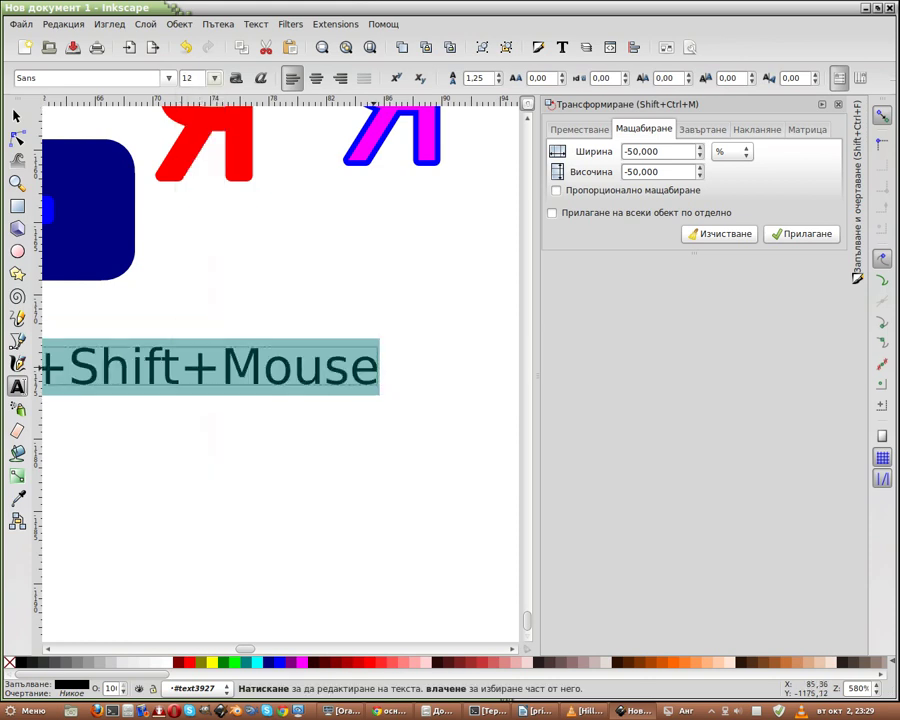
{"action": "key", "text": "End"}
{"action": "key", "text": "Home"}
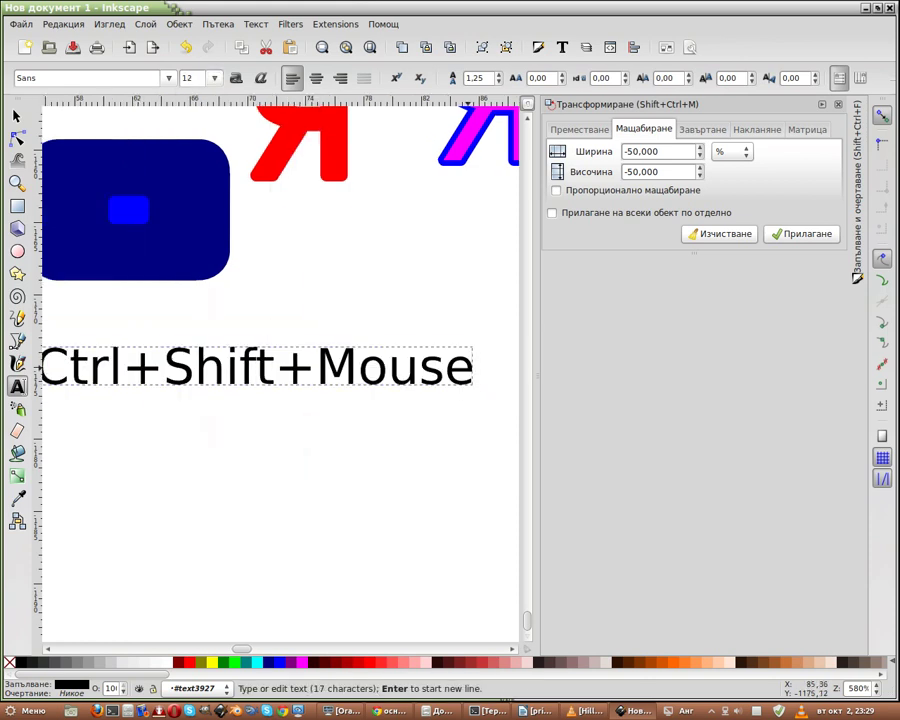
Step: Add the caption lines 'правопропорционално', 'оразмеряване' and 'на обекти.' under 'Ctrl+Shift+Mouse'
{"action": "key", "text": "Return"}
{"action": "type", "text": "praw"}
{"action": "key", "text": "BackSpace"}
{"action": "key", "text": "BackSpace"}
{"action": "key", "text": "BackSpace"}
{"action": "key", "text": "BackSpace"}
{"action": "key", "text": "BackSpace"}
{"action": "type", "text": "пр"}
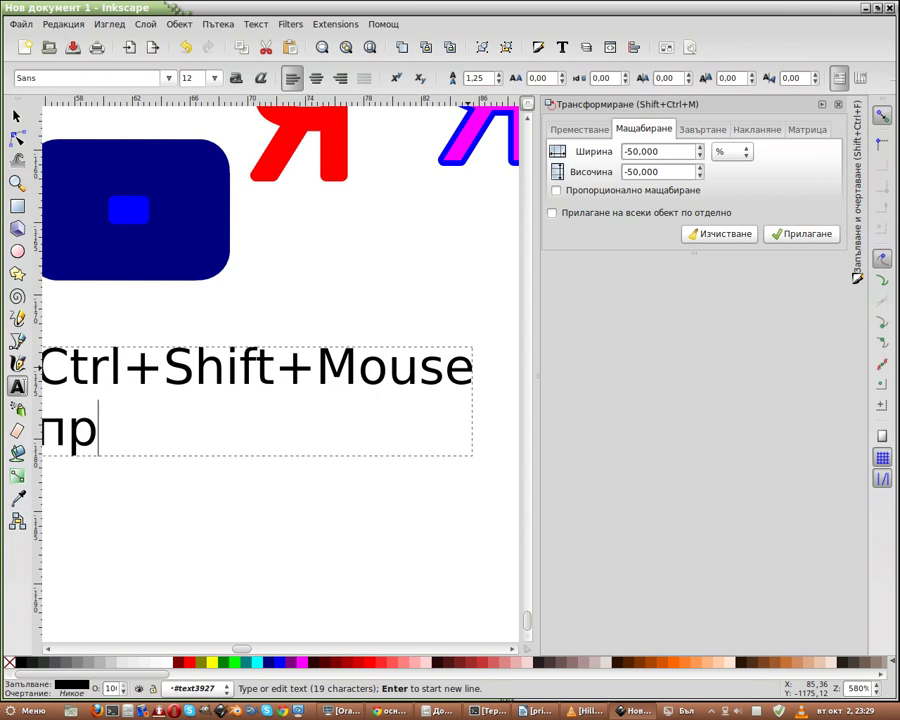
{"action": "type", "text": "аво"}
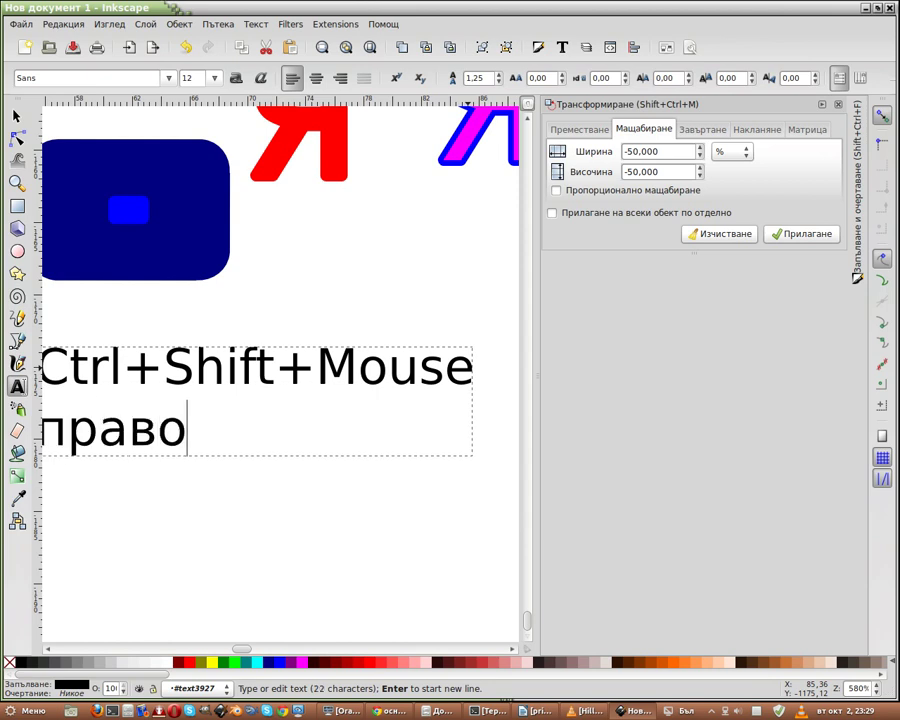
{"action": "type", "text": "пропо"}
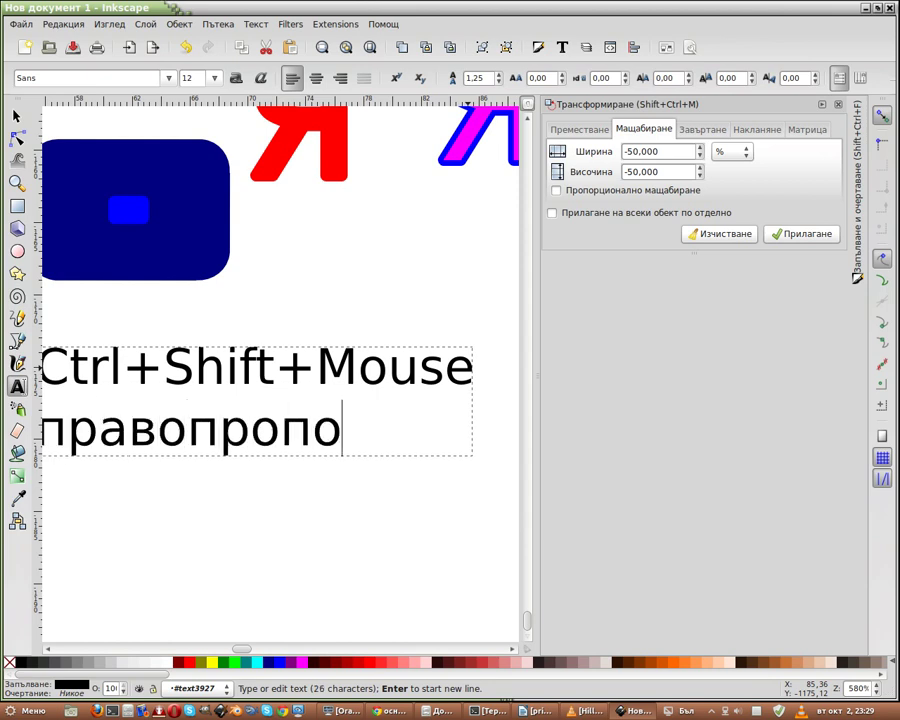
{"action": "type", "text": "рционал"}
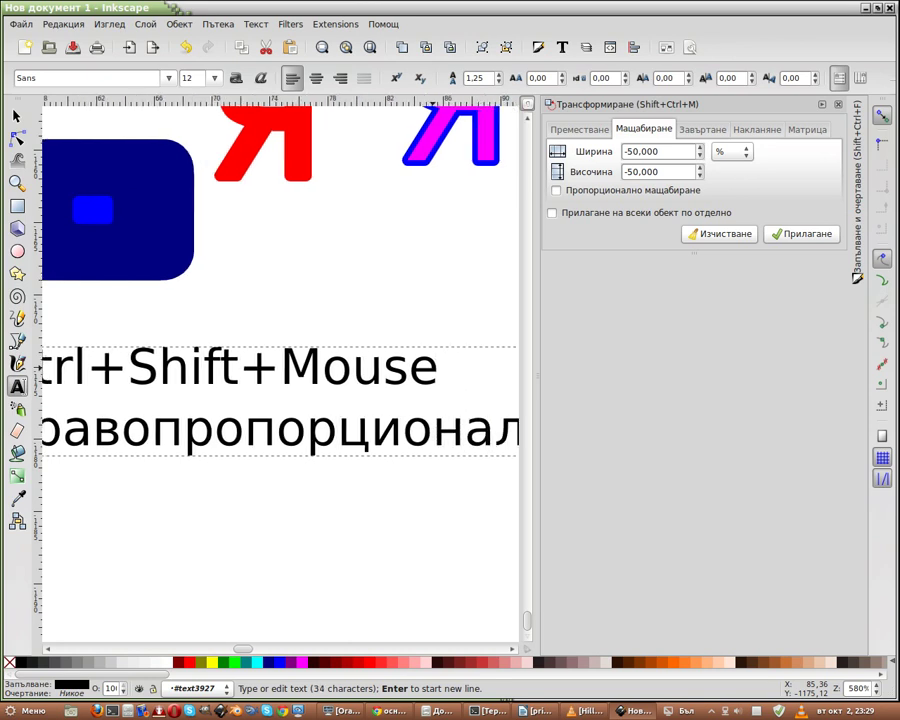
{"action": "type", "text": "но"}
{"action": "key", "text": "Return"}
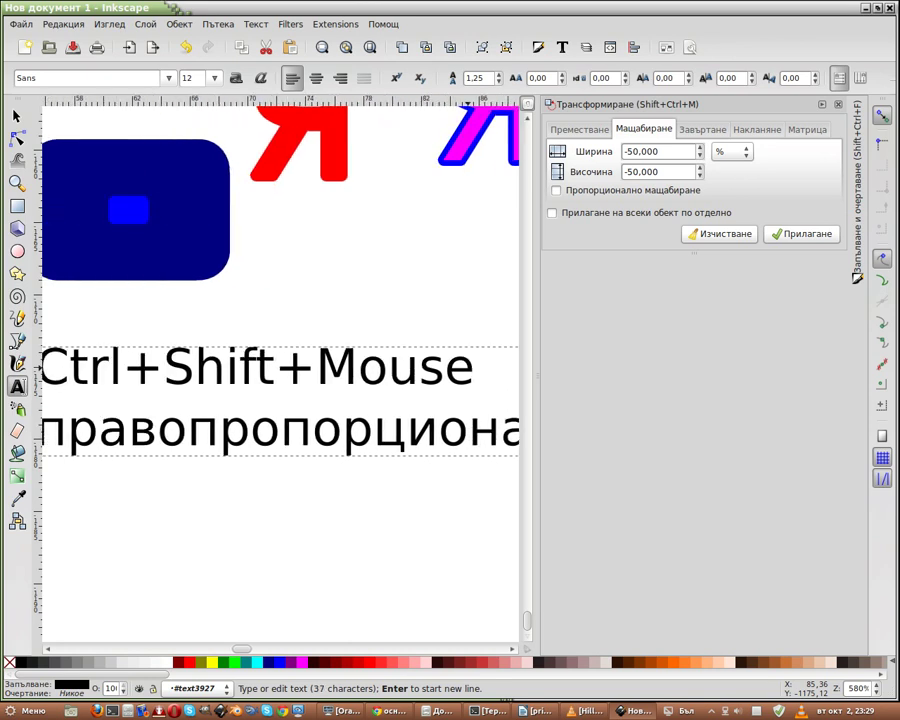
{"action": "type", "text": "оразме"}
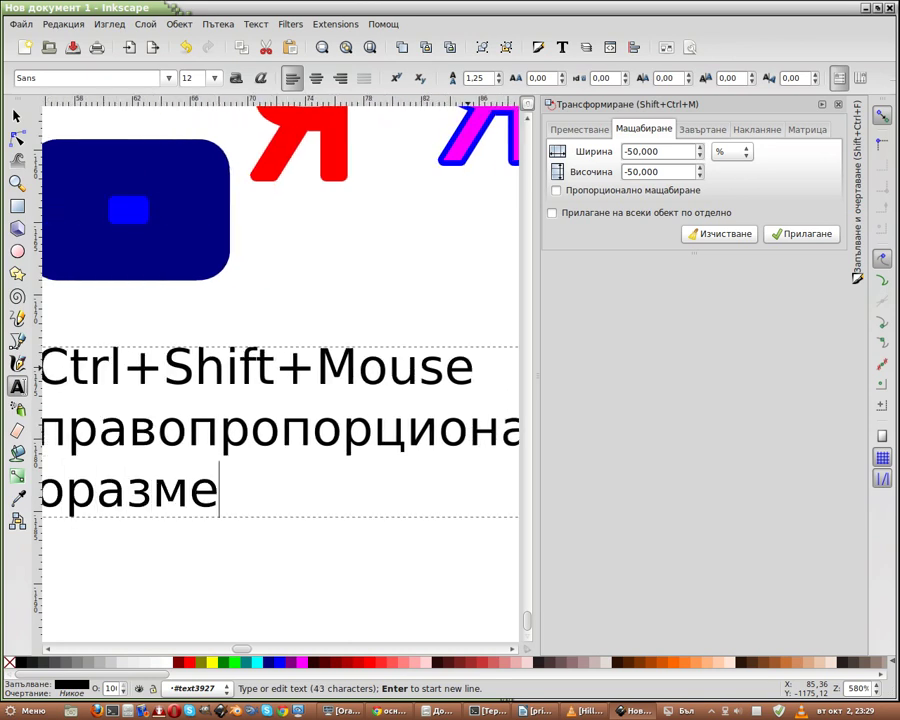
{"action": "type", "text": "ряван"}
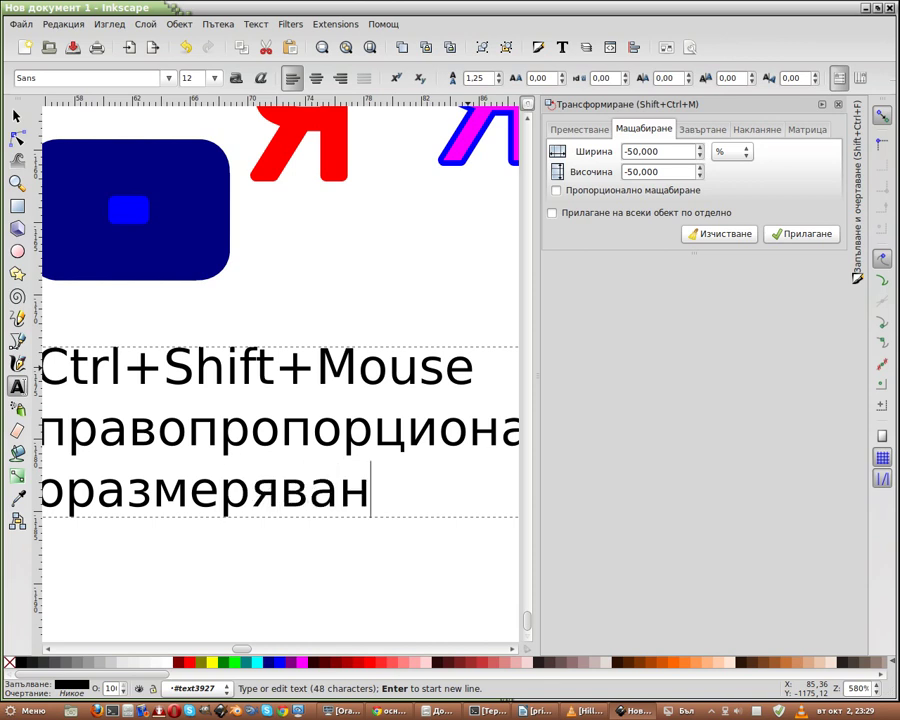
{"action": "type", "text": "е"}
{"action": "key", "text": "Return"}
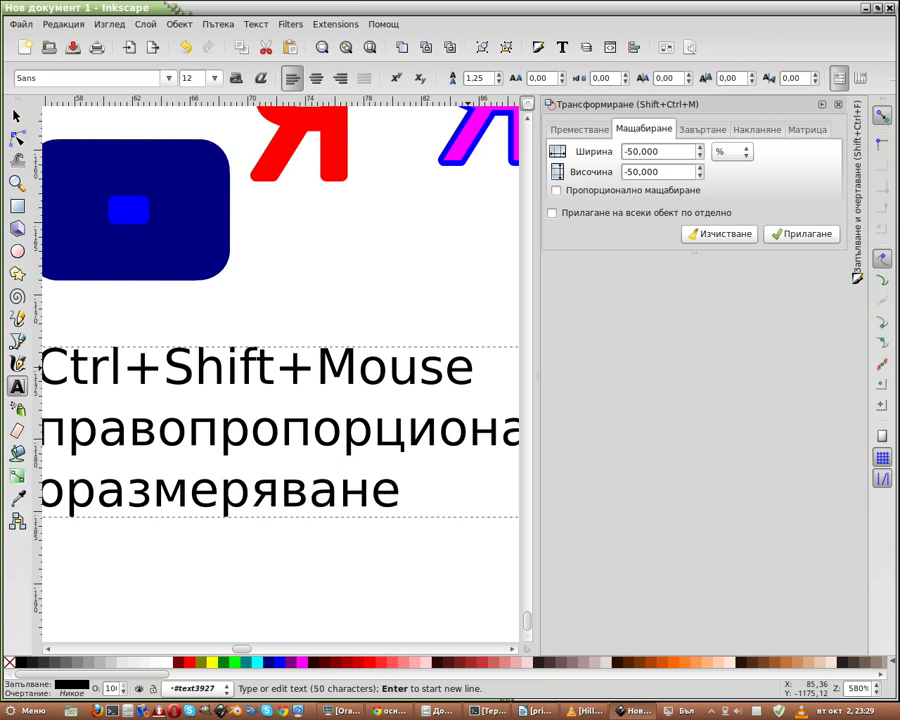
{"action": "type", "text": "на "}
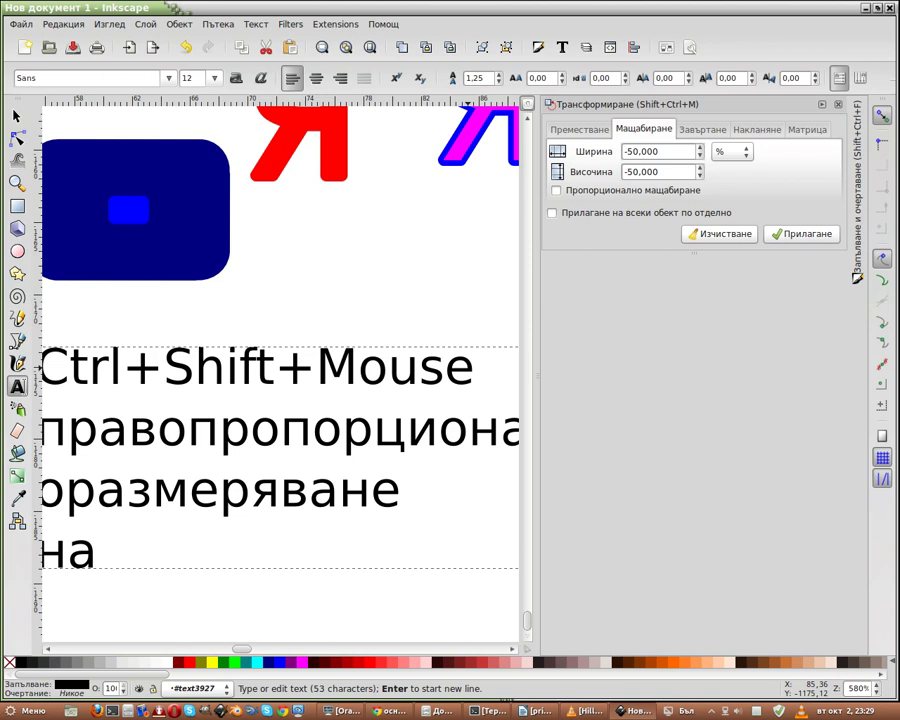
{"action": "type", "text": "о"}
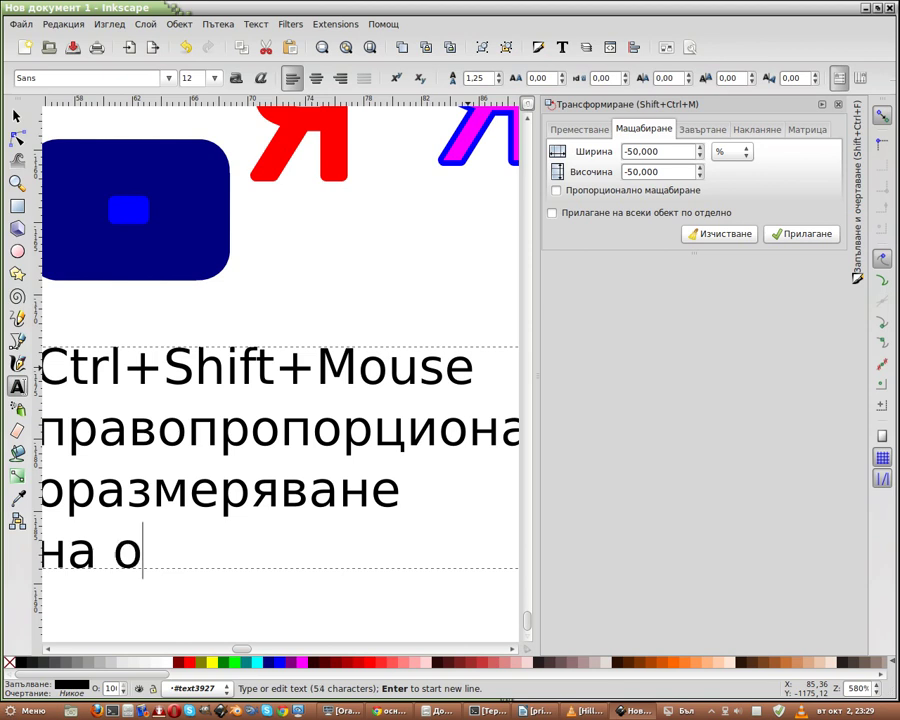
{"action": "type", "text": "бекти"}
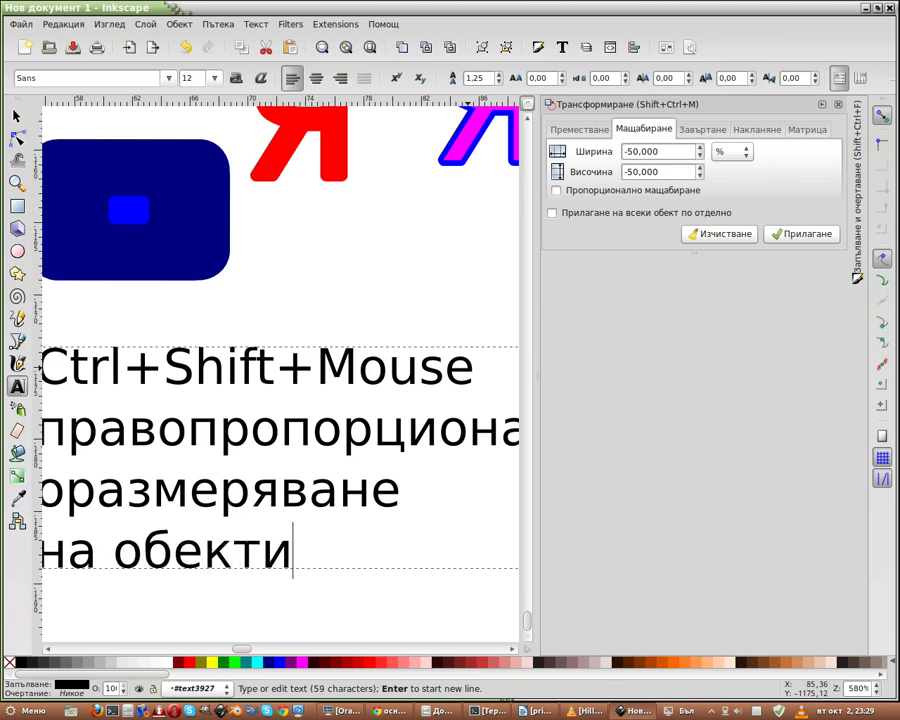
{"action": "type", "text": "."}
Step: Select the whole caption with the Selector and zoom out to 145%
{"action": "scroll", "coordinate": [280, 380], "scroll_direction": "down", "scroll_amount": 2}
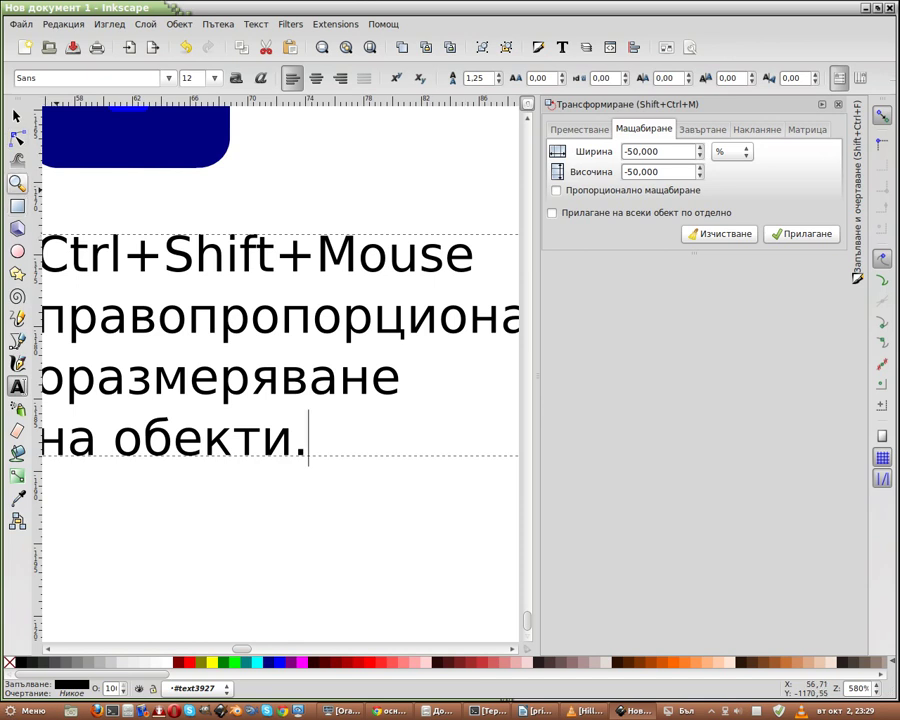
{"action": "left_click", "coordinate": [17, 116]}
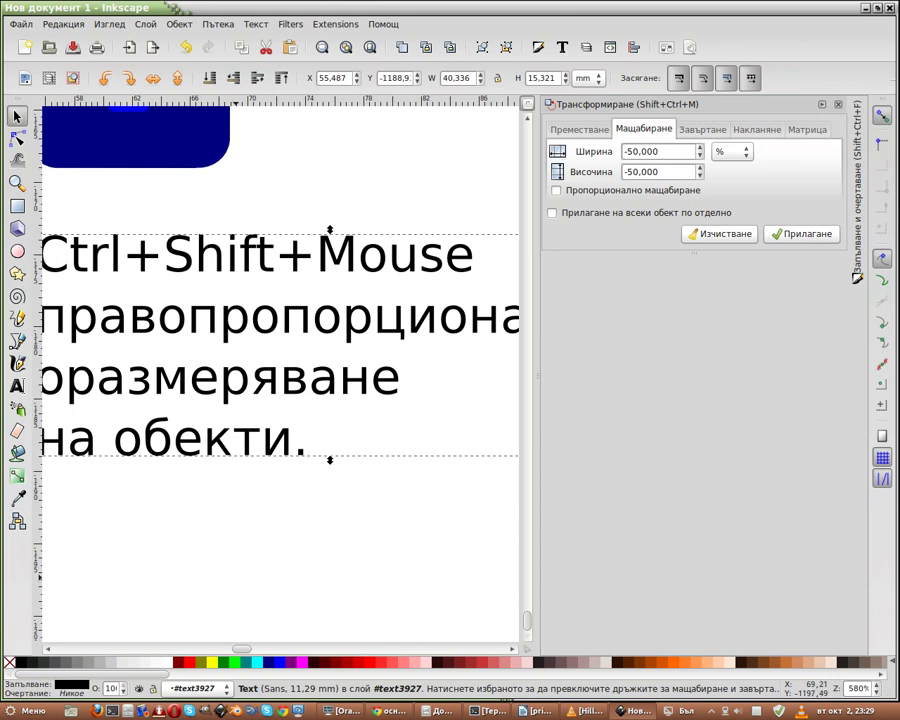
{"action": "scroll", "coordinate": [232, 565], "scroll_direction": "down", "scroll_amount": 4, "text": "ctrl"}
{"action": "scroll", "coordinate": [232, 565], "scroll_direction": "down", "scroll_amount": 3}
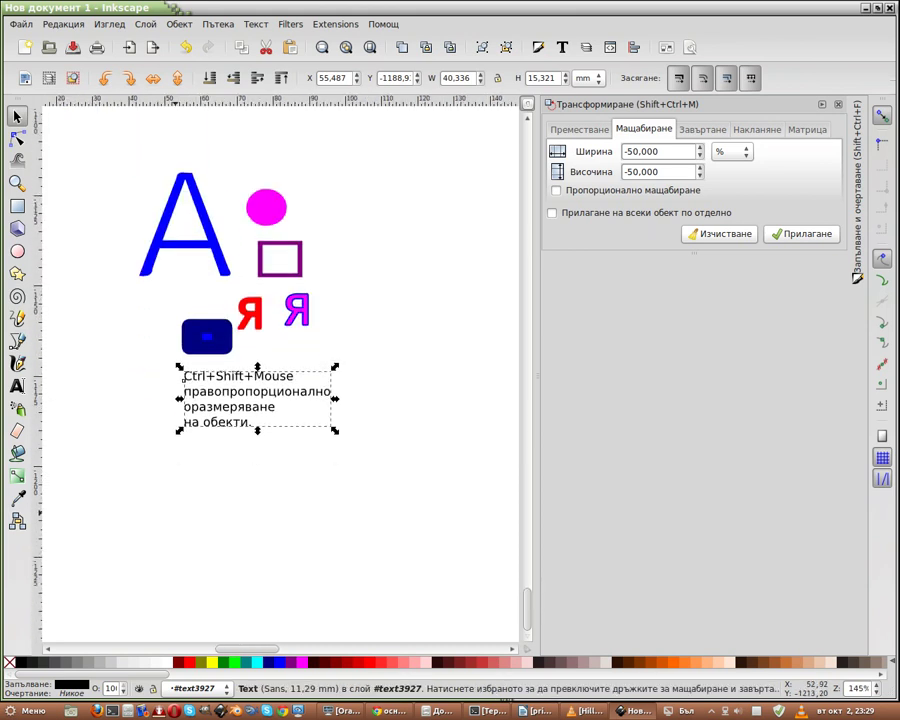
Step: Draw a small blue circle below the caption, replacing a discarded first ellipse
{"action": "key", "text": "e"}
{"action": "left_click_drag", "start_coordinate": [155, 476], "coordinate": [260, 570]}
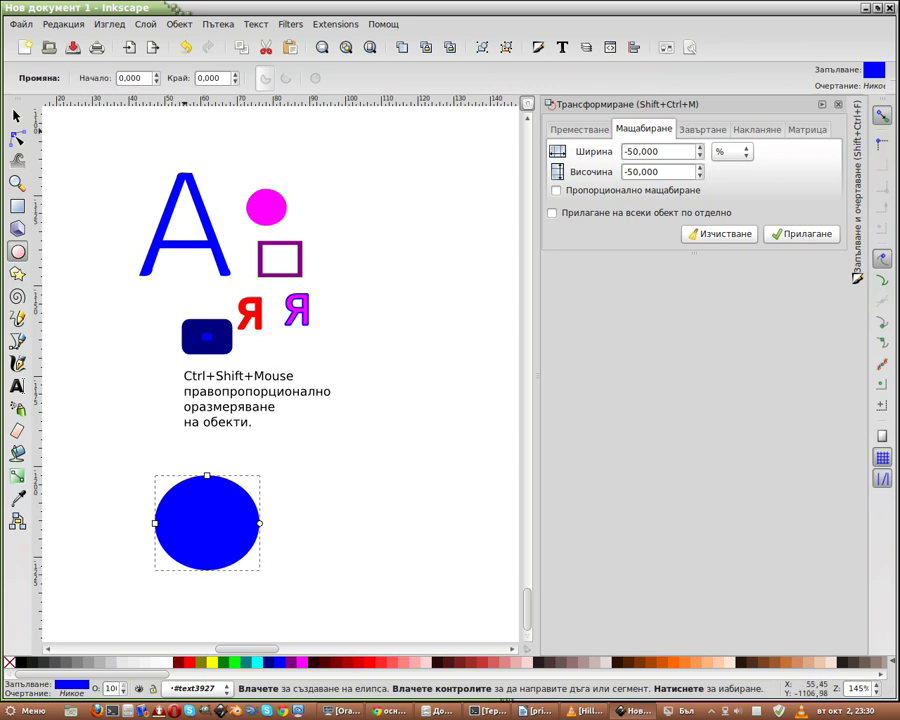
{"action": "key", "text": "ctrl+z"}
{"action": "mouse_move", "coordinate": [116, 499]}
{"action": "left_mouse_down"}
{"action": "mouse_move", "coordinate": [236, 566]}
{"action": "mouse_move", "coordinate": [240, 540]}
{"action": "mouse_move", "coordinate": [220, 464]}
{"action": "mouse_move", "coordinate": [230, 458]}
{"action": "mouse_move", "coordinate": [160, 452]}
{"action": "mouse_move", "coordinate": [220, 472]}
{"action": "mouse_move", "coordinate": [150, 464]}
{"action": "mouse_move", "coordinate": [146, 444]}
{"action": "mouse_move", "coordinate": [156, 461]}
{"action": "left_mouse_up"}
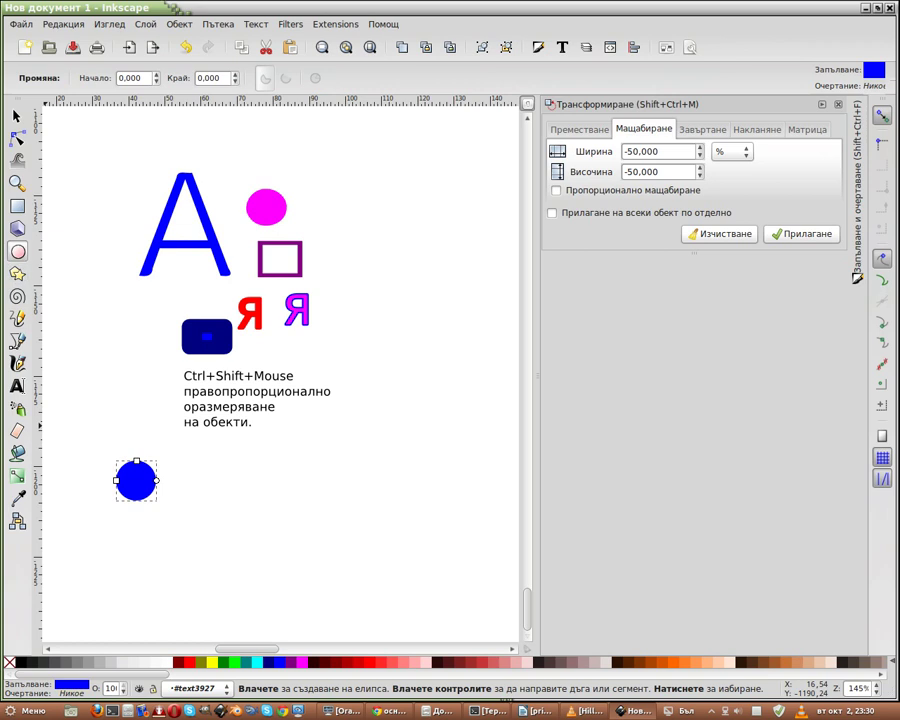
Step: Draw a wide and a tall blue ellipse crossing beside the circle, then select both
{"action": "mouse_move", "coordinate": [212, 478]}
{"action": "left_mouse_down"}
{"action": "mouse_move", "coordinate": [270, 525]}
{"action": "mouse_move", "coordinate": [303, 523]}
{"action": "mouse_move", "coordinate": [280, 485]}
{"action": "mouse_move", "coordinate": [268, 488]}
{"action": "mouse_move", "coordinate": [262, 446]}
{"action": "mouse_move", "coordinate": [233, 441]}
{"action": "mouse_move", "coordinate": [250, 445]}
{"action": "mouse_move", "coordinate": [260, 472]}
{"action": "mouse_move", "coordinate": [236, 440]}
{"action": "mouse_move", "coordinate": [256, 462]}
{"action": "mouse_move", "coordinate": [249, 460]}
{"action": "left_mouse_up"}
{"action": "key", "text": "shift"}
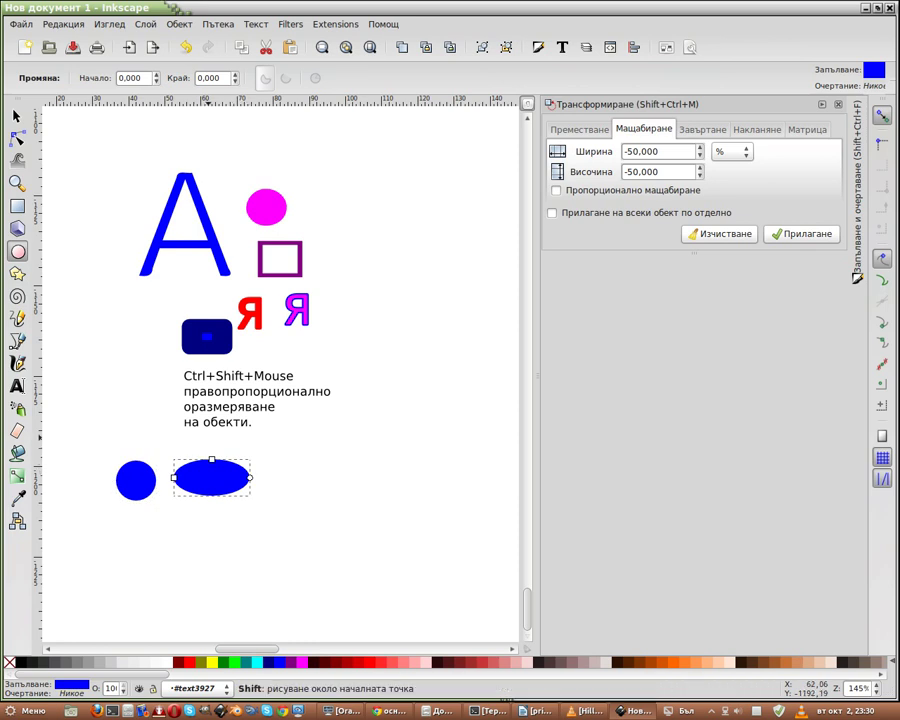
{"action": "mouse_move", "coordinate": [204, 428]}
{"action": "left_mouse_down"}
{"action": "mouse_move", "coordinate": [226, 462]}
{"action": "mouse_move", "coordinate": [212, 462]}
{"action": "mouse_move", "coordinate": [210, 480]}
{"action": "left_mouse_up"}
{"action": "key", "text": "s"}
{"action": "left_click_drag", "start_coordinate": [147, 438], "coordinate": [307, 540]}
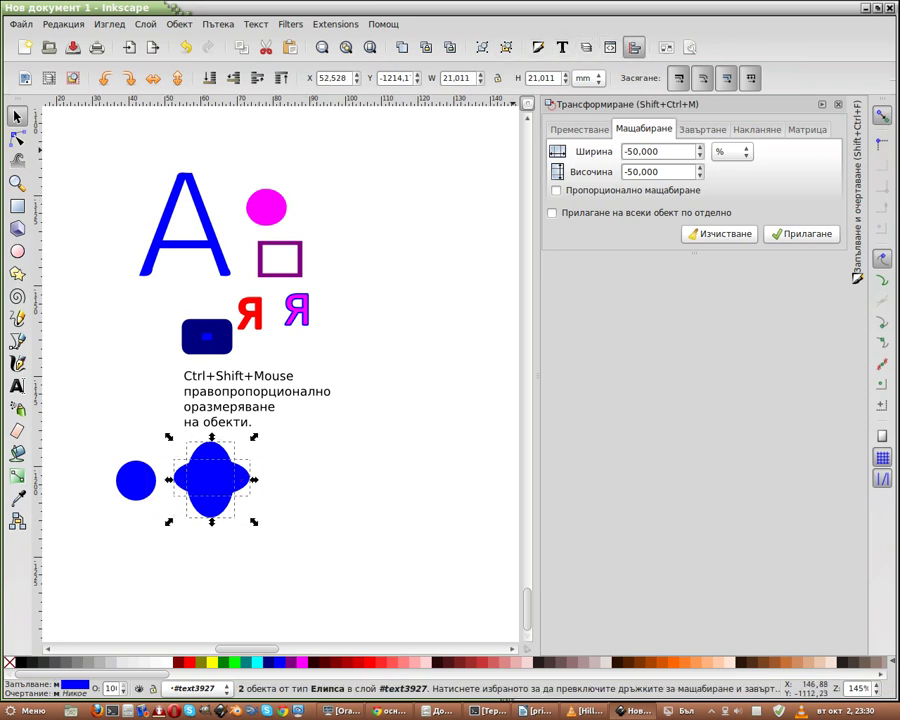
Step: Combine the two crossing ellipses into one path and clear the Transform scale to 100%
{"action": "left_click", "coordinate": [633, 47]}
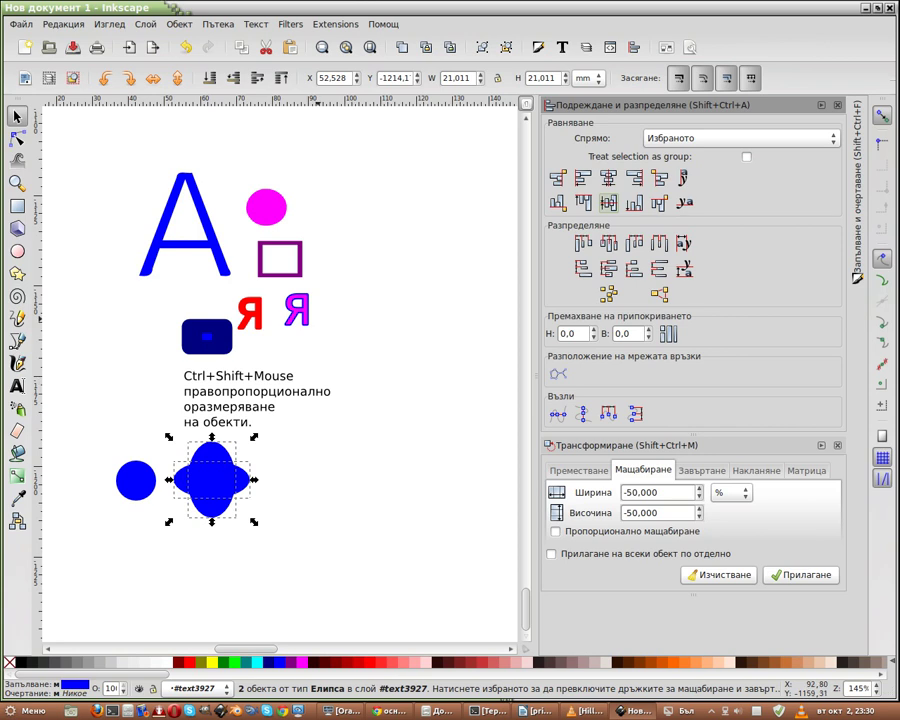
{"action": "left_click", "coordinate": [219, 23]}
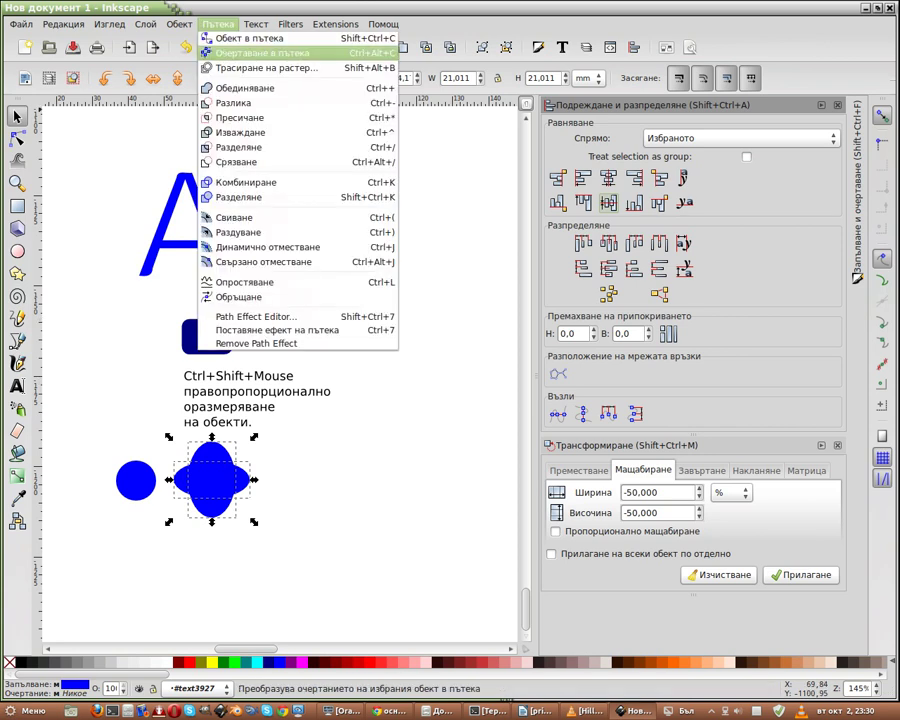
{"action": "key", "text": "Down"}
{"action": "key", "text": "Down"}
{"action": "key", "text": "Up"}
{"action": "key", "text": "Return"}
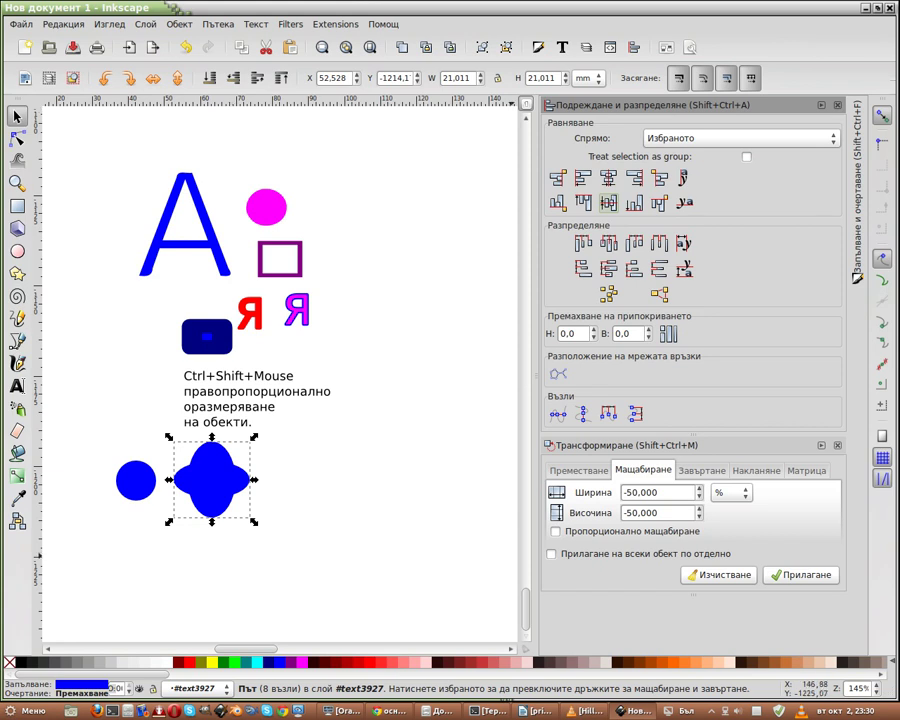
{"action": "left_click", "coordinate": [713, 575]}
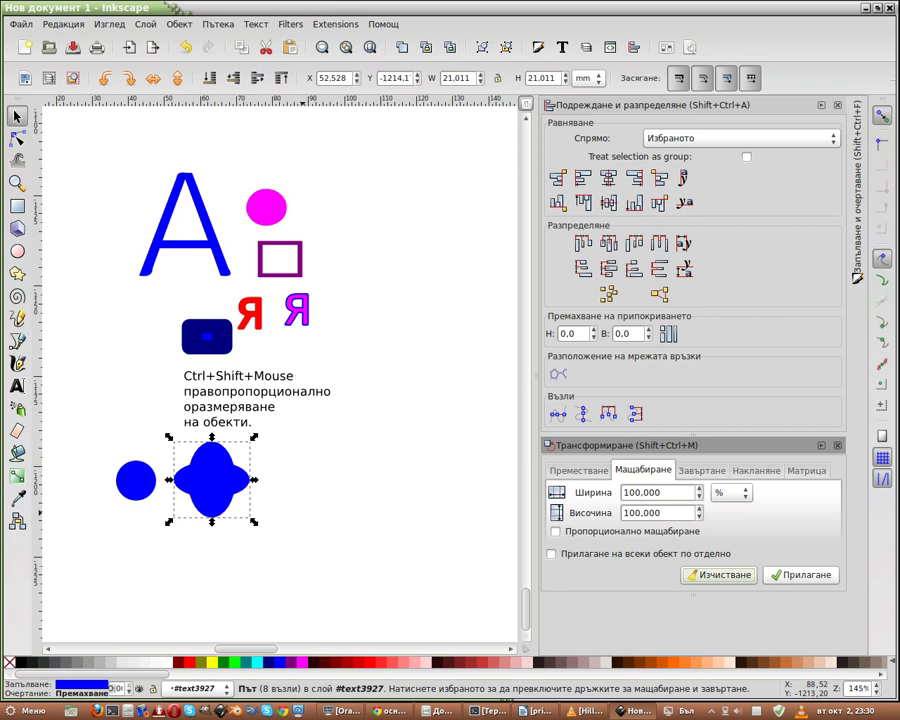
Step: Switch the Transform dialog to its Rotate tab and choose the Pen tool (B)
{"action": "key", "text": "ctrl+Page_Down"}
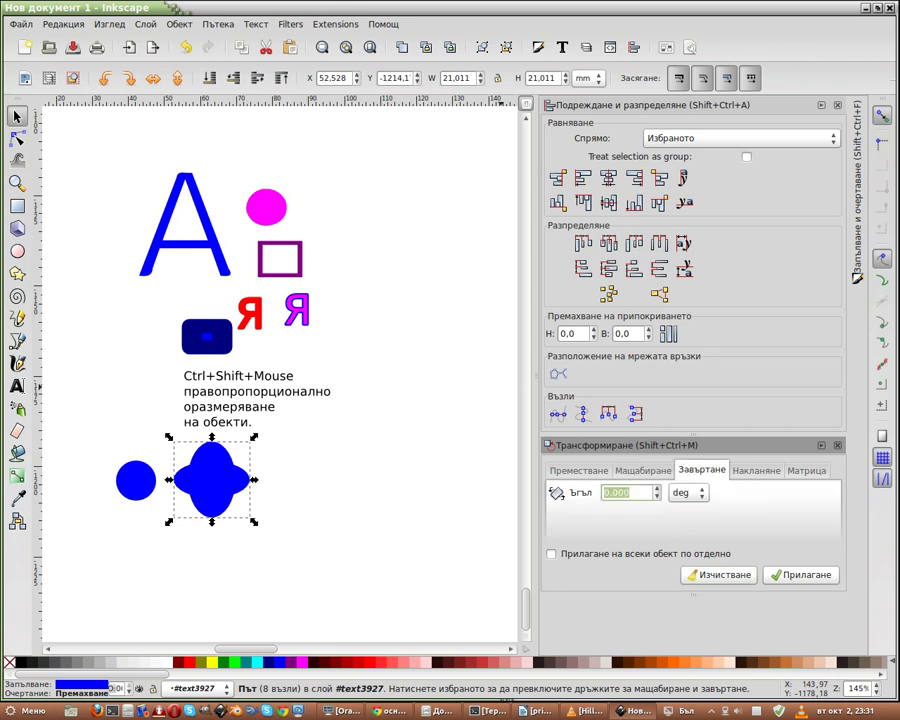
{"action": "scroll", "coordinate": [280, 380], "scroll_direction": "down", "scroll_amount": 5}
{"action": "scroll", "coordinate": [280, 380], "scroll_direction": "up", "scroll_amount": 7}
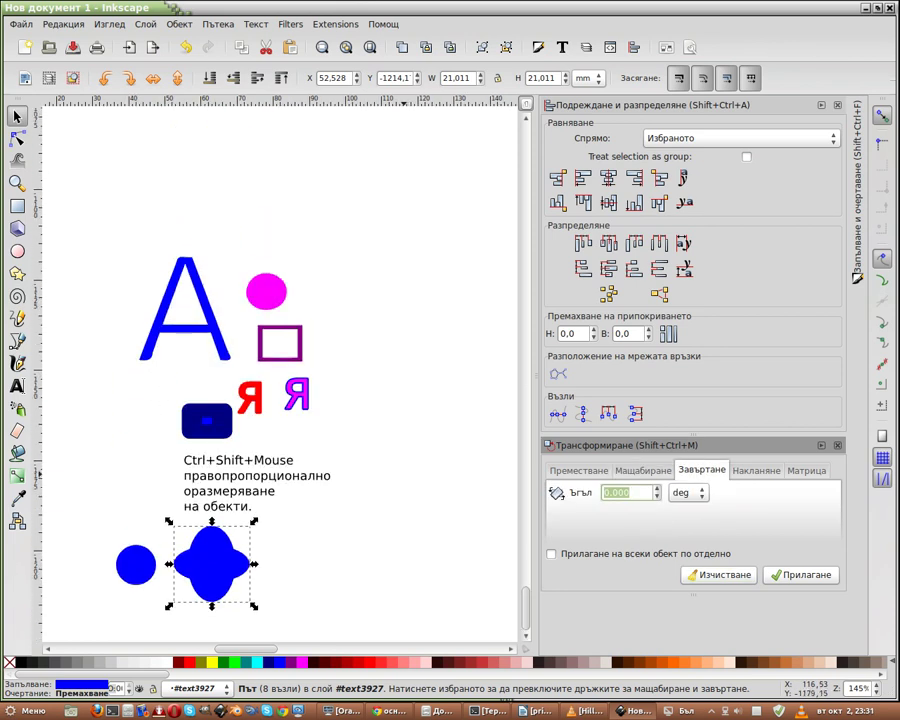
{"action": "scroll", "coordinate": [414, 460], "scroll_direction": "down", "scroll_amount": 3}
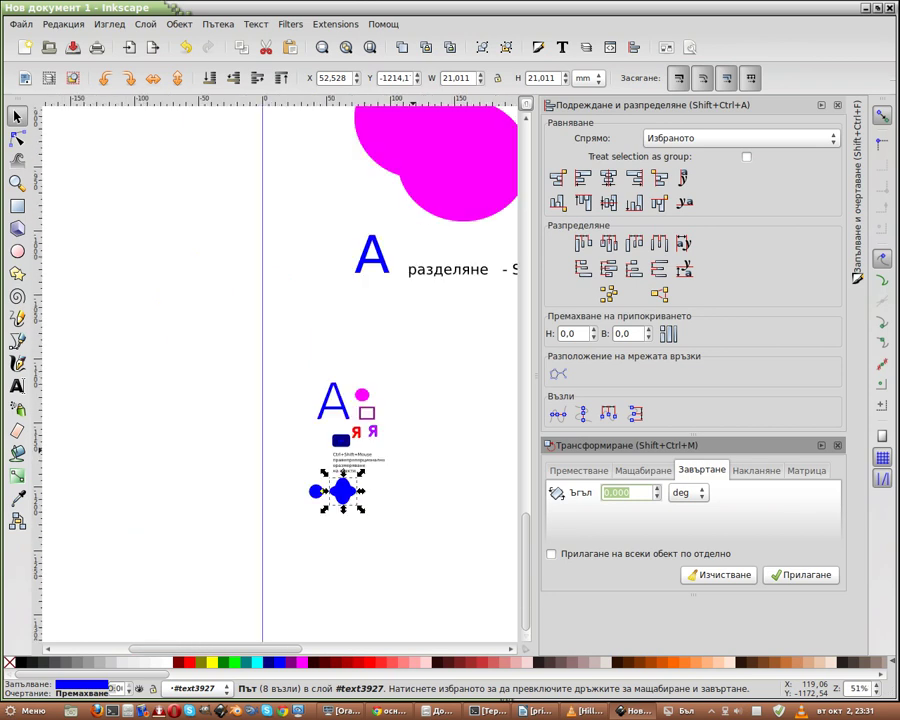
{"action": "scroll", "coordinate": [414, 460], "scroll_direction": "down", "scroll_amount": 2}
{"action": "scroll", "coordinate": [416, 487], "scroll_direction": "up", "scroll_amount": 3}
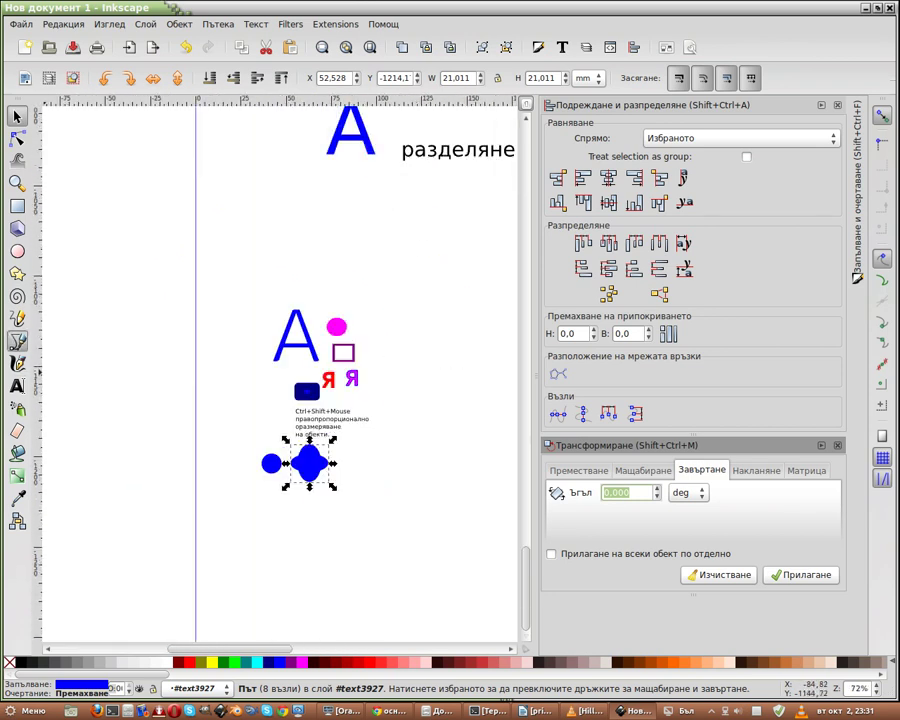
{"action": "key", "text": "b"}
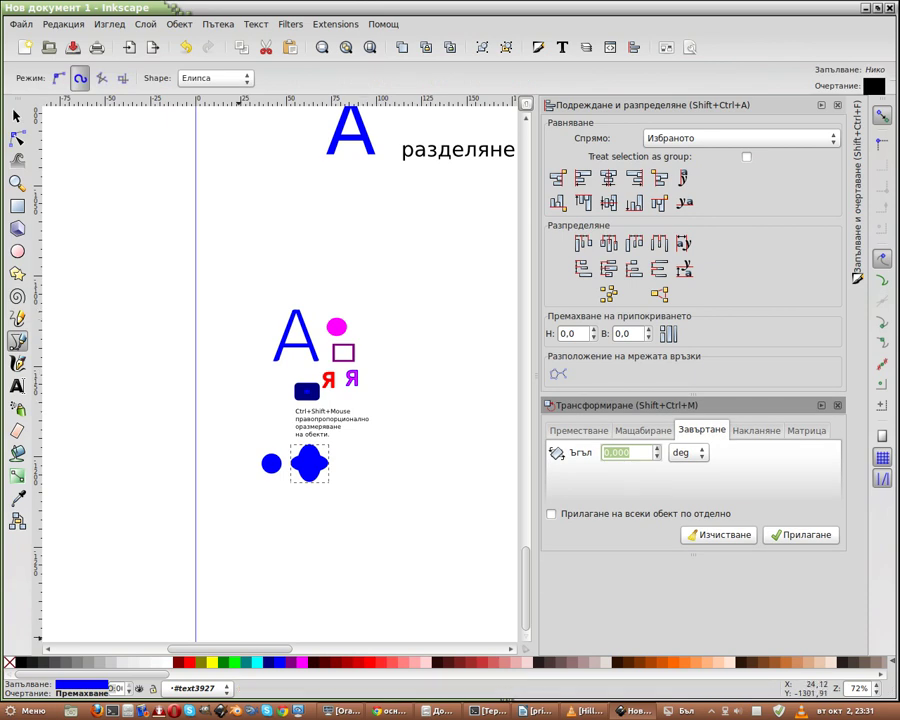
{"action": "scroll", "coordinate": [280, 370], "scroll_direction": "right", "scroll_amount": 4}
{"action": "scroll", "coordinate": [280, 370], "scroll_direction": "right", "scroll_amount": 1}
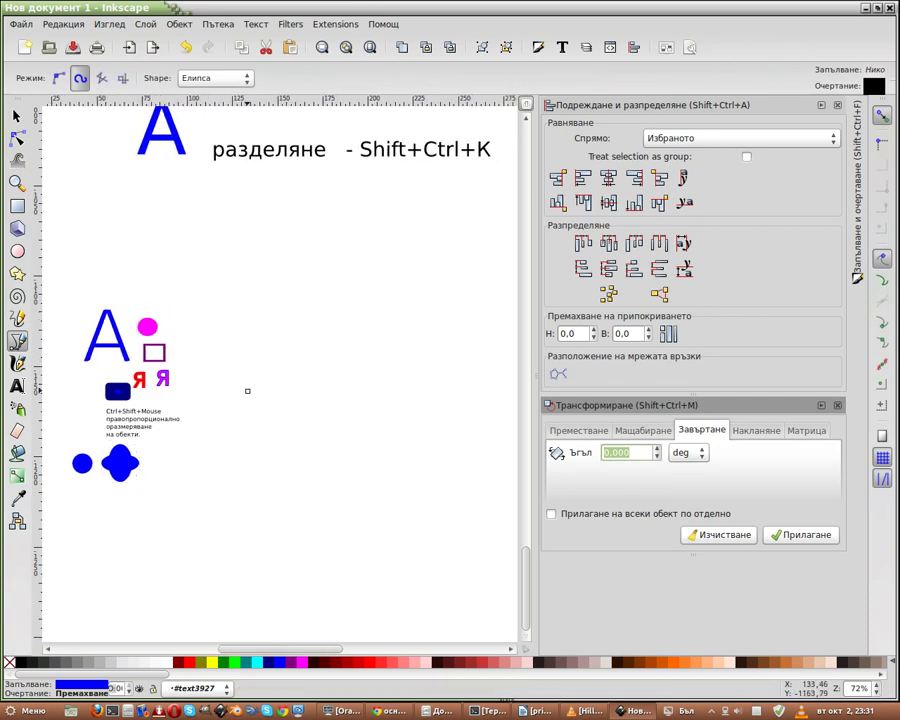
Step: Draw a trial curved path and a triangle with the pen, then delete the triangle
{"action": "left_click_drag", "start_coordinate": [336, 314], "coordinate": [416, 396]}
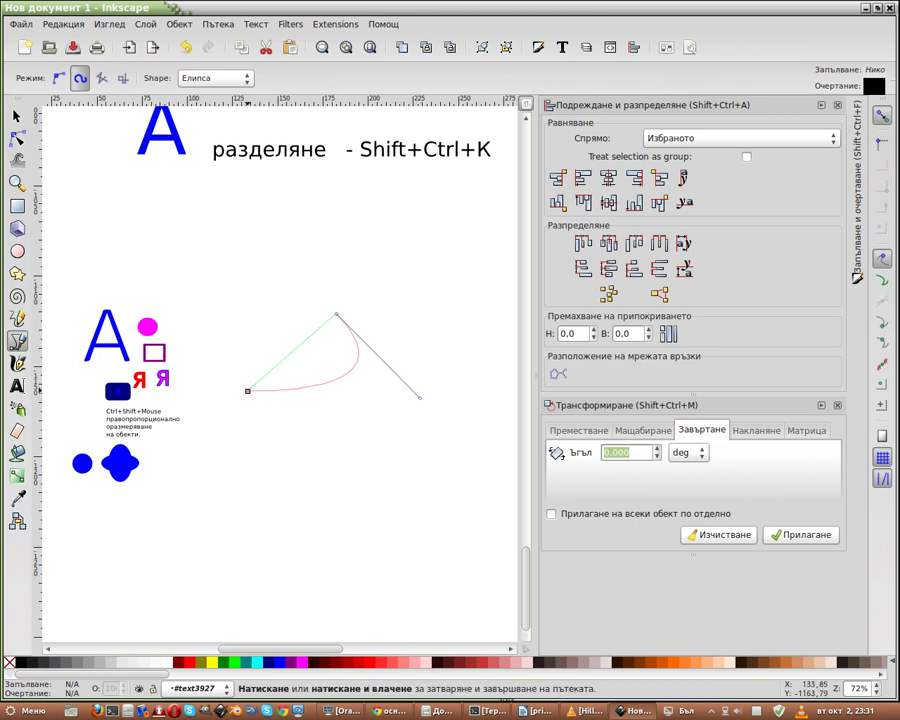
{"action": "left_click", "coordinate": [247, 391]}
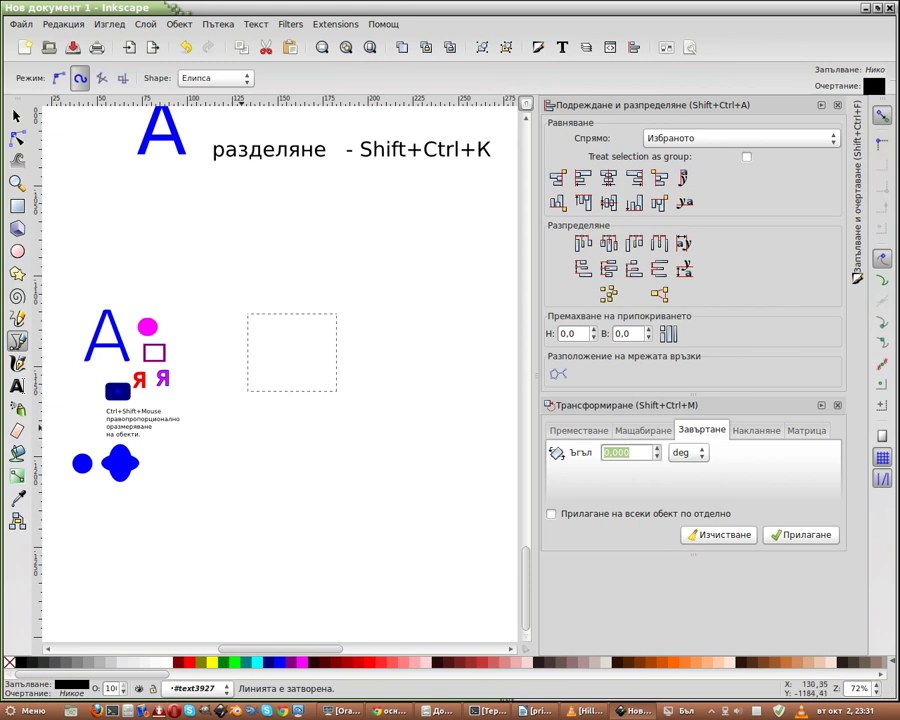
{"action": "left_click", "coordinate": [242, 440]}
{"action": "left_click", "coordinate": [367, 304]}
{"action": "left_click", "coordinate": [416, 478]}
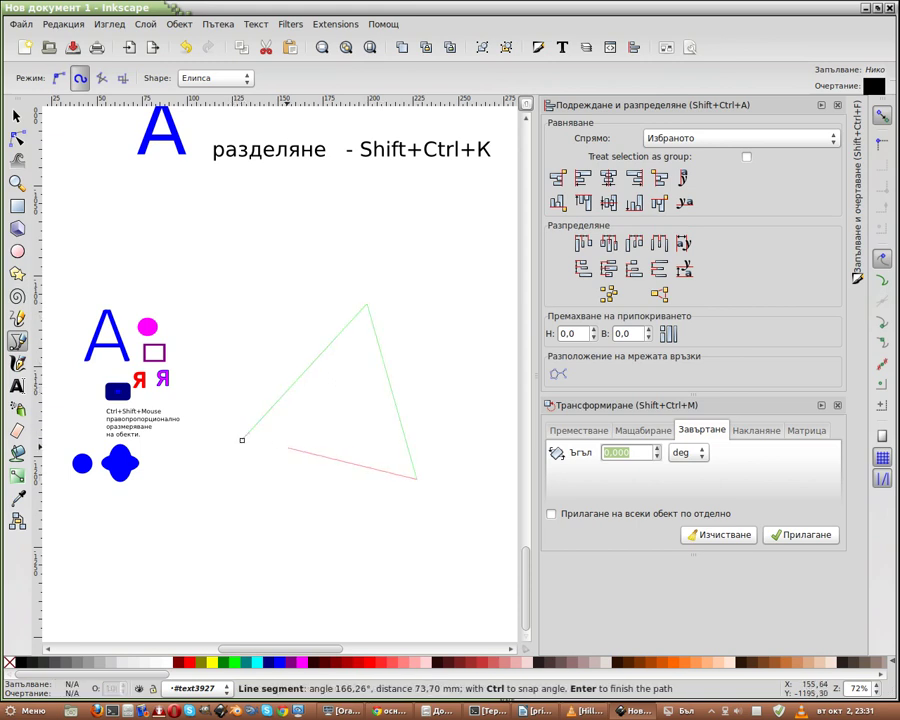
{"action": "left_click", "coordinate": [242, 440]}
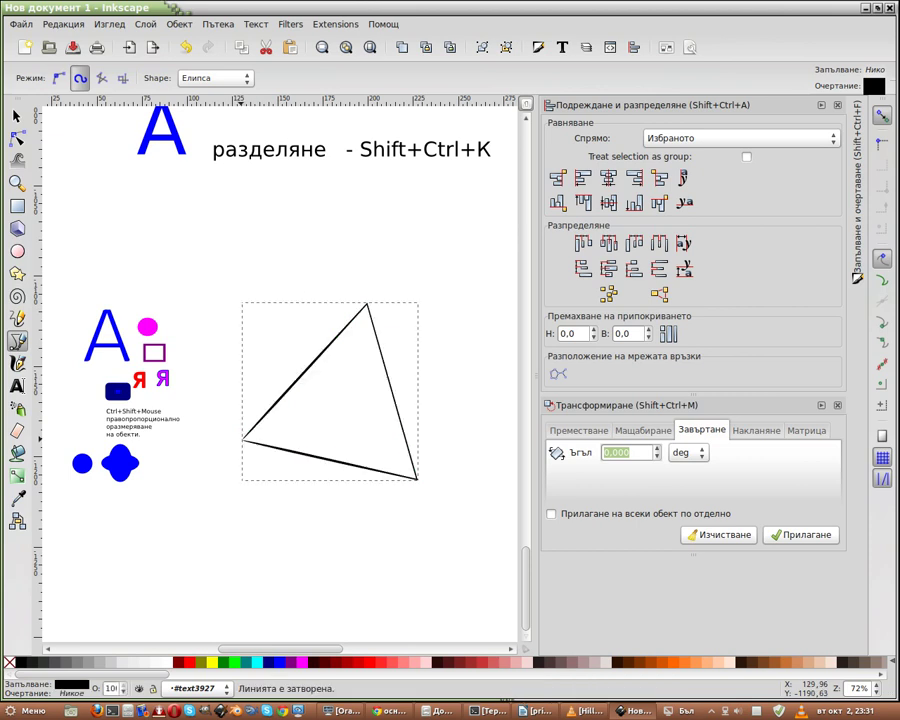
{"action": "left_click", "coordinate": [59, 77]}
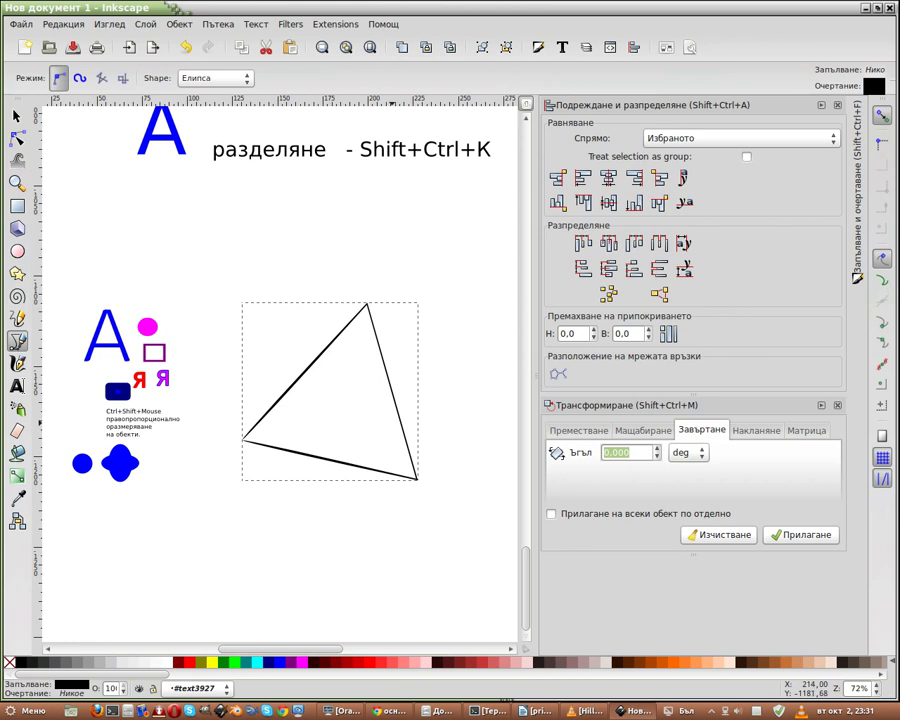
{"action": "key", "text": "Delete"}
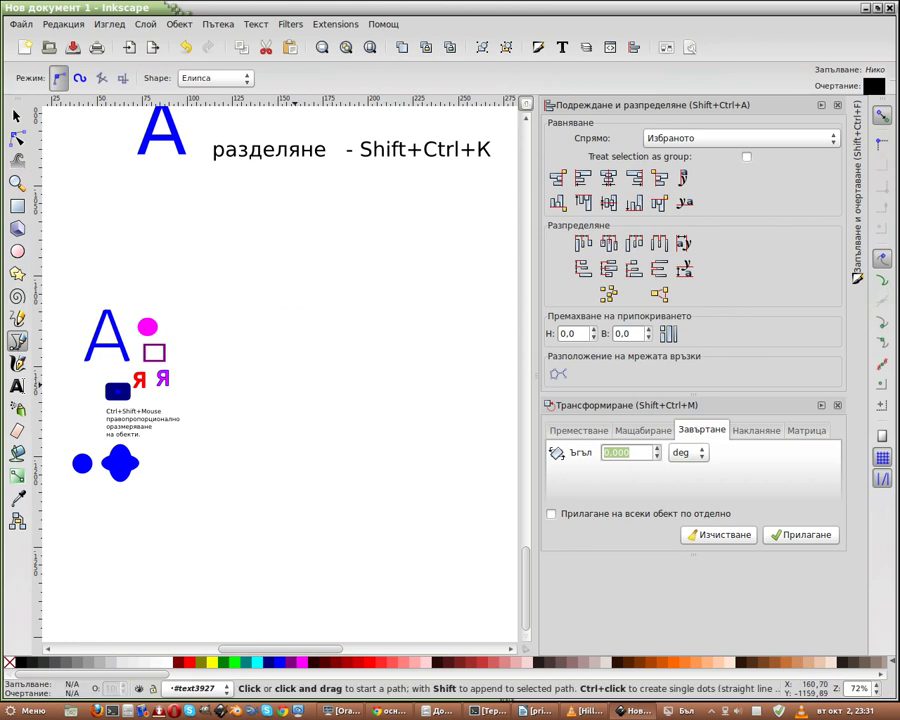
Step: Draw two closed black triangles with the Bezier pen, one below the other
{"action": "left_click", "coordinate": [281, 399]}
{"action": "left_click", "coordinate": [386, 296]}
{"action": "left_click", "coordinate": [461, 451]}
{"action": "left_click", "coordinate": [281, 399]}
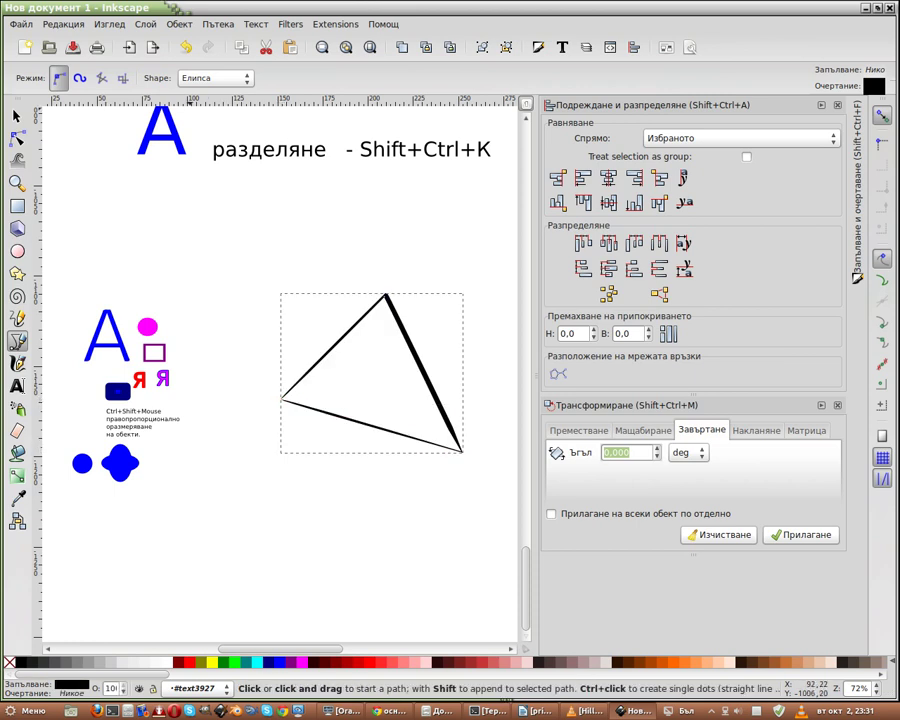
{"action": "left_click", "coordinate": [215, 77]}
{"action": "left_click", "coordinate": [200, 28]}
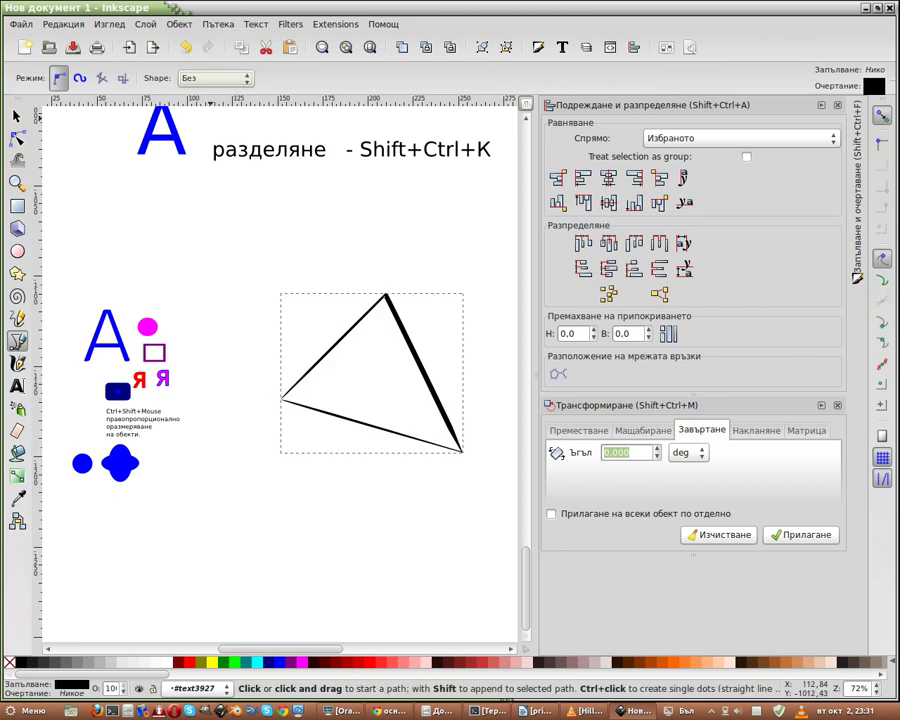
{"action": "scroll", "coordinate": [291, 487], "scroll_direction": "down", "scroll_amount": 4}
{"action": "scroll", "coordinate": [291, 487], "scroll_direction": "down", "scroll_amount": 1}
{"action": "left_click", "coordinate": [291, 487]}
{"action": "left_click", "coordinate": [438, 349]}
{"action": "left_click", "coordinate": [447, 540]}
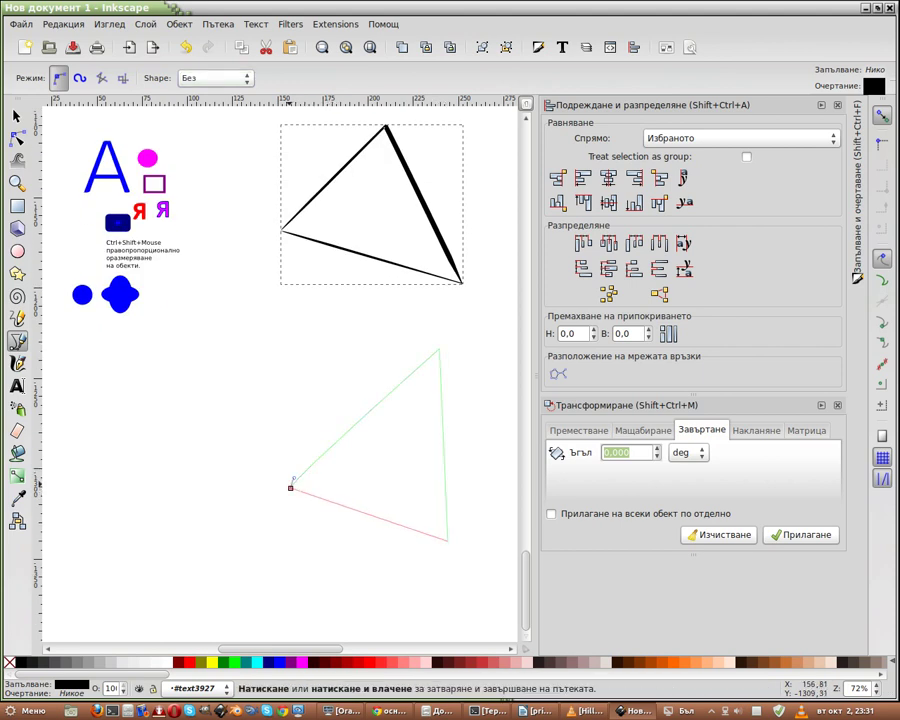
{"action": "left_click", "coordinate": [291, 487]}
Step: Draw a small thin-outlined triangle below the two larger triangles
{"action": "scroll", "coordinate": [280, 350], "scroll_direction": "up", "scroll_amount": 1}
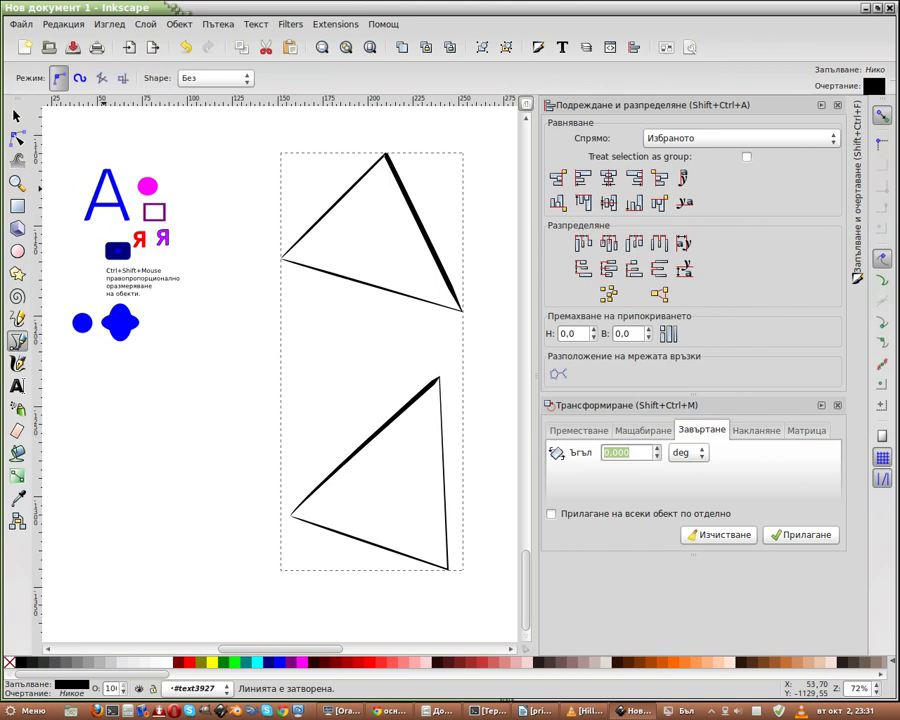
{"action": "scroll", "coordinate": [280, 370], "scroll_direction": "down", "scroll_amount": 5}
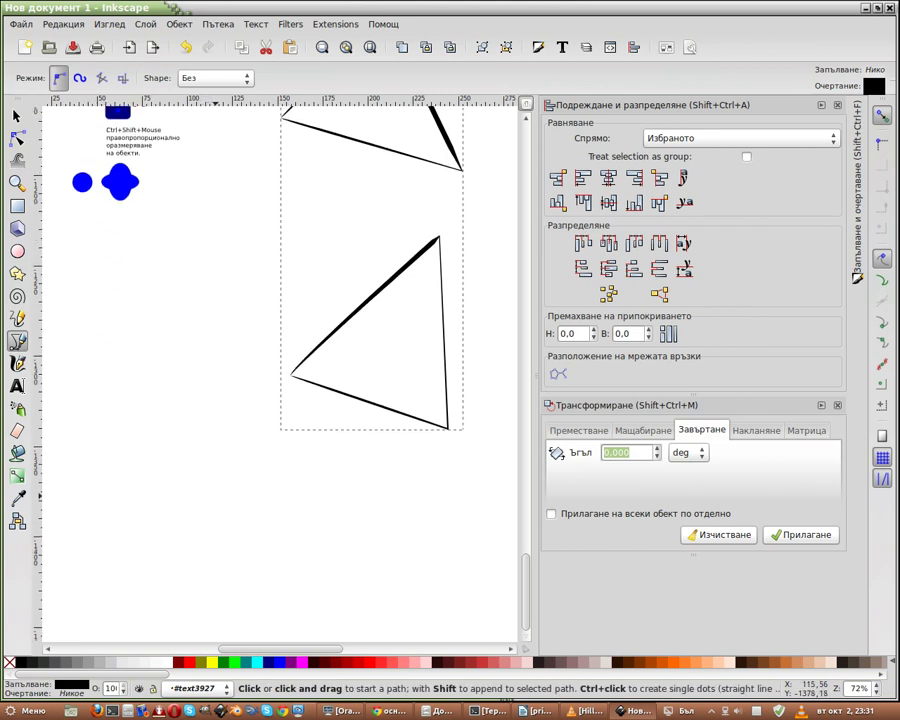
{"action": "left_click", "coordinate": [210, 519]}
{"action": "left_click", "coordinate": [307, 405]}
{"action": "left_click", "coordinate": [340, 537]}
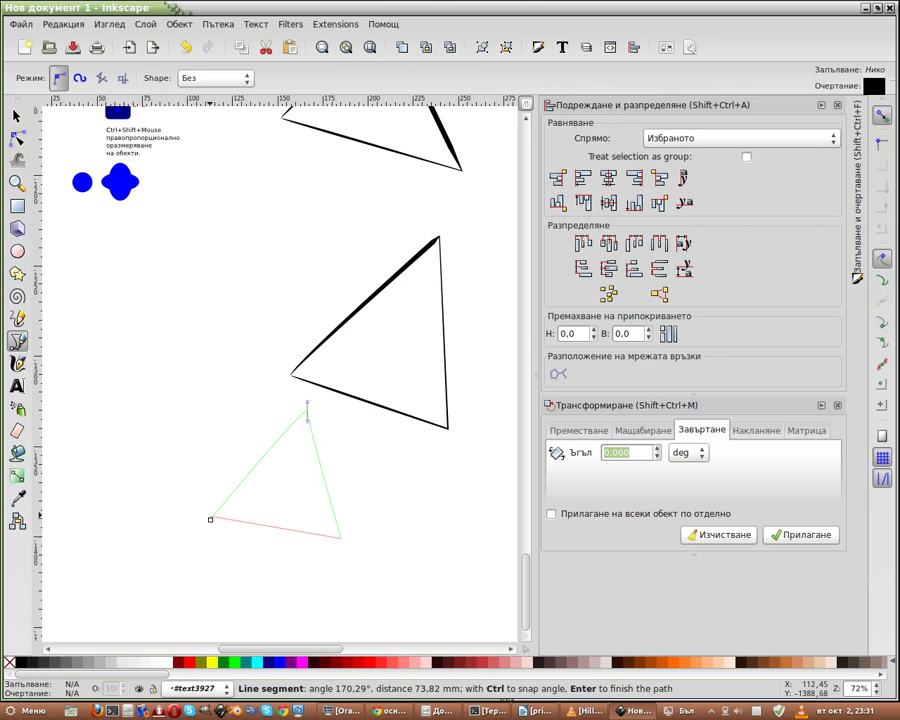
{"action": "left_click", "coordinate": [211, 519]}
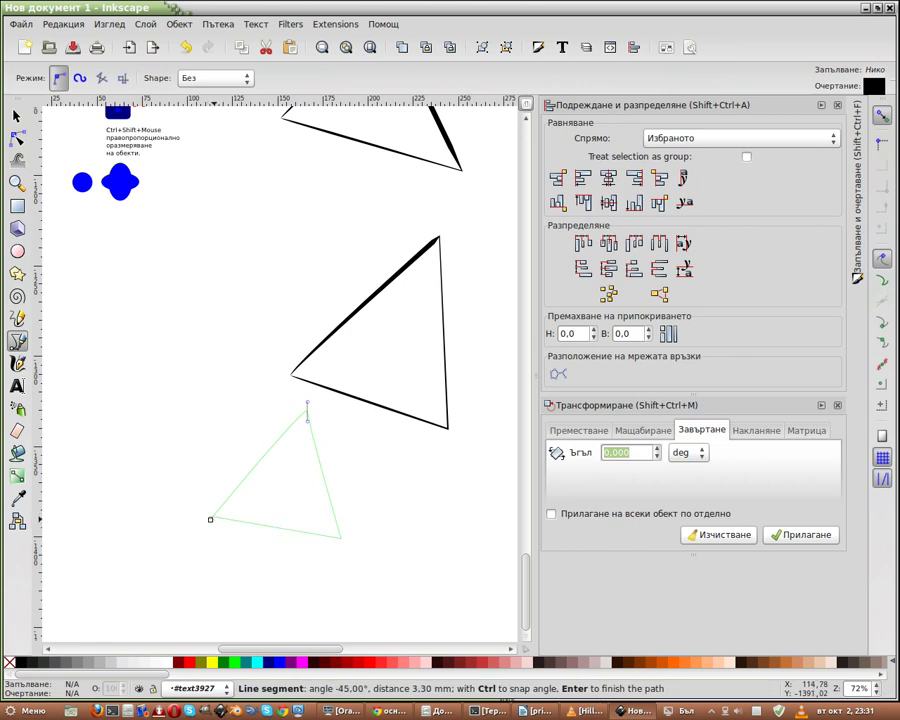
{"action": "left_click", "coordinate": [210, 519]}
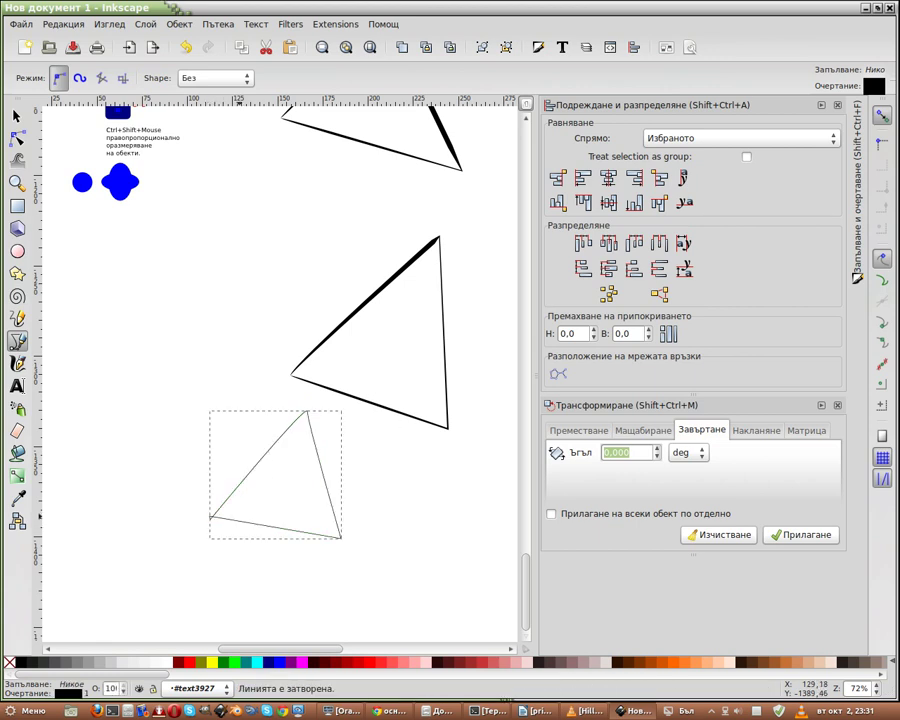
{"action": "scroll", "coordinate": [240, 520], "scroll_direction": "up", "scroll_amount": 5}
{"action": "scroll", "coordinate": [225, 520], "scroll_direction": "down", "scroll_amount": 5}
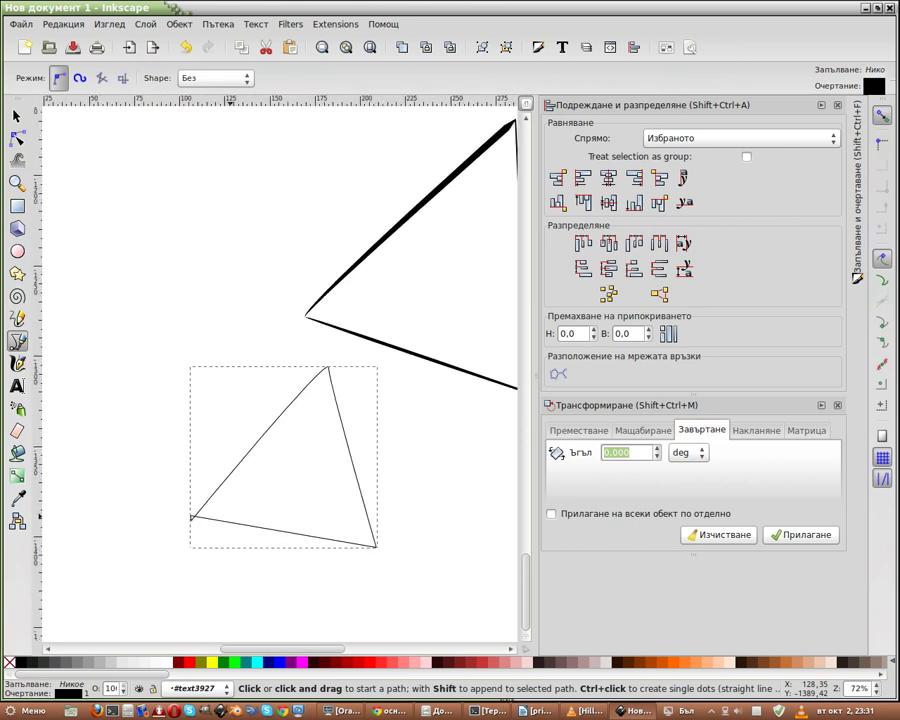
{"action": "scroll", "coordinate": [225, 520], "scroll_direction": "down", "scroll_amount": 4}
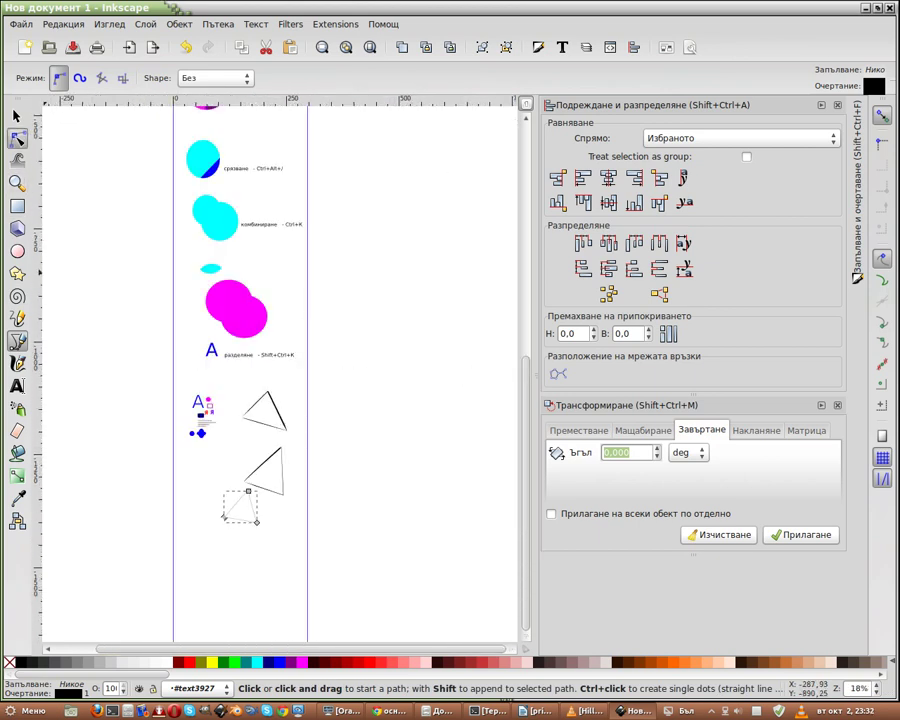
Step: Drag a triangle corner so its sides cross into a bowtie, and fill it navy
{"action": "key", "text": "n"}
{"action": "scroll", "coordinate": [227, 542], "scroll_direction": "up", "scroll_amount": 4}
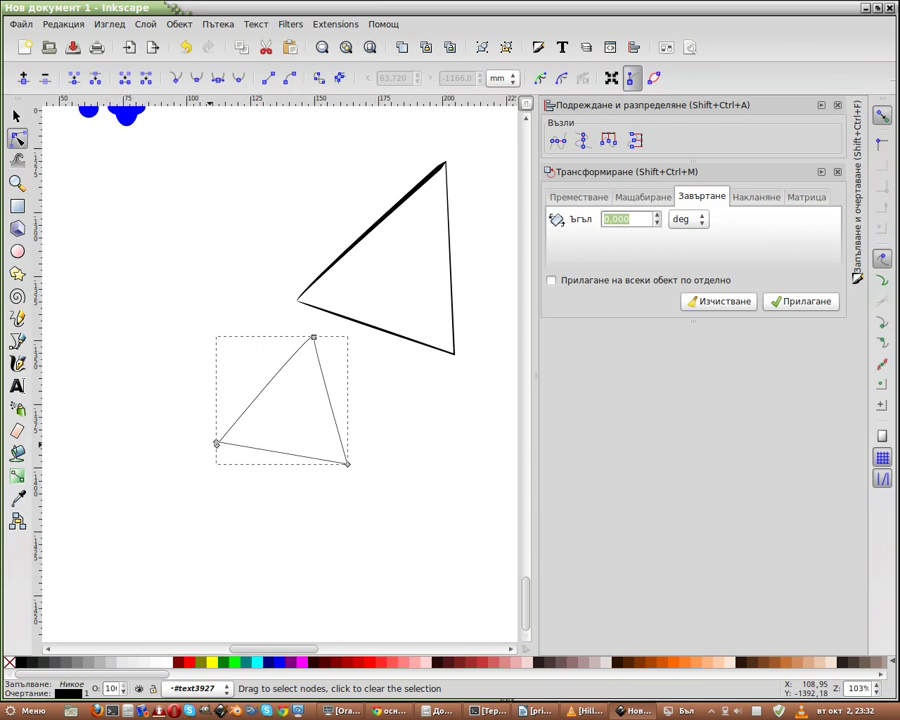
{"action": "scroll", "coordinate": [218, 445], "scroll_direction": "up", "scroll_amount": 2}
{"action": "left_click_drag", "start_coordinate": [228, 415], "coordinate": [247, 192]}
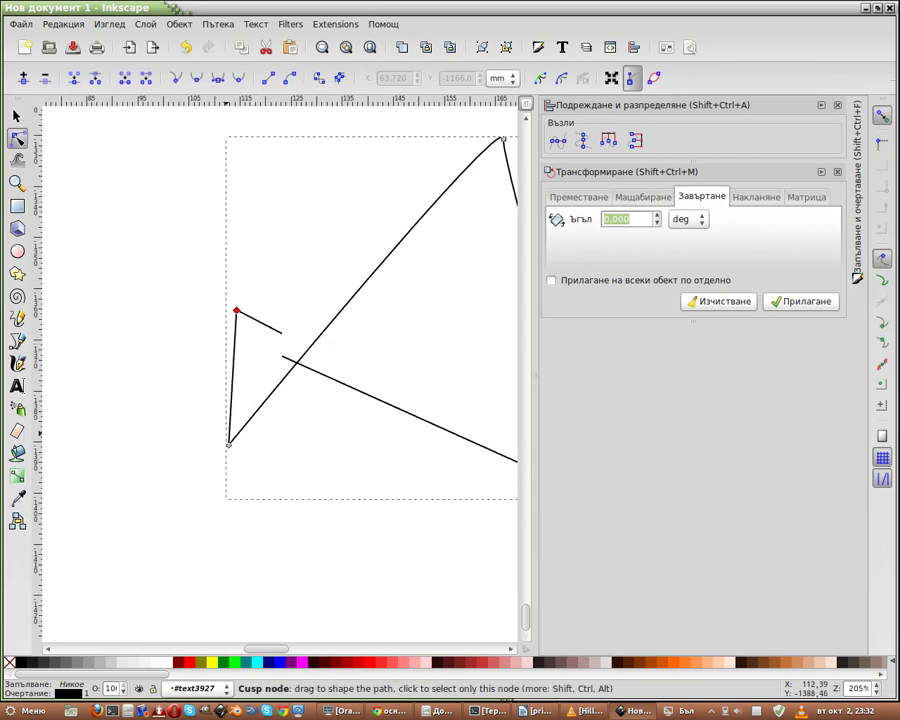
{"action": "scroll", "coordinate": [247, 192], "scroll_direction": "down", "scroll_amount": 1}
{"action": "scroll", "coordinate": [282, 361], "scroll_direction": "down", "scroll_amount": 4}
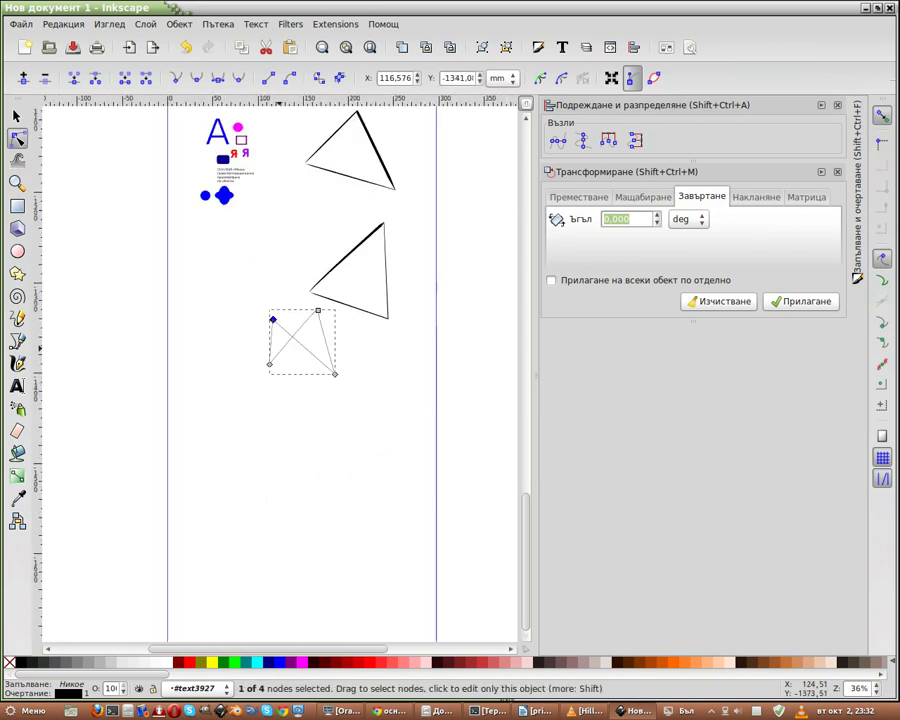
{"action": "left_click", "coordinate": [268, 661]}
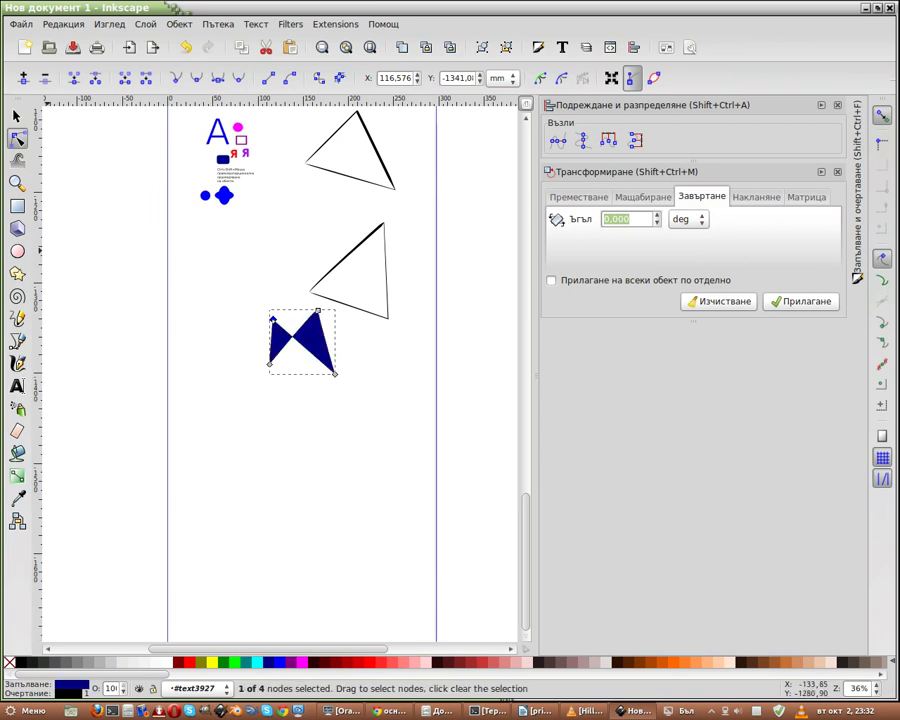
Step: Push the bowtie with the Tweak brush, set duplicate mode, and select its lower-right nodes
{"action": "left_click", "coordinate": [17, 160]}
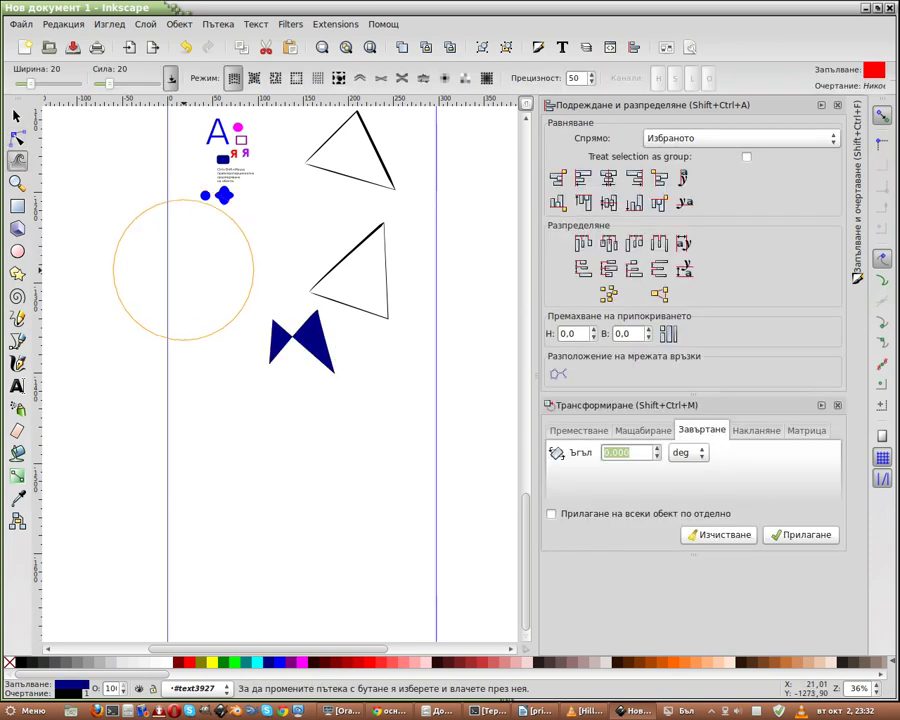
{"action": "left_click_drag", "start_coordinate": [272, 357], "coordinate": [305, 412]}
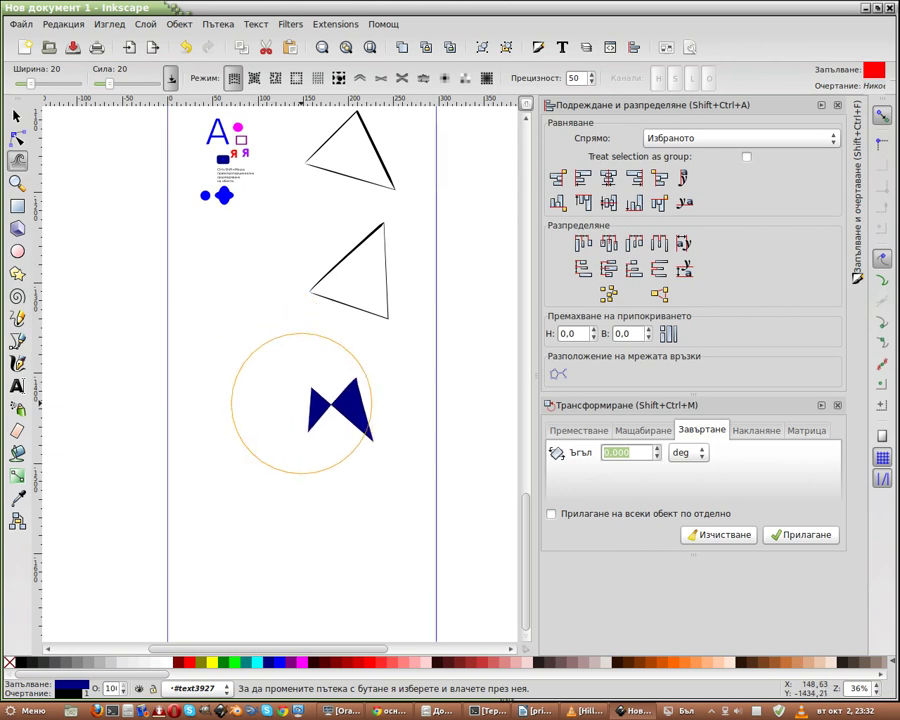
{"action": "scroll", "coordinate": [124, 338], "scroll_direction": "down", "scroll_amount": 2}
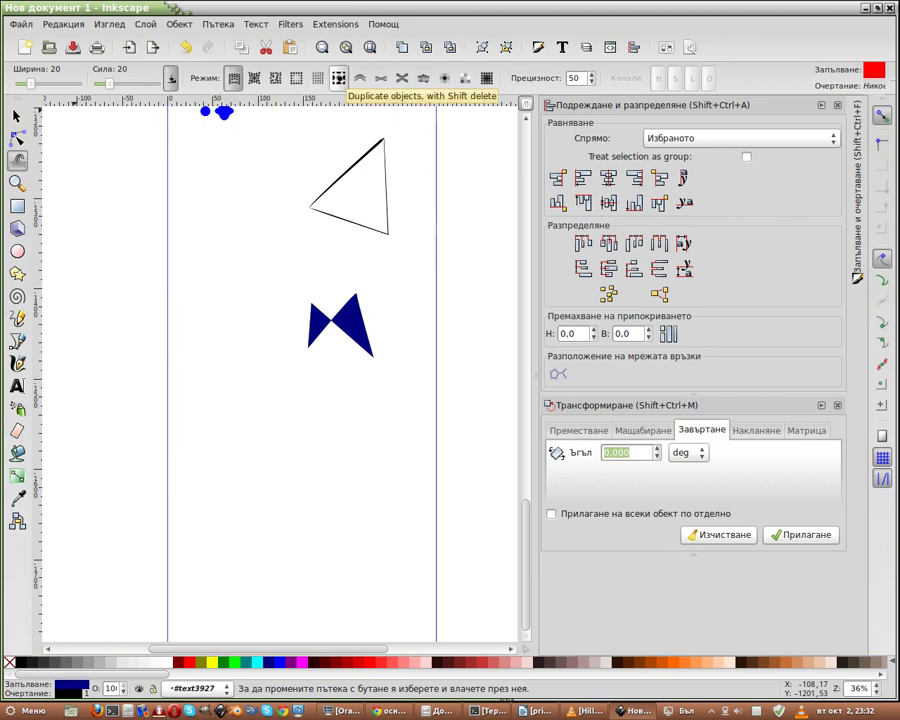
{"action": "left_click", "coordinate": [339, 78]}
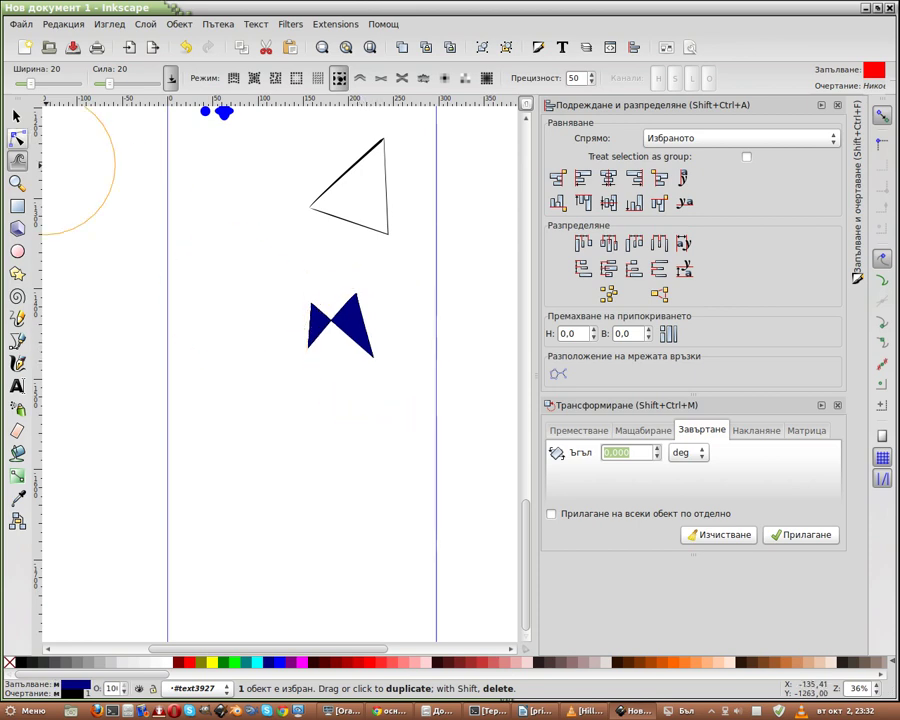
{"action": "left_click", "coordinate": [17, 137]}
{"action": "left_click_drag", "start_coordinate": [345, 327], "coordinate": [396, 368]}
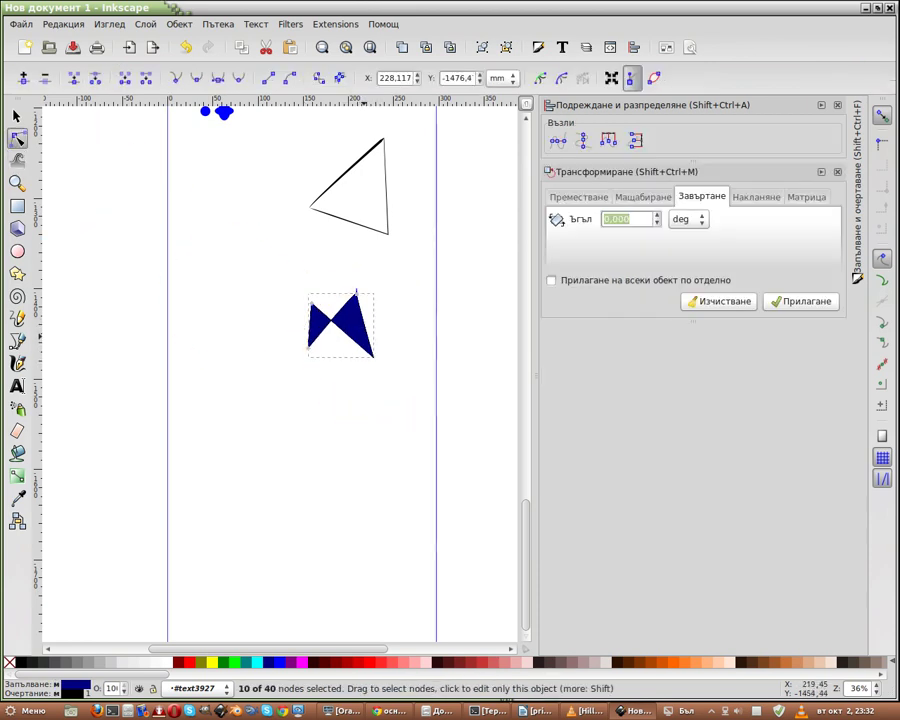
Step: Duplicate the navy bowtie with Ctrl+D and drag the copies into rows beside the original
{"action": "left_click", "coordinate": [17, 116]}
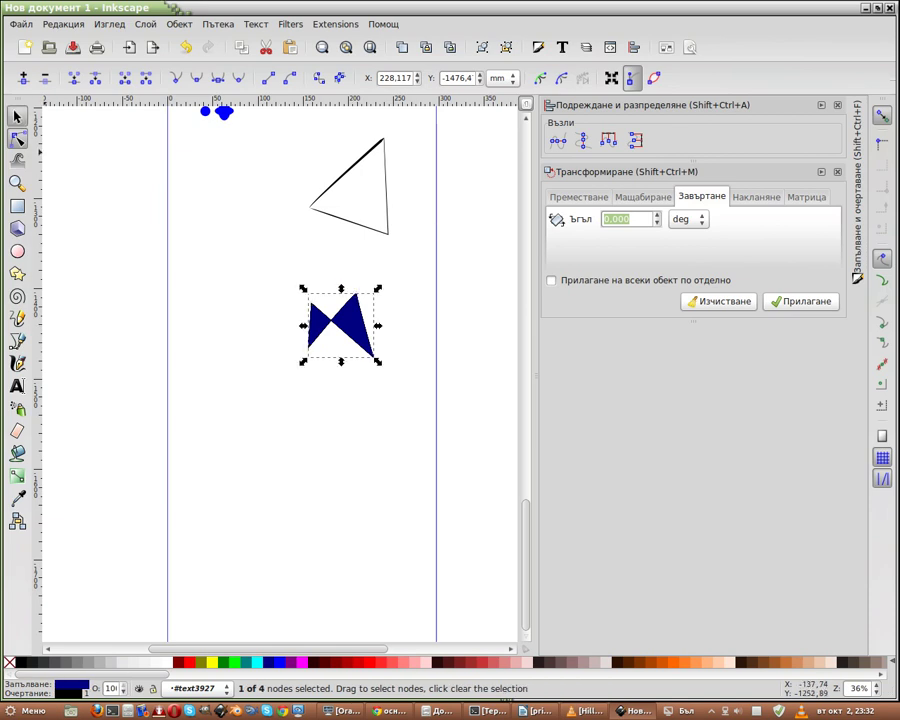
{"action": "key", "text": "ctrl+d"}
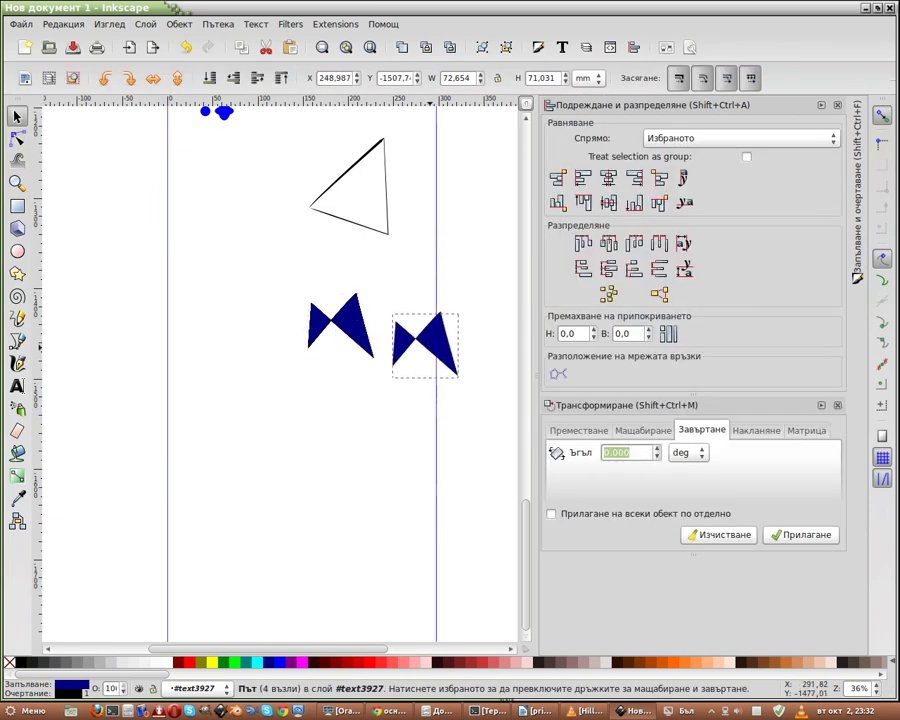
{"action": "mouse_move", "coordinate": [357, 294]}
{"action": "left_mouse_down"}
{"action": "mouse_move", "coordinate": [437, 292]}
{"action": "mouse_move", "coordinate": [259, 250]}
{"action": "mouse_move", "coordinate": [261, 354]}
{"action": "mouse_move", "coordinate": [355, 433]}
{"action": "mouse_move", "coordinate": [453, 433]}
{"action": "mouse_move", "coordinate": [227, 472]}
{"action": "left_mouse_up"}
{"action": "key", "text": "ctrl+d"}
{"action": "key", "text": "ctrl+d"}
{"action": "key", "text": "ctrl+d"}
{"action": "key", "text": "ctrl+d"}
{"action": "key", "text": "ctrl+d"}
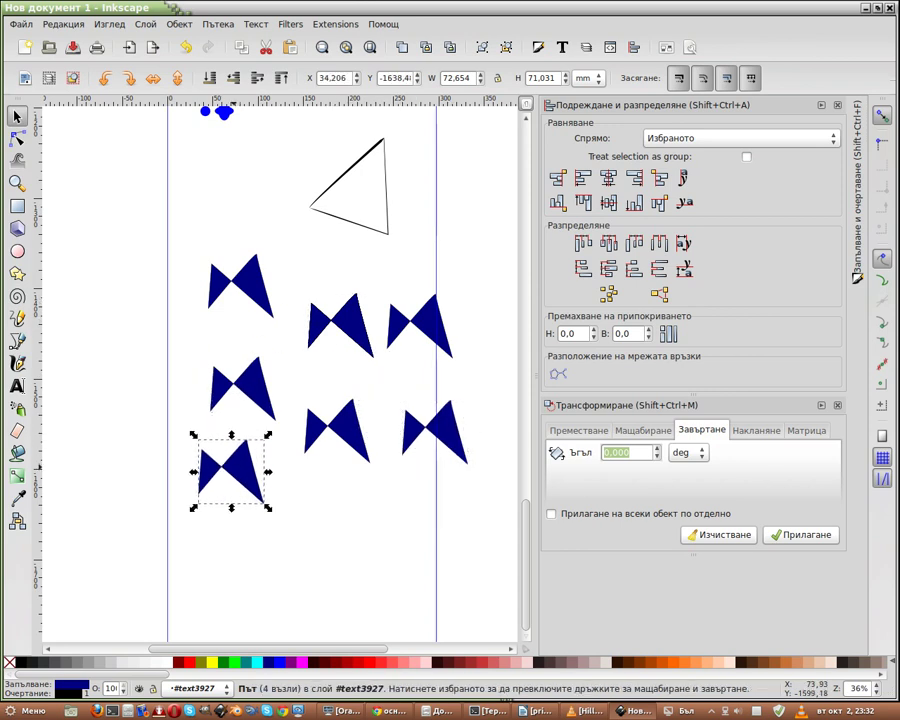
{"action": "scroll", "coordinate": [280, 370], "scroll_direction": "down", "scroll_amount": 2}
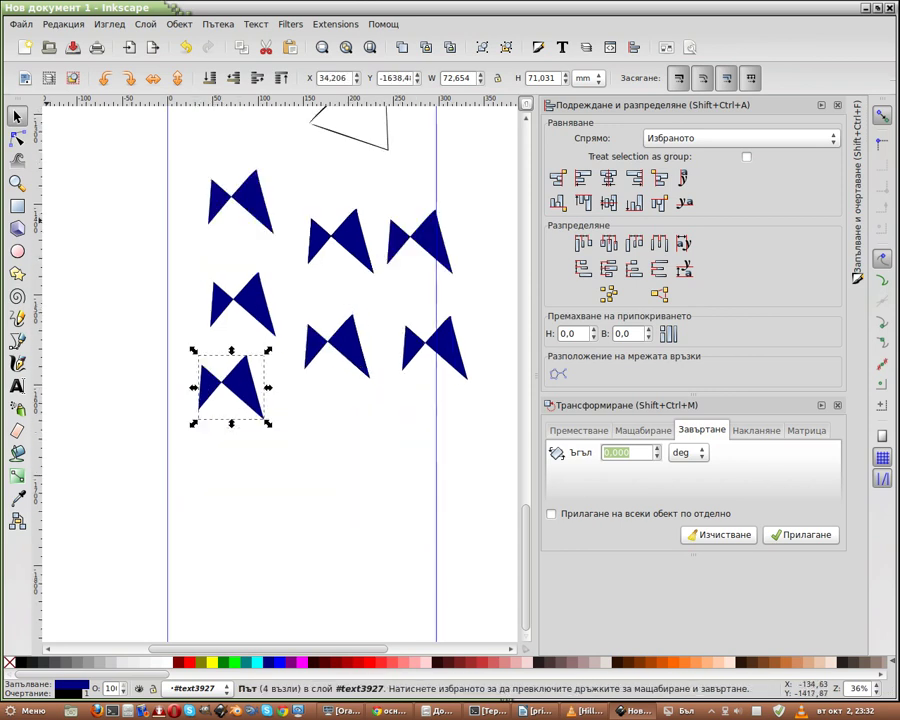
{"action": "left_click", "coordinate": [17, 158]}
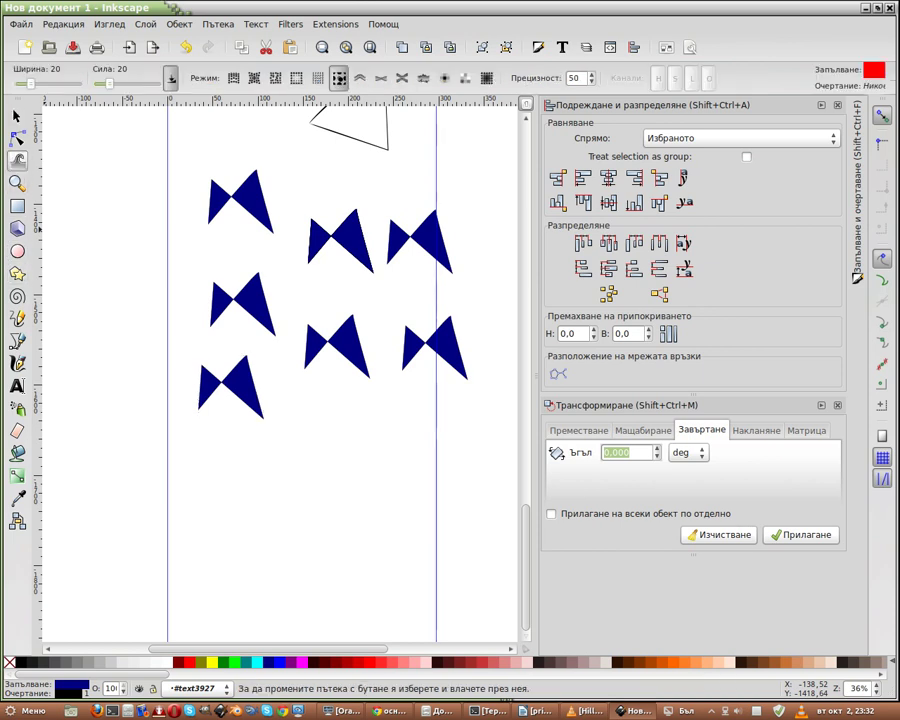
{"action": "scroll", "coordinate": [70, 150], "scroll_direction": "down", "scroll_amount": 1}
{"action": "scroll", "coordinate": [90, 150], "scroll_direction": "down", "scroll_amount": 1}
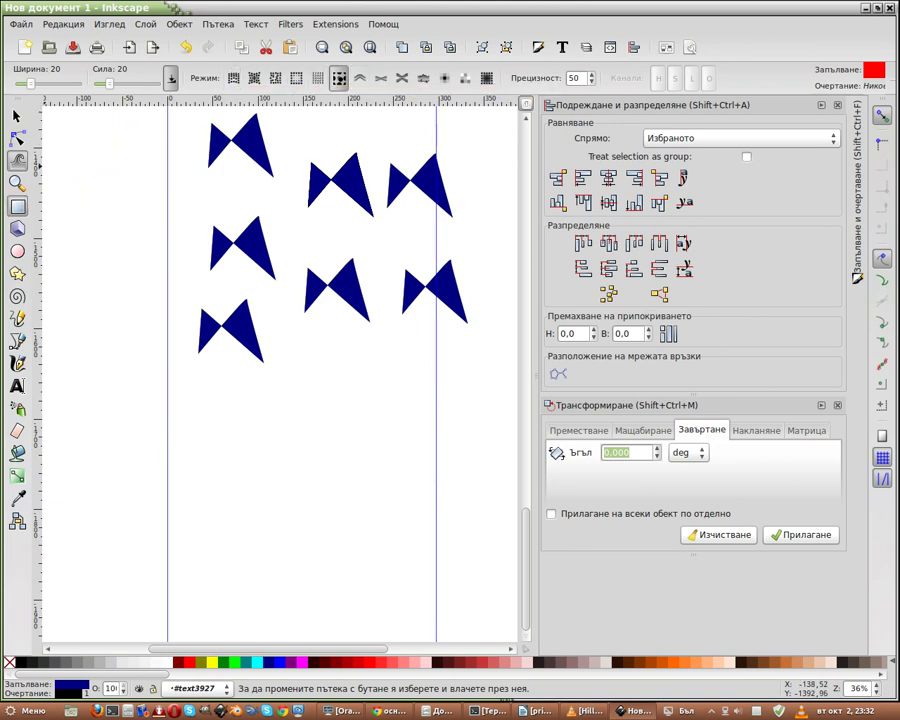
Step: Draw a navy rectangle below the bowties and nudge it into place with a low-force move brush
{"action": "key", "text": "r"}
{"action": "left_click_drag", "start_coordinate": [232, 441], "coordinate": [362, 510]}
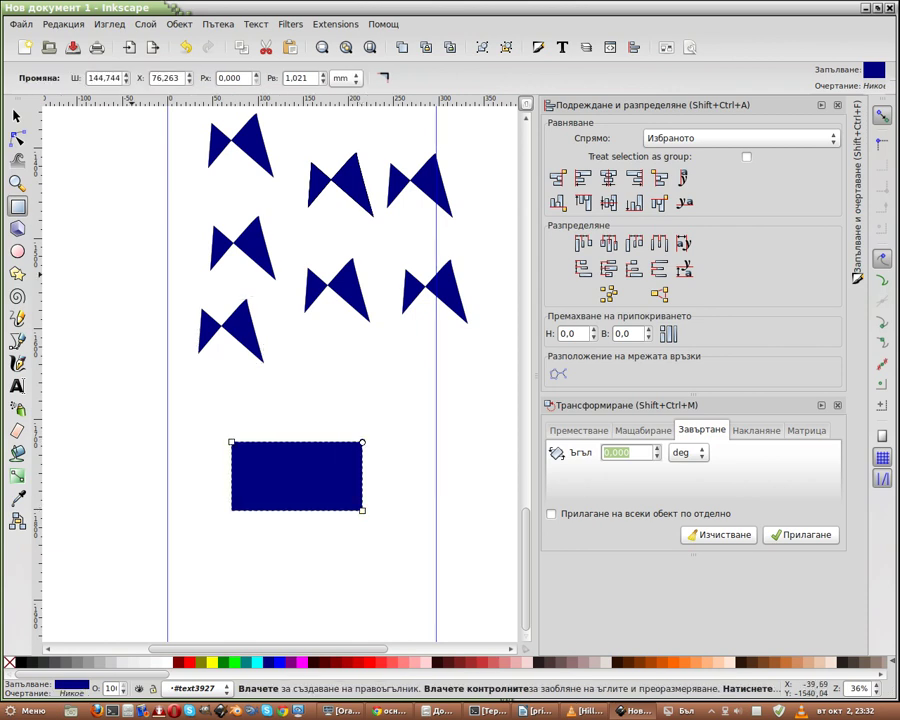
{"action": "key", "text": "w"}
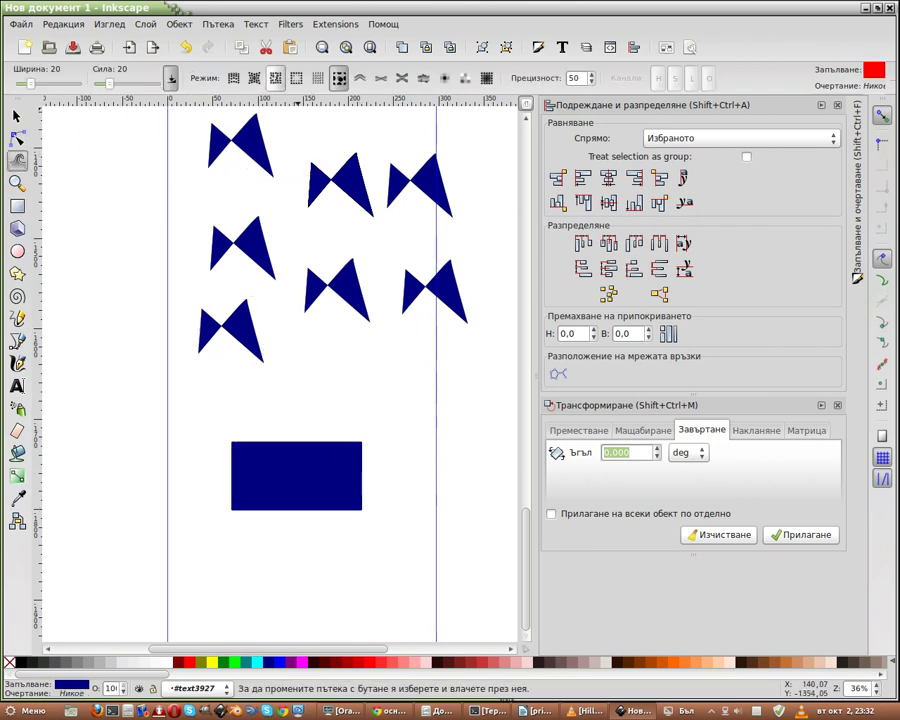
{"action": "left_click", "coordinate": [254, 77]}
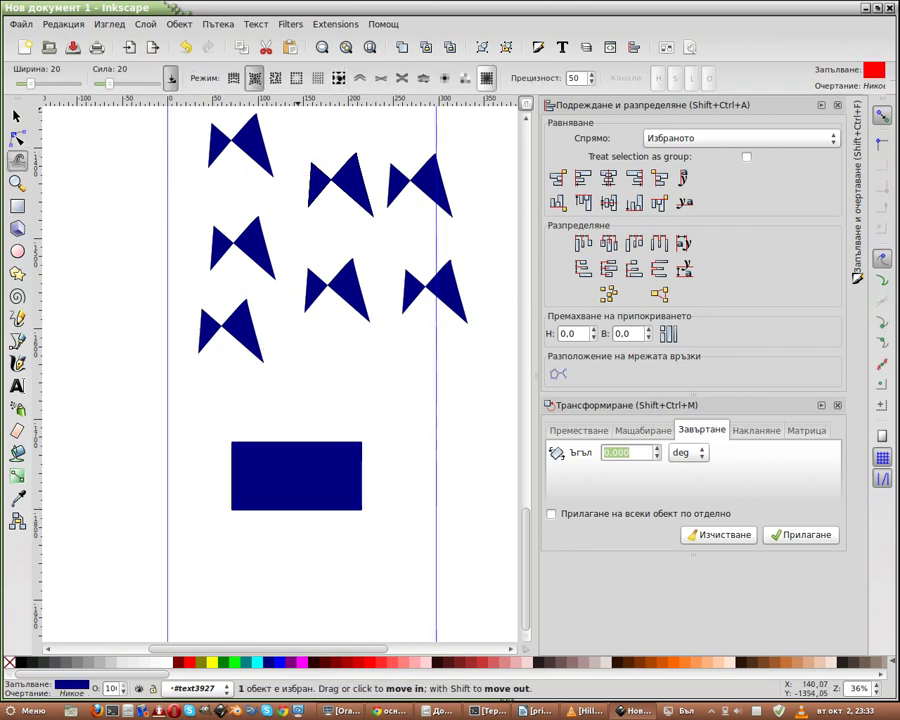
{"action": "mouse_move", "coordinate": [302, 482]}
{"action": "left_mouse_down"}
{"action": "mouse_move", "coordinate": [316, 428]}
{"action": "mouse_move", "coordinate": [296, 436]}
{"action": "mouse_move", "coordinate": [300, 456]}
{"action": "left_mouse_up"}
{"action": "scroll", "coordinate": [325, 423], "scroll_direction": "down", "scroll_amount": 2}
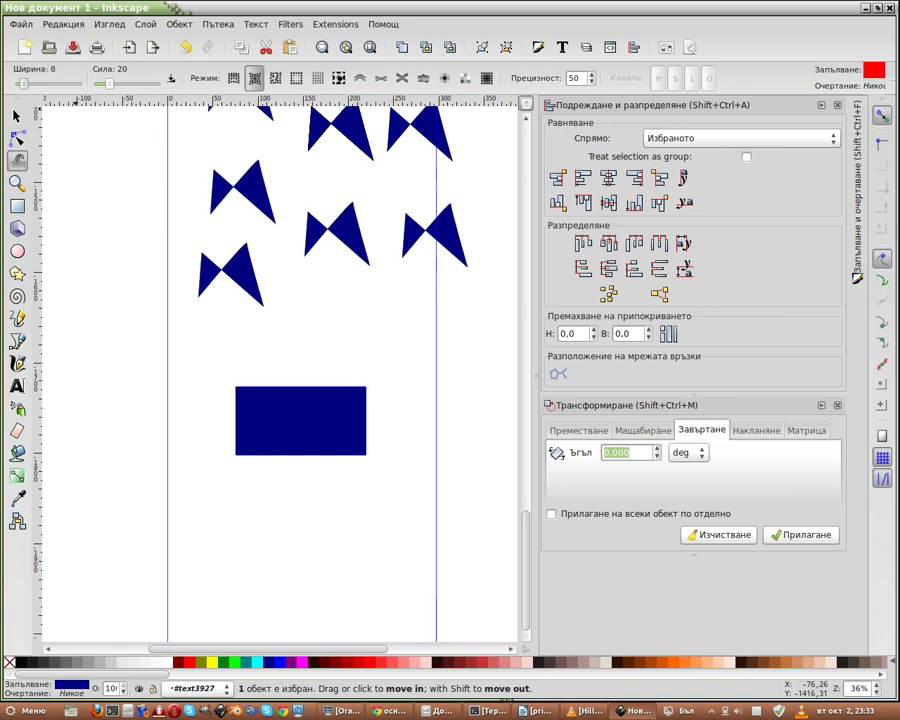
{"action": "left_click_drag", "start_coordinate": [108, 83], "coordinate": [104, 83]}
{"action": "mouse_move", "coordinate": [288, 414]}
{"action": "left_mouse_down"}
{"action": "mouse_move", "coordinate": [313, 467]}
{"action": "mouse_move", "coordinate": [316, 400]}
{"action": "left_mouse_up"}
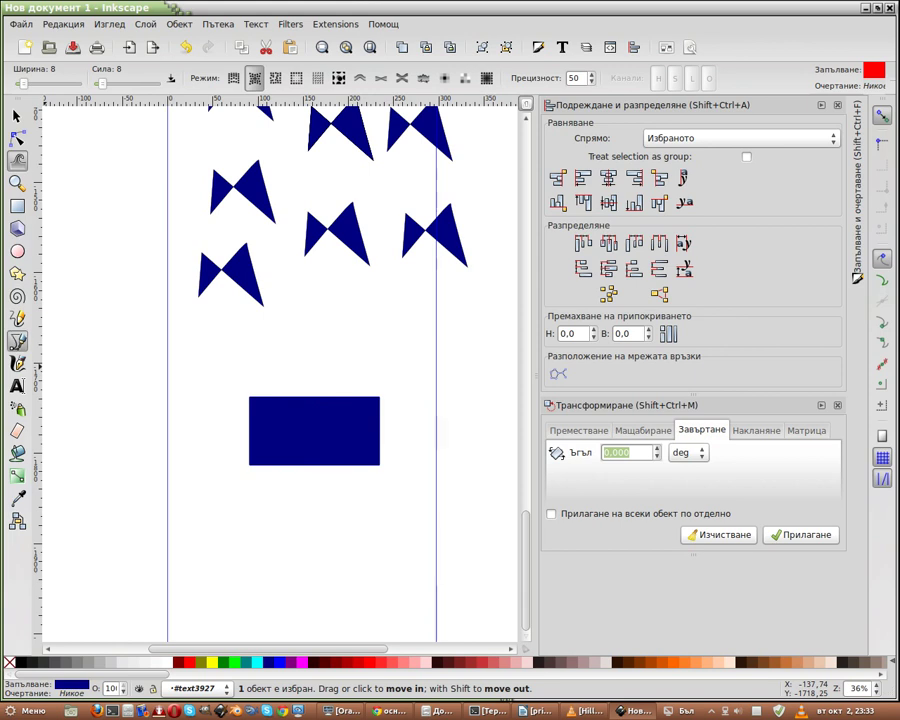
Step: Start a curved Bezier outline below the rectangle with two curved sides
{"action": "left_click", "coordinate": [17, 340]}
{"action": "left_click", "coordinate": [214, 586]}
{"action": "left_click_drag", "start_coordinate": [292, 514], "coordinate": [354, 550]}
{"action": "left_click_drag", "start_coordinate": [362, 638], "coordinate": [230, 603]}
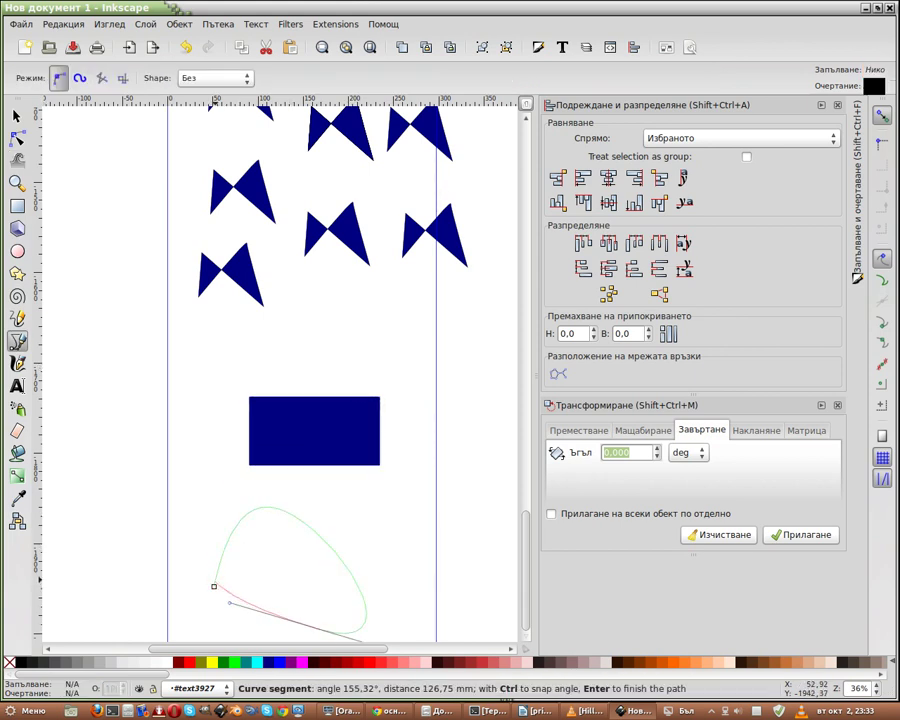
Step: Close the curved path, fill it navy, and push the blob up and right with Tweak
{"action": "left_click", "coordinate": [214, 586]}
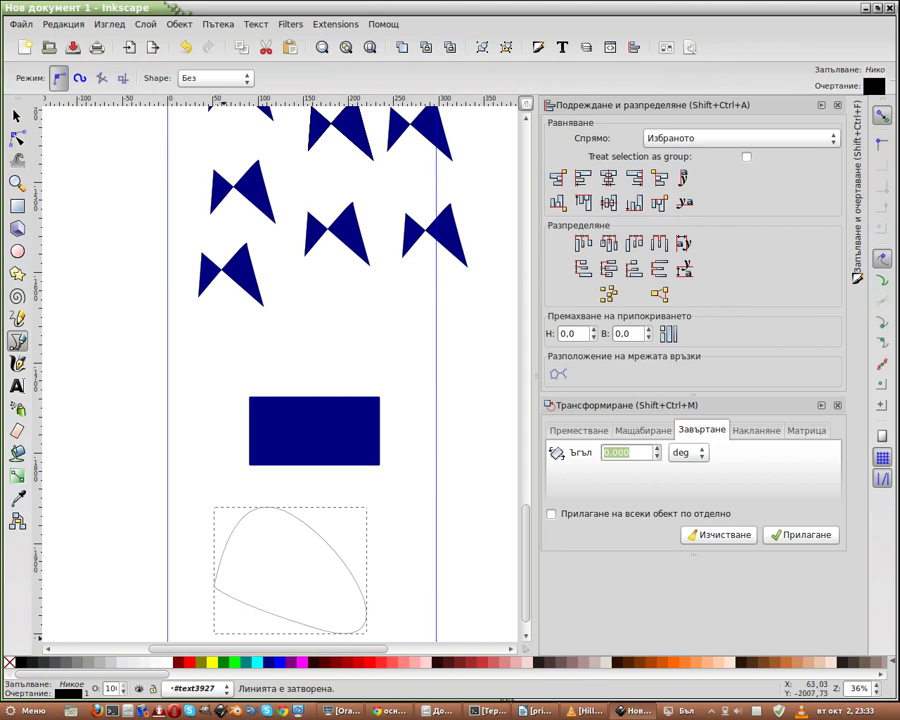
{"action": "left_click", "coordinate": [260, 662]}
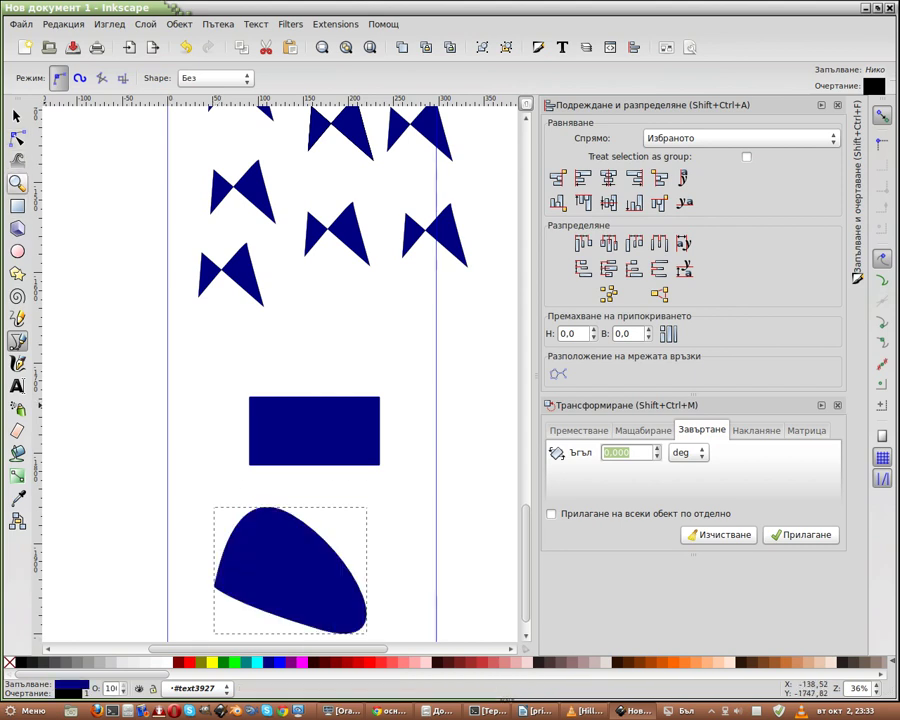
{"action": "key", "text": "shift+F2"}
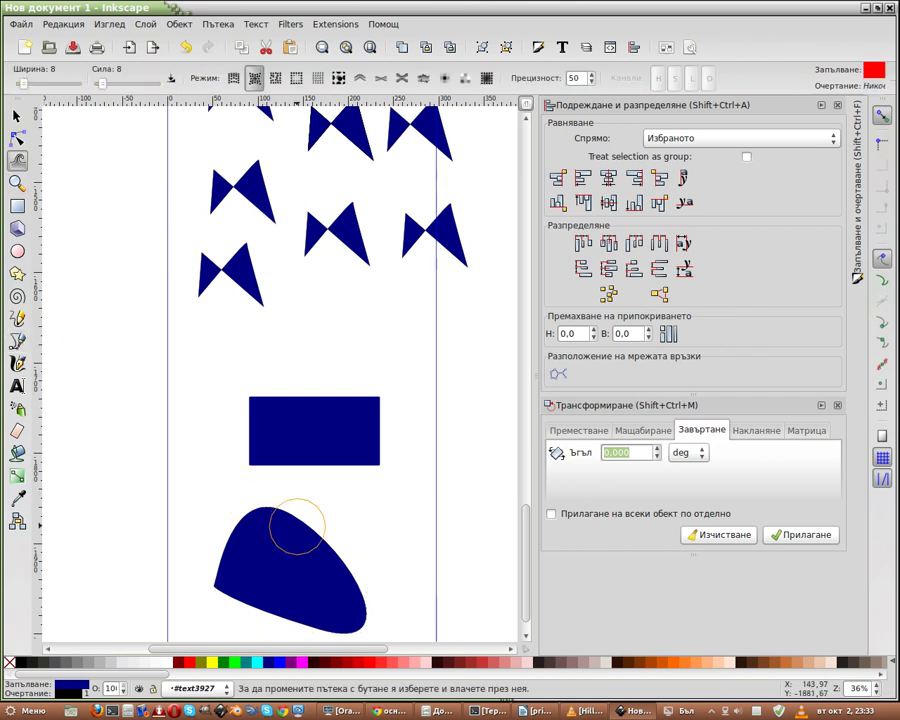
{"action": "left_click_drag", "start_coordinate": [295, 578], "coordinate": [346, 508]}
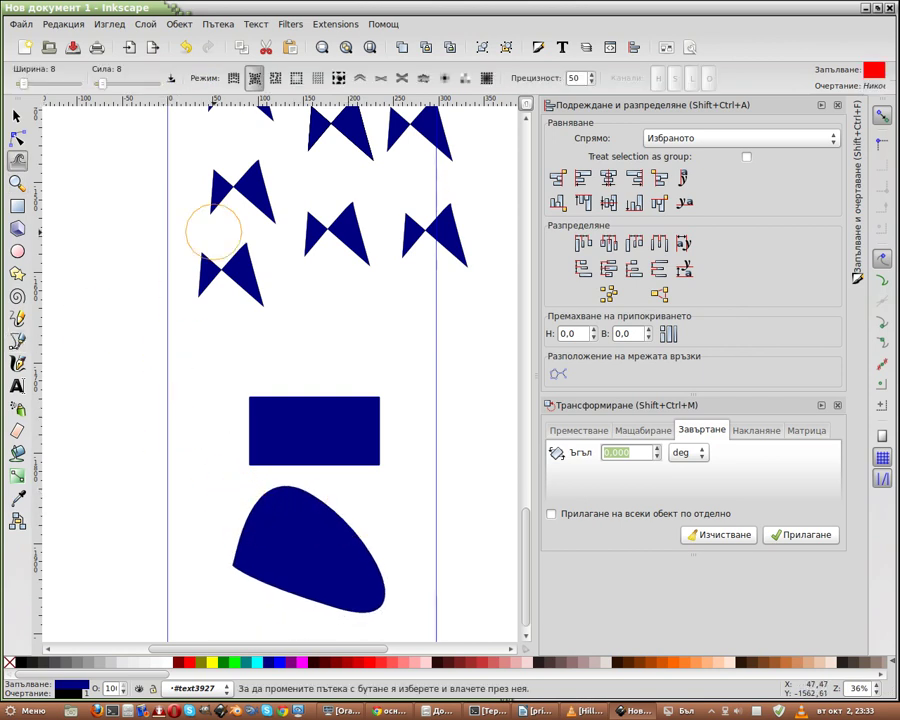
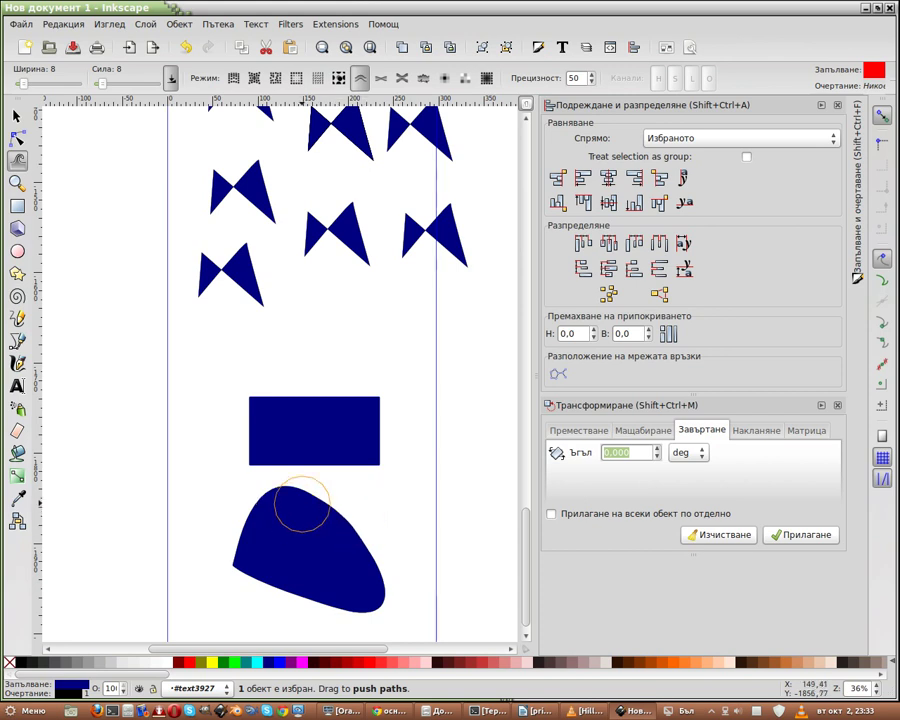
Step: Raise tweak Width and Force to 39 and push the dark blue blob into a wide arch
{"action": "scroll", "coordinate": [288, 545], "scroll_direction": "down", "scroll_amount": 2}
{"action": "scroll", "coordinate": [288, 548], "scroll_direction": "down", "scroll_amount": 1}
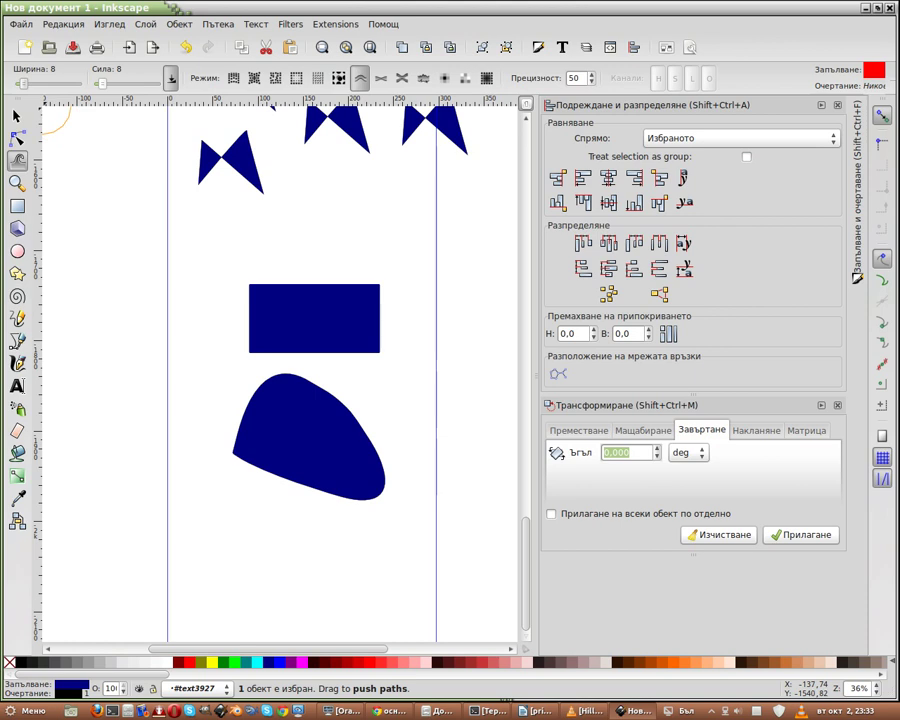
{"action": "key", "text": "Right"}
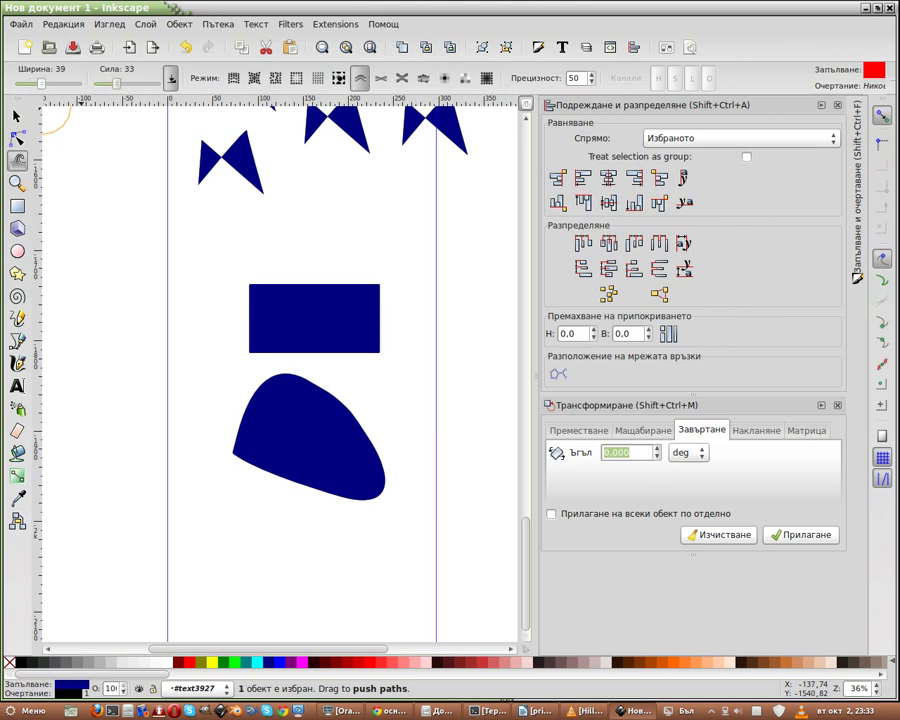
{"action": "left_click_drag", "start_coordinate": [116, 83], "coordinate": [119, 83]}
{"action": "mouse_move", "coordinate": [300, 470]}
{"action": "left_mouse_down"}
{"action": "mouse_move", "coordinate": [370, 408]}
{"action": "mouse_move", "coordinate": [418, 391]}
{"action": "mouse_move", "coordinate": [432, 341]}
{"action": "mouse_move", "coordinate": [350, 490]}
{"action": "mouse_move", "coordinate": [303, 515]}
{"action": "mouse_move", "coordinate": [288, 580]}
{"action": "mouse_move", "coordinate": [368, 550]}
{"action": "mouse_move", "coordinate": [354, 454]}
{"action": "mouse_move", "coordinate": [320, 406]}
{"action": "mouse_move", "coordinate": [313, 442]}
{"action": "mouse_move", "coordinate": [348, 466]}
{"action": "mouse_move", "coordinate": [335, 480]}
{"action": "mouse_move", "coordinate": [334, 456]}
{"action": "mouse_move", "coordinate": [322, 478]}
{"action": "mouse_move", "coordinate": [312, 404]}
{"action": "mouse_move", "coordinate": [283, 482]}
{"action": "mouse_move", "coordinate": [263, 407]}
{"action": "mouse_move", "coordinate": [190, 366]}
{"action": "mouse_move", "coordinate": [195, 445]}
{"action": "mouse_move", "coordinate": [193, 410]}
{"action": "mouse_move", "coordinate": [341, 473]}
{"action": "mouse_move", "coordinate": [384, 445]}
{"action": "mouse_move", "coordinate": [392, 370]}
{"action": "mouse_move", "coordinate": [381, 237]}
{"action": "mouse_move", "coordinate": [337, 237]}
{"action": "mouse_move", "coordinate": [325, 221]}
{"action": "mouse_move", "coordinate": [263, 241]}
{"action": "mouse_move", "coordinate": [231, 301]}
{"action": "mouse_move", "coordinate": [181, 502]}
{"action": "mouse_move", "coordinate": [212, 350]}
{"action": "left_mouse_up"}
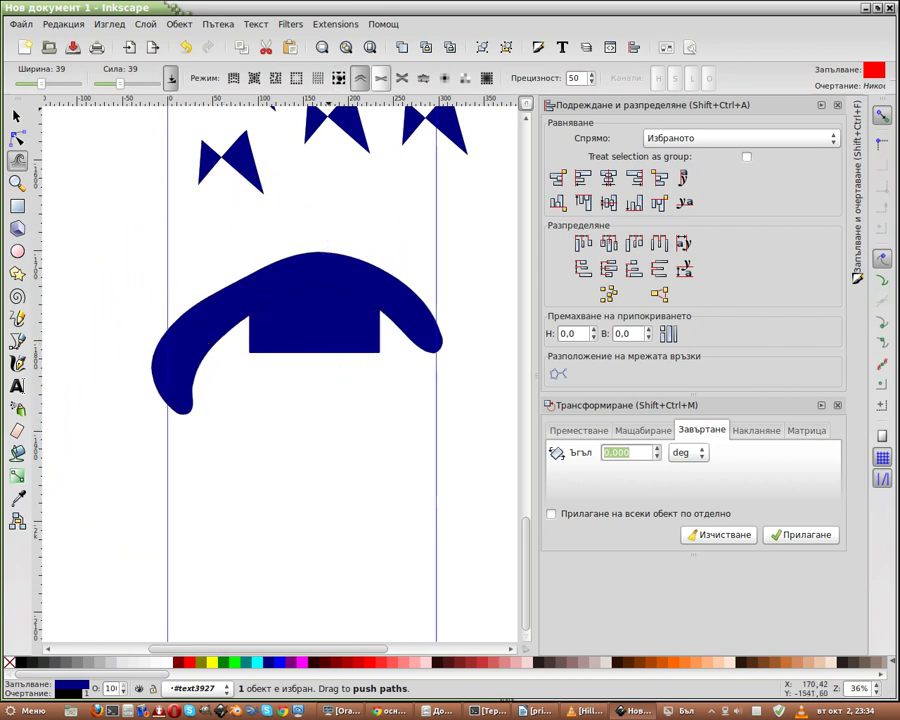
{"action": "key", "text": "shift+s"}
Step: Thin both ends of the arch into pointed tails with Inset tweaks
{"action": "left_click_drag", "start_coordinate": [216, 340], "coordinate": [174, 382]}
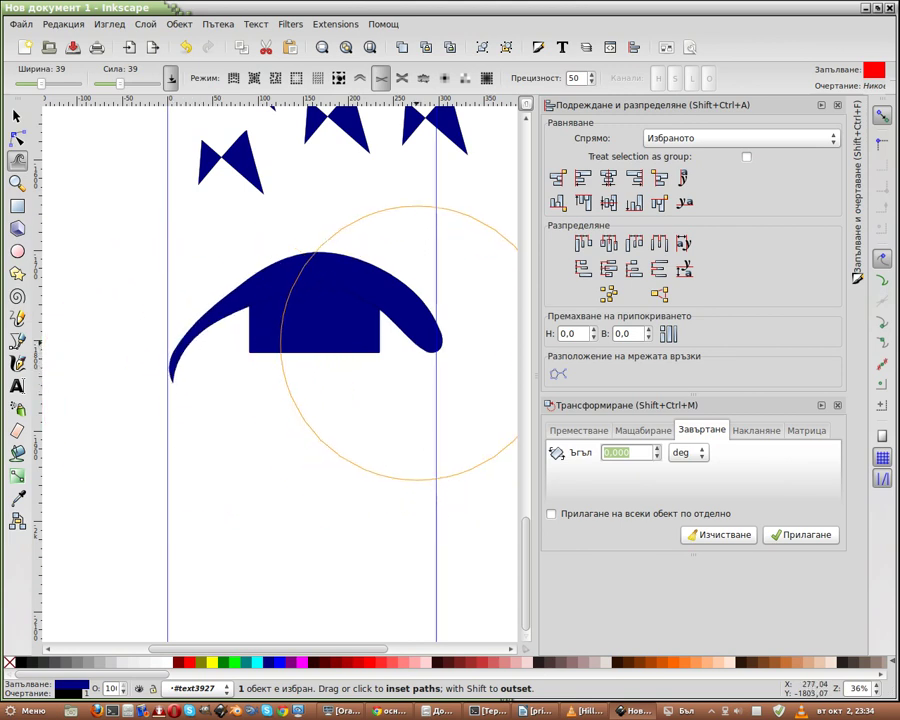
{"action": "left_click_drag", "start_coordinate": [390, 340], "coordinate": [410, 330]}
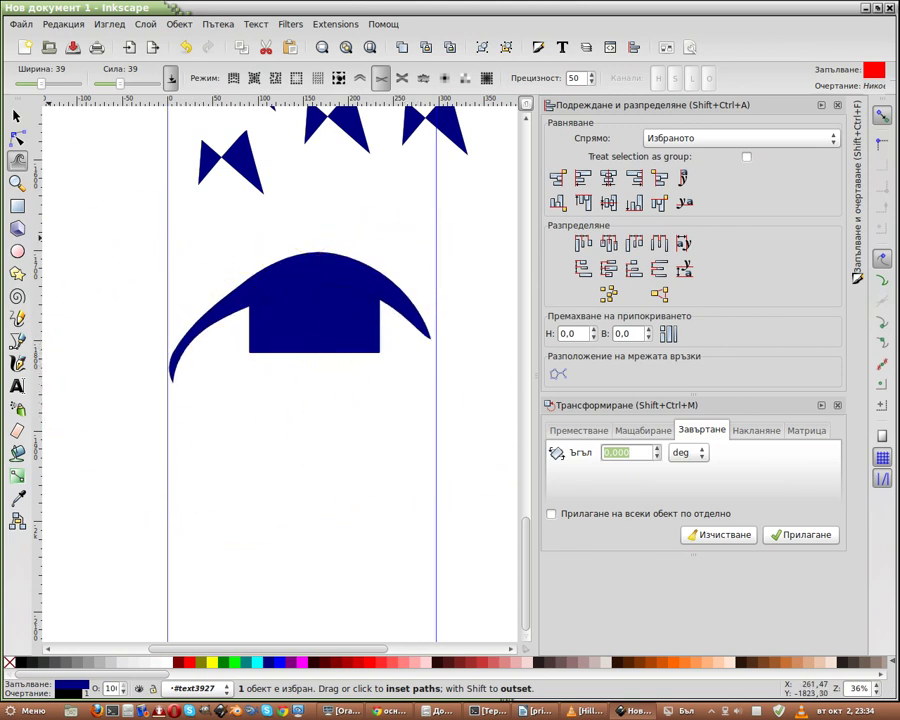
{"action": "left_click", "coordinate": [17, 138]}
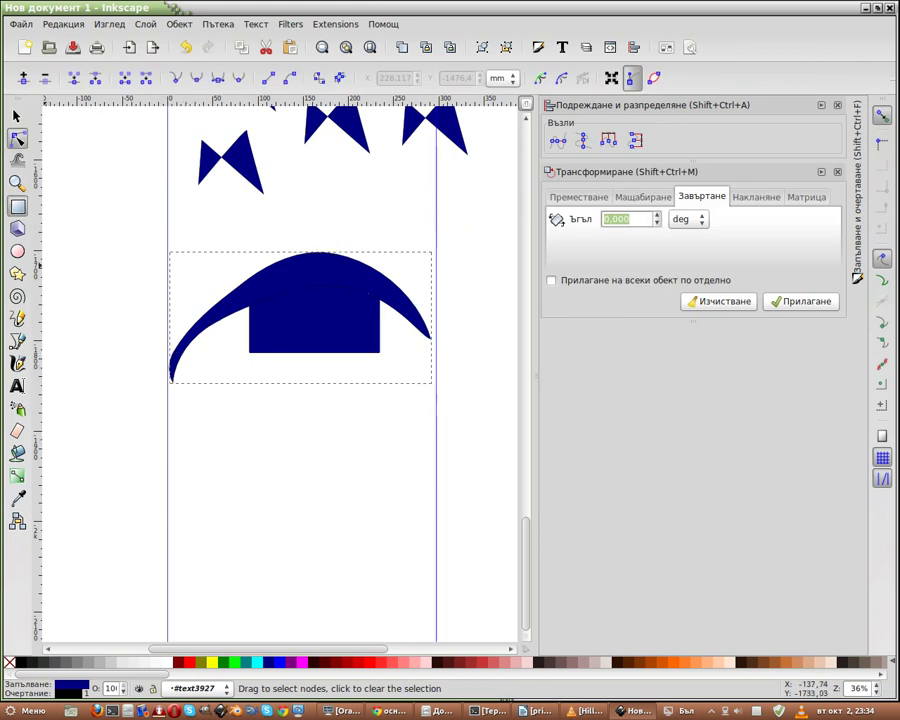
Step: Draw a small rectangle below the arch, taper its right edge, and move it under the rectangle
{"action": "left_click", "coordinate": [17, 206]}
{"action": "left_click_drag", "start_coordinate": [218, 407], "coordinate": [312, 480]}
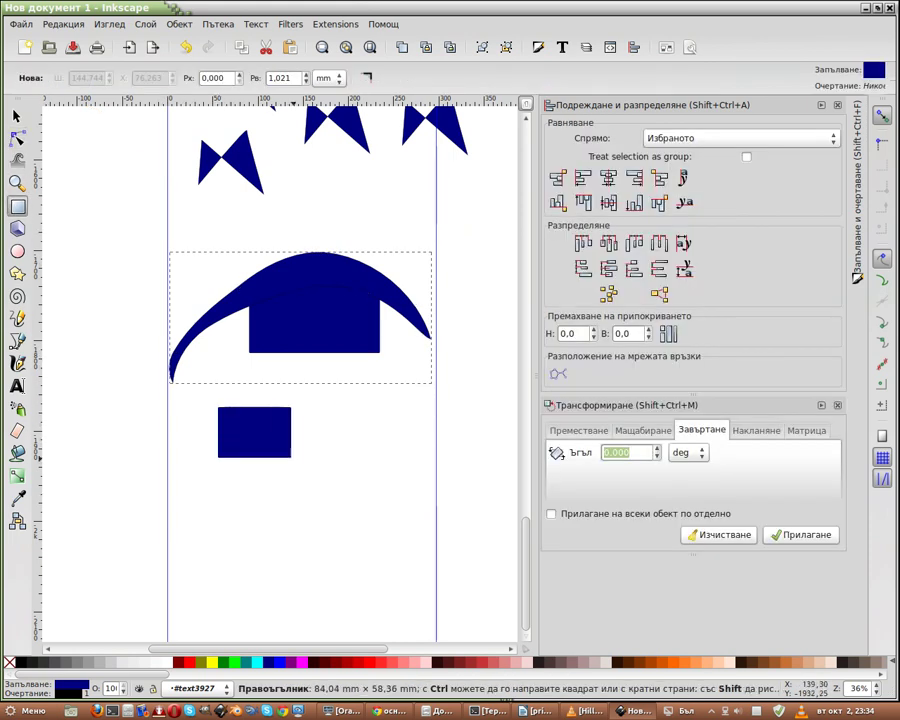
{"action": "left_click", "coordinate": [17, 160]}
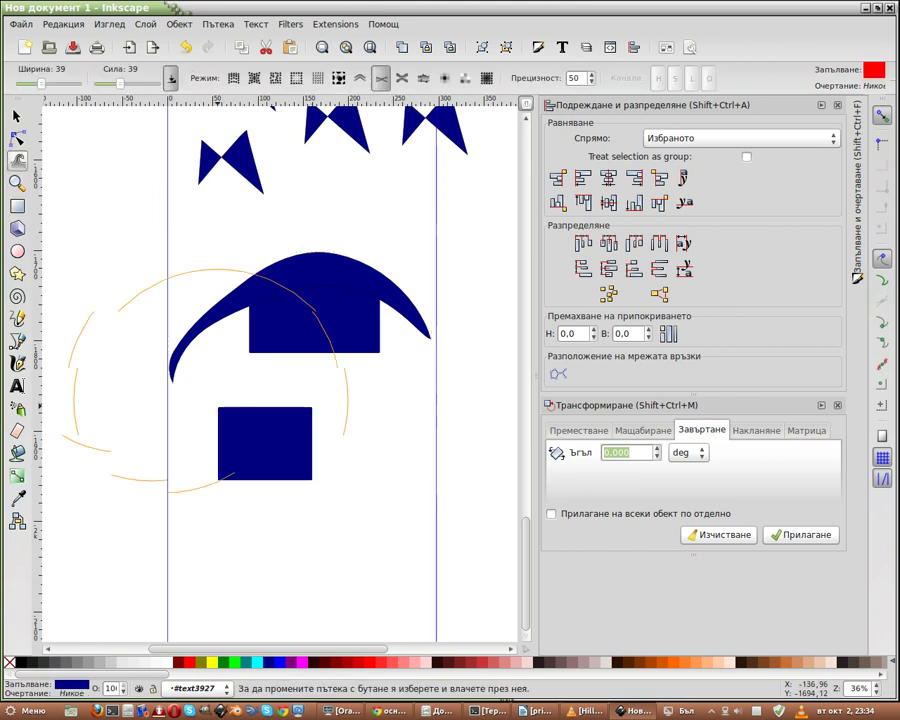
{"action": "left_click_drag", "start_coordinate": [309, 480], "coordinate": [306, 428]}
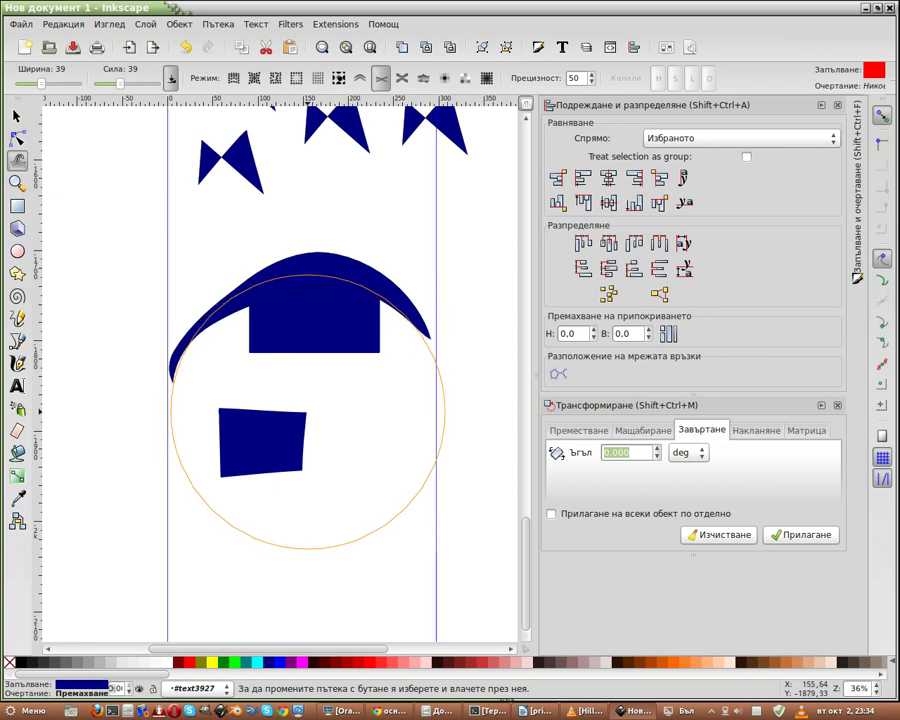
{"action": "left_click_drag", "start_coordinate": [300, 420], "coordinate": [292, 436]}
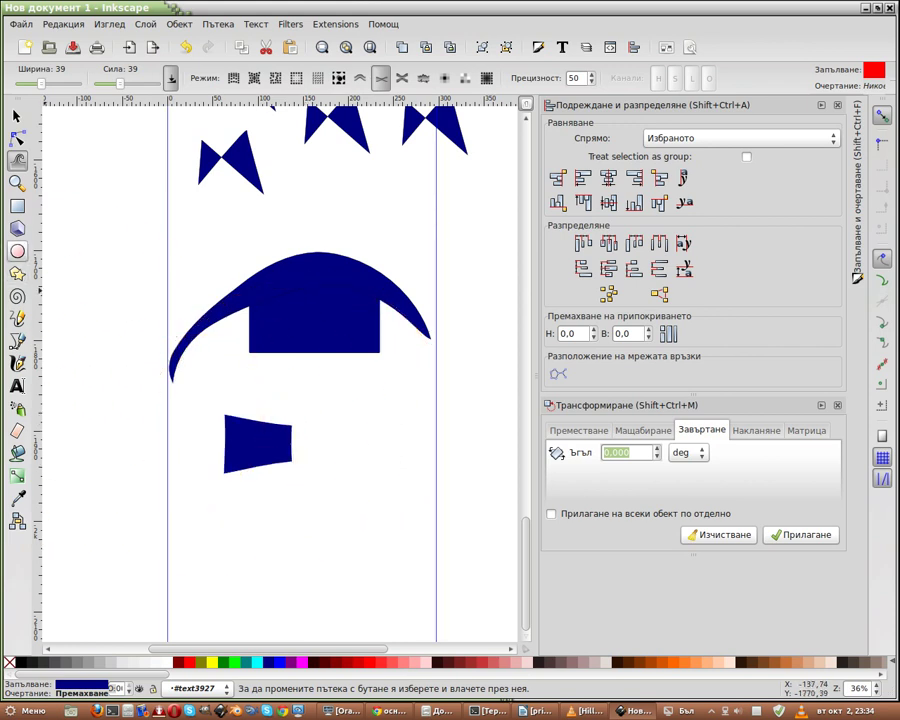
{"action": "left_click", "coordinate": [16, 117]}
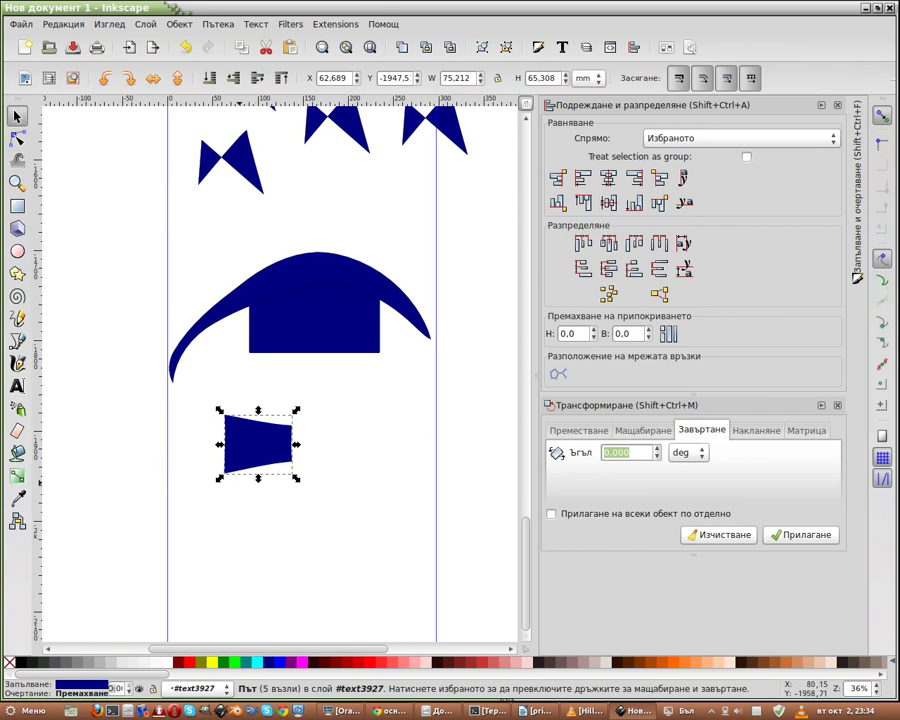
{"action": "left_click_drag", "start_coordinate": [258, 444], "coordinate": [346, 414]}
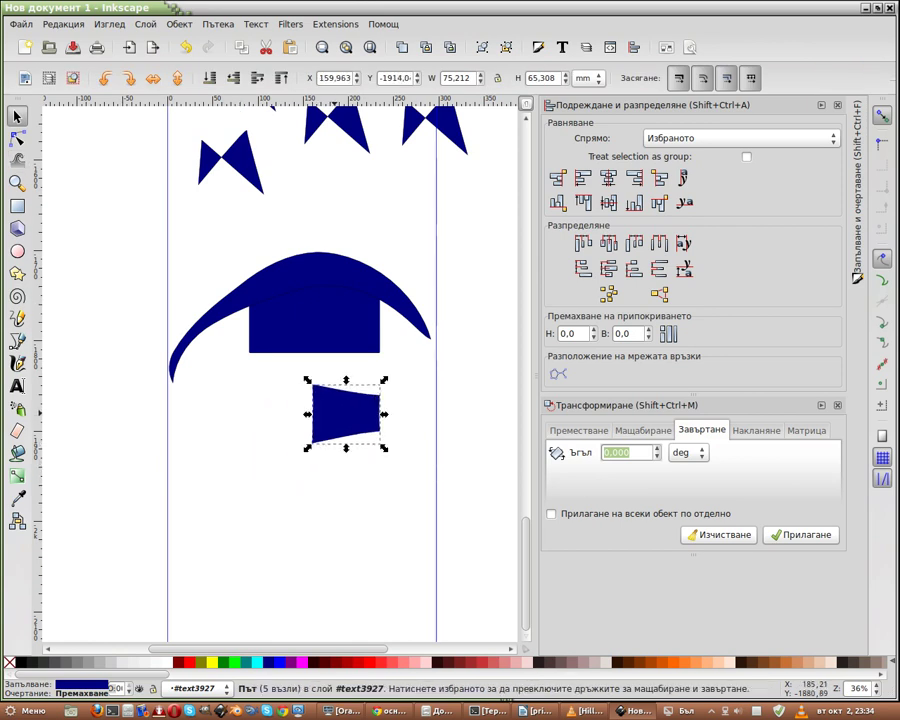
{"action": "key", "text": "w"}
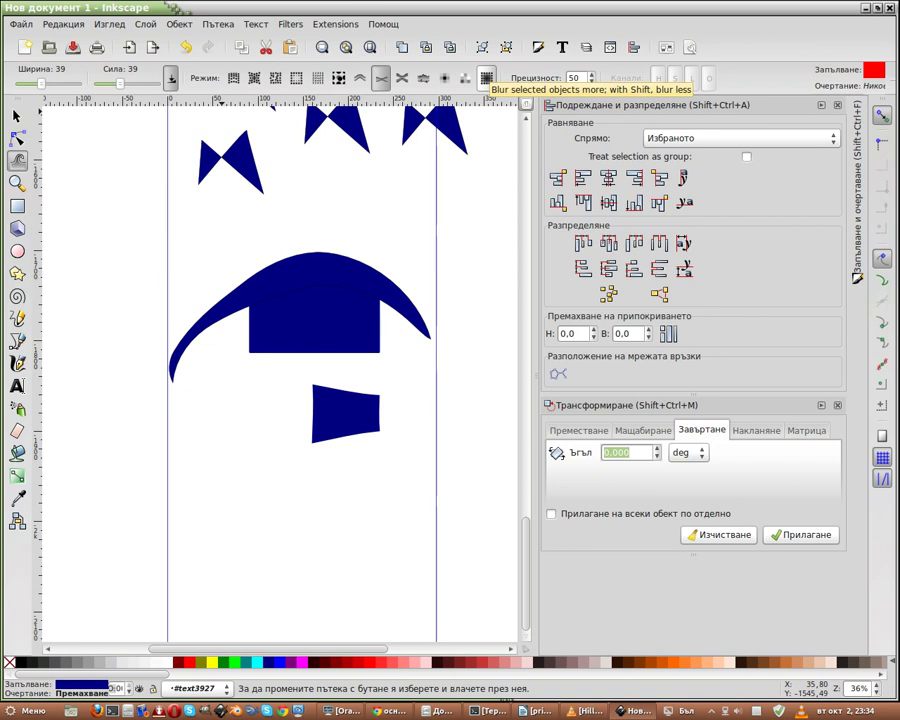
{"action": "left_click", "coordinate": [487, 78]}
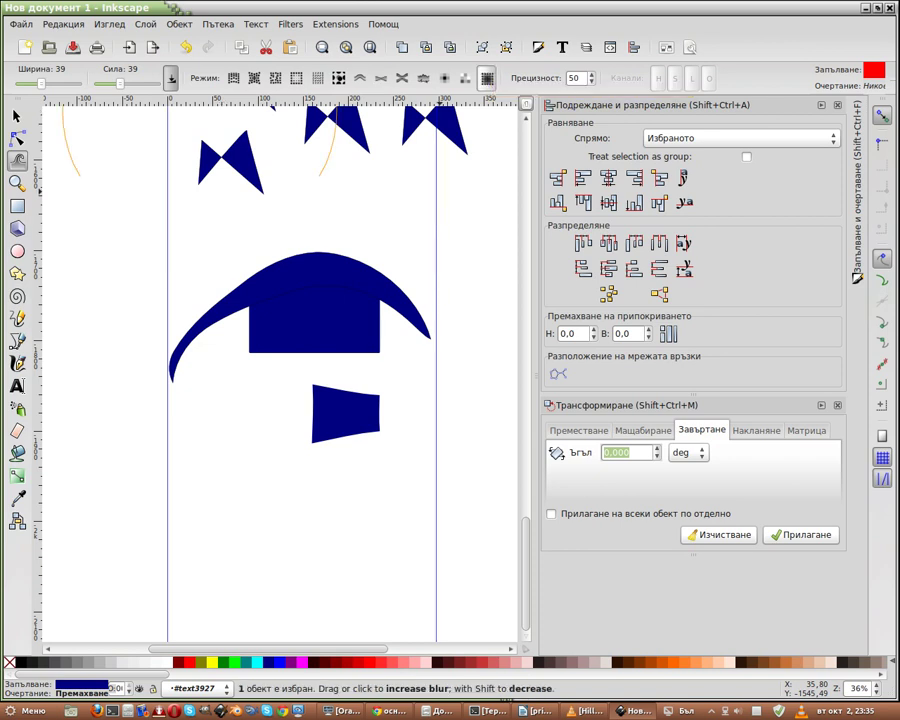
{"action": "mouse_move", "coordinate": [341, 418]}
{"action": "left_mouse_down"}
{"action": "mouse_move", "coordinate": [370, 421]}
{"action": "mouse_move", "coordinate": [359, 422]}
{"action": "left_mouse_up"}
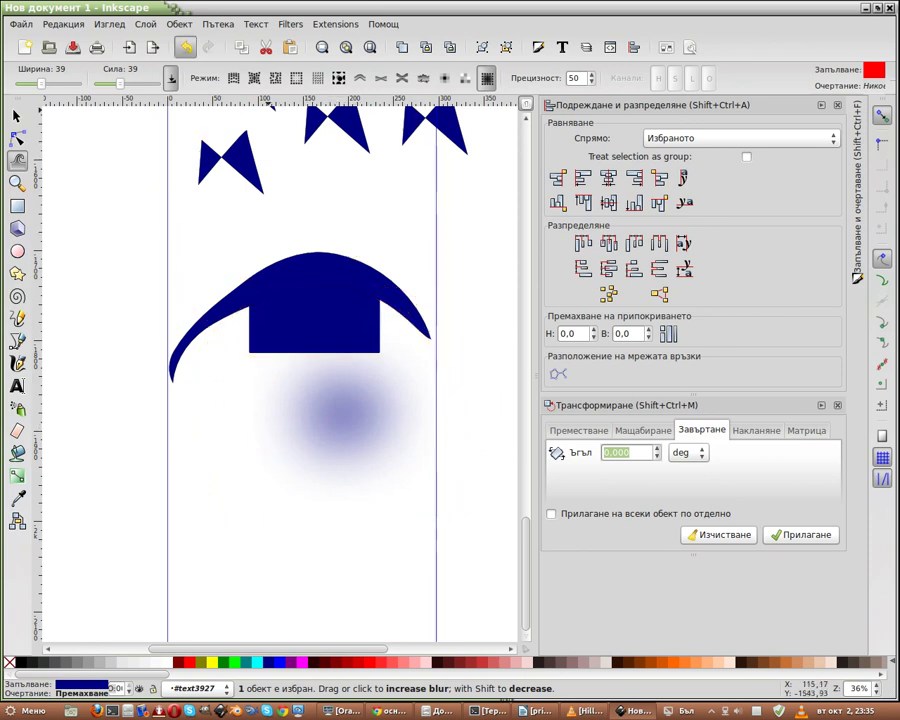
{"action": "left_click", "coordinate": [185, 47]}
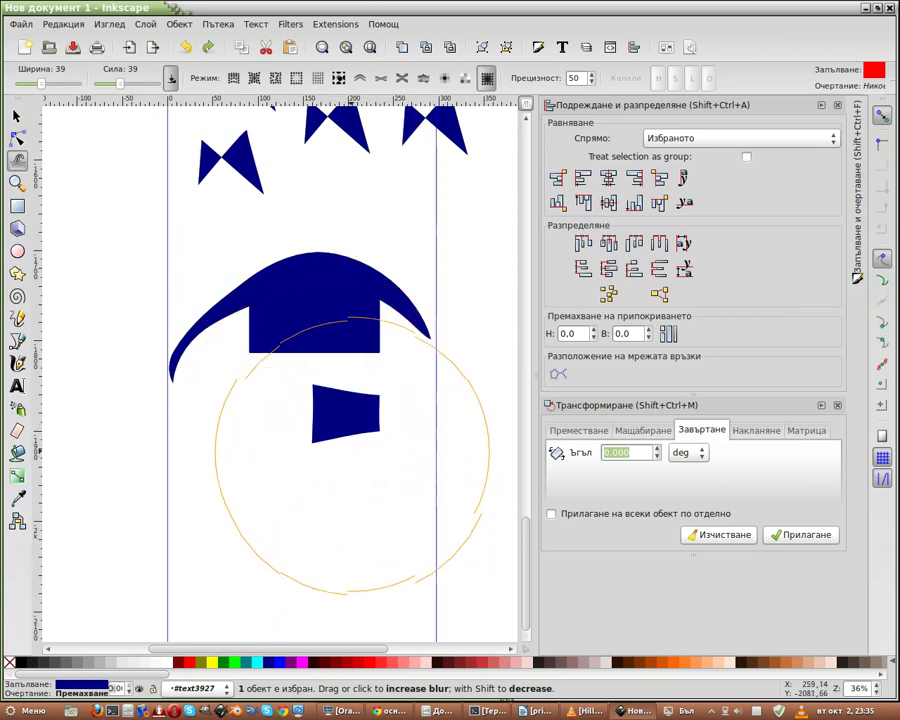
{"action": "mouse_move", "coordinate": [352, 456]}
{"action": "left_mouse_down"}
{"action": "mouse_move", "coordinate": [335, 430]}
{"action": "mouse_move", "coordinate": [347, 430]}
{"action": "mouse_move", "coordinate": [352, 417]}
{"action": "left_mouse_up"}
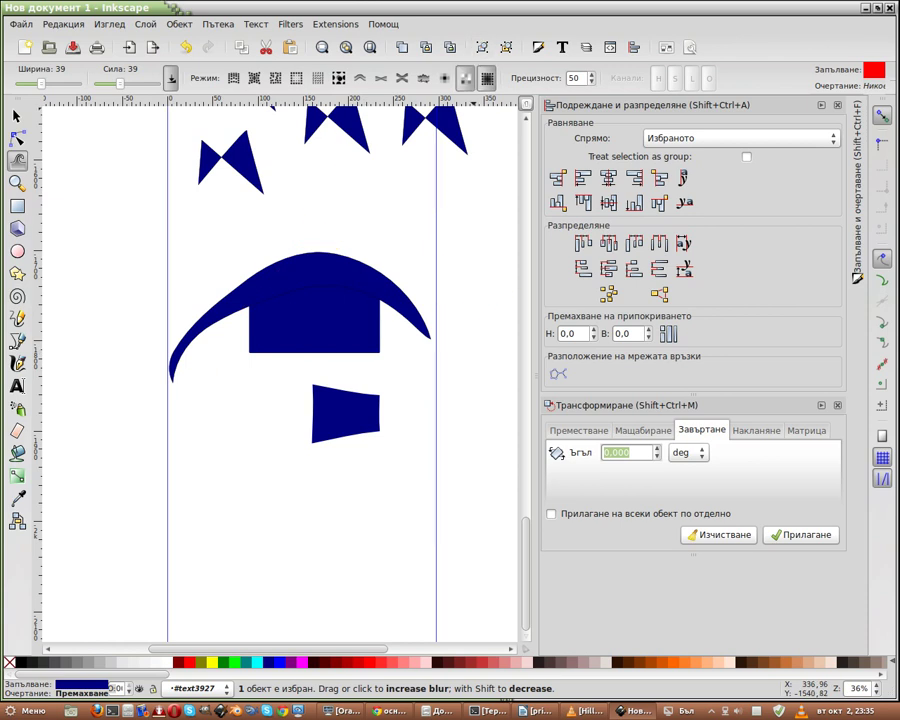
Step: Jitter the small quadrilateral from dark navy to a lighter periwinkle blue and nudge it slightly
{"action": "left_click", "coordinate": [465, 77]}
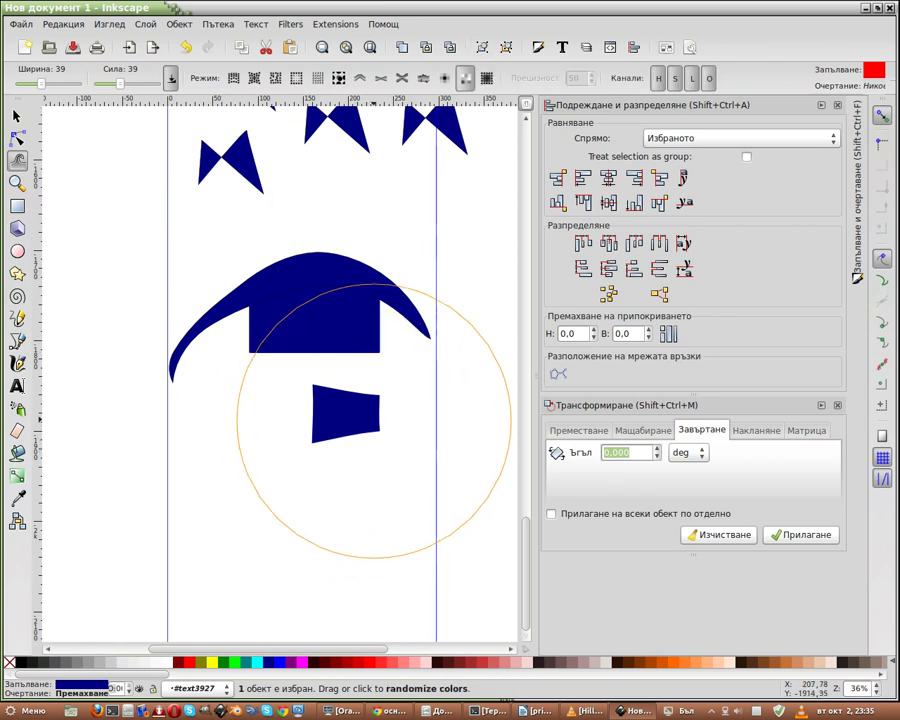
{"action": "left_click", "coordinate": [356, 430]}
{"action": "left_click", "coordinate": [364, 411]}
{"action": "left_click", "coordinate": [362, 424]}
{"action": "left_click", "coordinate": [365, 428]}
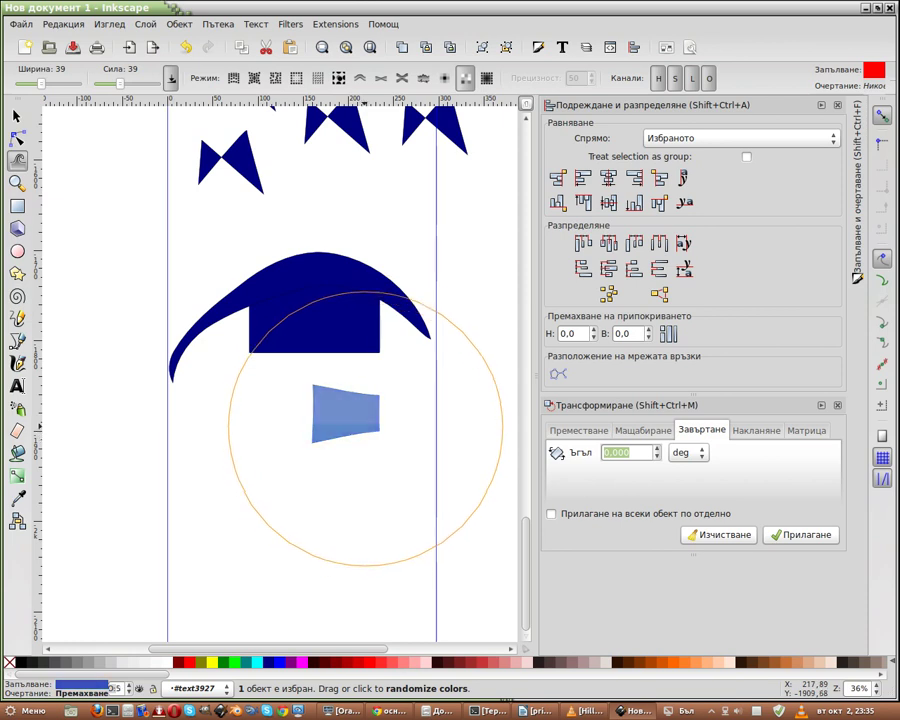
{"action": "left_click", "coordinate": [16, 116]}
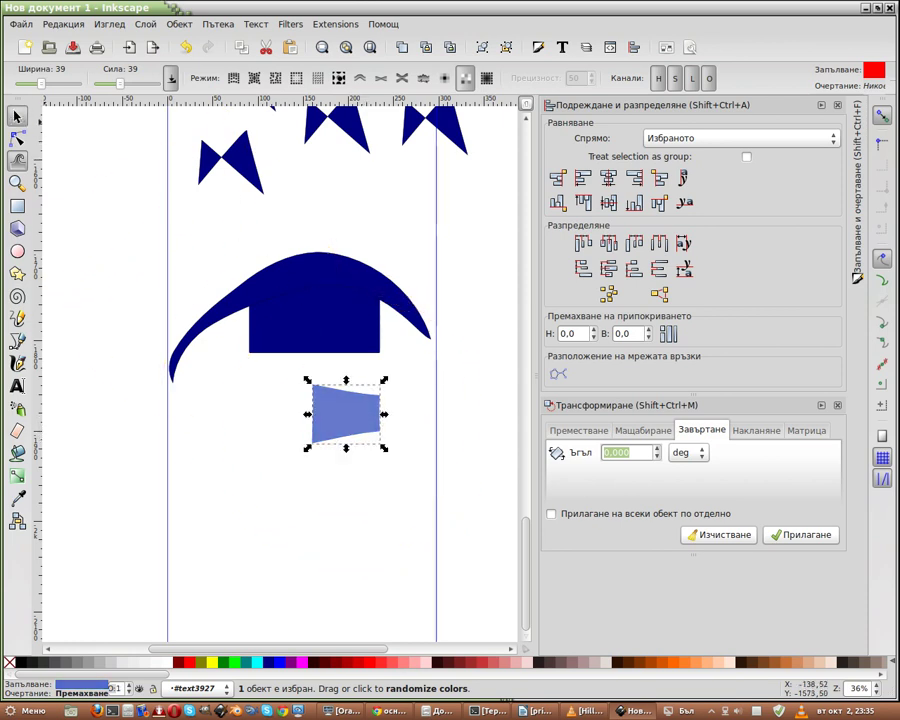
{"action": "left_click_drag", "start_coordinate": [346, 415], "coordinate": [346, 406]}
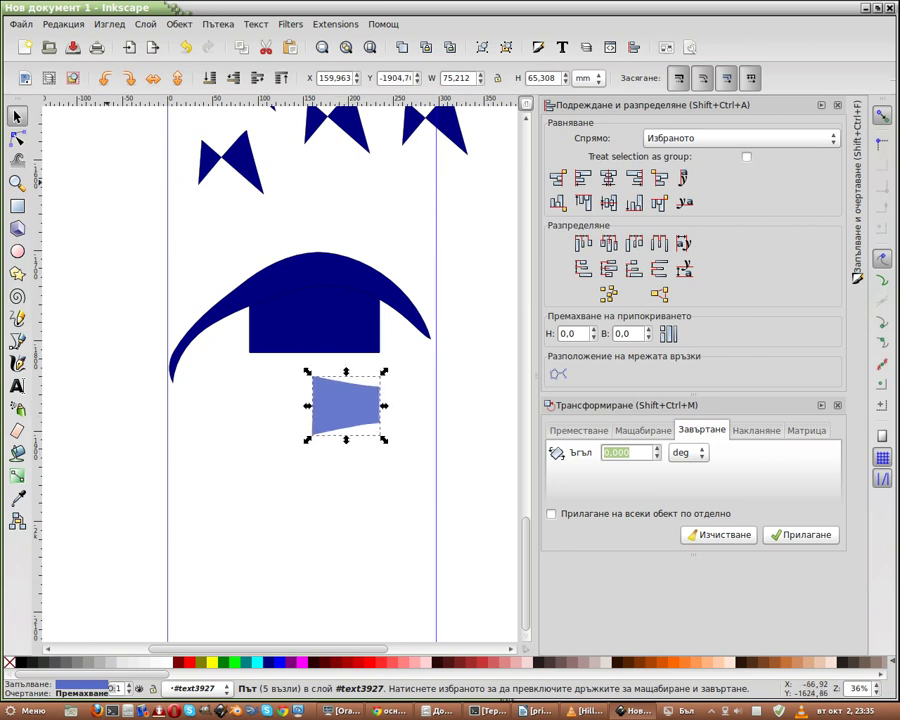
{"action": "left_click", "coordinate": [17, 160]}
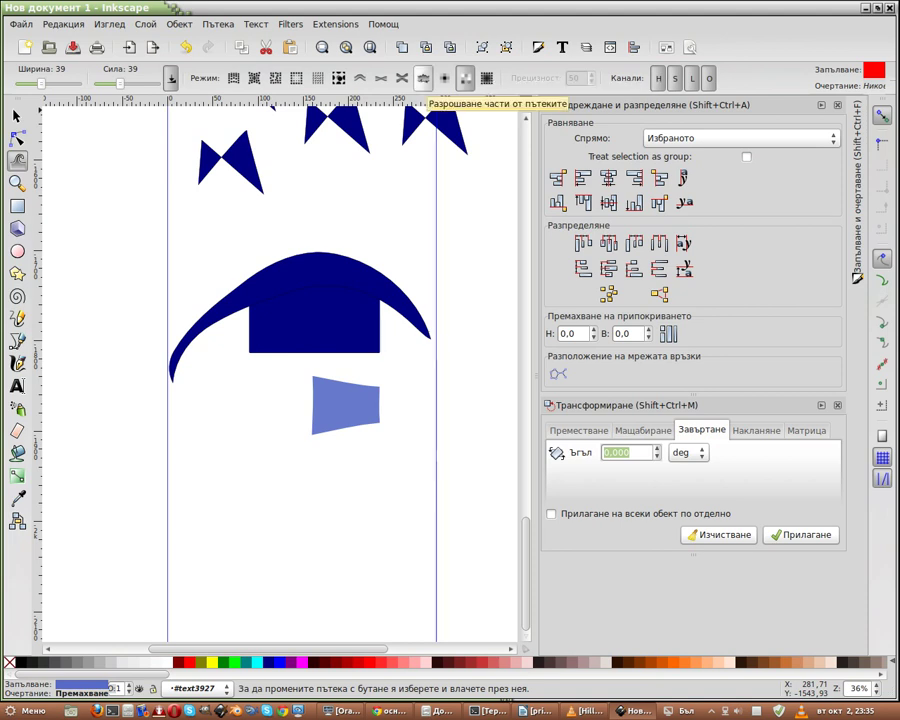
Step: Roughen the light blue quadrilateral's top edge with the tweak brush in Roughen mode
{"action": "left_click", "coordinate": [423, 77]}
{"action": "key", "text": "shift+s"}
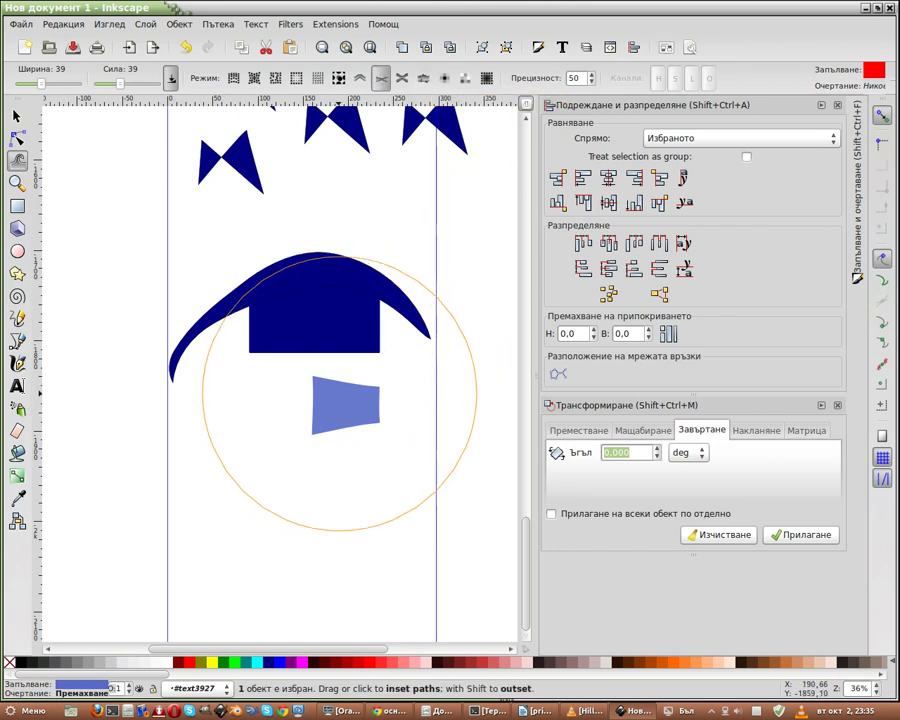
{"action": "scroll", "coordinate": [339, 393], "scroll_direction": "up", "scroll_amount": 3, "text": "ctrl"}
{"action": "scroll", "coordinate": [351, 320], "scroll_direction": "up", "scroll_amount": 2, "text": "ctrl"}
{"action": "key", "text": "shift+r"}
{"action": "left_click_drag", "start_coordinate": [351, 321], "coordinate": [262, 304]}
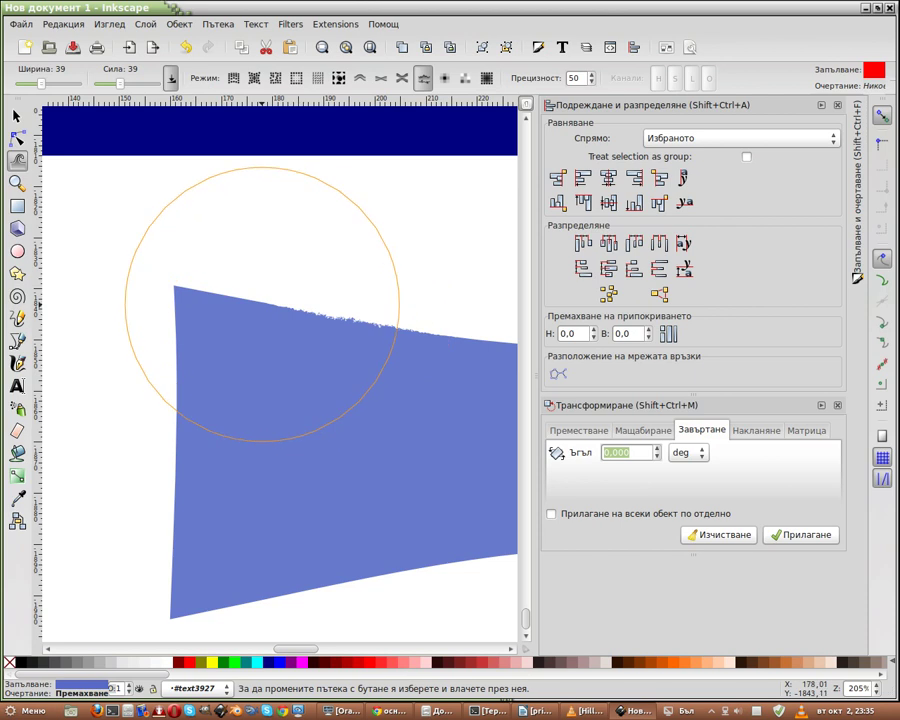
{"action": "scroll", "coordinate": [262, 400], "scroll_direction": "down", "scroll_amount": 3}
{"action": "scroll", "coordinate": [267, 421], "scroll_direction": "down", "scroll_amount": 2}
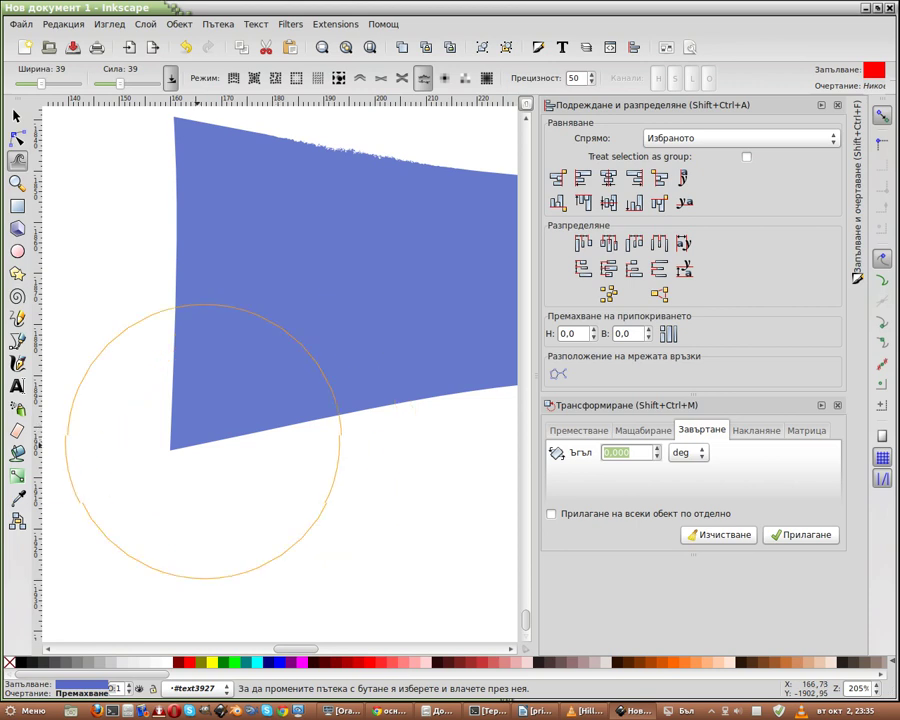
Step: Narrow the tweak brush Width to 16, keeping Roughen mode
{"action": "key", "text": "shift+s"}
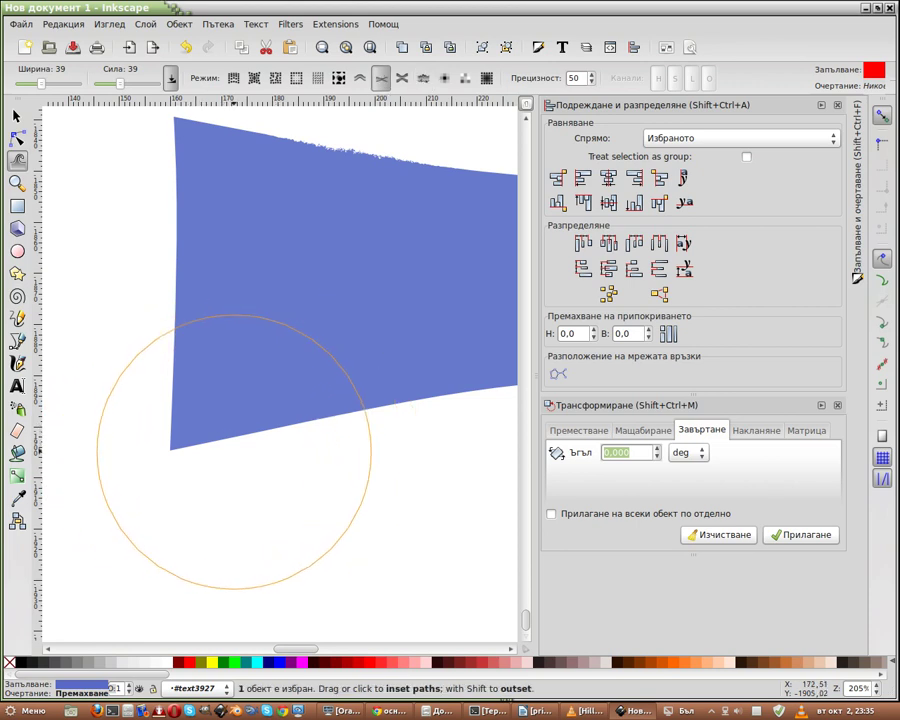
{"action": "key", "text": "shift+r"}
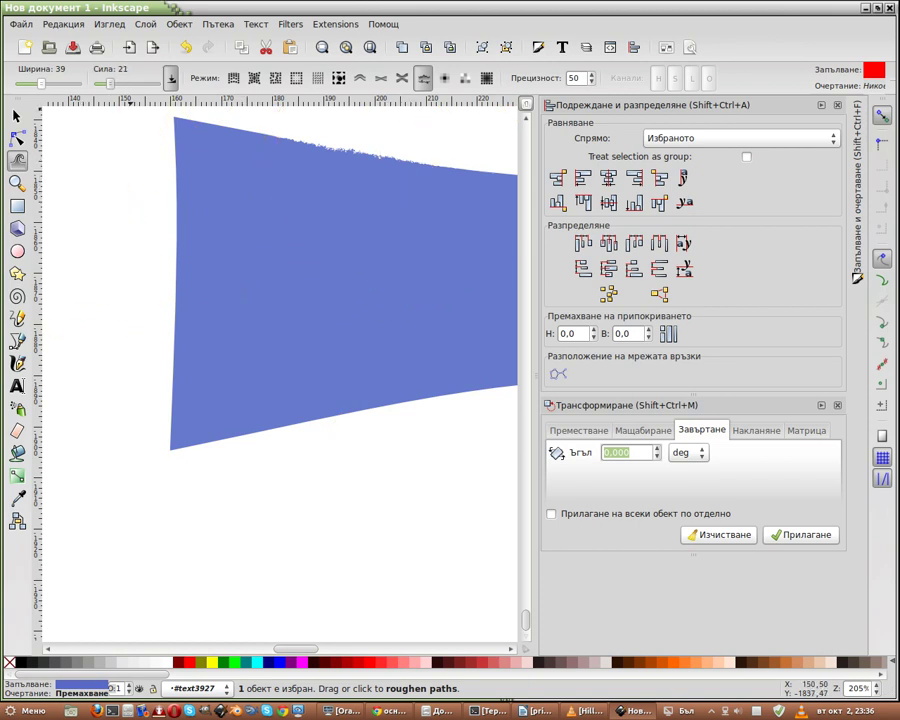
{"action": "mouse_move", "coordinate": [41, 83]}
{"action": "left_mouse_down"}
{"action": "mouse_move", "coordinate": [21, 83]}
{"action": "mouse_move", "coordinate": [35, 83]}
{"action": "left_mouse_up"}
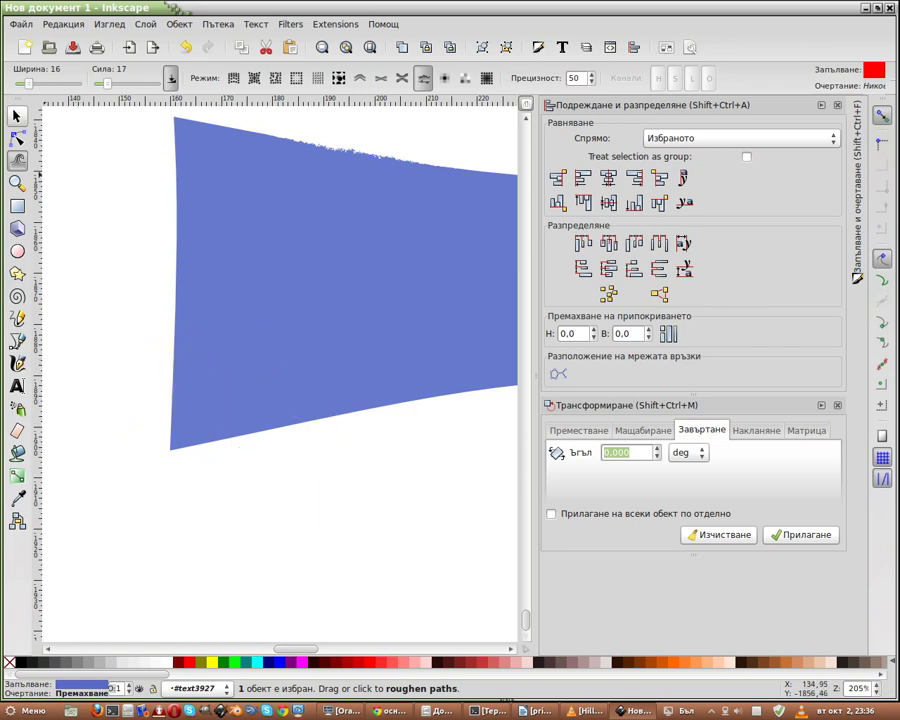
{"action": "left_click", "coordinate": [16, 117]}
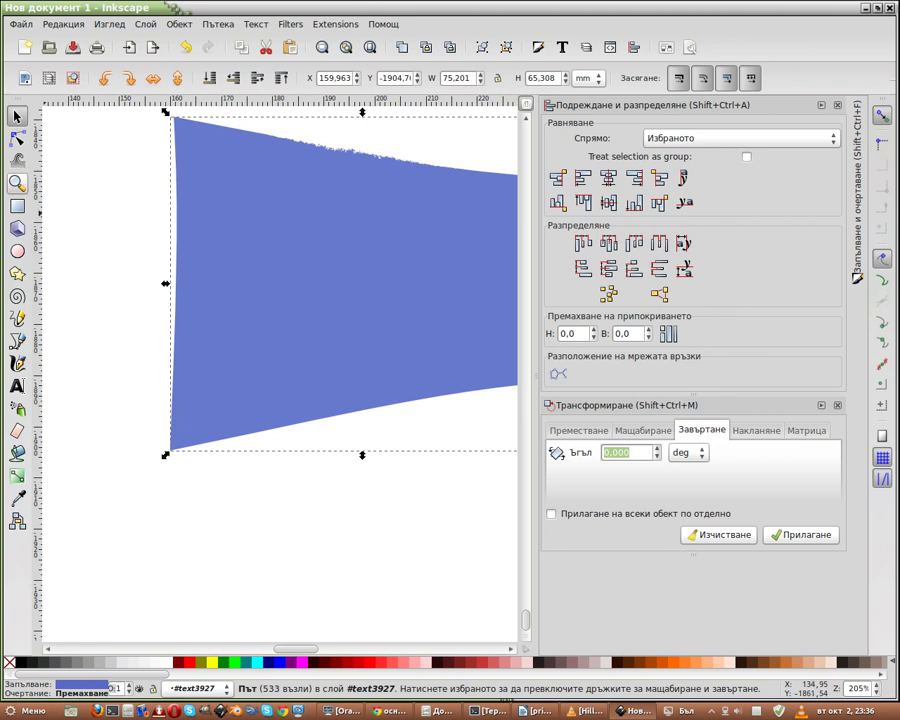
{"action": "left_click", "coordinate": [17, 160]}
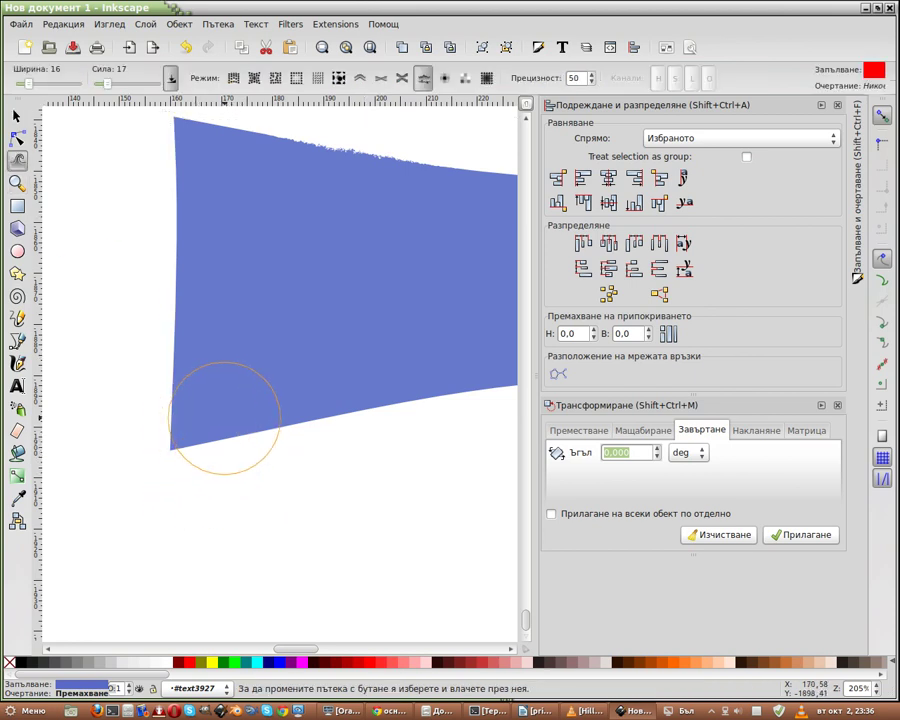
{"action": "scroll", "coordinate": [240, 408], "scroll_direction": "down", "scroll_amount": 3, "text": "ctrl"}
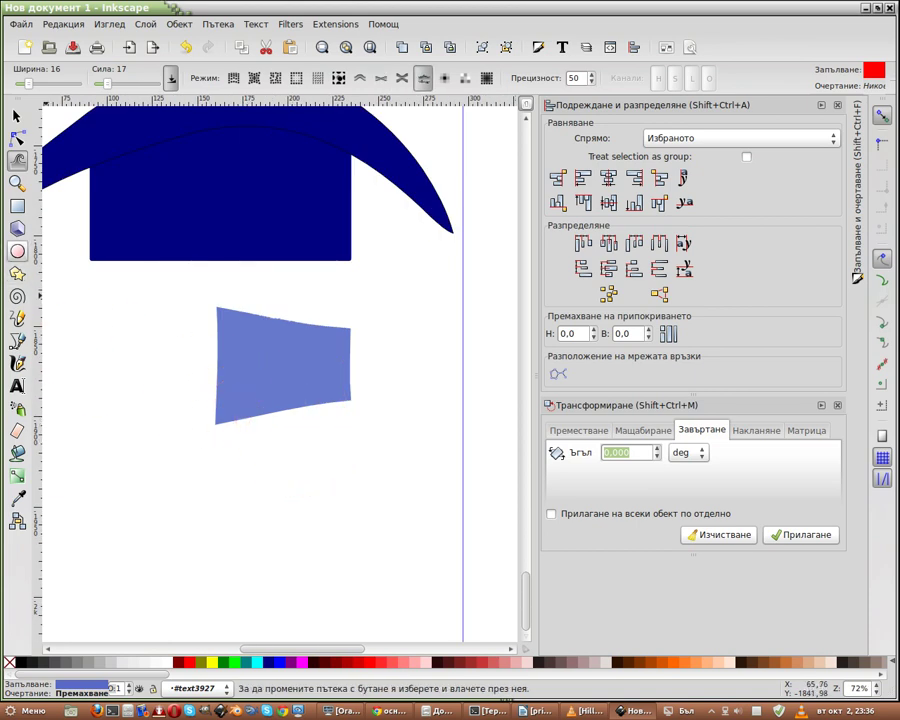
Step: Draw a dark-blue circle below the light-blue shape and start roughening its top edge
{"action": "left_click", "coordinate": [17, 251]}
{"action": "left_click_drag", "start_coordinate": [169, 487], "coordinate": [284, 597]}
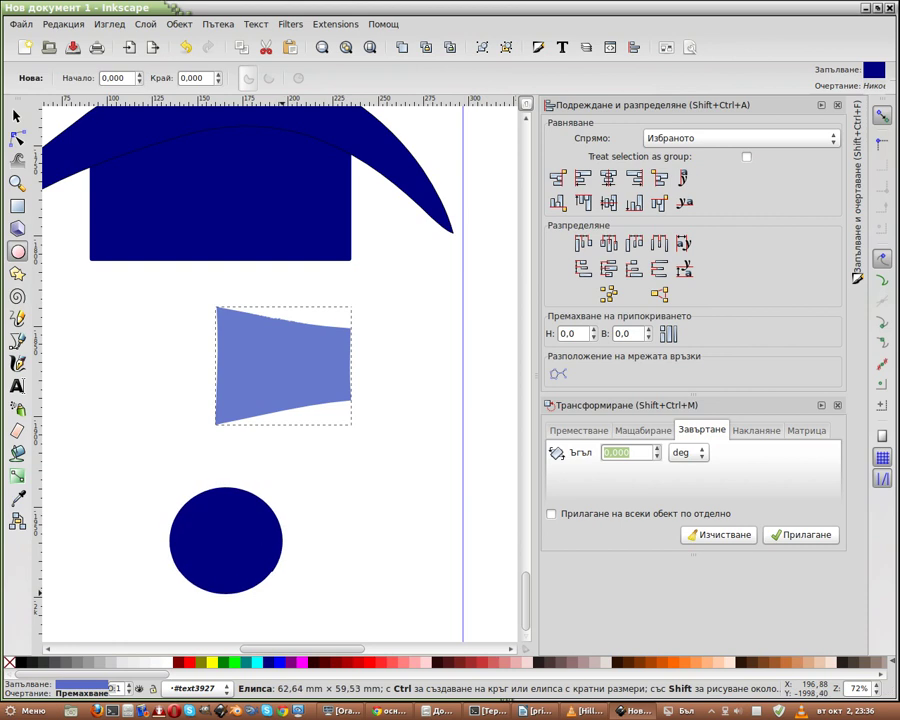
{"action": "left_click", "coordinate": [17, 159]}
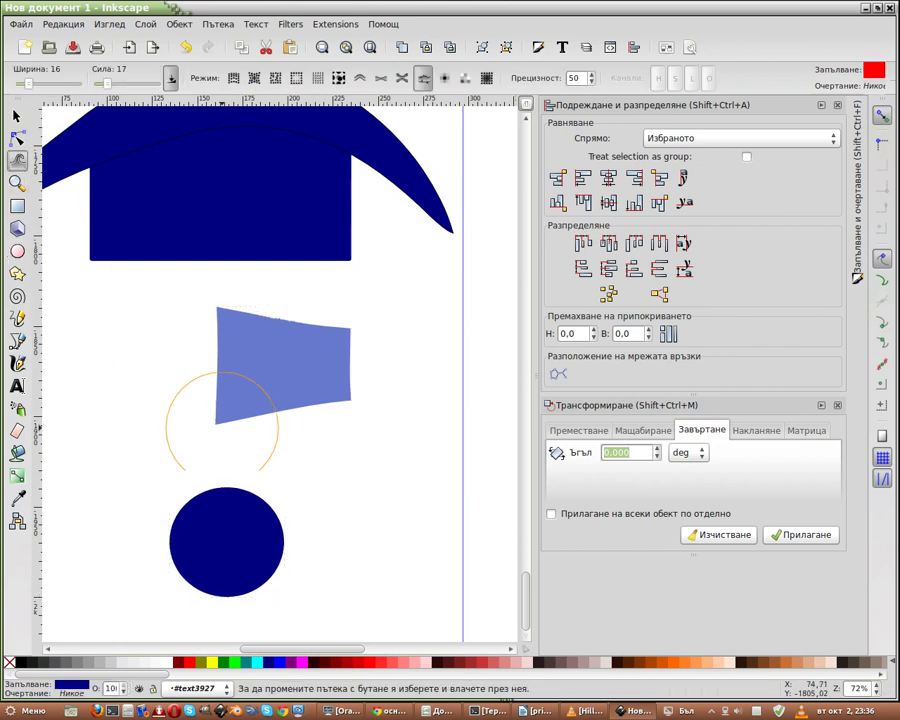
{"action": "key", "text": "shift+s"}
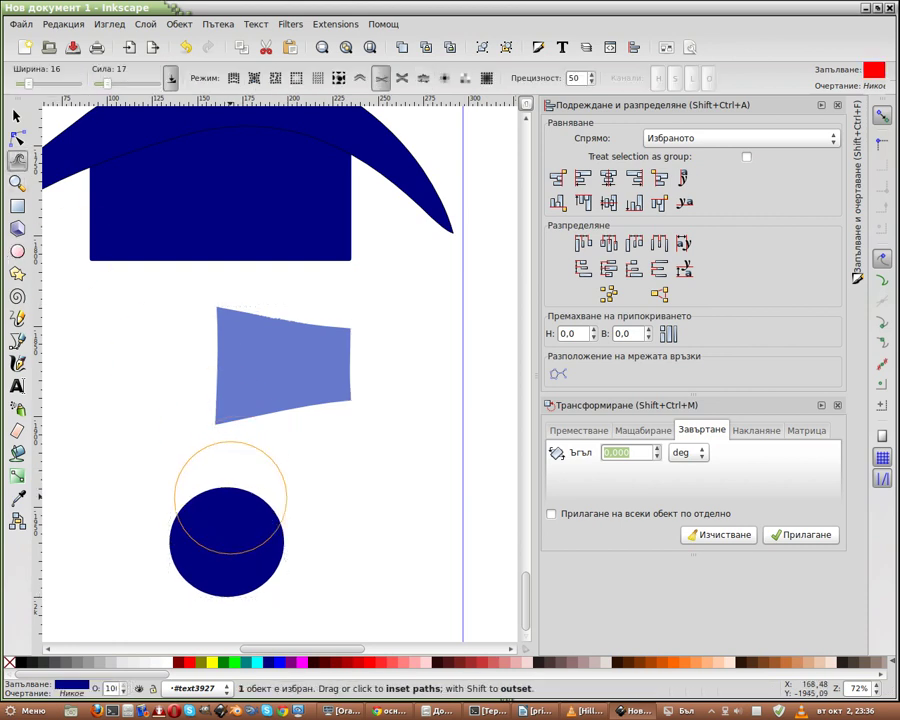
{"action": "scroll", "coordinate": [215, 495], "scroll_direction": "up", "scroll_amount": 4, "text": "ctrl"}
{"action": "scroll", "coordinate": [210, 470], "scroll_direction": "up", "scroll_amount": 2, "text": "ctrl"}
{"action": "key", "text": "shift+r"}
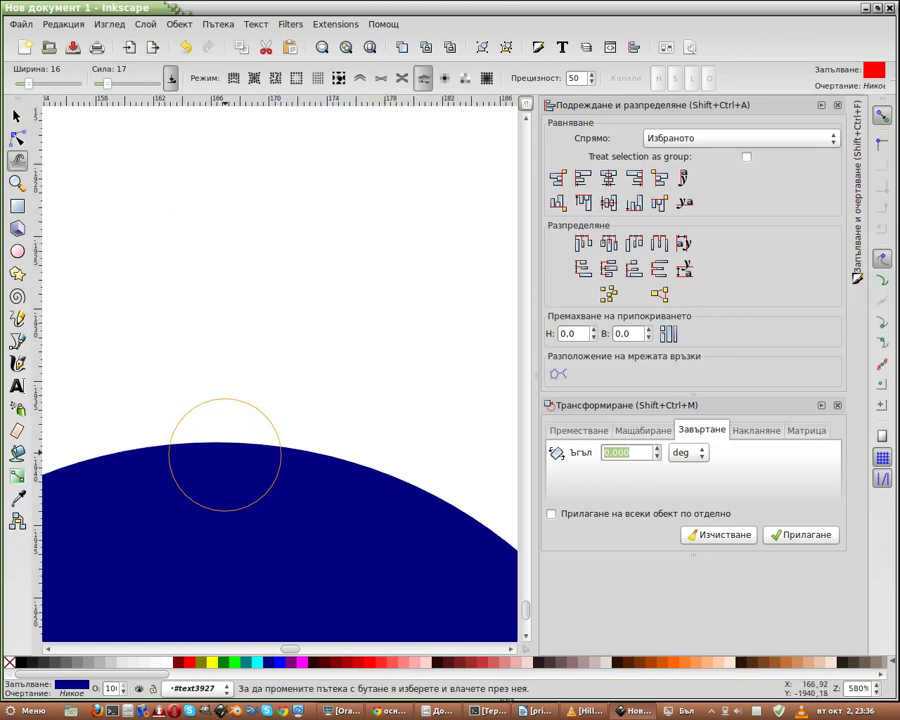
{"action": "scroll", "coordinate": [228, 446], "scroll_direction": "up", "scroll_amount": 2}
{"action": "left_click_drag", "start_coordinate": [230, 490], "coordinate": [251, 490]}
Step: Undo the edit that erased the circle and return the brush to Roughen mode
{"action": "scroll", "coordinate": [245, 510], "scroll_direction": "up", "scroll_amount": 5}
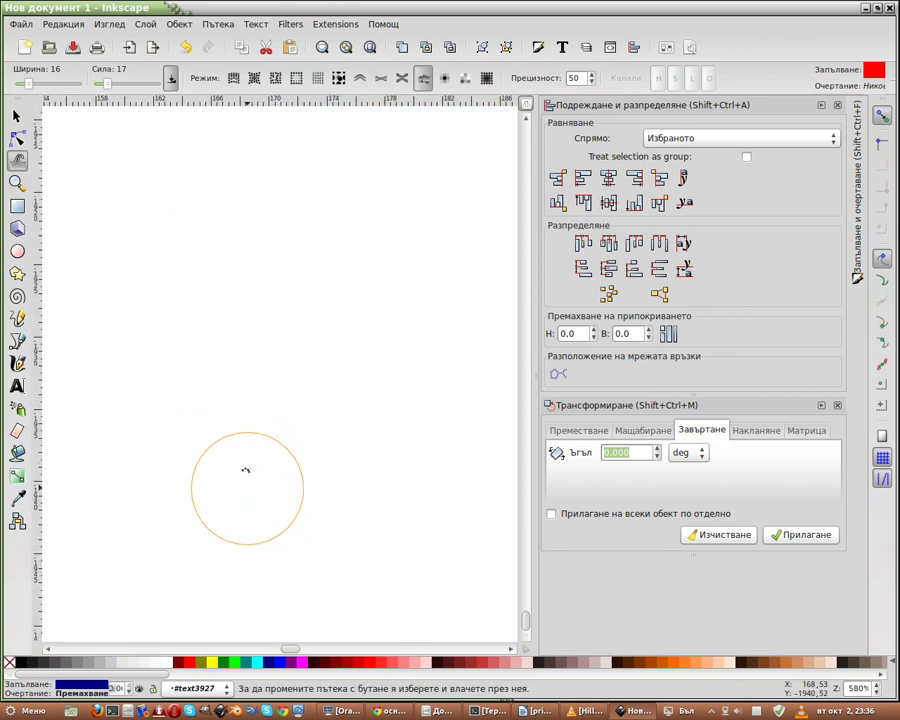
{"action": "key", "text": "shift+s"}
{"action": "scroll", "coordinate": [249, 444], "scroll_direction": "down", "scroll_amount": 3}
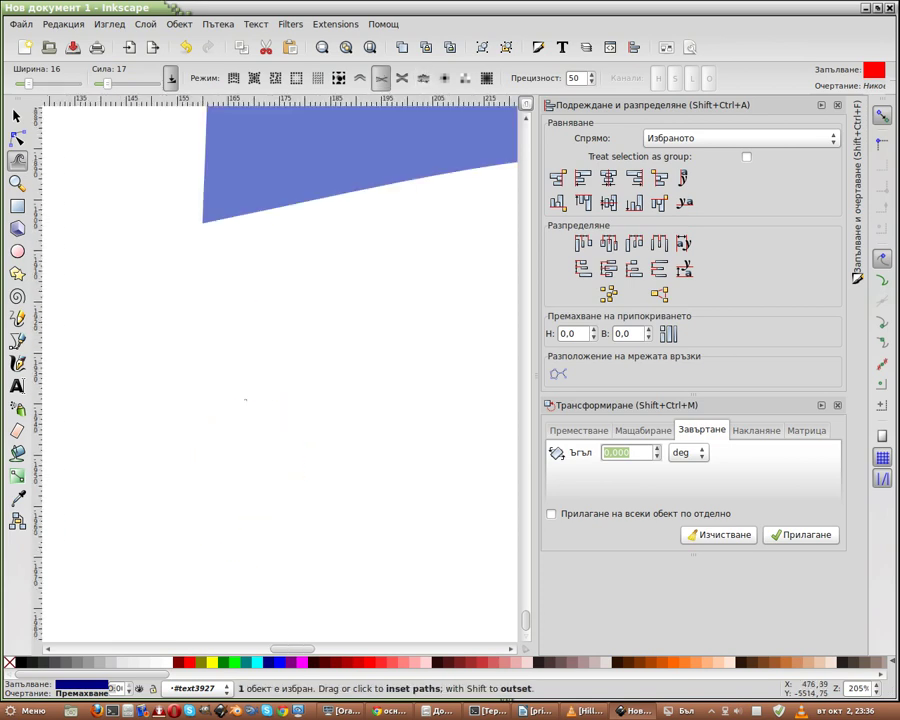
{"action": "scroll", "coordinate": [245, 400], "scroll_direction": "down", "scroll_amount": 3}
{"action": "key", "text": "shift+r"}
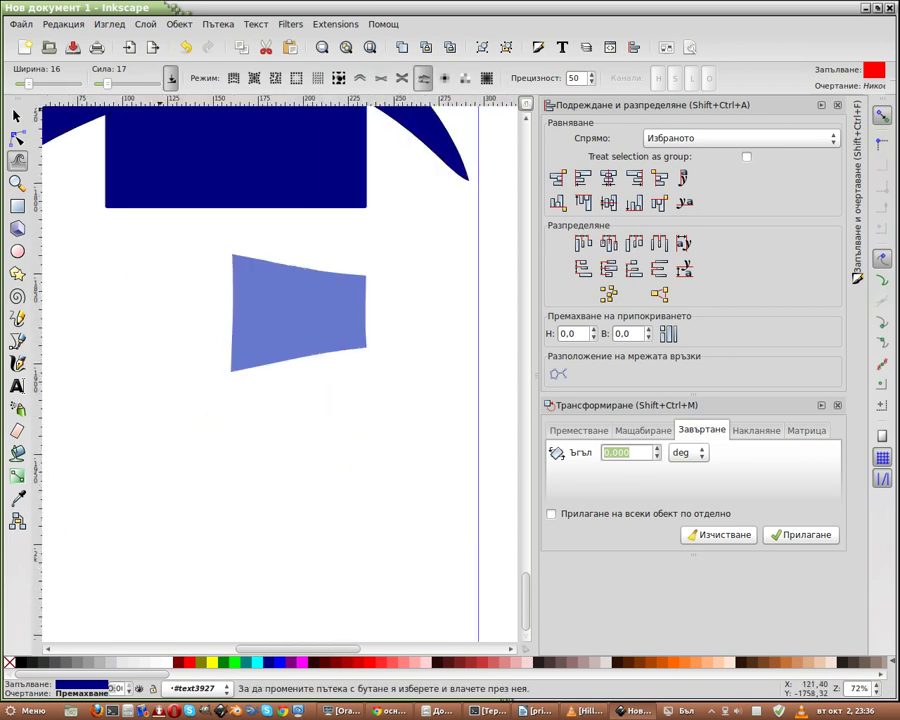
{"action": "left_click", "coordinate": [185, 47]}
{"action": "key", "text": "shift+s"}
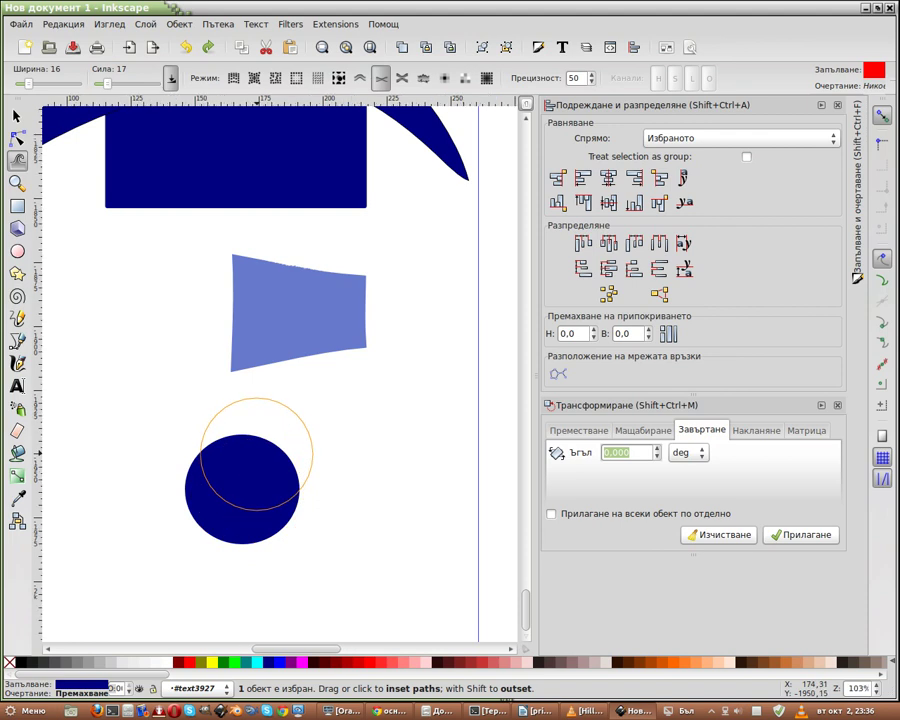
{"action": "scroll", "coordinate": [255, 460], "scroll_direction": "up", "scroll_amount": 4}
{"action": "key", "text": "shift+r"}
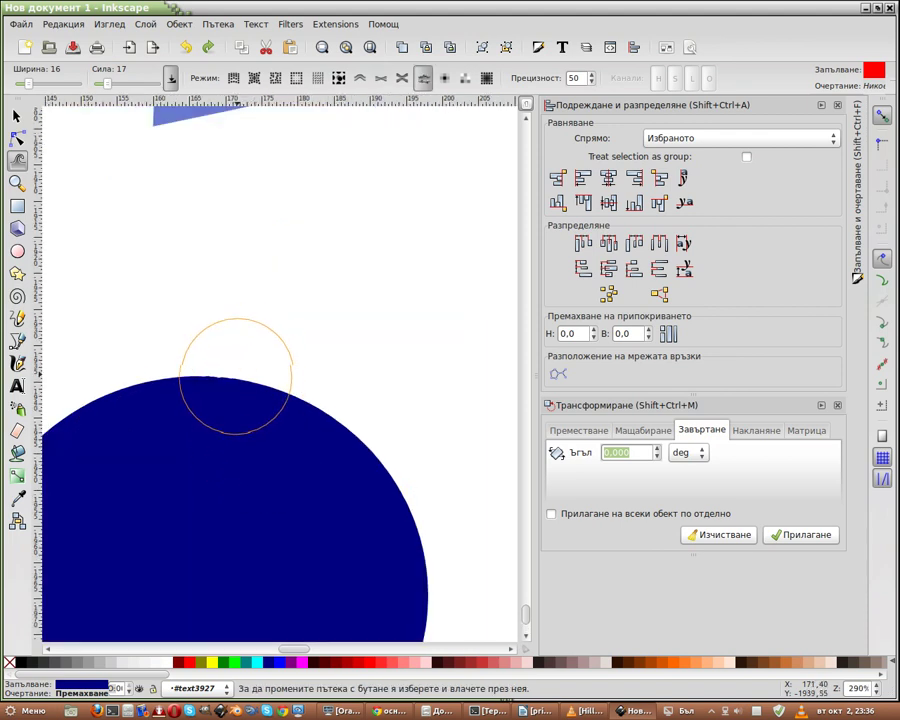
Step: Roughen the top edges of the dark-blue circle and the light-blue shape
{"action": "mouse_move", "coordinate": [241, 371]}
{"action": "left_mouse_down"}
{"action": "mouse_move", "coordinate": [297, 392]}
{"action": "mouse_move", "coordinate": [297, 401]}
{"action": "mouse_move", "coordinate": [331, 396]}
{"action": "left_mouse_up"}
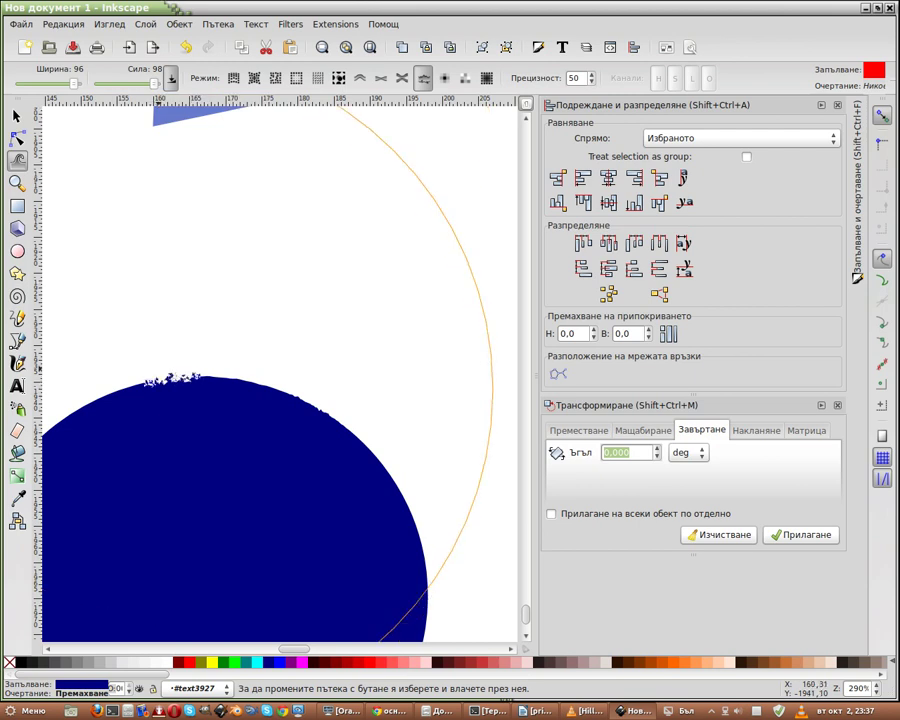
{"action": "left_click_drag", "start_coordinate": [232, 380], "coordinate": [280, 392]}
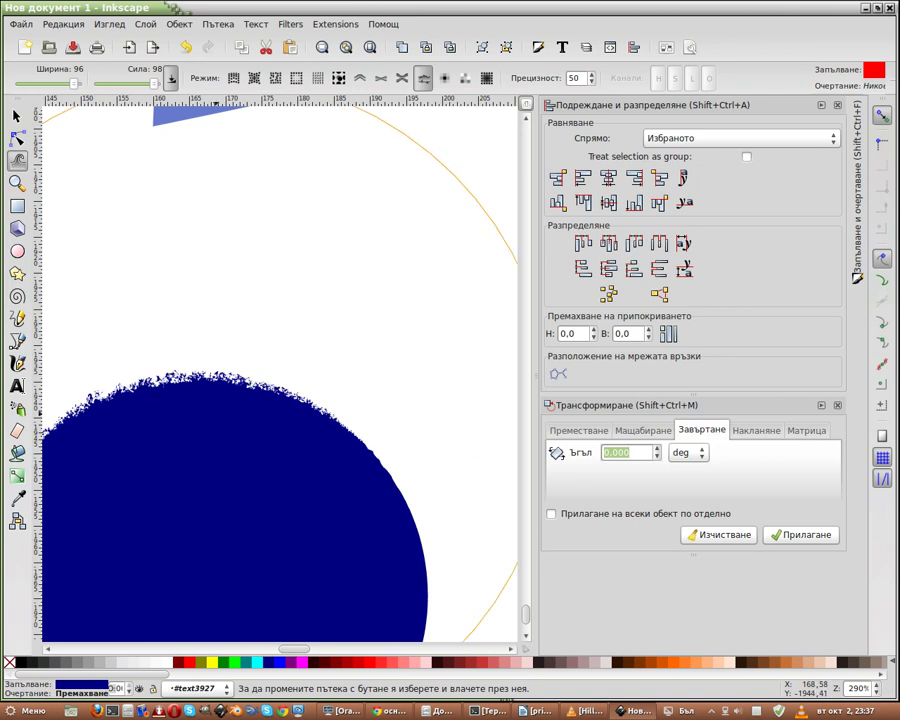
{"action": "scroll", "coordinate": [234, 424], "scroll_direction": "down", "scroll_amount": 3}
{"action": "key", "text": "shift+s"}
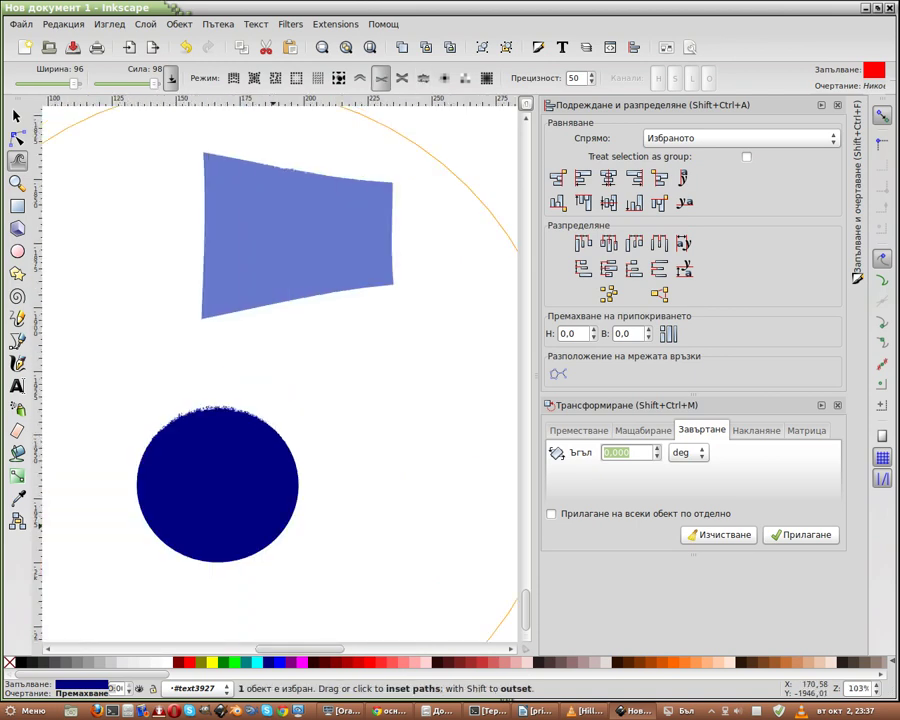
{"action": "key", "text": "shift+r"}
{"action": "left_click_drag", "start_coordinate": [279, 543], "coordinate": [278, 544]}
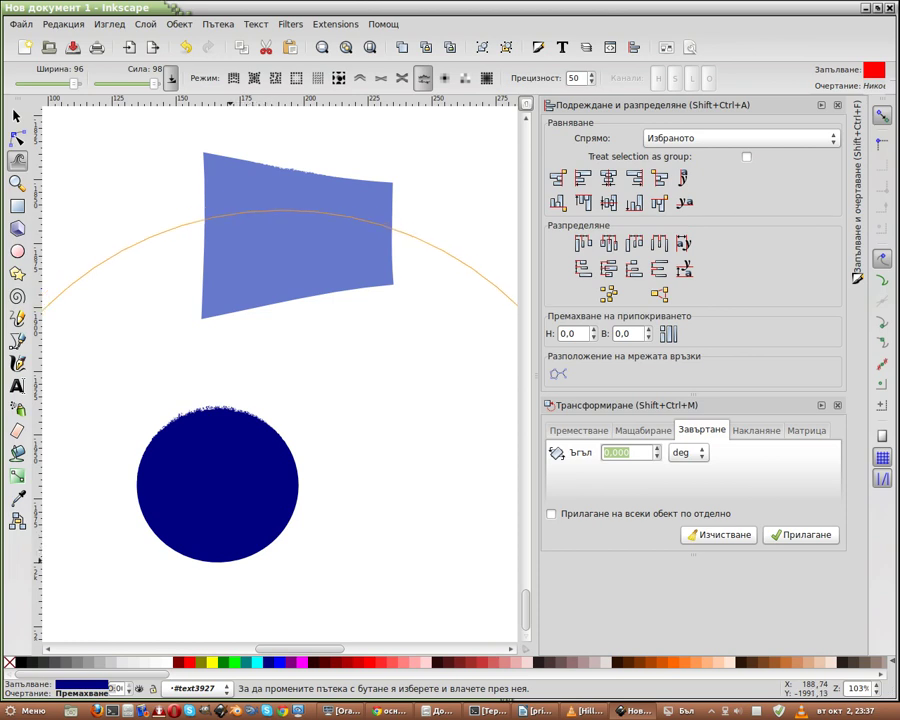
{"action": "scroll", "coordinate": [240, 570], "scroll_direction": "down", "scroll_amount": 3}
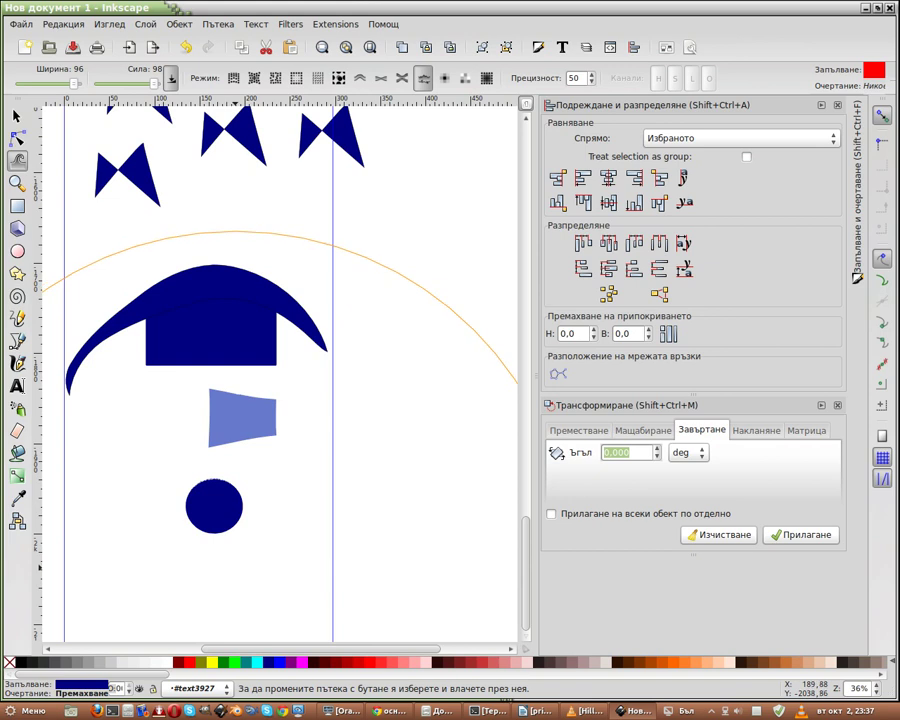
Step: Lower the tweak brush strength and zoom back in around the circle in Roughen mode
{"action": "left_click_drag", "start_coordinate": [155, 83], "coordinate": [113, 83]}
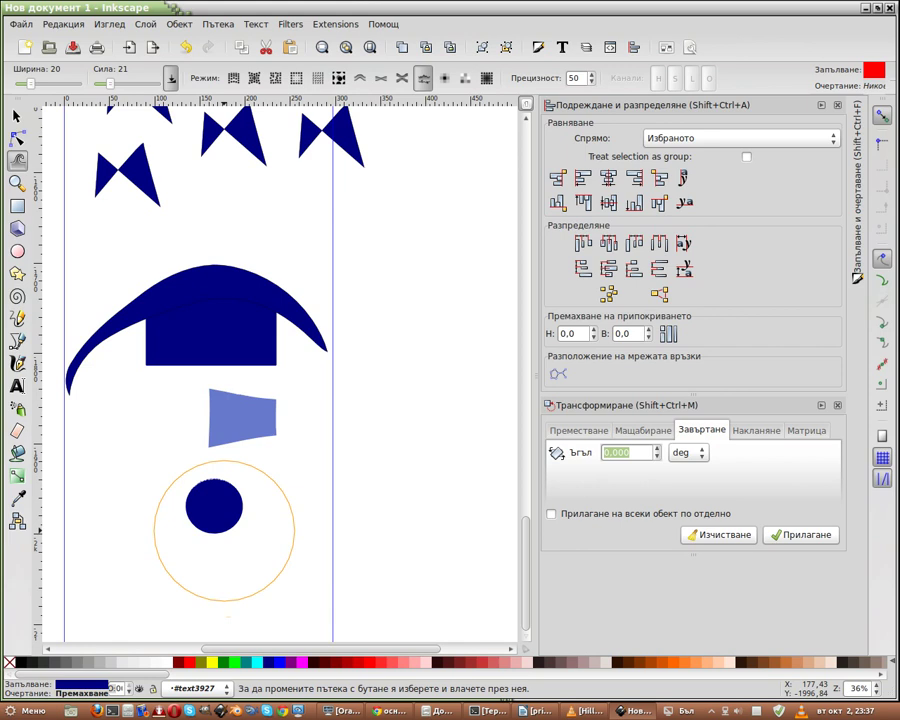
{"action": "key", "text": "shift+s"}
{"action": "scroll", "coordinate": [222, 515], "scroll_direction": "up", "scroll_amount": 3}
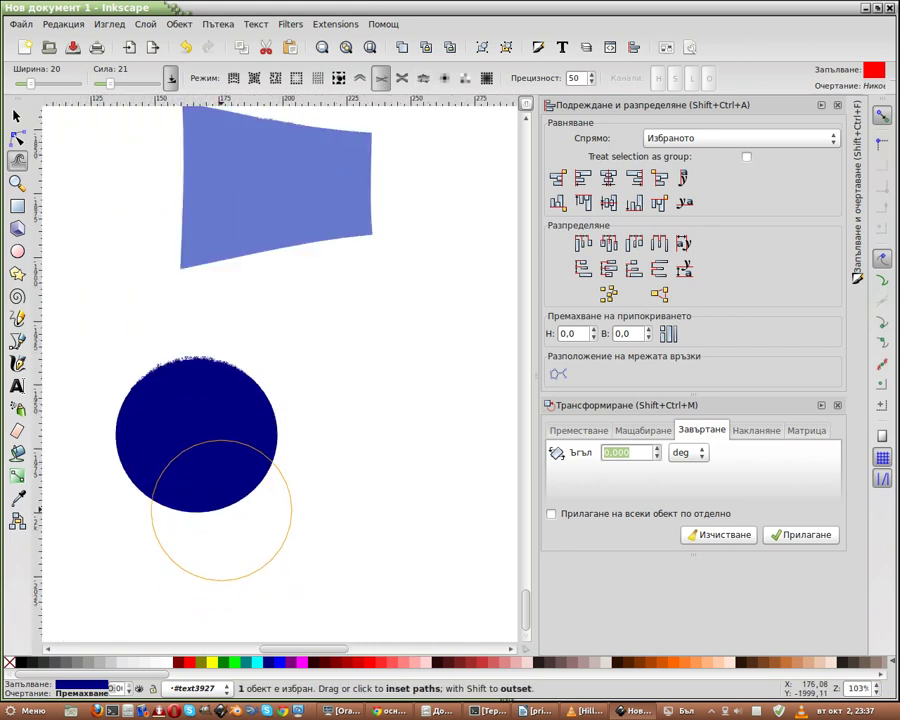
{"action": "scroll", "coordinate": [222, 510], "scroll_direction": "up", "scroll_amount": 4}
{"action": "key", "text": "shift+r"}
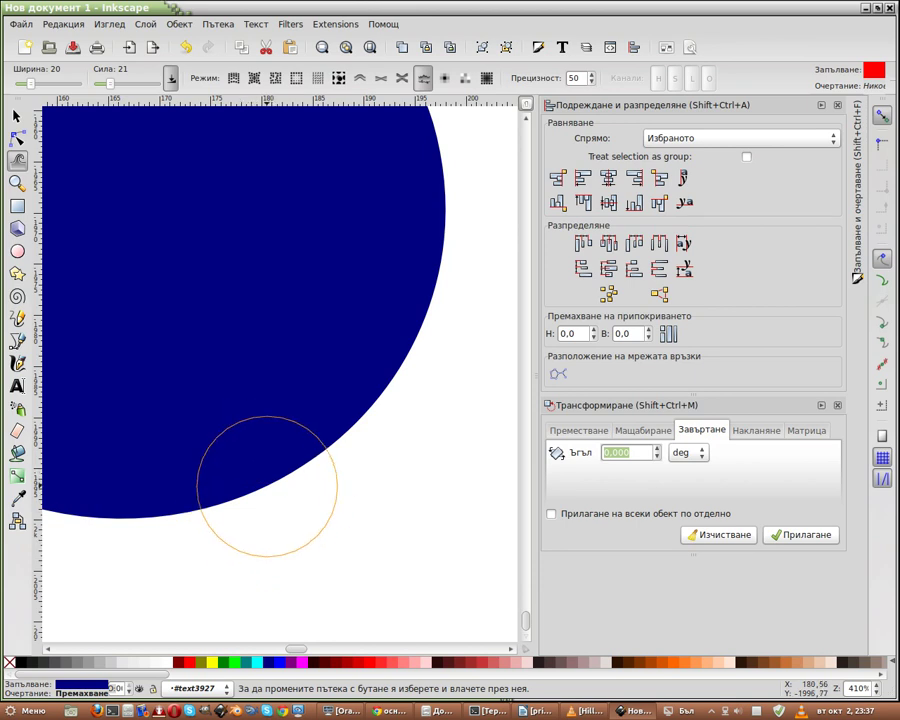
Step: Draw a dark-blue seven-pointed star below the circle and tweak its right tip inward
{"action": "key", "text": "shift+F9"}
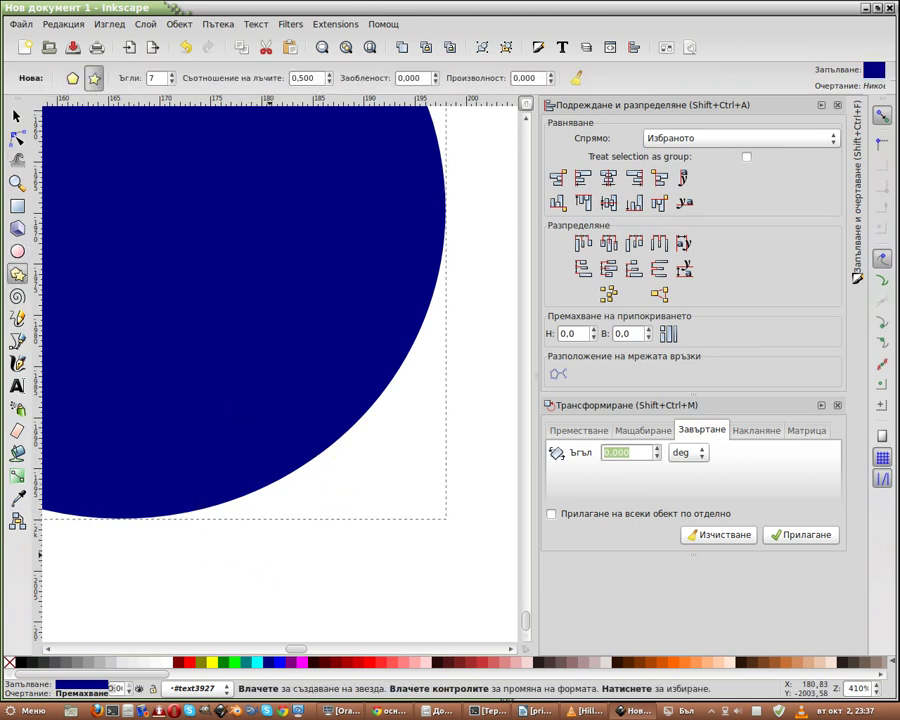
{"action": "left_click_drag", "start_coordinate": [272, 572], "coordinate": [325, 504]}
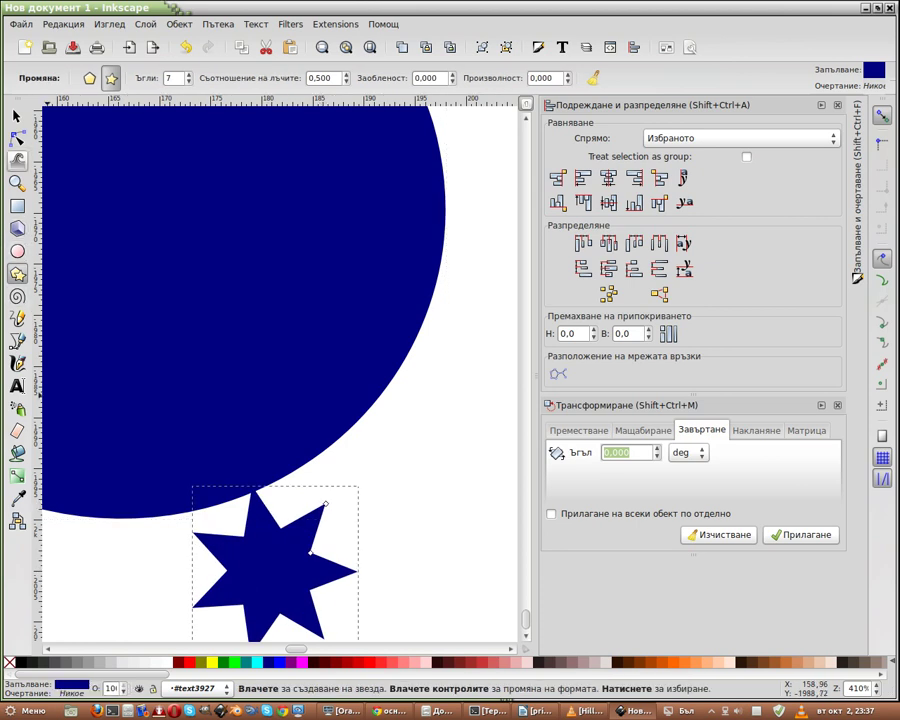
{"action": "key", "text": "shift+F2"}
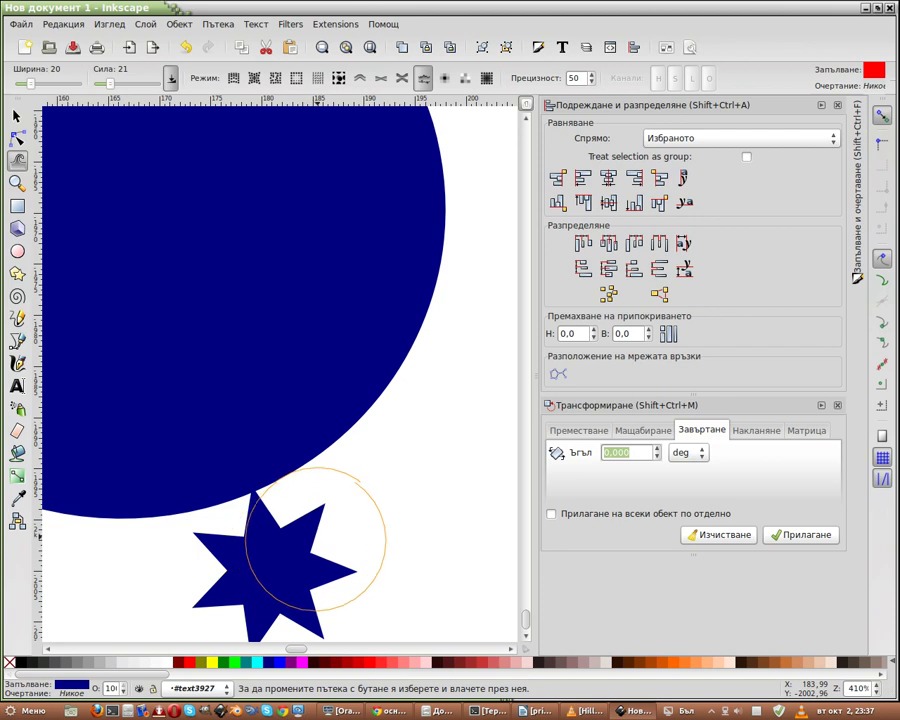
{"action": "left_click_drag", "start_coordinate": [355, 532], "coordinate": [348, 540]}
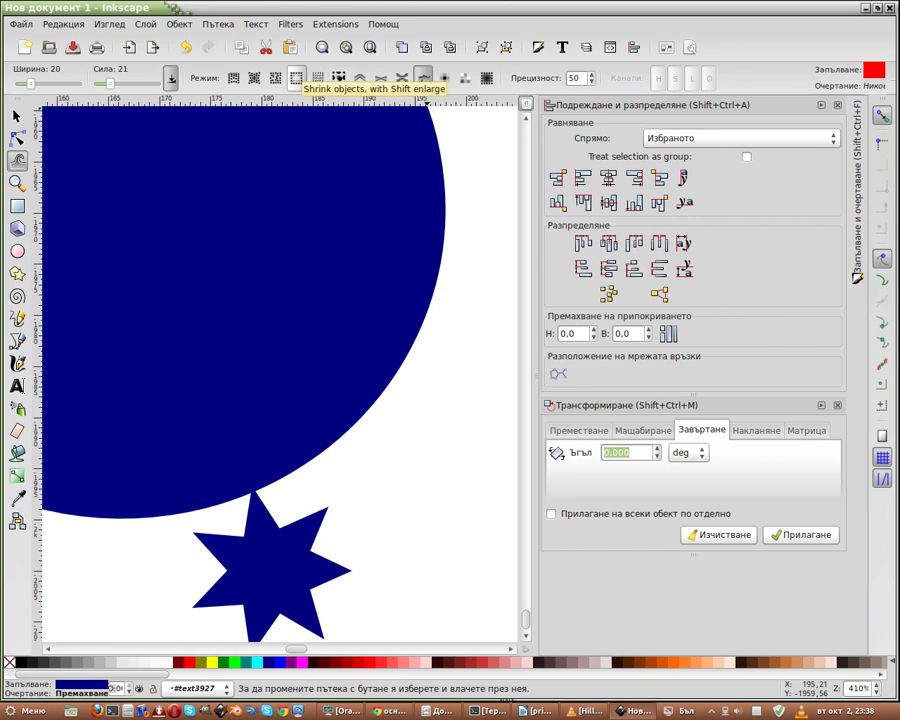
Step: Shrink the star with the tweak brush, then undo to restore it
{"action": "left_click", "coordinate": [296, 78]}
{"action": "mouse_move", "coordinate": [328, 563]}
{"action": "left_mouse_down"}
{"action": "mouse_move", "coordinate": [317, 561]}
{"action": "mouse_move", "coordinate": [340, 568]}
{"action": "mouse_move", "coordinate": [307, 564]}
{"action": "mouse_move", "coordinate": [246, 578]}
{"action": "mouse_move", "coordinate": [305, 569]}
{"action": "mouse_move", "coordinate": [261, 569]}
{"action": "mouse_move", "coordinate": [304, 578]}
{"action": "mouse_move", "coordinate": [283, 563]}
{"action": "mouse_move", "coordinate": [298, 584]}
{"action": "left_mouse_up"}
{"action": "key", "text": "shift+s"}
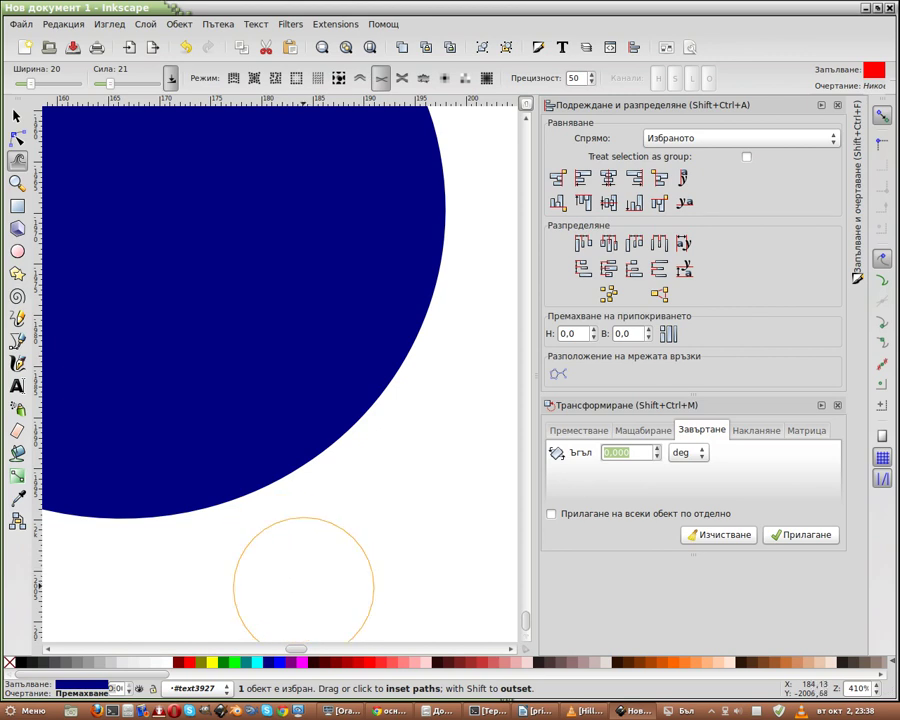
{"action": "left_click", "coordinate": [297, 78]}
{"action": "left_click", "coordinate": [185, 47]}
{"action": "left_click", "coordinate": [380, 77]}
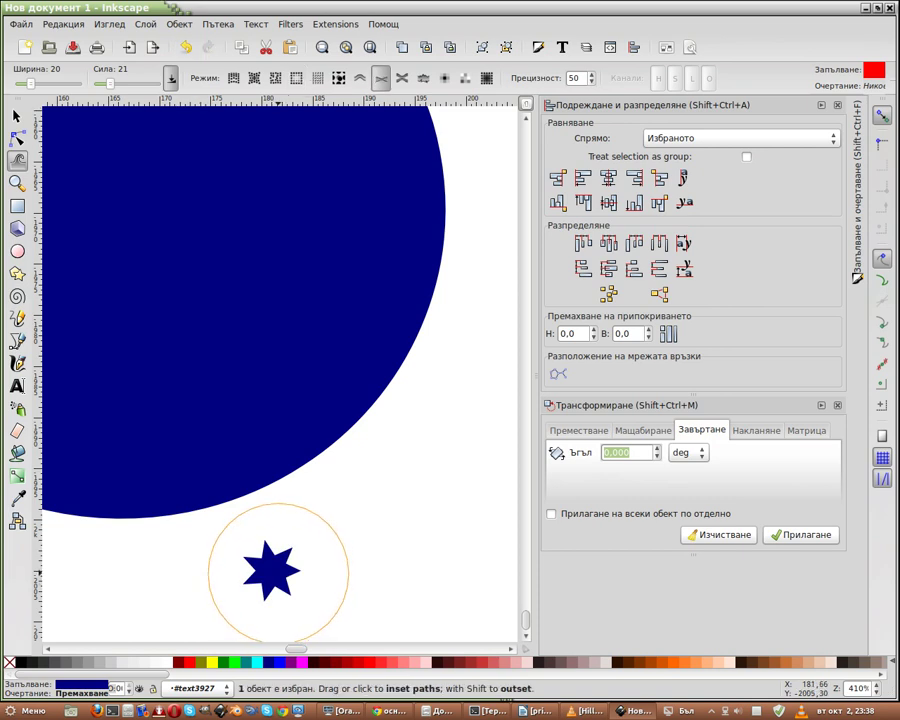
{"action": "left_click_drag", "start_coordinate": [291, 578], "coordinate": [286, 574]}
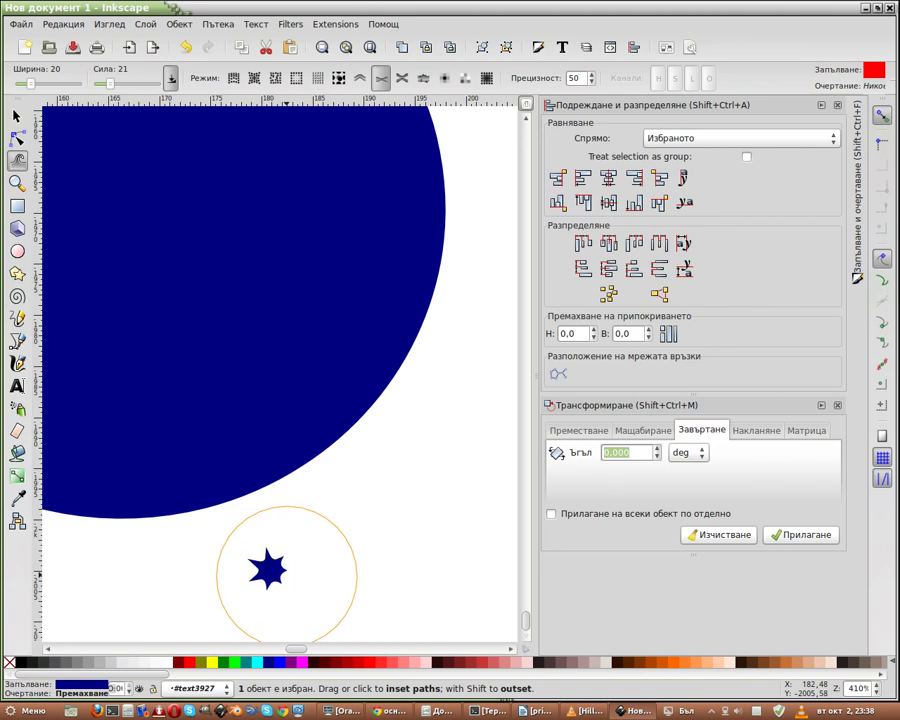
Step: Try scaling and jittering the star with tweak modes, undoing its shrink to a dot
{"action": "key", "text": "shift+less"}
{"action": "scroll", "coordinate": [323, 582], "scroll_direction": "down", "scroll_amount": 2}
{"action": "scroll", "coordinate": [323, 541], "scroll_direction": "down", "scroll_amount": 1}
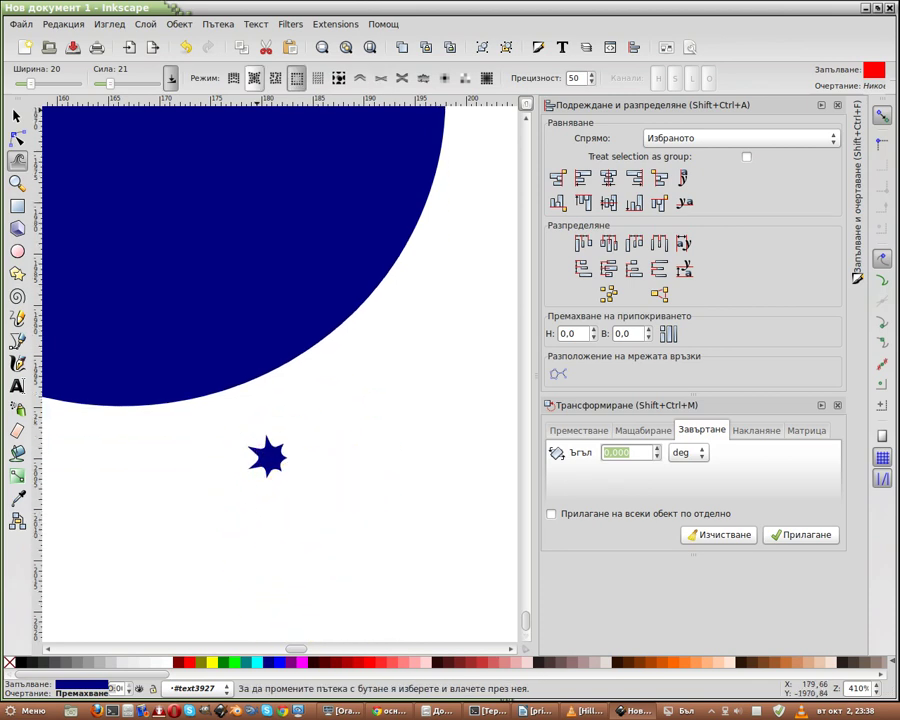
{"action": "left_click", "coordinate": [275, 78]}
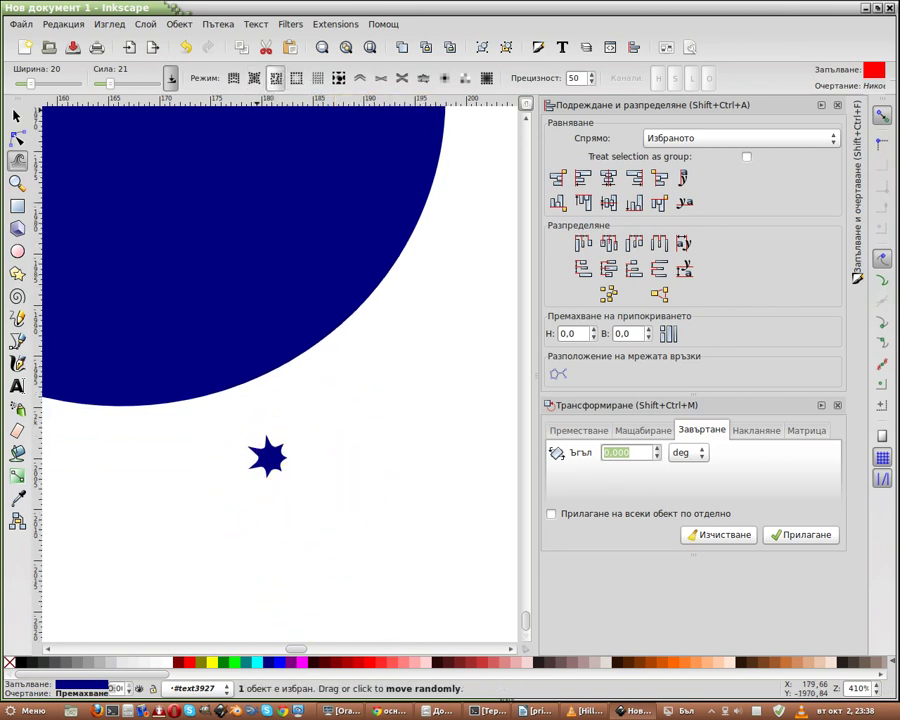
{"action": "left_click", "coordinate": [289, 478]}
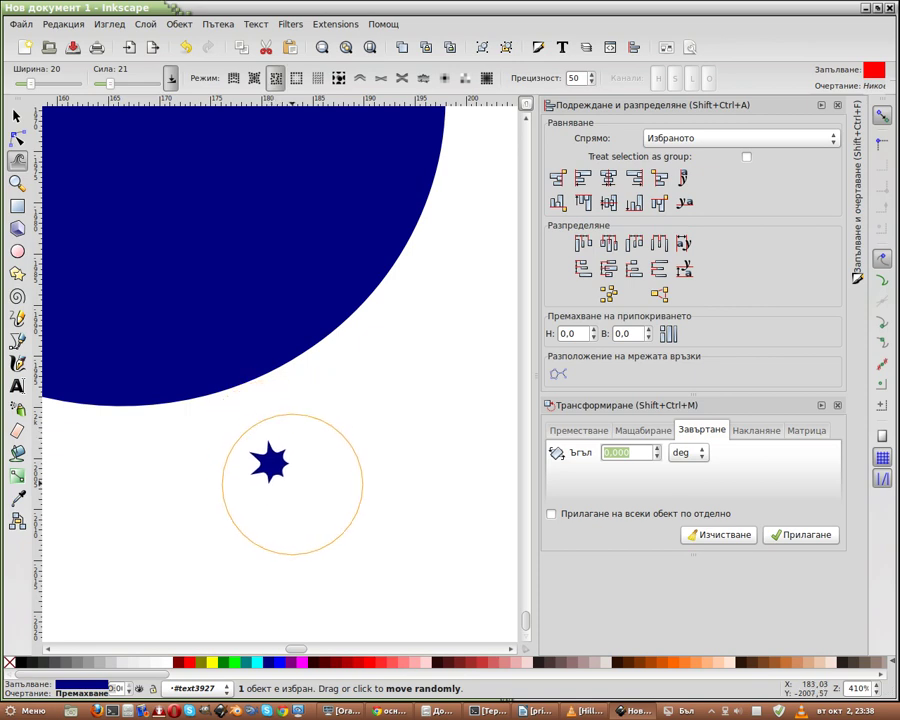
{"action": "key", "text": "shift+s"}
{"action": "left_click_drag", "start_coordinate": [279, 473], "coordinate": [276, 467]}
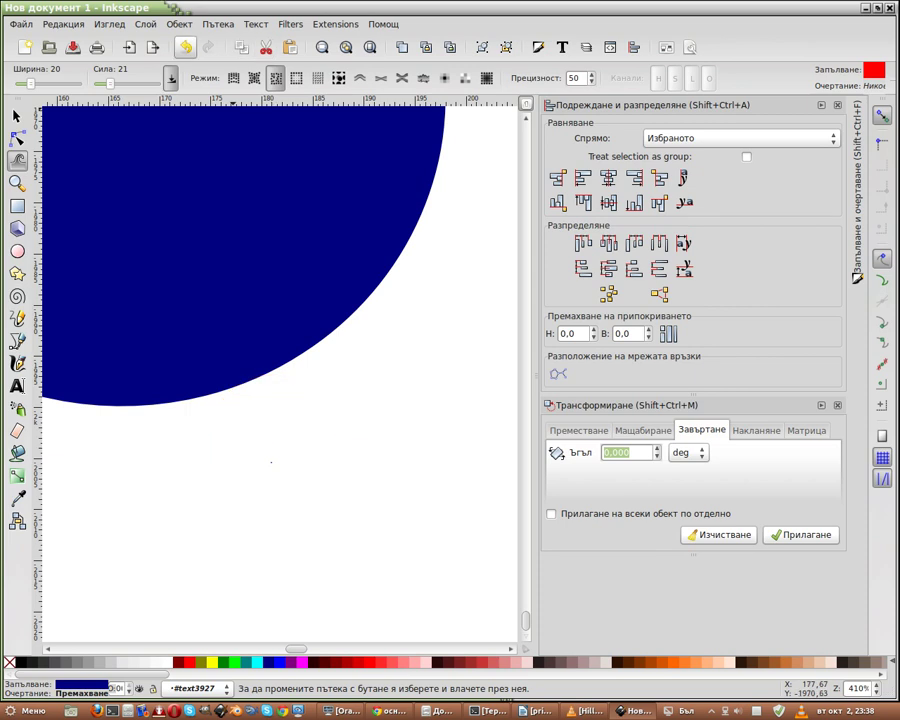
{"action": "left_click", "coordinate": [185, 47]}
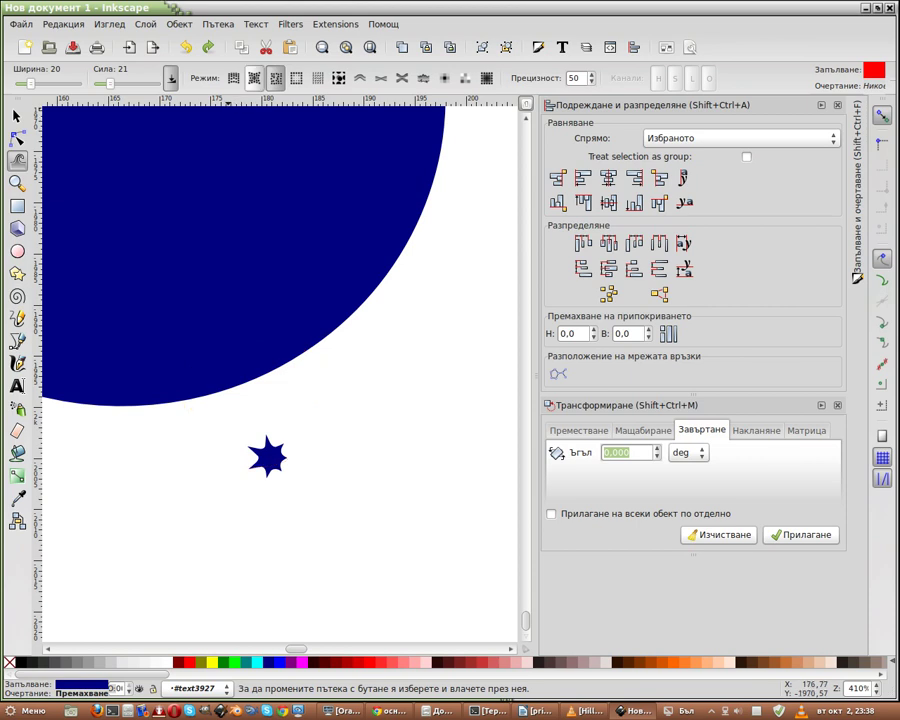
Step: Move the star with tweak Move modes, then drag it up-left just below the circle
{"action": "left_click", "coordinate": [254, 78]}
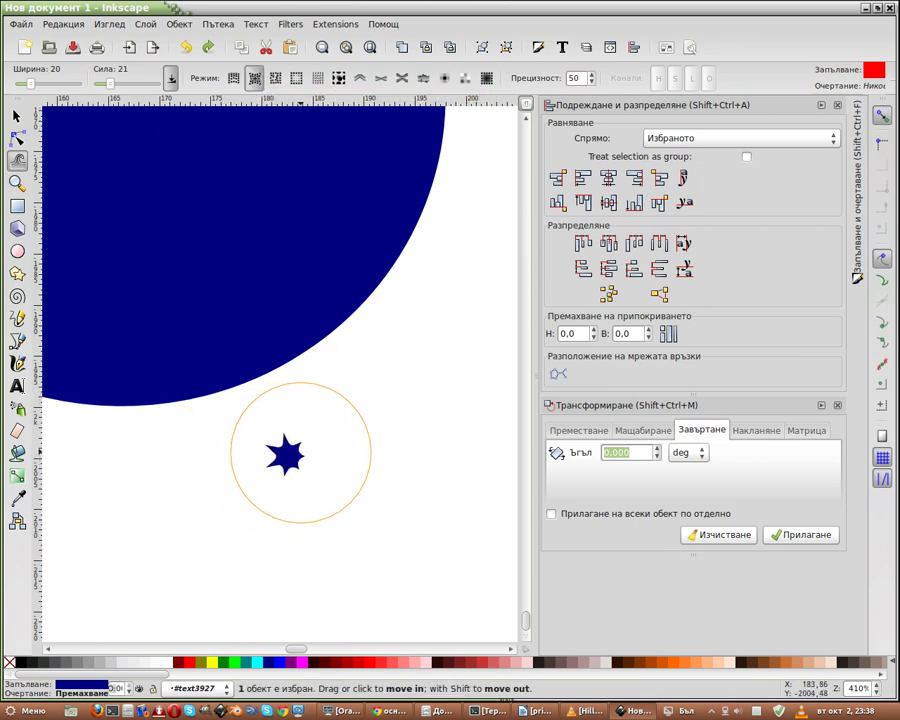
{"action": "left_click", "coordinate": [292, 457]}
{"action": "left_click", "coordinate": [233, 78]}
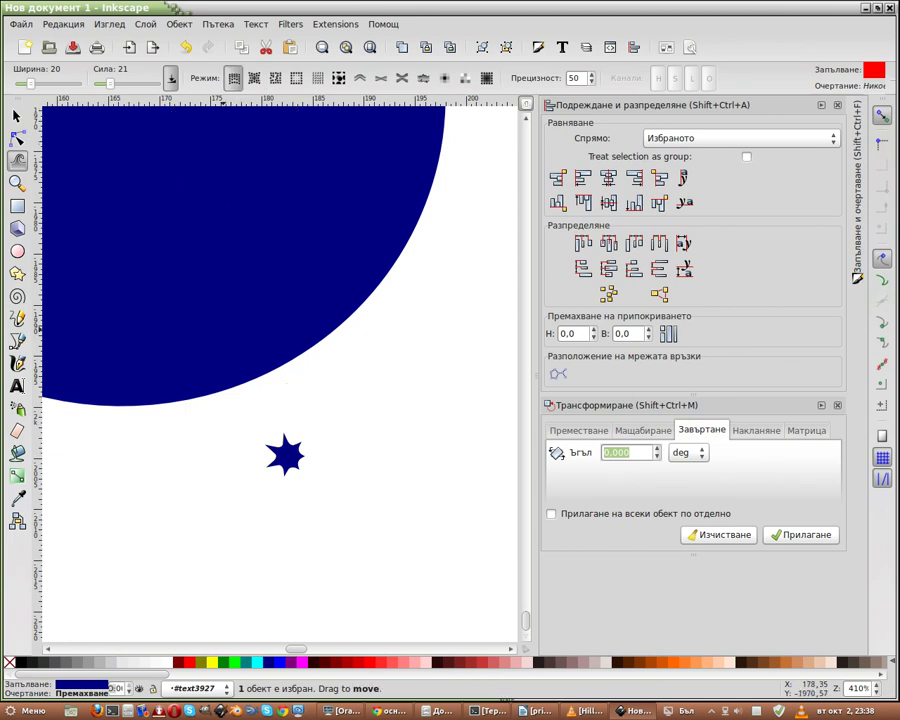
{"action": "mouse_move", "coordinate": [277, 449]}
{"action": "left_mouse_down"}
{"action": "mouse_move", "coordinate": [278, 502]}
{"action": "mouse_move", "coordinate": [292, 520]}
{"action": "left_mouse_up"}
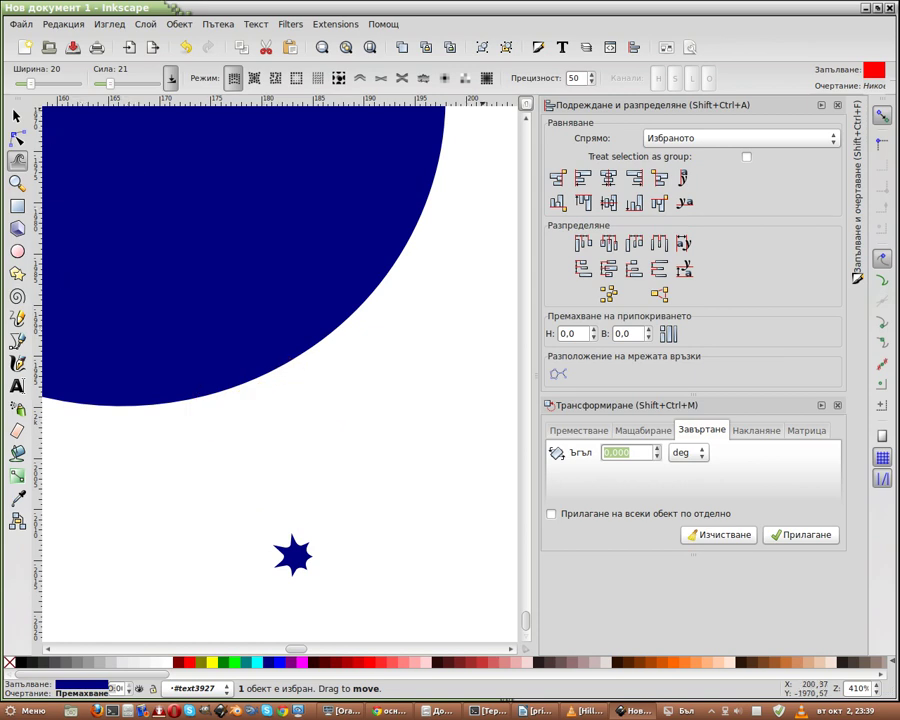
{"action": "key", "text": "s"}
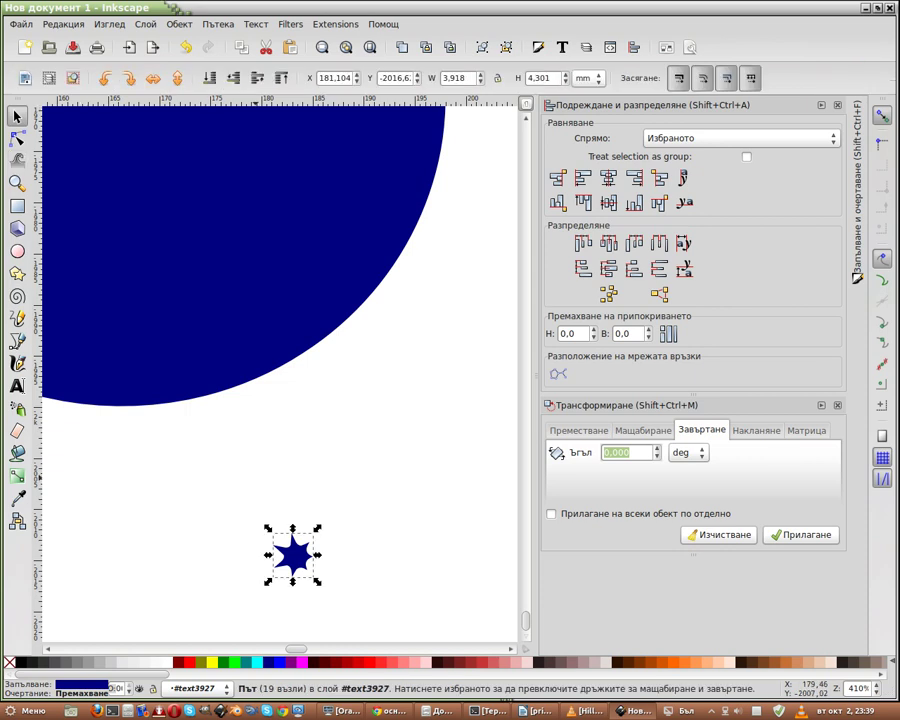
{"action": "left_click_drag", "start_coordinate": [278, 566], "coordinate": [211, 459]}
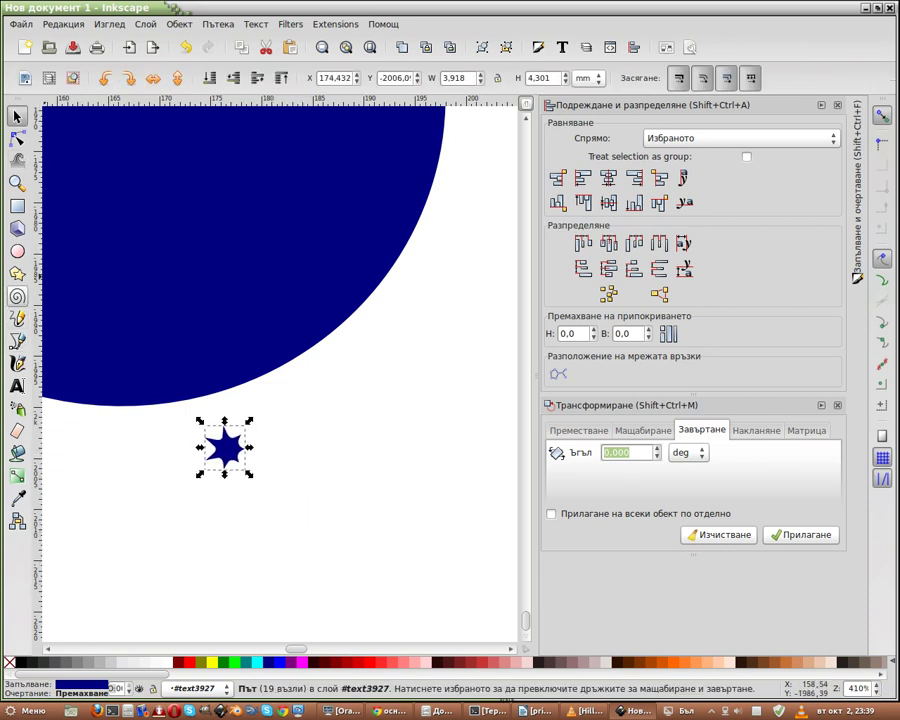
{"action": "key", "text": "F9"}
Step: Drag out a spiral below the star and set Turns 7,60, Divergence 15,600, Inner radius 0,789
{"action": "left_click_drag", "start_coordinate": [308, 509], "coordinate": [332, 451]}
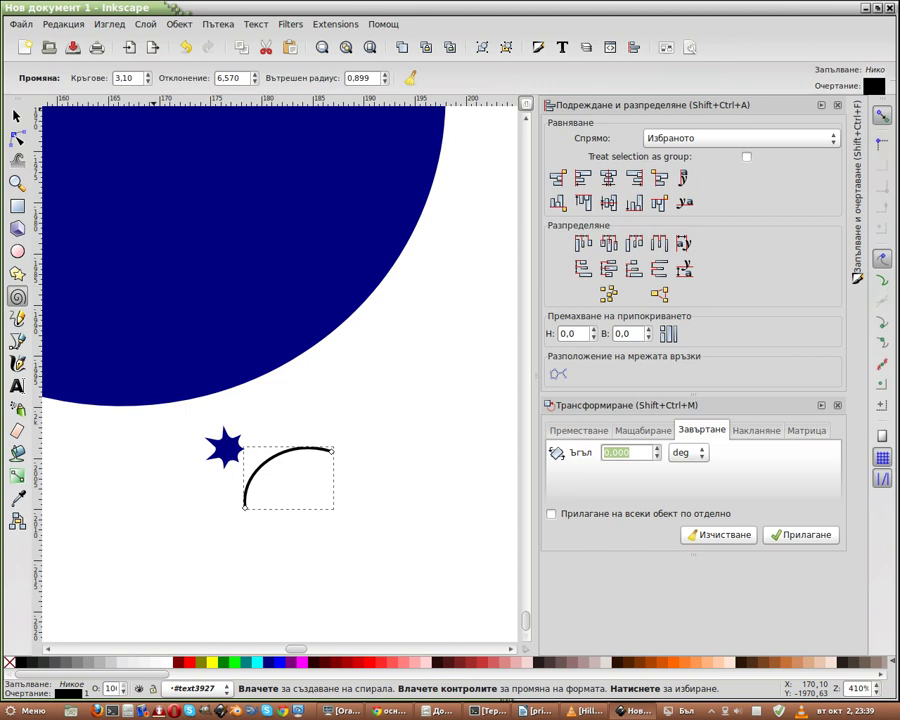
{"action": "left_click", "coordinate": [248, 74]}
{"action": "left_click_drag", "start_coordinate": [248, 74], "coordinate": [254, 74]}
{"action": "type", "text": "15,600"}
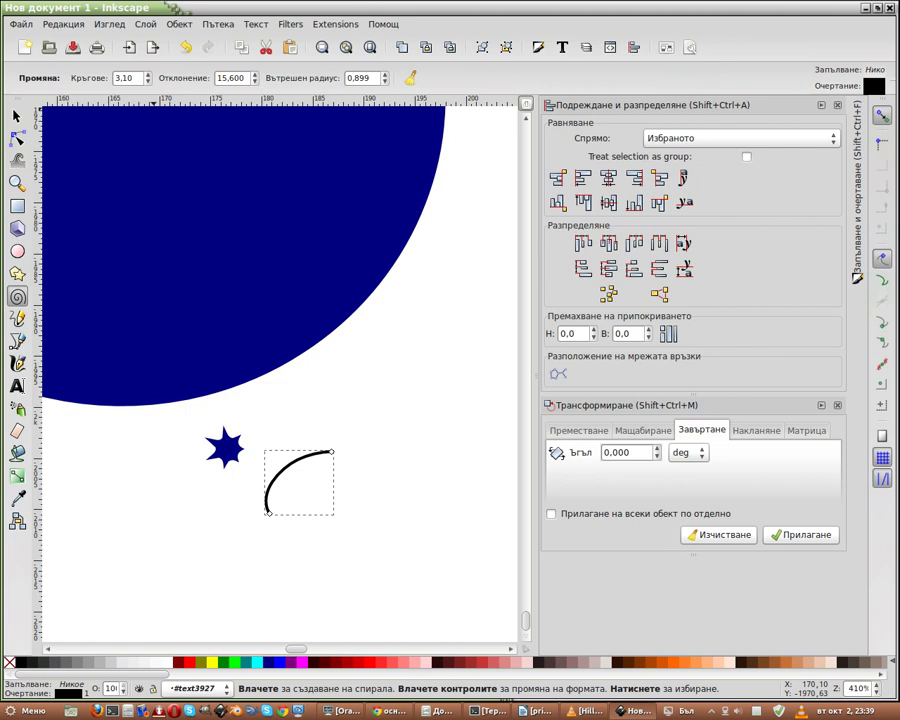
{"action": "left_click_drag", "start_coordinate": [148, 74], "coordinate": [148, 74]}
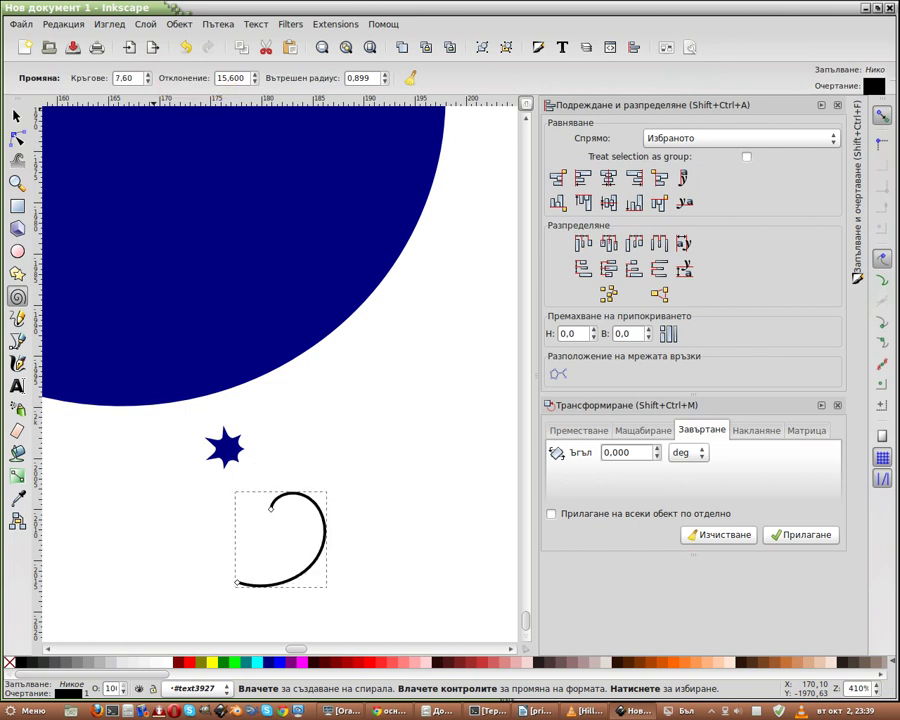
{"action": "left_click", "coordinate": [384, 74]}
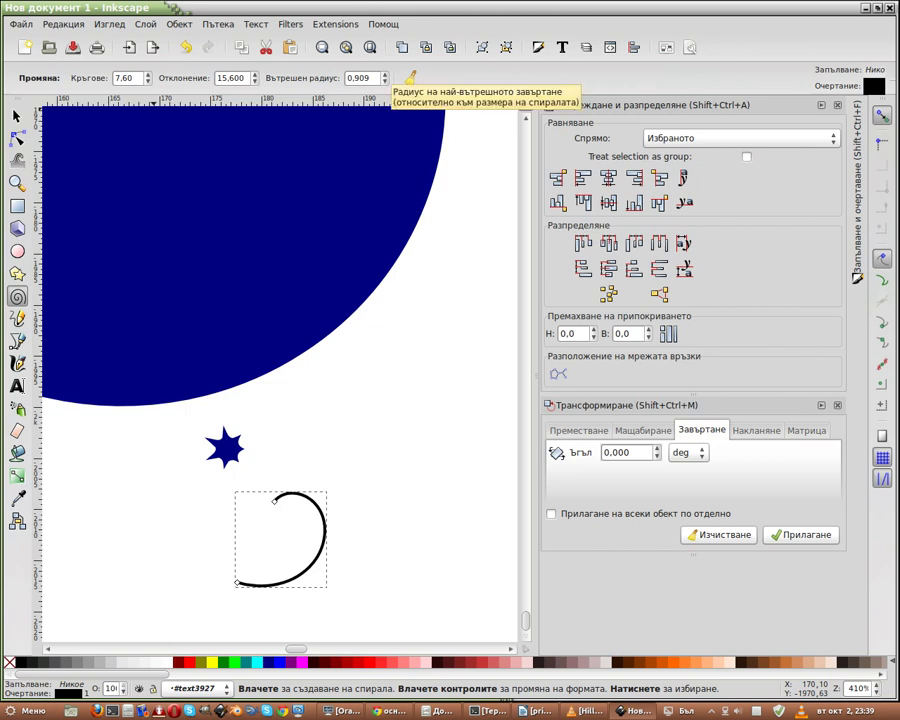
{"action": "left_click", "coordinate": [384, 81]}
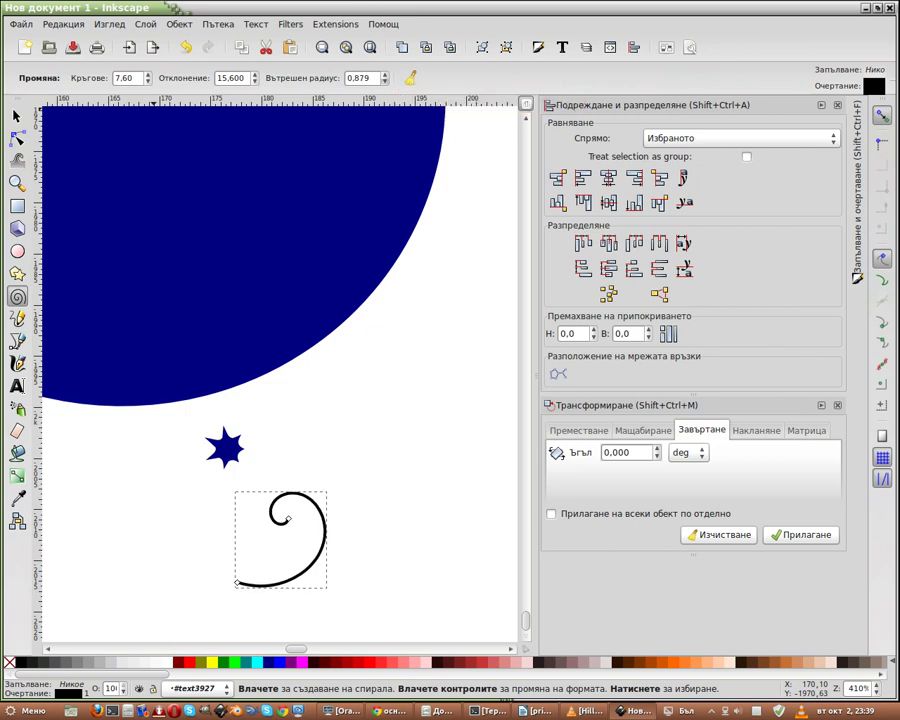
{"action": "left_click", "coordinate": [384, 81]}
{"action": "left_click", "coordinate": [384, 81]}
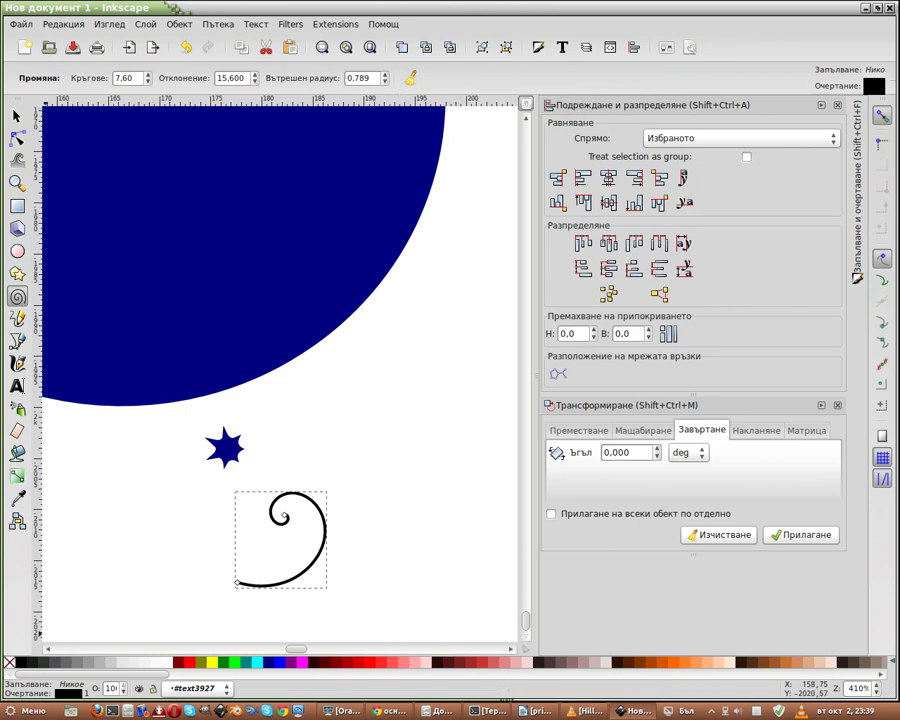
Step: Fill the spiral with 20% gray, then remove the fill again
{"action": "right_click", "coordinate": [9, 661]}
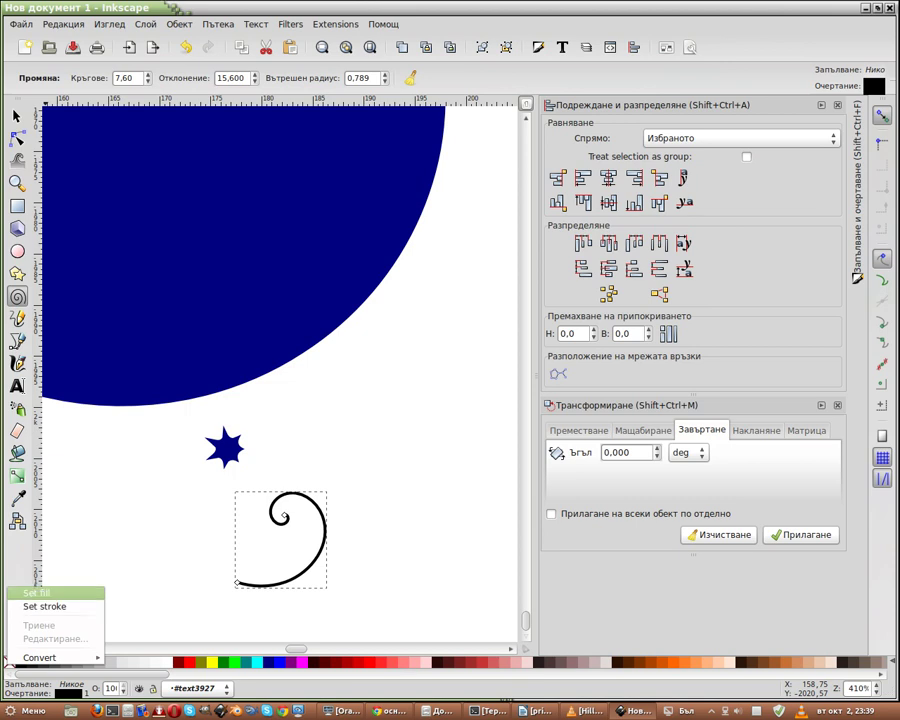
{"action": "key", "text": "Escape"}
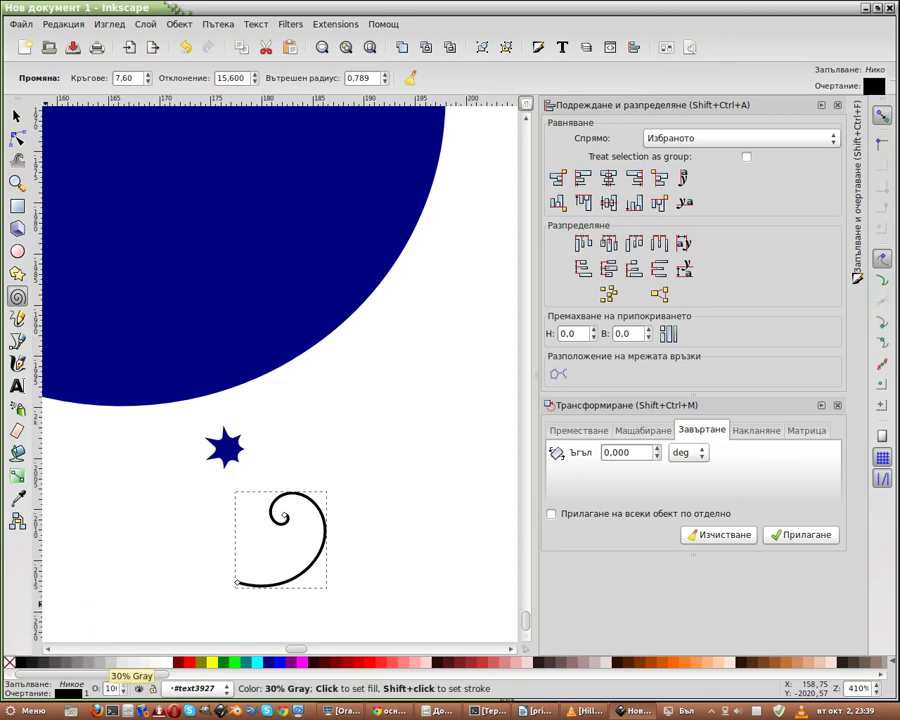
{"action": "left_click", "coordinate": [107, 662]}
{"action": "right_click", "coordinate": [107, 662]}
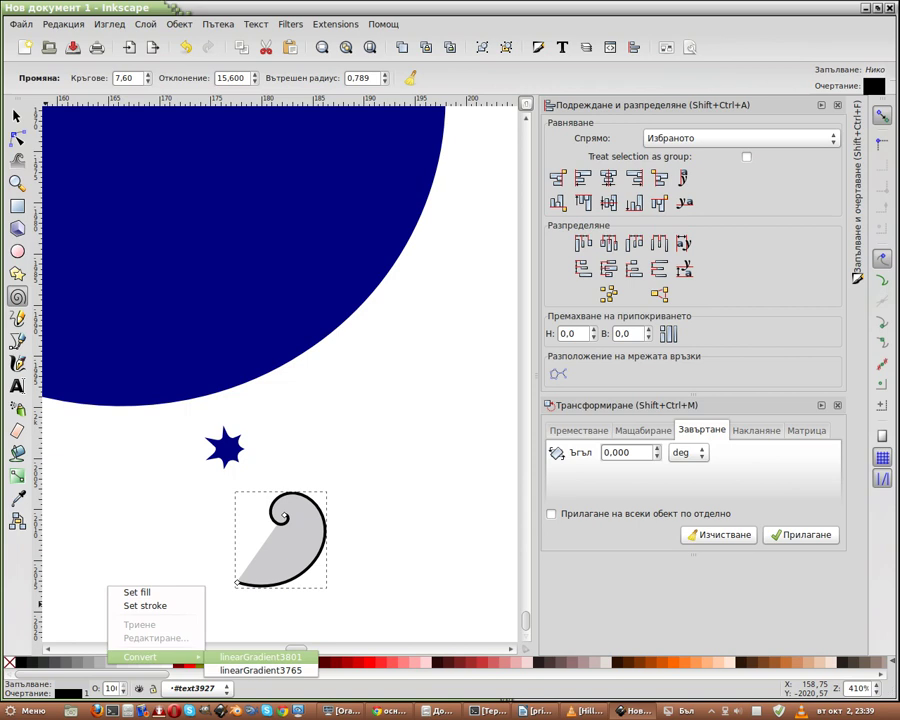
{"action": "left_click", "coordinate": [260, 657]}
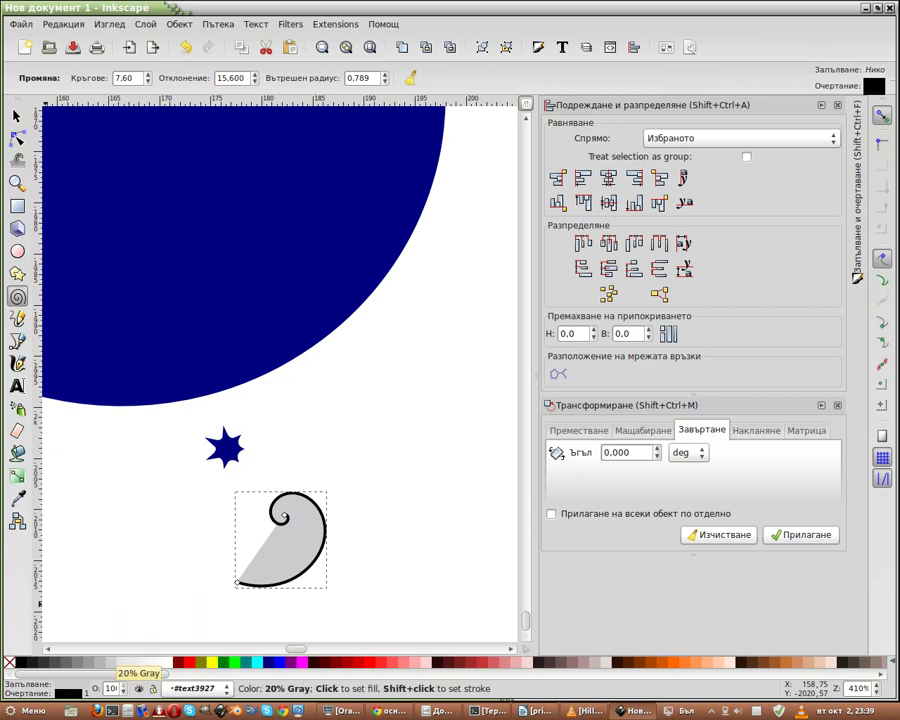
{"action": "left_click", "coordinate": [9, 662]}
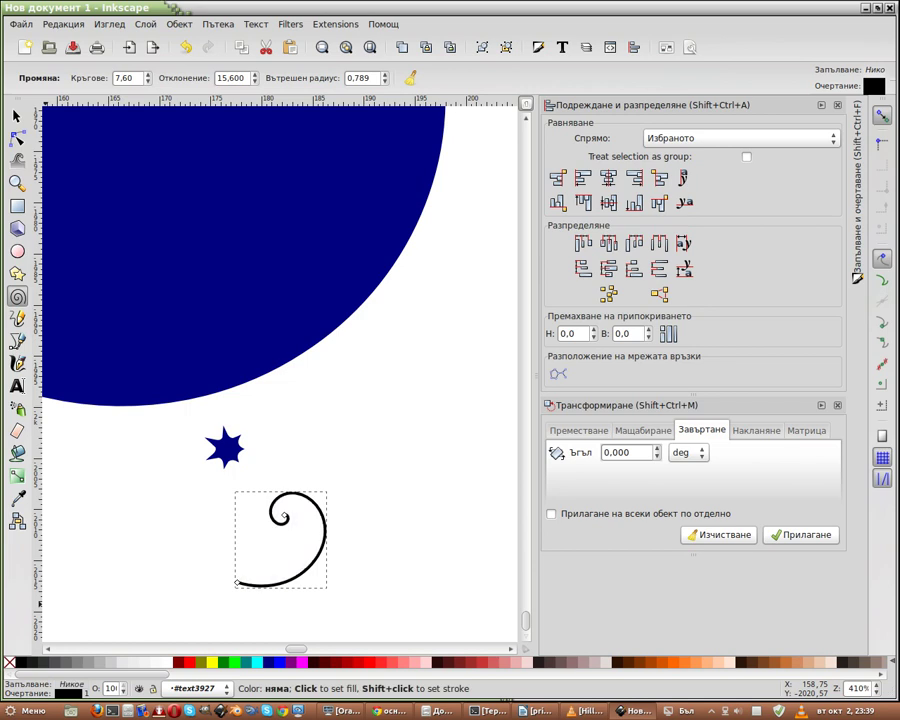
Step: Restore the spiral's removed stroke, set it to magenta (Fuchsia), then deselect
{"action": "right_click", "coordinate": [165, 662]}
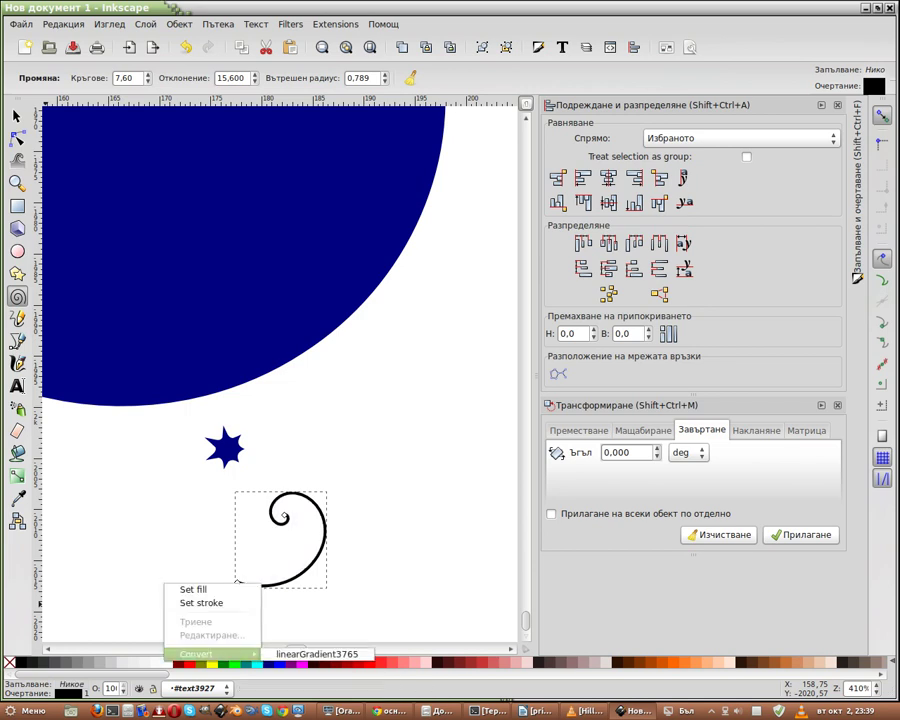
{"action": "key", "text": "Escape"}
{"action": "left_click", "coordinate": [9, 662], "text": "shift"}
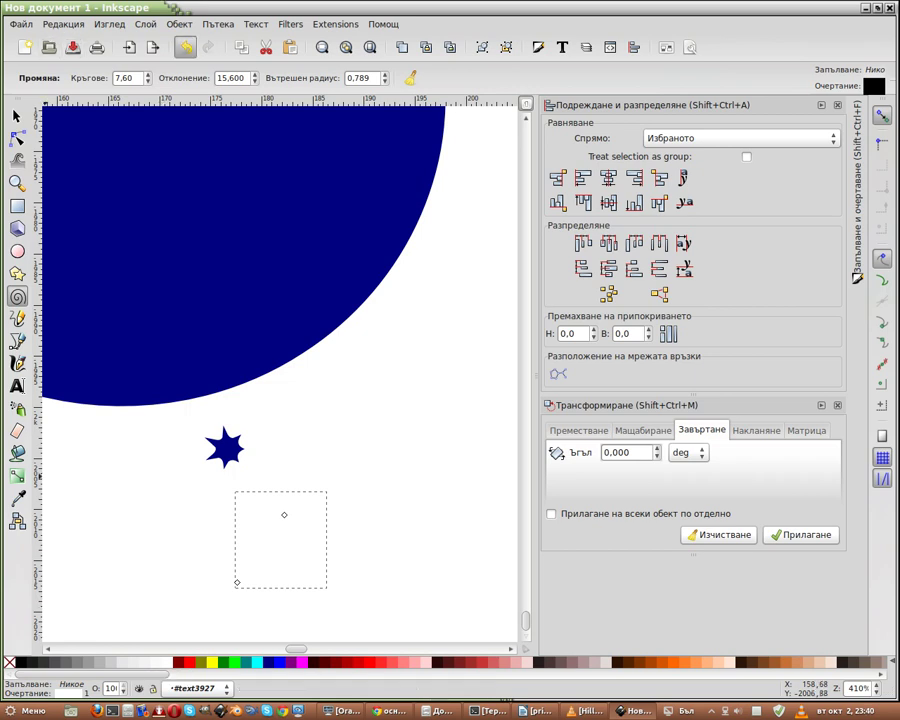
{"action": "left_click", "coordinate": [185, 47]}
{"action": "scroll", "coordinate": [280, 400], "scroll_direction": "down", "scroll_amount": 1}
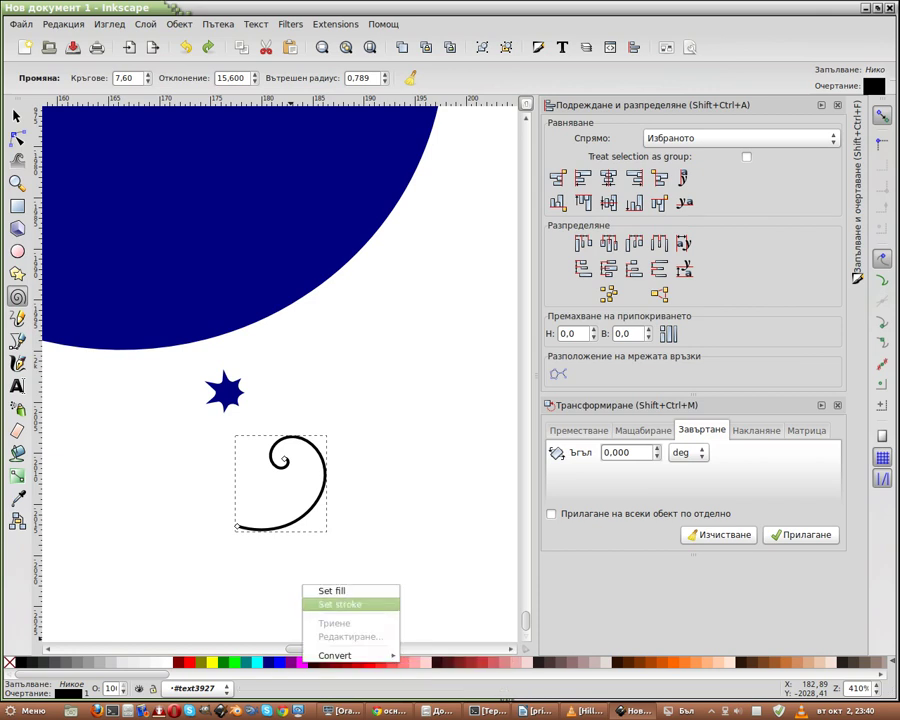
{"action": "left_click", "coordinate": [340, 604]}
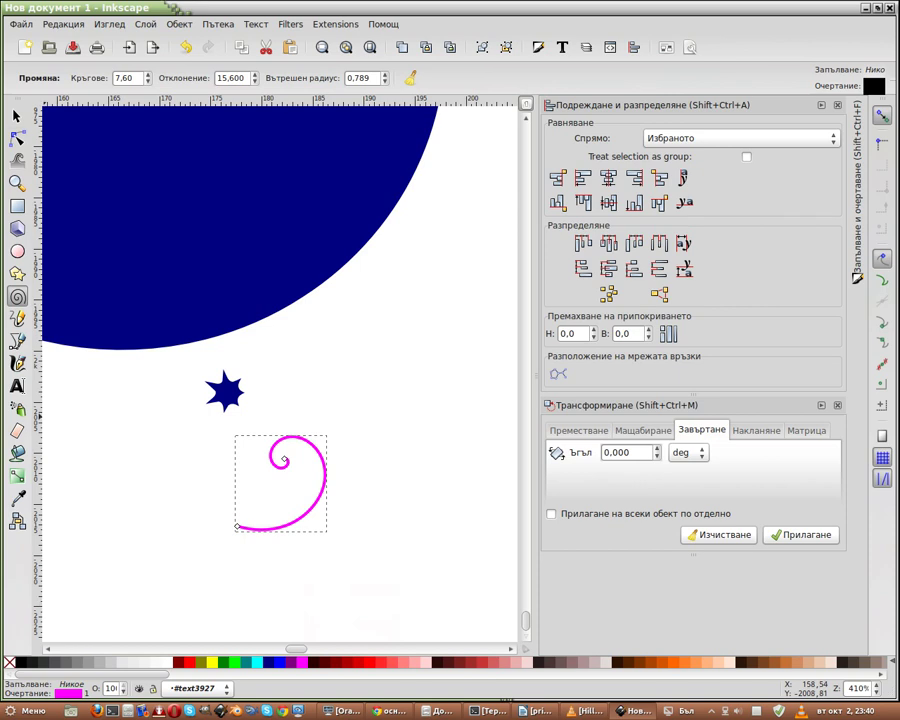
{"action": "left_click", "coordinate": [16, 116]}
{"action": "left_click", "coordinate": [376, 360]}
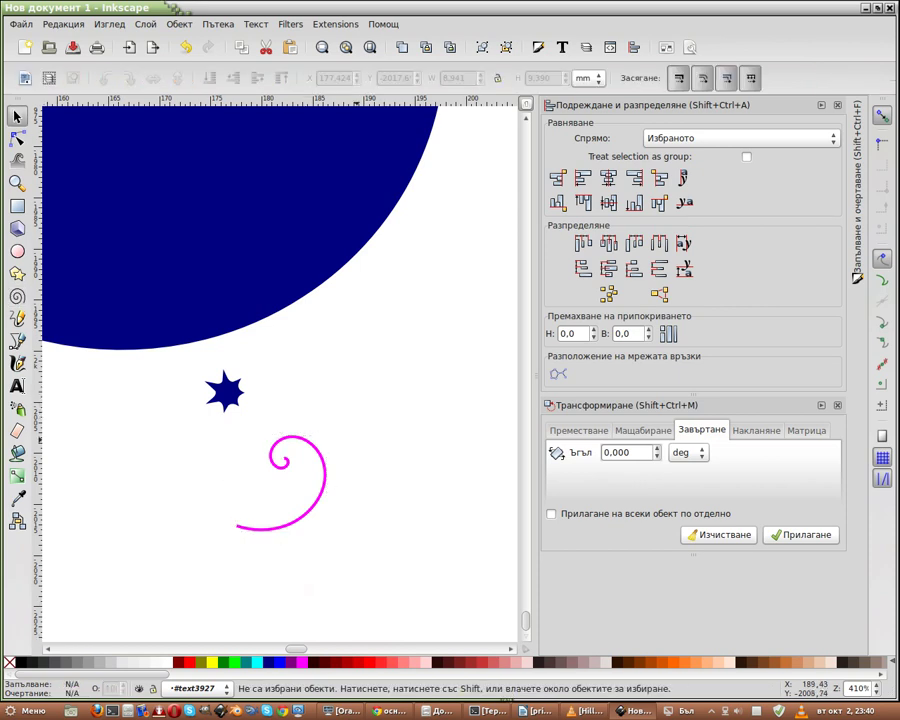
{"action": "scroll", "coordinate": [340, 440], "scroll_direction": "down", "scroll_amount": 6}
{"action": "scroll", "coordinate": [350, 448], "scroll_direction": "down", "scroll_amount": 2}
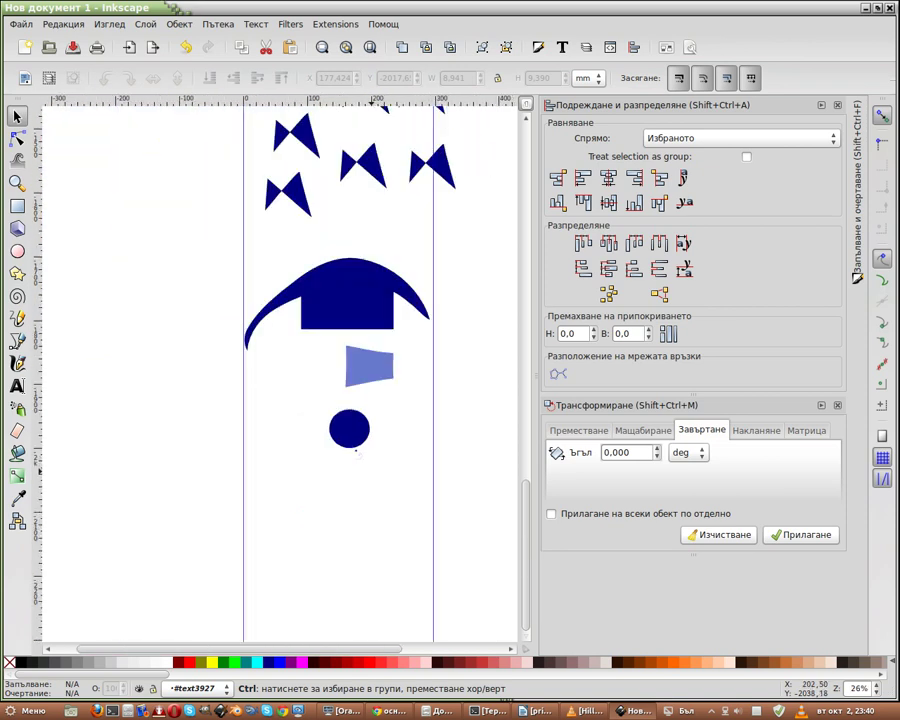
Step: Draw an S-shaped calligraphic stroke left of the page and swap fill and stroke for solid magenta
{"action": "scroll", "coordinate": [372, 470], "scroll_direction": "down", "scroll_amount": 2}
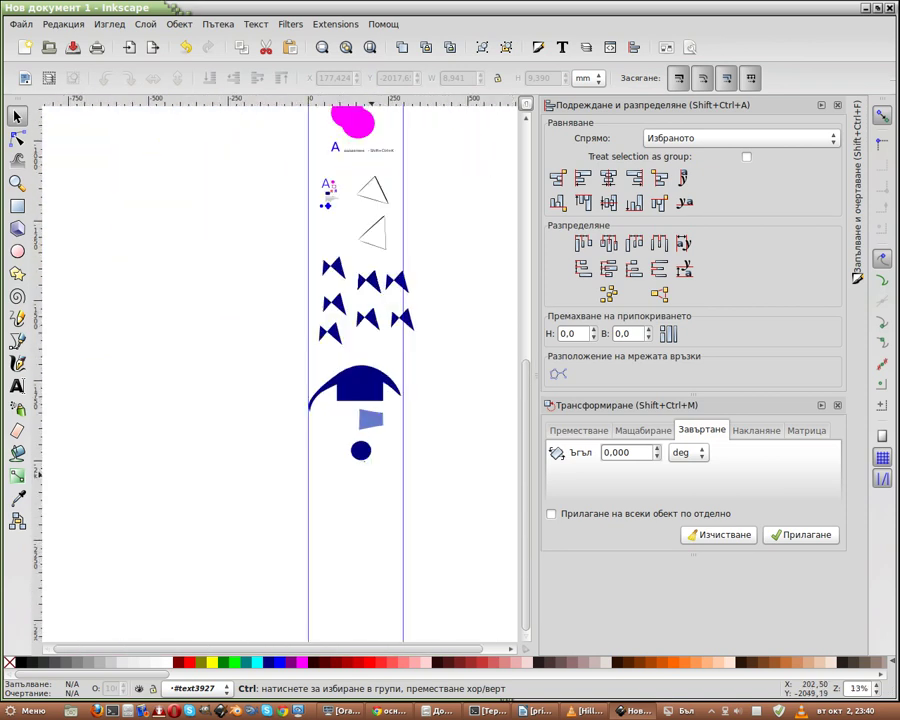
{"action": "scroll", "coordinate": [372, 472], "scroll_direction": "up", "scroll_amount": 2}
{"action": "scroll", "coordinate": [372, 472], "scroll_direction": "down", "scroll_amount": 3}
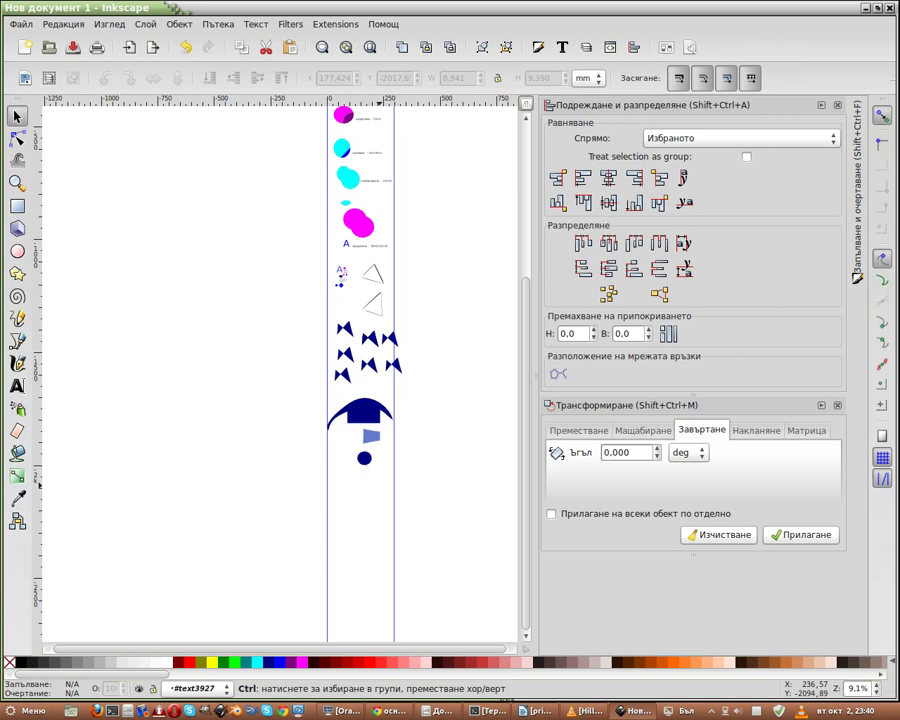
{"action": "scroll", "coordinate": [380, 470], "scroll_direction": "down", "scroll_amount": 2}
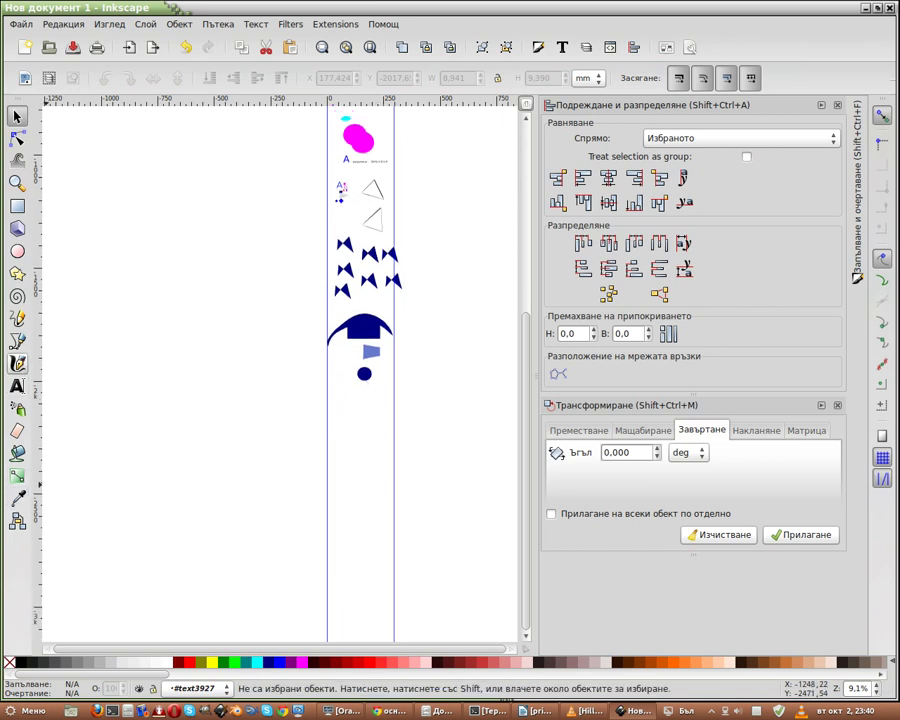
{"action": "left_click", "coordinate": [17, 364]}
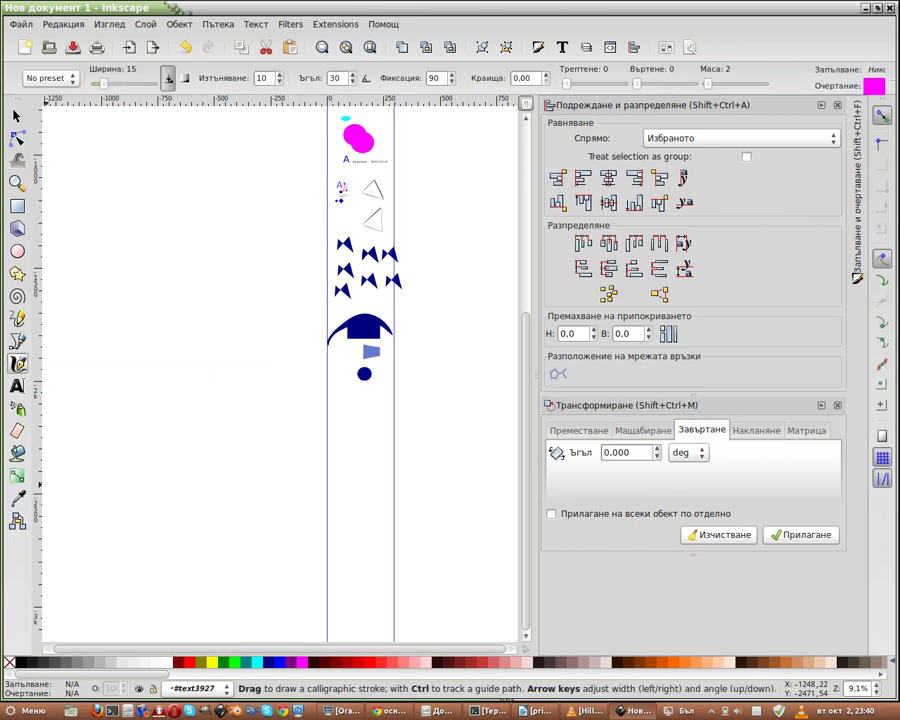
{"action": "mouse_move", "coordinate": [94, 476]}
{"action": "left_mouse_down"}
{"action": "mouse_move", "coordinate": [129, 446]}
{"action": "mouse_move", "coordinate": [145, 494]}
{"action": "mouse_move", "coordinate": [138, 532]}
{"action": "mouse_move", "coordinate": [170, 523]}
{"action": "left_mouse_up"}
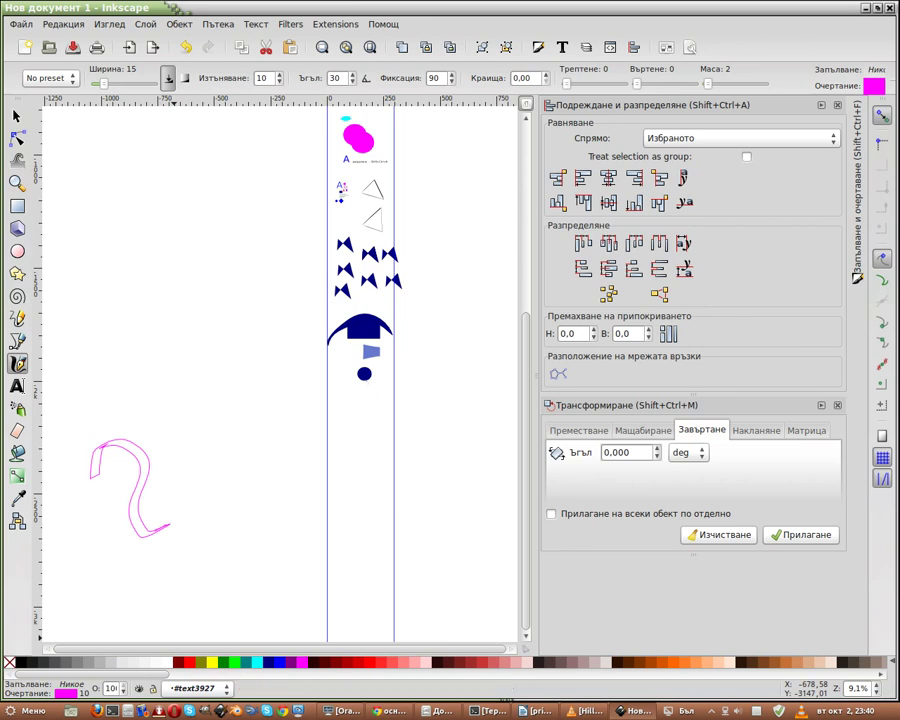
{"action": "right_click", "coordinate": [65, 692]}
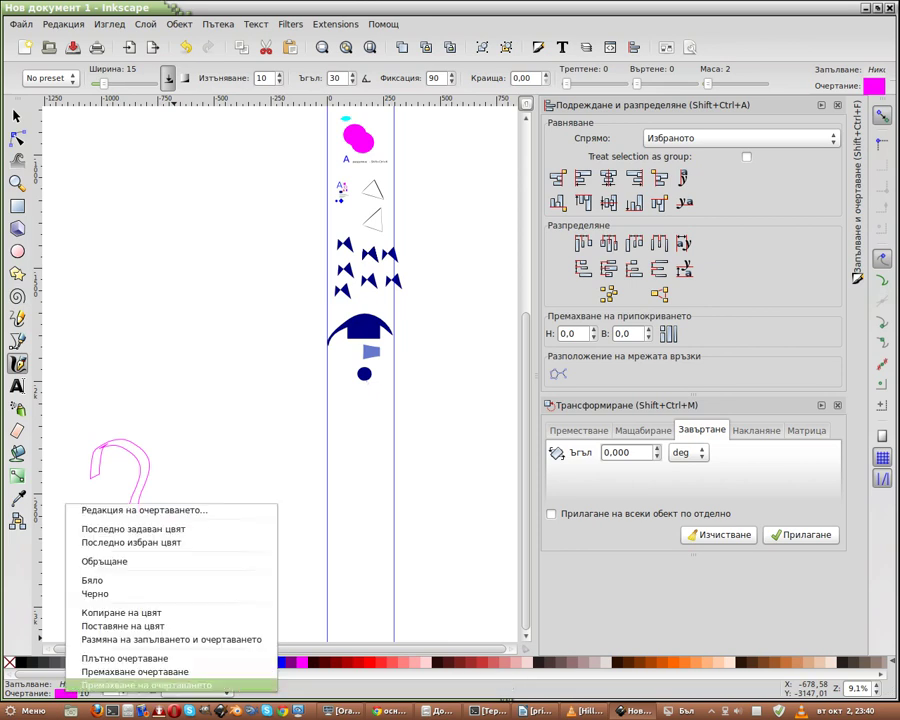
{"action": "left_click", "coordinate": [170, 638]}
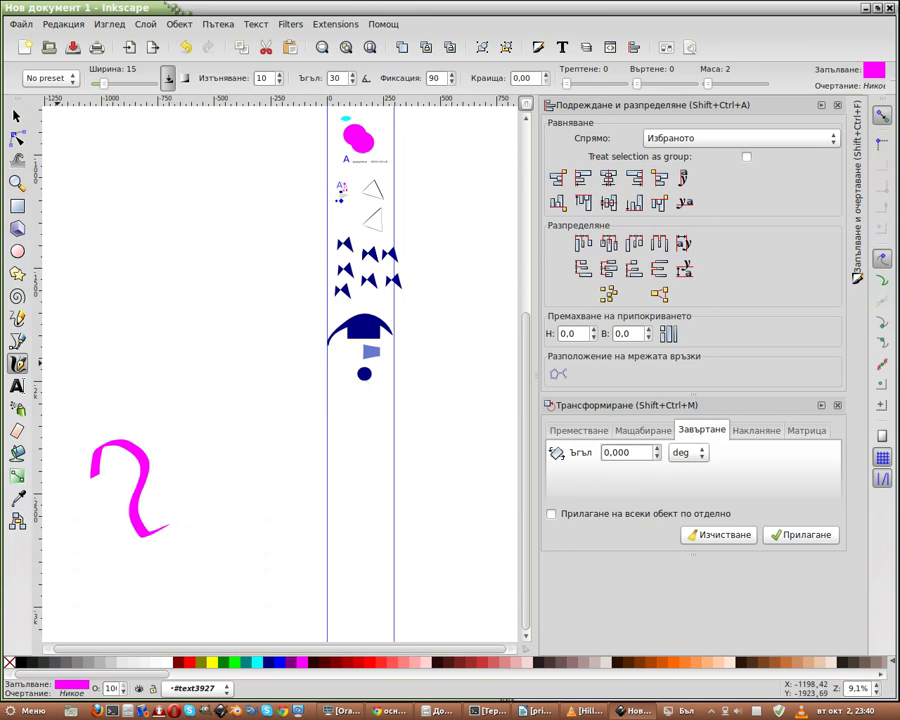
{"action": "left_click", "coordinate": [52, 77]}
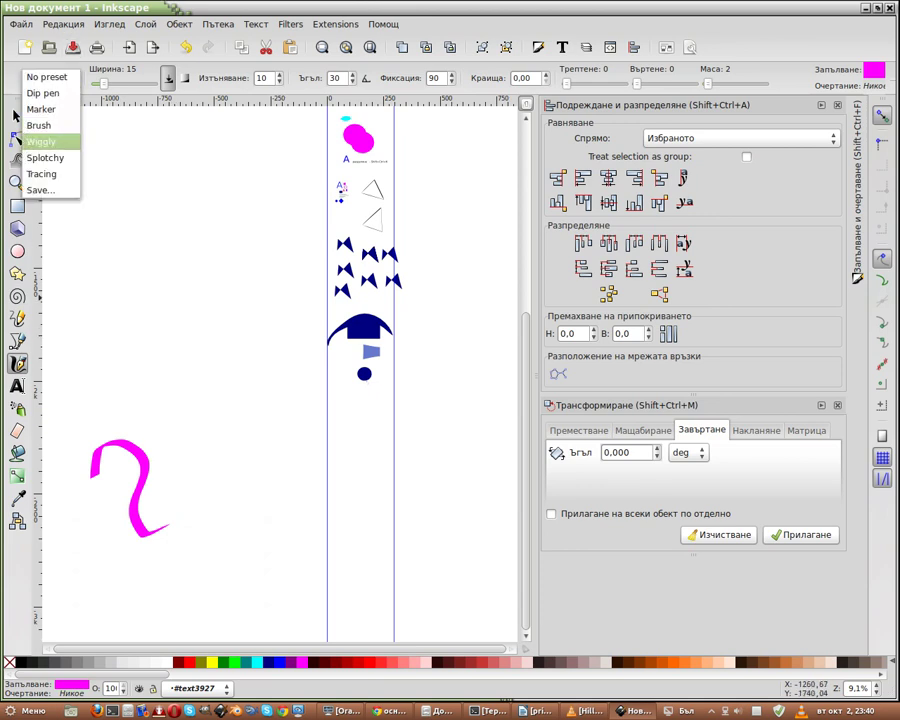
Step: Draw a Wiggly-preset magenta V stroke, then a large Splotchy blob right of the И
{"action": "left_click", "coordinate": [41, 141]}
{"action": "mouse_move", "coordinate": [238, 425]}
{"action": "left_mouse_down"}
{"action": "mouse_move", "coordinate": [235, 540]}
{"action": "mouse_move", "coordinate": [267, 431]}
{"action": "mouse_move", "coordinate": [281, 421]}
{"action": "mouse_move", "coordinate": [279, 540]}
{"action": "left_mouse_up"}
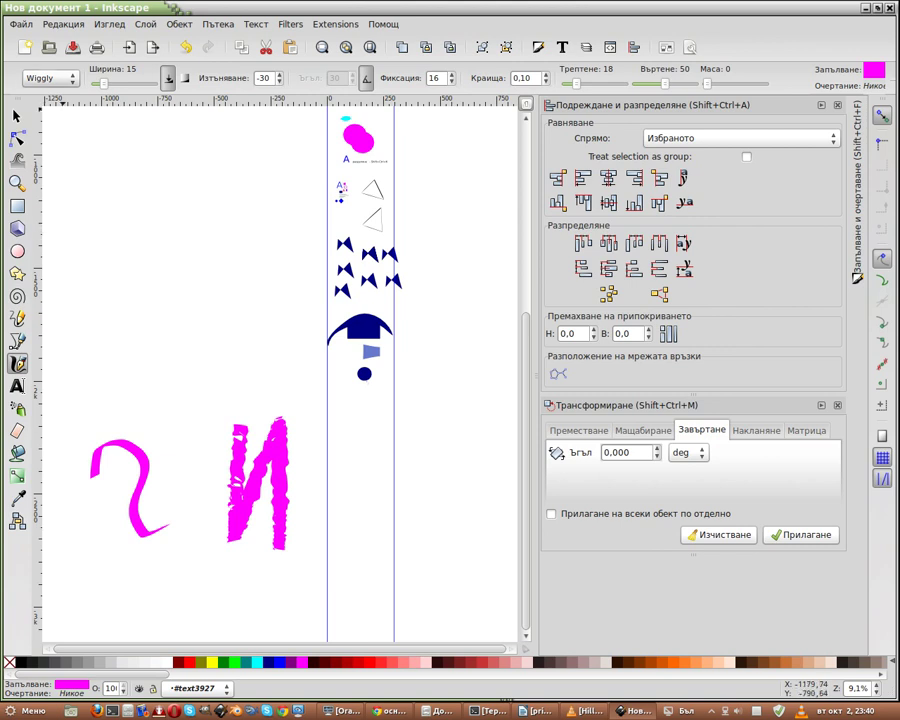
{"action": "left_click", "coordinate": [52, 77]}
{"action": "key", "text": "Escape"}
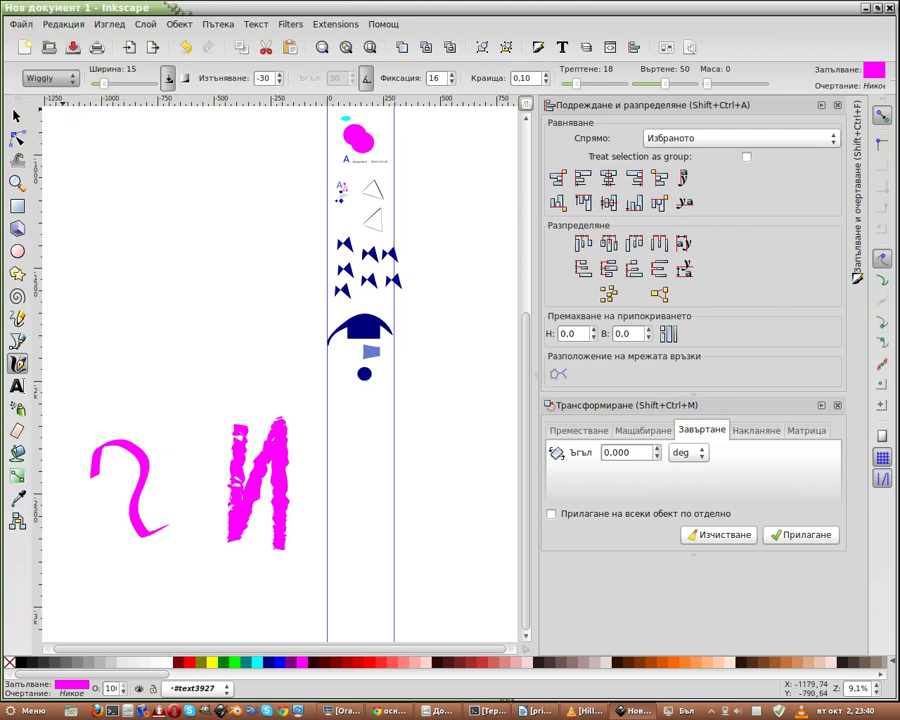
{"action": "left_click", "coordinate": [52, 77]}
{"action": "left_click", "coordinate": [52, 95]}
{"action": "left_click_drag", "start_coordinate": [365, 463], "coordinate": [370, 482]}
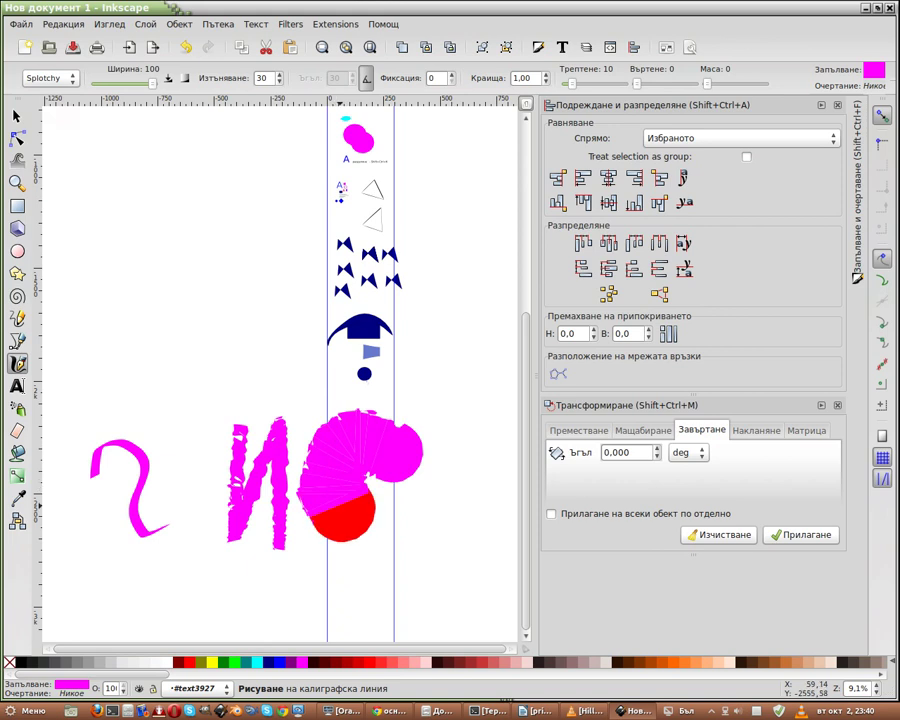
Step: Narrow the pen width to about 16 and draw a thinner C below the question mark
{"action": "scroll", "coordinate": [406, 381], "scroll_direction": "down", "scroll_amount": 3}
{"action": "scroll", "coordinate": [406, 381], "scroll_direction": "down", "scroll_amount": 1}
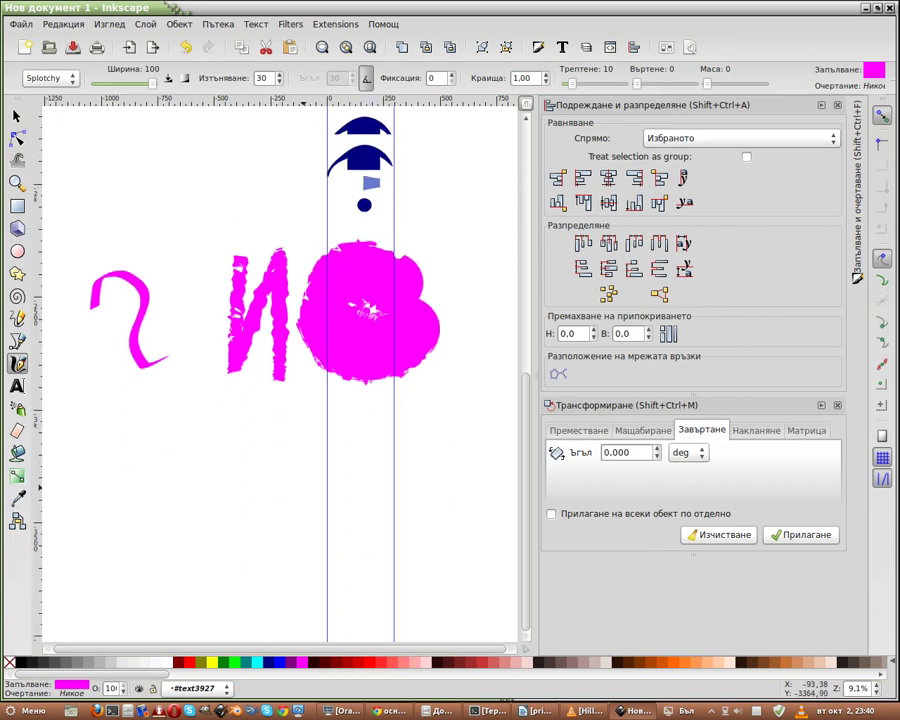
{"action": "left_click_drag", "start_coordinate": [152, 82], "coordinate": [108, 82]}
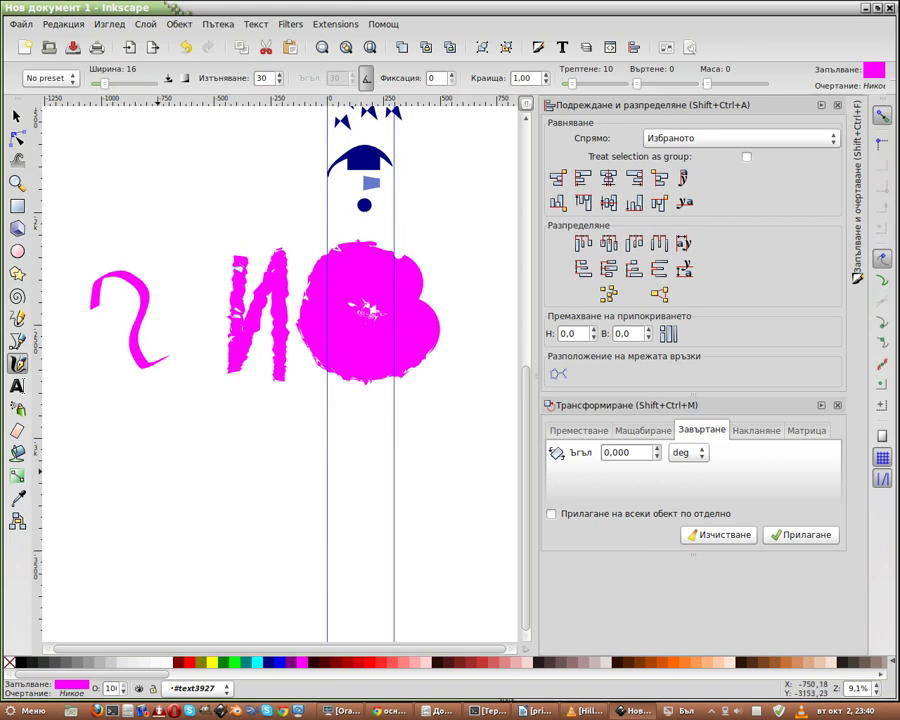
{"action": "mouse_move", "coordinate": [188, 418]}
{"action": "left_mouse_down"}
{"action": "mouse_move", "coordinate": [190, 506]}
{"action": "mouse_move", "coordinate": [200, 494]}
{"action": "left_mouse_up"}
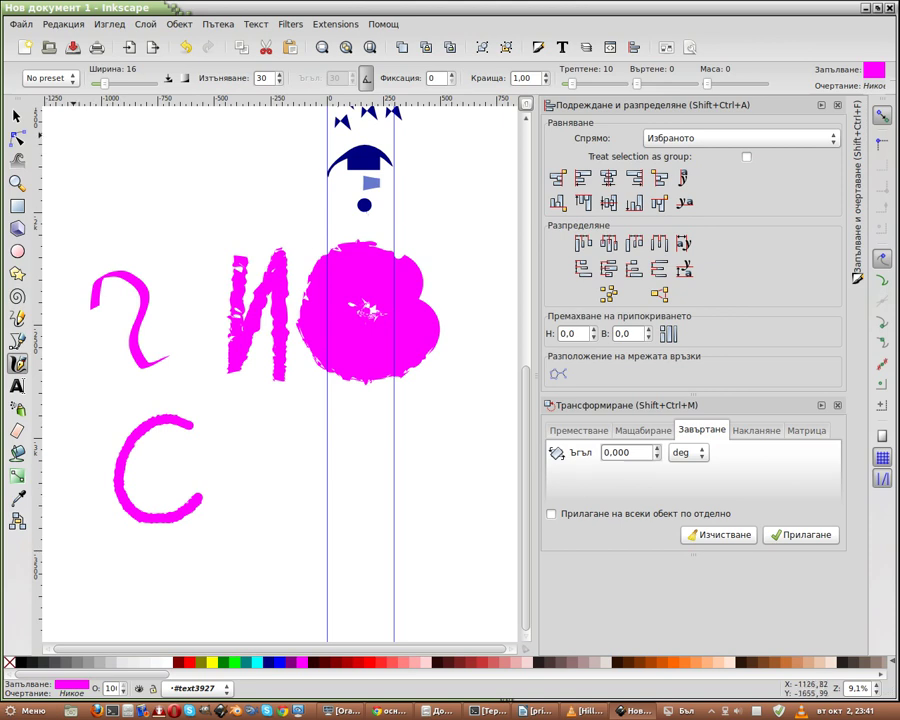
{"action": "left_click", "coordinate": [45, 78]}
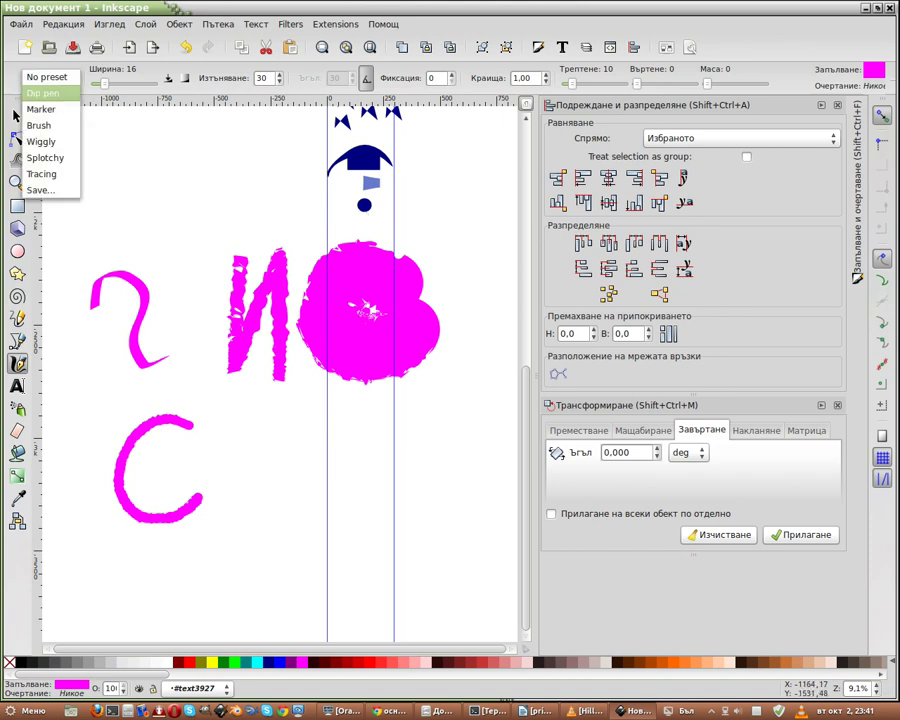
Step: Draw a Dip pen Z right of the C and a Marker м beside it
{"action": "left_click", "coordinate": [40, 91]}
{"action": "left_click_drag", "start_coordinate": [270, 418], "coordinate": [320, 512]}
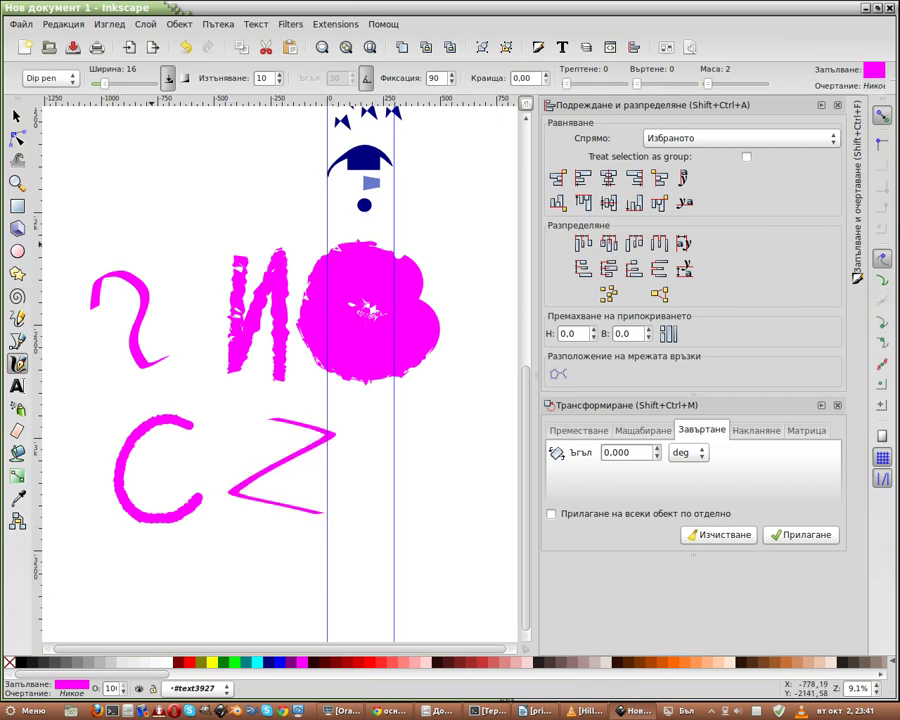
{"action": "left_click", "coordinate": [45, 78]}
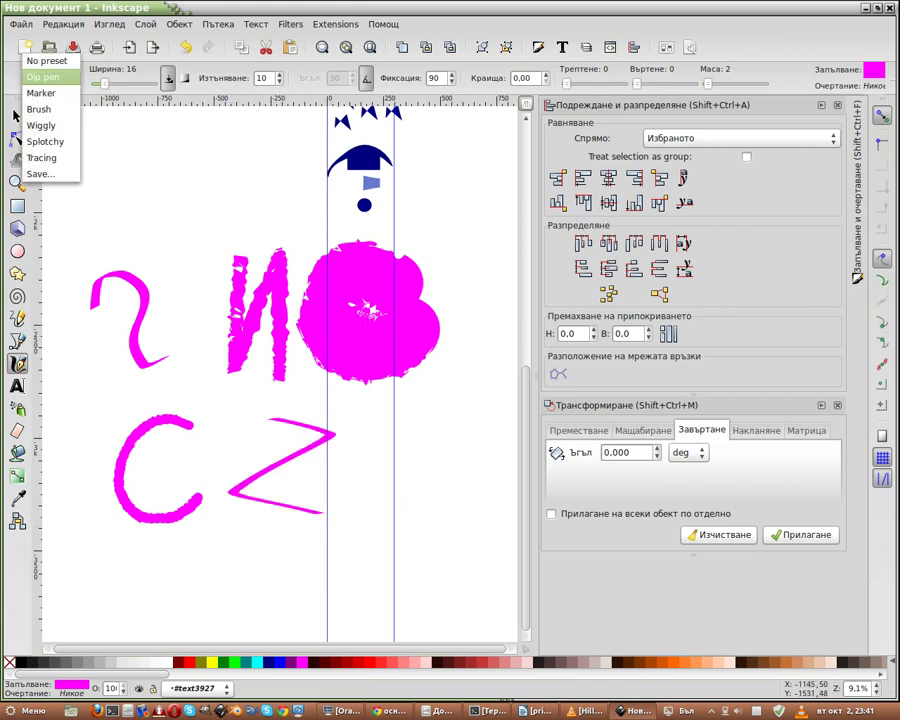
{"action": "left_click", "coordinate": [40, 68]}
{"action": "scroll", "coordinate": [45, 78], "scroll_direction": "down", "scroll_amount": 1}
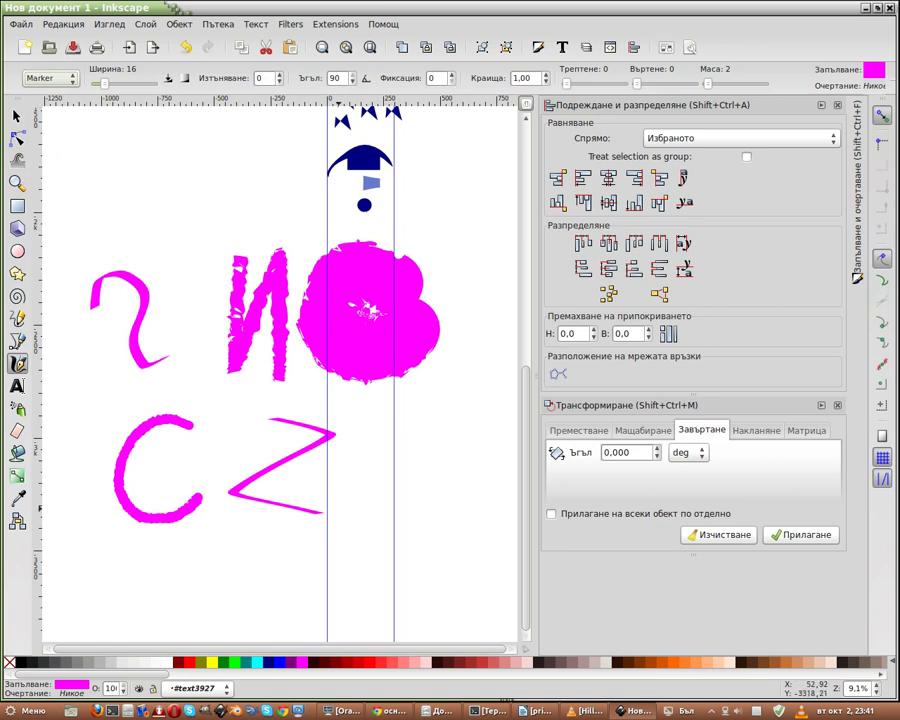
{"action": "left_click_drag", "start_coordinate": [338, 508], "coordinate": [366, 502]}
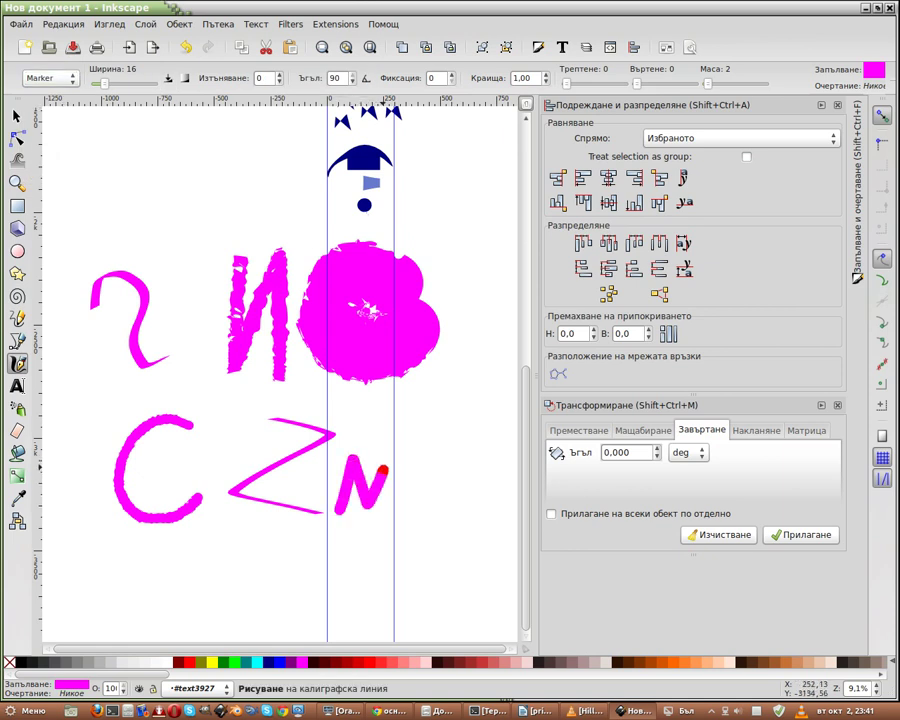
{"action": "left_click_drag", "start_coordinate": [366, 502], "coordinate": [394, 515]}
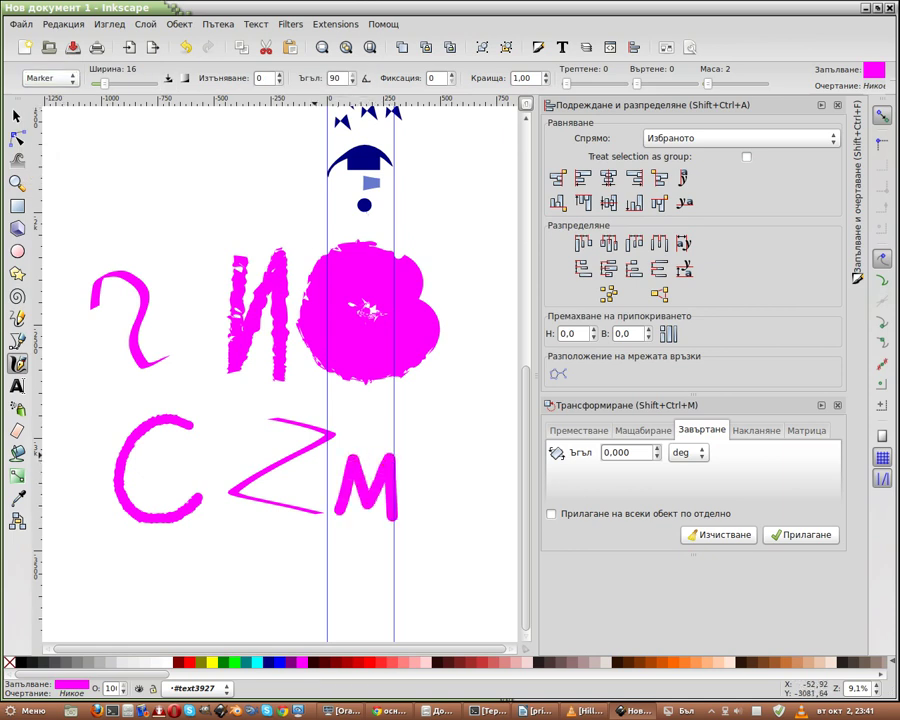
Step: Switch to the Tracing preset and draw a thin wavy line below the C
{"action": "scroll", "coordinate": [280, 370], "scroll_direction": "down", "scroll_amount": 1}
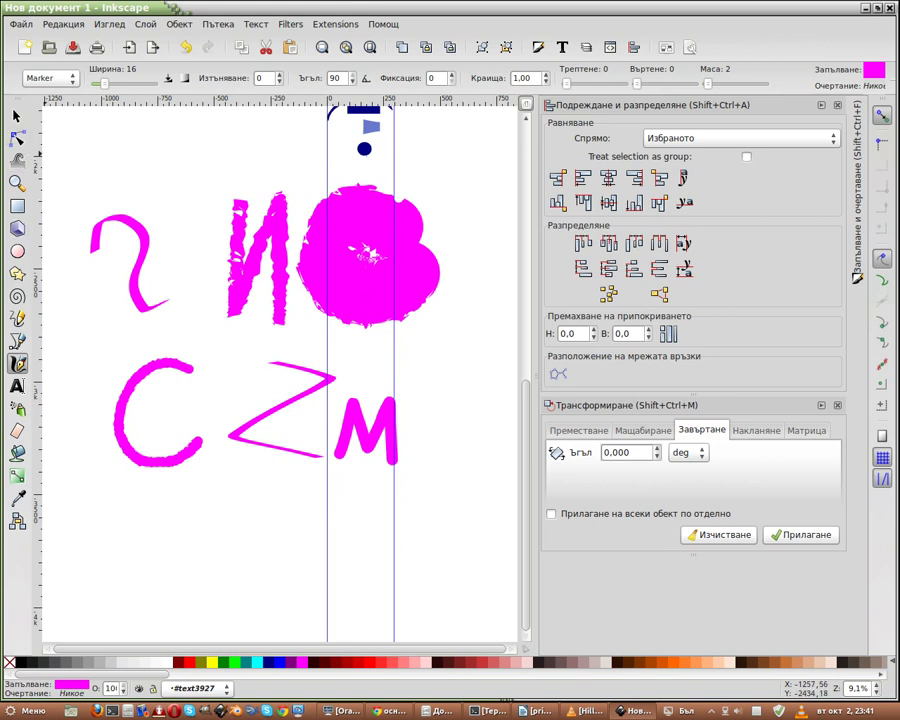
{"action": "left_click", "coordinate": [50, 77]}
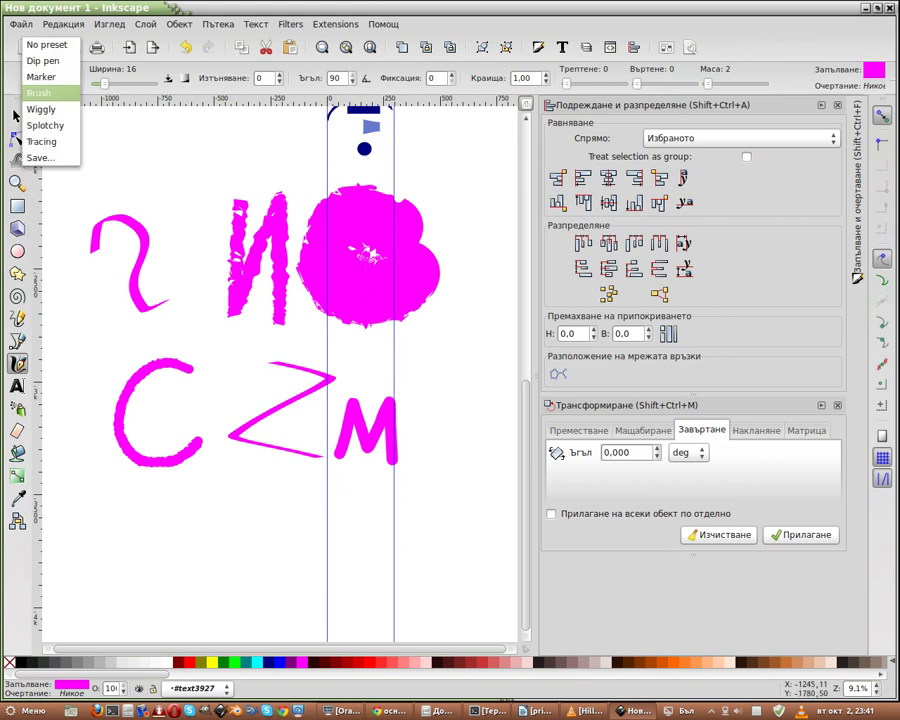
{"action": "left_click", "coordinate": [41, 141]}
{"action": "mouse_move", "coordinate": [137, 516]}
{"action": "left_mouse_down"}
{"action": "mouse_move", "coordinate": [168, 520]}
{"action": "mouse_move", "coordinate": [212, 574]}
{"action": "mouse_move", "coordinate": [247, 564]}
{"action": "left_mouse_up"}
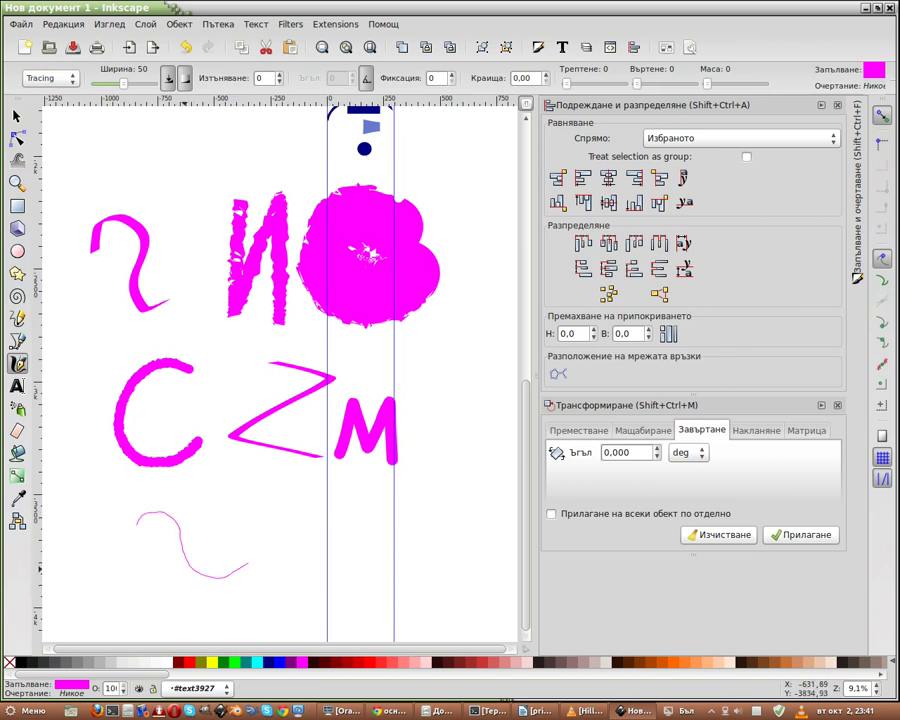
{"action": "scroll", "coordinate": [240, 560], "scroll_direction": "down", "scroll_amount": 2}
{"action": "left_click", "coordinate": [50, 77]}
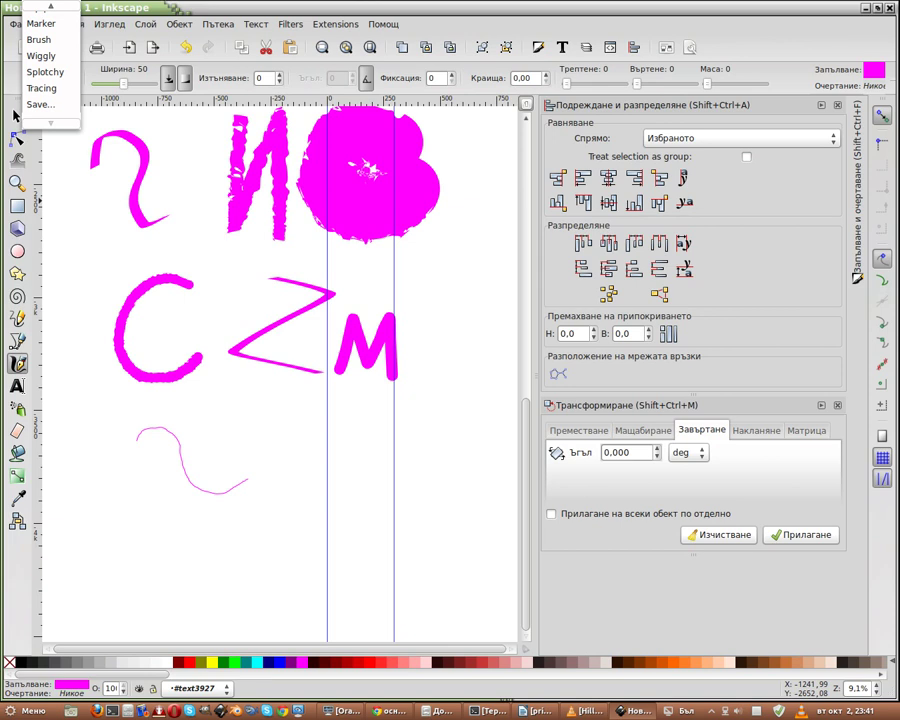
{"action": "left_click", "coordinate": [41, 88]}
{"action": "left_click", "coordinate": [50, 77]}
Step: Cancel saving a pen preset, then draw a heavy Dip pen stroke over the wavy line
{"action": "left_click", "coordinate": [45, 90]}
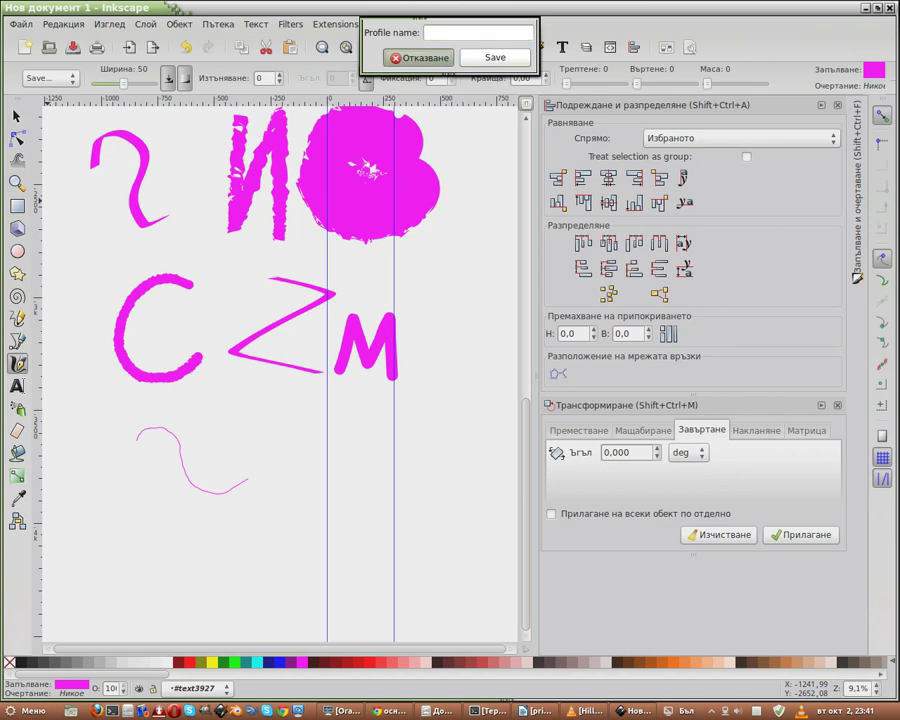
{"action": "left_click", "coordinate": [420, 57]}
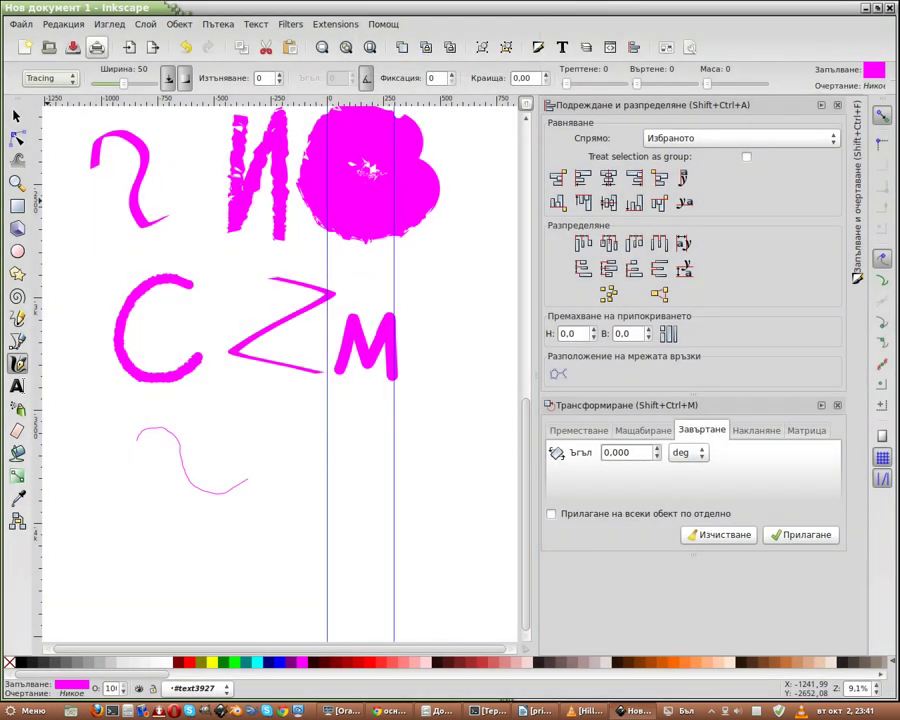
{"action": "left_click", "coordinate": [45, 78]}
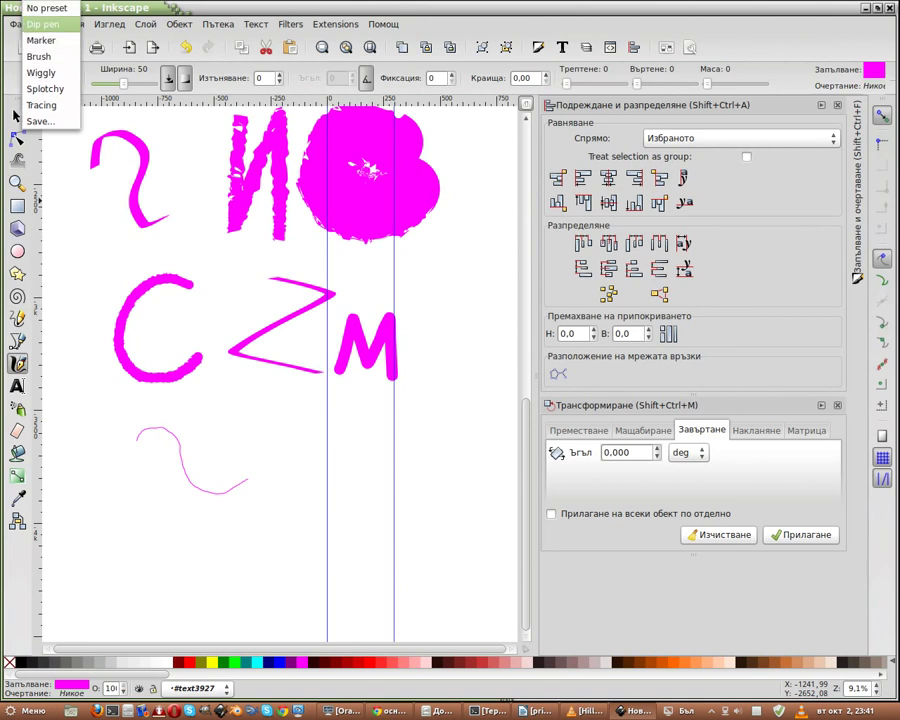
{"action": "left_click", "coordinate": [42, 23]}
{"action": "mouse_move", "coordinate": [185, 525]}
{"action": "left_mouse_down"}
{"action": "mouse_move", "coordinate": [150, 530]}
{"action": "mouse_move", "coordinate": [140, 440]}
{"action": "left_mouse_up"}
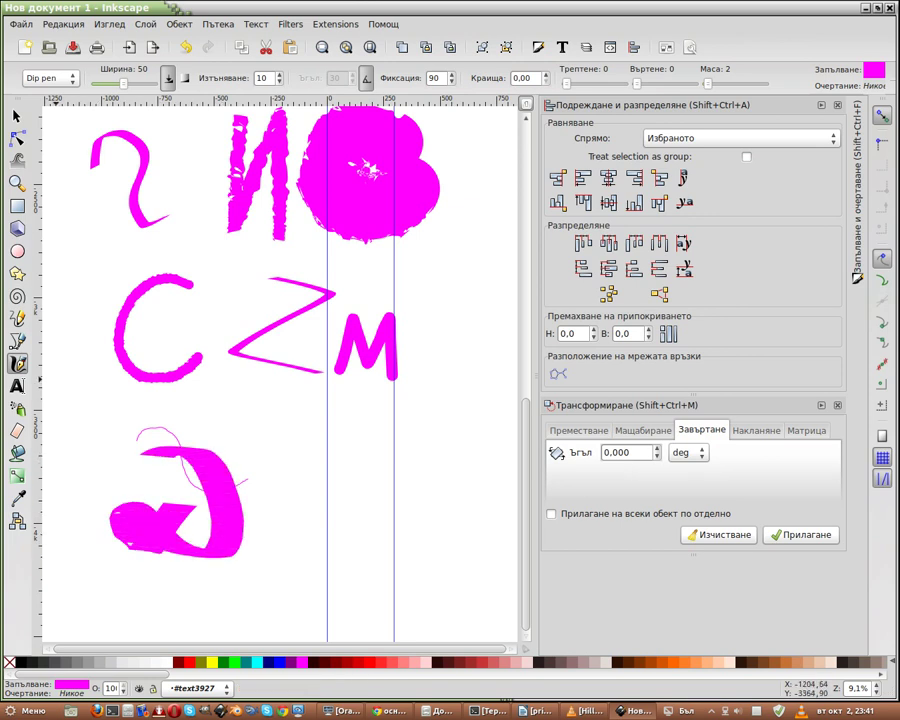
Step: Draw a hairline loop right of the heavy stroke with a narrow pen, then widen it to about 16
{"action": "scroll", "coordinate": [280, 370], "scroll_direction": "down", "scroll_amount": 2}
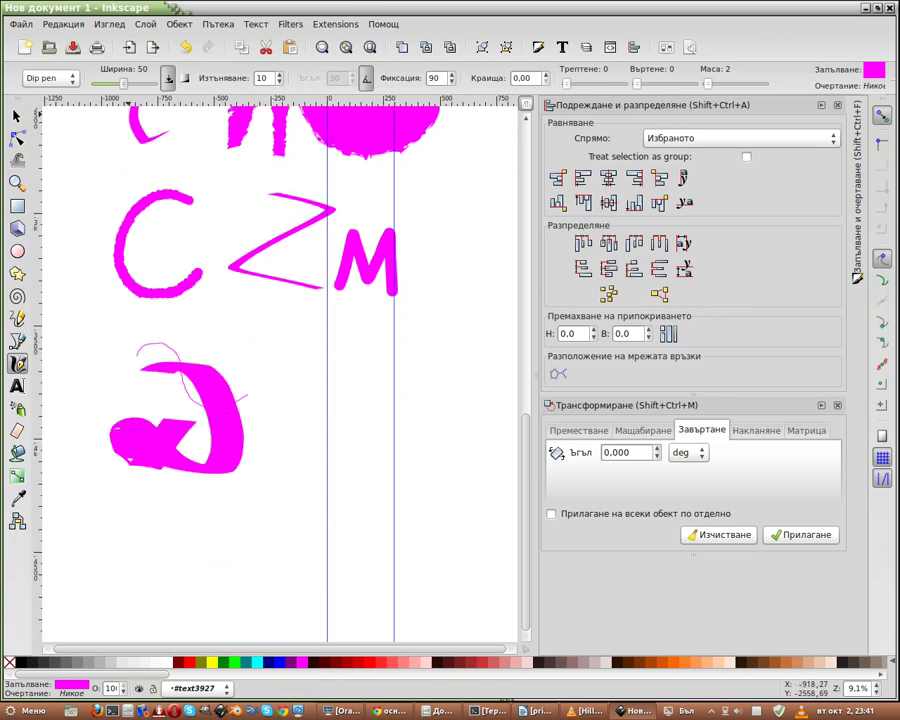
{"action": "left_click_drag", "start_coordinate": [124, 83], "coordinate": [95, 83]}
{"action": "left_click_drag", "start_coordinate": [380, 392], "coordinate": [318, 546]}
{"action": "left_click_drag", "start_coordinate": [332, 330], "coordinate": [312, 535]}
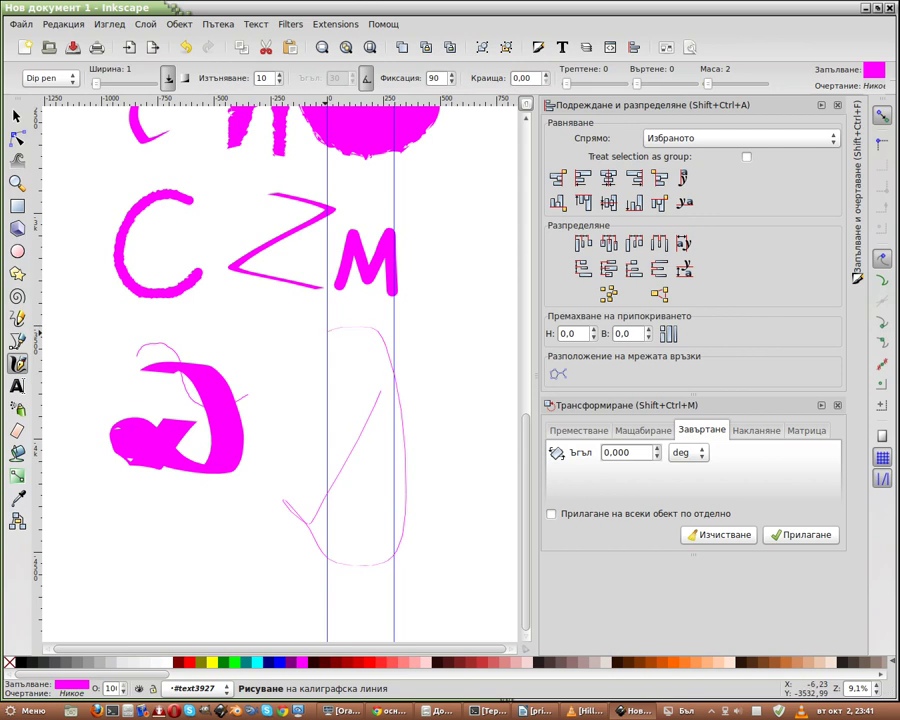
{"action": "scroll", "coordinate": [280, 380], "scroll_direction": "down", "scroll_amount": 2}
{"action": "scroll", "coordinate": [280, 380], "scroll_direction": "down", "scroll_amount": 4}
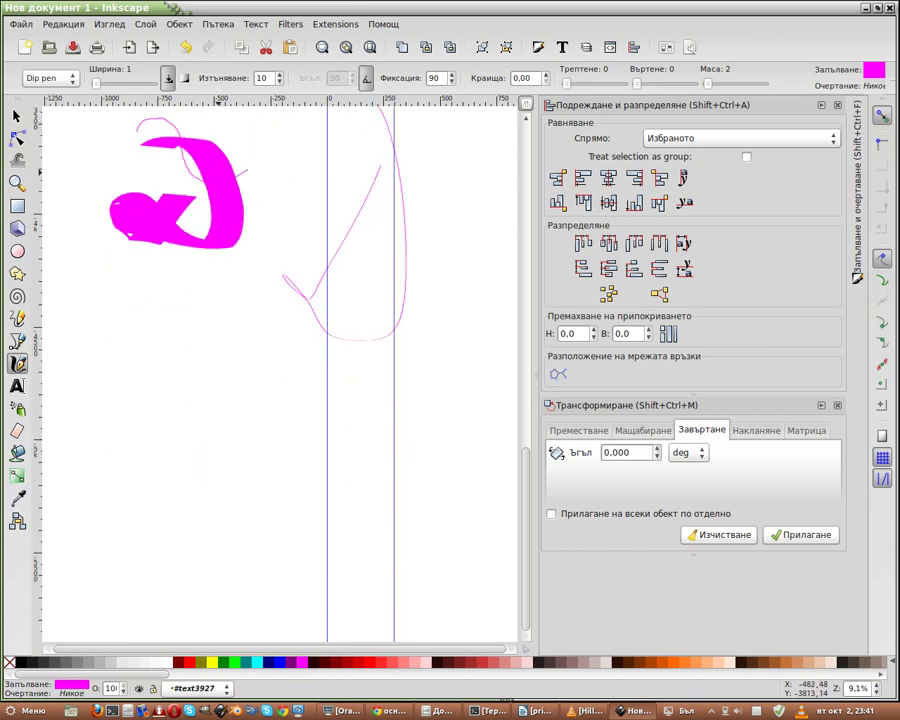
{"action": "left_click_drag", "start_coordinate": [96, 83], "coordinate": [104, 83]}
Step: Lower the pen fixation and draw two D-shaped strokes below the heavy stroke
{"action": "left_click", "coordinate": [448, 82]}
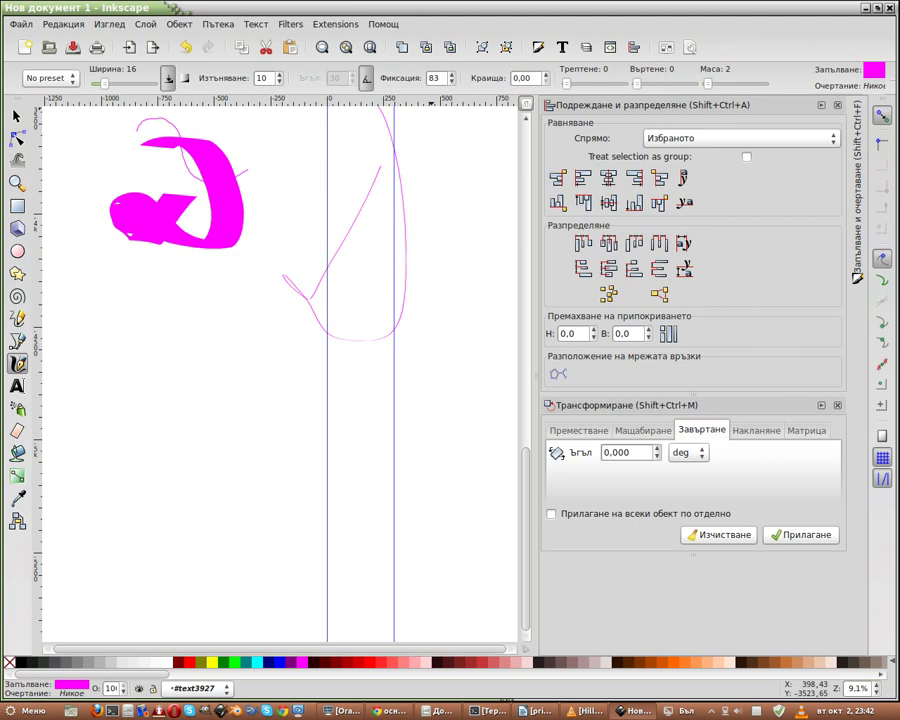
{"action": "mouse_move", "coordinate": [196, 399]}
{"action": "left_mouse_down"}
{"action": "mouse_move", "coordinate": [150, 480]}
{"action": "mouse_move", "coordinate": [134, 474]}
{"action": "mouse_move", "coordinate": [220, 426]}
{"action": "mouse_move", "coordinate": [195, 362]}
{"action": "mouse_move", "coordinate": [150, 380]}
{"action": "mouse_move", "coordinate": [150, 405]}
{"action": "left_mouse_up"}
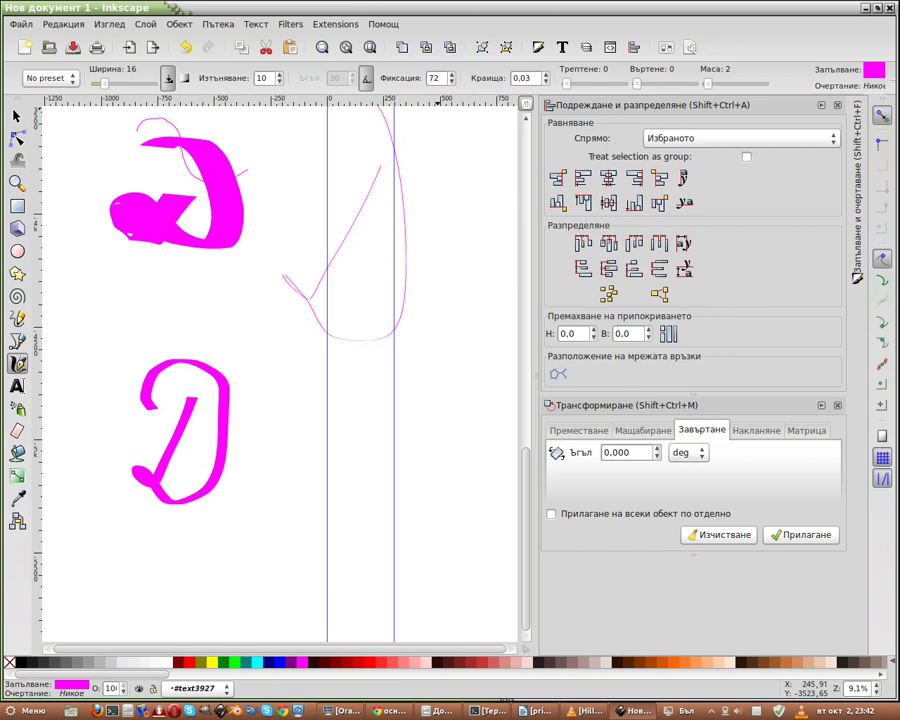
{"action": "scroll", "coordinate": [280, 370], "scroll_direction": "down", "scroll_amount": 4}
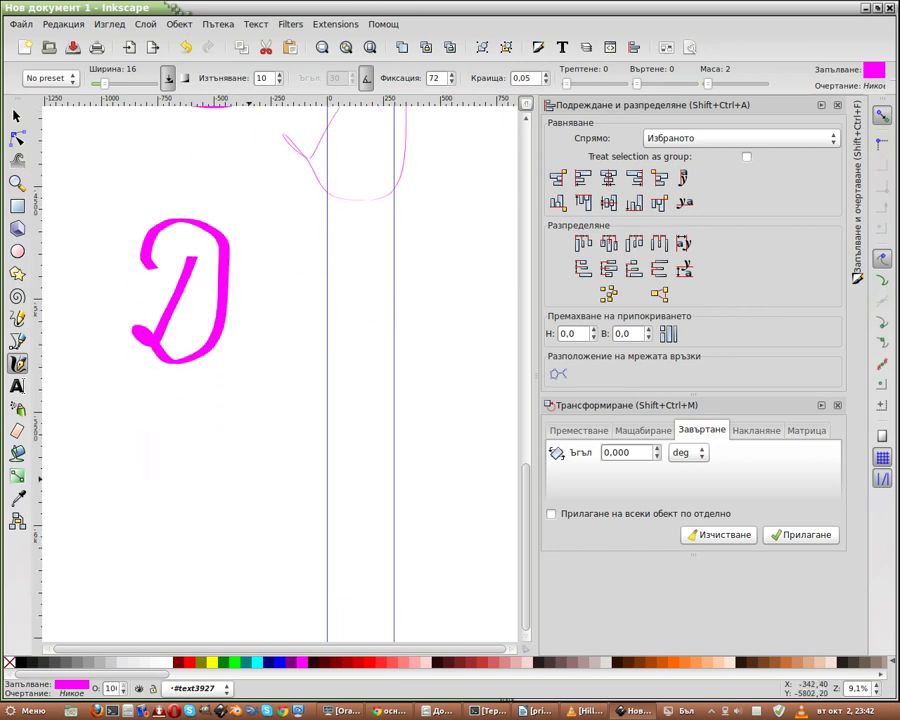
{"action": "mouse_move", "coordinate": [212, 411]}
{"action": "left_mouse_down"}
{"action": "mouse_move", "coordinate": [148, 492]}
{"action": "mouse_move", "coordinate": [255, 372]}
{"action": "mouse_move", "coordinate": [168, 376]}
{"action": "mouse_move", "coordinate": [157, 402]}
{"action": "mouse_move", "coordinate": [176, 430]}
{"action": "left_mouse_up"}
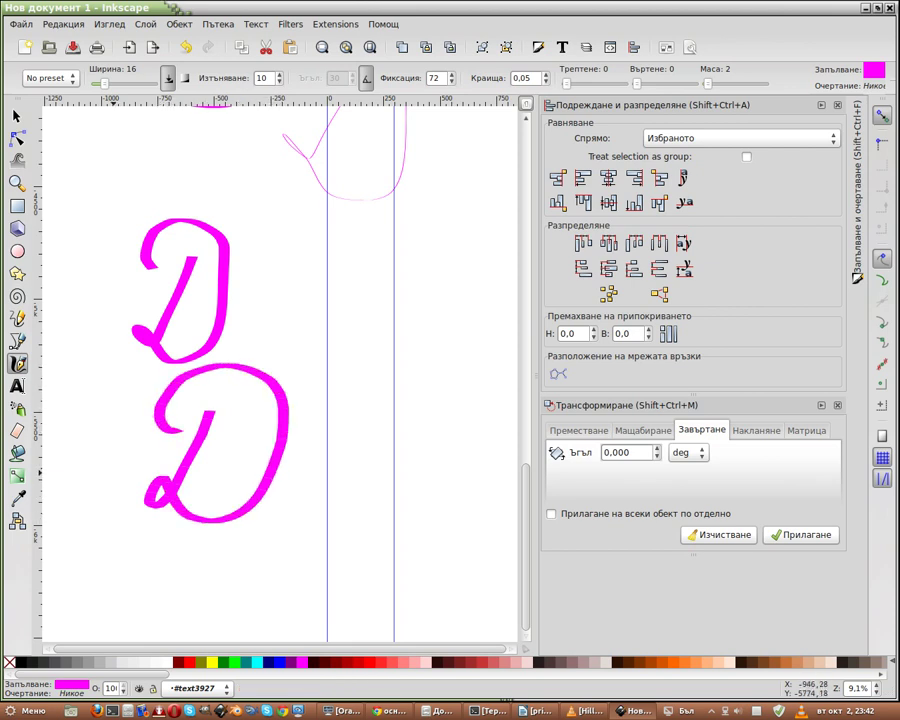
{"action": "scroll", "coordinate": [150, 450], "scroll_direction": "down", "scroll_amount": 1}
{"action": "scroll", "coordinate": [150, 450], "scroll_direction": "down", "scroll_amount": 1}
{"action": "scroll", "coordinate": [150, 450], "scroll_direction": "down", "scroll_amount": 2}
Step: Draw a large wave with a hook, a 6 and two thin zigzags
{"action": "mouse_move", "coordinate": [99, 468]}
{"action": "left_mouse_down"}
{"action": "mouse_move", "coordinate": [106, 537]}
{"action": "mouse_move", "coordinate": [237, 500]}
{"action": "mouse_move", "coordinate": [366, 482]}
{"action": "left_mouse_up"}
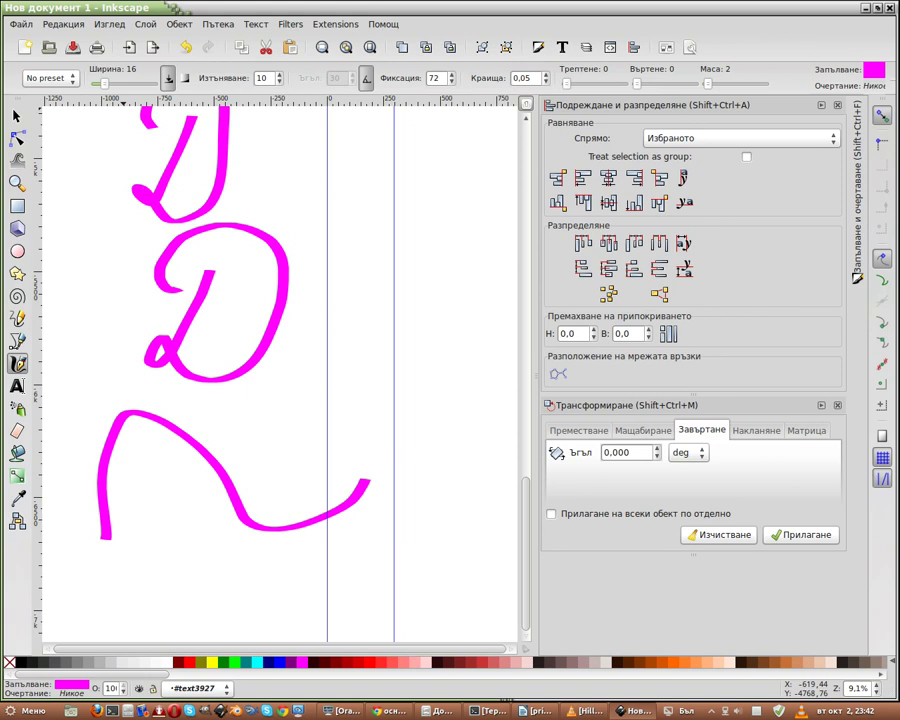
{"action": "mouse_move", "coordinate": [158, 502]}
{"action": "left_mouse_down"}
{"action": "mouse_move", "coordinate": [162, 528]}
{"action": "mouse_move", "coordinate": [200, 570]}
{"action": "mouse_move", "coordinate": [216, 552]}
{"action": "left_mouse_up"}
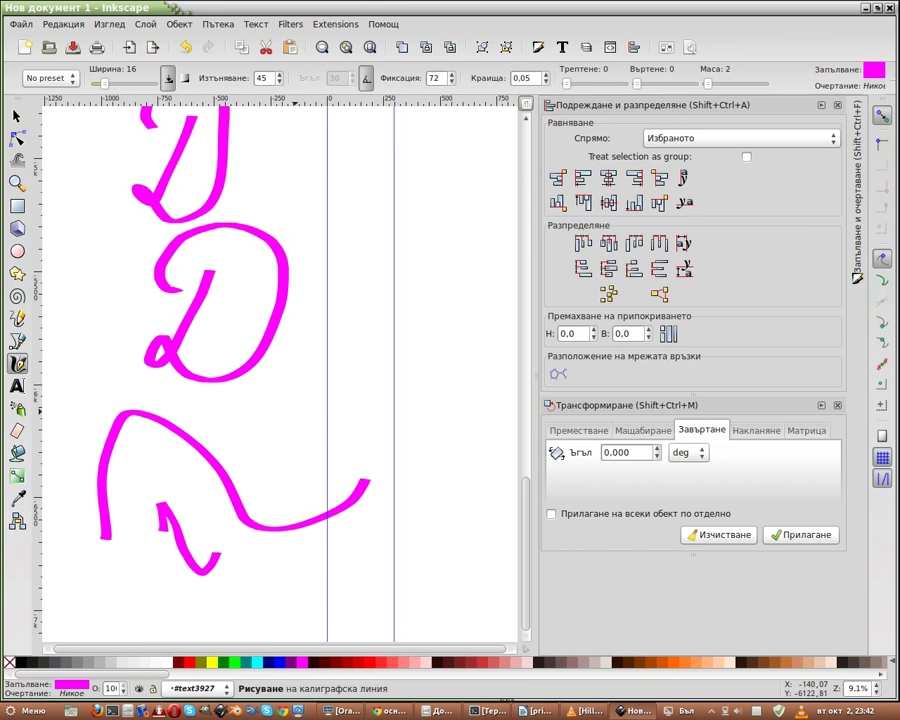
{"action": "left_click_drag", "start_coordinate": [290, 410], "coordinate": [460, 445]}
{"action": "scroll", "coordinate": [290, 400], "scroll_direction": "down", "scroll_amount": 3}
{"action": "mouse_move", "coordinate": [297, 487]}
{"action": "left_mouse_down"}
{"action": "mouse_move", "coordinate": [288, 486]}
{"action": "mouse_move", "coordinate": [250, 603]}
{"action": "mouse_move", "coordinate": [220, 588]}
{"action": "left_mouse_up"}
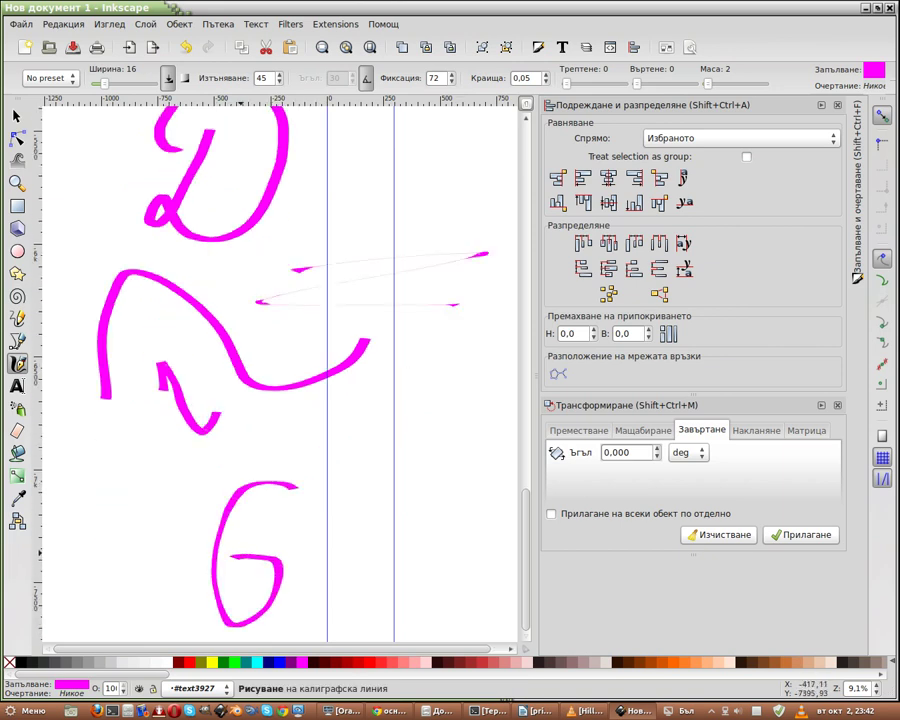
{"action": "mouse_move", "coordinate": [340, 432]}
{"action": "left_mouse_down"}
{"action": "mouse_move", "coordinate": [516, 451]}
{"action": "mouse_move", "coordinate": [330, 540]}
{"action": "mouse_move", "coordinate": [452, 553]}
{"action": "left_mouse_up"}
{"action": "scroll", "coordinate": [290, 380], "scroll_direction": "down", "scroll_amount": 1}
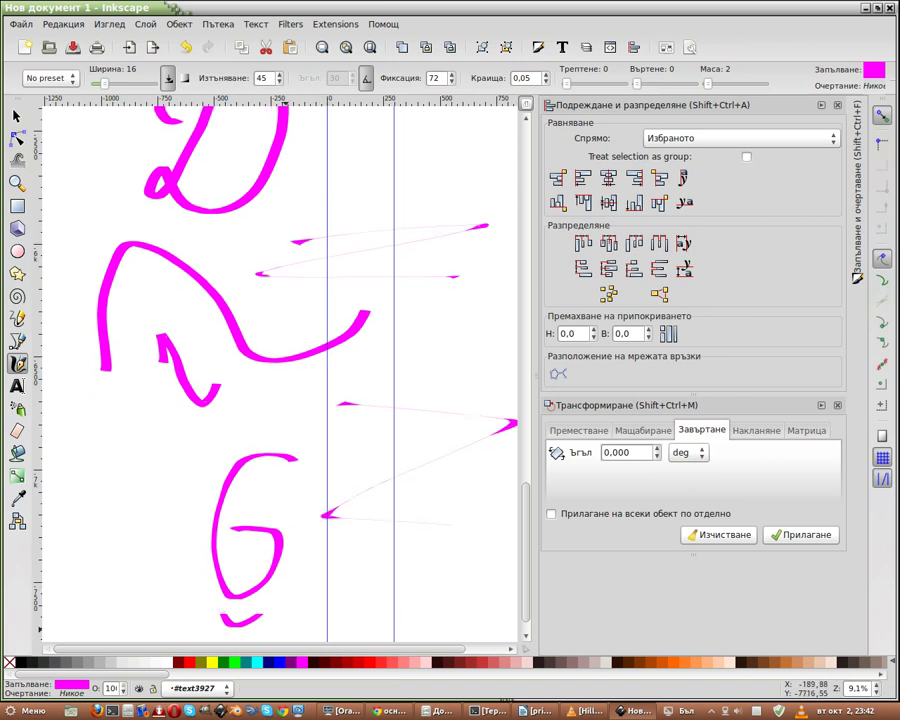
{"action": "scroll", "coordinate": [290, 380], "scroll_direction": "up", "scroll_amount": 2}
{"action": "scroll", "coordinate": [280, 375], "scroll_direction": "down", "scroll_amount": 2}
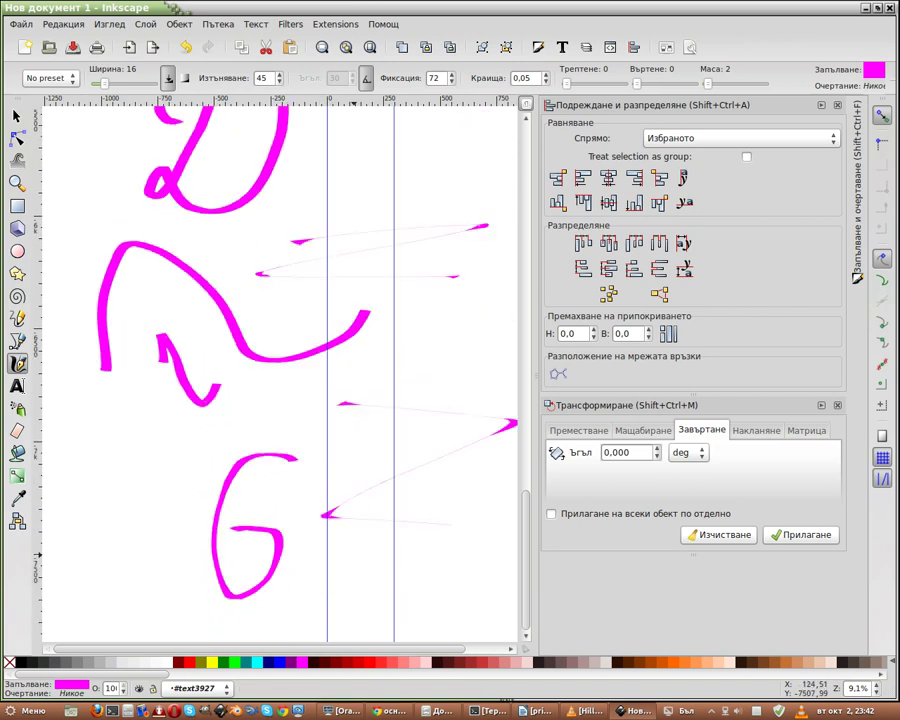
{"action": "scroll", "coordinate": [280, 375], "scroll_direction": "up", "scroll_amount": 1}
Step: Delete the stray strokes, both zigzags, and the magenta D and G letters
{"action": "left_click", "coordinate": [16, 117]}
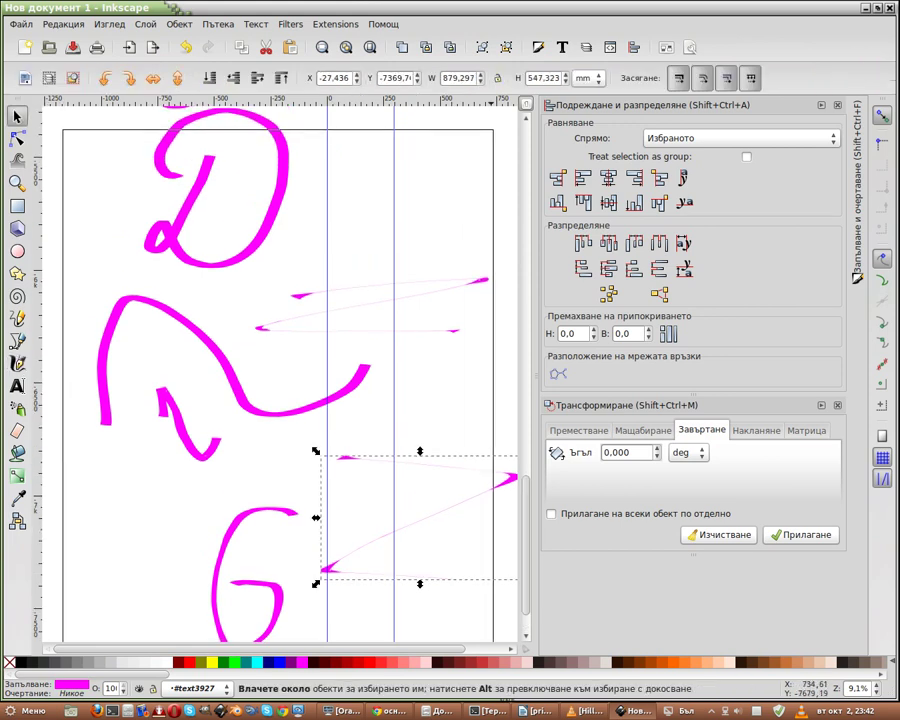
{"action": "scroll", "coordinate": [280, 375], "scroll_direction": "right", "scroll_amount": 1}
{"action": "left_click_drag", "start_coordinate": [45, 265], "coordinate": [495, 590]}
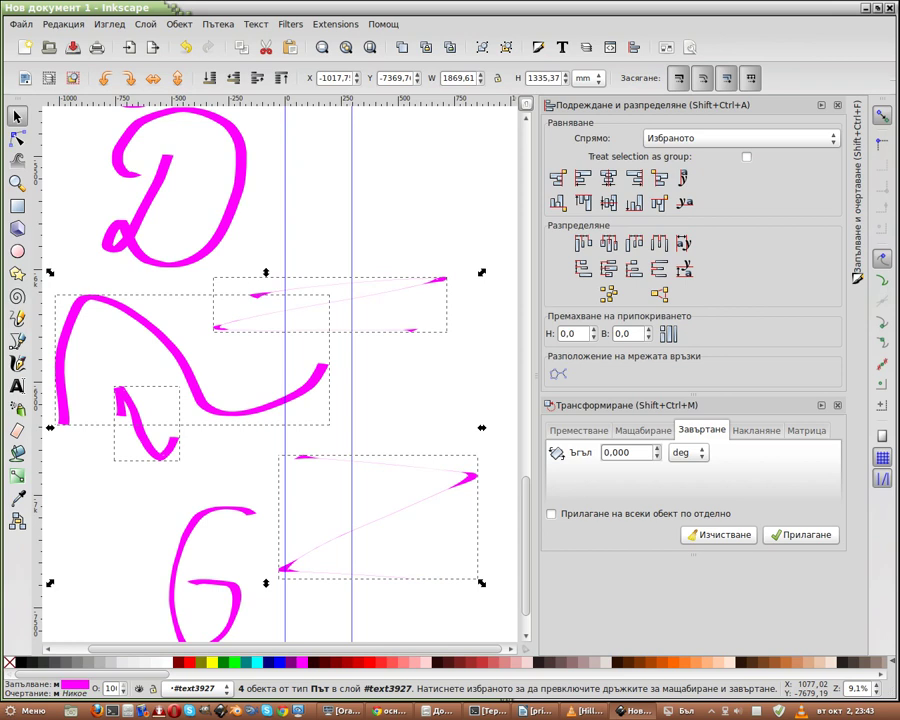
{"action": "key", "text": "Delete"}
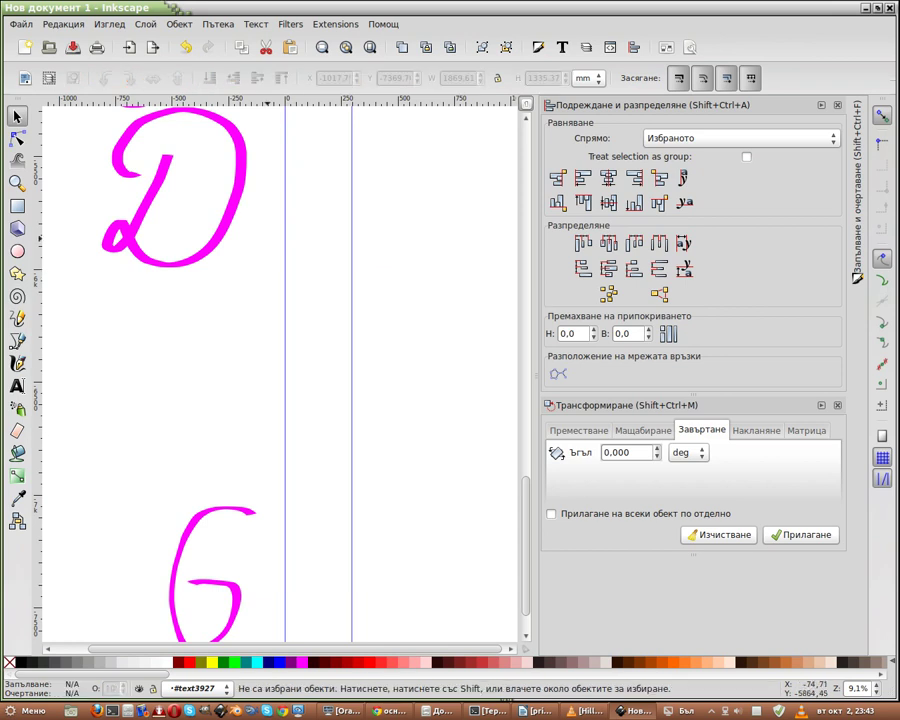
{"action": "left_click", "coordinate": [222, 244]}
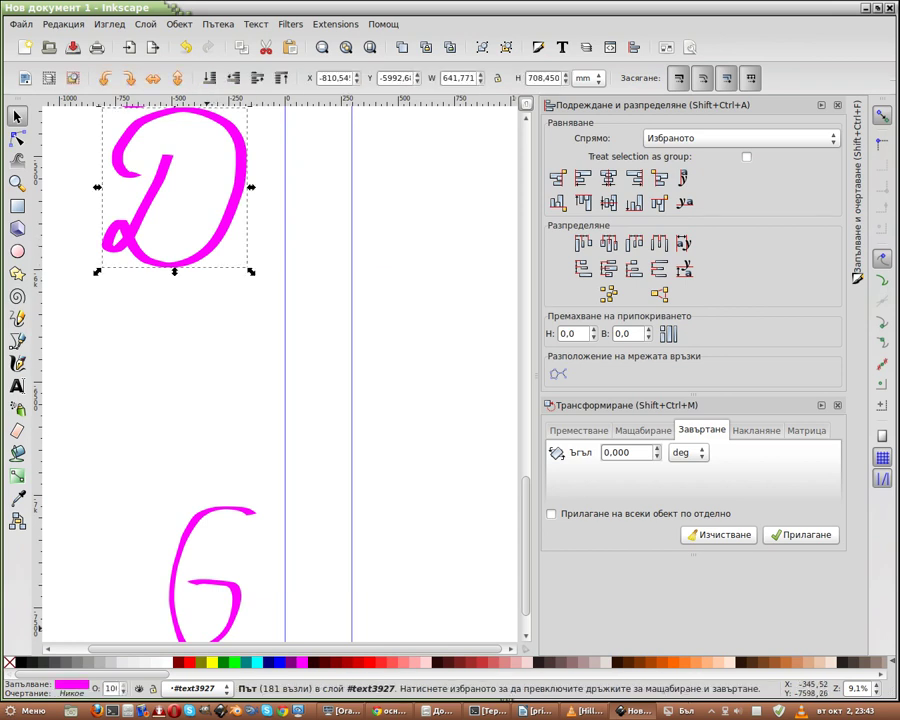
{"action": "key", "text": "shift"}
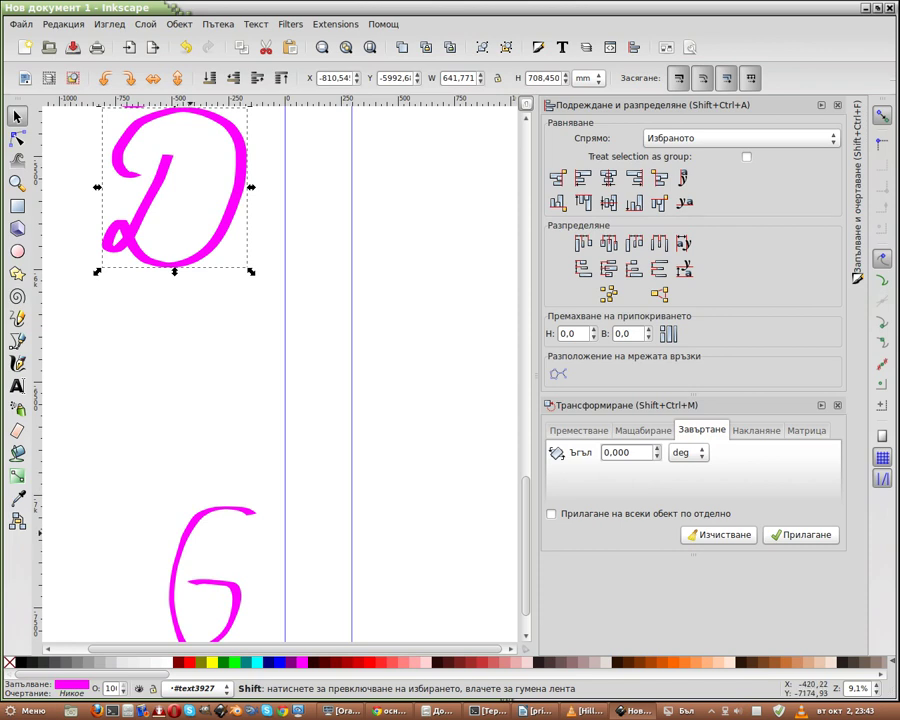
{"action": "left_click", "coordinate": [192, 528], "text": "shift"}
{"action": "key", "text": "Delete"}
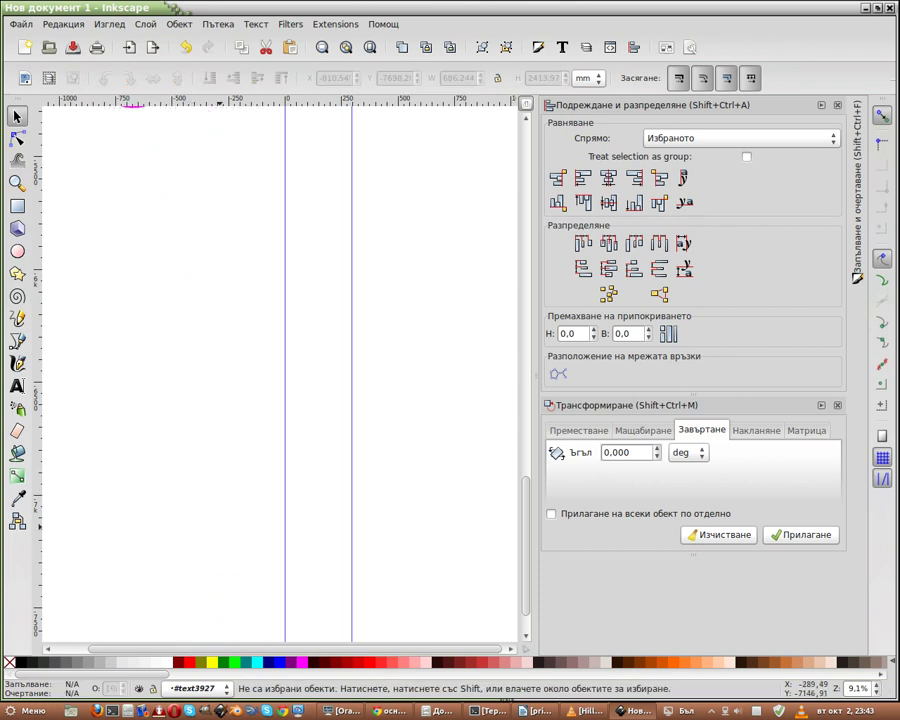
Step: Delete the remaining three magenta letter shapes, a vertical guide getting placed along the way
{"action": "scroll", "coordinate": [280, 370], "scroll_direction": "up", "scroll_amount": 5}
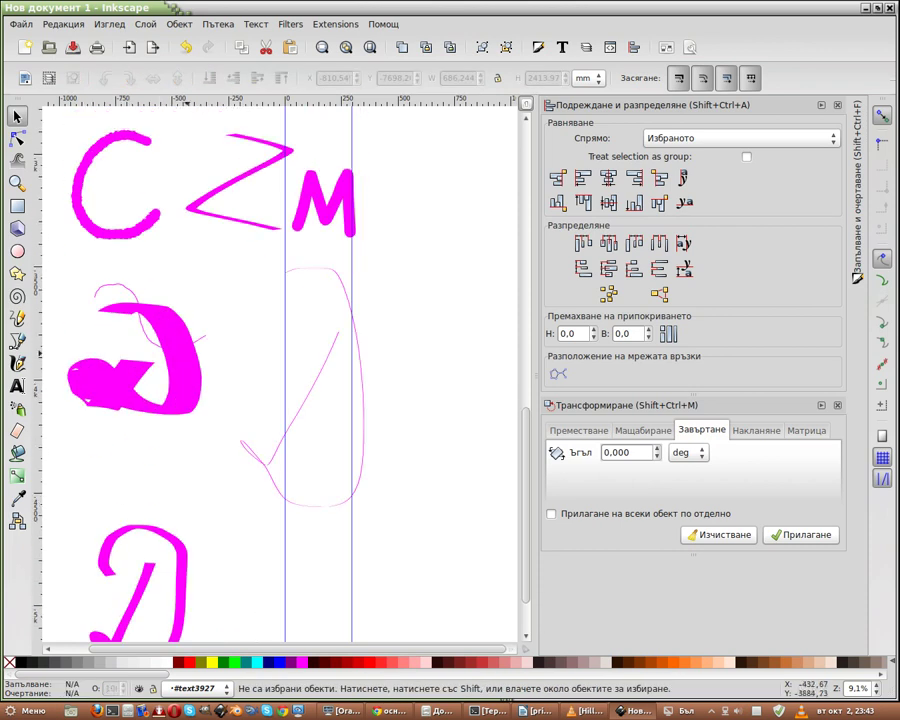
{"action": "left_click_drag", "start_coordinate": [60, 120], "coordinate": [435, 523]}
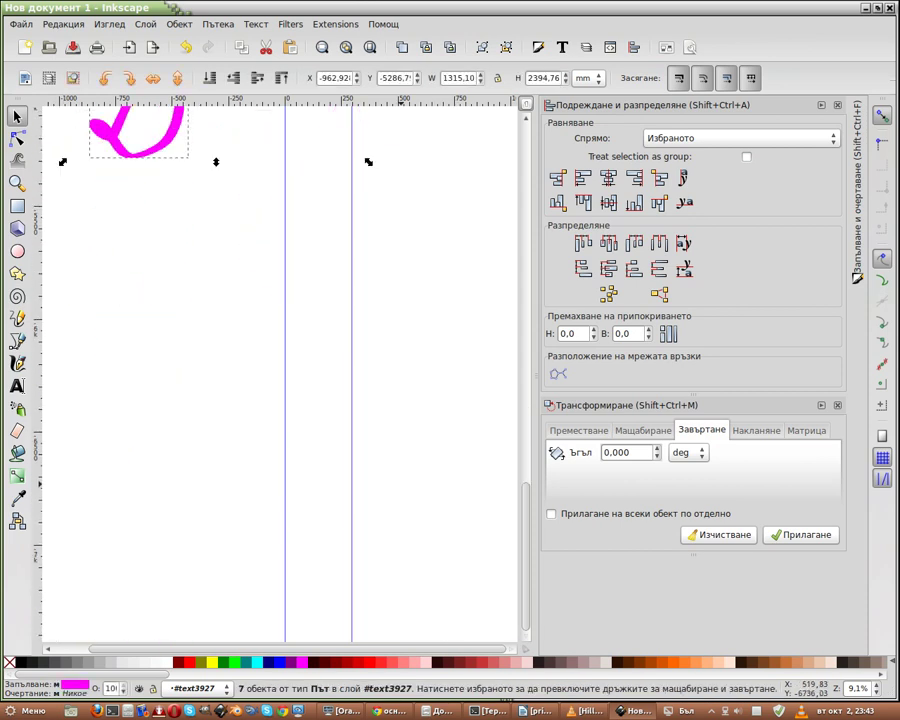
{"action": "key", "text": "Delete"}
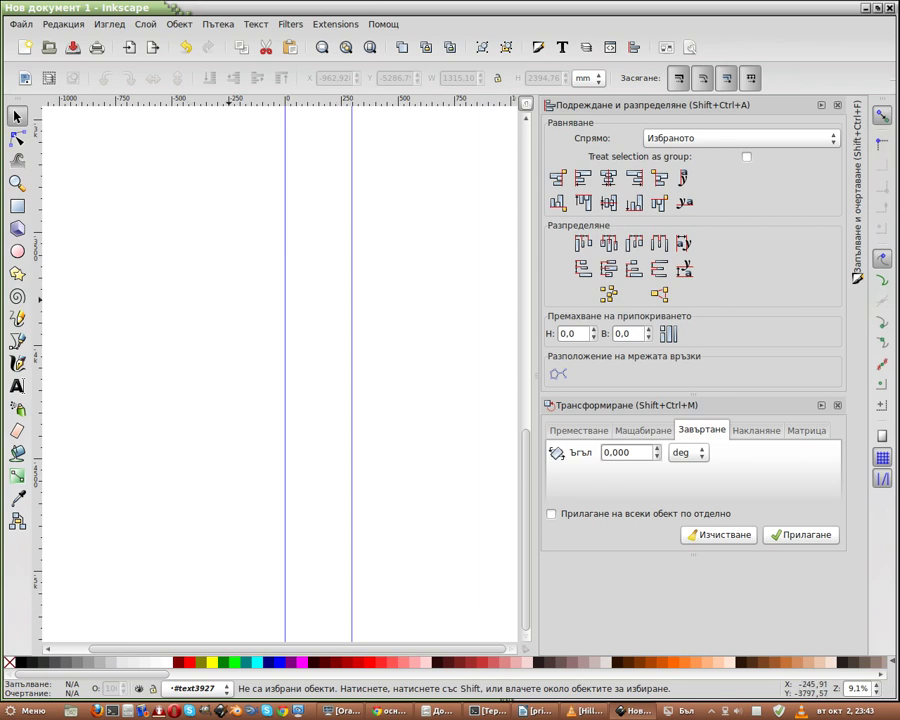
{"action": "key", "text": "ctrl+z"}
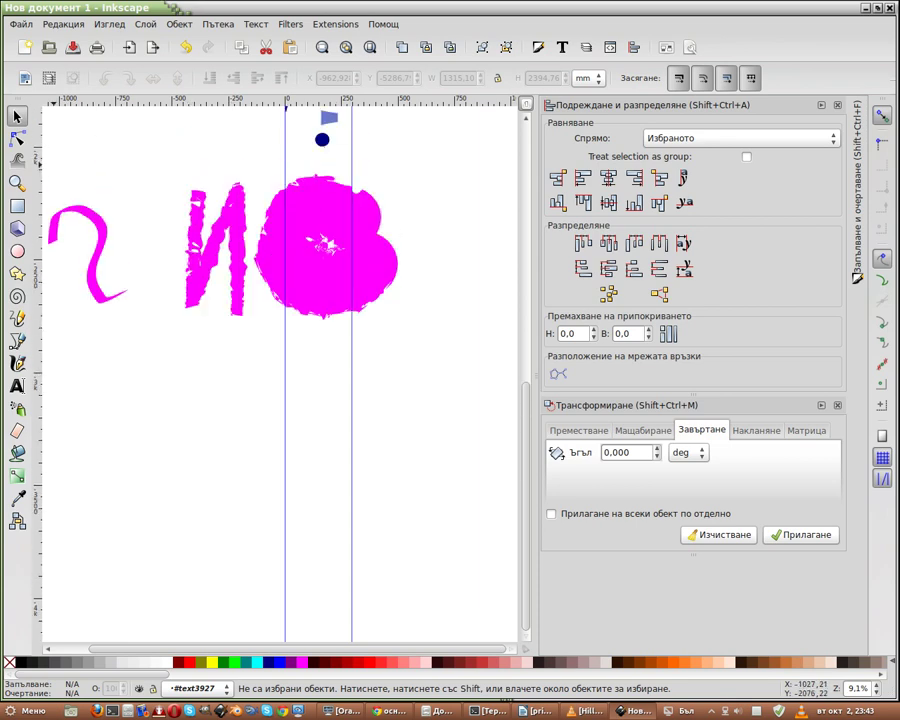
{"action": "left_click_drag", "start_coordinate": [38, 241], "coordinate": [127, 241]}
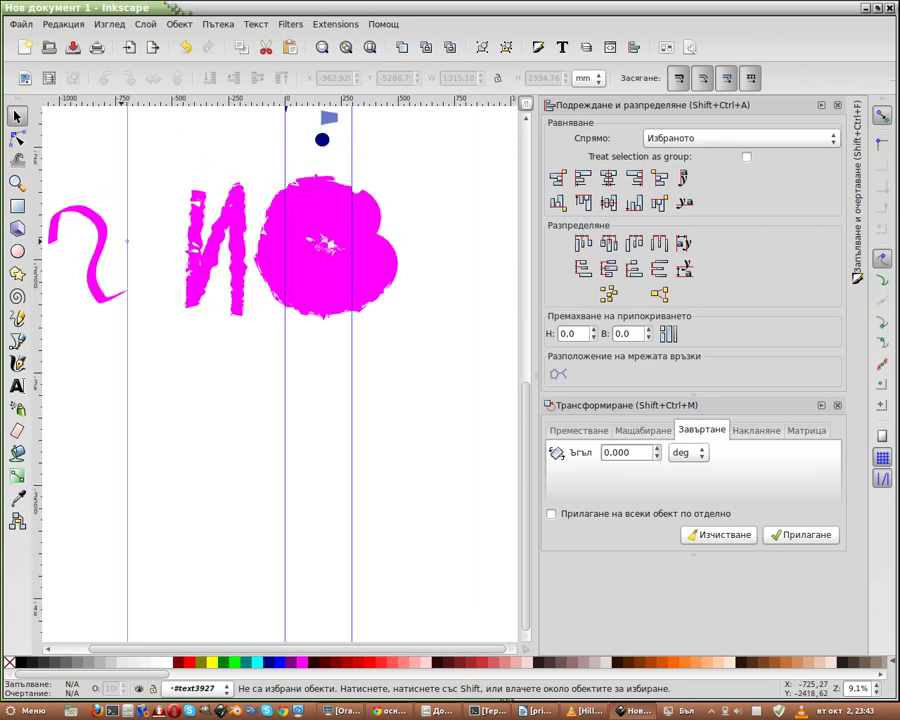
{"action": "left_click_drag", "start_coordinate": [46, 168], "coordinate": [465, 355]}
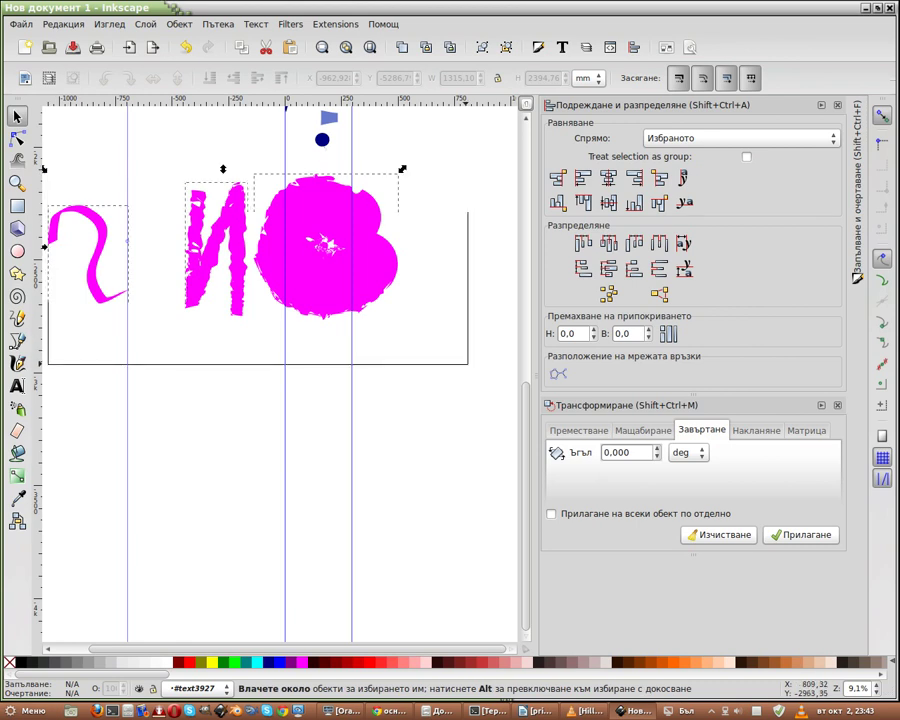
{"action": "key", "text": "Delete"}
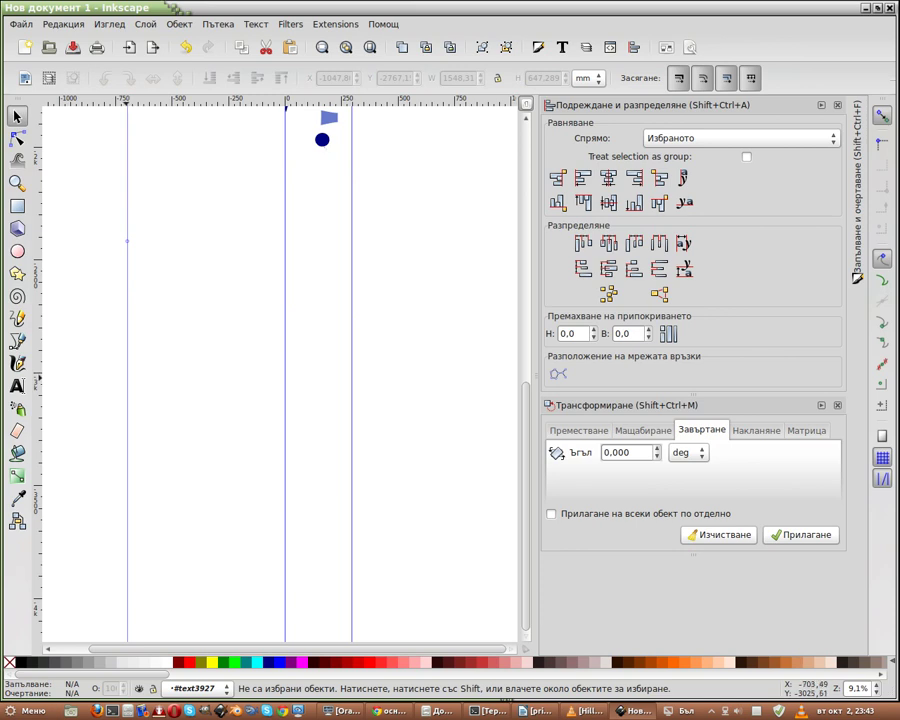
Step: Remove the stray vertical guide through its Guideline dialog
{"action": "double_click", "coordinate": [127, 240]}
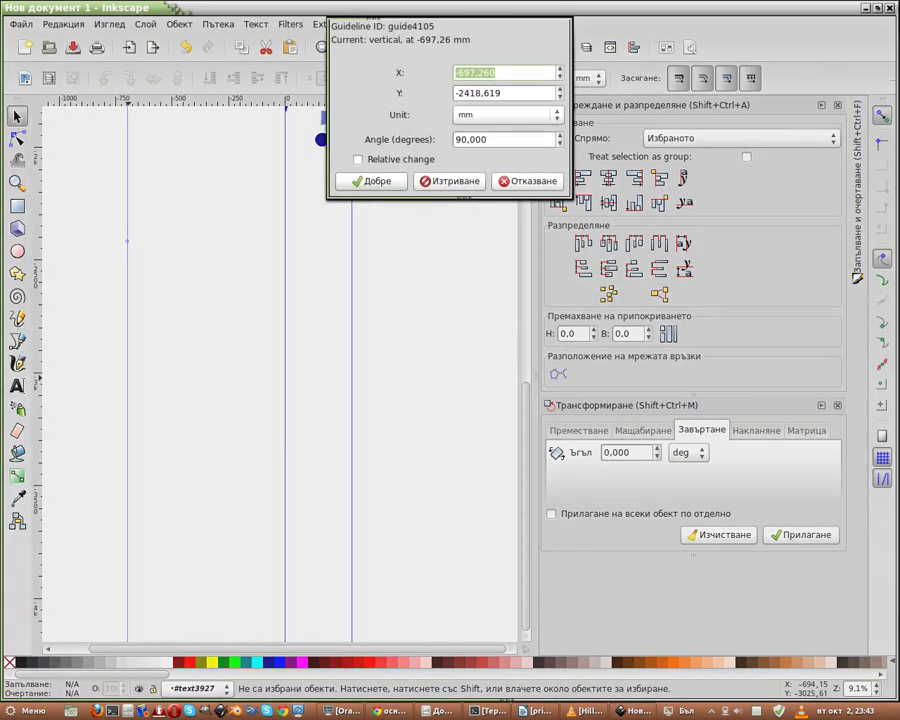
{"action": "left_click", "coordinate": [451, 181]}
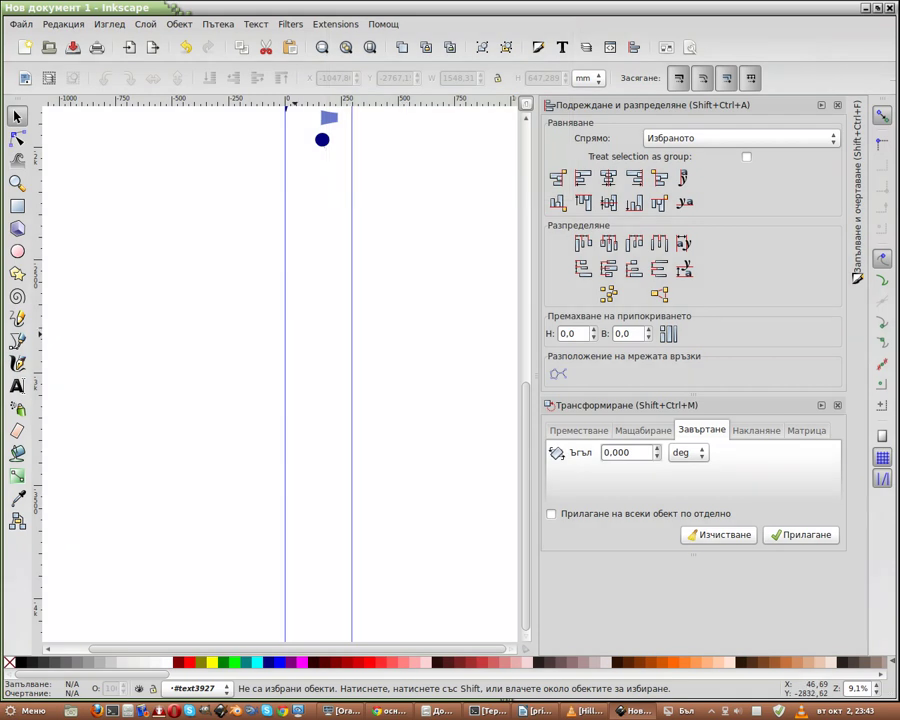
{"action": "scroll", "coordinate": [280, 370], "scroll_direction": "up", "scroll_amount": 4}
{"action": "scroll", "coordinate": [280, 370], "scroll_direction": "up", "scroll_amount": 6}
{"action": "scroll", "coordinate": [280, 370], "scroll_direction": "up", "scroll_amount": 5}
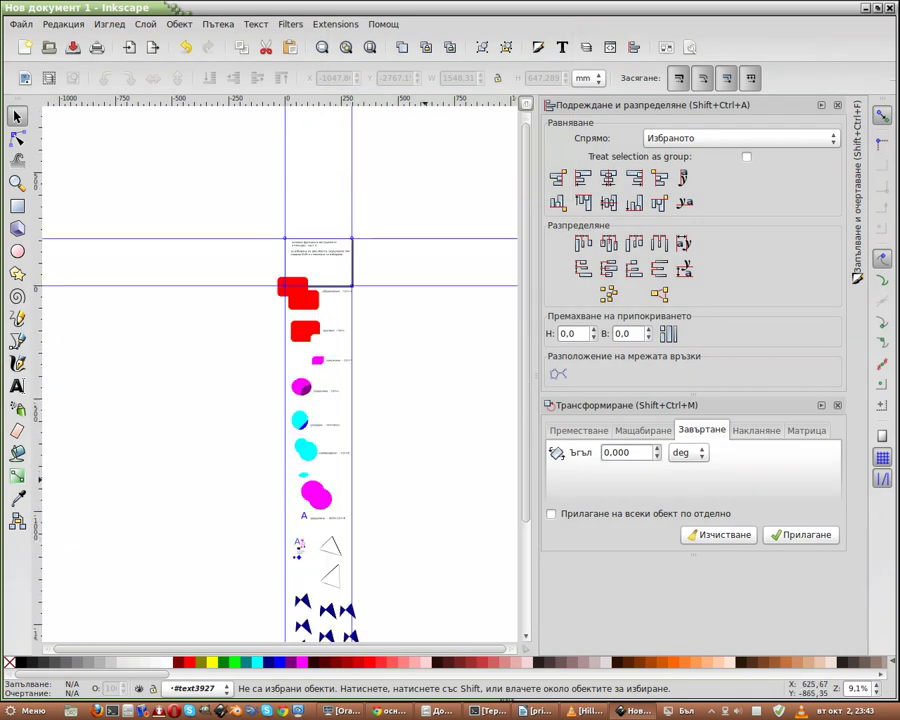
{"action": "scroll", "coordinate": [425, 473], "scroll_direction": "up", "scroll_amount": 5}
{"action": "scroll", "coordinate": [300, 473], "scroll_direction": "down", "scroll_amount": 3}
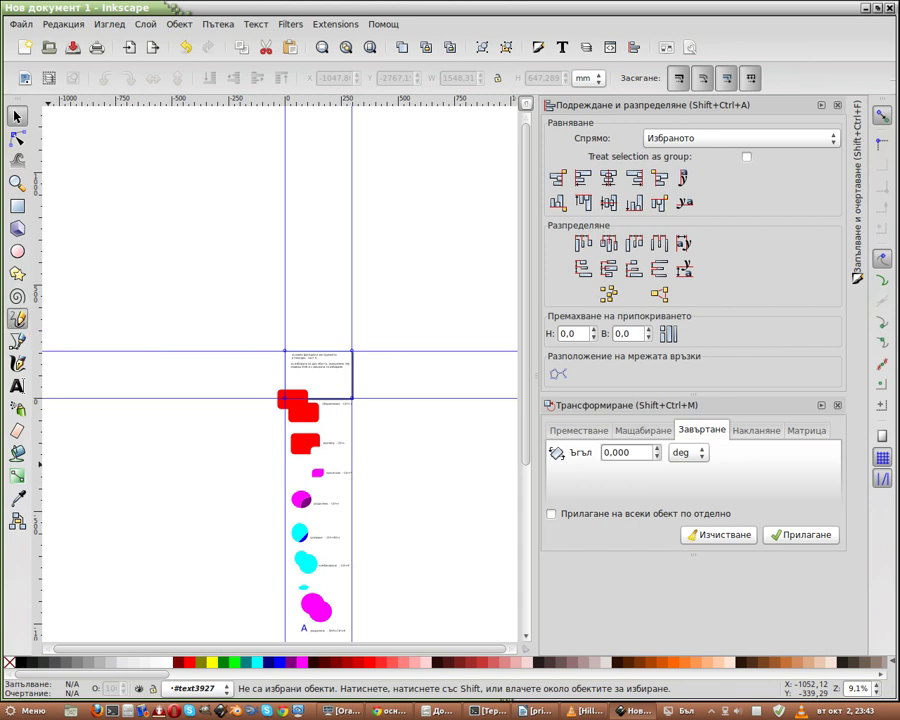
Step: Draw two freehand pencil curves at the lower left, switching to Spiro mode
{"action": "left_click", "coordinate": [17, 318]}
{"action": "left_click_drag", "start_coordinate": [72, 514], "coordinate": [166, 580]}
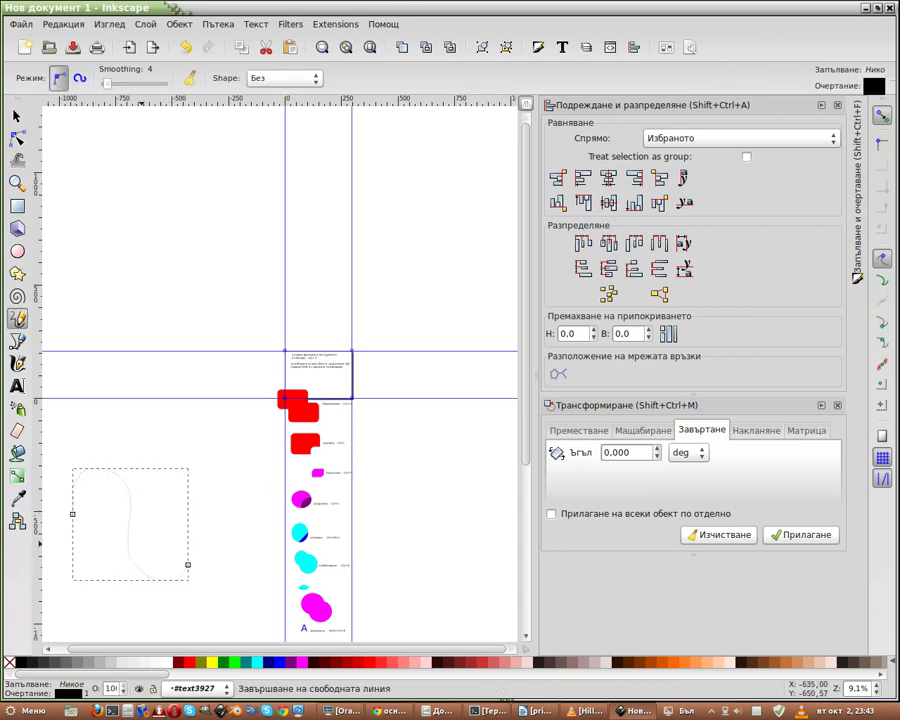
{"action": "scroll", "coordinate": [186, 567], "scroll_direction": "down", "scroll_amount": 2}
{"action": "left_click", "coordinate": [80, 77]}
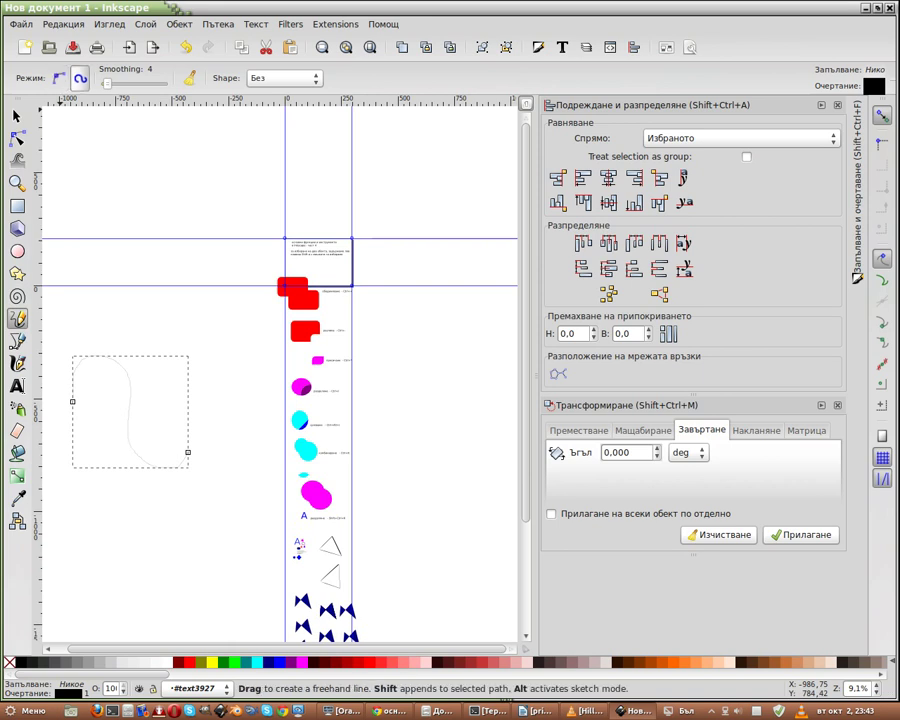
{"action": "scroll", "coordinate": [280, 400], "scroll_direction": "down", "scroll_amount": 2}
{"action": "left_click_drag", "start_coordinate": [99, 513], "coordinate": [174, 570]}
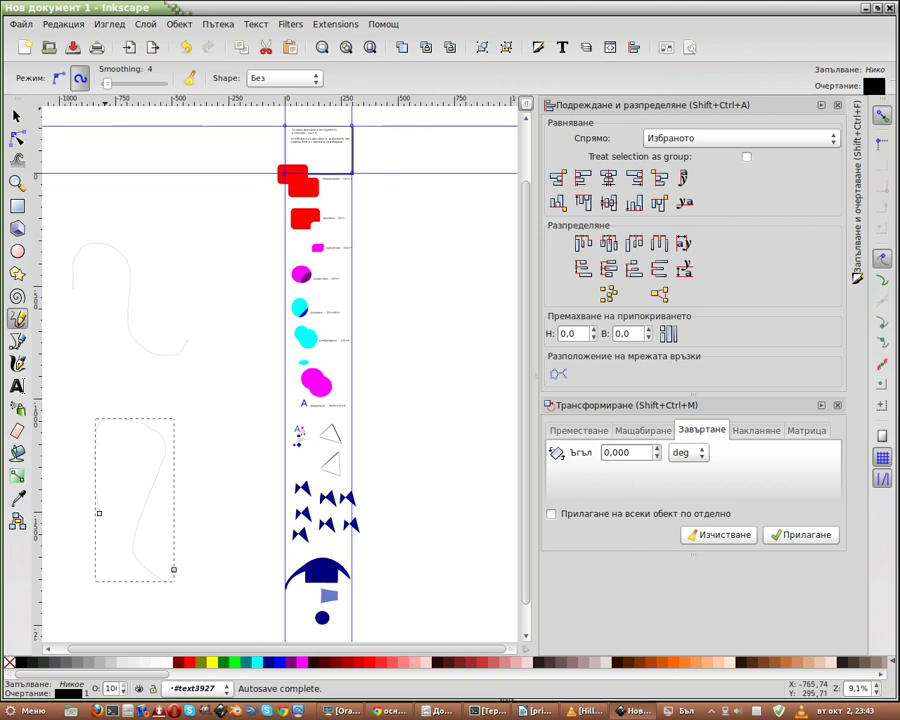
Step: With shape Triangle in and smoothing raised to 53, draw curves right and left of the column
{"action": "left_click", "coordinate": [284, 77]}
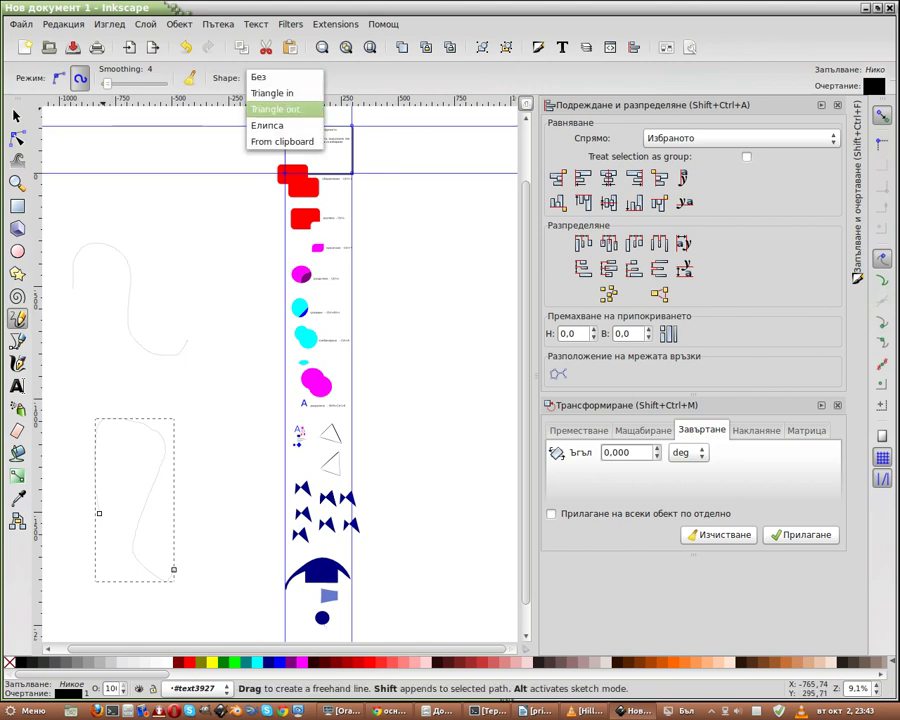
{"action": "left_click", "coordinate": [268, 91]}
{"action": "left_click_drag", "start_coordinate": [412, 315], "coordinate": [440, 422]}
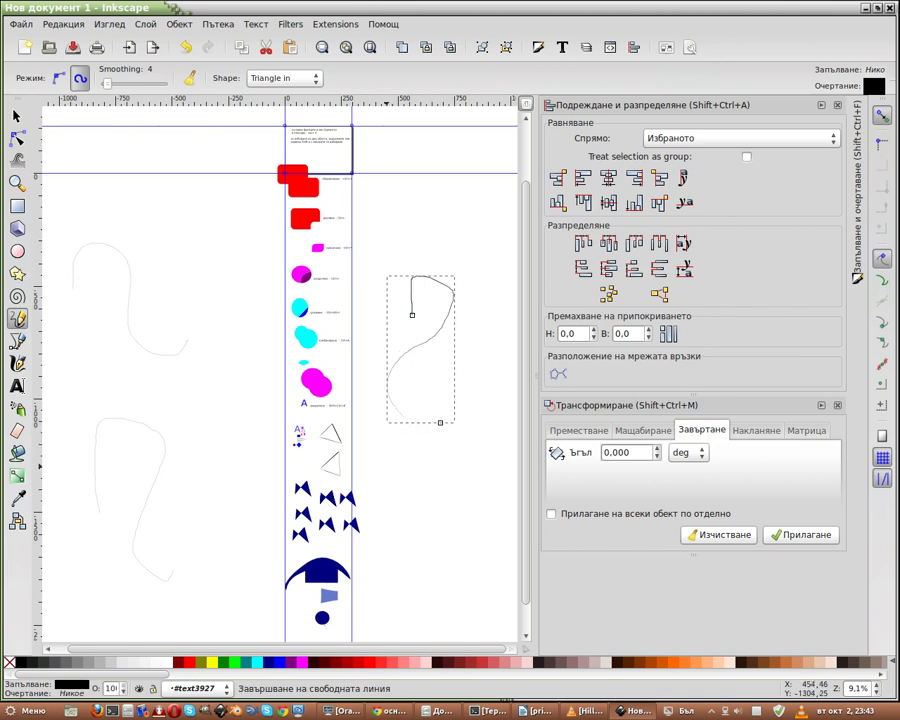
{"action": "scroll", "coordinate": [440, 422], "scroll_direction": "up", "scroll_amount": 3}
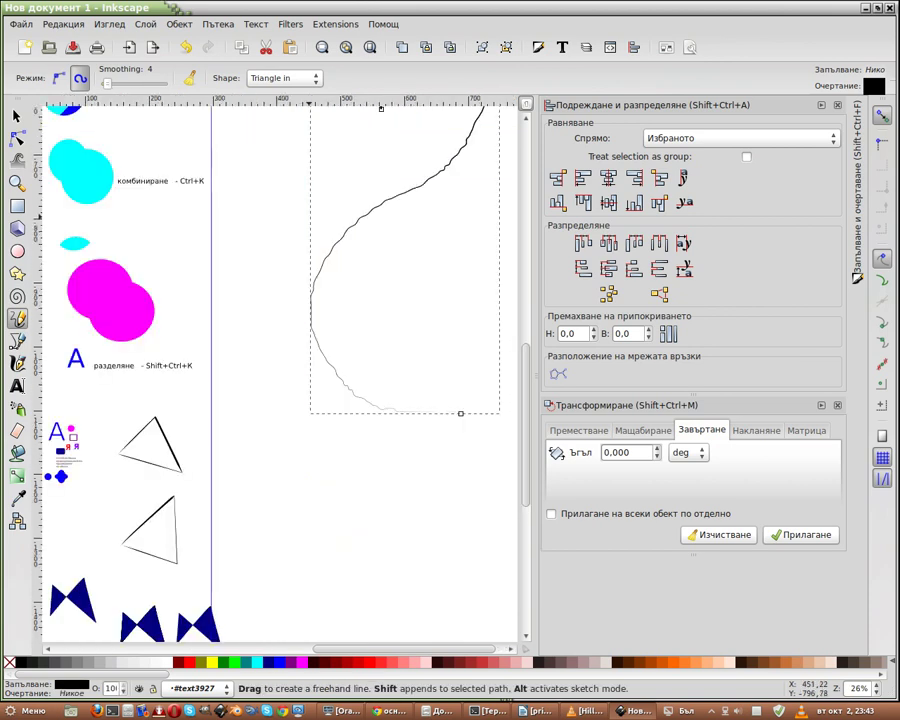
{"action": "scroll", "coordinate": [440, 422], "scroll_direction": "down", "scroll_amount": 3}
{"action": "scroll", "coordinate": [440, 422], "scroll_direction": "down", "scroll_amount": 3}
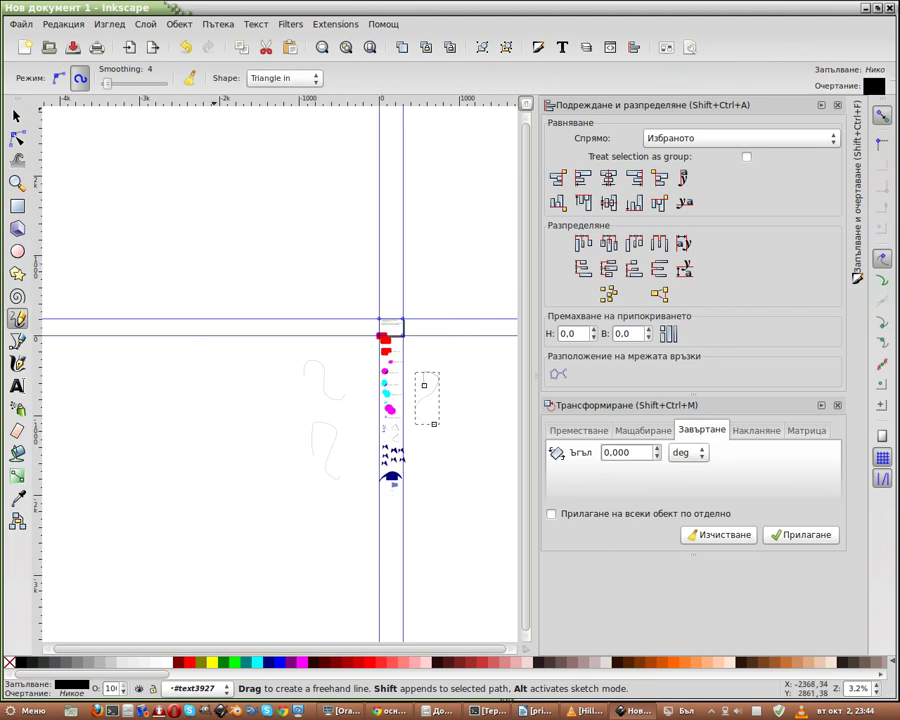
{"action": "left_click_drag", "start_coordinate": [106, 83], "coordinate": [135, 83]}
{"action": "left_click_drag", "start_coordinate": [115, 376], "coordinate": [209, 500]}
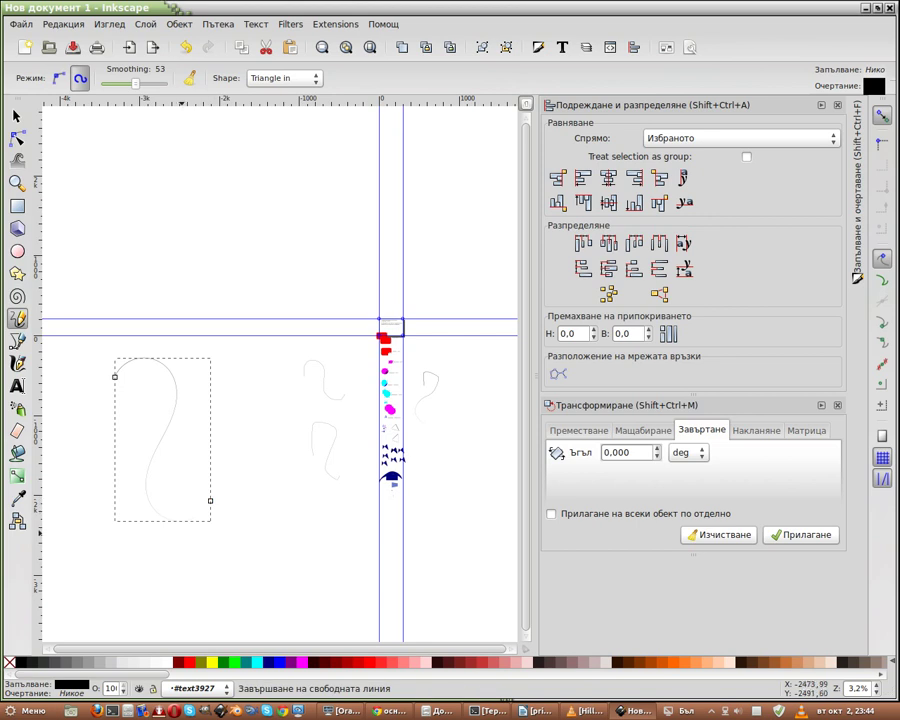
{"action": "scroll", "coordinate": [280, 380], "scroll_direction": "down", "scroll_amount": 3}
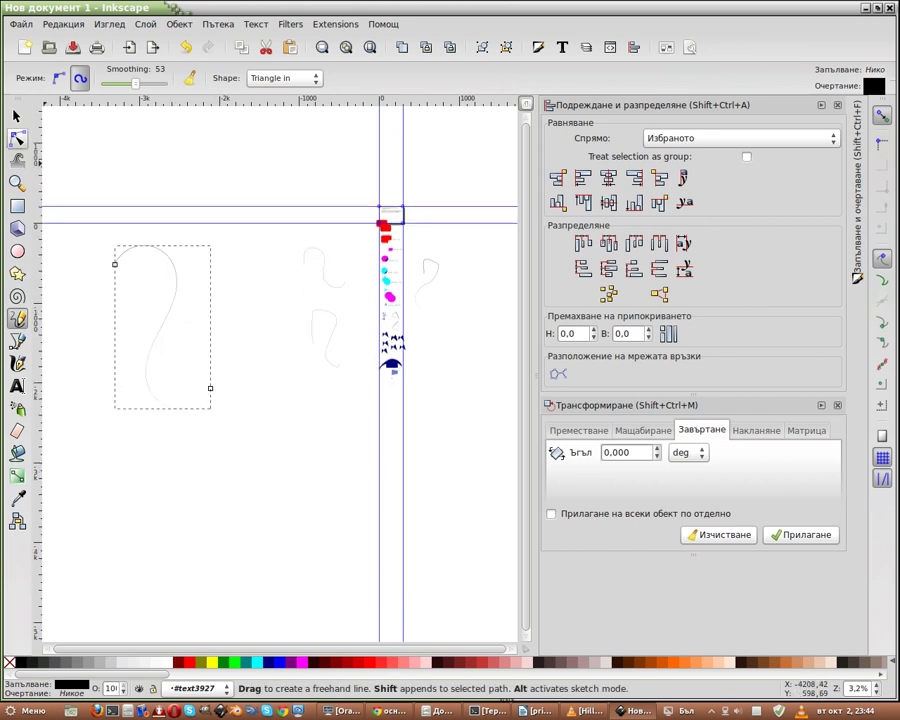
Step: With the Node tool, move the S-curve's bottom node up near its top and lengthen its handle
{"action": "left_click", "coordinate": [17, 138]}
{"action": "mouse_move", "coordinate": [210, 388]}
{"action": "left_mouse_down"}
{"action": "mouse_move", "coordinate": [201, 424]}
{"action": "mouse_move", "coordinate": [179, 446]}
{"action": "left_mouse_up"}
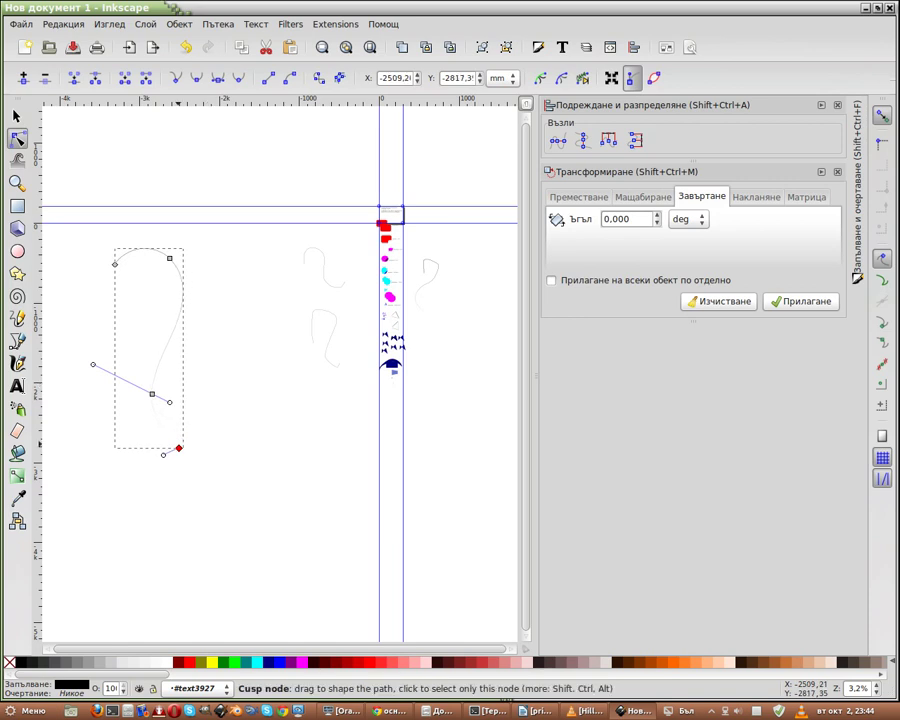
{"action": "scroll", "coordinate": [212, 431], "scroll_direction": "down", "scroll_amount": 2}
{"action": "scroll", "coordinate": [232, 397], "scroll_direction": "down", "scroll_amount": 1}
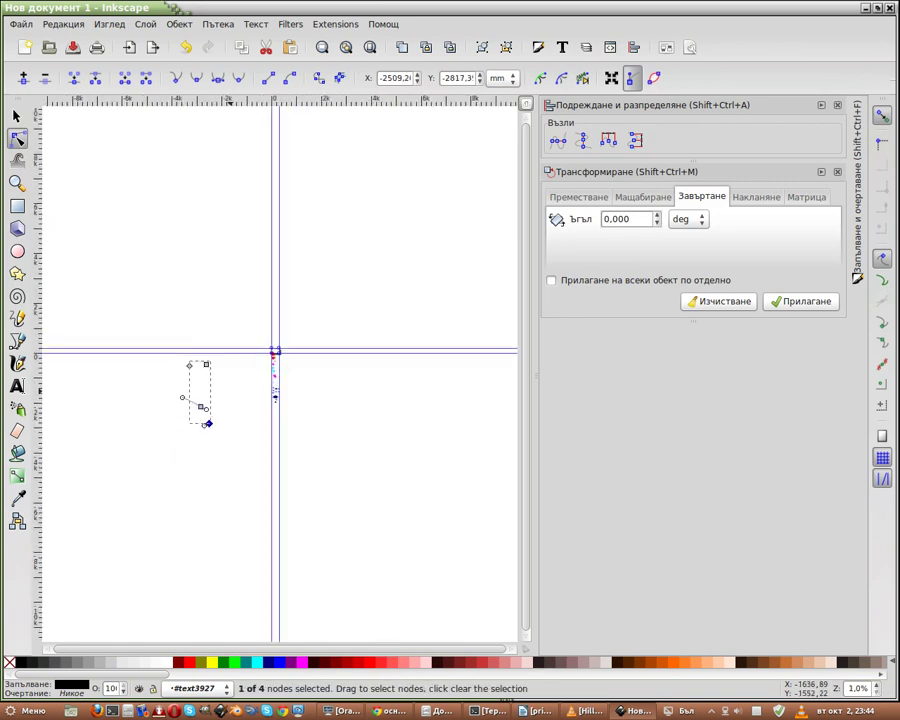
{"action": "scroll", "coordinate": [234, 371], "scroll_direction": "up", "scroll_amount": 3}
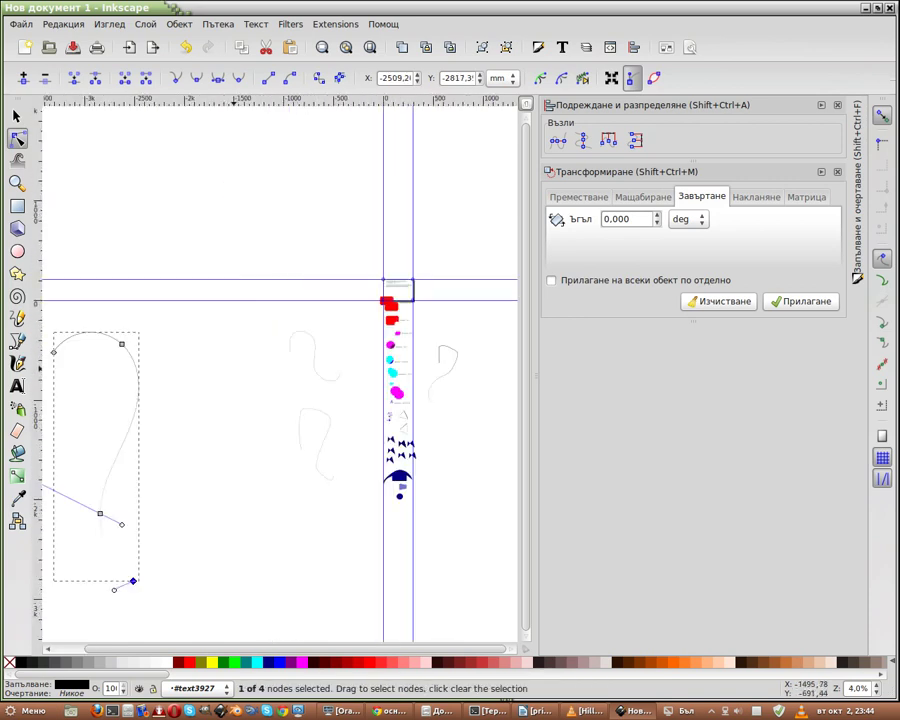
{"action": "scroll", "coordinate": [230, 380], "scroll_direction": "up", "scroll_amount": 5}
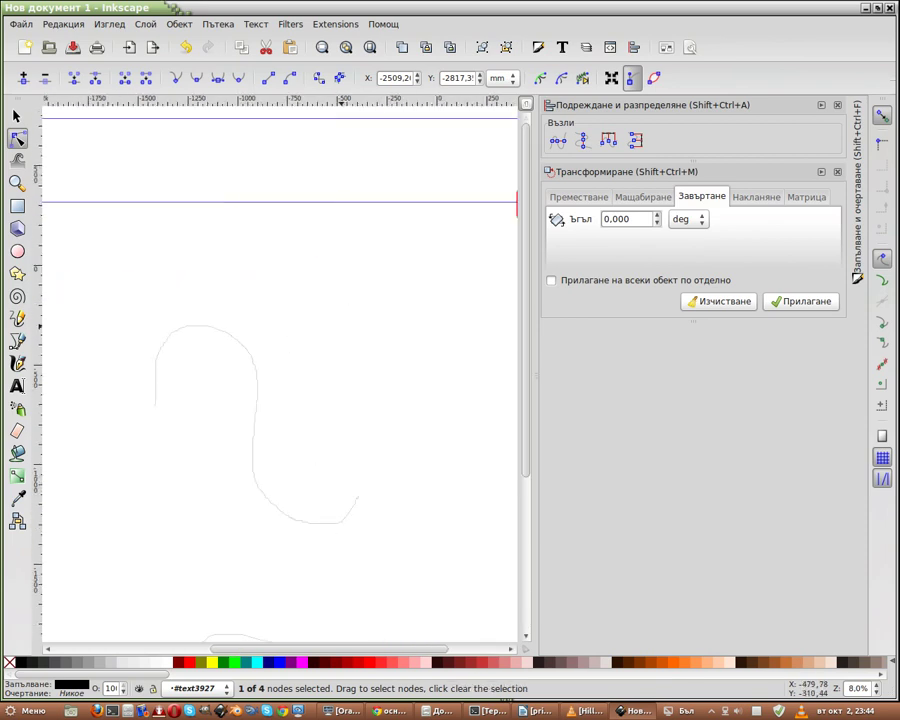
{"action": "scroll", "coordinate": [230, 380], "scroll_direction": "down", "scroll_amount": 5}
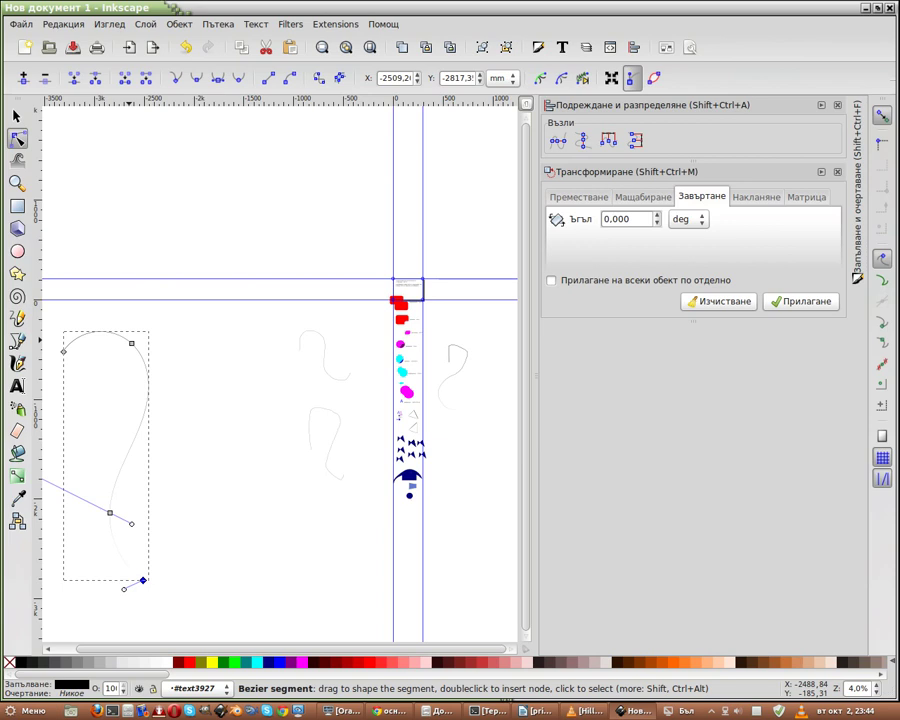
{"action": "mouse_move", "coordinate": [143, 580]}
{"action": "left_mouse_down"}
{"action": "mouse_move", "coordinate": [124, 348]}
{"action": "mouse_move", "coordinate": [86, 284]}
{"action": "mouse_move", "coordinate": [73, 299]}
{"action": "left_mouse_up"}
{"action": "left_click_drag", "start_coordinate": [64, 349], "coordinate": [120, 362]}
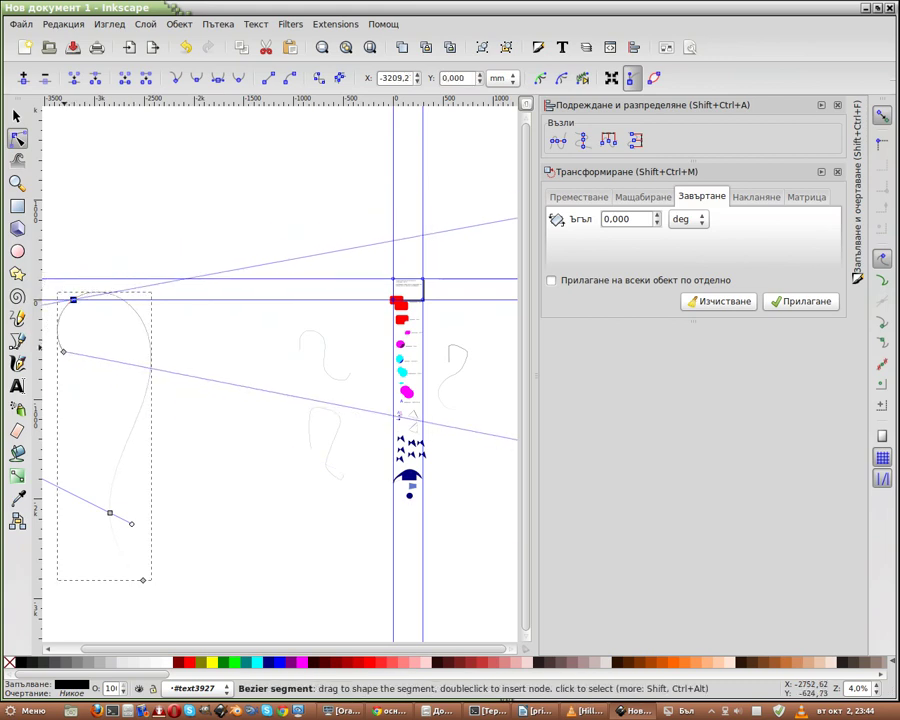
{"action": "scroll", "coordinate": [132, 364], "scroll_direction": "down", "scroll_amount": 3}
Step: Rubber-band select and delete the two small paths left of the guide
{"action": "key", "text": "s"}
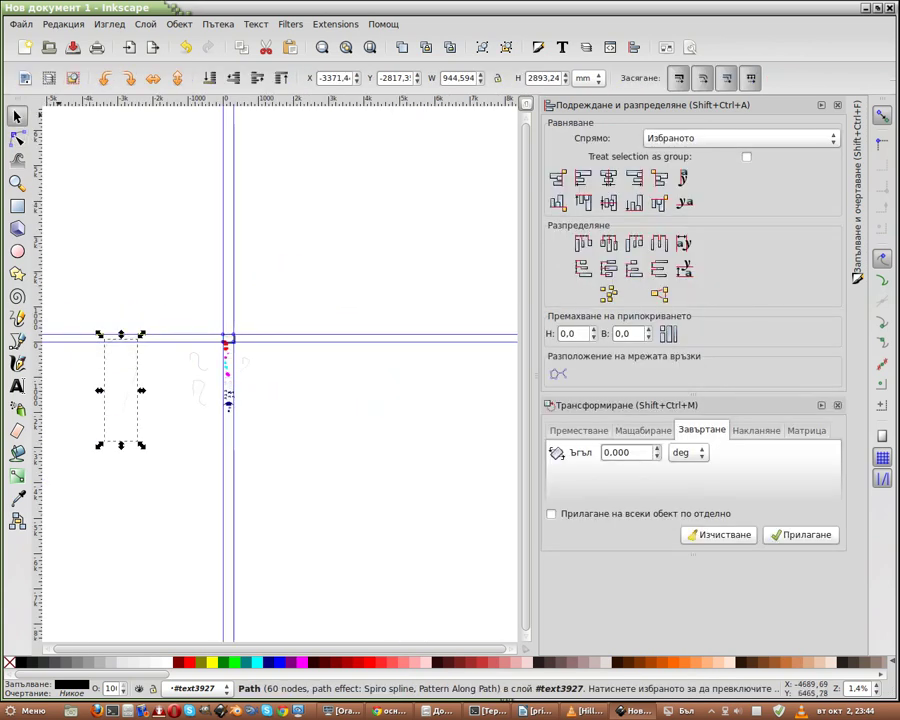
{"action": "key", "text": "Escape"}
{"action": "left_click_drag", "start_coordinate": [164, 346], "coordinate": [220, 412]}
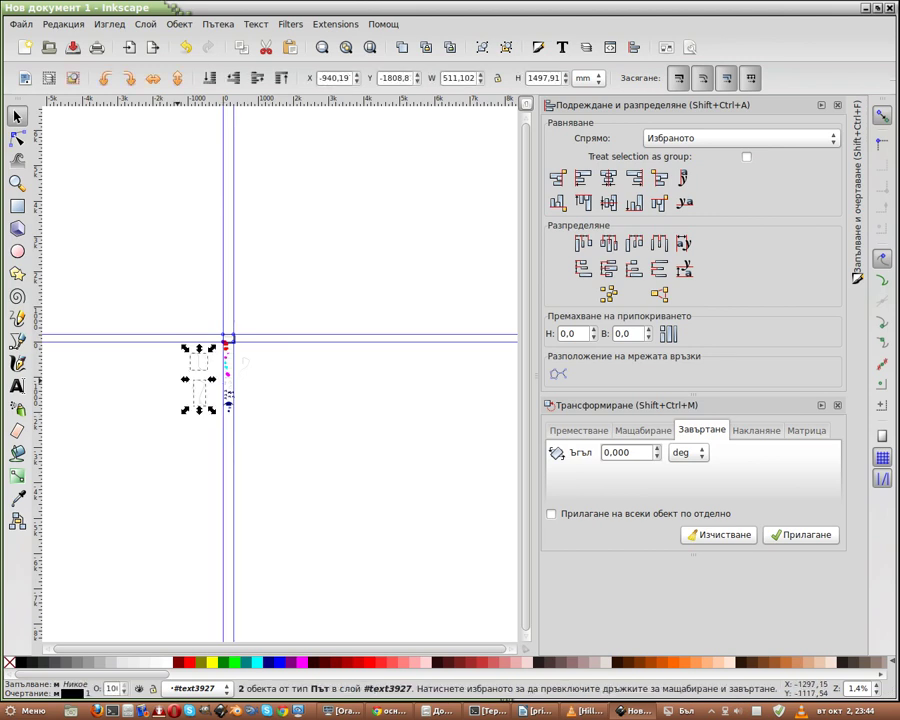
{"action": "key", "text": "Delete"}
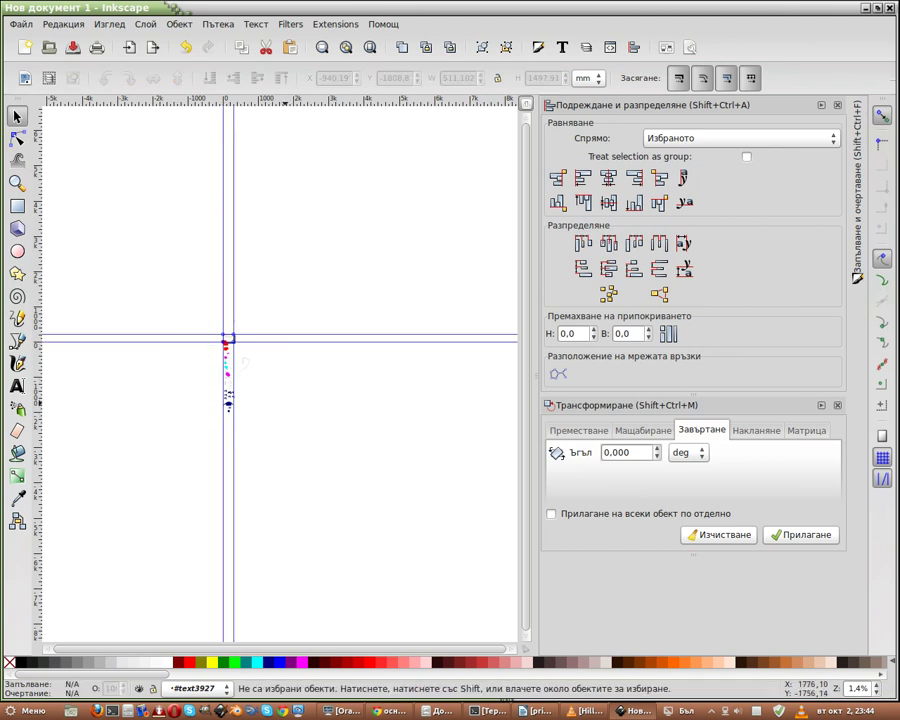
Step: Check the spiro curve by selecting and deselecting it, then browse the Edit menu
{"action": "scroll", "coordinate": [279, 381], "scroll_direction": "up", "scroll_amount": 2}
{"action": "scroll", "coordinate": [279, 381], "scroll_direction": "up", "scroll_amount": 1}
{"action": "scroll", "coordinate": [279, 381], "scroll_direction": "up", "scroll_amount": 1}
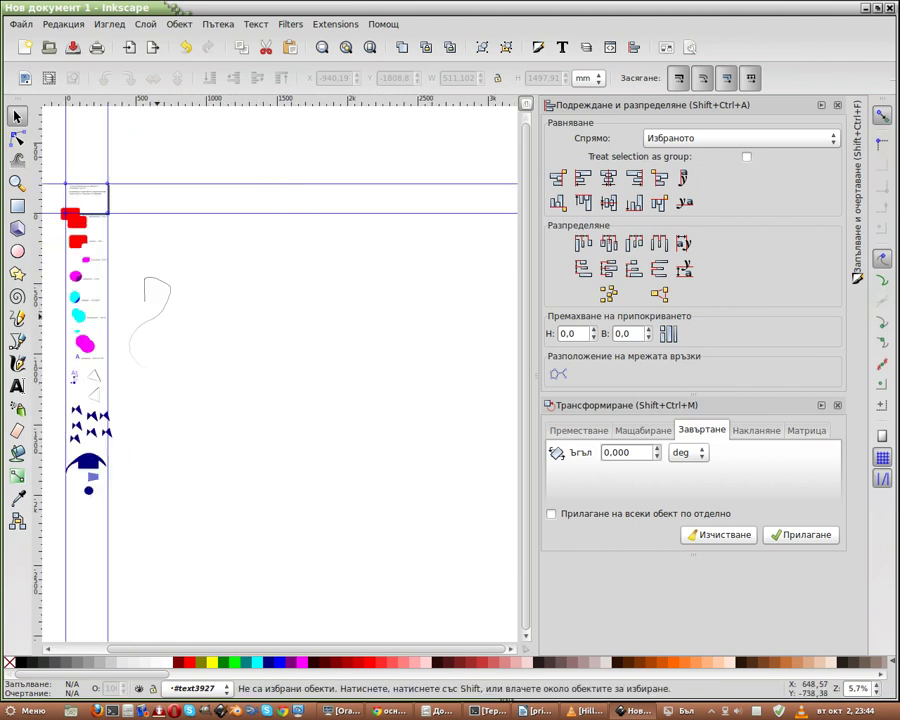
{"action": "left_click", "coordinate": [157, 320]}
{"action": "left_click", "coordinate": [114, 196]}
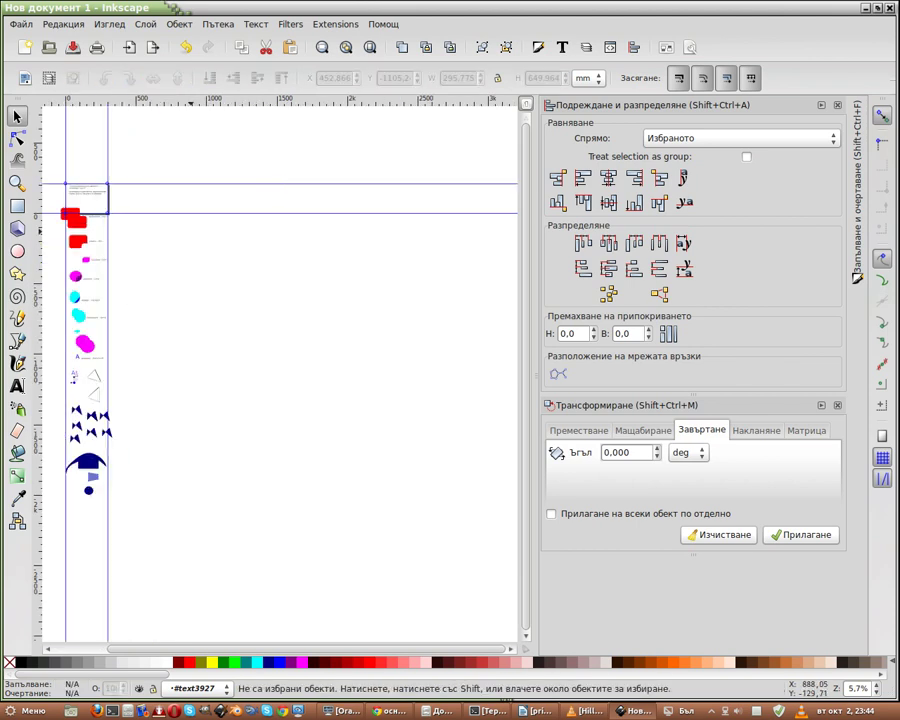
{"action": "scroll", "coordinate": [114, 196], "scroll_direction": "down", "scroll_amount": 2, "text": "ctrl"}
{"action": "scroll", "coordinate": [114, 196], "scroll_direction": "down", "scroll_amount": 3, "text": "ctrl"}
{"action": "scroll", "coordinate": [112, 197], "scroll_direction": "up", "scroll_amount": 2, "text": "ctrl"}
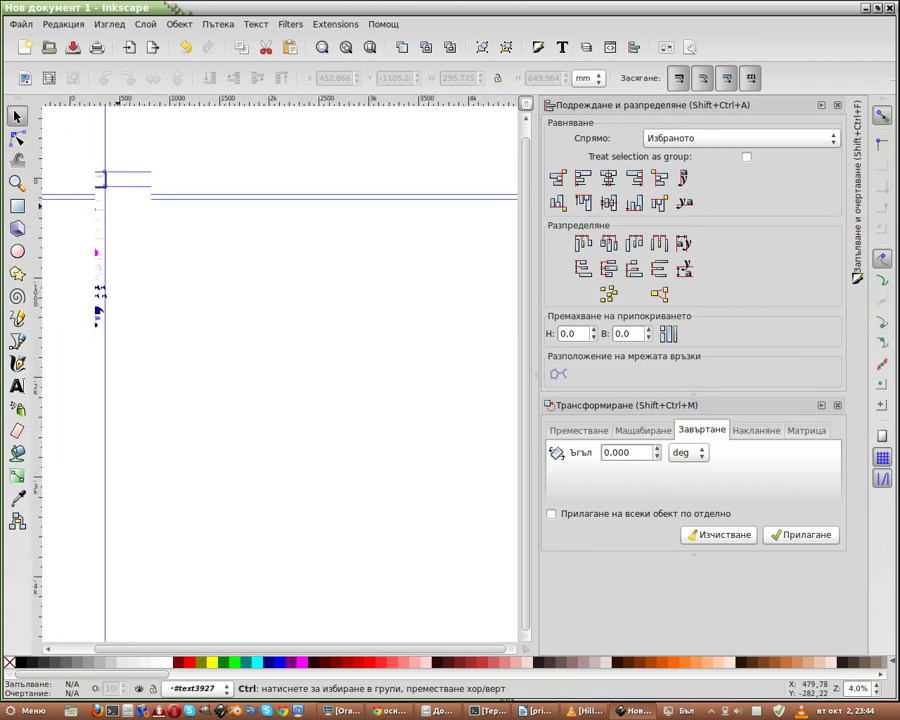
{"action": "scroll", "coordinate": [112, 197], "scroll_direction": "up", "scroll_amount": 2, "text": "ctrl"}
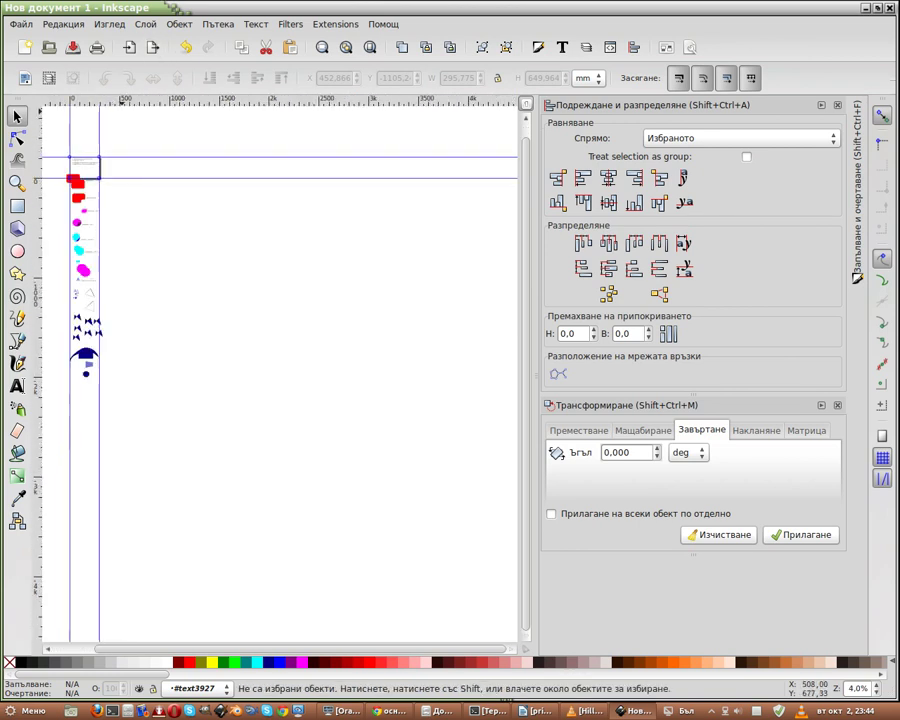
{"action": "left_click", "coordinate": [62, 23]}
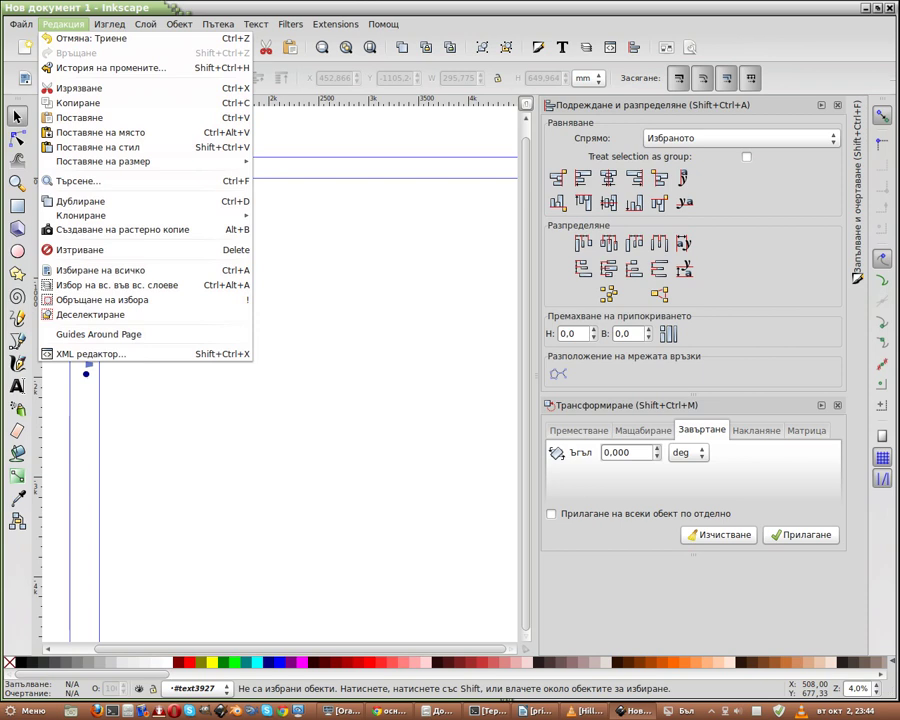
{"action": "left_click", "coordinate": [62, 23]}
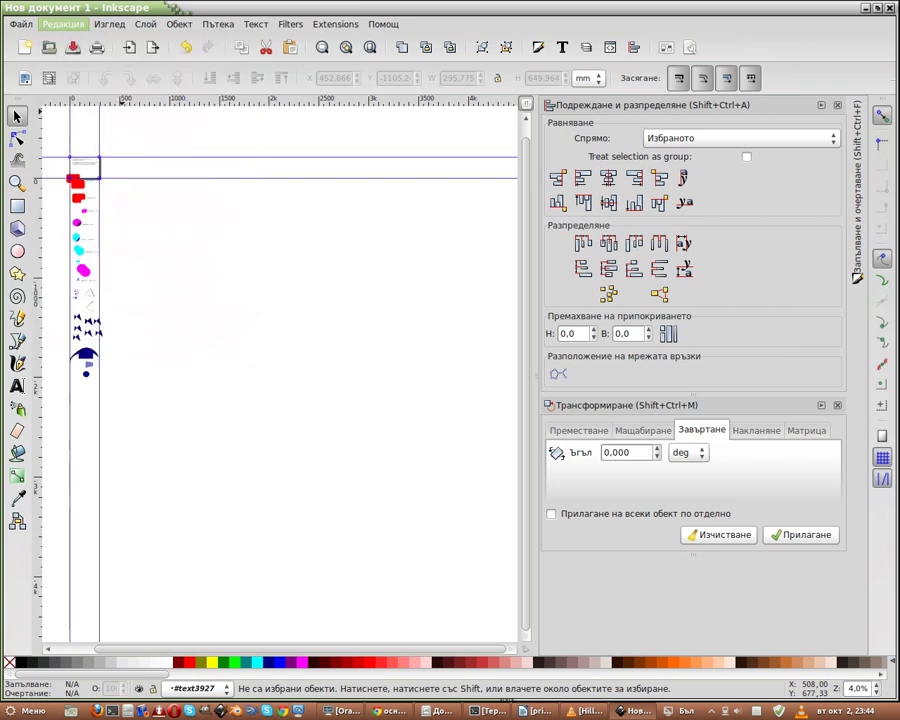
{"action": "left_click", "coordinate": [145, 23]}
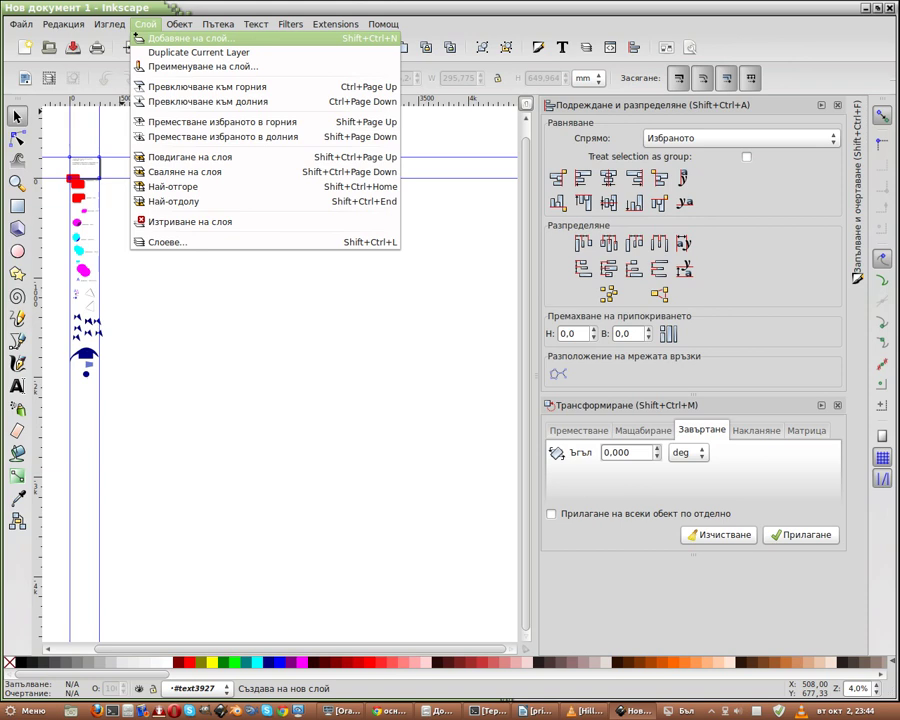
Step: Create layer 'Слой' via Add Layer with Position set to Below current
{"action": "left_click", "coordinate": [190, 38]}
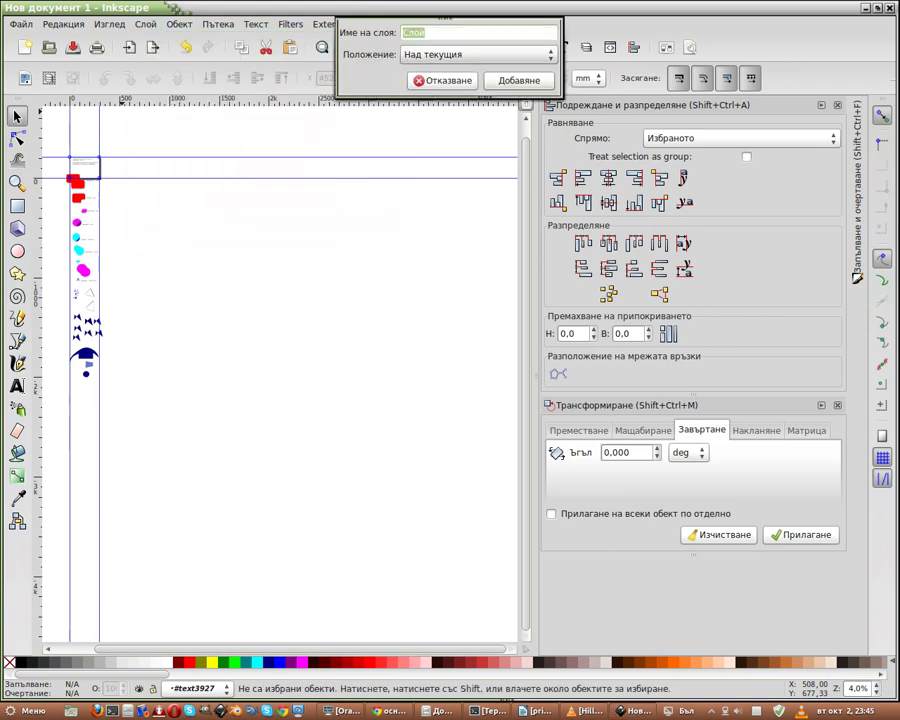
{"action": "key", "text": "Tab"}
{"action": "key", "text": "space"}
{"action": "key", "text": "Down"}
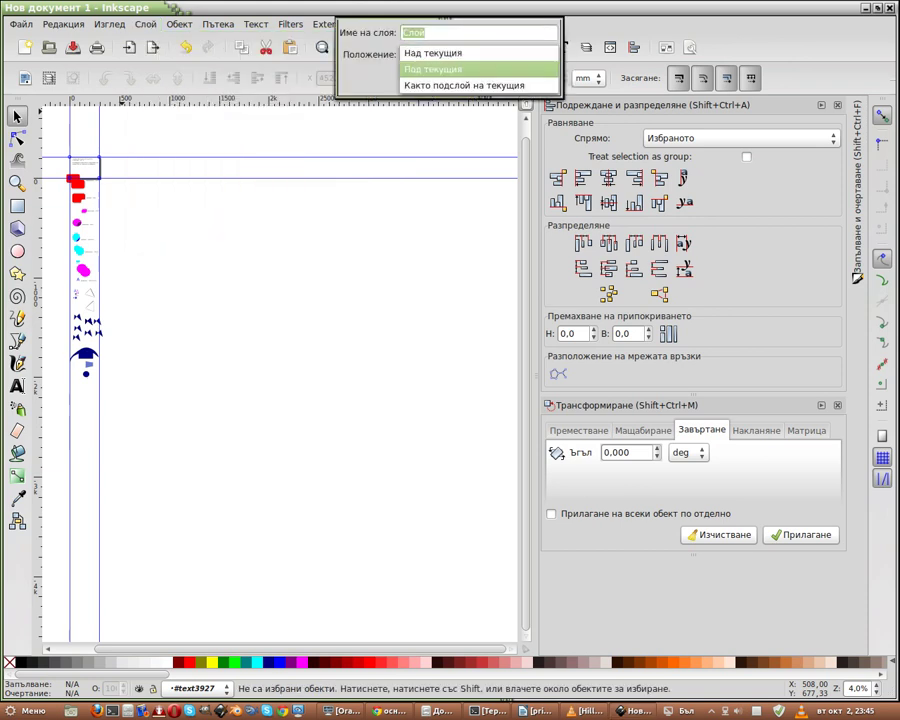
{"action": "key", "text": "Return"}
{"action": "key", "text": "Return"}
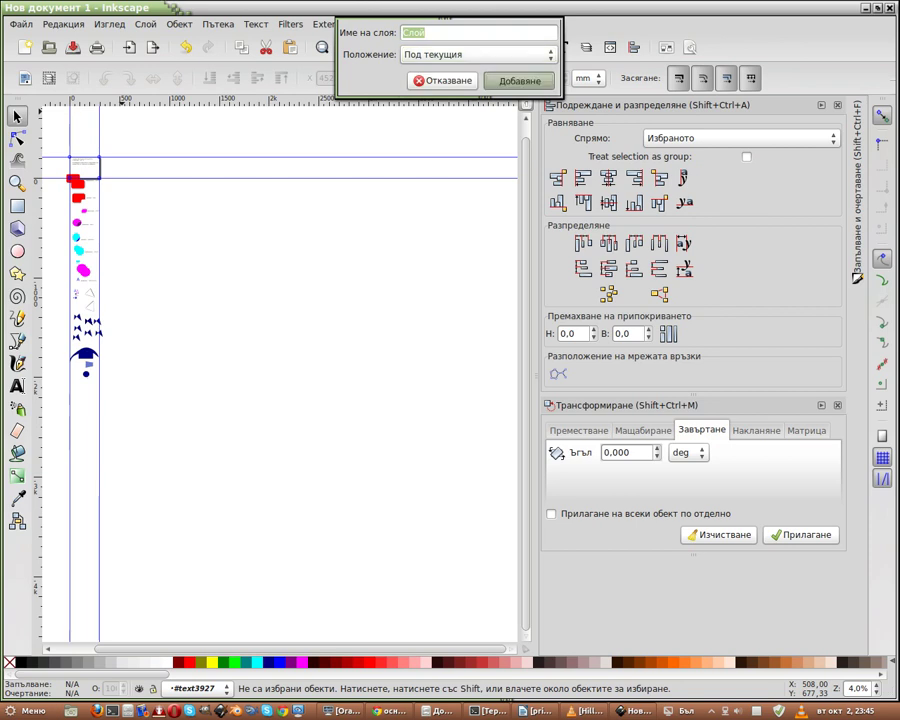
{"action": "left_click", "coordinate": [179, 24]}
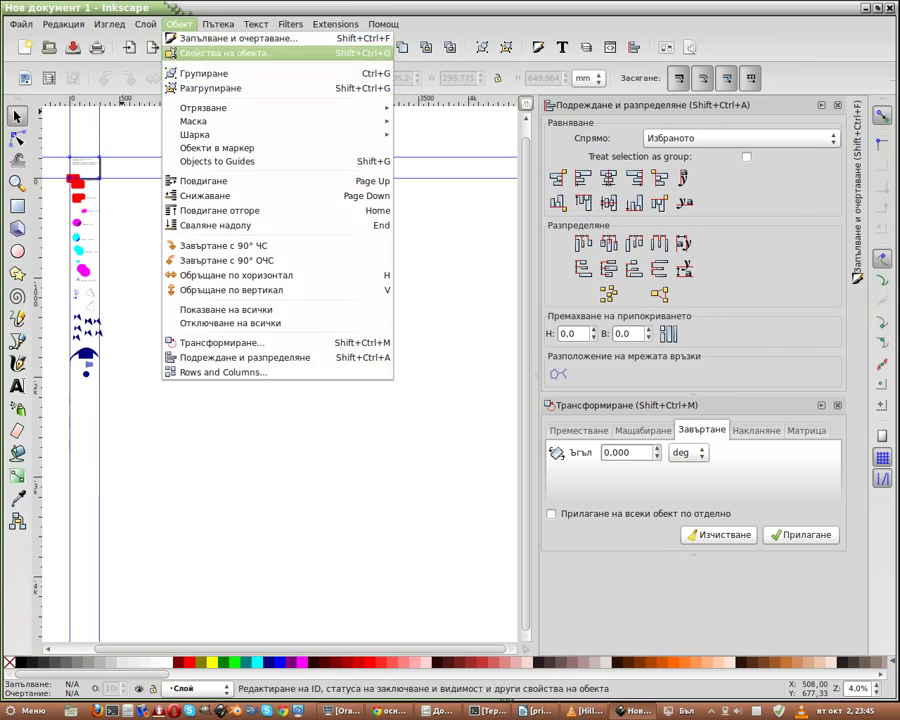
Step: Draw a magenta circle on Слой and tick Hide for it in Object Properties
{"action": "left_click", "coordinate": [230, 53]}
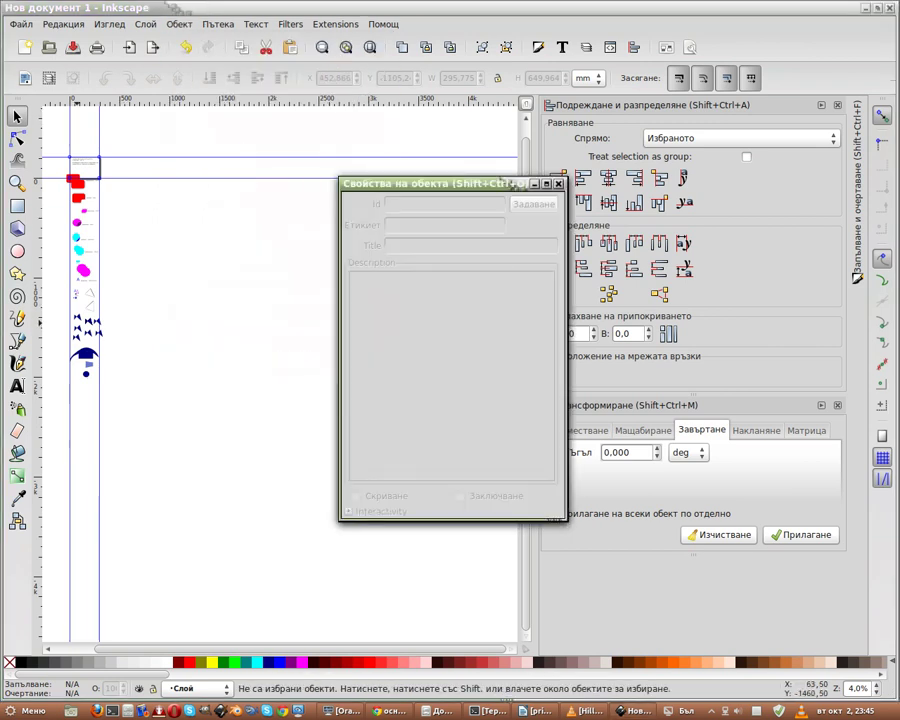
{"action": "left_click", "coordinate": [17, 251]}
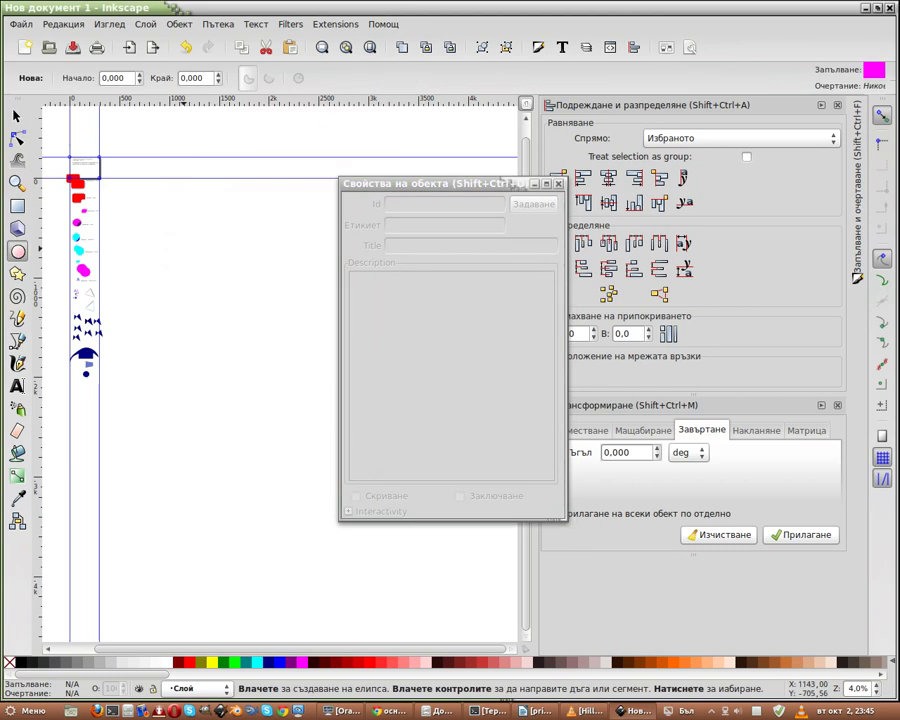
{"action": "left_click_drag", "start_coordinate": [183, 248], "coordinate": [265, 331]}
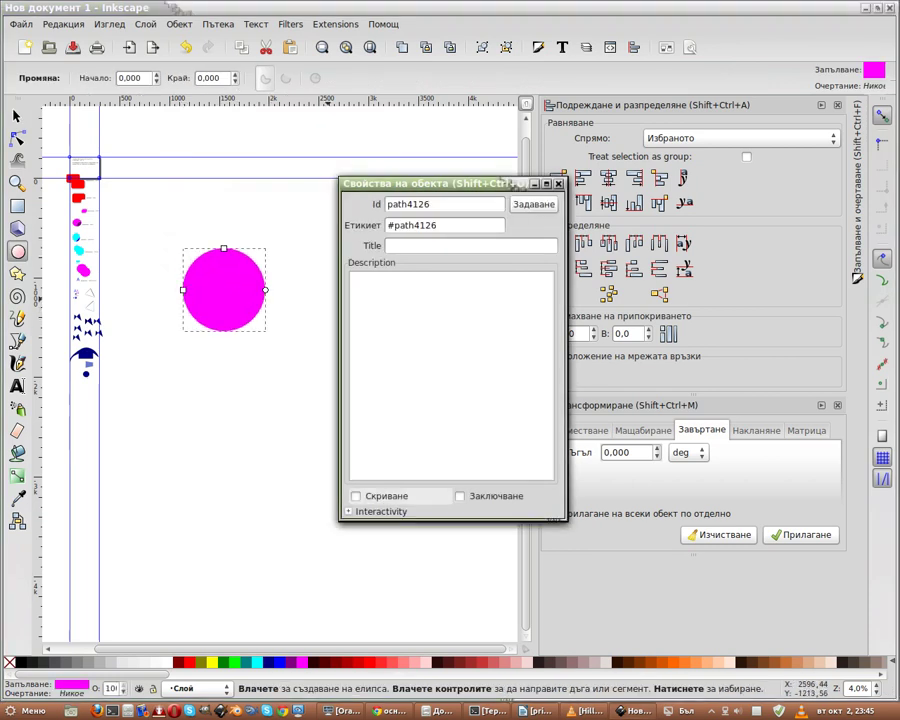
{"action": "left_click", "coordinate": [356, 496]}
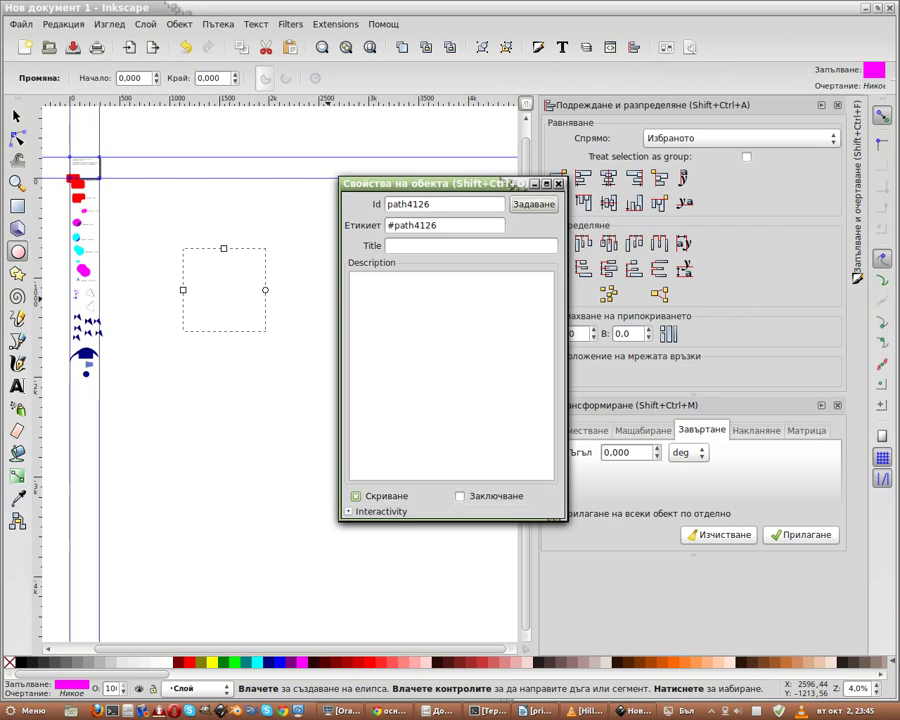
Step: Close Object Properties and try rubber-band selecting the hidden circle
{"action": "key", "text": "ctrl+w"}
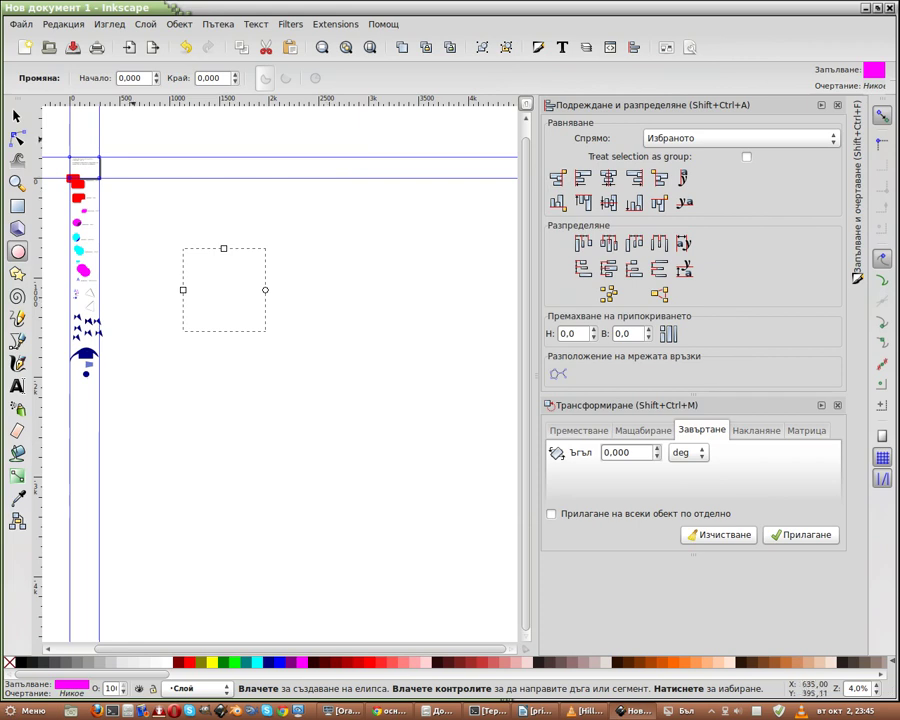
{"action": "key", "text": "s"}
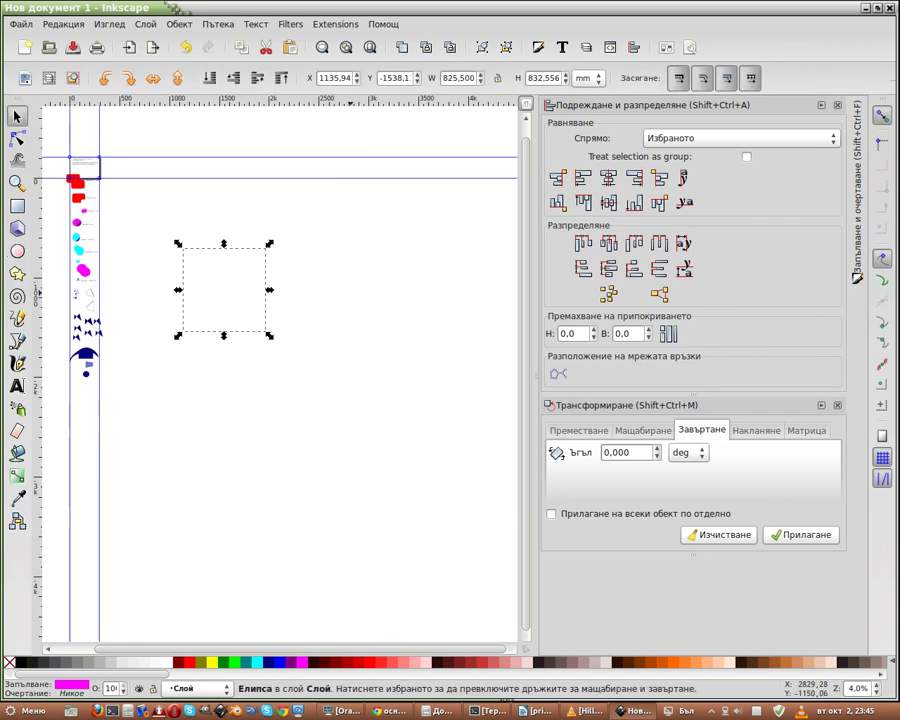
{"action": "key", "text": "Escape"}
{"action": "left_click_drag", "start_coordinate": [157, 229], "coordinate": [346, 388]}
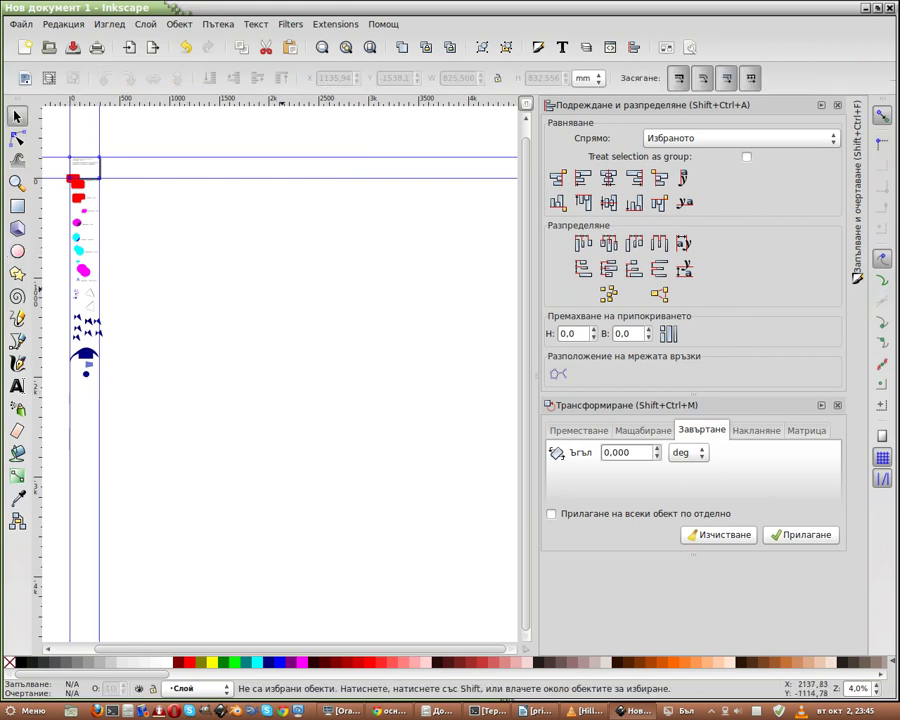
Step: Unhide all objects to reveal the magenta circle, then lock it in Object Properties
{"action": "left_click", "coordinate": [179, 24]}
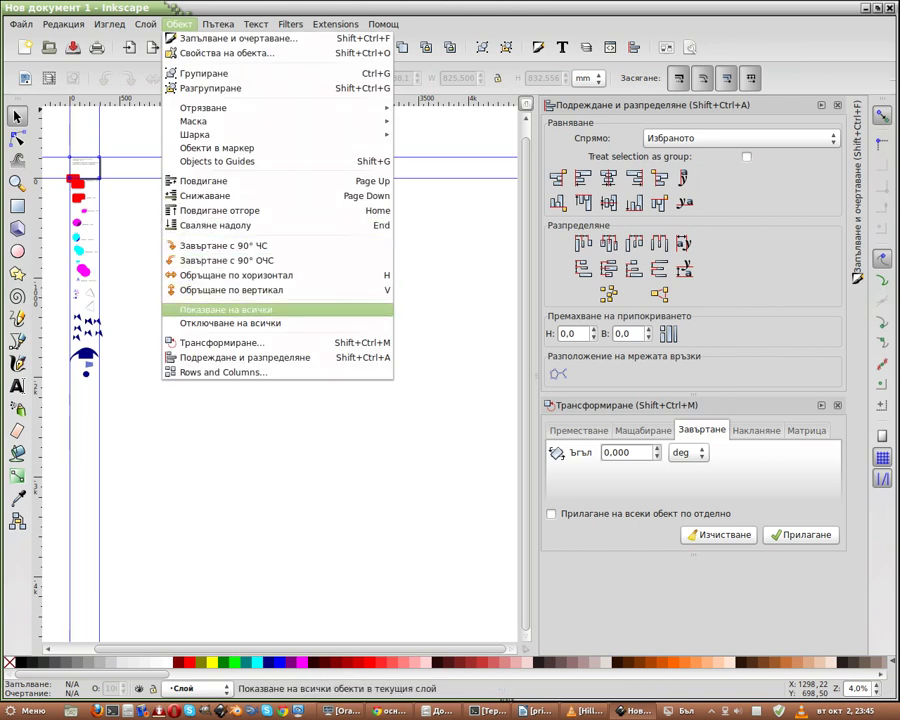
{"action": "left_click", "coordinate": [225, 310]}
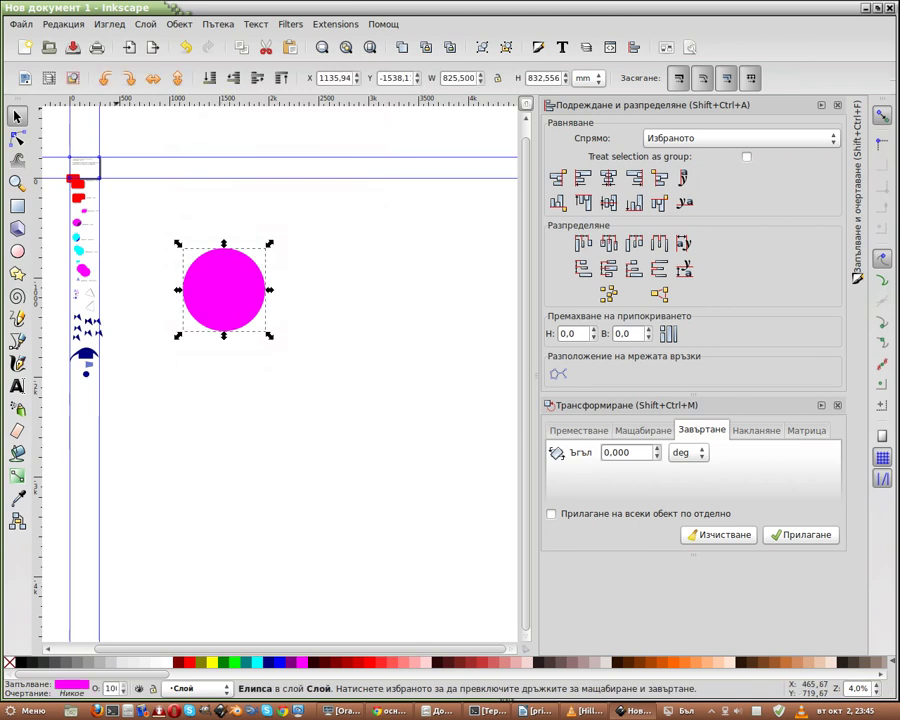
{"action": "left_click", "coordinate": [179, 24]}
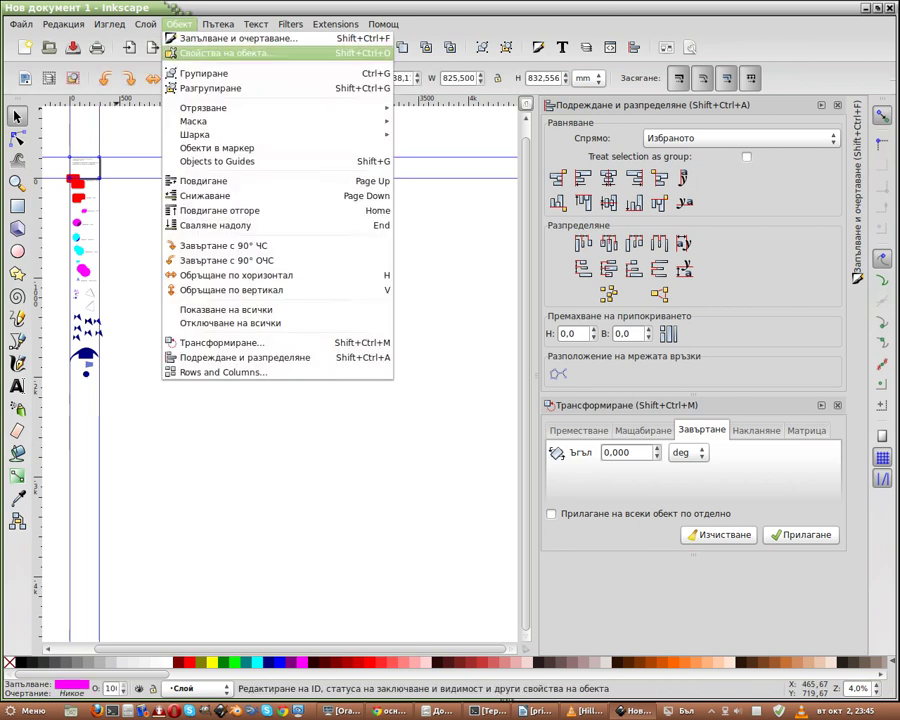
{"action": "left_click", "coordinate": [225, 53]}
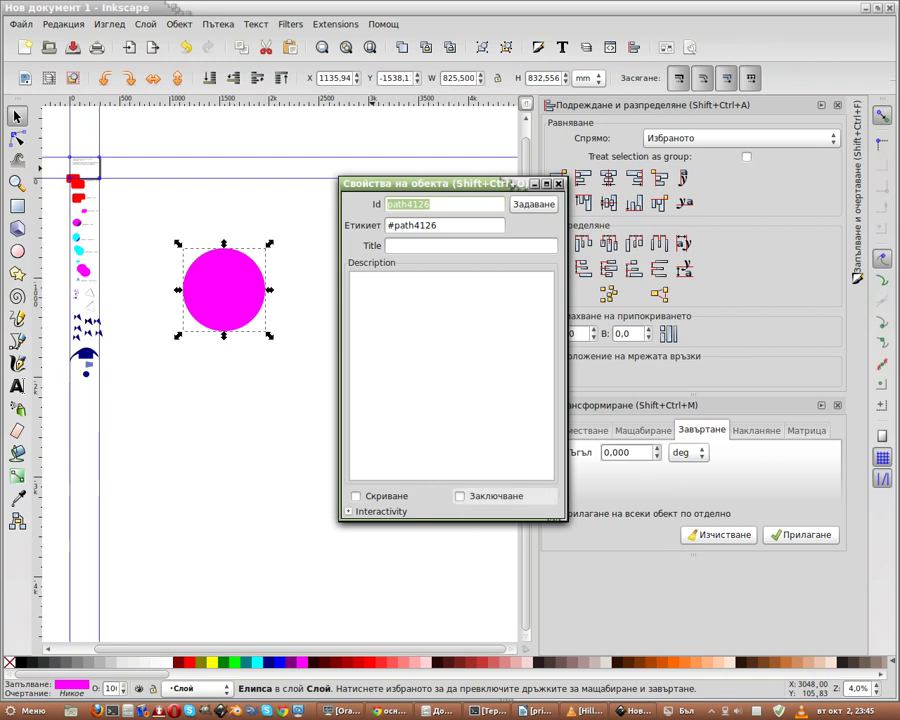
{"action": "left_click", "coordinate": [460, 496]}
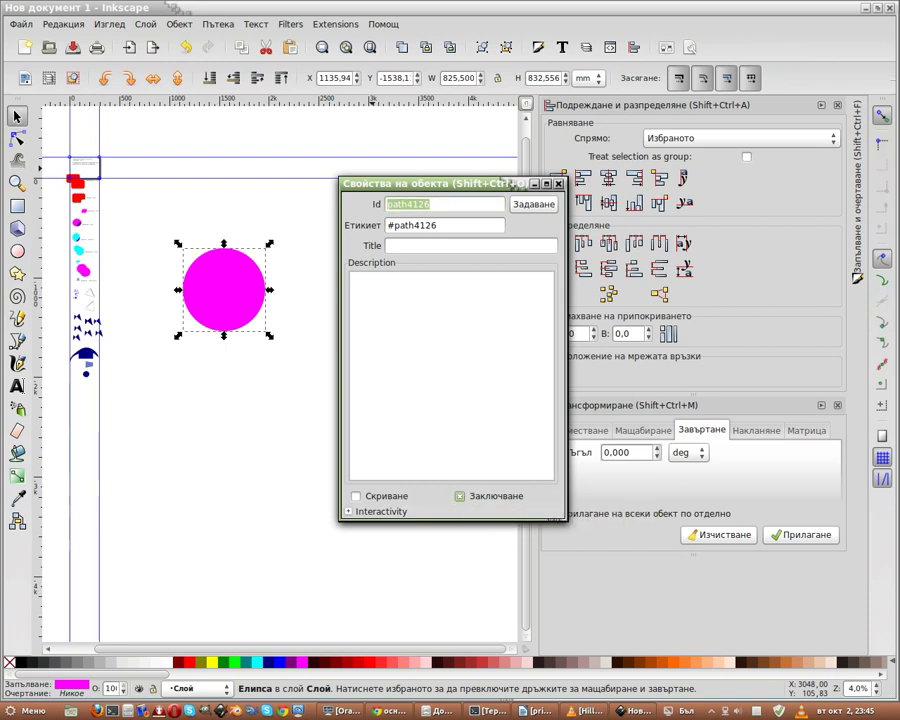
{"action": "left_click", "coordinate": [348, 511]}
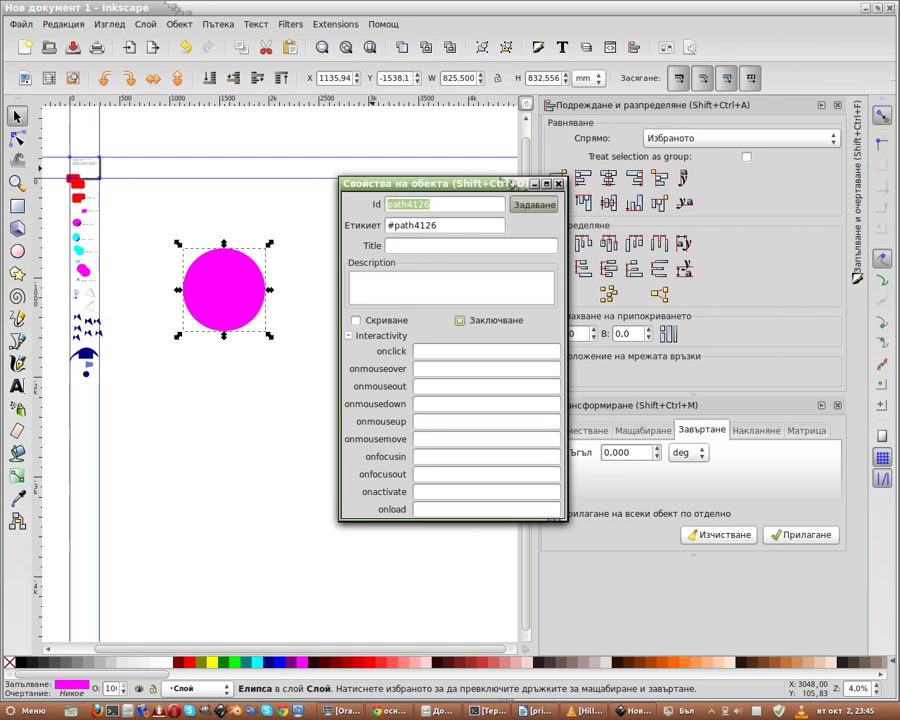
Step: Close Object Properties and try repeatedly to rubber-band select the locked circle
{"action": "left_click", "coordinate": [558, 184]}
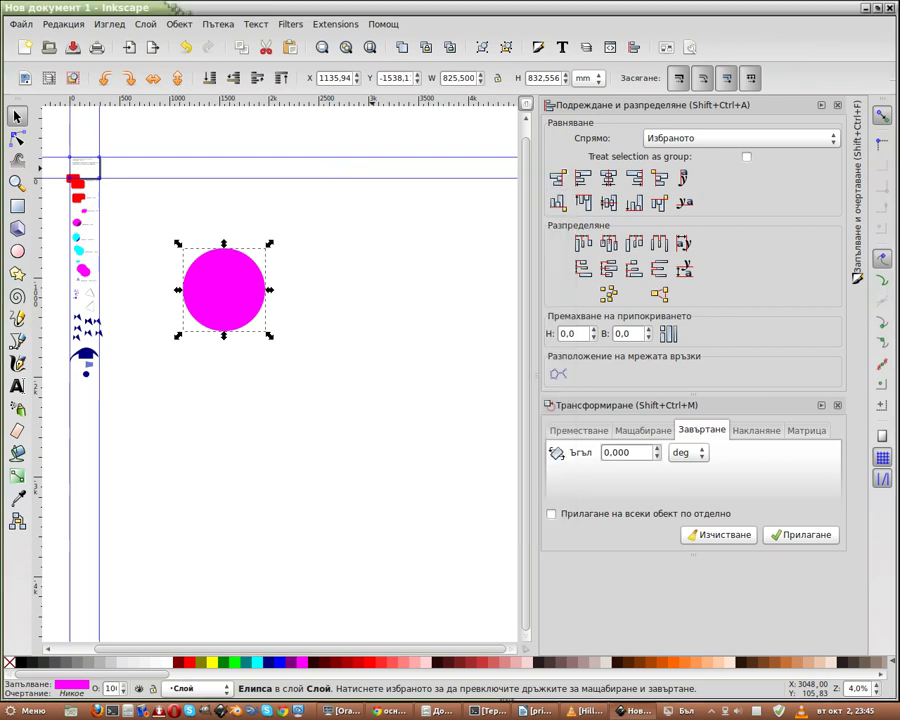
{"action": "key", "text": "Escape"}
{"action": "left_click_drag", "start_coordinate": [200, 287], "coordinate": [342, 320]}
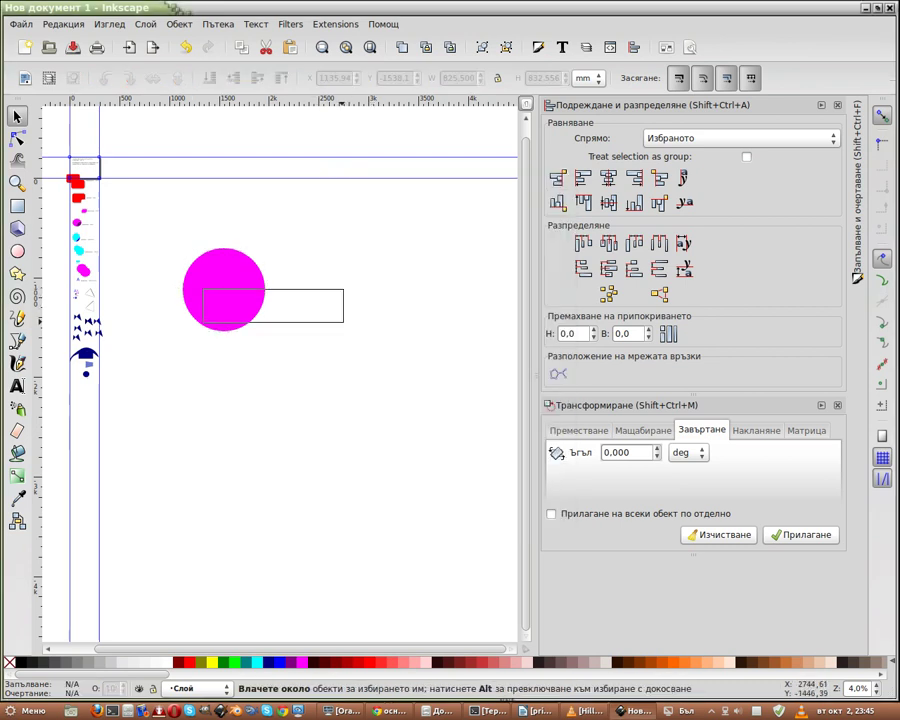
{"action": "left_click_drag", "start_coordinate": [167, 233], "coordinate": [271, 362]}
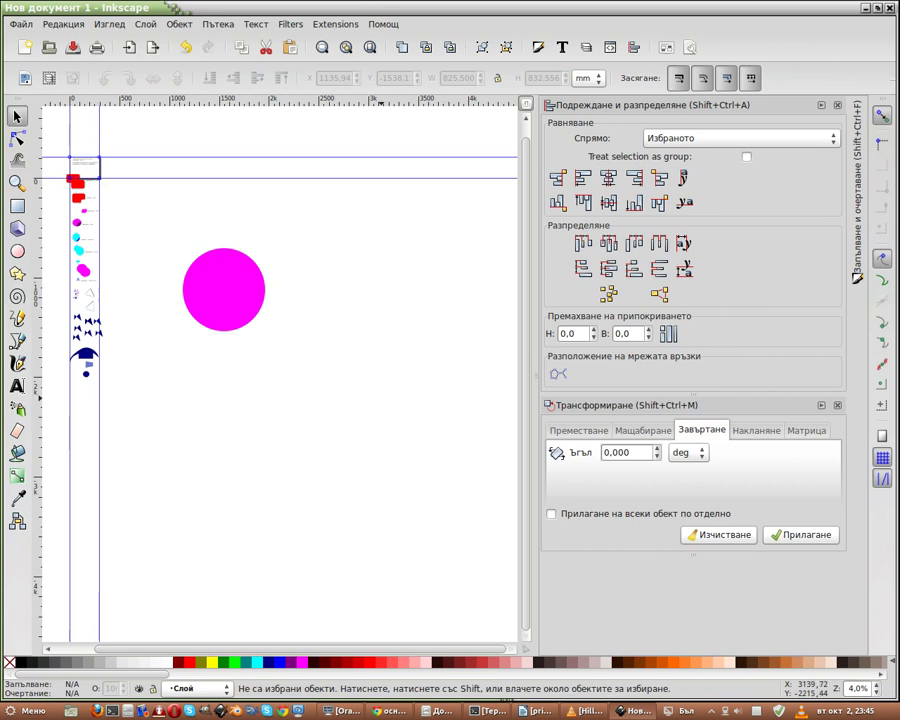
{"action": "left_click_drag", "start_coordinate": [176, 290], "coordinate": [261, 305]}
{"action": "left_click_drag", "start_coordinate": [114, 184], "coordinate": [360, 430]}
Step: Unlock all objects and move the magenta circle up and right to X 2229,55, Y -1072,4
{"action": "left_click", "coordinate": [179, 24]}
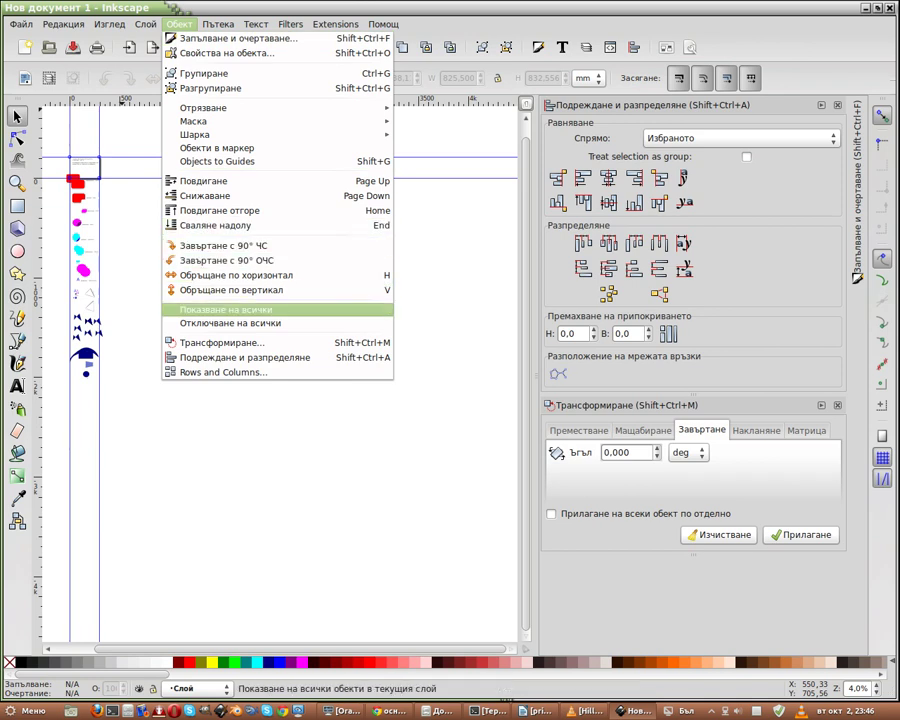
{"action": "left_click", "coordinate": [235, 323]}
{"action": "left_click_drag", "start_coordinate": [223, 289], "coordinate": [333, 242]}
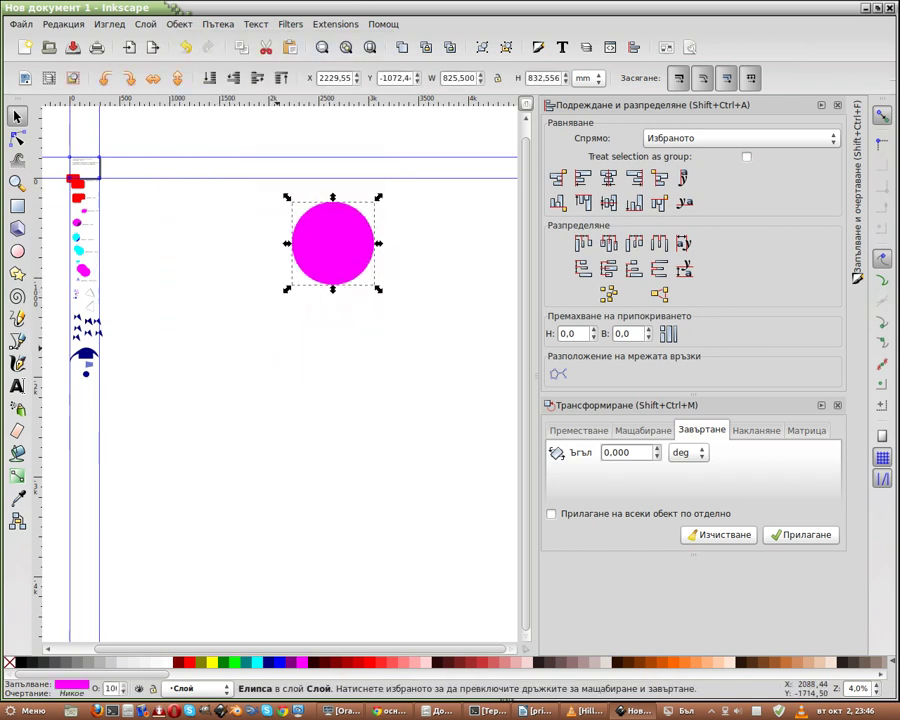
{"action": "key", "text": "Escape"}
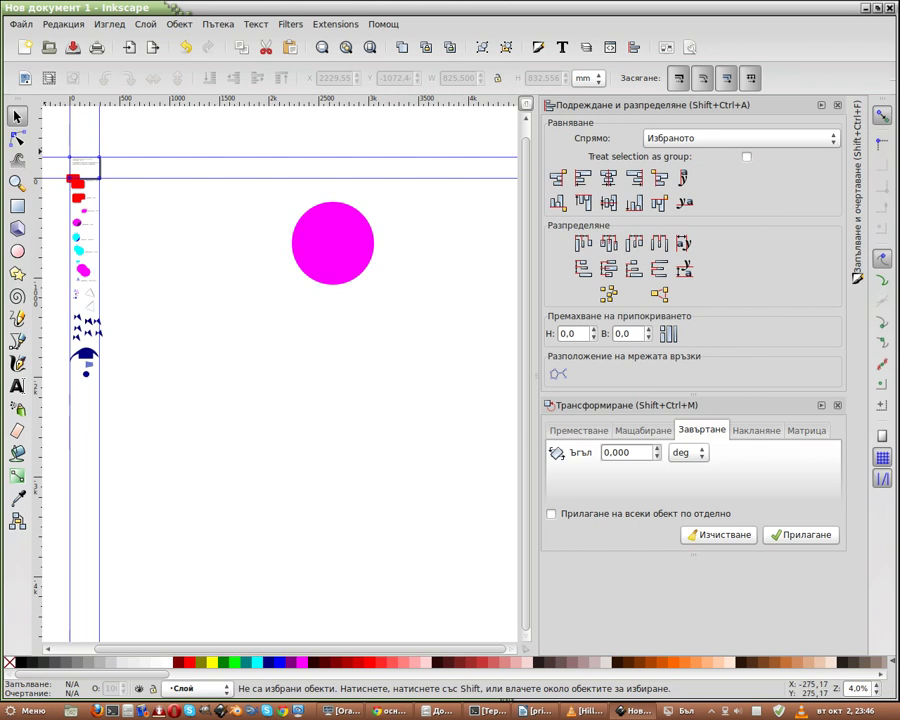
Step: Convert the magenta circle to a path using Path > Object to Path
{"action": "left_click", "coordinate": [17, 138]}
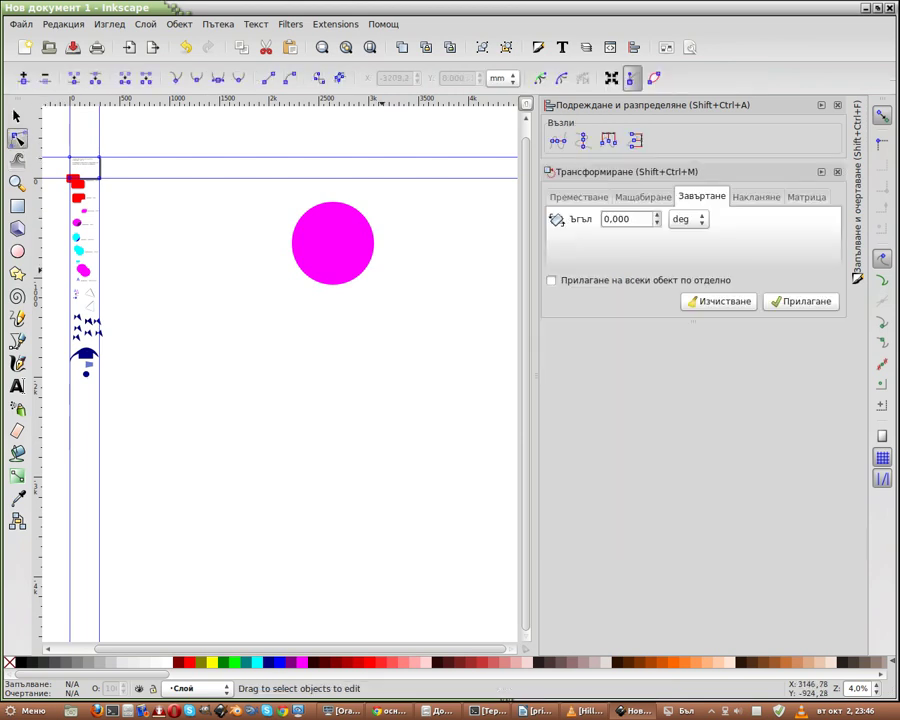
{"action": "left_click", "coordinate": [344, 260]}
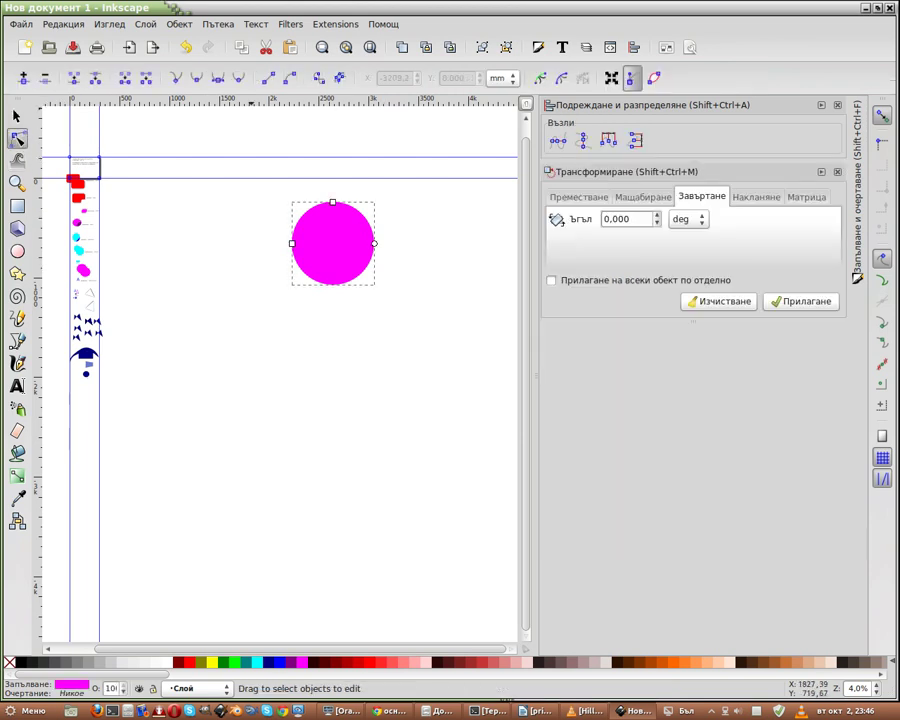
{"action": "left_click", "coordinate": [218, 24]}
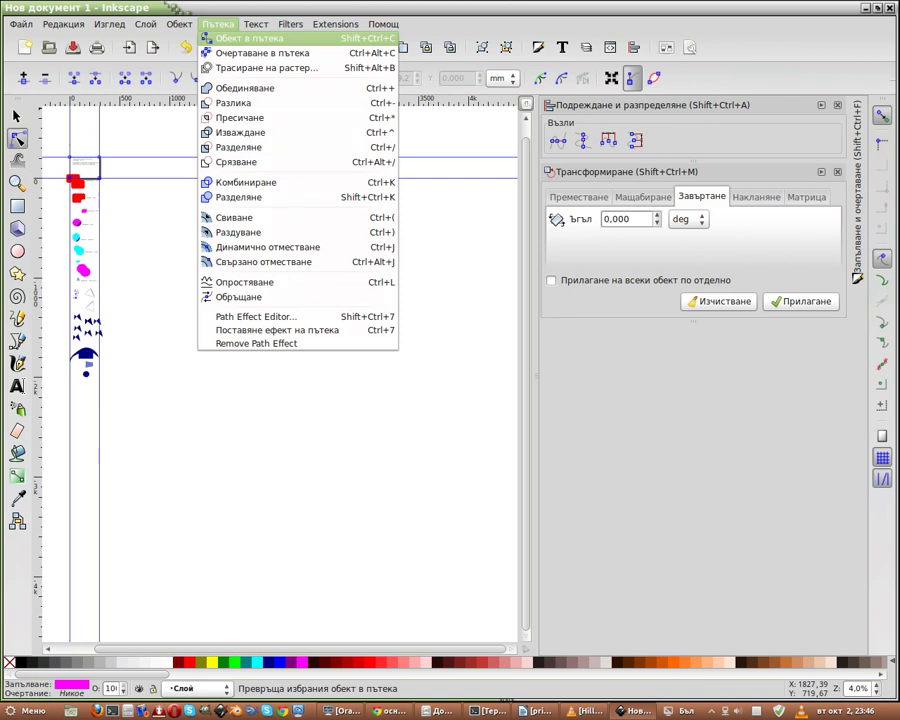
{"action": "left_click", "coordinate": [245, 38]}
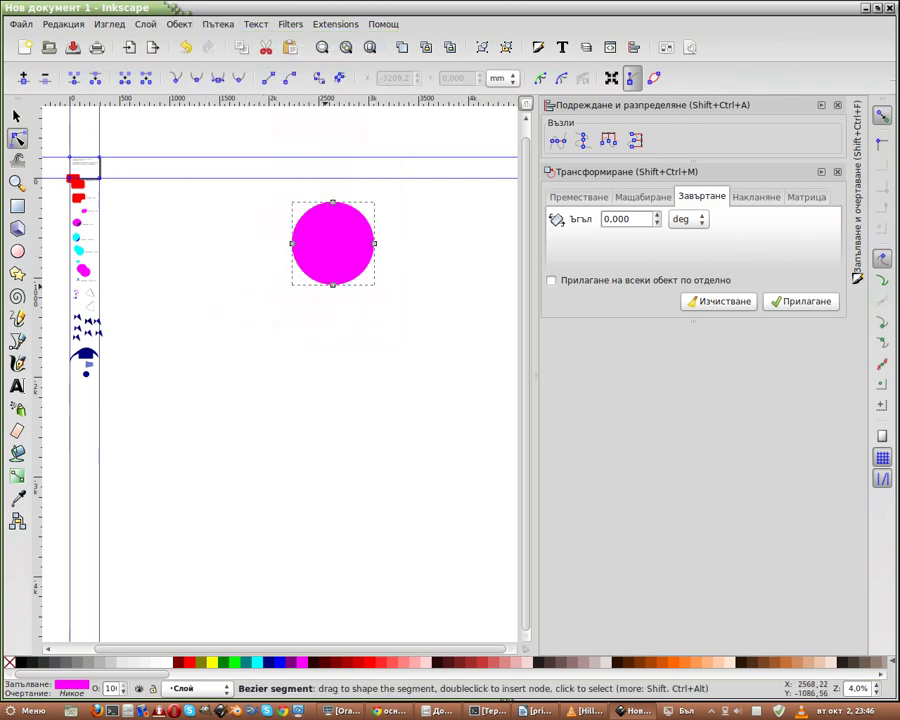
Step: Drag the circle's nodes and handles into a heart shape, then deselect it
{"action": "left_click_drag", "start_coordinate": [333, 285], "coordinate": [333, 357]}
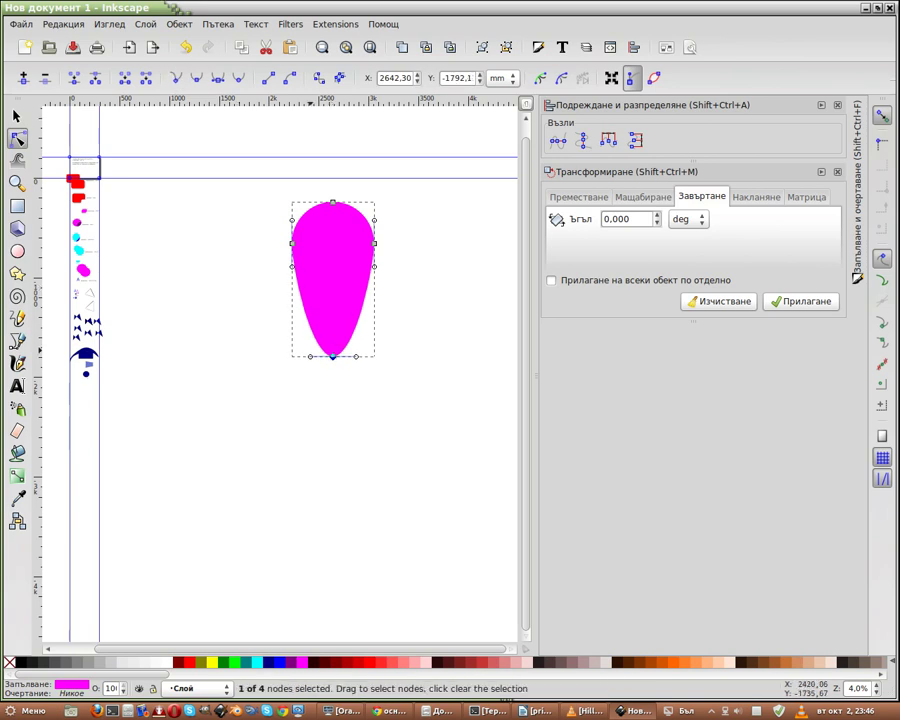
{"action": "left_click_drag", "start_coordinate": [310, 356], "coordinate": [316, 323]}
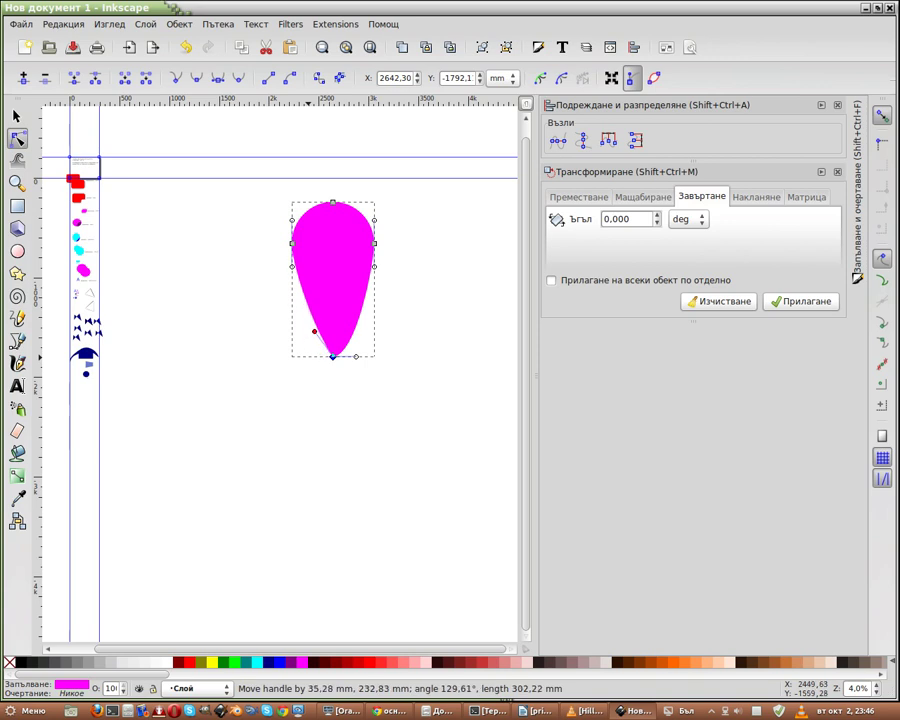
{"action": "left_click_drag", "start_coordinate": [356, 356], "coordinate": [347, 327]}
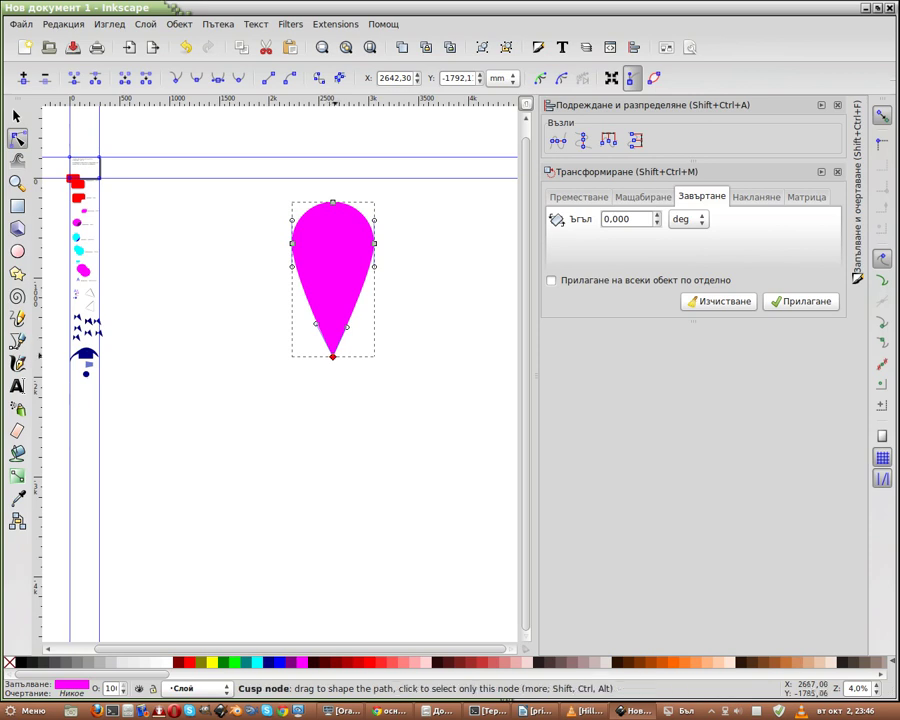
{"action": "left_click_drag", "start_coordinate": [333, 356], "coordinate": [331, 306]}
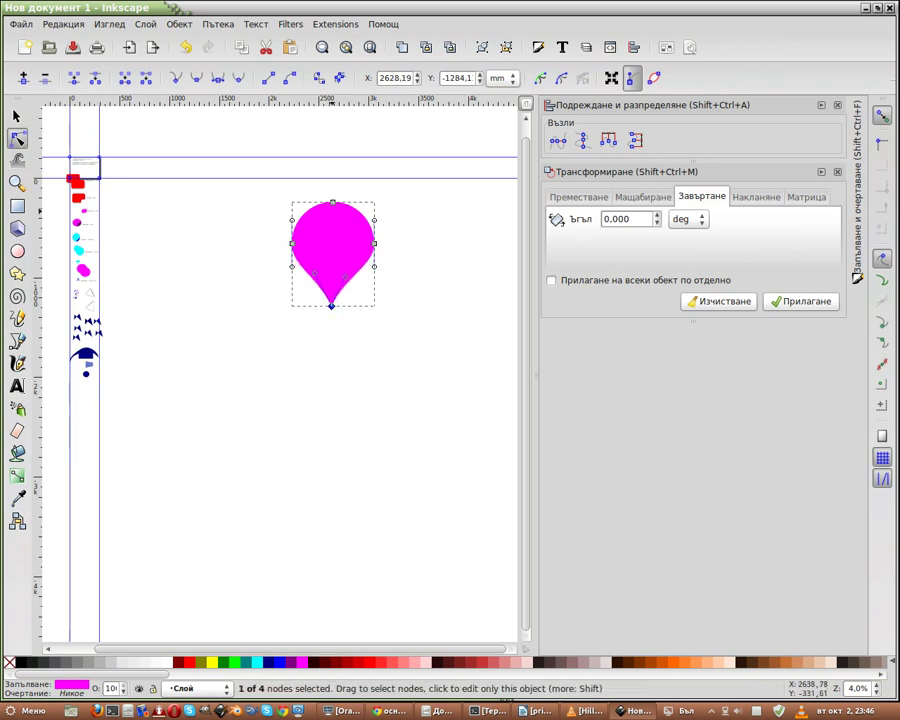
{"action": "left_click_drag", "start_coordinate": [333, 202], "coordinate": [334, 241]}
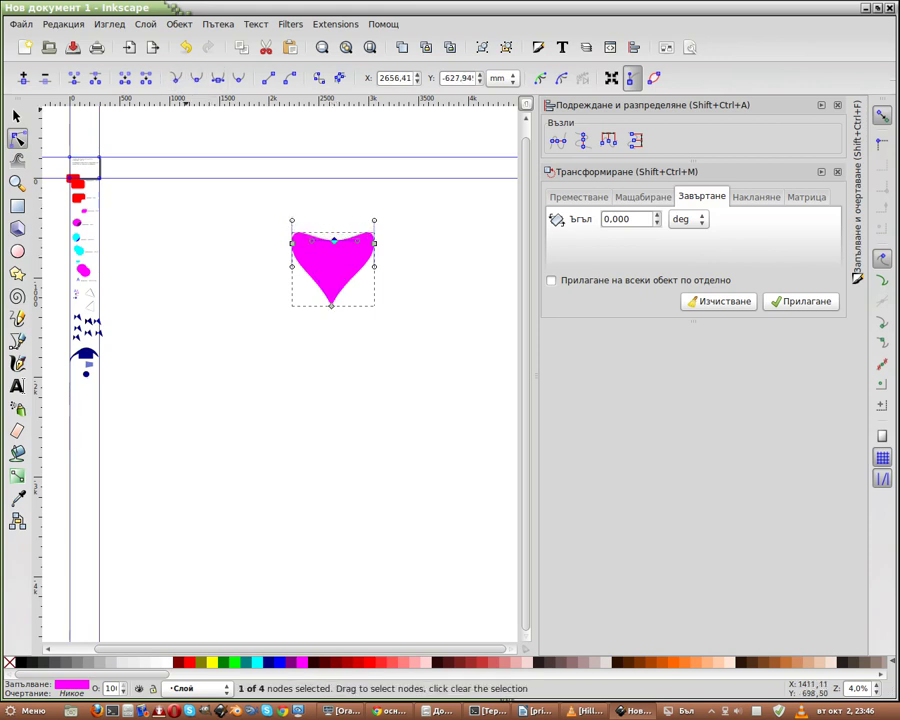
{"action": "mouse_move", "coordinate": [312, 241]}
{"action": "left_mouse_down"}
{"action": "mouse_move", "coordinate": [315, 214]}
{"action": "mouse_move", "coordinate": [352, 213]}
{"action": "left_mouse_up"}
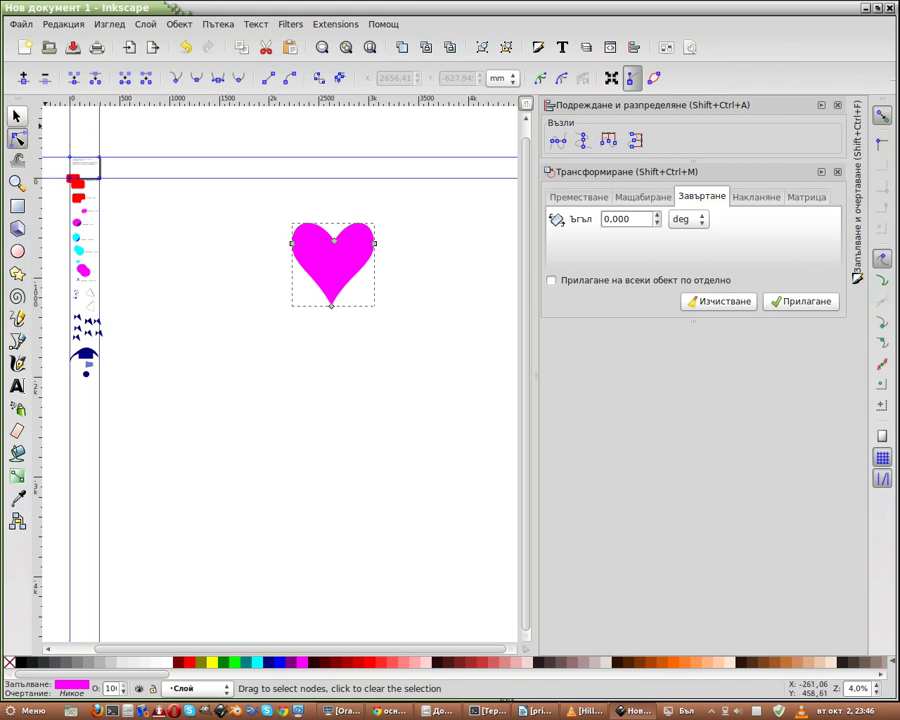
{"action": "left_click", "coordinate": [16, 116]}
{"action": "key", "text": "Escape"}
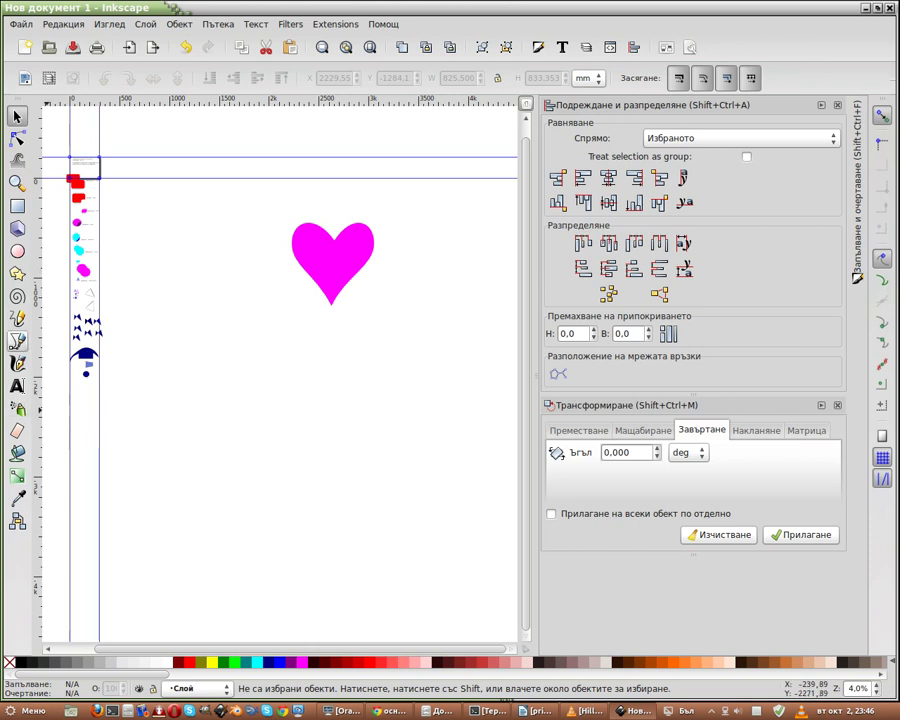
Step: Draw a wavy Bezier curve below the heart
{"action": "left_click", "coordinate": [16, 340]}
{"action": "left_click", "coordinate": [162, 396]}
{"action": "mouse_move", "coordinate": [203, 350]}
{"action": "left_mouse_down"}
{"action": "mouse_move", "coordinate": [224, 376]}
{"action": "mouse_move", "coordinate": [292, 366]}
{"action": "left_mouse_up"}
{"action": "mouse_move", "coordinate": [365, 380]}
{"action": "left_mouse_down"}
{"action": "mouse_move", "coordinate": [365, 421]}
{"action": "mouse_move", "coordinate": [457, 379]}
{"action": "left_mouse_up"}
{"action": "key", "text": "Return"}
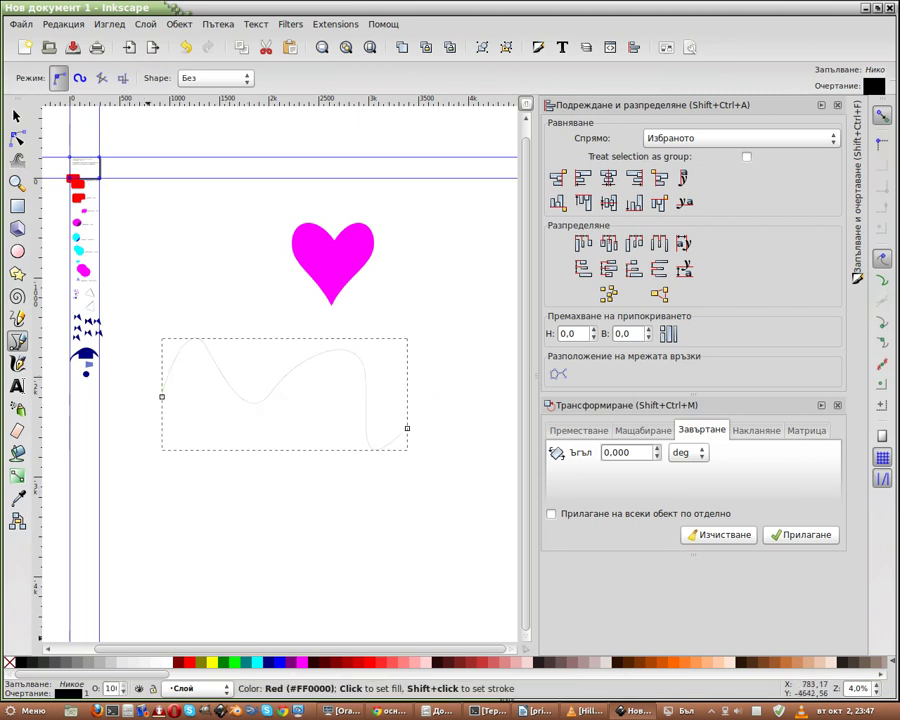
Step: Give the curve a red stroke and widen it to 9,482 mm in Fill and Stroke
{"action": "right_click", "coordinate": [192, 662]}
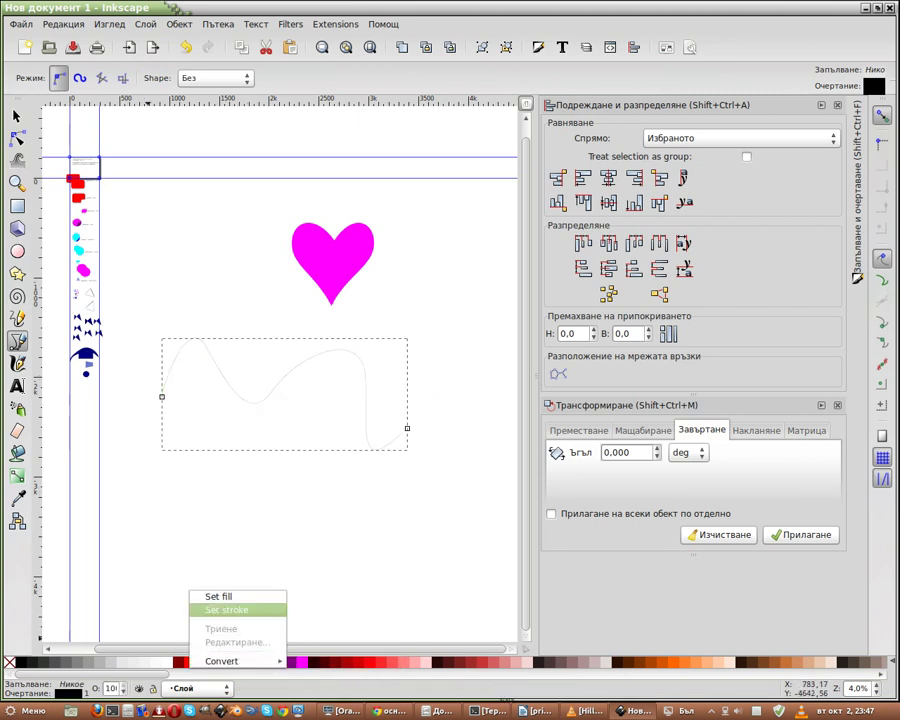
{"action": "left_click", "coordinate": [226, 609]}
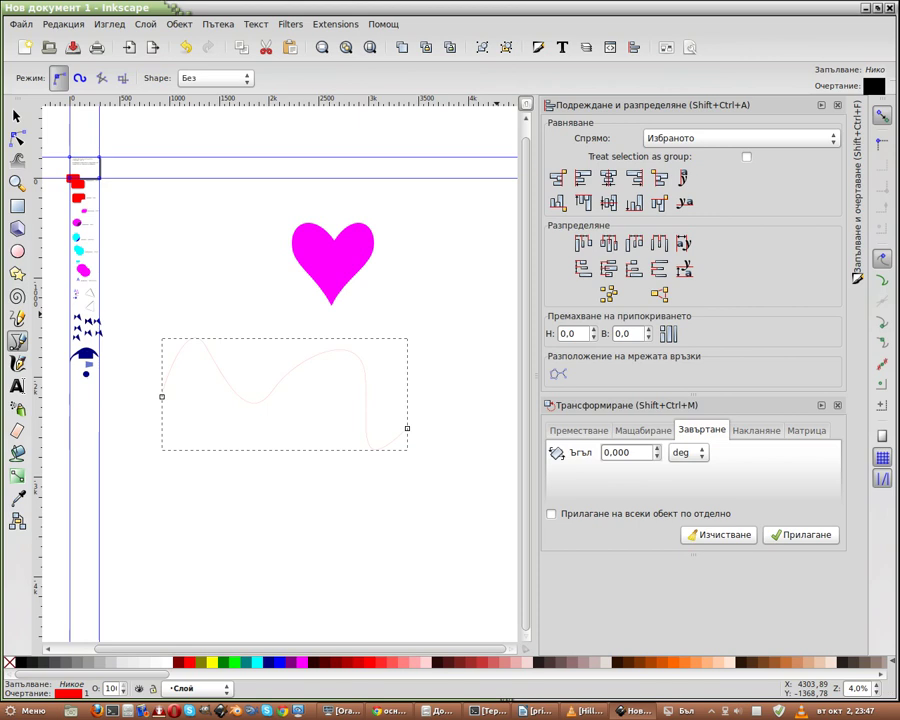
{"action": "left_click", "coordinate": [179, 24]}
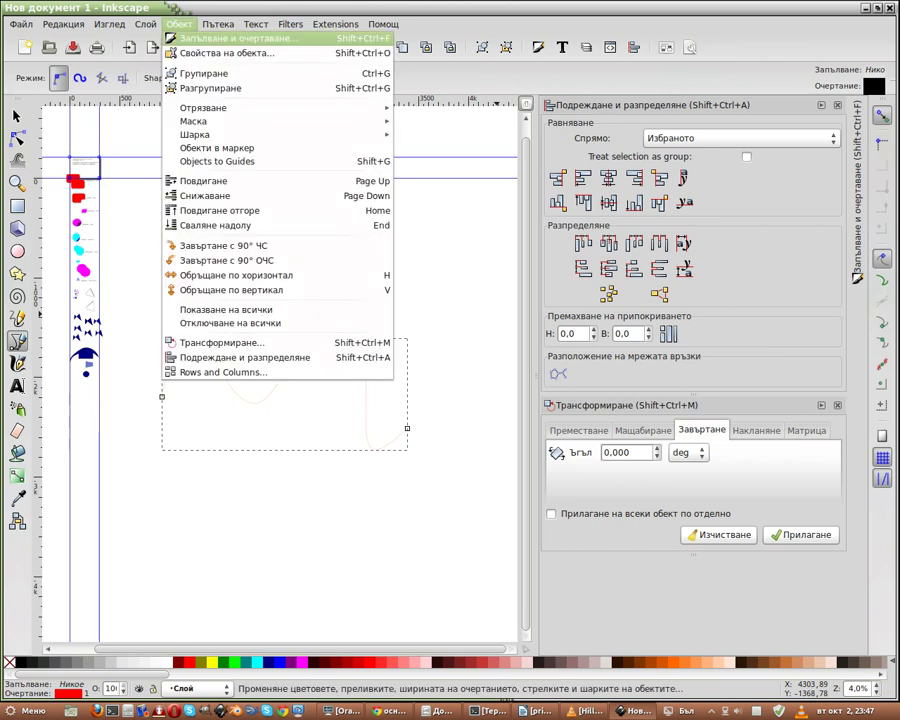
{"action": "left_click", "coordinate": [200, 28]}
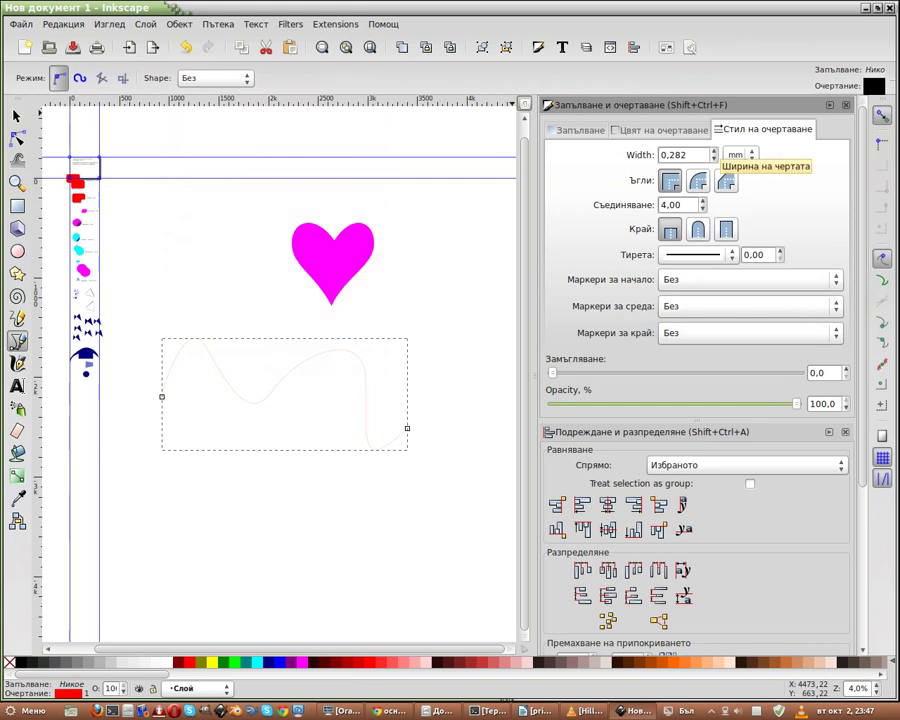
{"action": "left_click", "coordinate": [713, 151]}
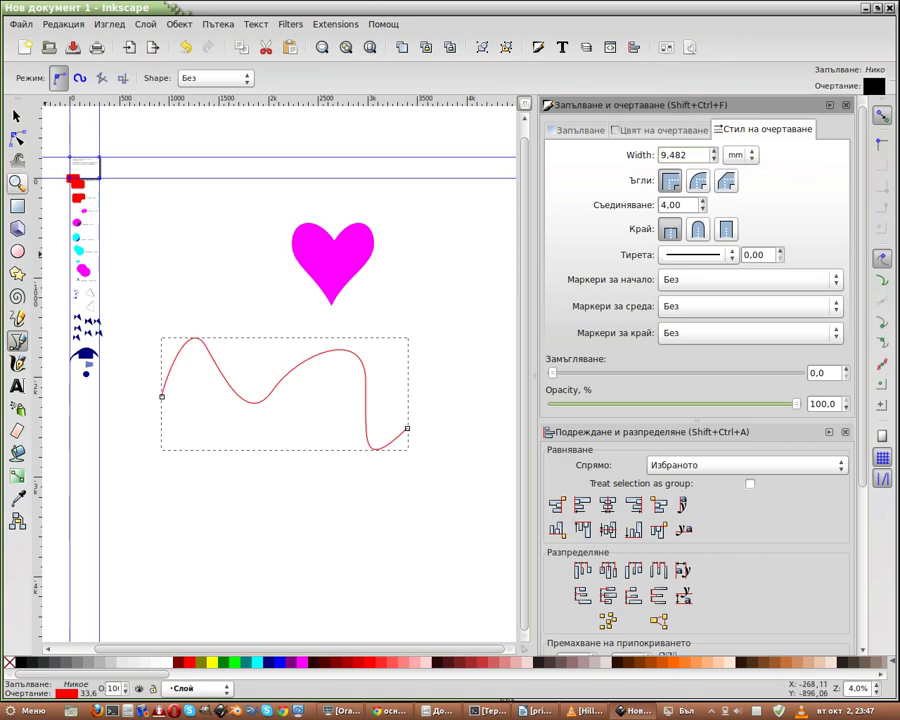
{"action": "left_click", "coordinate": [16, 116]}
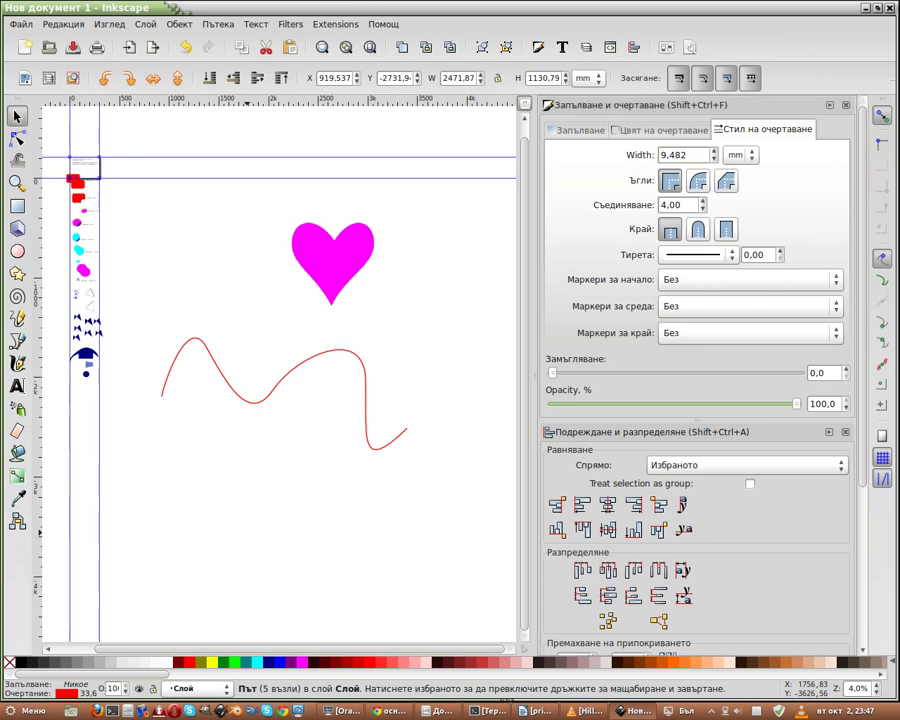
Step: Draw a second wavy Bezier curve crossing the red one
{"action": "key", "text": "Escape"}
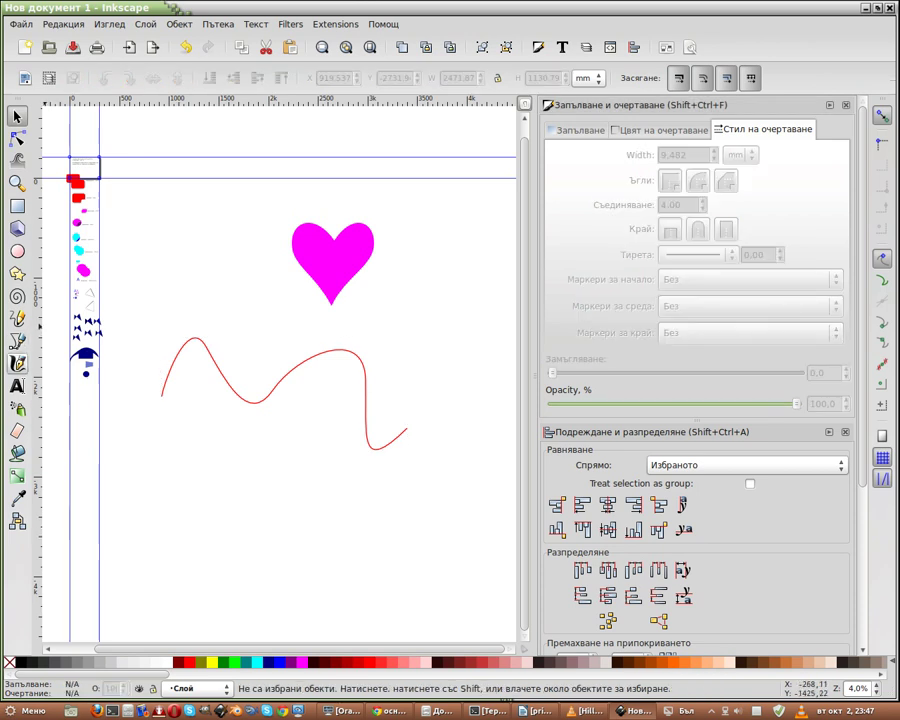
{"action": "key", "text": "b"}
{"action": "mouse_move", "coordinate": [155, 353]}
{"action": "left_mouse_down"}
{"action": "mouse_move", "coordinate": [170, 375]}
{"action": "mouse_move", "coordinate": [207, 396]}
{"action": "mouse_move", "coordinate": [262, 349]}
{"action": "left_mouse_up"}
{"action": "left_click_drag", "start_coordinate": [279, 431], "coordinate": [300, 413]}
{"action": "left_click_drag", "start_coordinate": [318, 325], "coordinate": [325, 314]}
{"action": "mouse_move", "coordinate": [336, 396]}
{"action": "left_mouse_down"}
{"action": "mouse_move", "coordinate": [365, 391]}
{"action": "mouse_move", "coordinate": [398, 467]}
{"action": "left_mouse_up"}
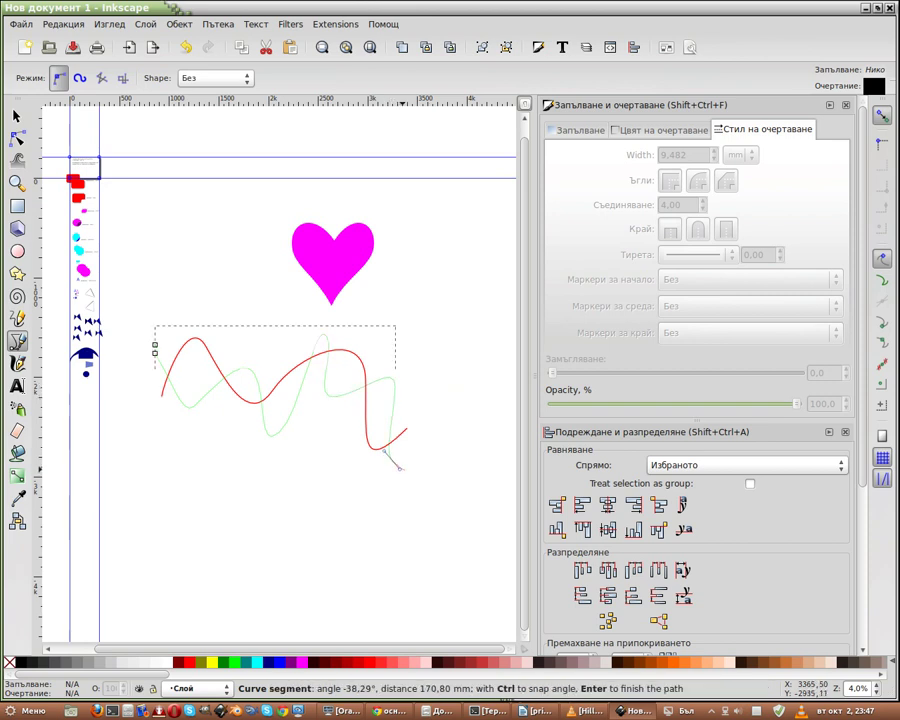
{"action": "key", "text": "Return"}
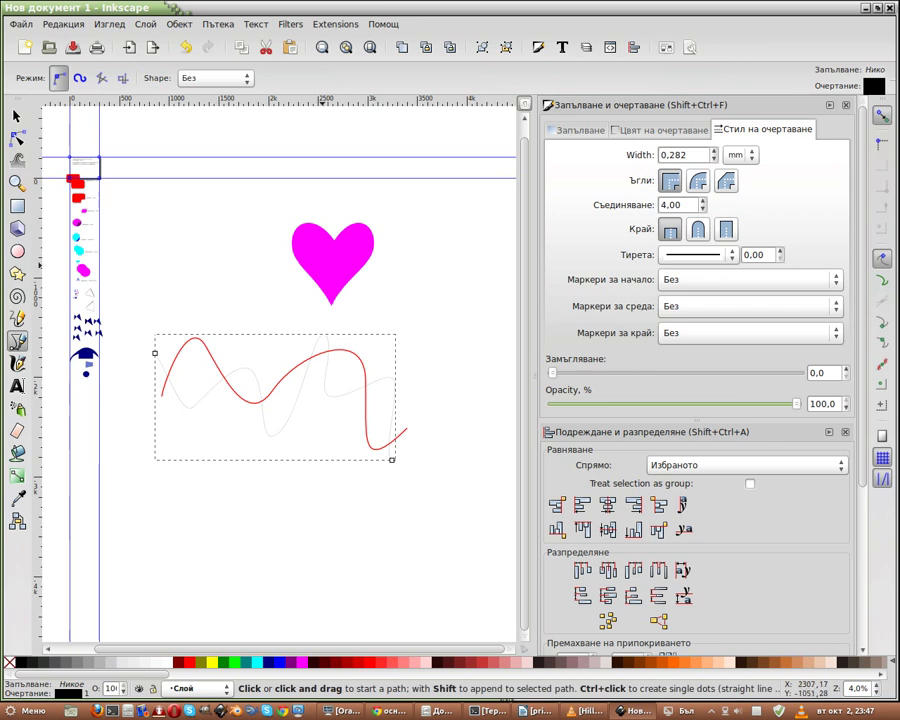
Step: Give the second curve a 3 mm wide green stroke
{"action": "triple_click", "coordinate": [684, 155]}
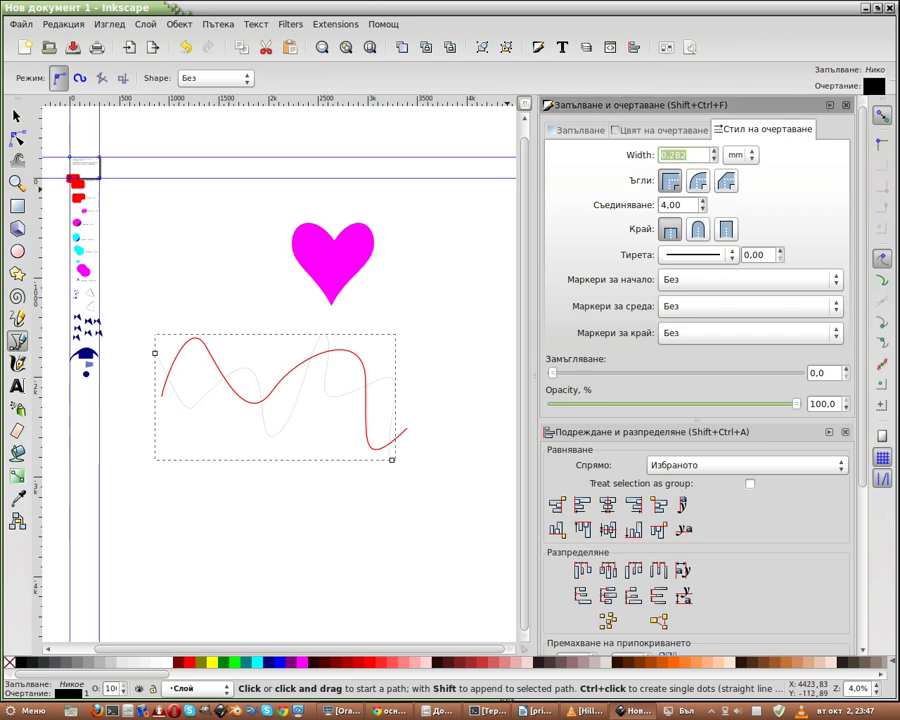
{"action": "type", "text": "3"}
{"action": "key", "text": "Return"}
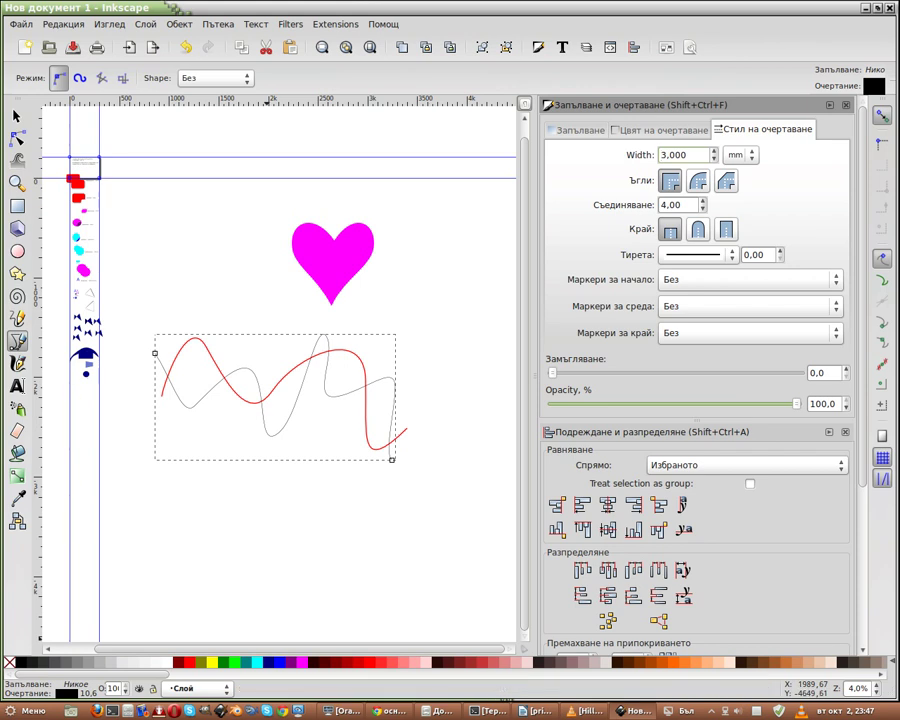
{"action": "right_click", "coordinate": [233, 662]}
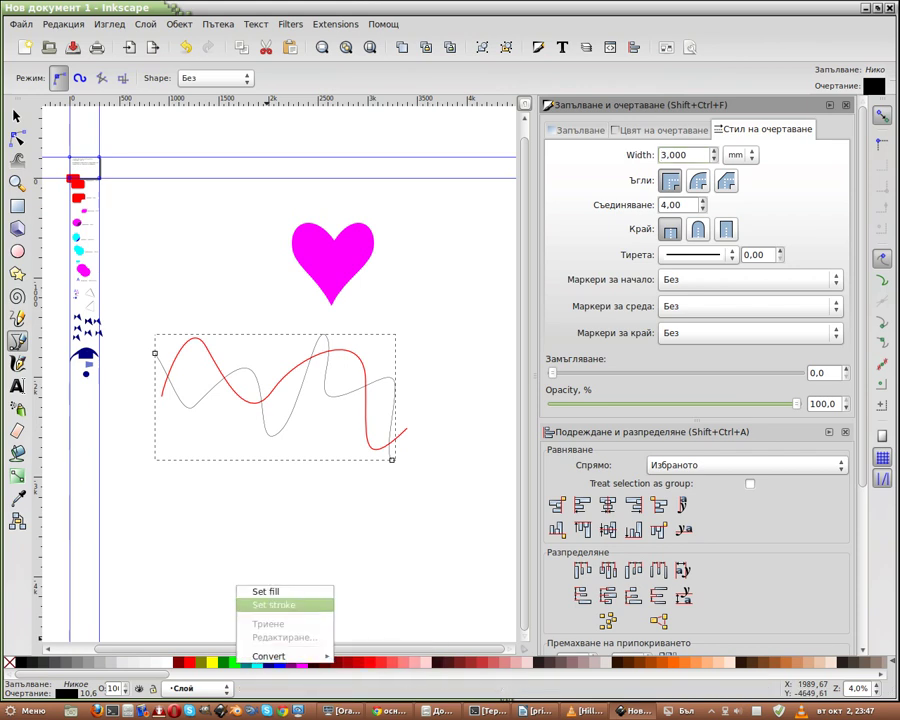
{"action": "left_click", "coordinate": [273, 605]}
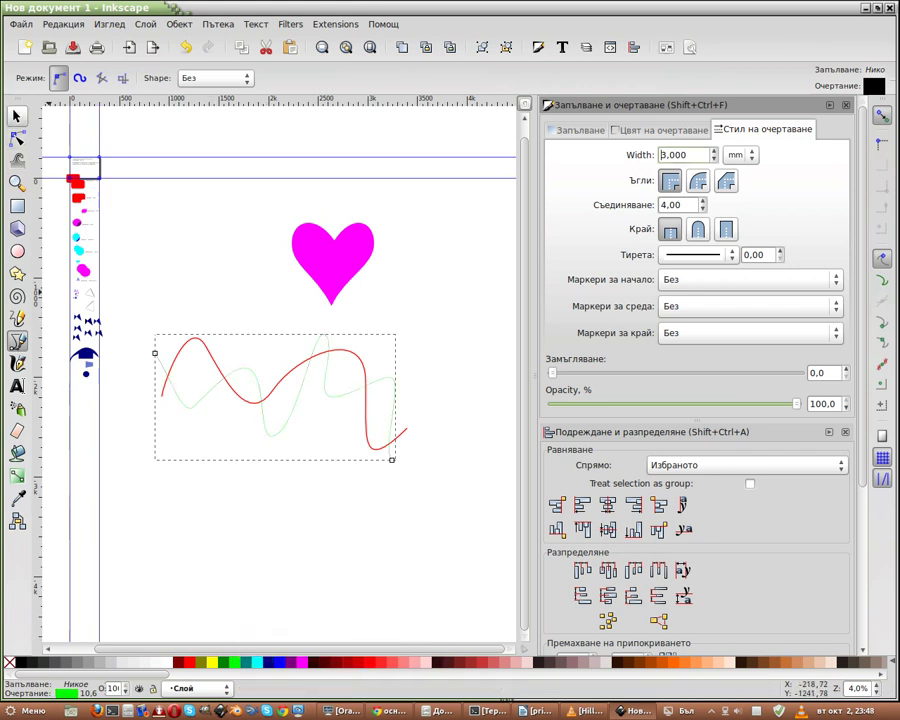
Step: Rubber-band select both wavy curves together
{"action": "key", "text": "F1"}
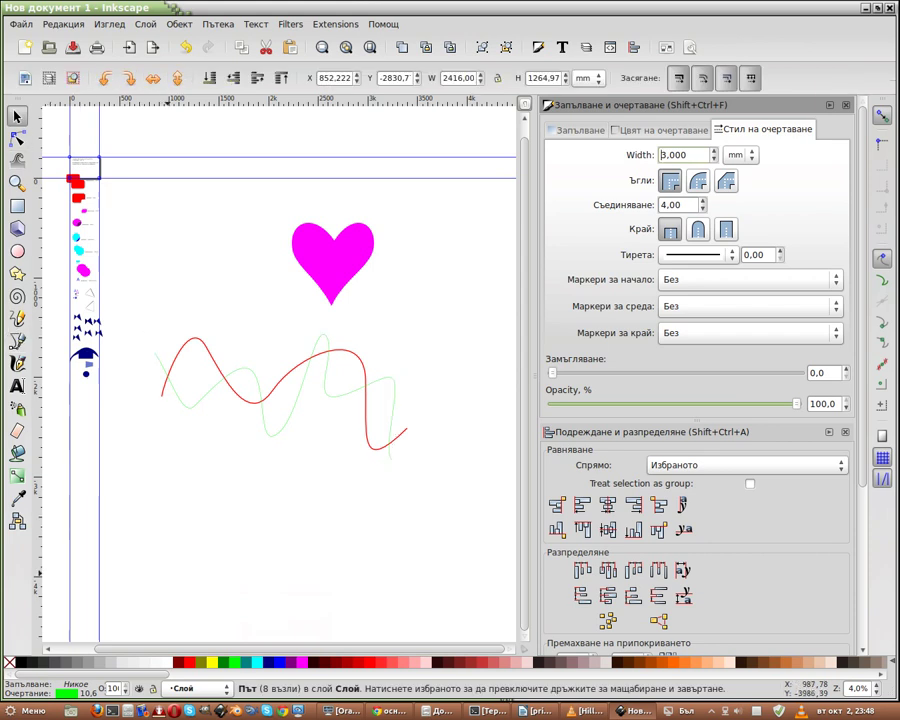
{"action": "key", "text": "Escape"}
{"action": "left_click_drag", "start_coordinate": [150, 305], "coordinate": [457, 497]}
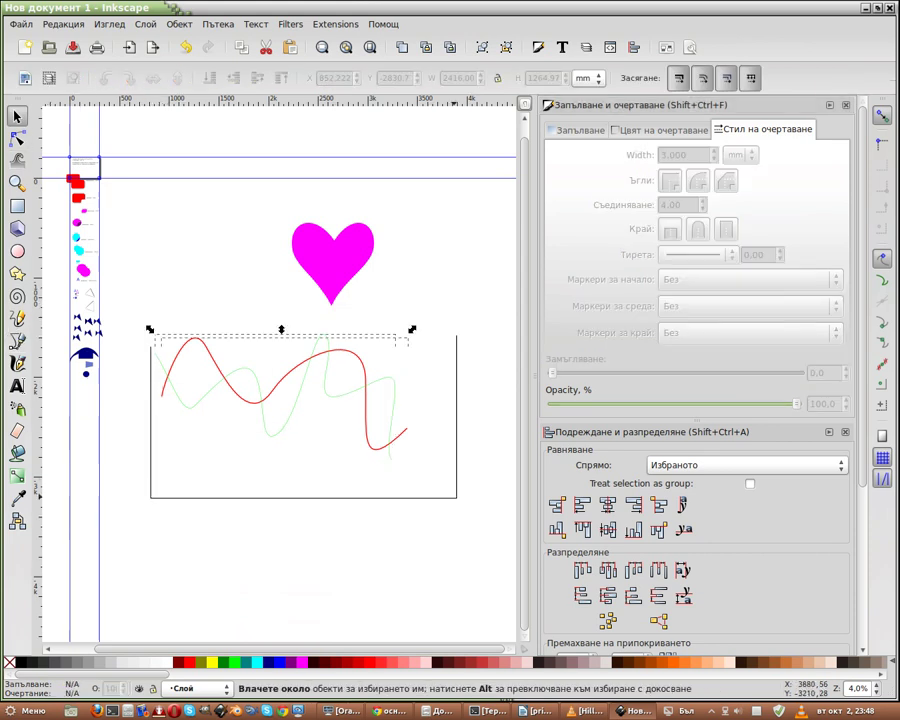
Step: Apply Interpolate with 7 steps and Interpolate style, then drag the blend group below the originals
{"action": "left_click", "coordinate": [335, 23]}
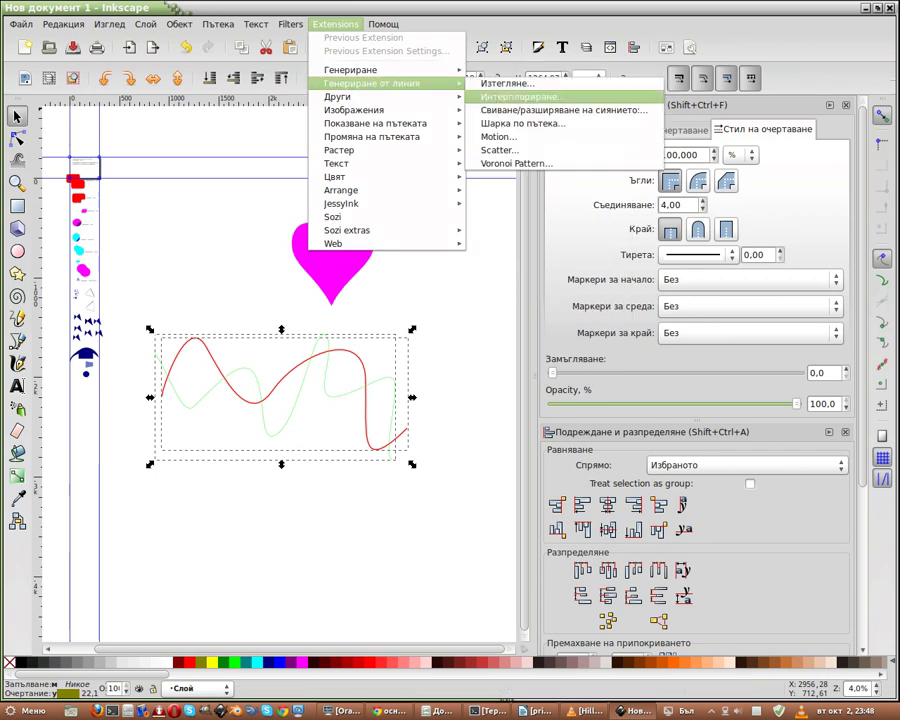
{"action": "left_click", "coordinate": [520, 97]}
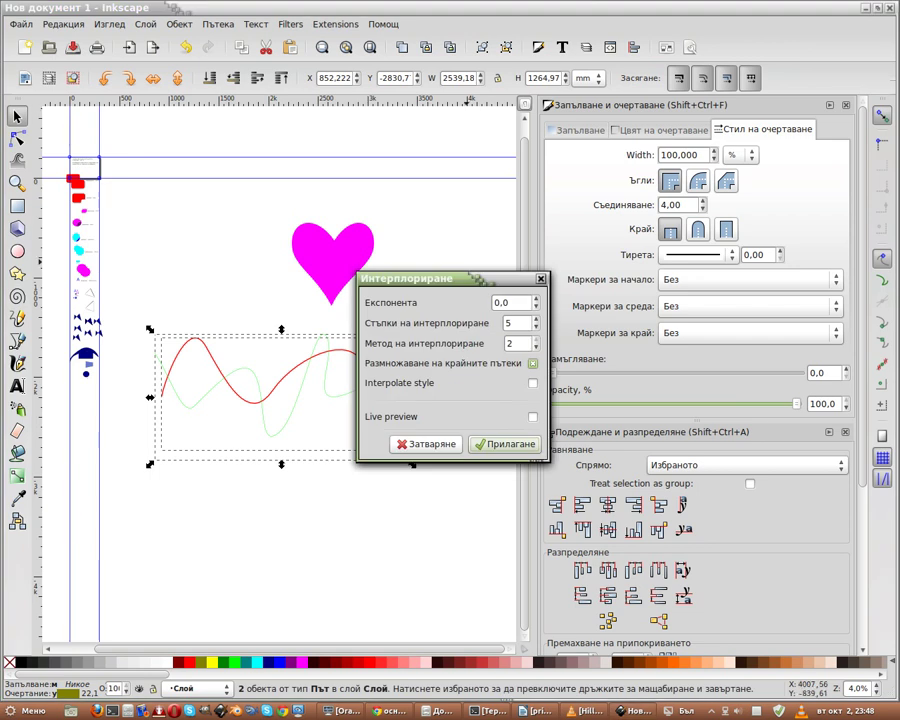
{"action": "left_click_drag", "start_coordinate": [400, 278], "coordinate": [465, 167]}
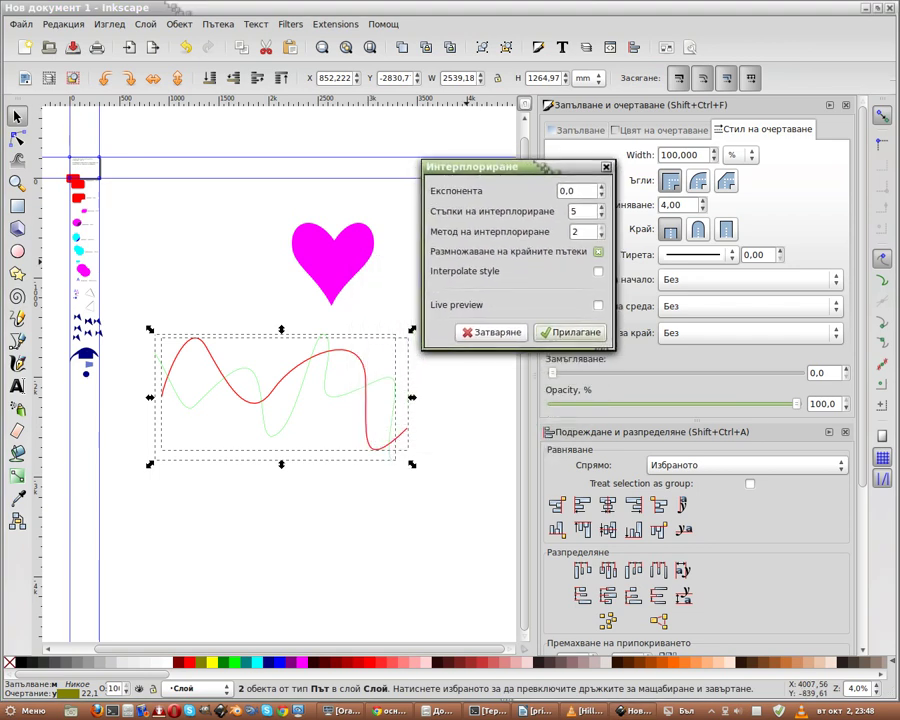
{"action": "double_click", "coordinate": [572, 211]}
{"action": "type", "text": "7"}
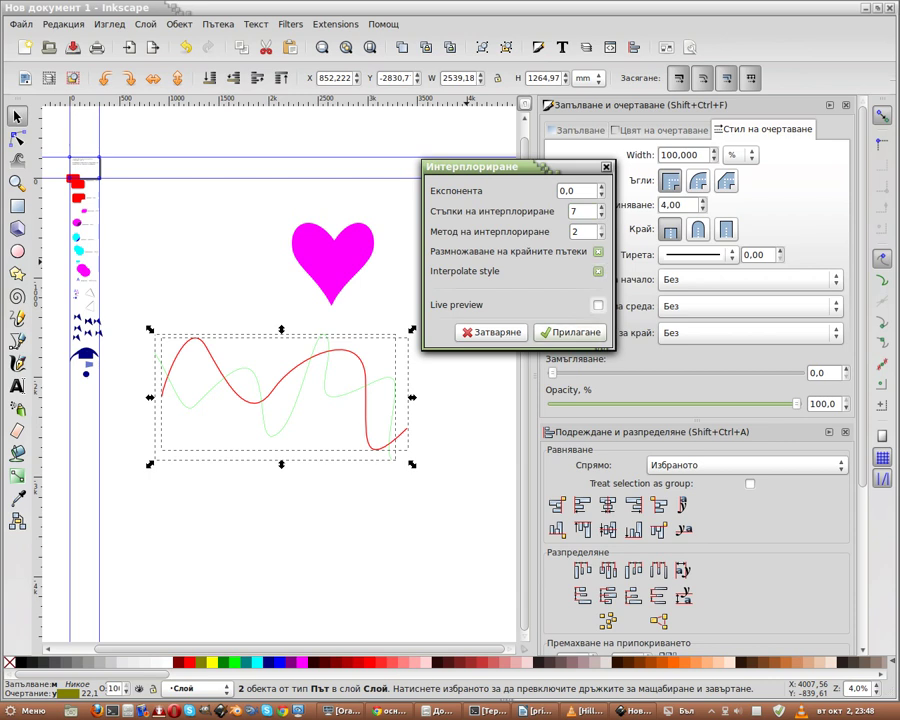
{"action": "left_click", "coordinate": [598, 305]}
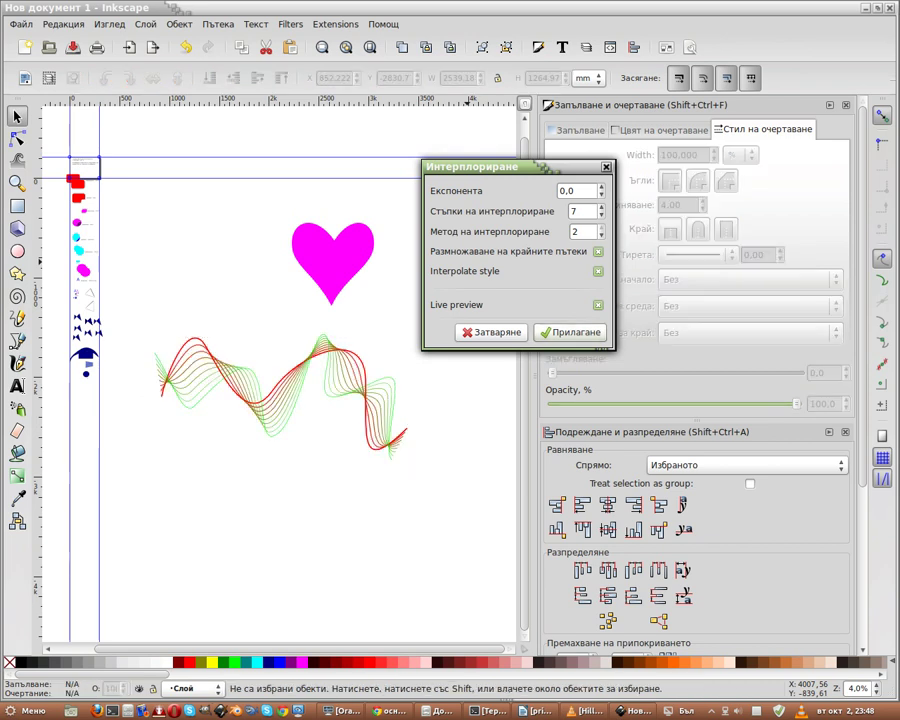
{"action": "left_click", "coordinate": [598, 304]}
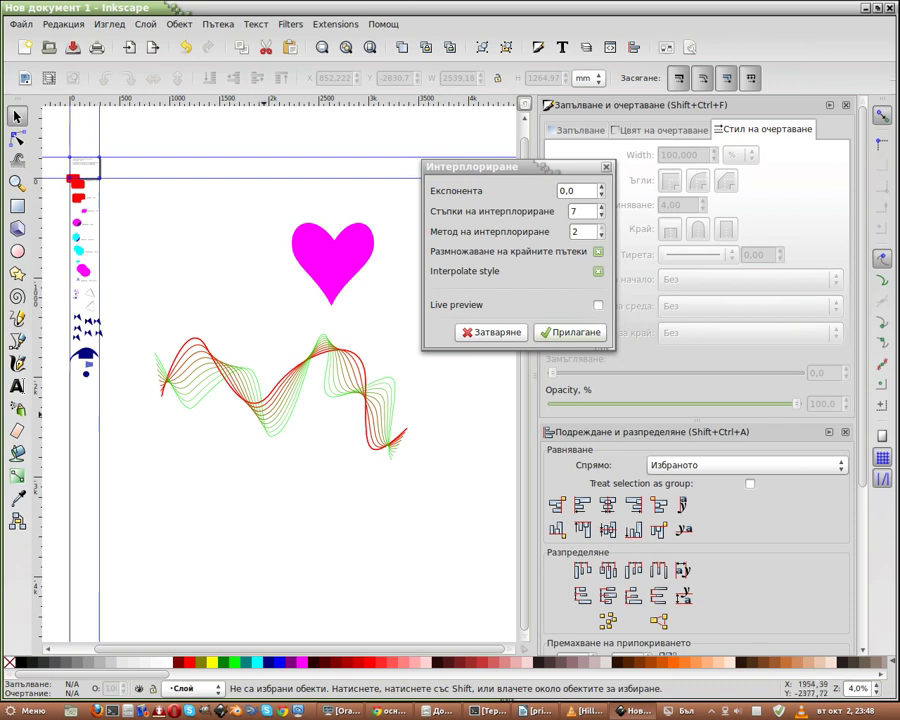
{"action": "mouse_move", "coordinate": [190, 345]}
{"action": "left_mouse_down"}
{"action": "mouse_move", "coordinate": [206, 539]}
{"action": "mouse_move", "coordinate": [194, 477]}
{"action": "left_mouse_up"}
Step: Change the green curve's stroke to yellow and the red curve's stroke to blue
{"action": "left_click", "coordinate": [192, 340]}
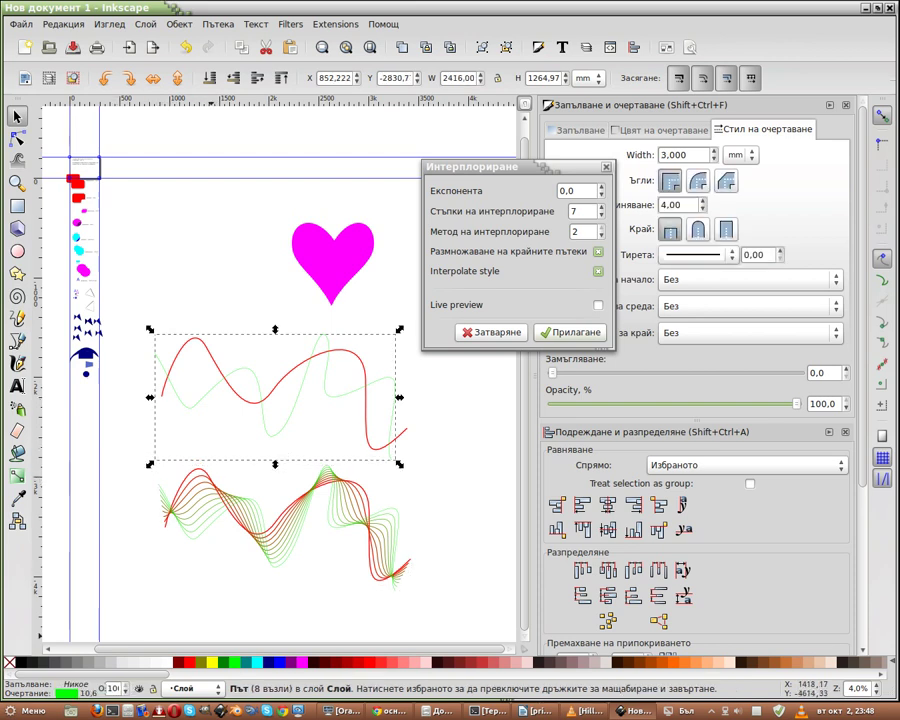
{"action": "right_click", "coordinate": [212, 662]}
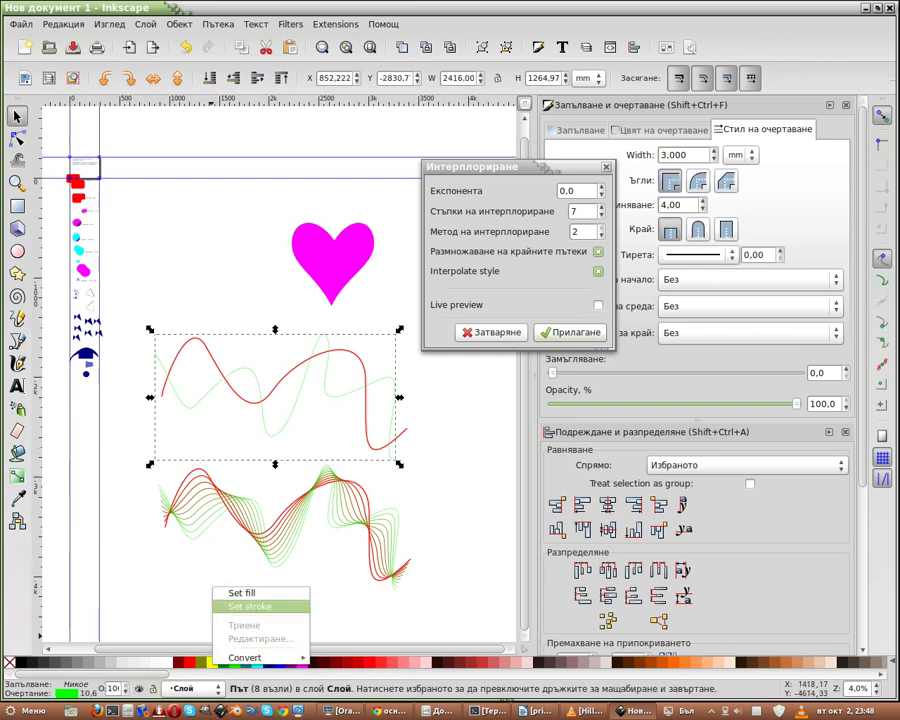
{"action": "left_click", "coordinate": [250, 606]}
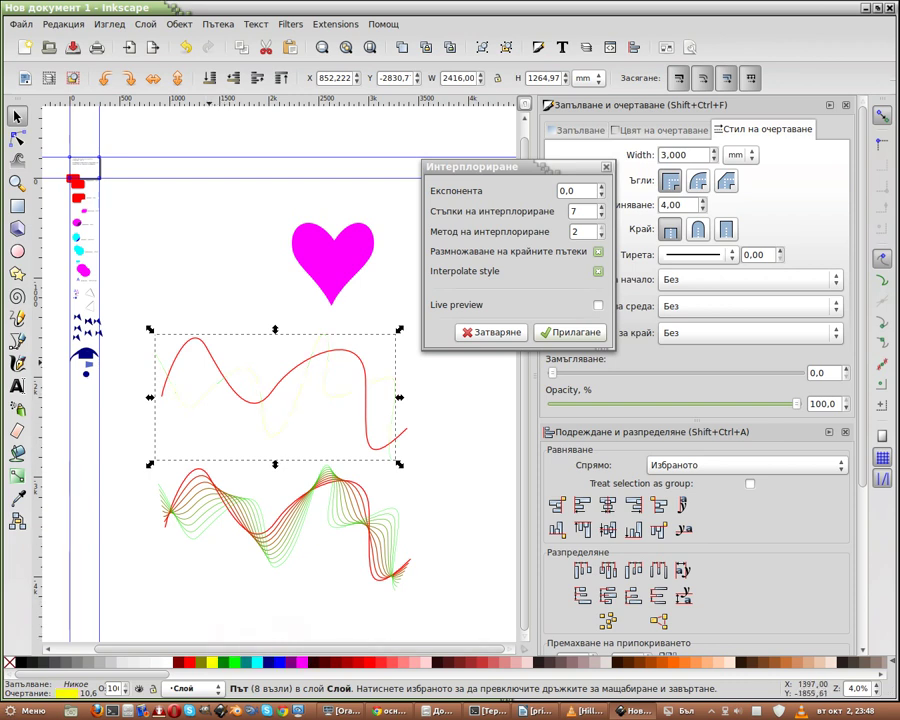
{"action": "key", "text": "Tab"}
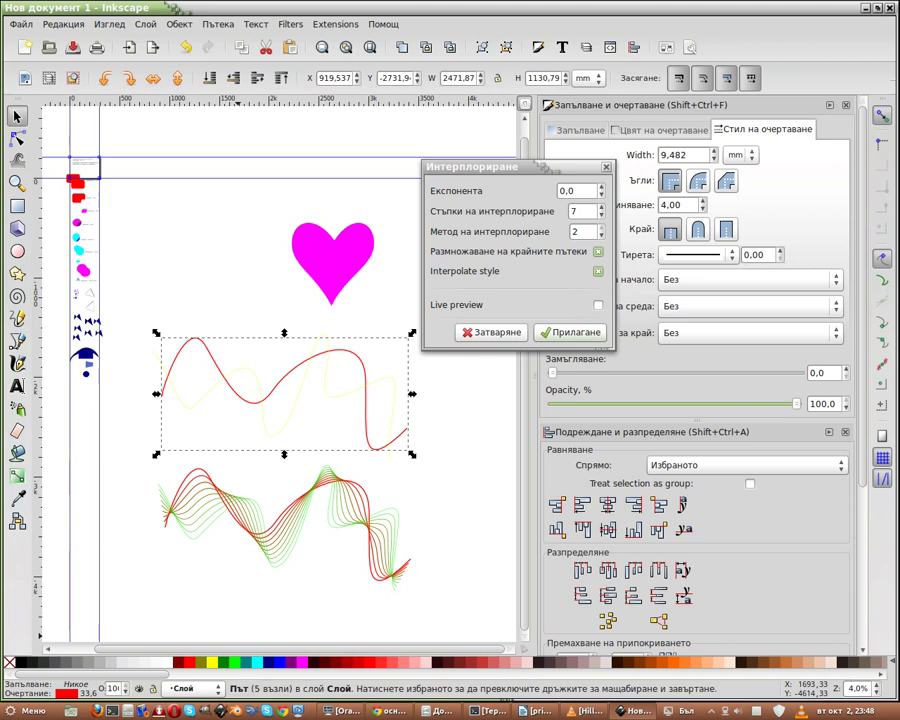
{"action": "right_click", "coordinate": [281, 662]}
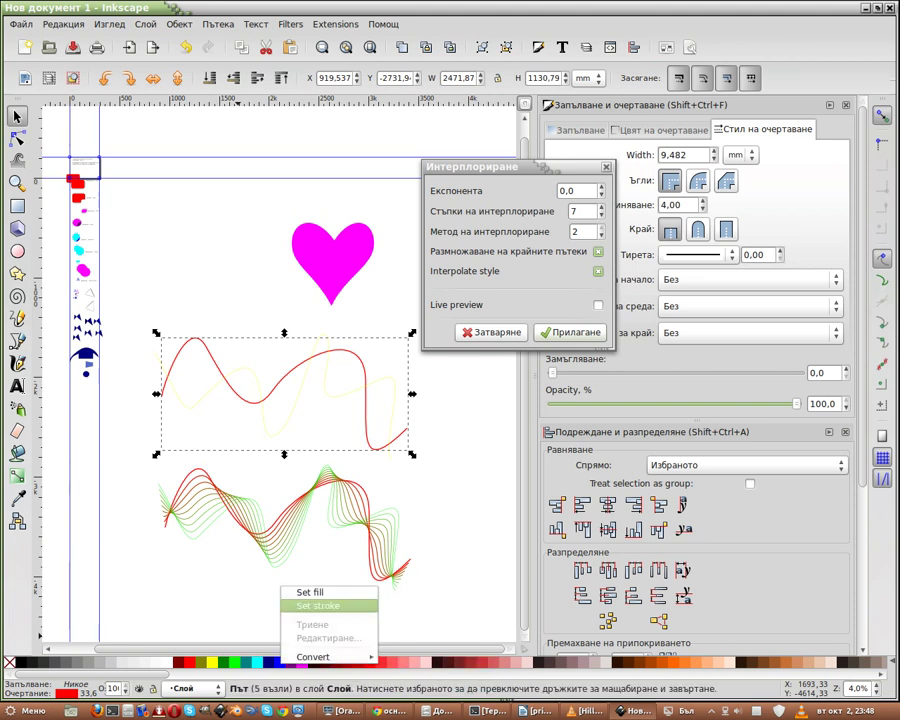
{"action": "left_click", "coordinate": [318, 605]}
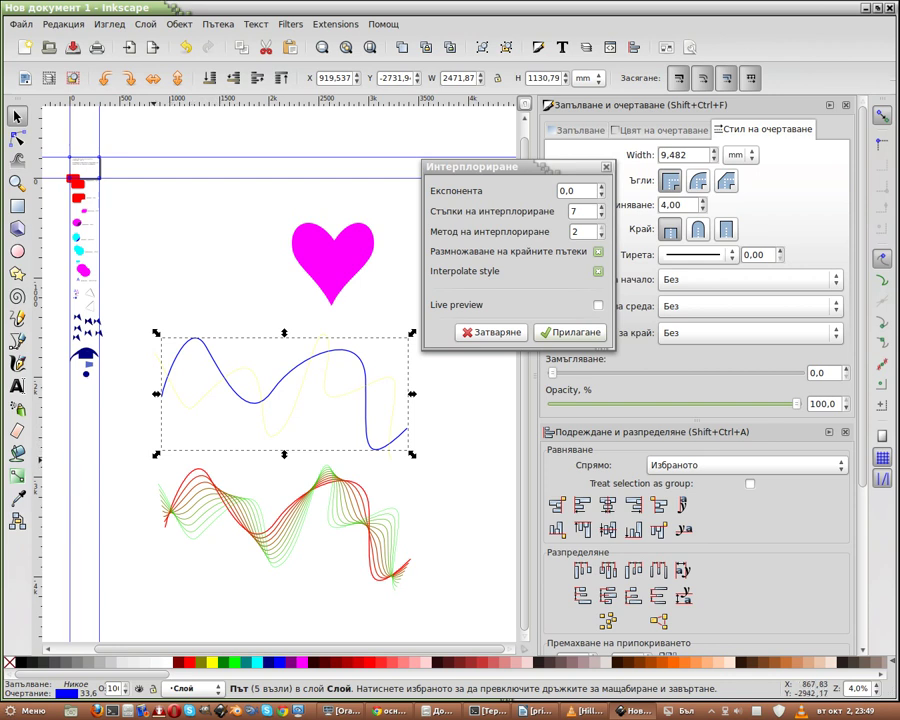
{"action": "key", "text": "Escape"}
Step: Interpolate the blue and yellow curves with Interpolate style off, and move the plain blue blend down
{"action": "left_click_drag", "start_coordinate": [141, 328], "coordinate": [430, 452]}
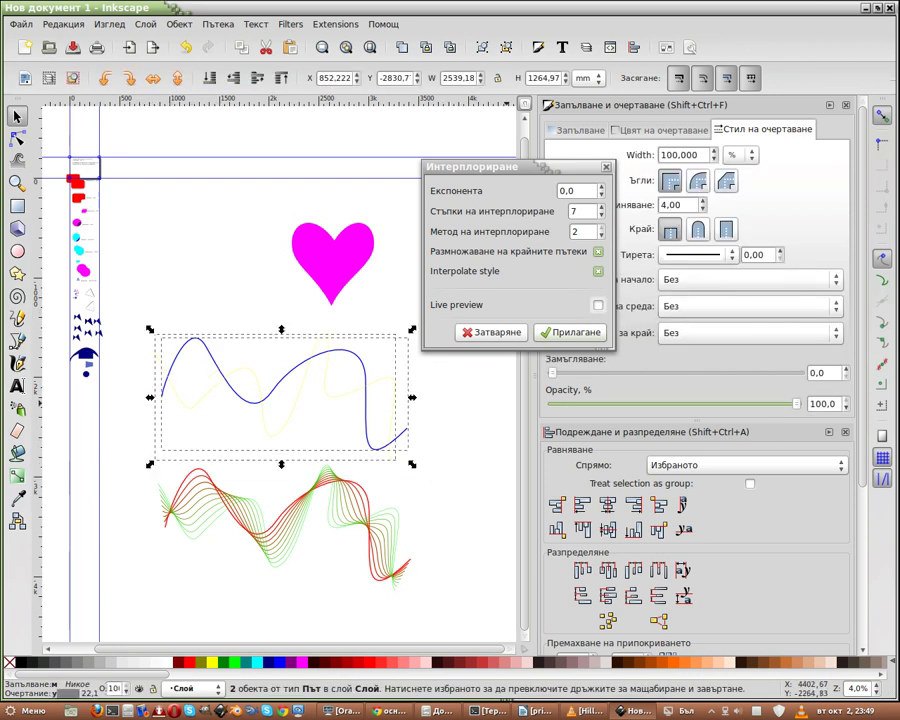
{"action": "left_click", "coordinate": [598, 271]}
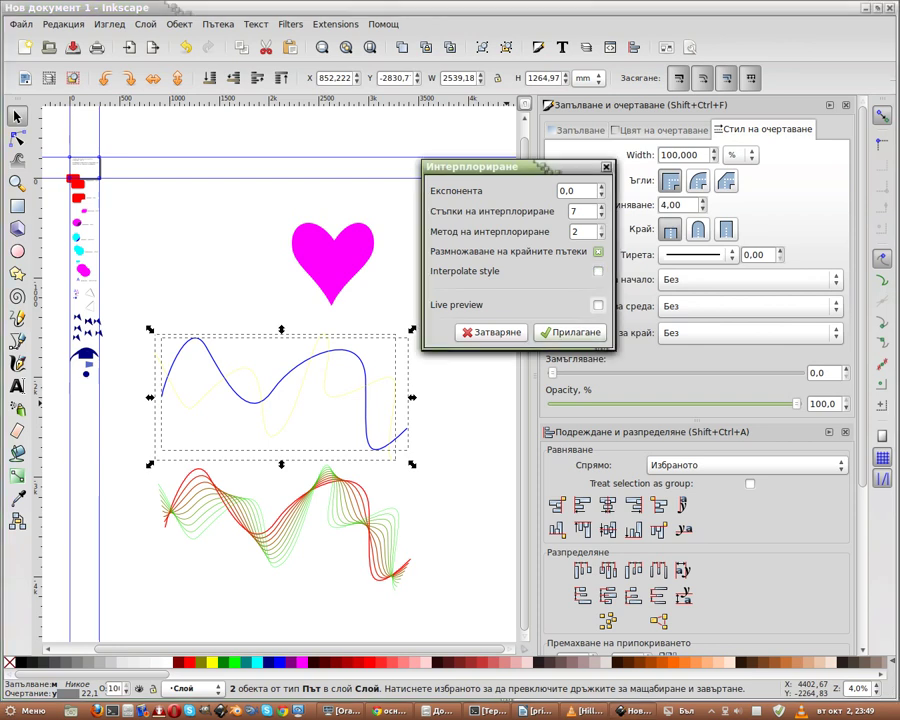
{"action": "left_click", "coordinate": [598, 305]}
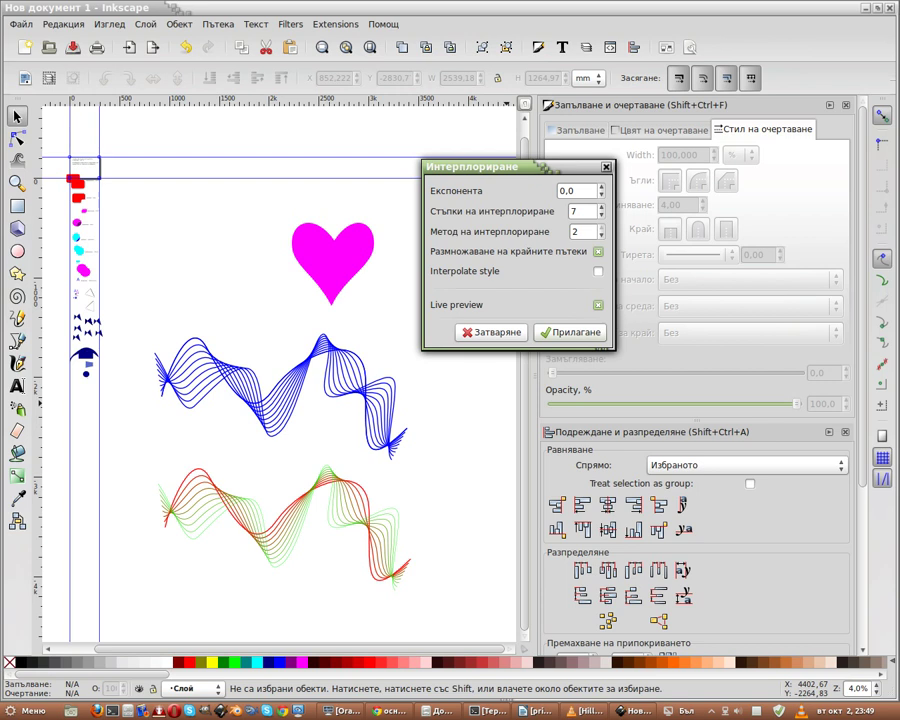
{"action": "left_click", "coordinate": [598, 305]}
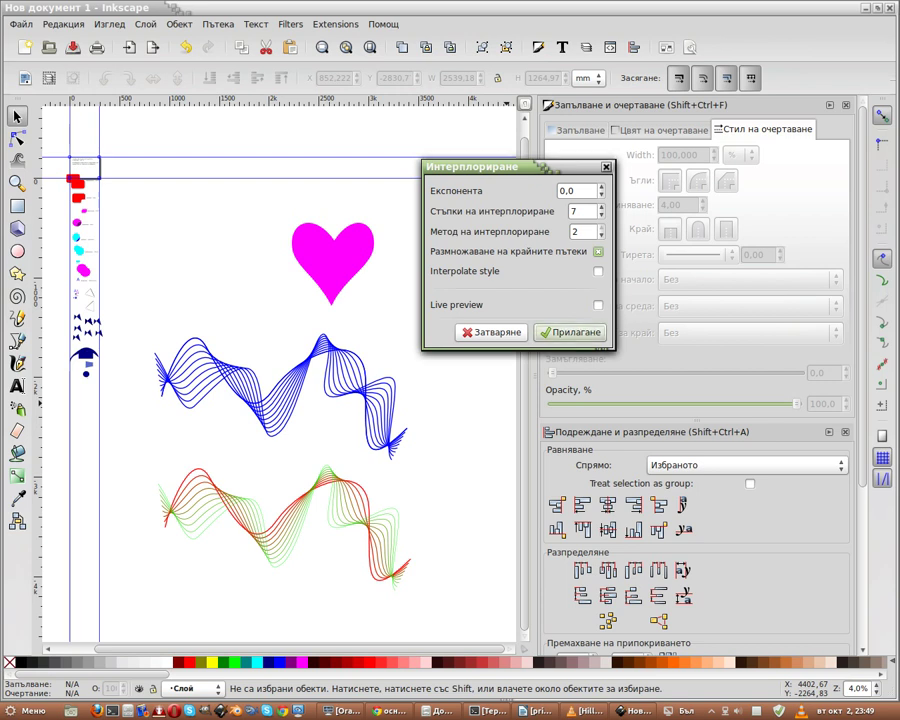
{"action": "mouse_move", "coordinate": [270, 420]}
{"action": "left_mouse_down"}
{"action": "mouse_move", "coordinate": [362, 483]}
{"action": "mouse_move", "coordinate": [237, 631]}
{"action": "left_mouse_up"}
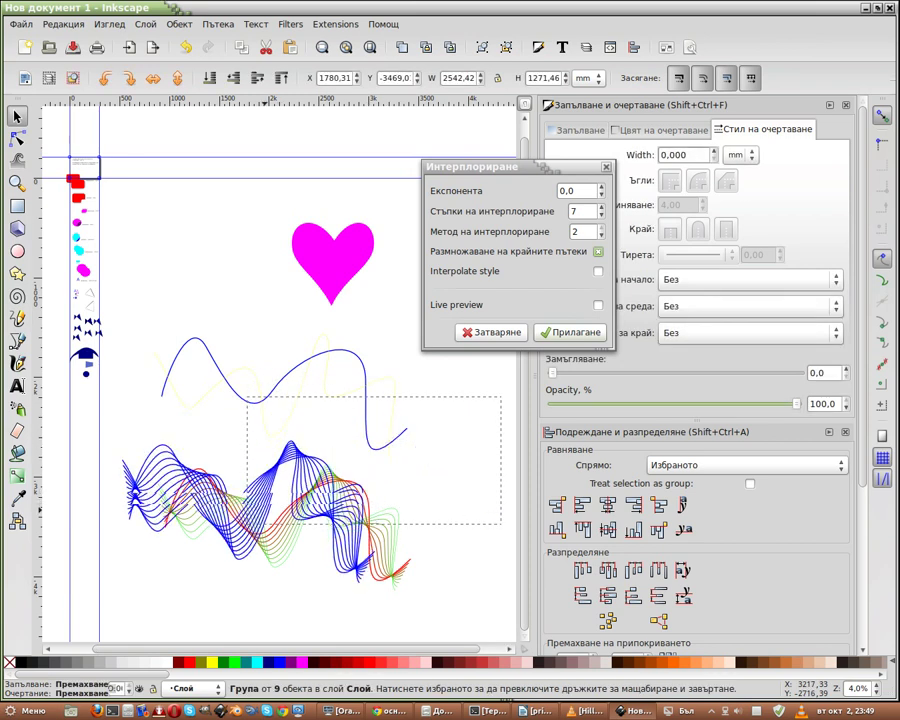
Step: Interpolate the curves again with Interpolate style on, moving the blue-to-yellow blend lower
{"action": "mouse_move", "coordinate": [135, 332]}
{"action": "left_mouse_down"}
{"action": "mouse_move", "coordinate": [422, 448]}
{"action": "mouse_move", "coordinate": [420, 465]}
{"action": "left_mouse_up"}
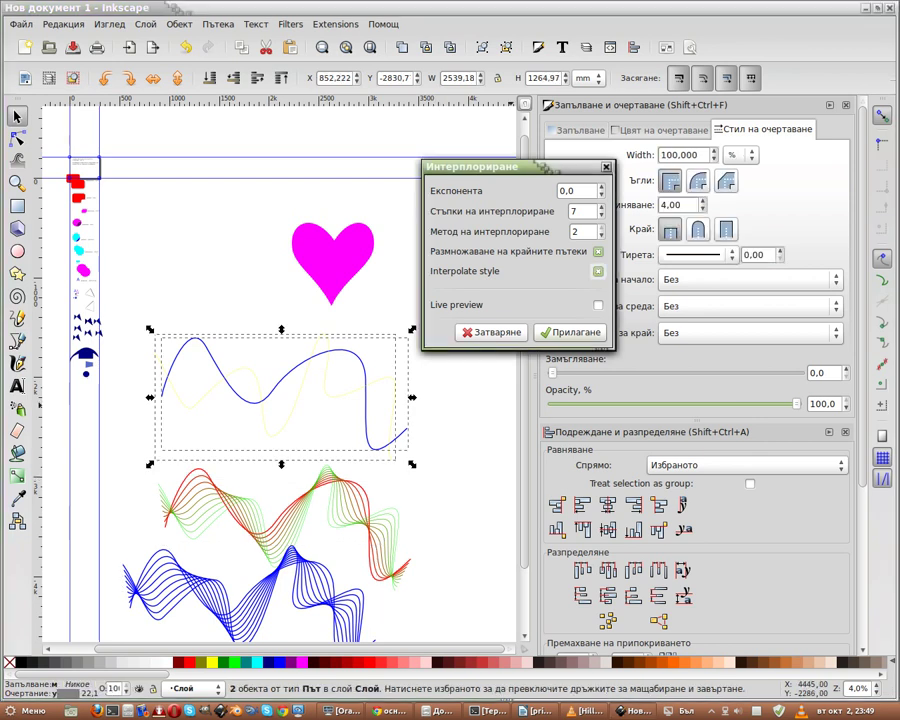
{"action": "left_click", "coordinate": [598, 271]}
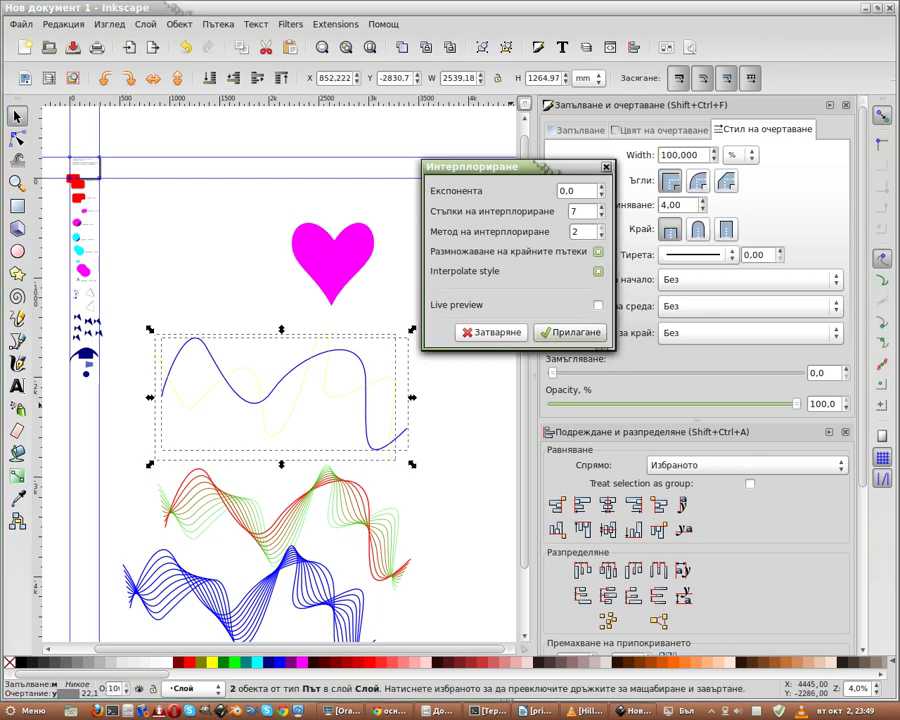
{"action": "left_click", "coordinate": [567, 332]}
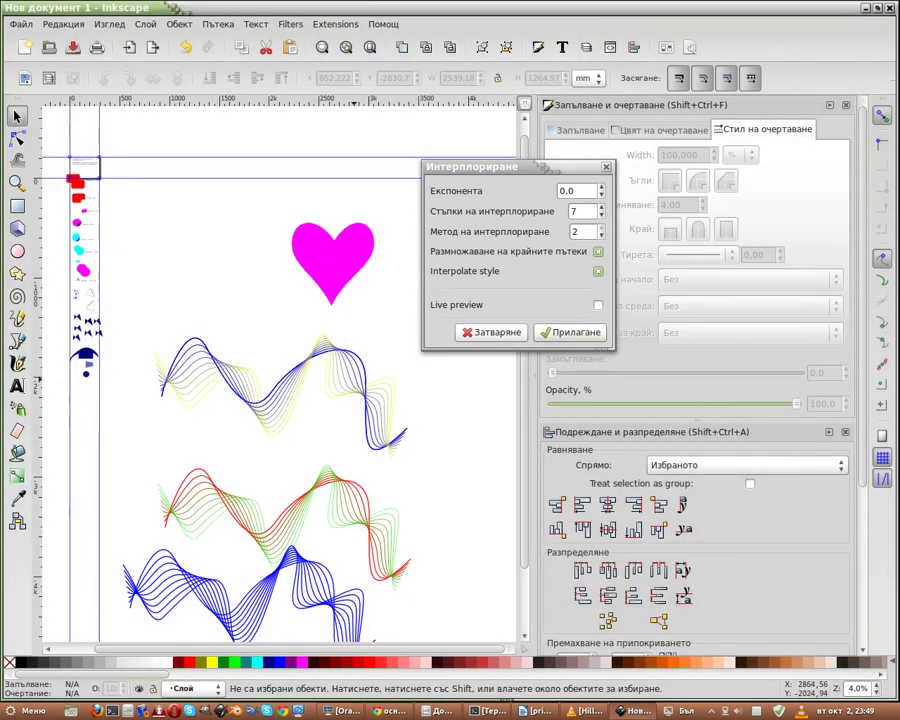
{"action": "mouse_move", "coordinate": [360, 376]}
{"action": "left_mouse_down"}
{"action": "mouse_move", "coordinate": [480, 460]}
{"action": "mouse_move", "coordinate": [302, 469]}
{"action": "mouse_move", "coordinate": [304, 449]}
{"action": "mouse_move", "coordinate": [322, 443]}
{"action": "left_mouse_up"}
Step: Draw a circle below the wave blends with the Ellipse tool
{"action": "scroll", "coordinate": [322, 443], "scroll_direction": "down", "scroll_amount": 3}
{"action": "scroll", "coordinate": [280, 380], "scroll_direction": "down", "scroll_amount": 3}
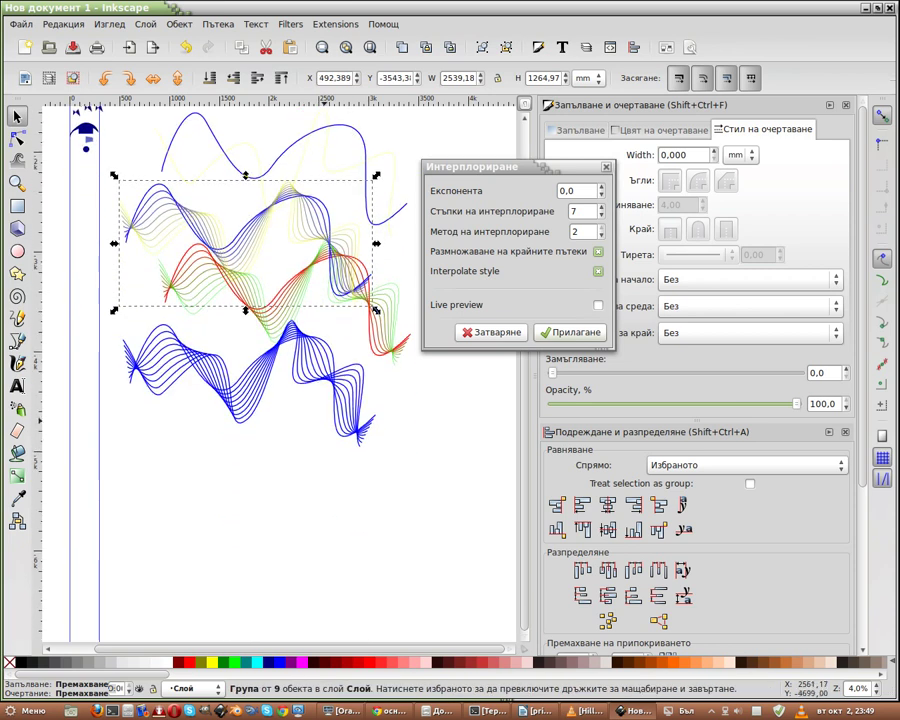
{"action": "scroll", "coordinate": [280, 380], "scroll_direction": "down", "scroll_amount": 1}
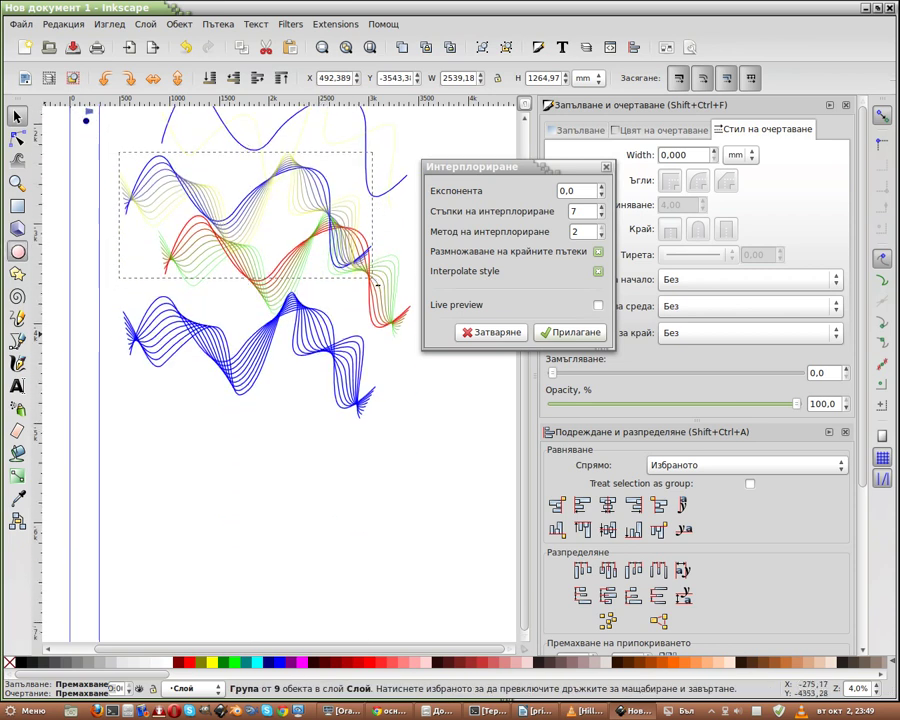
{"action": "key", "text": "e"}
{"action": "left_click_drag", "start_coordinate": [196, 445], "coordinate": [326, 584]}
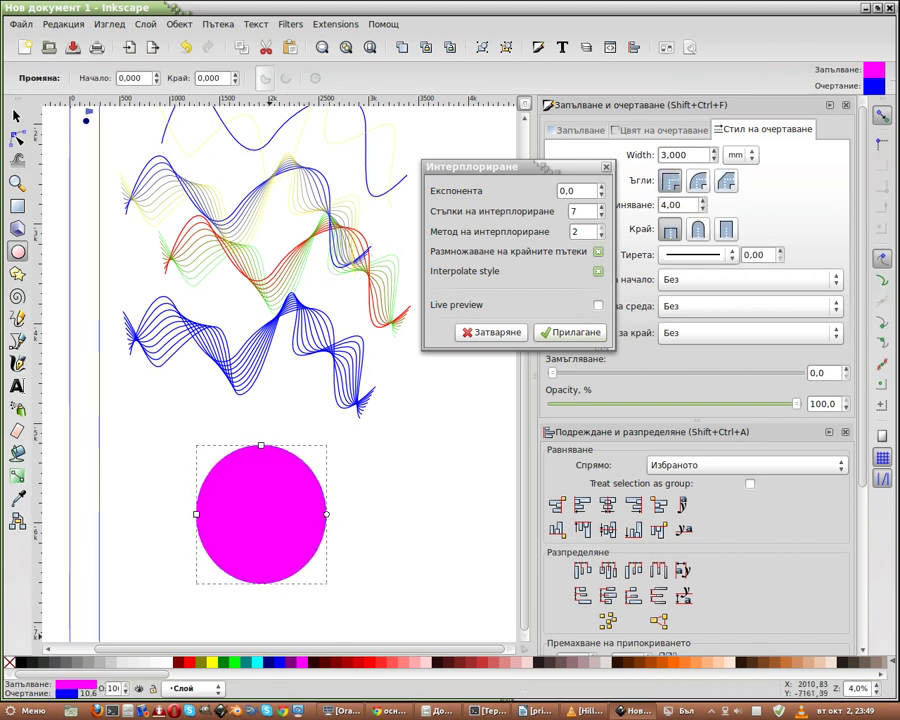
Step: Unset and then remove the circle's fill, leaving a thin blue outline
{"action": "right_click", "coordinate": [76, 685]}
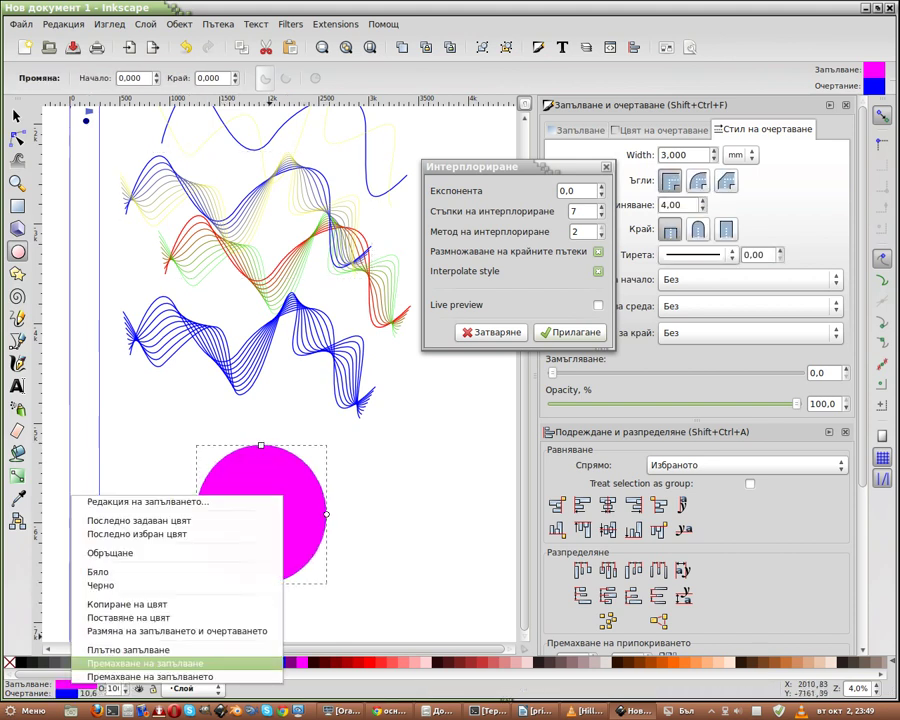
{"action": "left_click", "coordinate": [145, 663]}
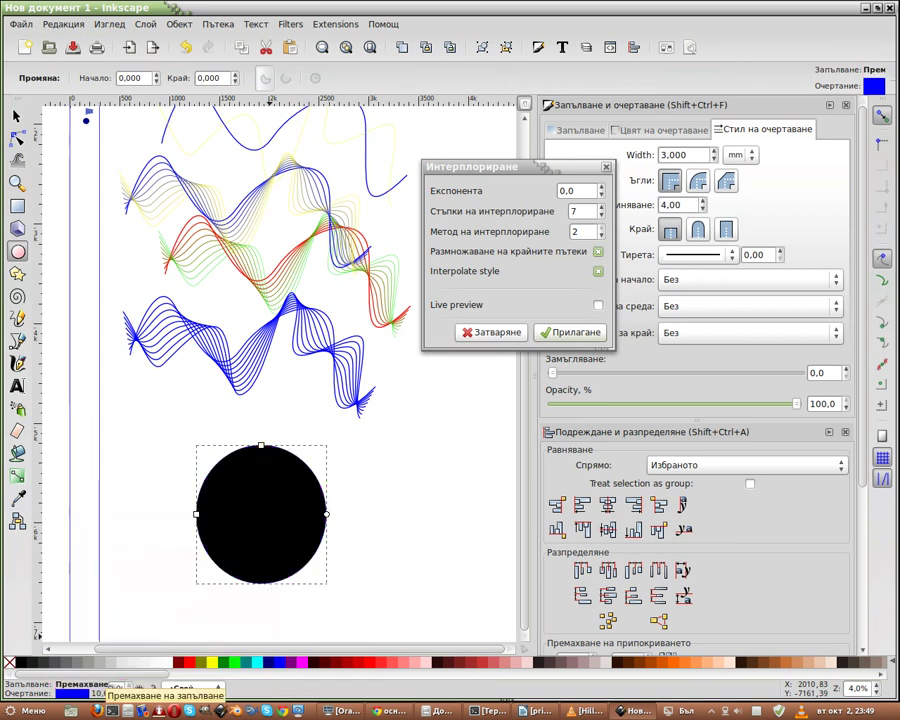
{"action": "right_click", "coordinate": [97, 678]}
{"action": "left_click", "coordinate": [175, 676]}
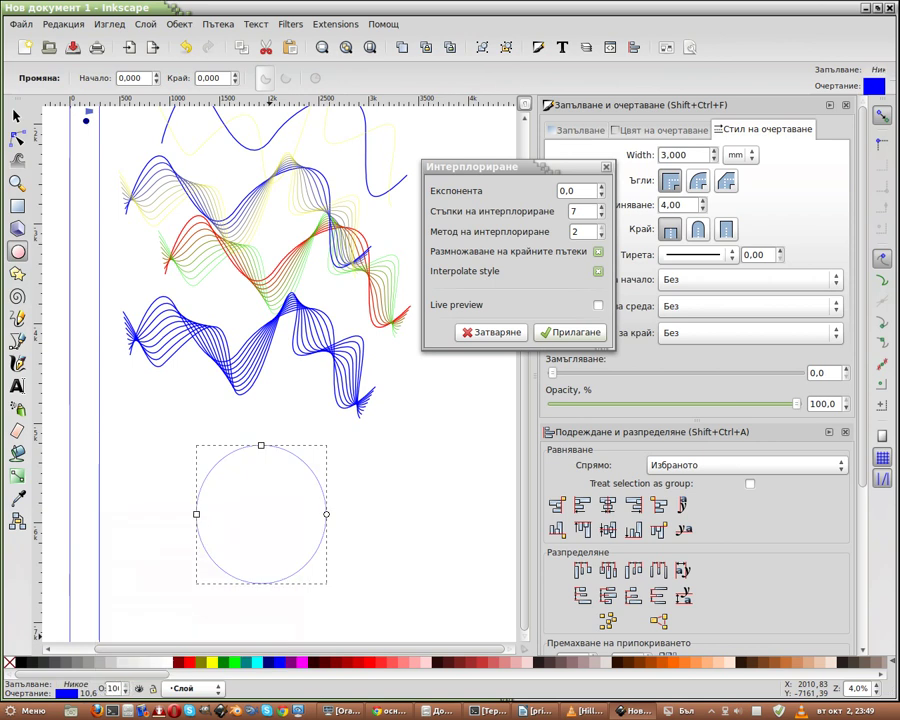
{"action": "scroll", "coordinate": [280, 370], "scroll_direction": "down", "scroll_amount": 2}
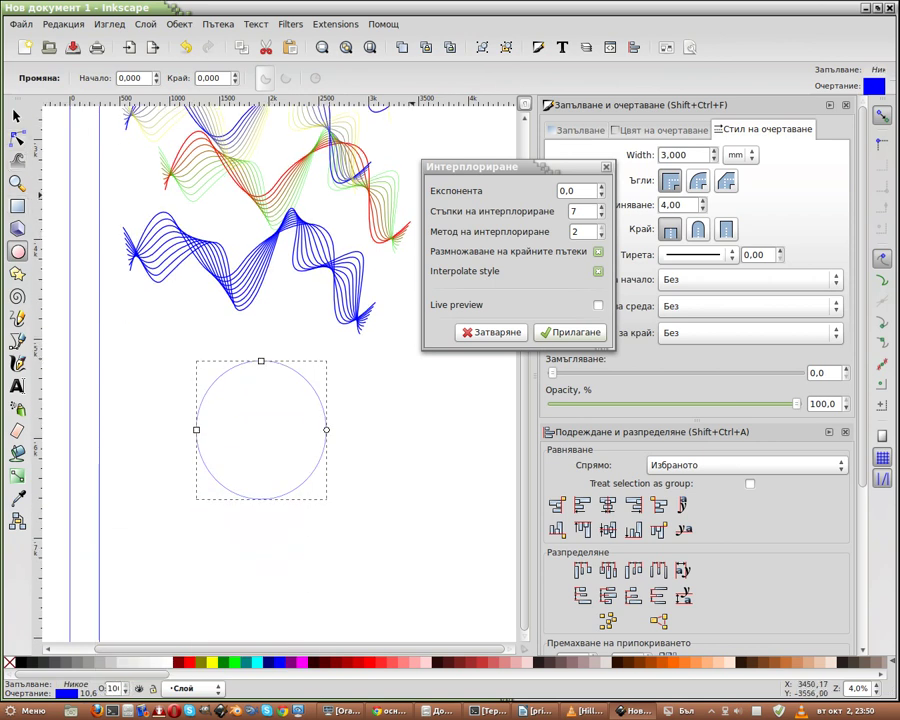
{"action": "left_click_drag", "start_coordinate": [470, 167], "coordinate": [421, 146]}
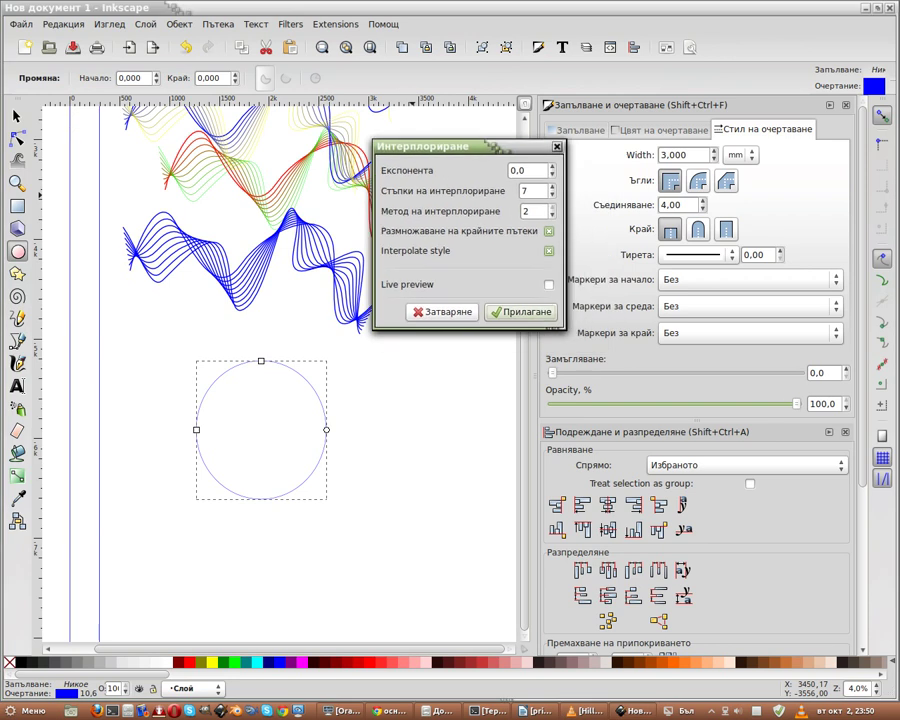
Step: Deselect everything and reselect the unfilled circle with the Selector
{"action": "key", "text": "F1"}
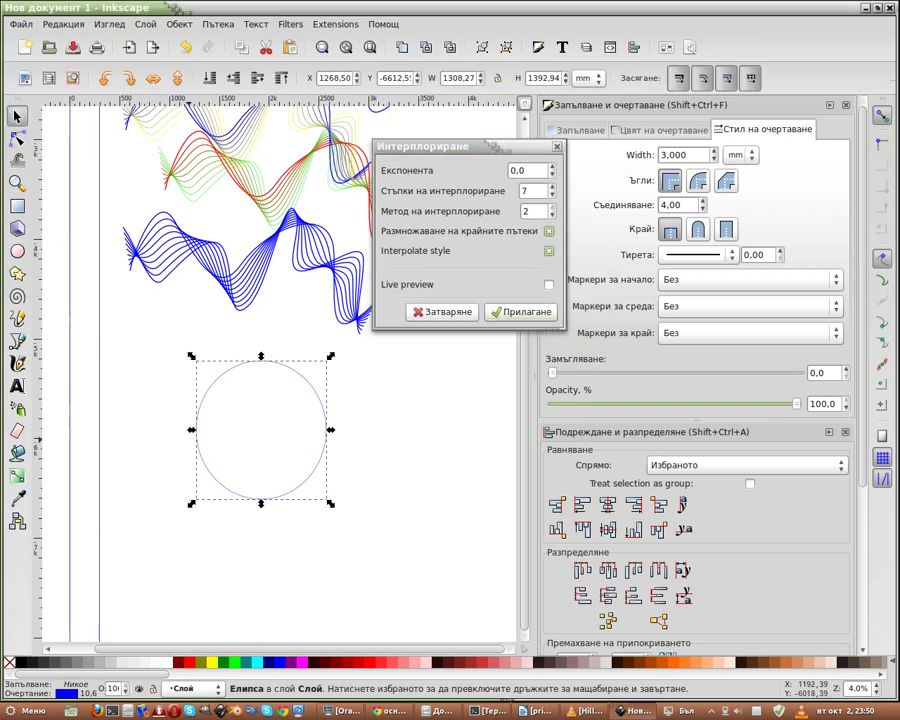
{"action": "key", "text": "Escape"}
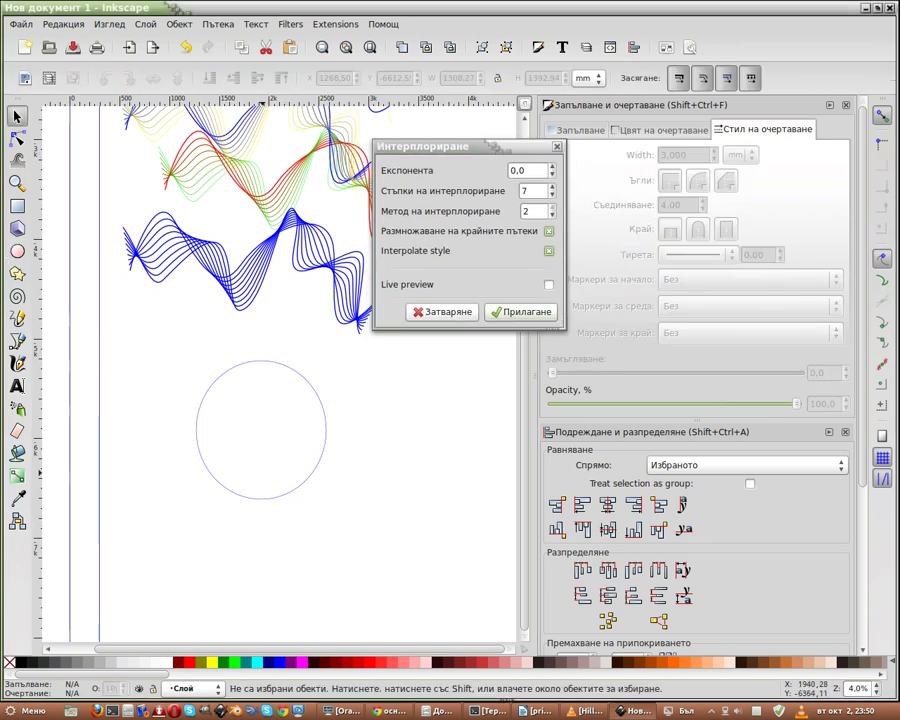
{"action": "scroll", "coordinate": [280, 380], "scroll_direction": "down", "scroll_amount": 2}
{"action": "left_click", "coordinate": [197, 345]}
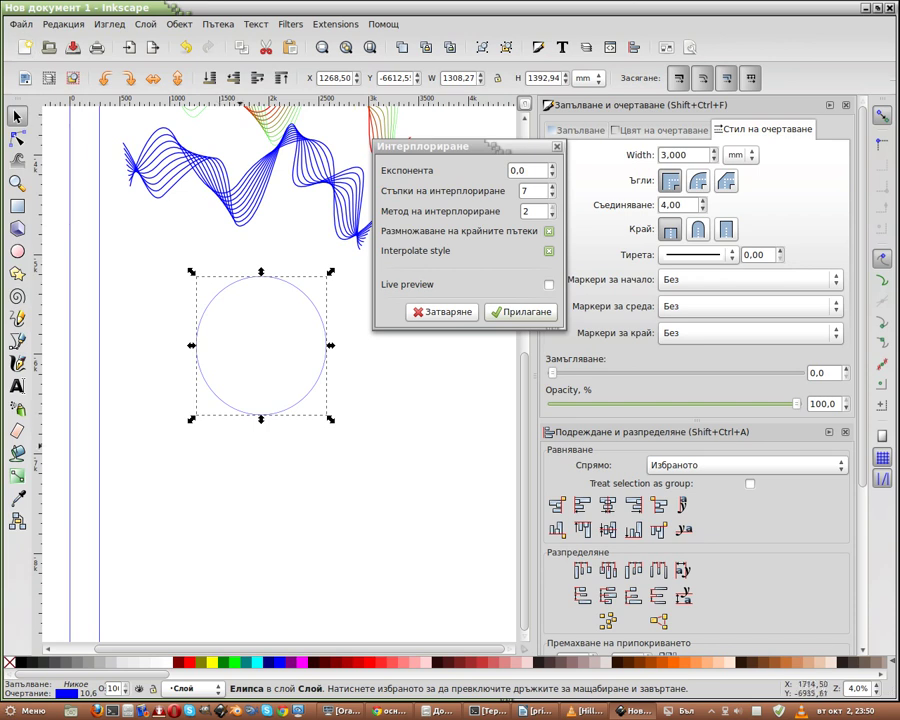
Step: Duplicate the blue circle and shift the copy down and to the right
{"action": "left_click", "coordinate": [55, 24]}
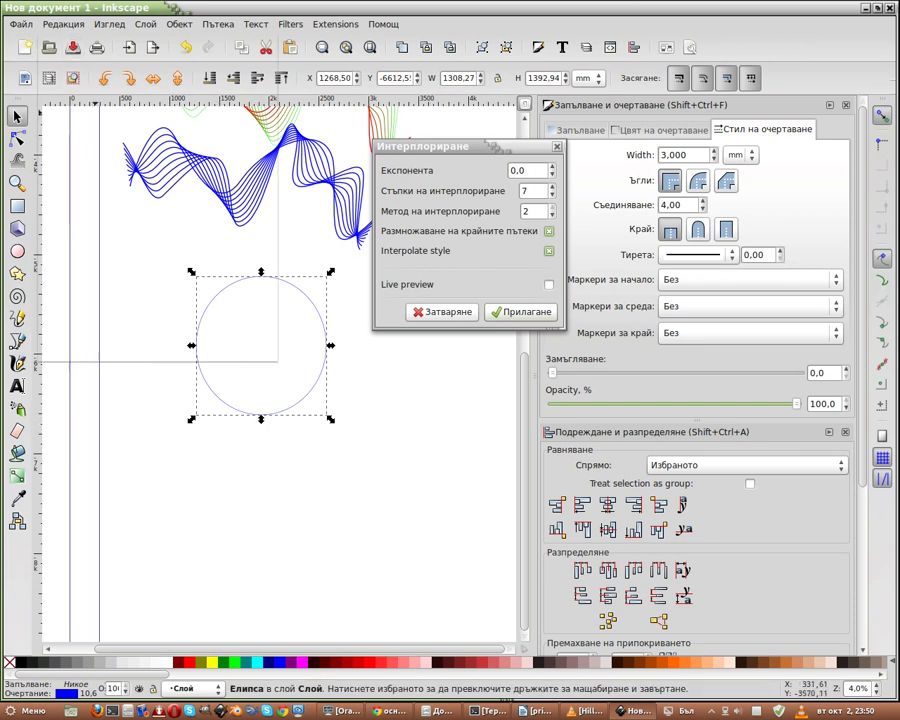
{"action": "key", "text": "Down"}
{"action": "key", "text": "Down"}
{"action": "key", "text": "Down"}
{"action": "key", "text": "Down"}
{"action": "key", "text": "Up"}
{"action": "key", "text": "Up"}
{"action": "key", "text": "Up"}
{"action": "key", "text": "Down"}
{"action": "key", "text": "Down"}
{"action": "key", "text": "Down"}
{"action": "key", "text": "Down"}
{"action": "key", "text": "Down"}
{"action": "key", "text": "Down"}
{"action": "key", "text": "Return"}
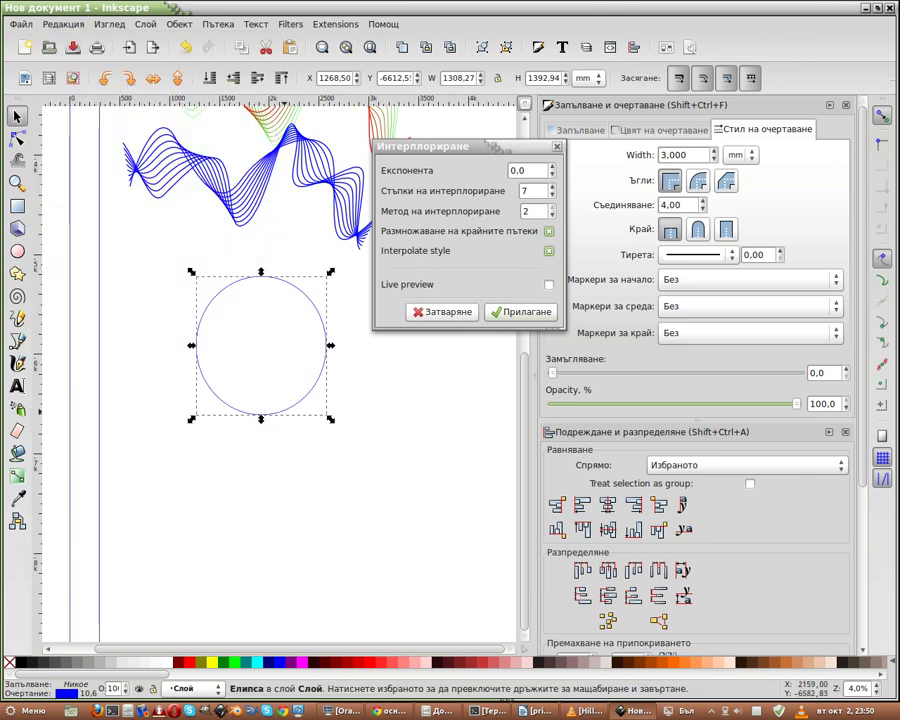
{"action": "left_click_drag", "start_coordinate": [261, 413], "coordinate": [283, 435]}
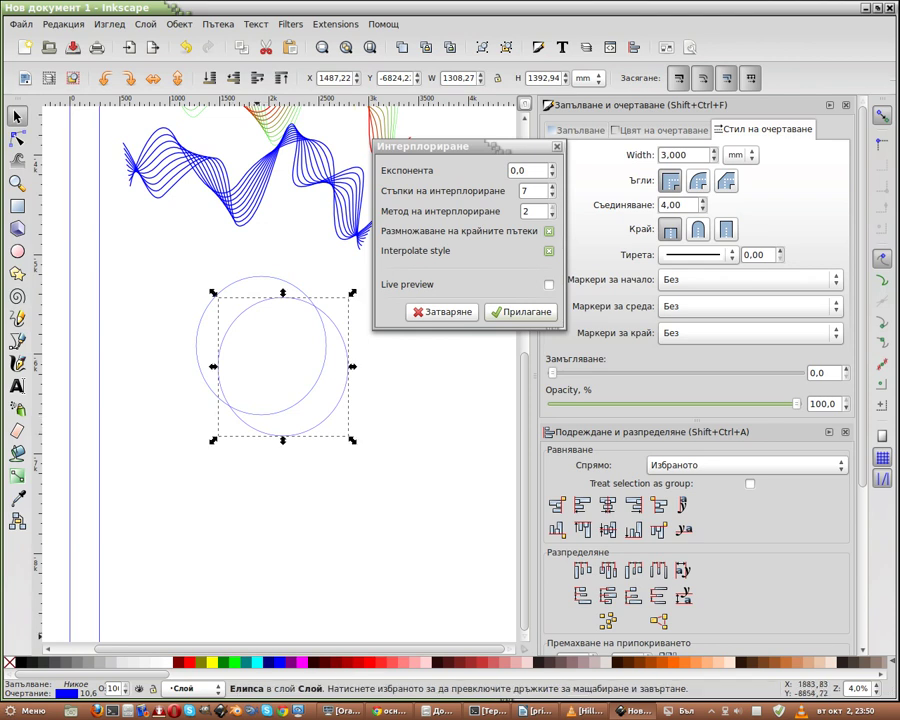
Step: Give the copy an aqua outline and interpolate seven circles between the two
{"action": "right_click", "coordinate": [258, 662]}
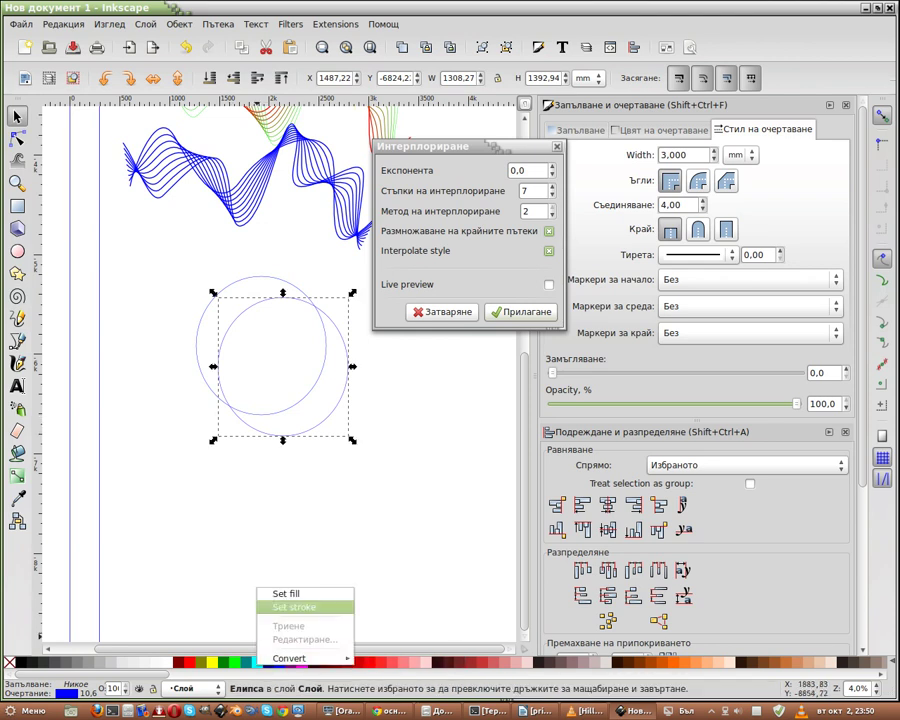
{"action": "left_click", "coordinate": [292, 607]}
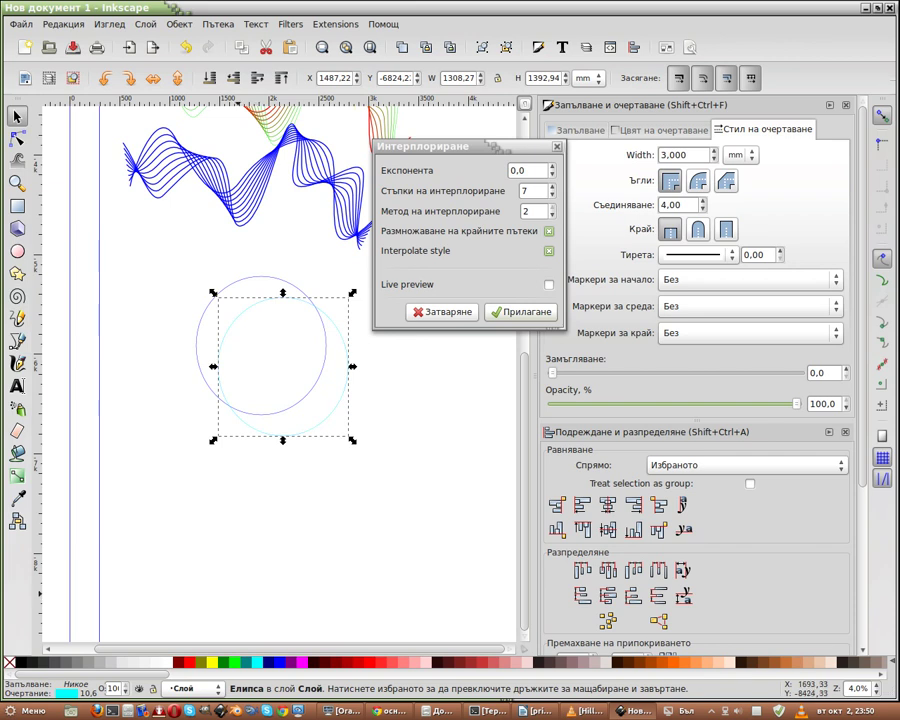
{"action": "left_click_drag", "start_coordinate": [370, 456], "coordinate": [136, 262]}
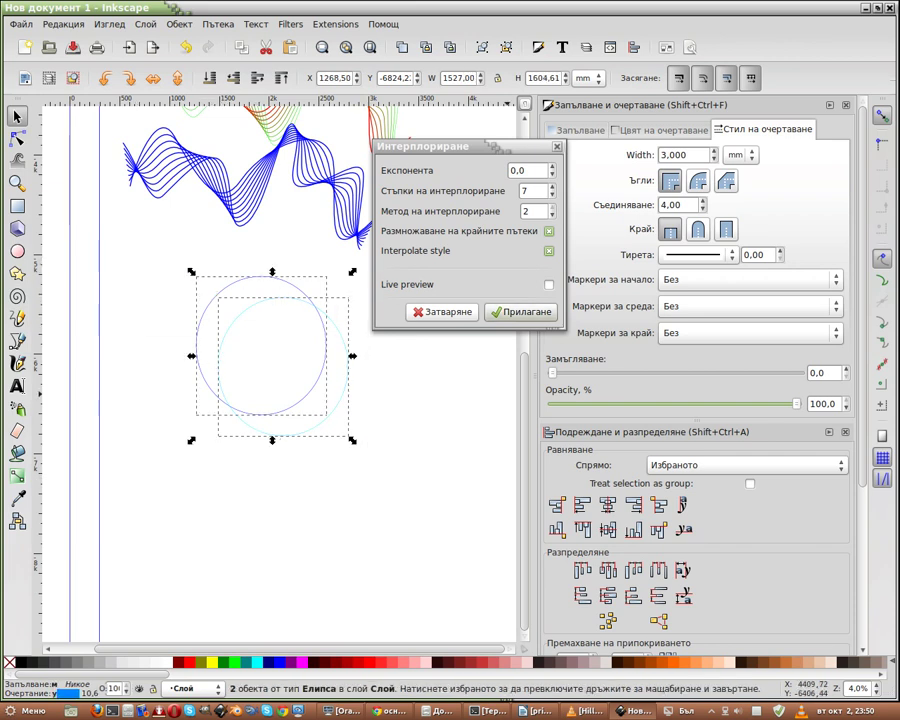
{"action": "left_click", "coordinate": [520, 311]}
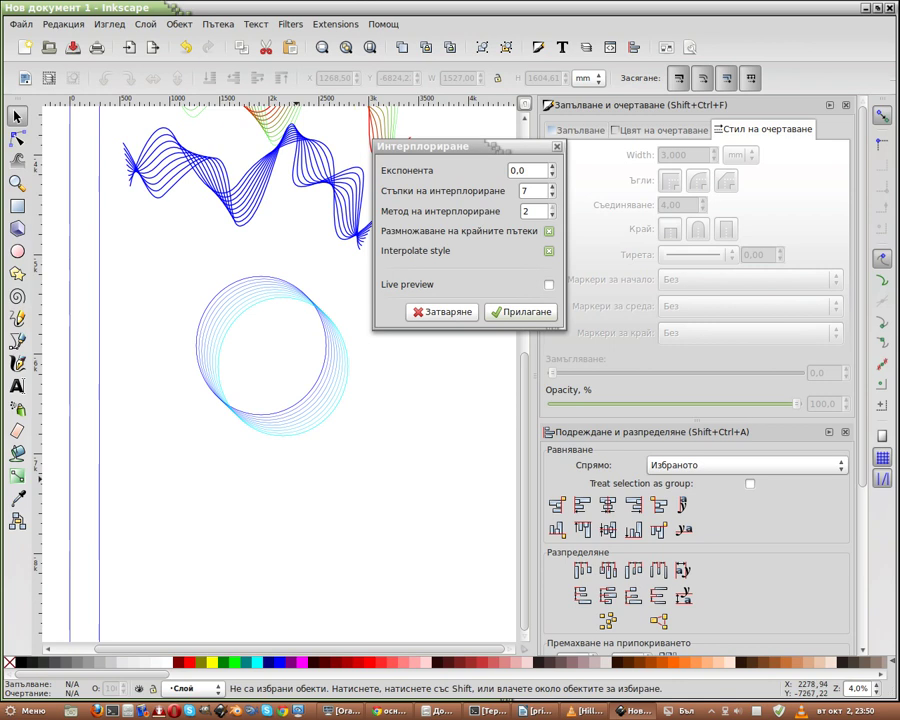
Step: Move the blue–aqua blend down-right and give the left circle a red outline
{"action": "left_click_drag", "start_coordinate": [302, 425], "coordinate": [429, 535]}
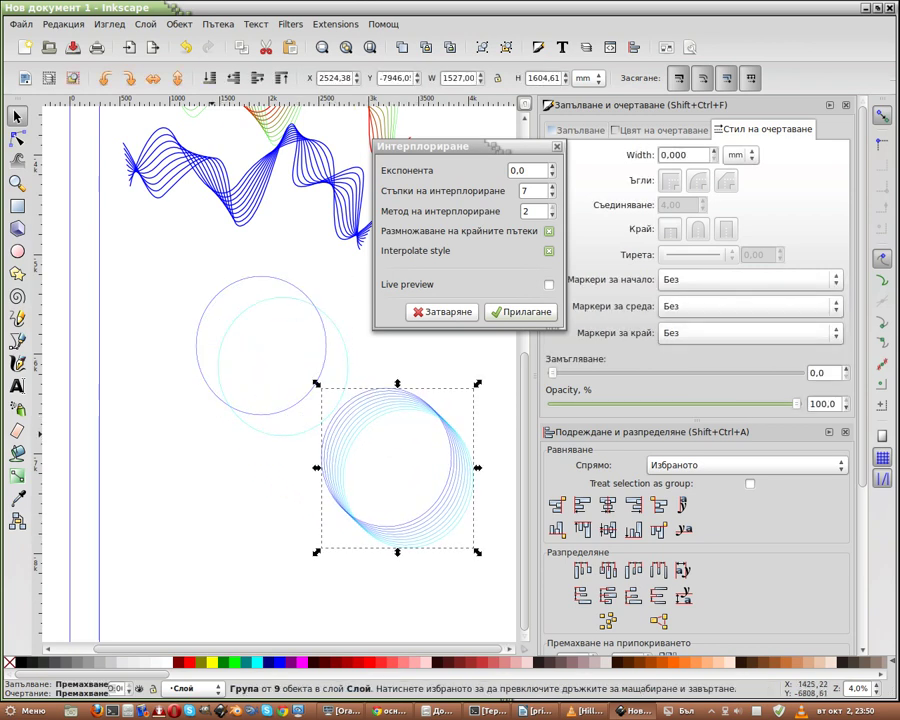
{"action": "left_click", "coordinate": [214, 395]}
{"action": "left_click", "coordinate": [206, 380]}
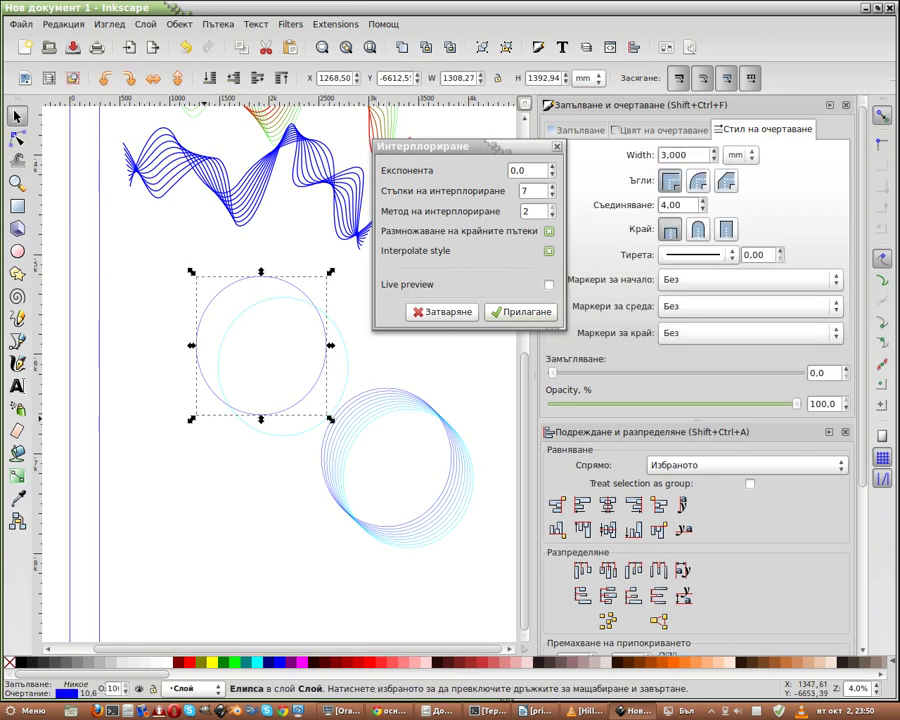
{"action": "left_click", "coordinate": [180, 661]}
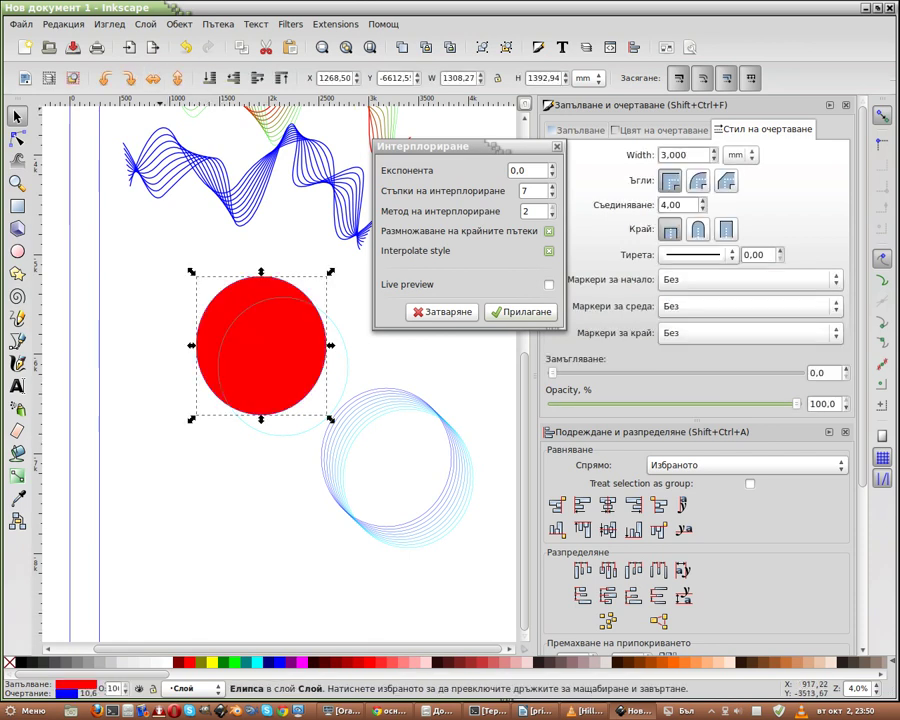
{"action": "key", "text": "ctrl+z"}
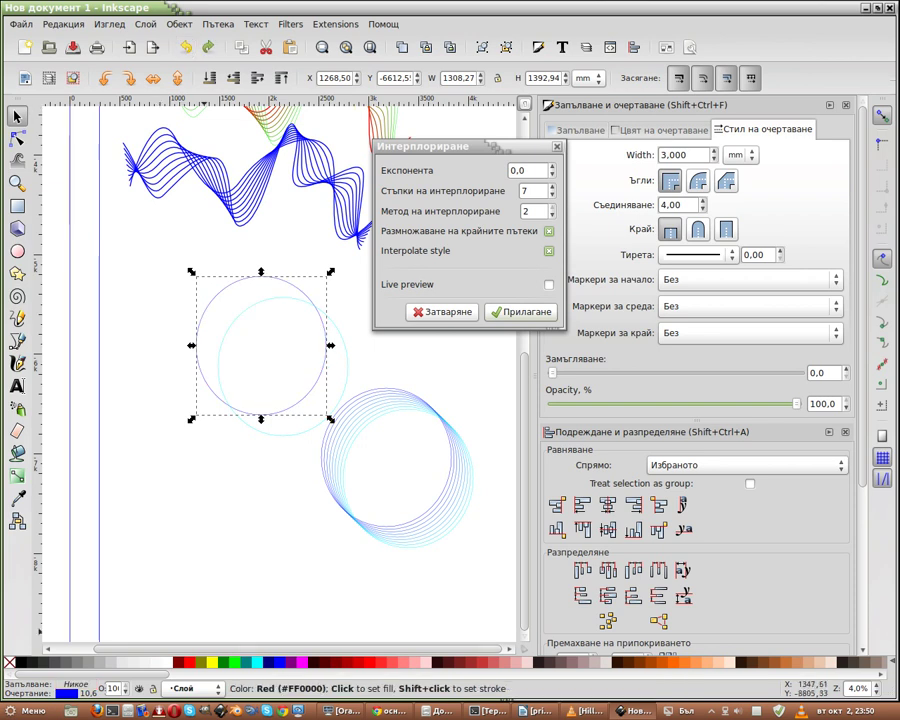
{"action": "right_click", "coordinate": [188, 661]}
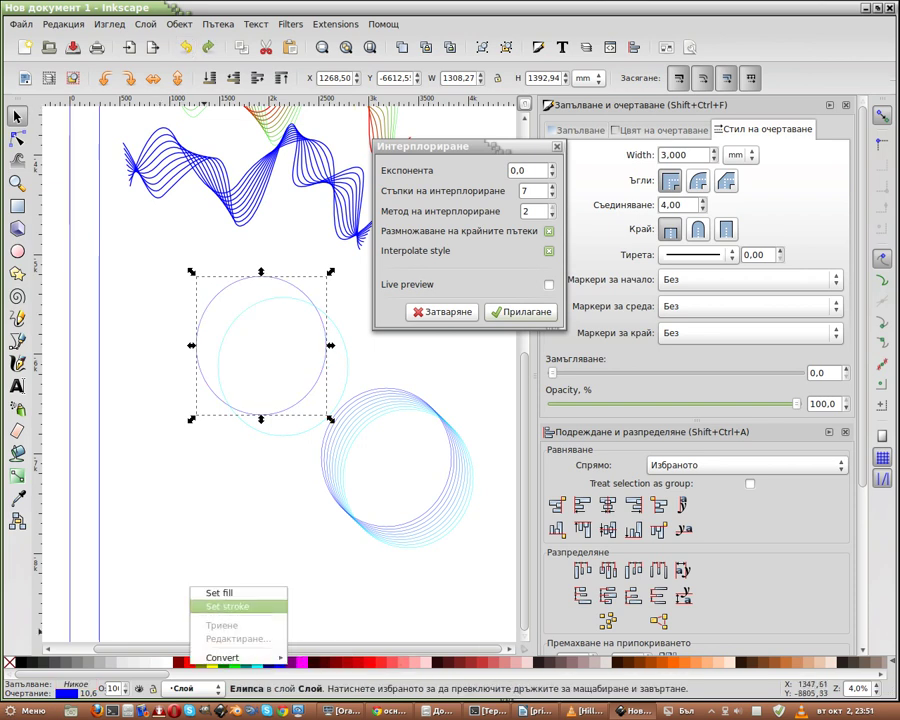
{"action": "left_click", "coordinate": [228, 606]}
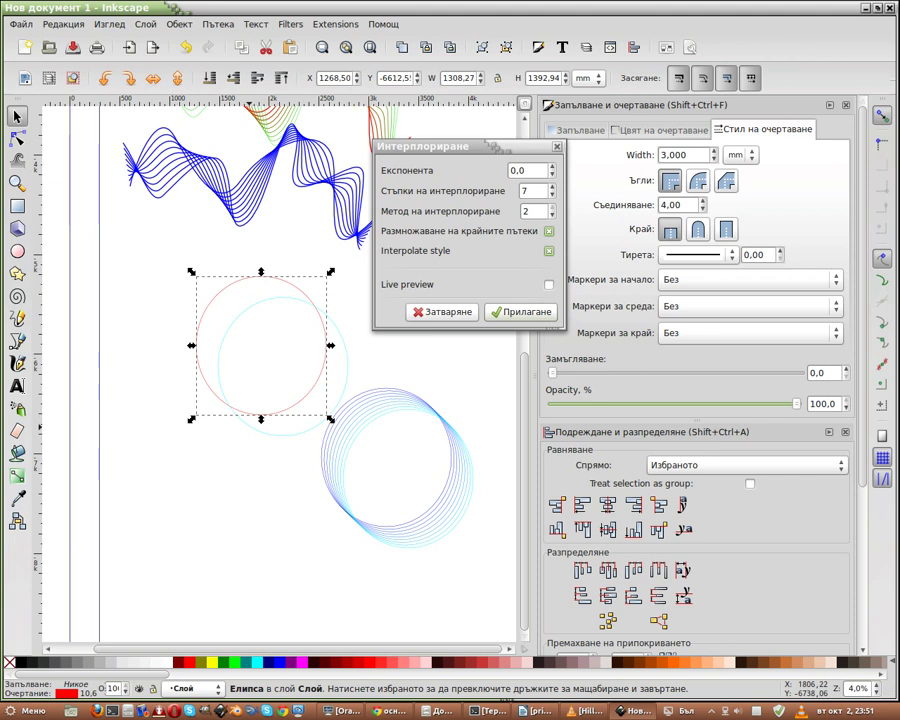
Step: Give the other circle a yellow outline and interpolate between the red and yellow circles
{"action": "key", "text": "Tab"}
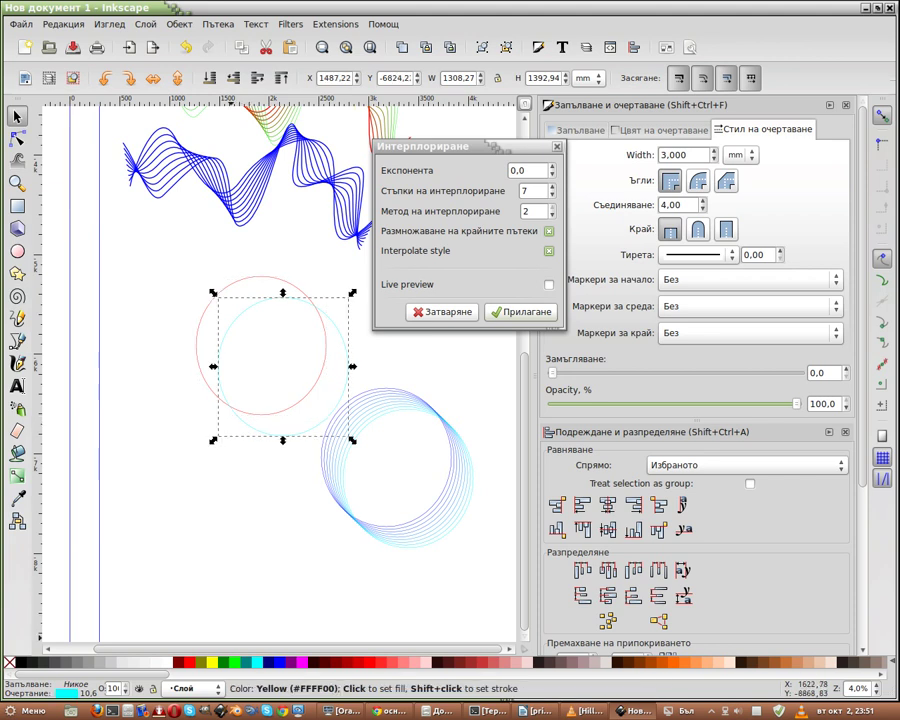
{"action": "right_click", "coordinate": [212, 661]}
{"action": "left_click", "coordinate": [249, 604]}
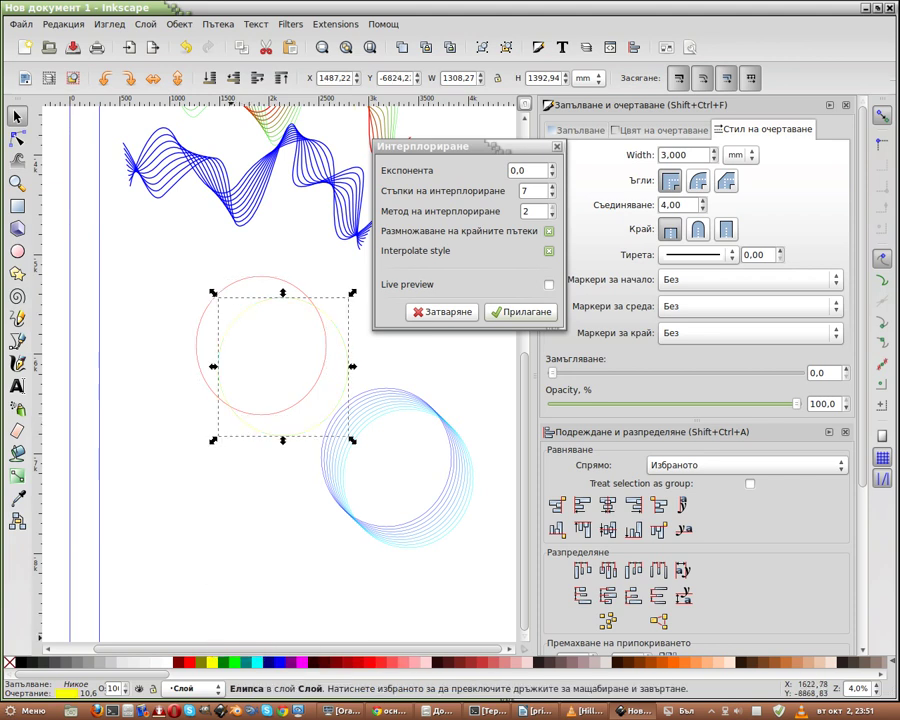
{"action": "left_click", "coordinate": [173, 273]}
{"action": "left_click_drag", "start_coordinate": [173, 273], "coordinate": [358, 510]}
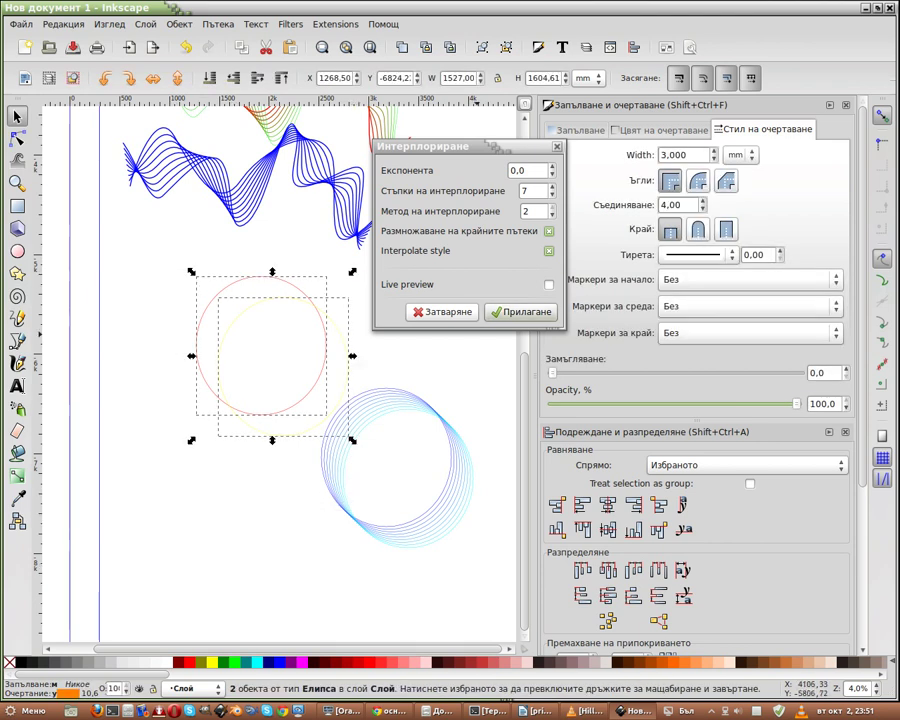
{"action": "left_click", "coordinate": [520, 312]}
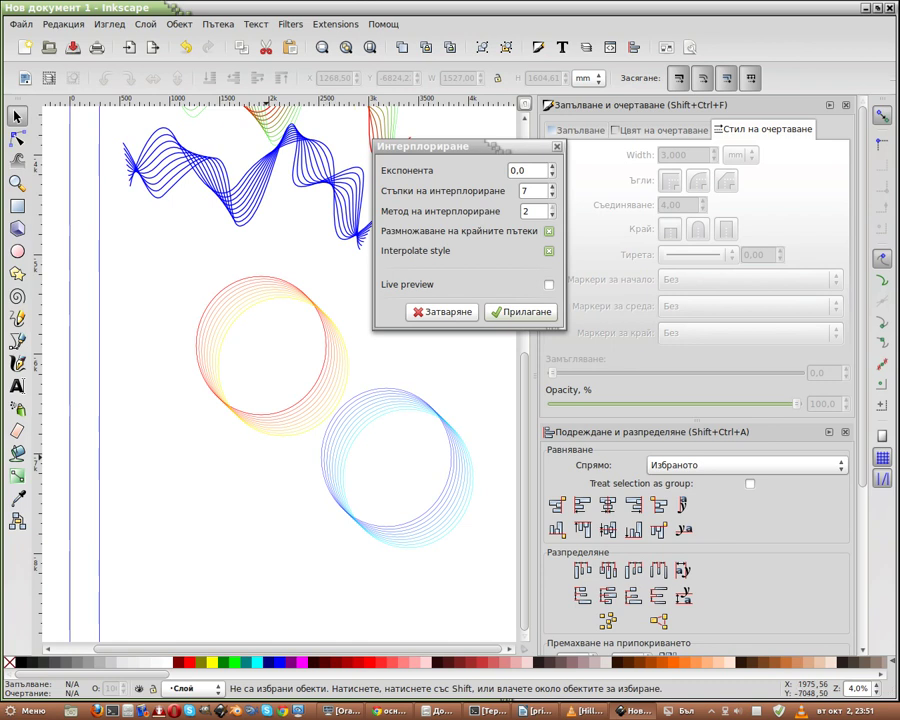
Step: Lay the red–yellow blend over the blue–aqua ring and close the Interpolate dialog
{"action": "mouse_move", "coordinate": [273, 285]}
{"action": "left_mouse_down"}
{"action": "mouse_move", "coordinate": [371, 364]}
{"action": "mouse_move", "coordinate": [400, 443]}
{"action": "left_mouse_up"}
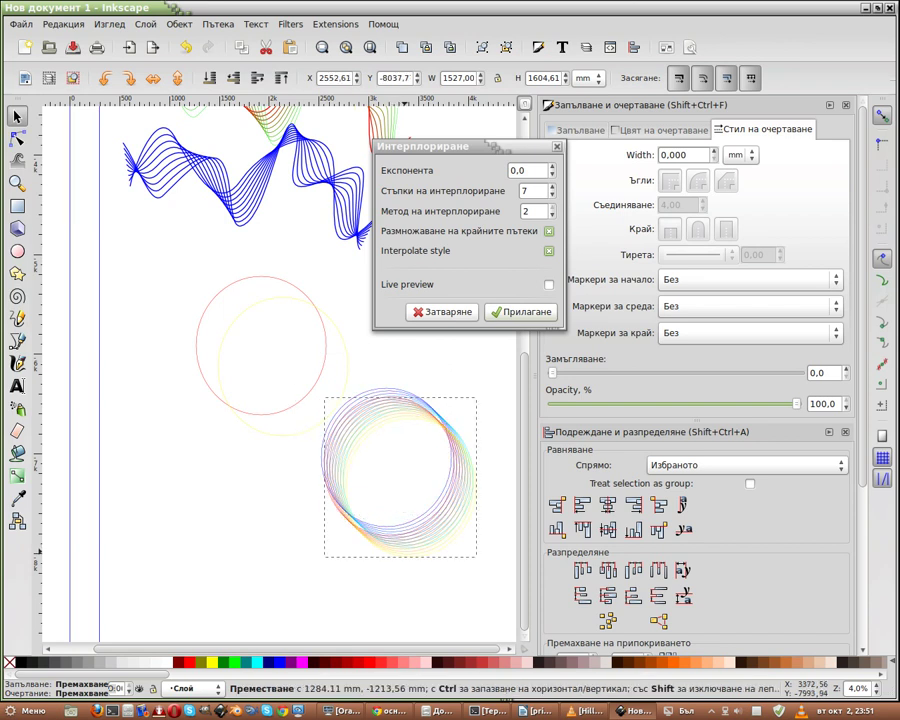
{"action": "left_click_drag", "start_coordinate": [404, 560], "coordinate": [395, 548]}
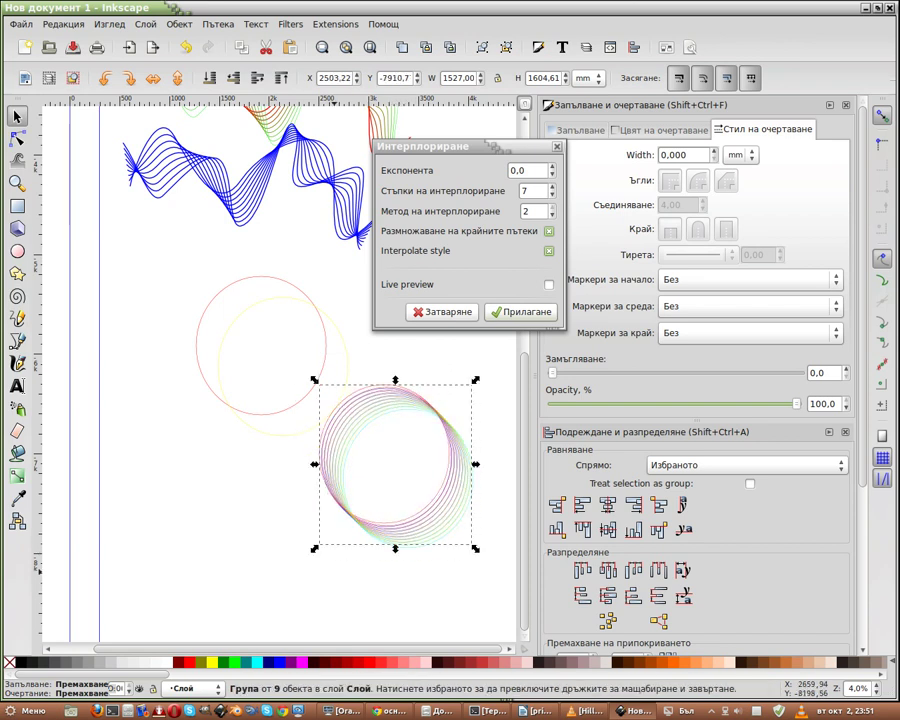
{"action": "left_click", "coordinate": [222, 385]}
{"action": "scroll", "coordinate": [222, 385], "scroll_direction": "down", "scroll_amount": 2}
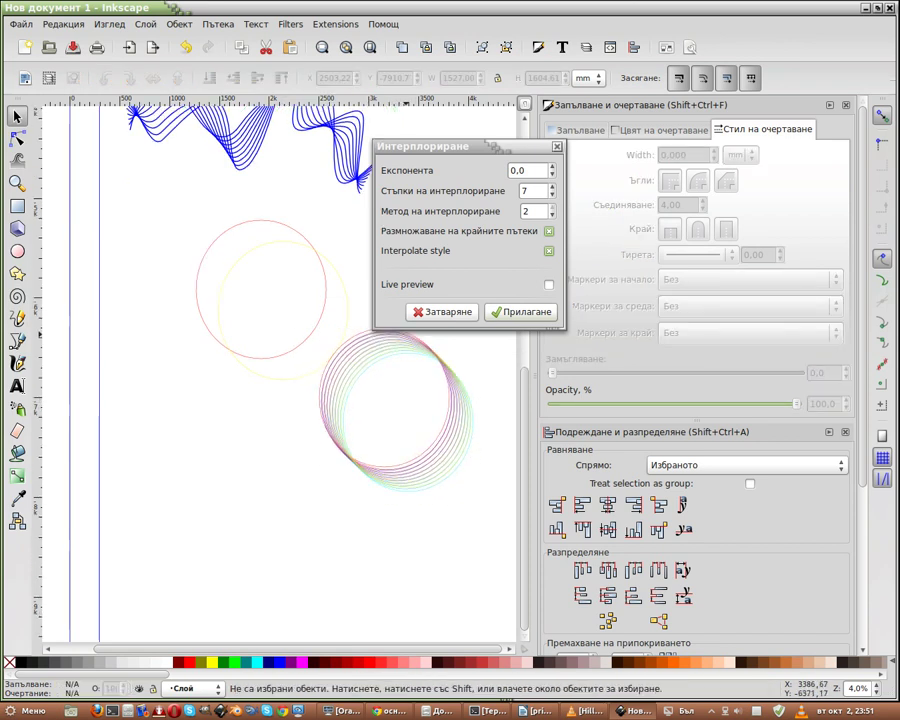
{"action": "left_click", "coordinate": [441, 312]}
{"action": "scroll", "coordinate": [234, 400], "scroll_direction": "down", "scroll_amount": 5}
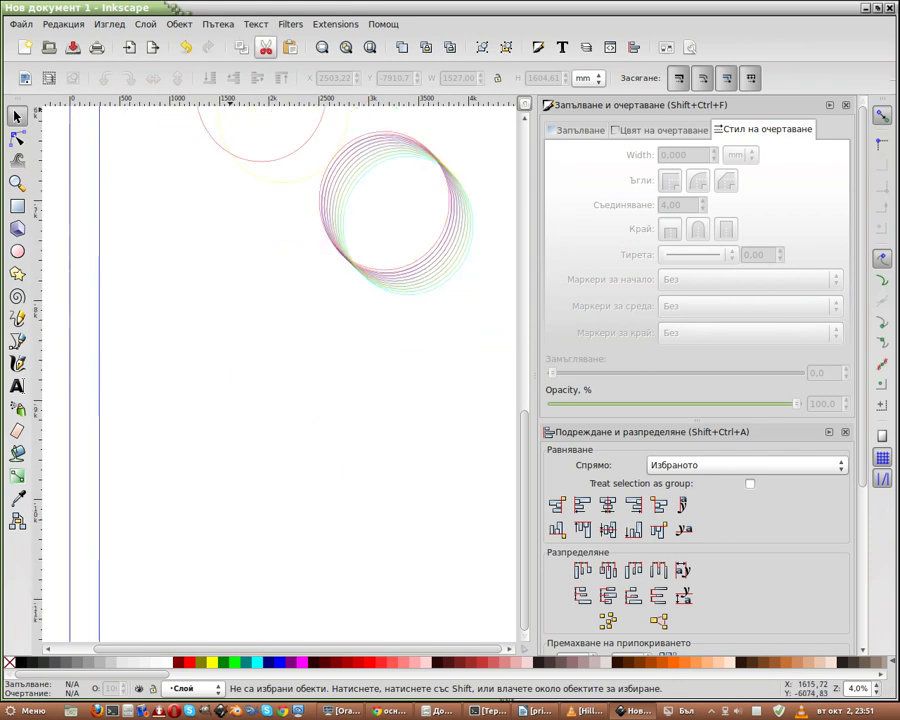
{"action": "left_click", "coordinate": [335, 23]}
{"action": "mouse_move", "coordinate": [350, 70]}
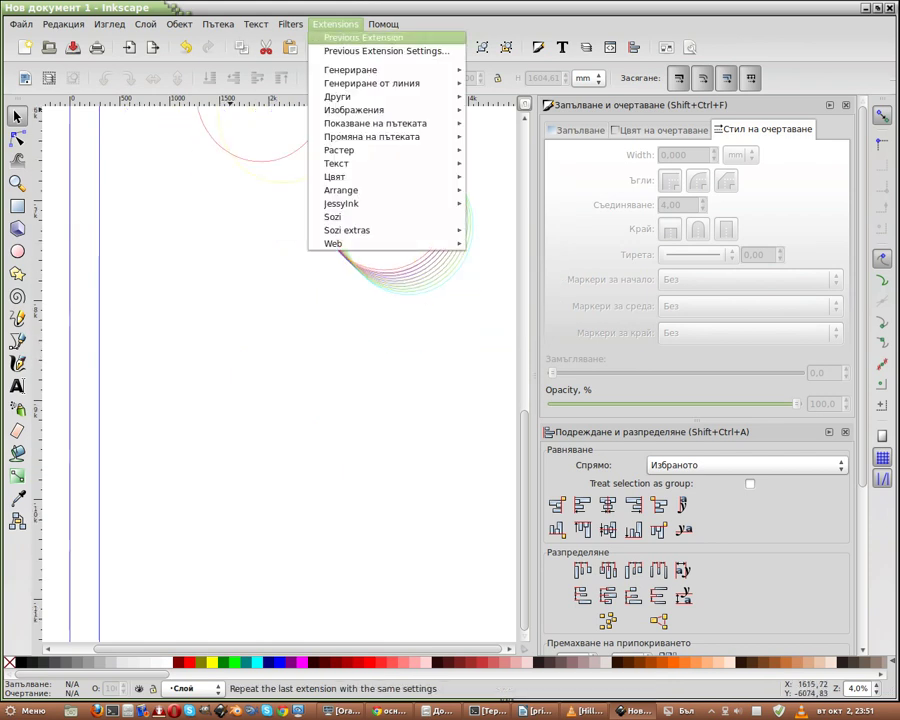
{"action": "left_click", "coordinate": [500, 83]}
{"action": "type", "text": "25874"}
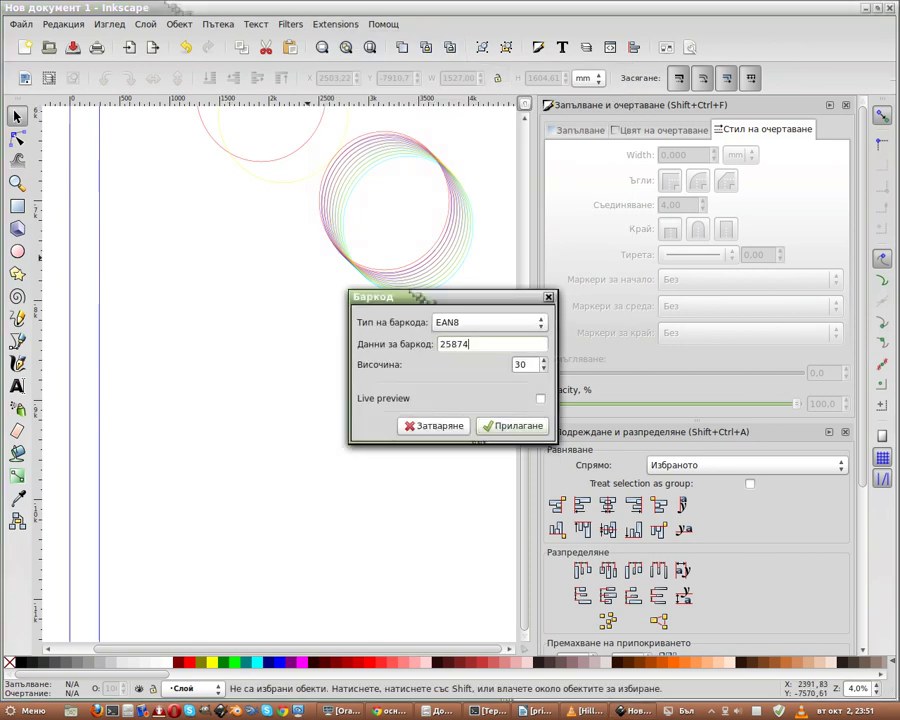
{"action": "type", "text": "5662215465"}
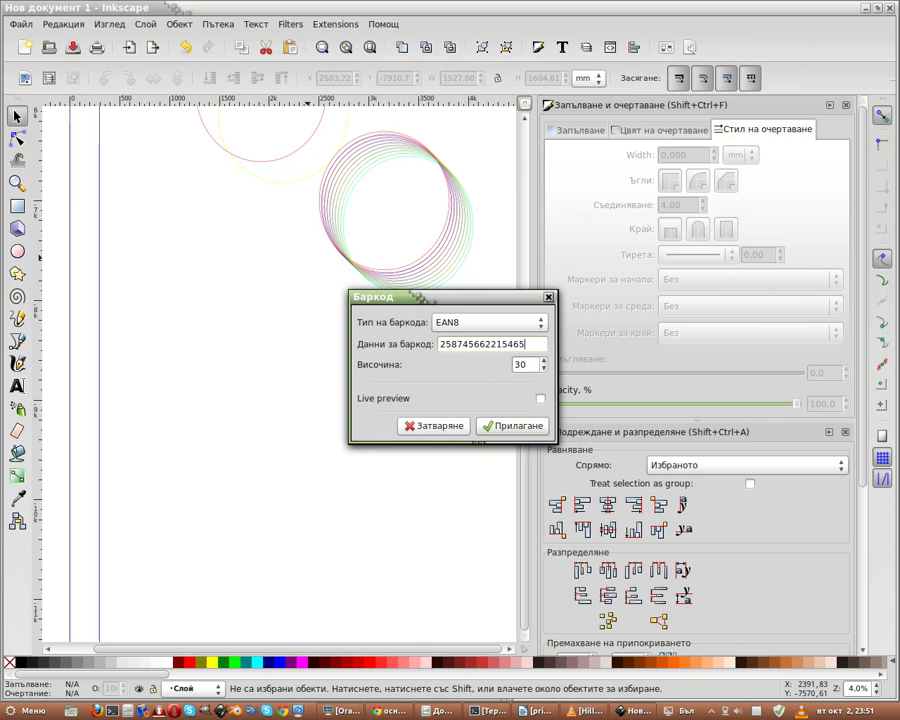
{"action": "left_click", "coordinate": [512, 425]}
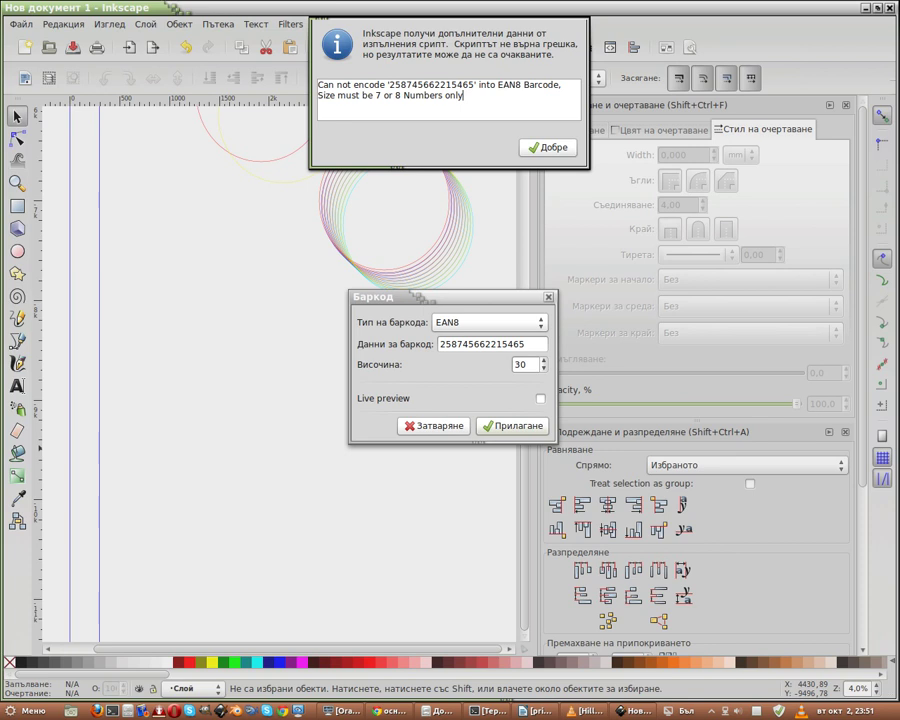
{"action": "key", "text": "Return"}
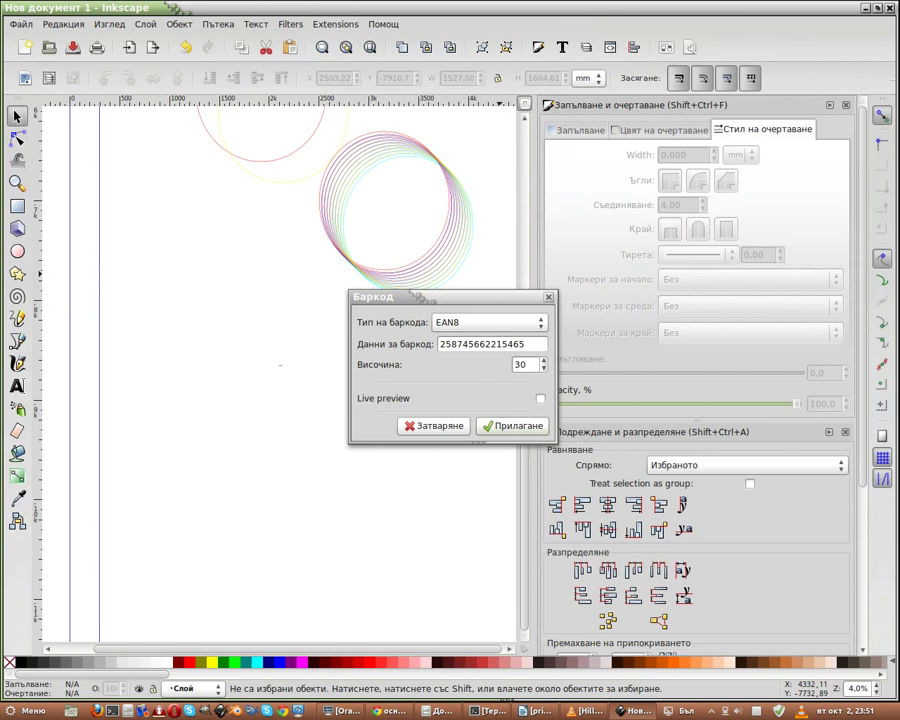
{"action": "key", "text": "BackSpace"}
{"action": "key", "text": "BackSpace"}
{"action": "key", "text": "BackSpace"}
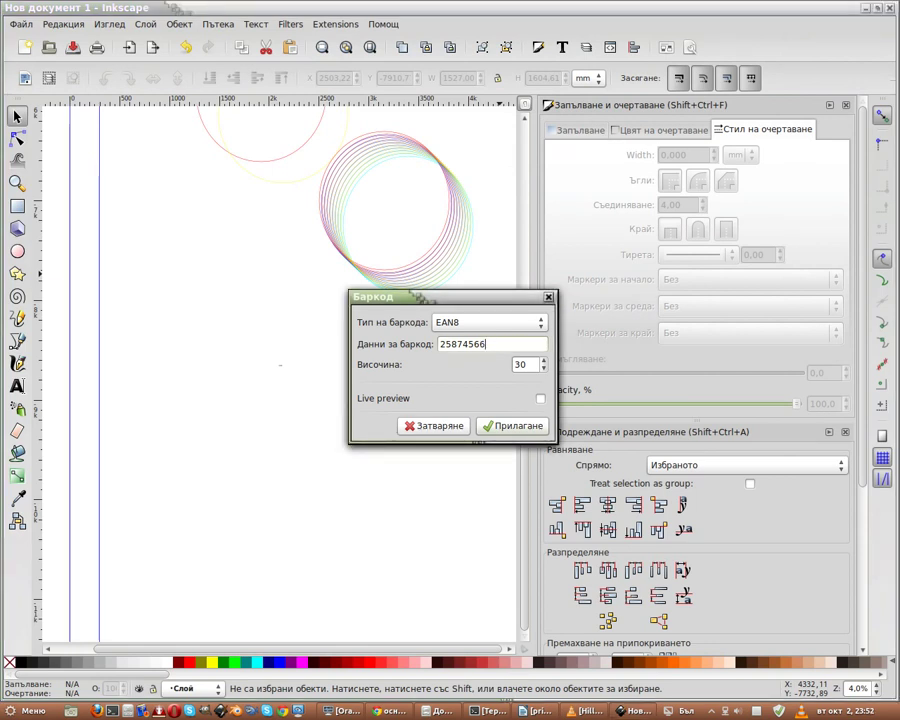
{"action": "key", "text": "Return"}
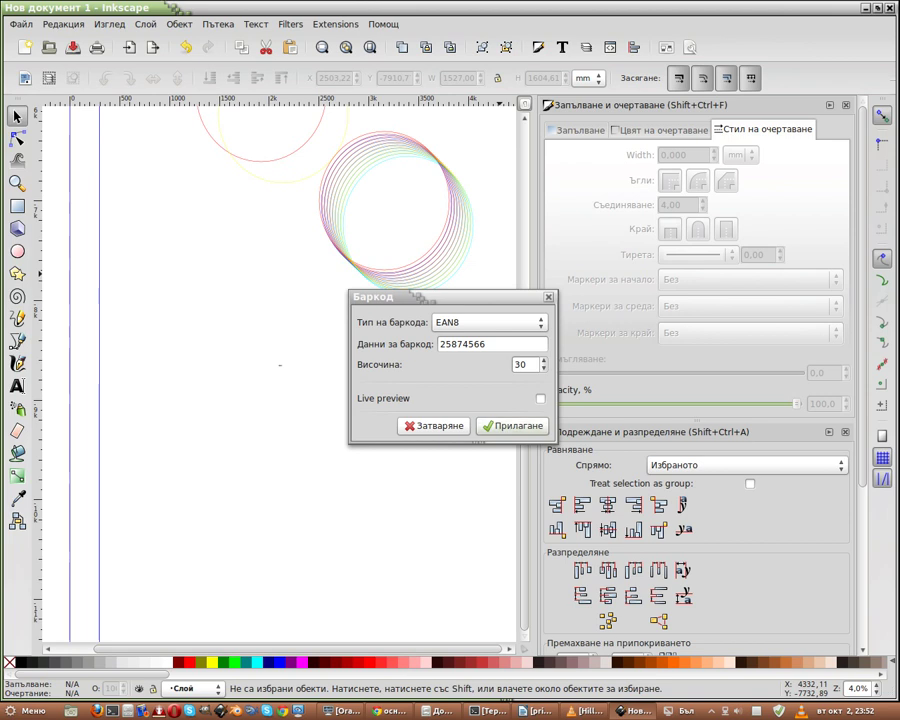
Step: Move the Barcode dialog aside and draw a red rectangle below the circles
{"action": "left_click_drag", "start_coordinate": [380, 297], "coordinate": [276, 464]}
{"action": "scroll", "coordinate": [294, 360], "scroll_direction": "down", "scroll_amount": 2}
{"action": "scroll", "coordinate": [310, 360], "scroll_direction": "up", "scroll_amount": 5}
{"action": "scroll", "coordinate": [320, 360], "scroll_direction": "up", "scroll_amount": 4}
{"action": "scroll", "coordinate": [330, 360], "scroll_direction": "up", "scroll_amount": 3}
{"action": "scroll", "coordinate": [300, 360], "scroll_direction": "up", "scroll_amount": 5}
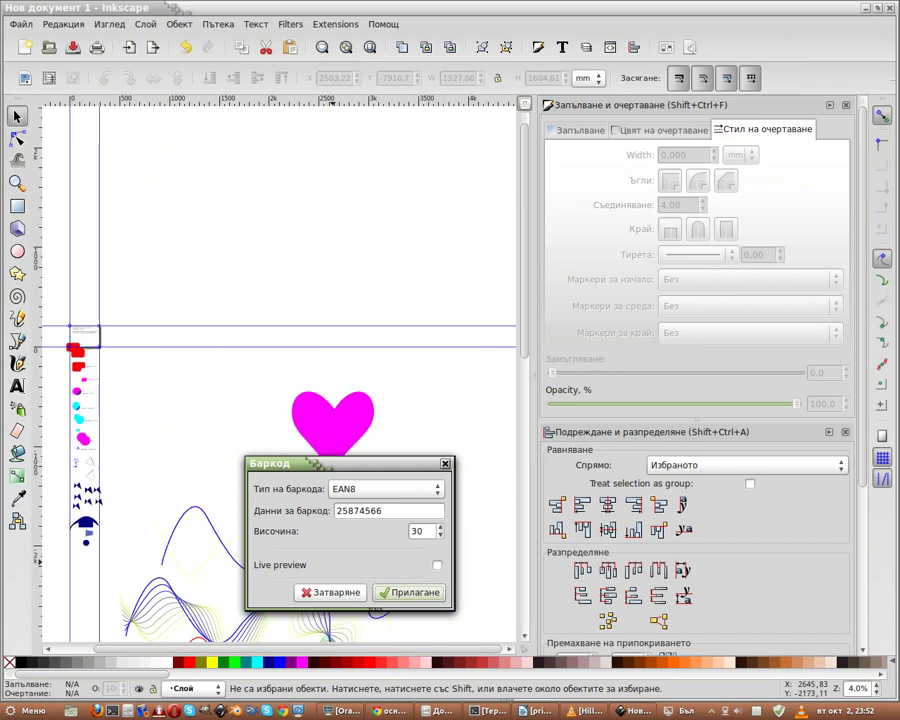
{"action": "scroll", "coordinate": [290, 370], "scroll_direction": "down", "scroll_amount": 2}
{"action": "scroll", "coordinate": [290, 370], "scroll_direction": "down", "scroll_amount": 2}
{"action": "scroll", "coordinate": [290, 370], "scroll_direction": "down", "scroll_amount": 3}
{"action": "scroll", "coordinate": [290, 370], "scroll_direction": "down", "scroll_amount": 4}
{"action": "scroll", "coordinate": [290, 370], "scroll_direction": "down", "scroll_amount": 2}
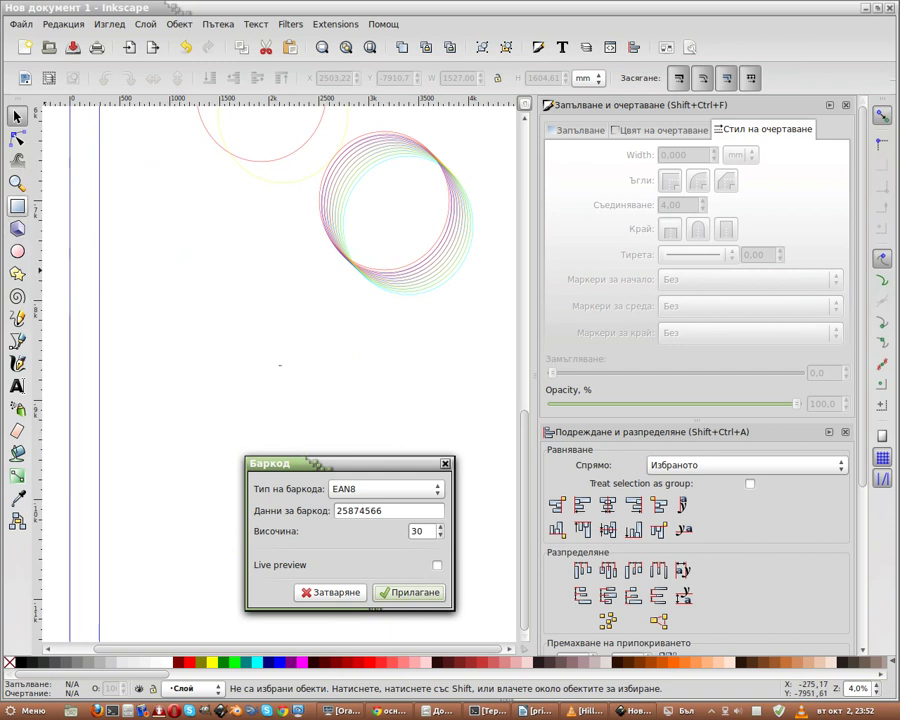
{"action": "left_click", "coordinate": [17, 206]}
{"action": "left_click_drag", "start_coordinate": [160, 287], "coordinate": [329, 351]}
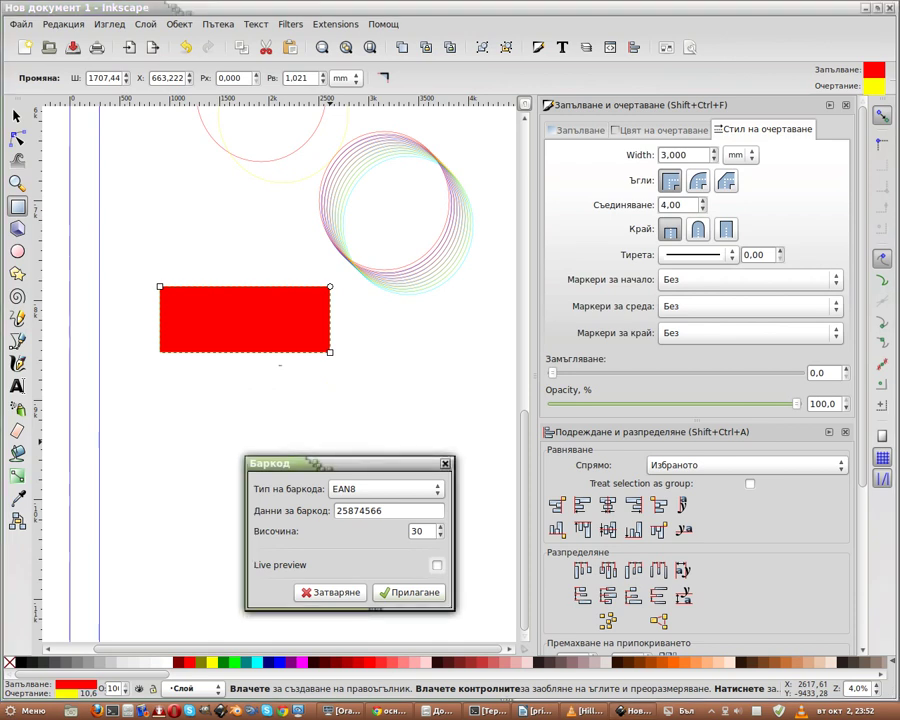
Step: Preview and apply the EAN8 barcode for 25874566 at height 30
{"action": "left_click", "coordinate": [437, 565]}
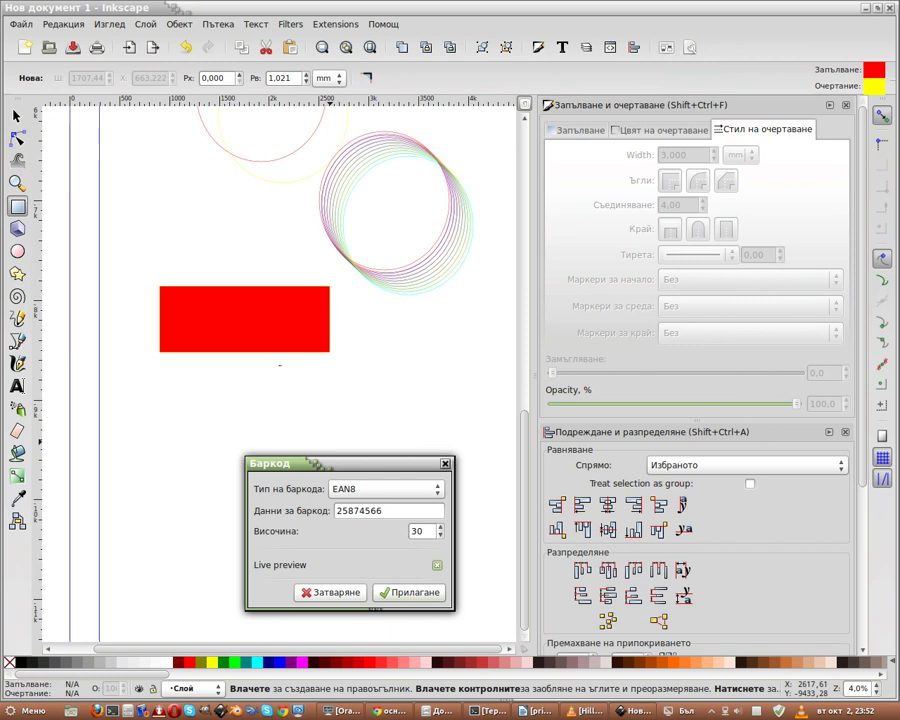
{"action": "left_click", "coordinate": [410, 592]}
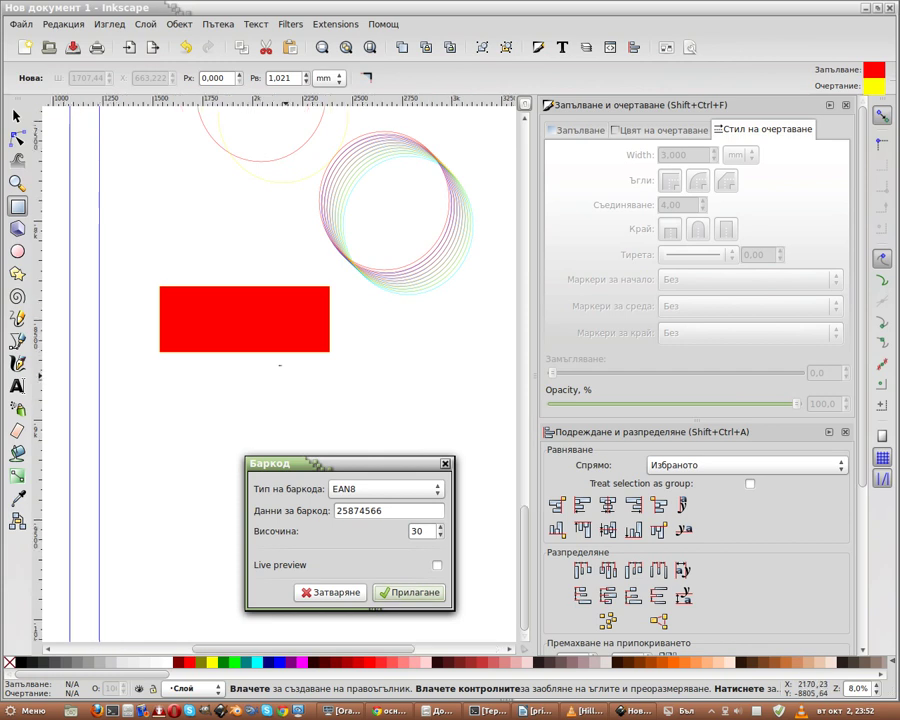
{"action": "scroll", "coordinate": [280, 366], "scroll_direction": "up", "scroll_amount": 10}
{"action": "scroll", "coordinate": [267, 337], "scroll_direction": "down", "scroll_amount": 4}
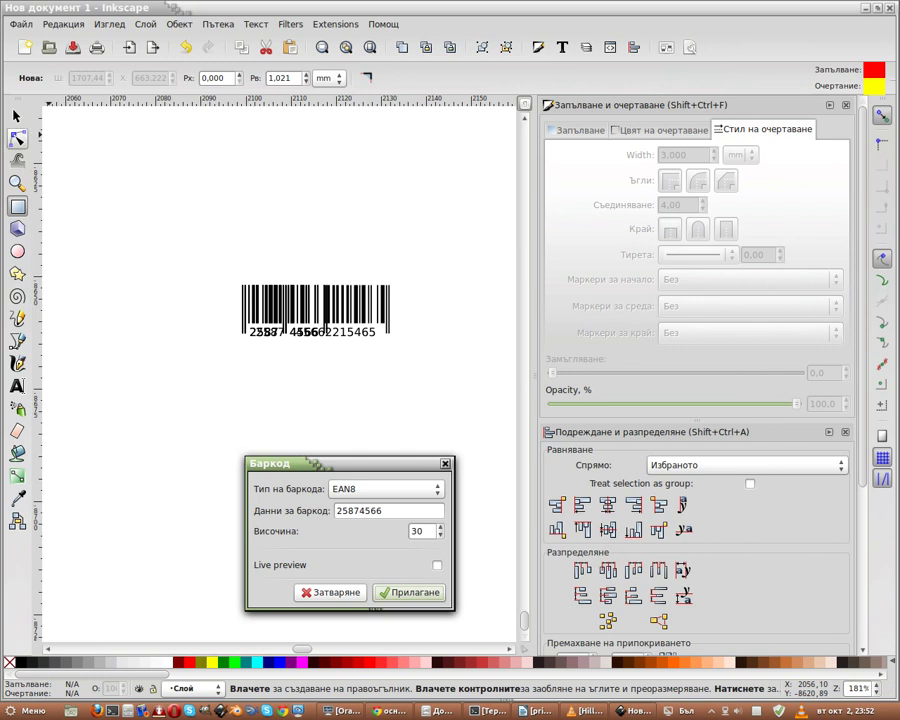
Step: Drag the three overlapping barcodes apart
{"action": "left_click", "coordinate": [17, 116]}
{"action": "left_click_drag", "start_coordinate": [285, 308], "coordinate": [173, 230]}
{"action": "mouse_move", "coordinate": [290, 310]}
{"action": "left_mouse_down"}
{"action": "mouse_move", "coordinate": [407, 218]}
{"action": "mouse_move", "coordinate": [394, 215]}
{"action": "left_mouse_up"}
{"action": "left_click_drag", "start_coordinate": [341, 307], "coordinate": [390, 385]}
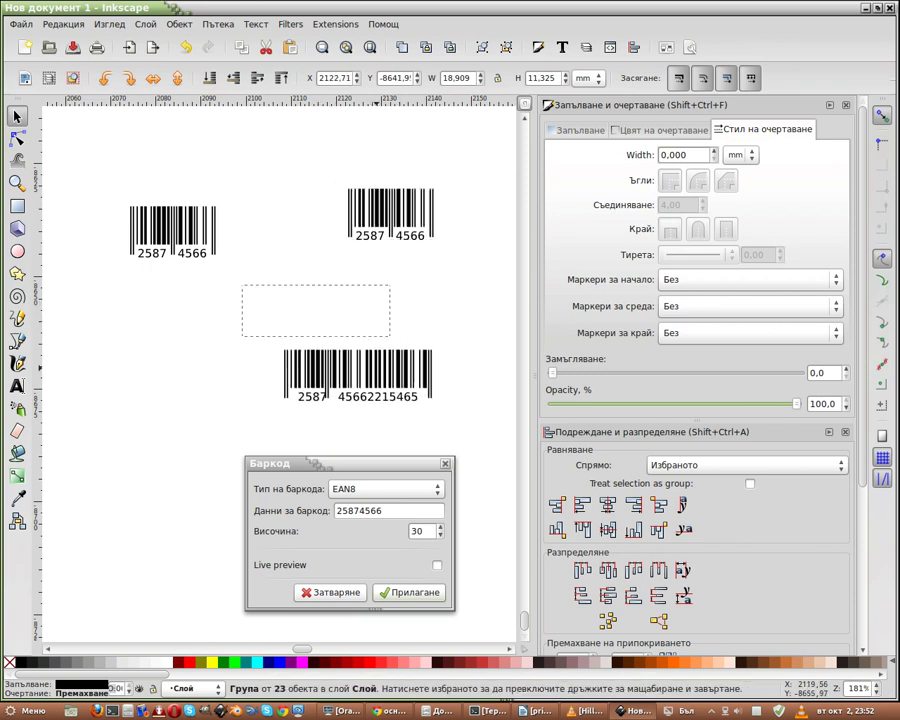
Step: Colour the long barcode magenta, the left barcode cyan and the top-right barcode red
{"action": "key", "text": "Escape"}
{"action": "left_click", "coordinate": [388, 380], "text": "ctrl"}
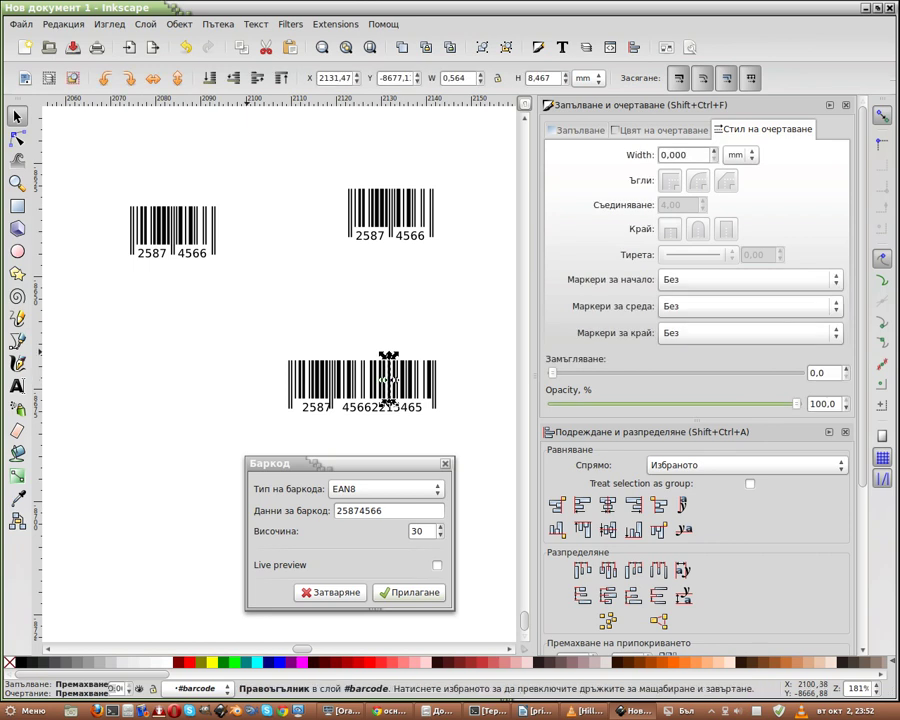
{"action": "key", "text": "Escape"}
{"action": "left_click_drag", "start_coordinate": [311, 338], "coordinate": [488, 428]}
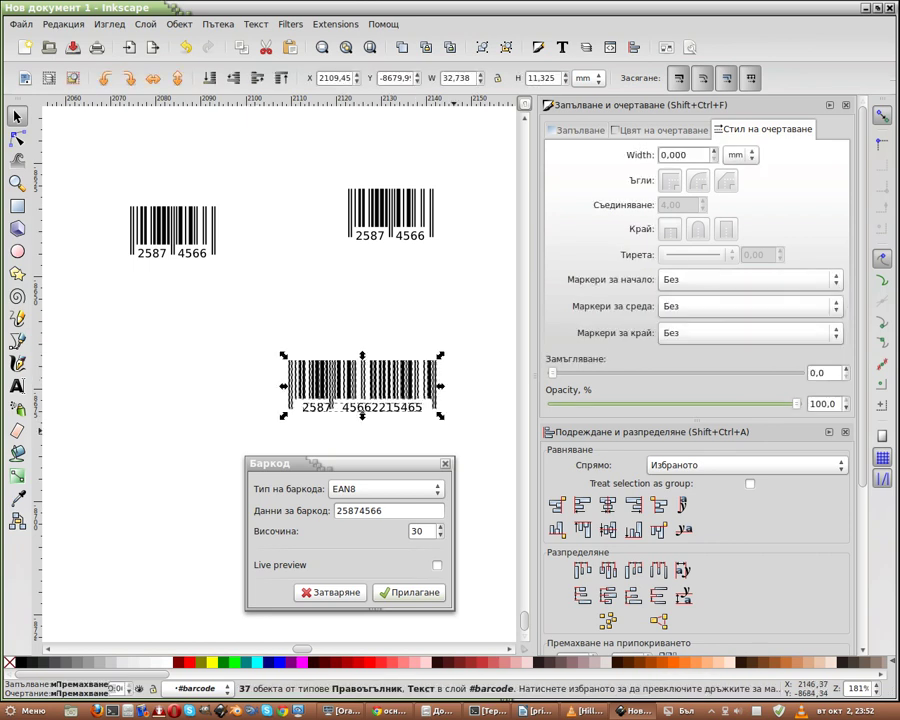
{"action": "left_click", "coordinate": [298, 662]}
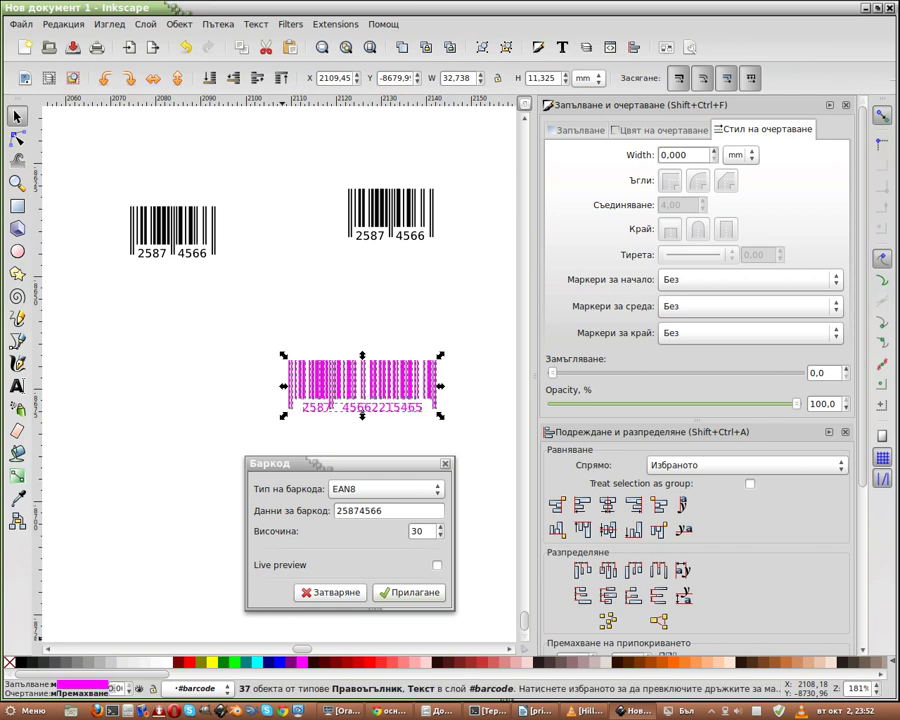
{"action": "key", "text": "Escape"}
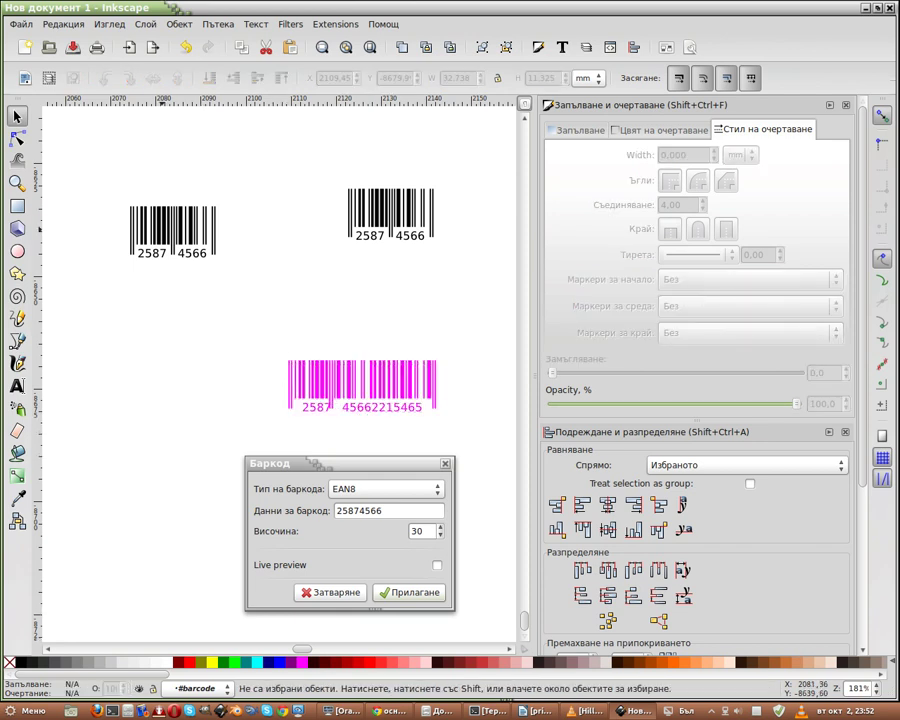
{"action": "left_click", "coordinate": [165, 230]}
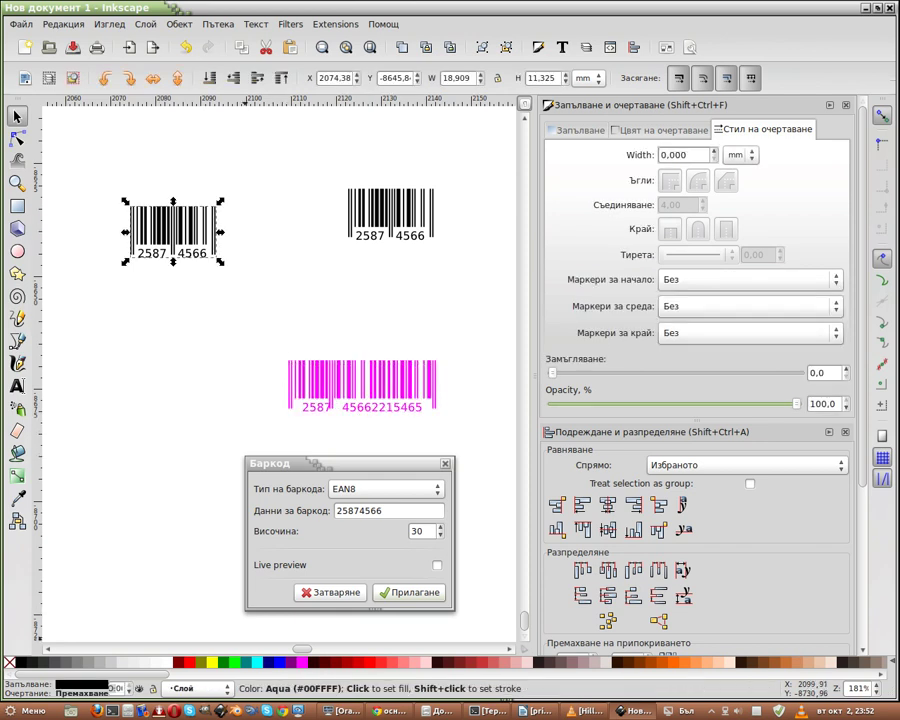
{"action": "left_click", "coordinate": [258, 662]}
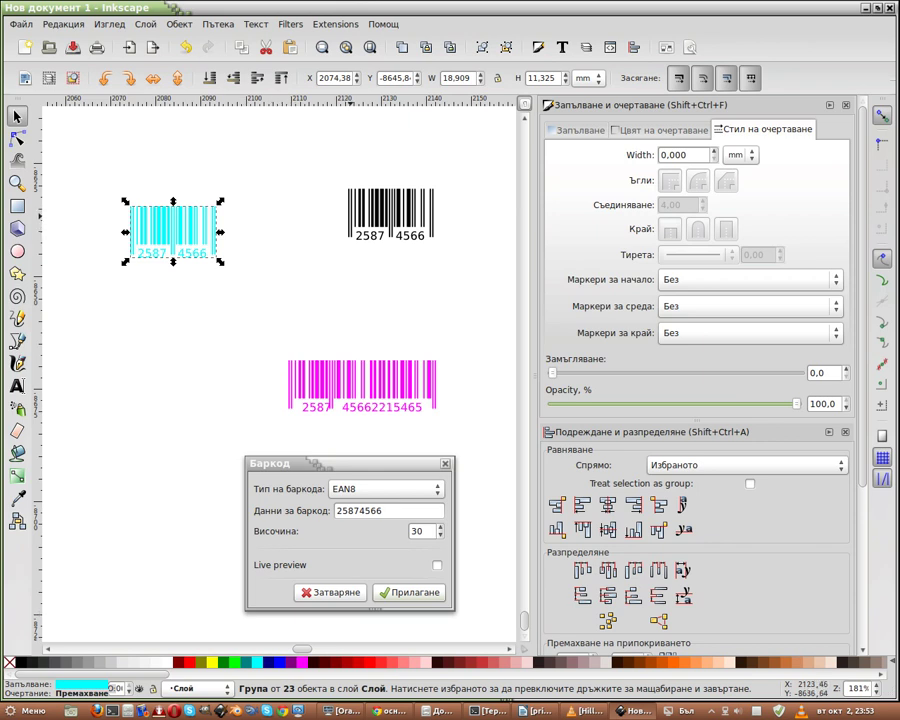
{"action": "left_click", "coordinate": [349, 216]}
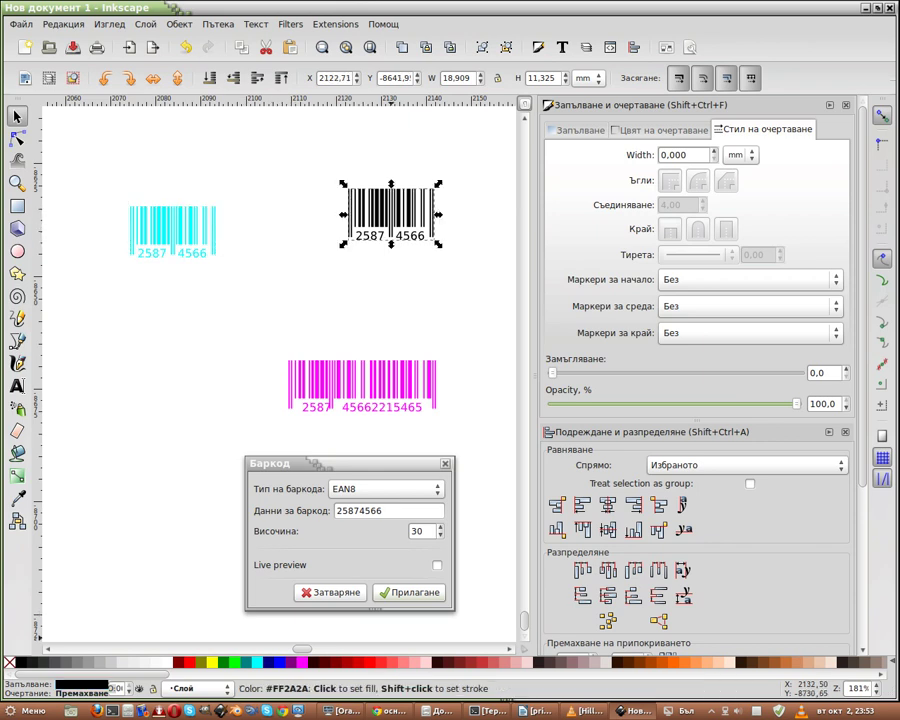
{"action": "left_click", "coordinate": [505, 662]}
Step: Select all three barcodes and enlarge them together about seven times
{"action": "key", "text": "ctrl+Down"}
{"action": "key", "text": "ctrl+Down"}
{"action": "scroll", "coordinate": [246, 389], "scroll_direction": "down", "scroll_amount": 3}
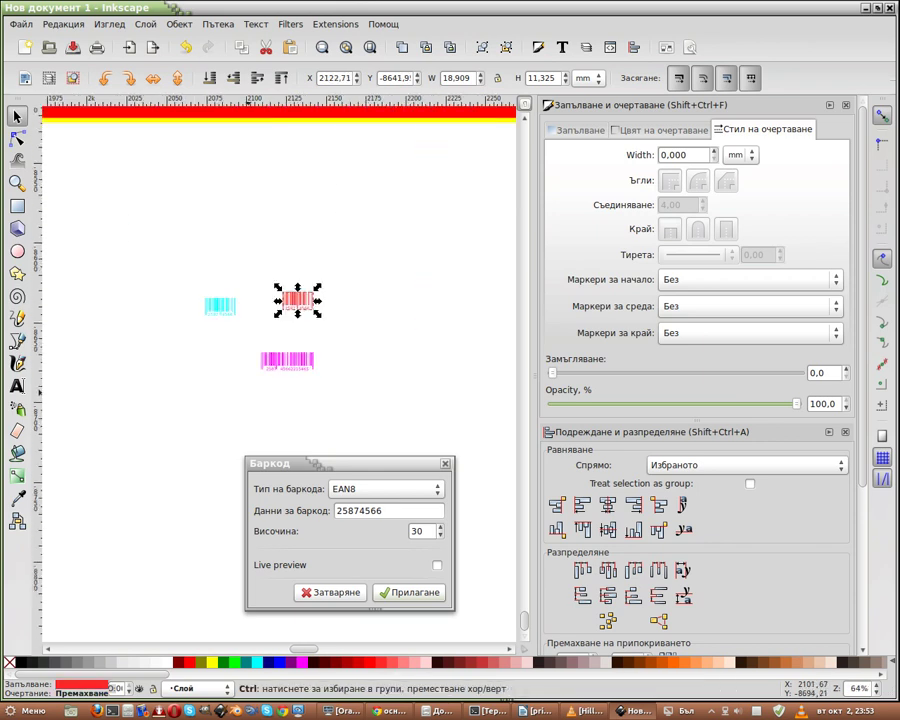
{"action": "scroll", "coordinate": [262, 298], "scroll_direction": "down", "scroll_amount": 2}
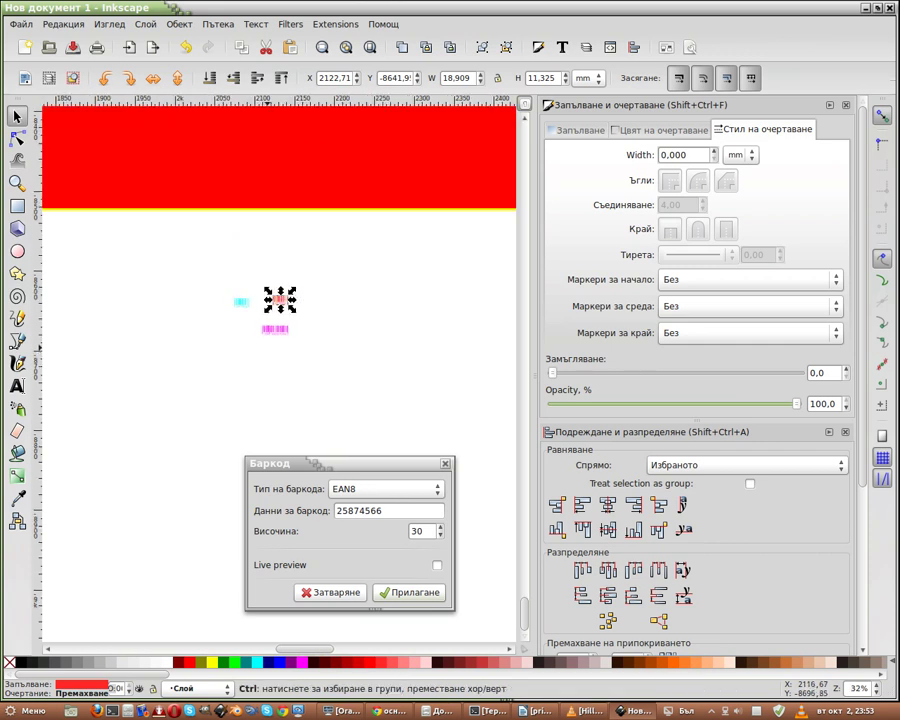
{"action": "scroll", "coordinate": [280, 299], "scroll_direction": "down", "scroll_amount": 3}
{"action": "scroll", "coordinate": [289, 355], "scroll_direction": "up", "scroll_amount": 2}
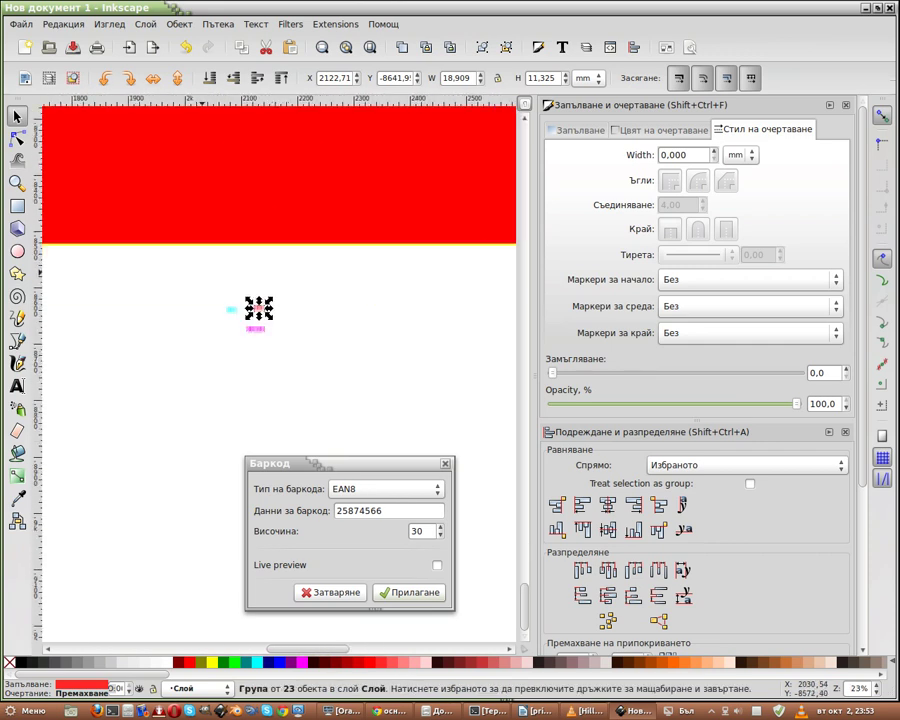
{"action": "left_click_drag", "start_coordinate": [201, 275], "coordinate": [324, 394]}
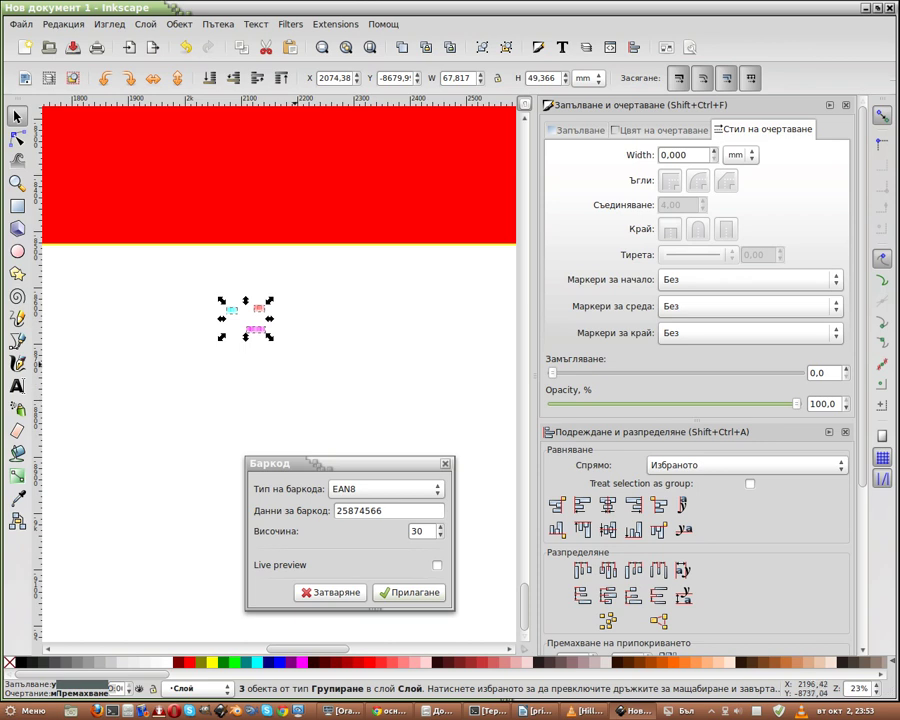
{"action": "scroll", "coordinate": [254, 366], "scroll_direction": "up", "scroll_amount": 1}
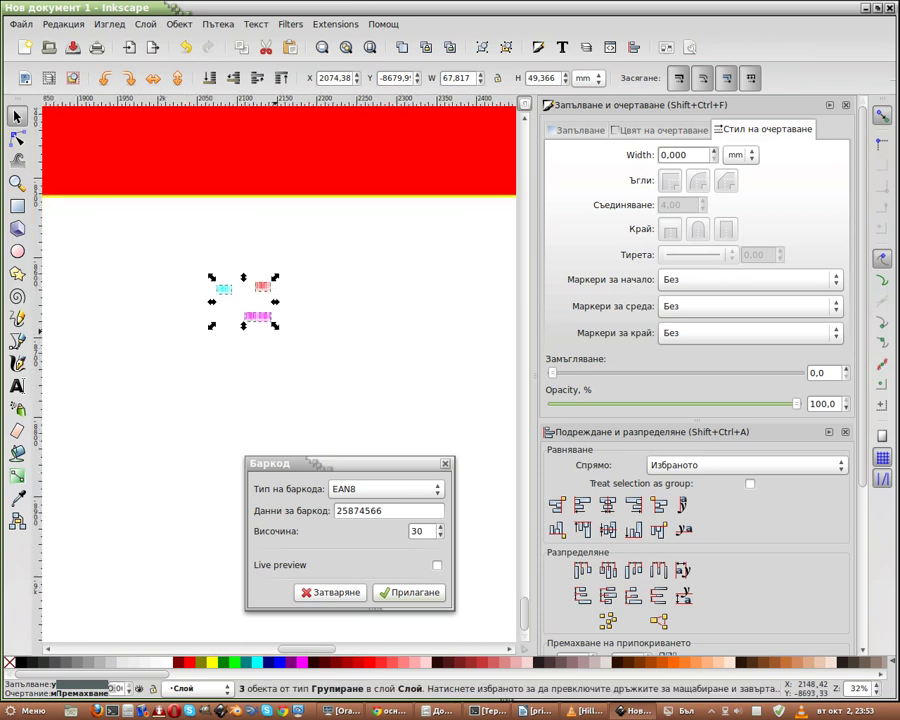
{"action": "mouse_move", "coordinate": [275, 325]}
{"action": "left_mouse_down"}
{"action": "mouse_move", "coordinate": [468, 470]}
{"action": "mouse_move", "coordinate": [450, 453]}
{"action": "left_mouse_up"}
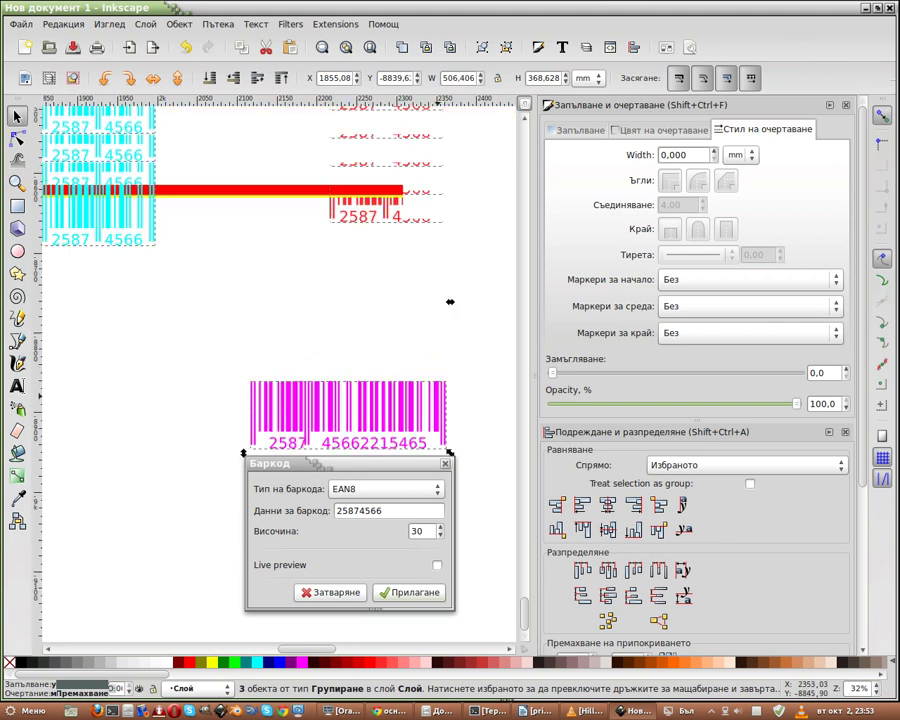
Step: Move the enlarged barcodes onto the red rectangle and fill them yellow
{"action": "scroll", "coordinate": [450, 453], "scroll_direction": "down", "scroll_amount": 1}
{"action": "scroll", "coordinate": [450, 450], "scroll_direction": "down", "scroll_amount": 1}
{"action": "scroll", "coordinate": [451, 440], "scroll_direction": "down", "scroll_amount": 1}
{"action": "scroll", "coordinate": [452, 410], "scroll_direction": "down", "scroll_amount": 1}
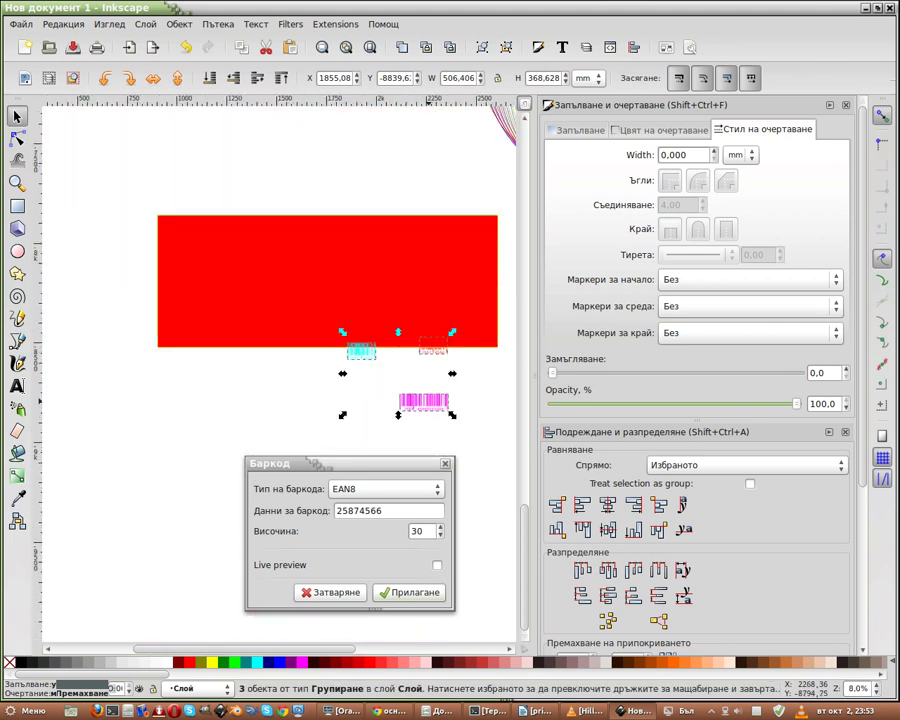
{"action": "left_click_drag", "start_coordinate": [423, 400], "coordinate": [385, 316]}
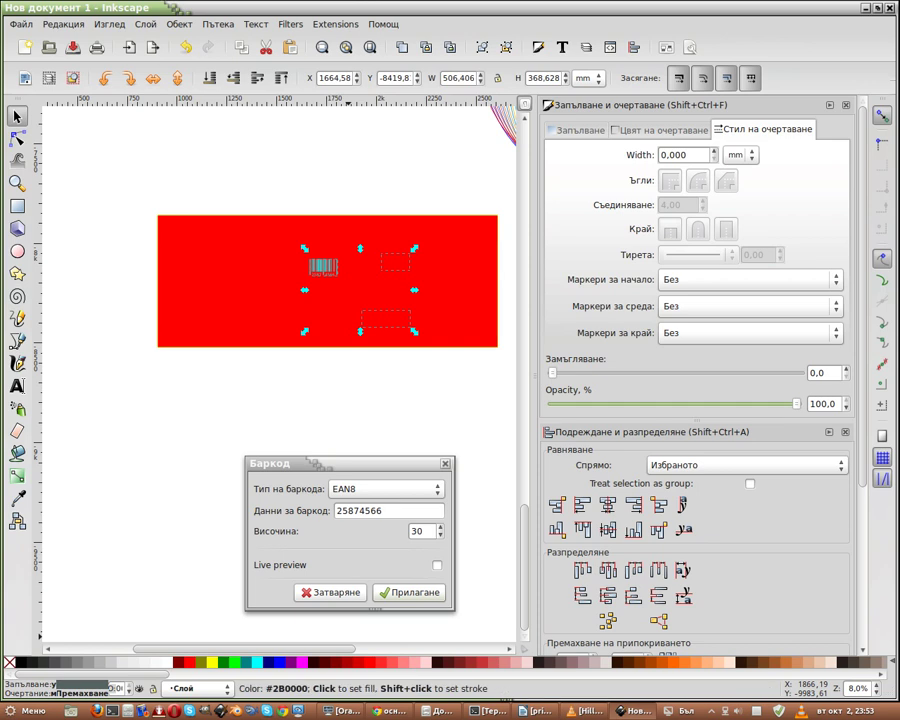
{"action": "left_click", "coordinate": [302, 661]}
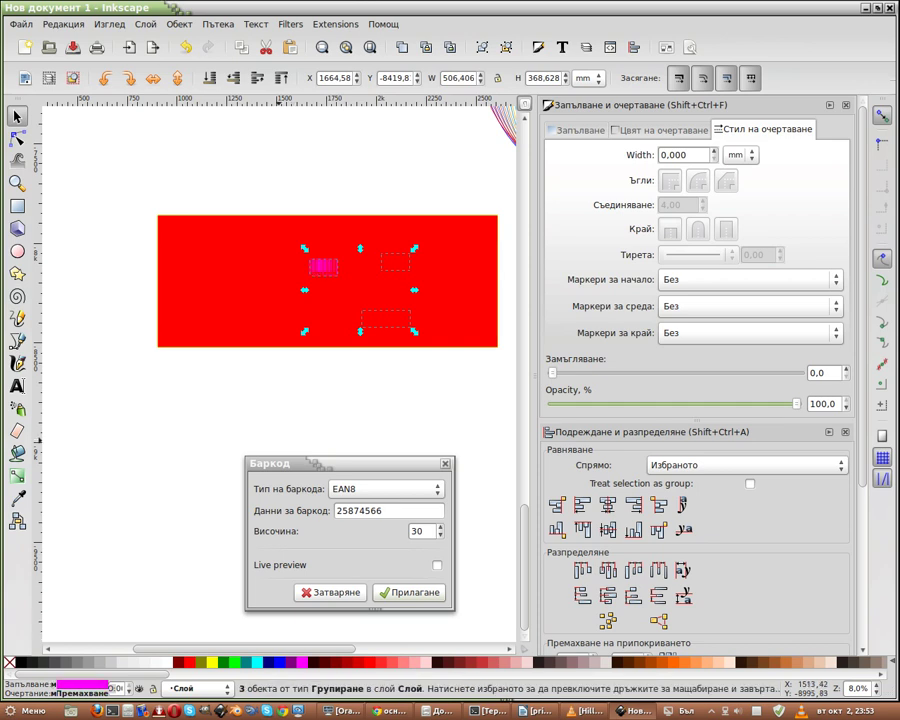
{"action": "left_click", "coordinate": [212, 661]}
{"action": "key", "text": "Escape"}
Step: Move the red rectangle left, then make one barcode blue and enlarge it across the rectangle
{"action": "left_click", "coordinate": [420, 300]}
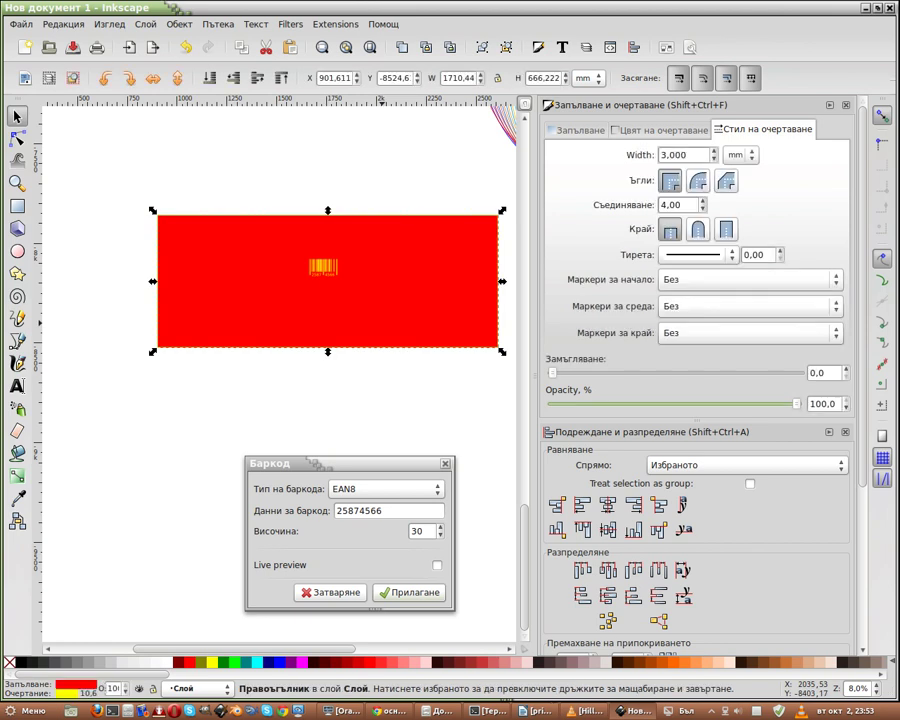
{"action": "left_click_drag", "start_coordinate": [420, 300], "coordinate": [200, 255]}
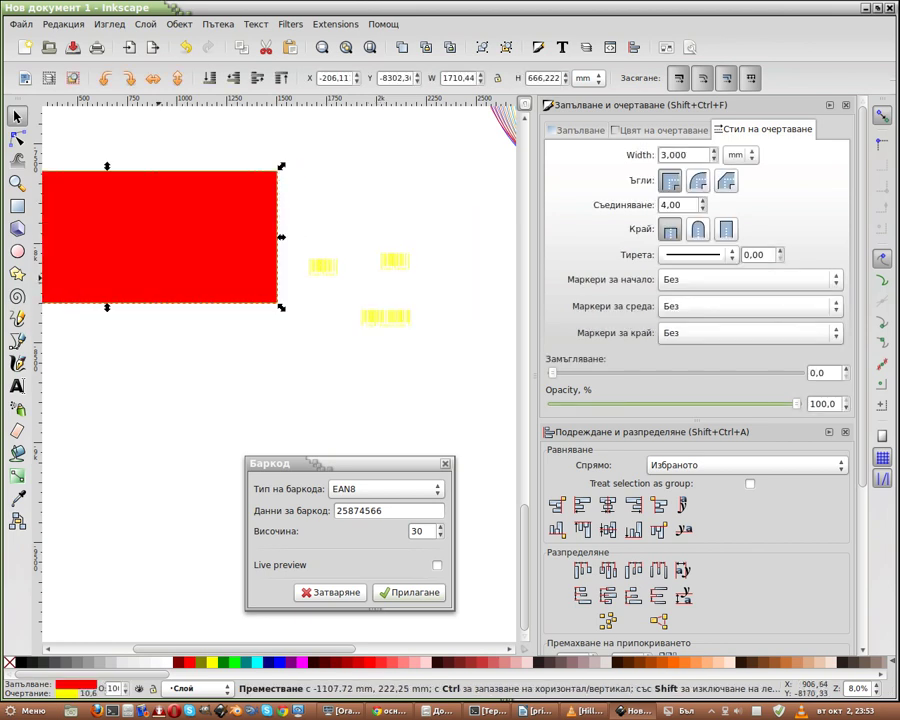
{"action": "left_click", "coordinate": [322, 267]}
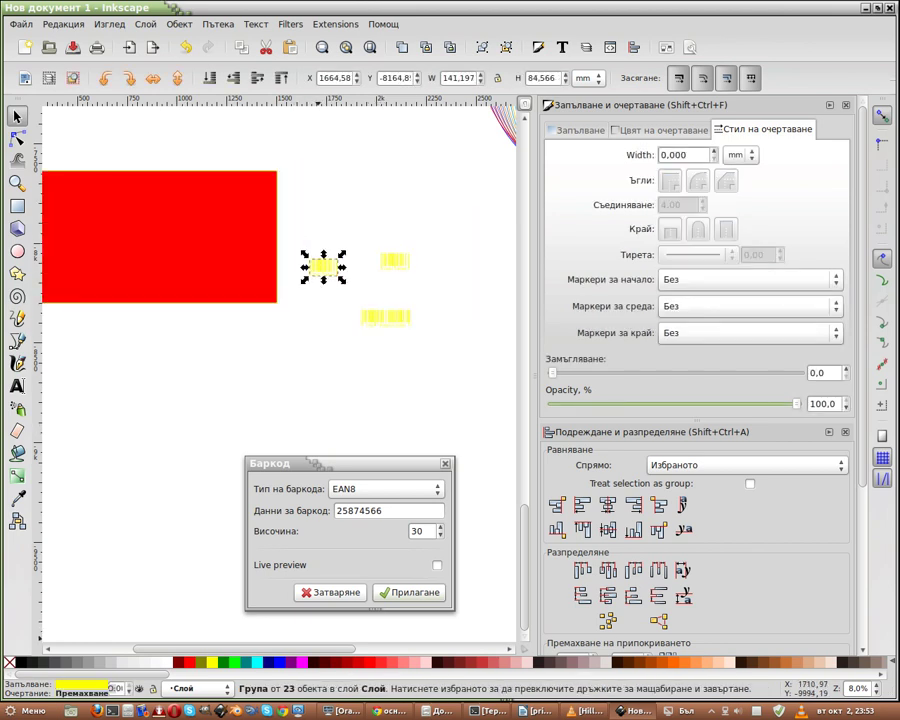
{"action": "left_click", "coordinate": [273, 661]}
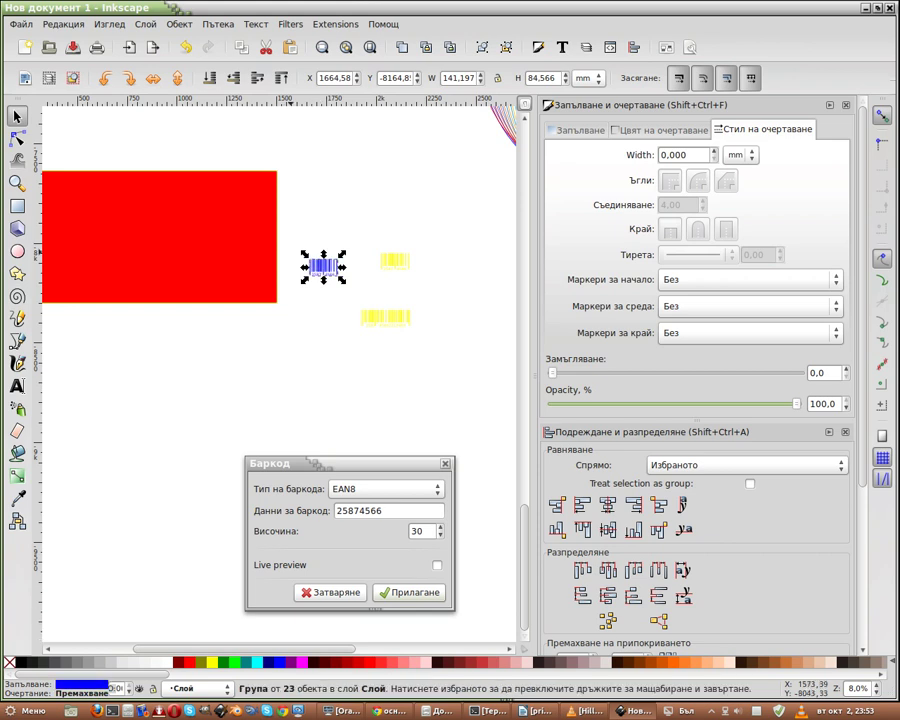
{"action": "left_click_drag", "start_coordinate": [322, 267], "coordinate": [157, 248]}
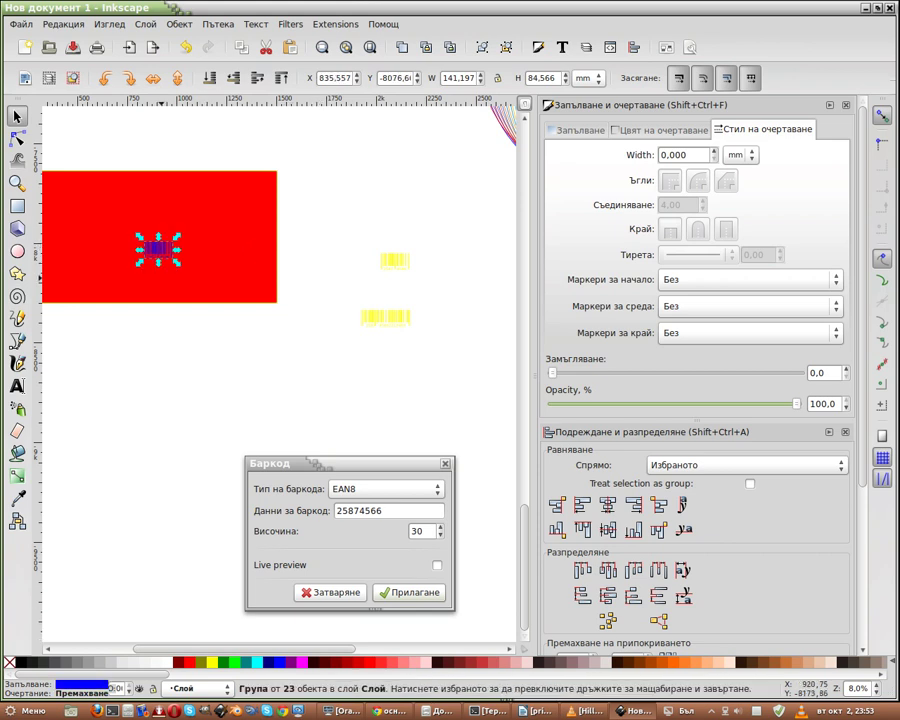
{"action": "left_click_drag", "start_coordinate": [177, 263], "coordinate": [230, 295]}
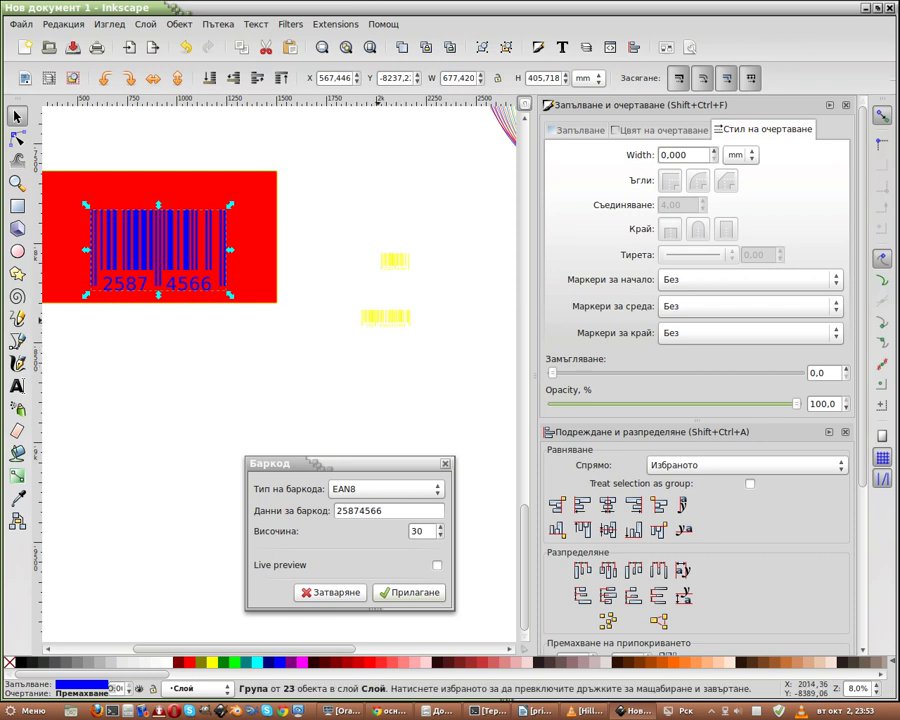
{"action": "left_click", "coordinate": [385, 318]}
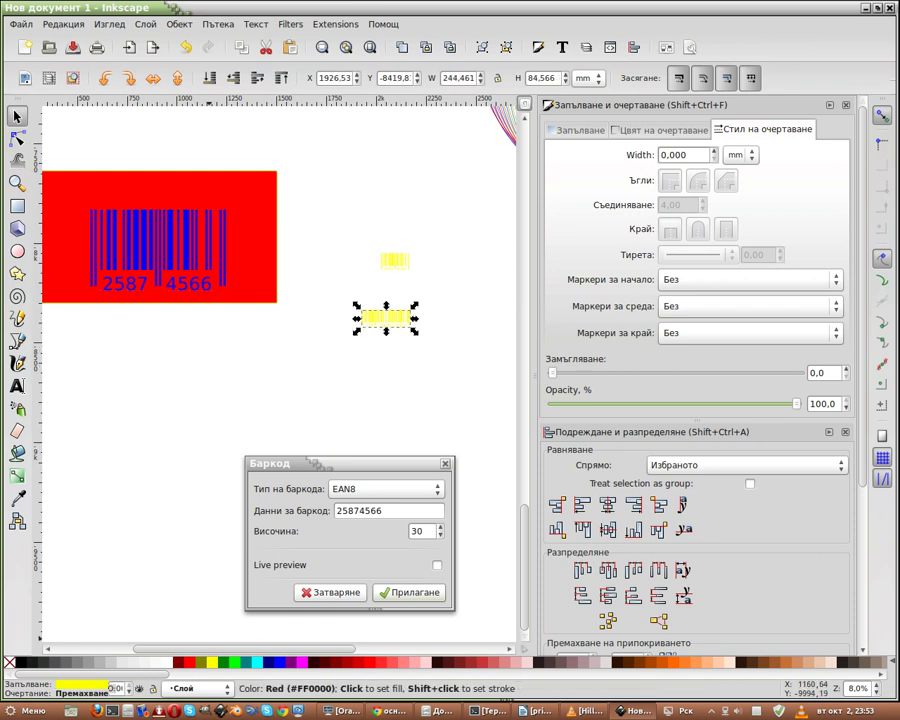
Step: Colour the lower barcode dark red and move it onto the red rectangle
{"action": "left_click", "coordinate": [180, 662]}
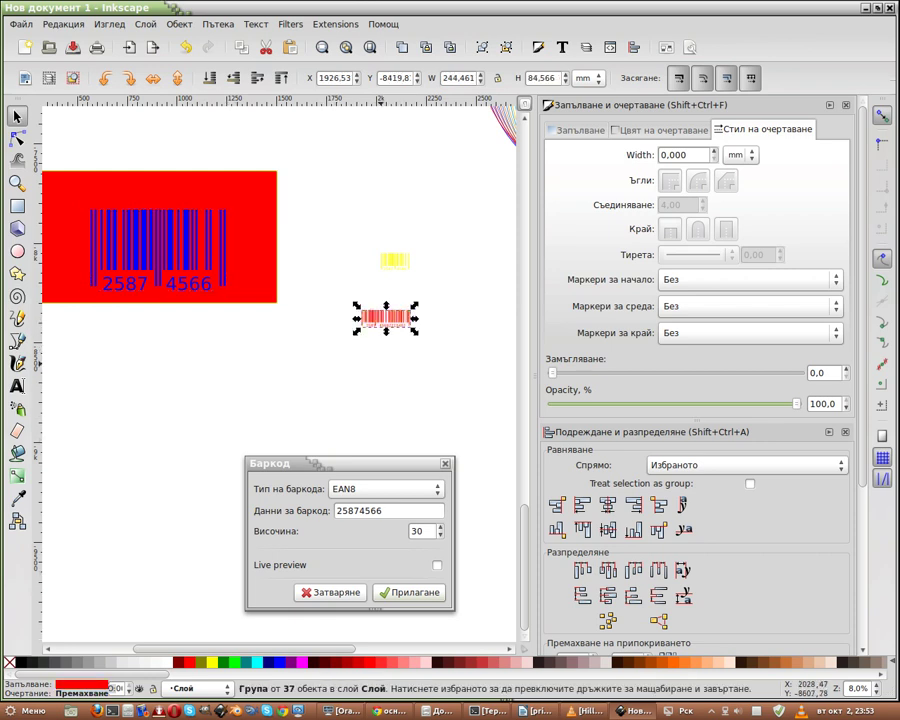
{"action": "left_click", "coordinate": [437, 662]}
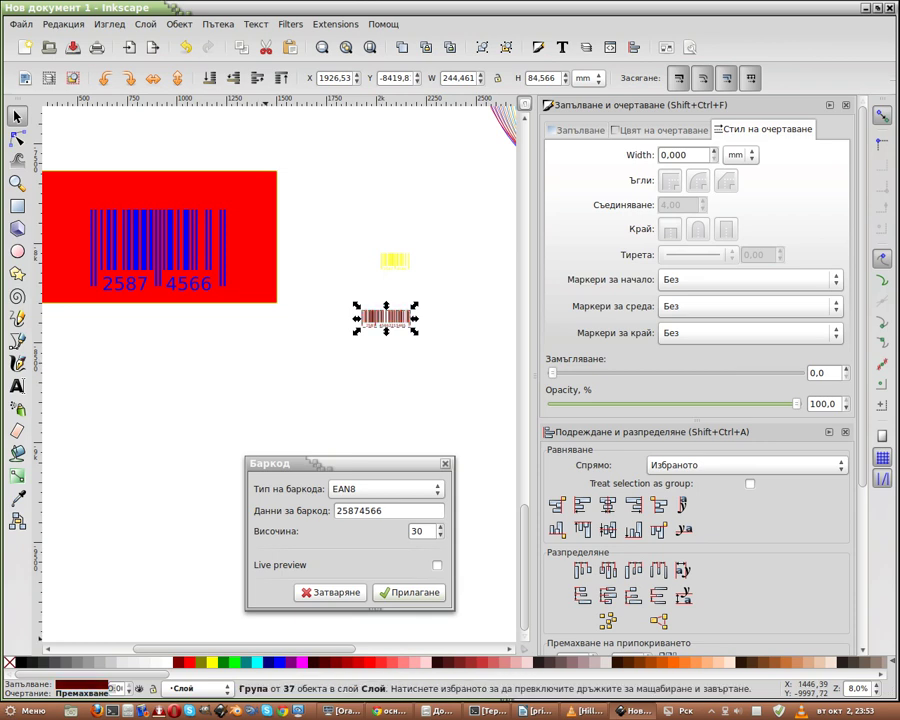
{"action": "left_click_drag", "start_coordinate": [385, 318], "coordinate": [70, 278]}
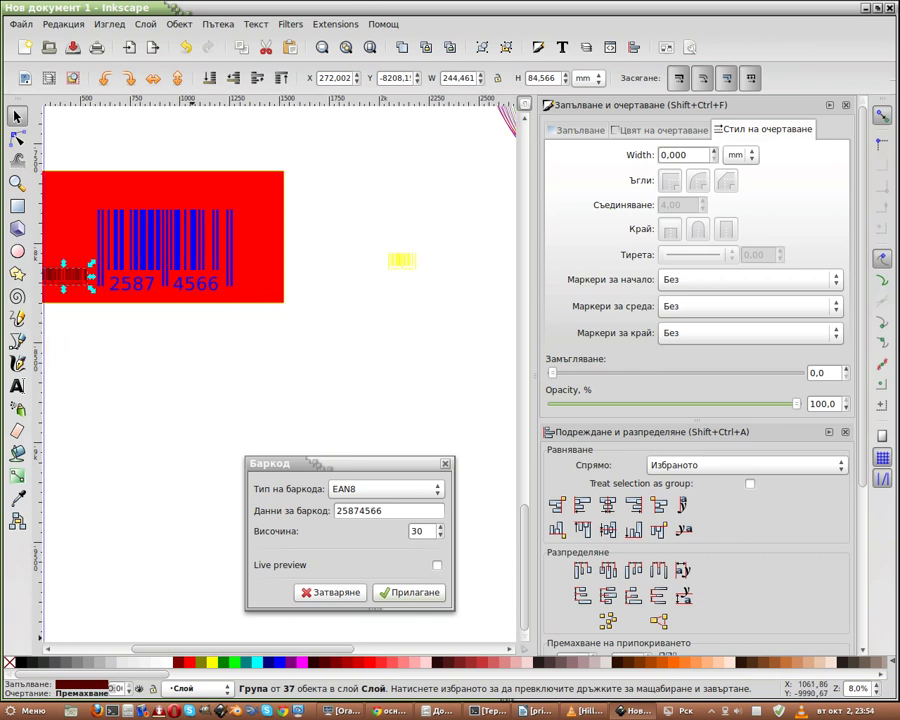
{"action": "scroll", "coordinate": [280, 380], "scroll_direction": "left", "scroll_amount": 3}
{"action": "scroll", "coordinate": [280, 380], "scroll_direction": "left", "scroll_amount": 1}
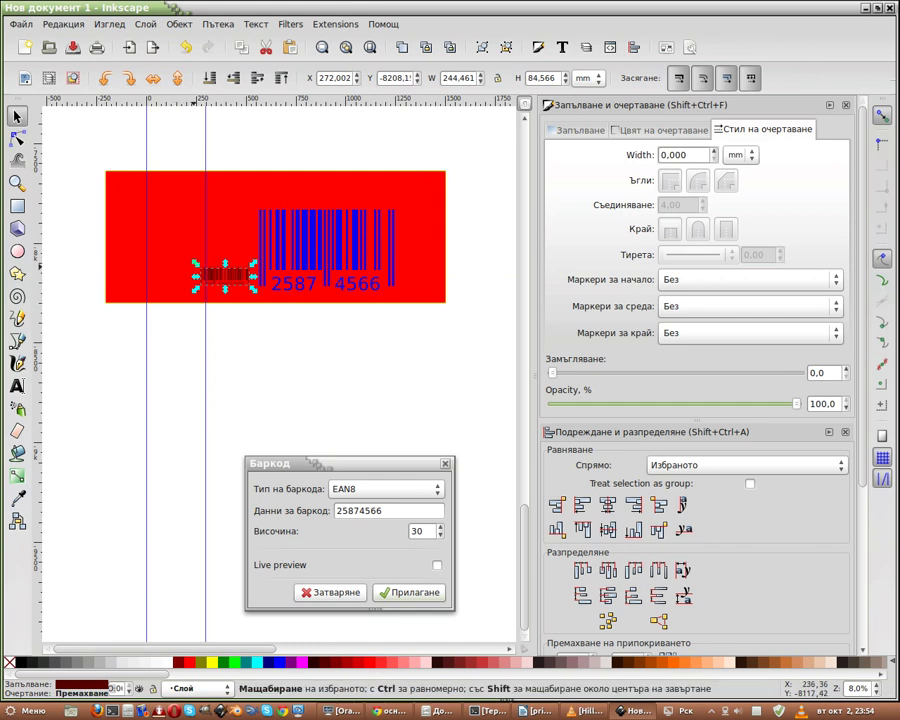
Step: Enlarge it to about 736 × 255 mm beside the blue barcode and close the barcode generator
{"action": "left_click_drag", "start_coordinate": [195, 262], "coordinate": [186, 261]}
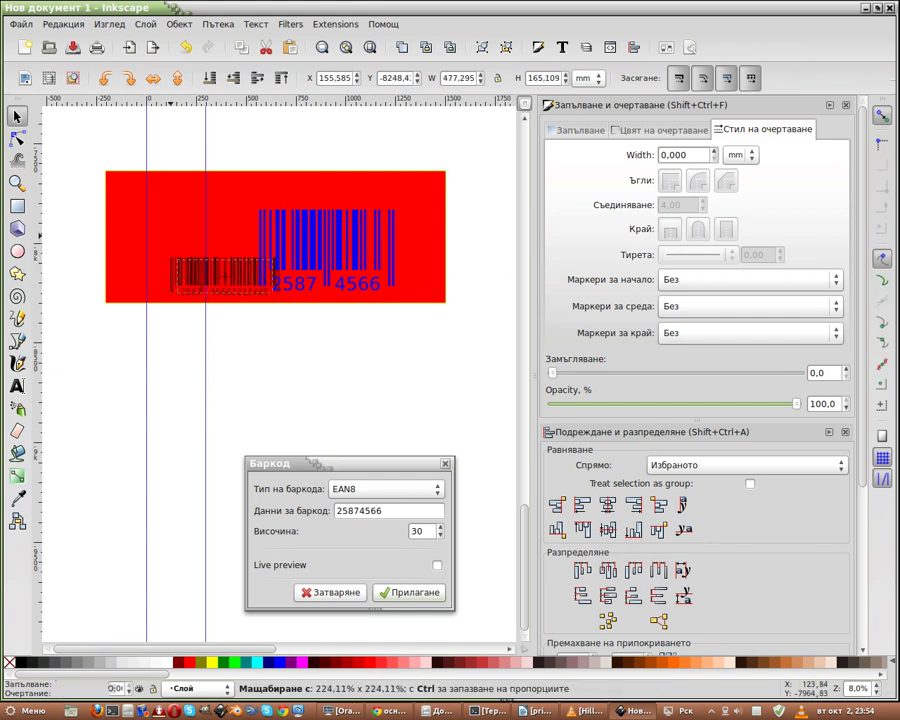
{"action": "mouse_move", "coordinate": [190, 262]}
{"action": "left_mouse_down"}
{"action": "mouse_move", "coordinate": [169, 258]}
{"action": "mouse_move", "coordinate": [205, 262]}
{"action": "mouse_move", "coordinate": [296, 376]}
{"action": "mouse_move", "coordinate": [215, 347]}
{"action": "left_mouse_up"}
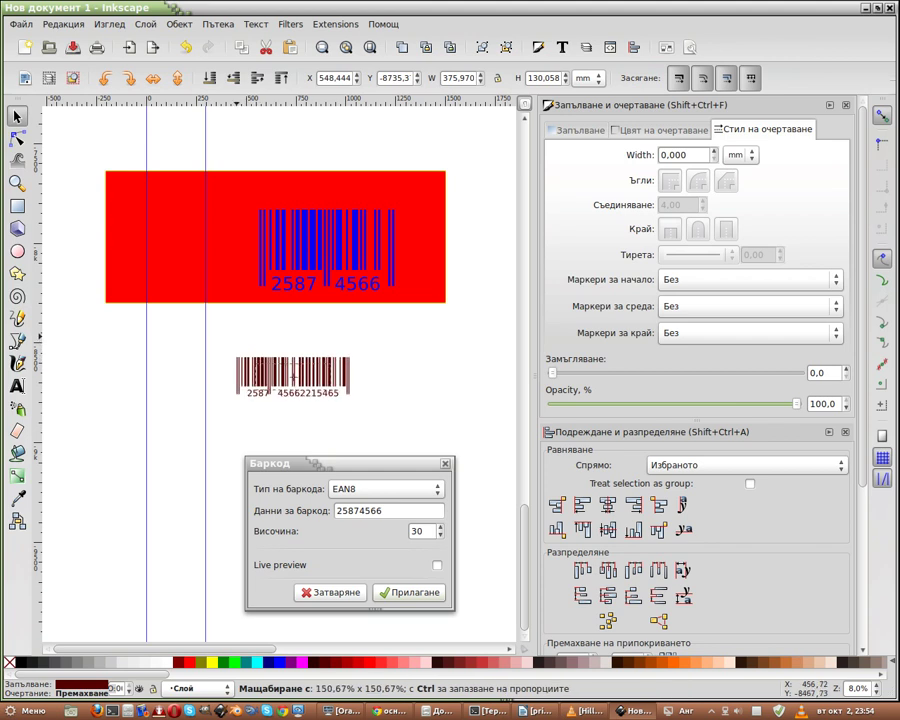
{"action": "mouse_move", "coordinate": [277, 362]}
{"action": "left_mouse_down"}
{"action": "mouse_move", "coordinate": [109, 237]}
{"action": "mouse_move", "coordinate": [180, 238]}
{"action": "left_mouse_up"}
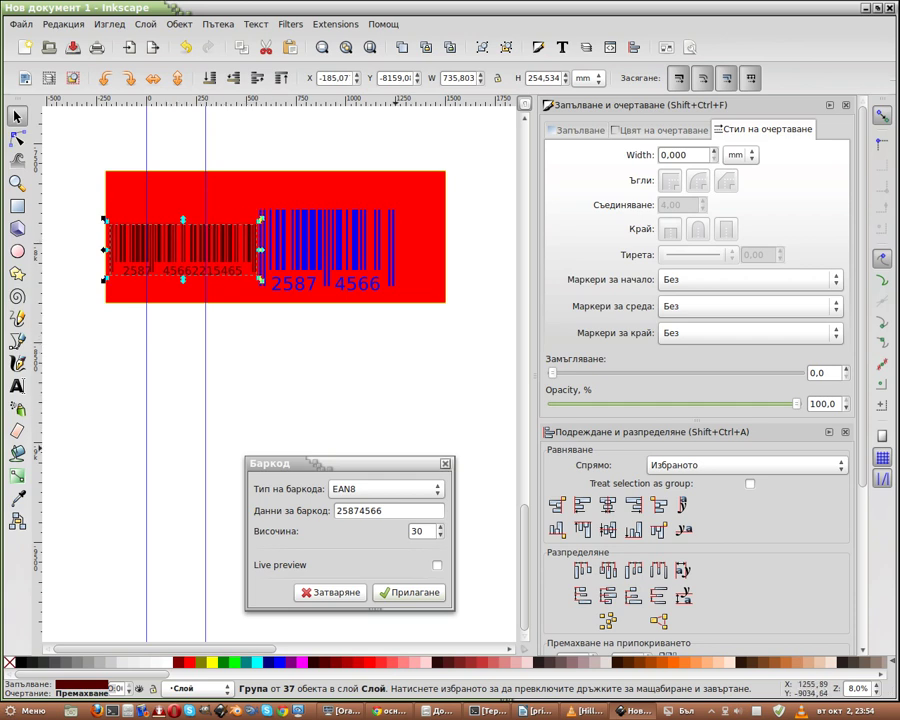
{"action": "left_click", "coordinate": [445, 463]}
{"action": "scroll", "coordinate": [418, 261], "scroll_direction": "down", "scroll_amount": 2, "text": "ctrl"}
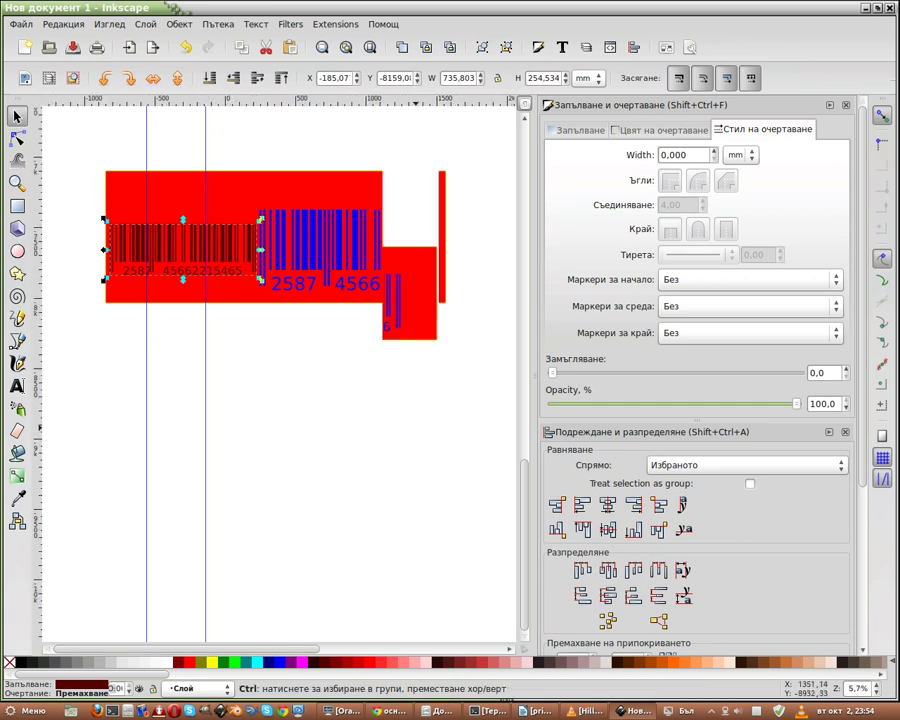
{"action": "left_click", "coordinate": [183, 179]}
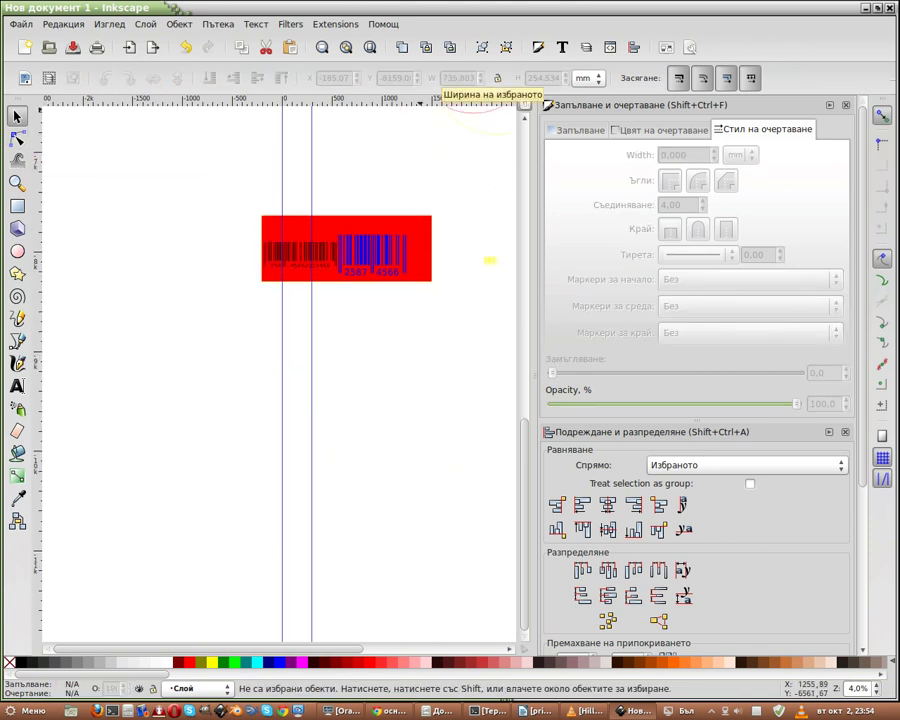
Step: Draw a closed four-sided shape below the red barcode block
{"action": "left_click", "coordinate": [335, 24]}
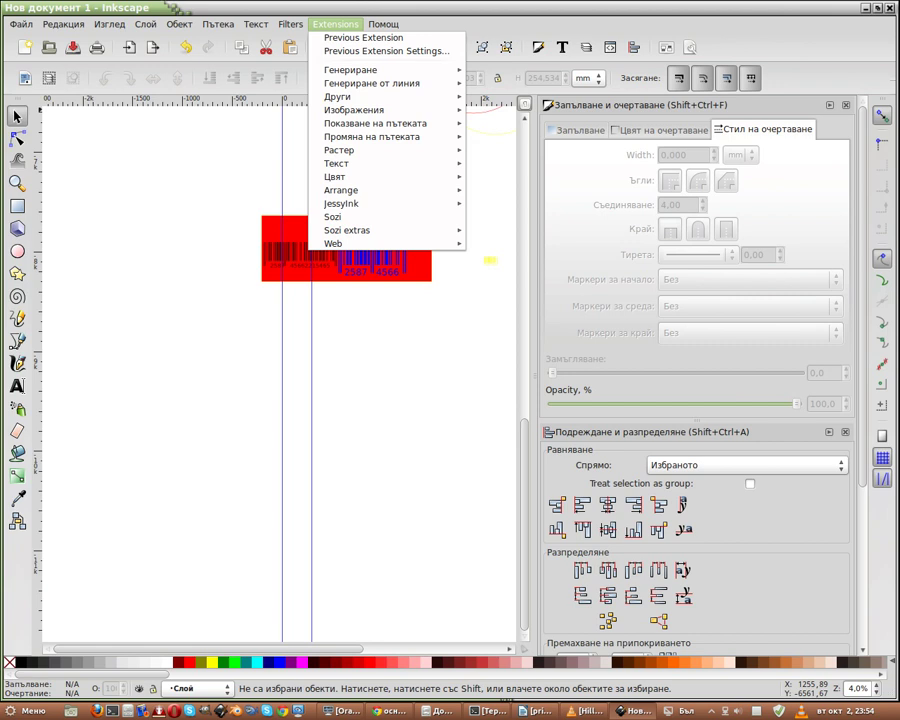
{"action": "key", "text": "Escape"}
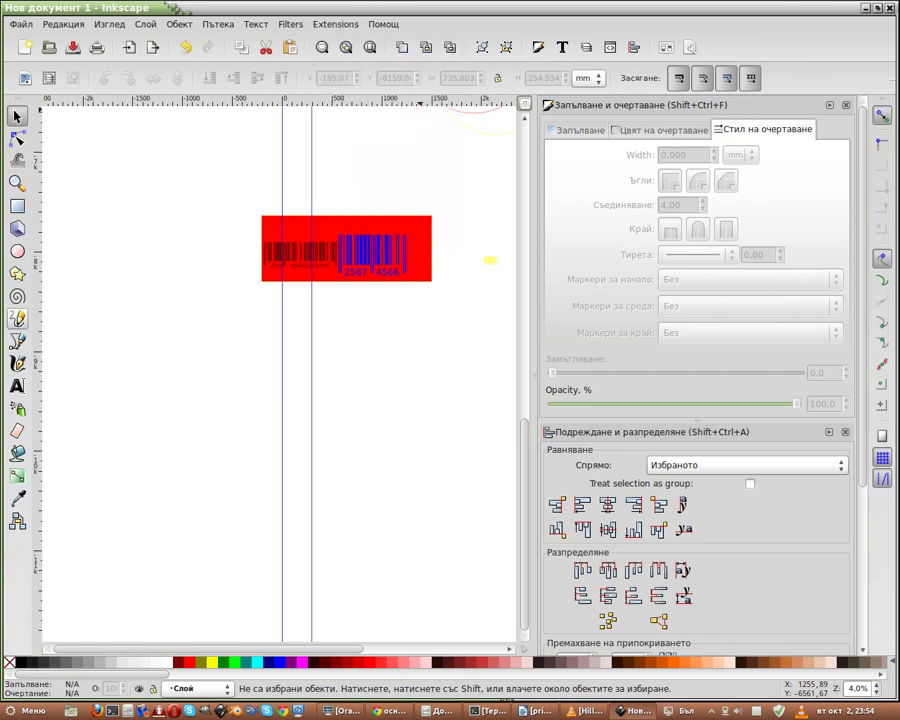
{"action": "left_click", "coordinate": [17, 341]}
{"action": "left_click", "coordinate": [352, 423]}
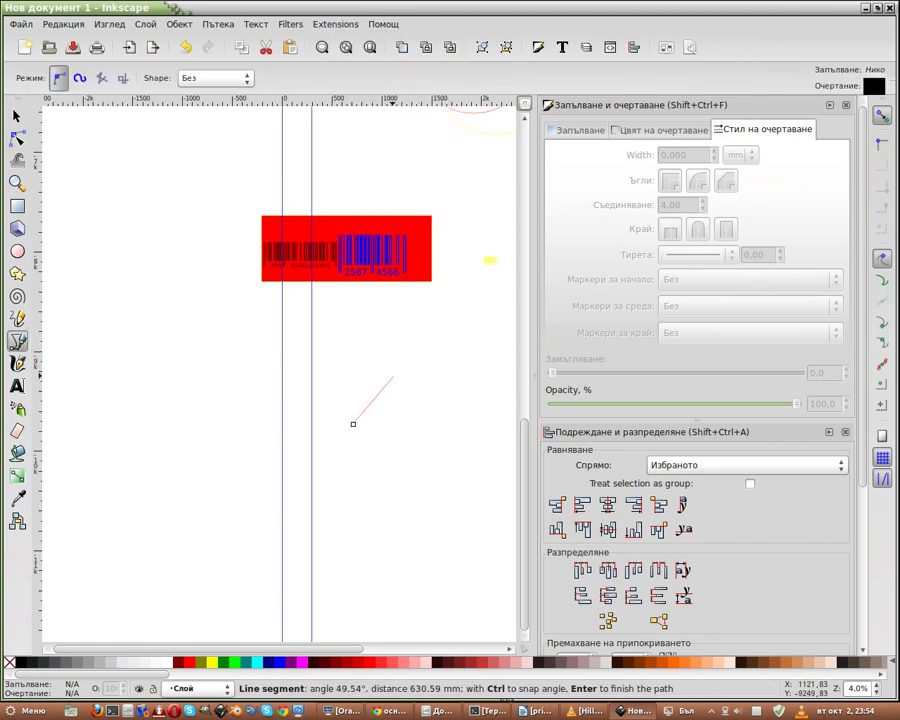
{"action": "left_click", "coordinate": [397, 371]}
{"action": "left_click", "coordinate": [445, 461]}
{"action": "left_click", "coordinate": [388, 484]}
{"action": "left_click", "coordinate": [376, 449]}
{"action": "left_click", "coordinate": [352, 423]}
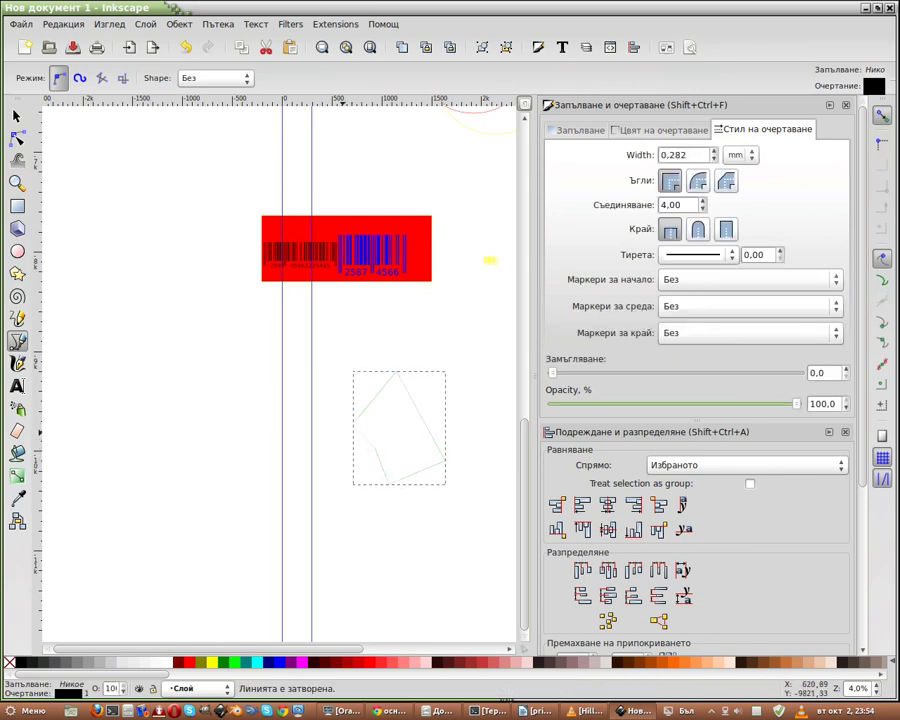
{"action": "left_click", "coordinate": [440, 662]}
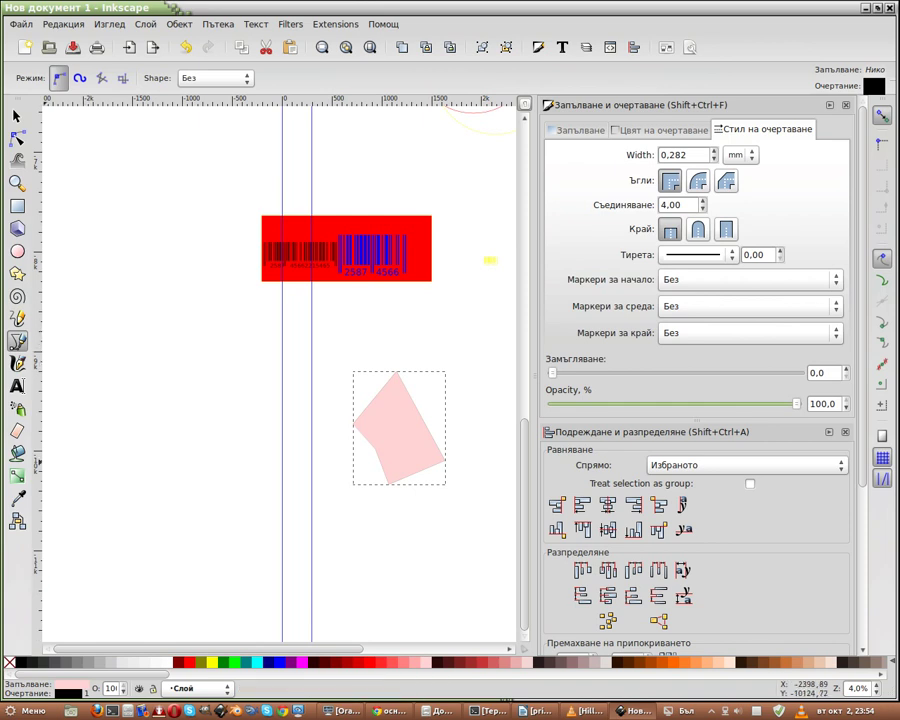
Step: Give the shape a flat, solid magenta (#FF00FF) fill
{"action": "right_click", "coordinate": [75, 686]}
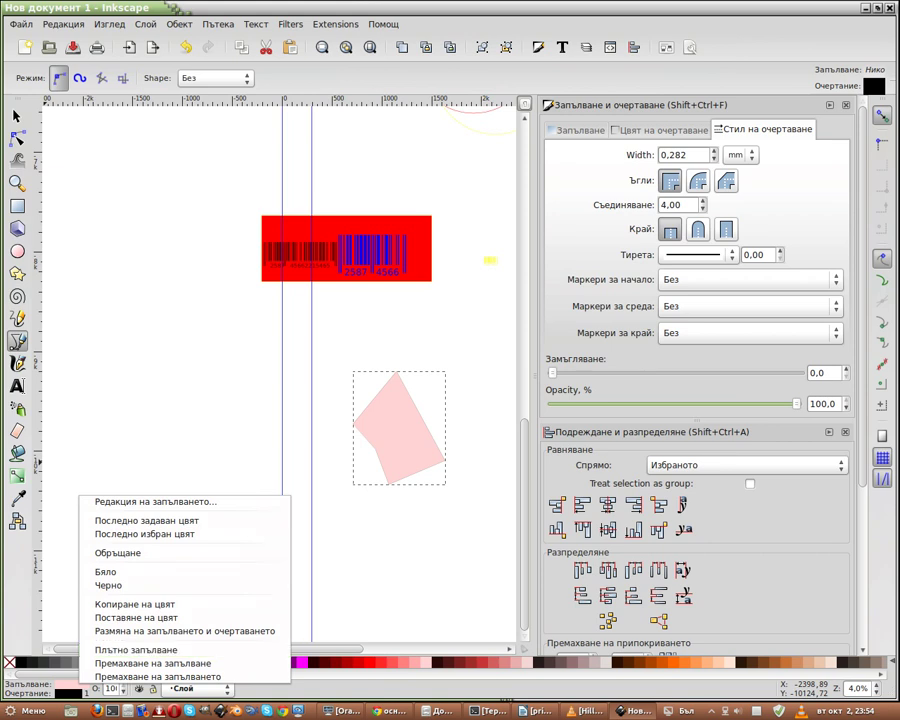
{"action": "key", "text": "Down"}
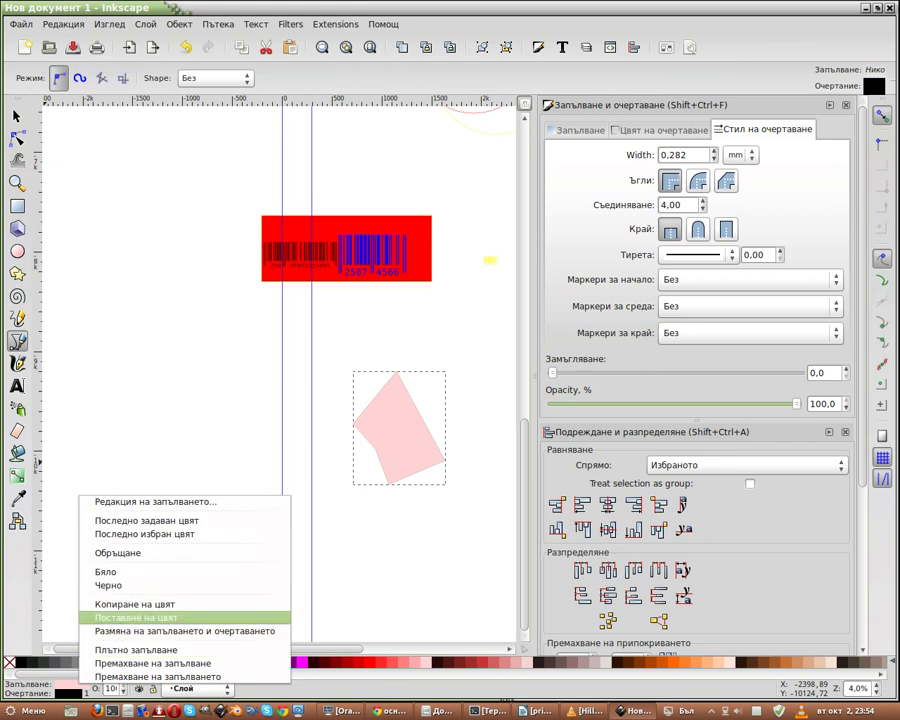
{"action": "key", "text": "Down"}
{"action": "key", "text": "Down"}
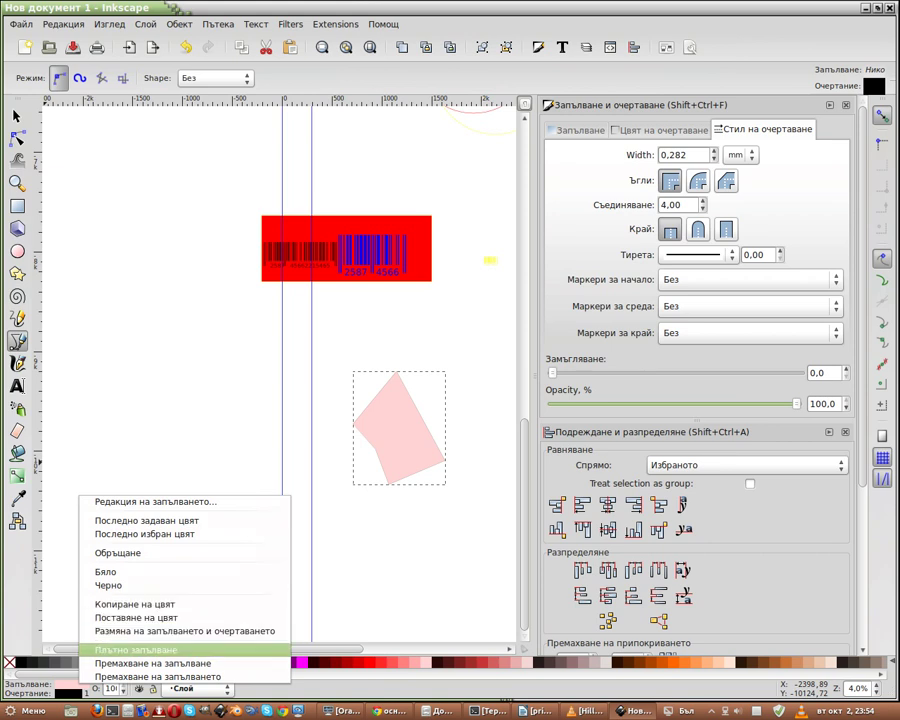
{"action": "key", "text": "Return"}
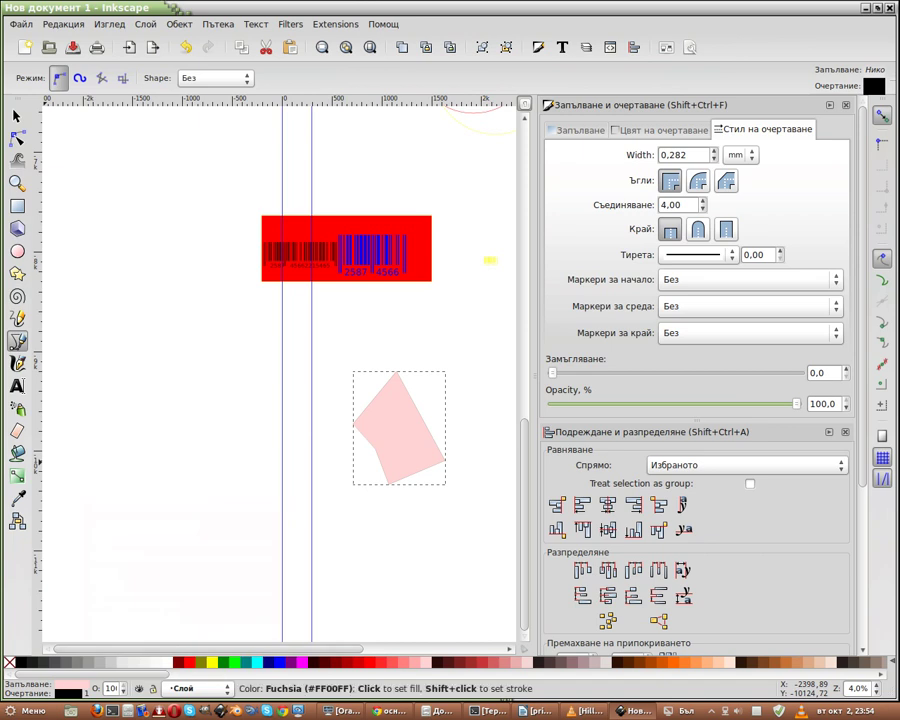
{"action": "left_click", "coordinate": [300, 661]}
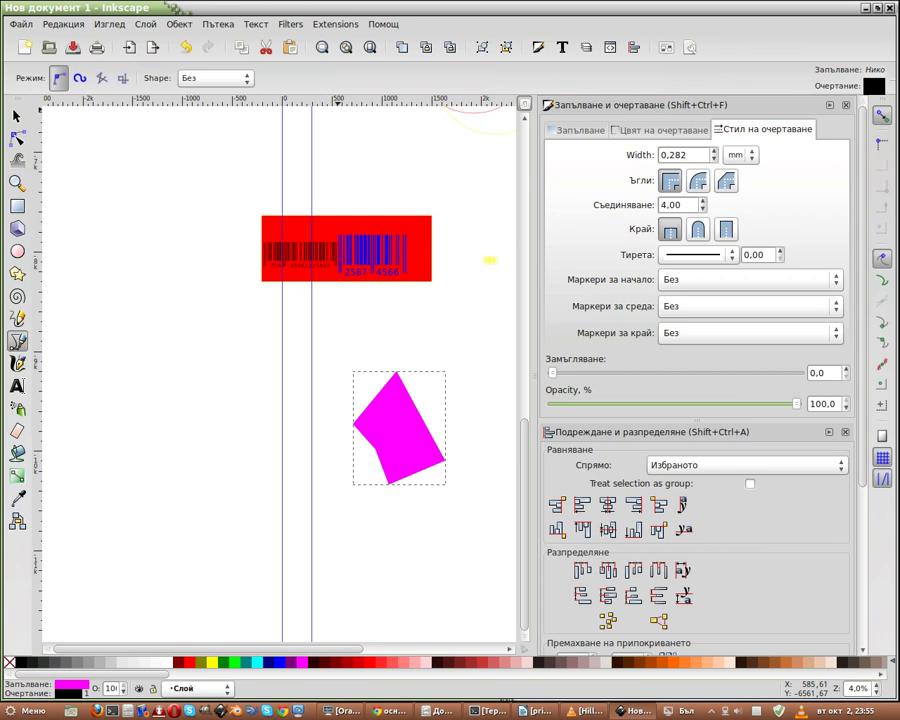
{"action": "key", "text": "alt+e"}
{"action": "key", "text": "Down"}
{"action": "key", "text": "Down"}
{"action": "key", "text": "Down"}
{"action": "key", "text": "Down"}
{"action": "key", "text": "Down"}
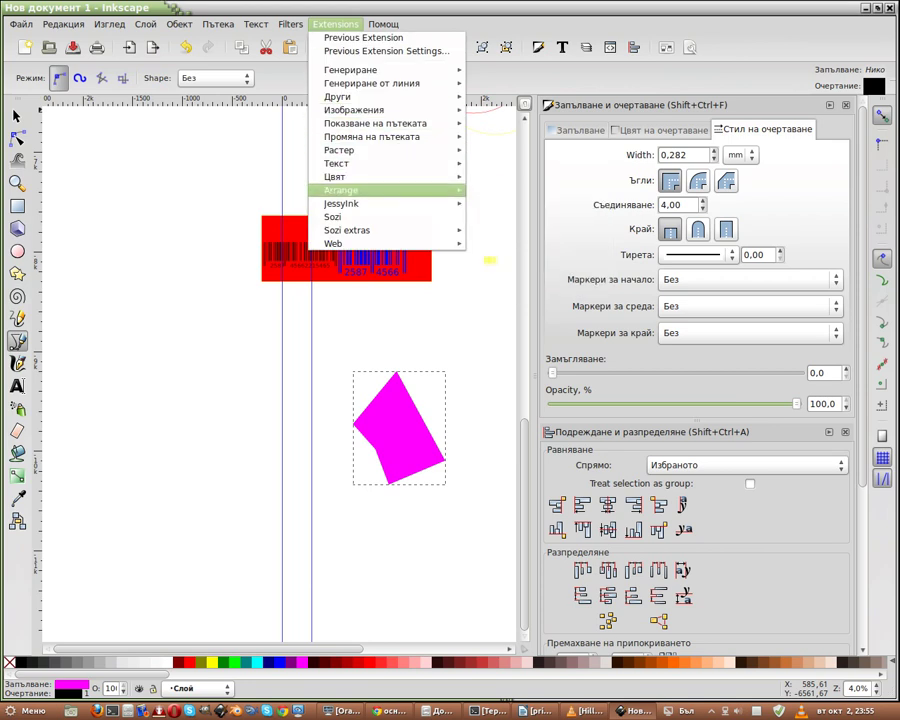
Step: Apply the Повече светлина colour effect to the magenta shape
{"action": "key", "text": "Up"}
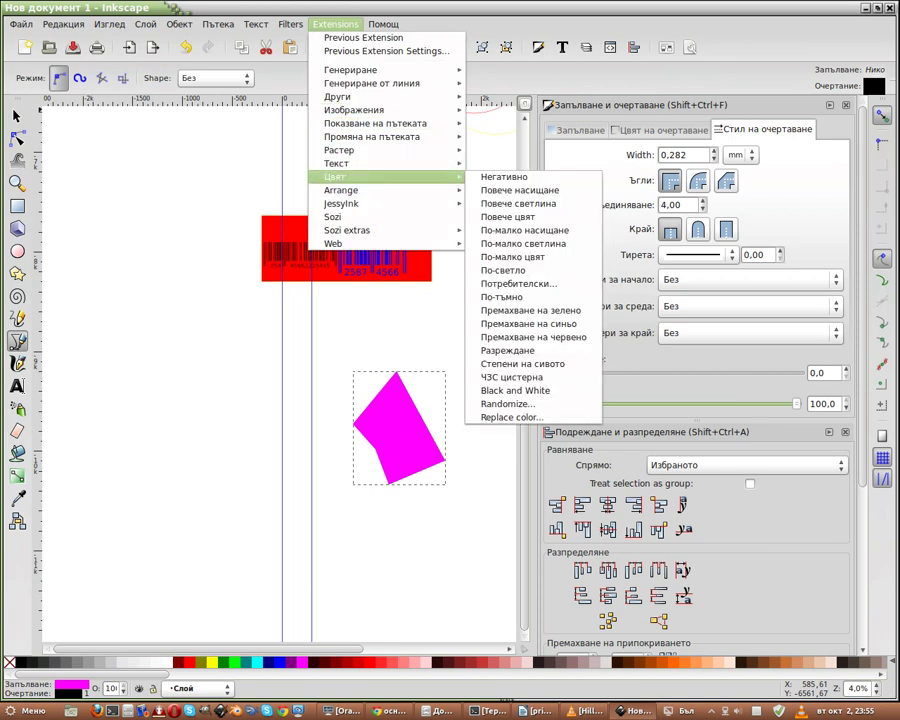
{"action": "key", "text": "Right"}
{"action": "key", "text": "Down"}
{"action": "key", "text": "Down"}
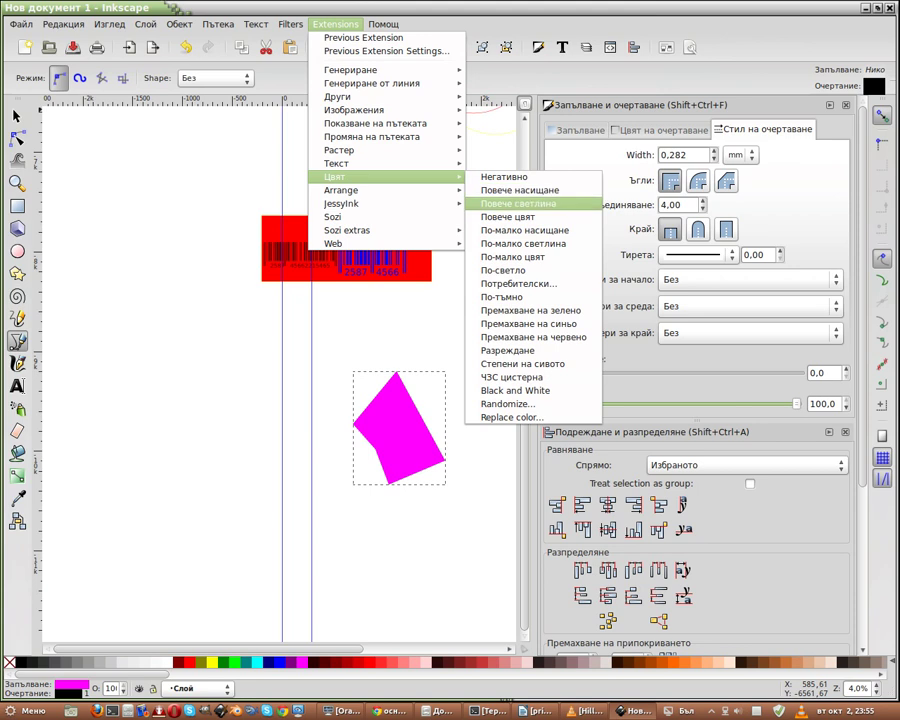
{"action": "key", "text": "Return"}
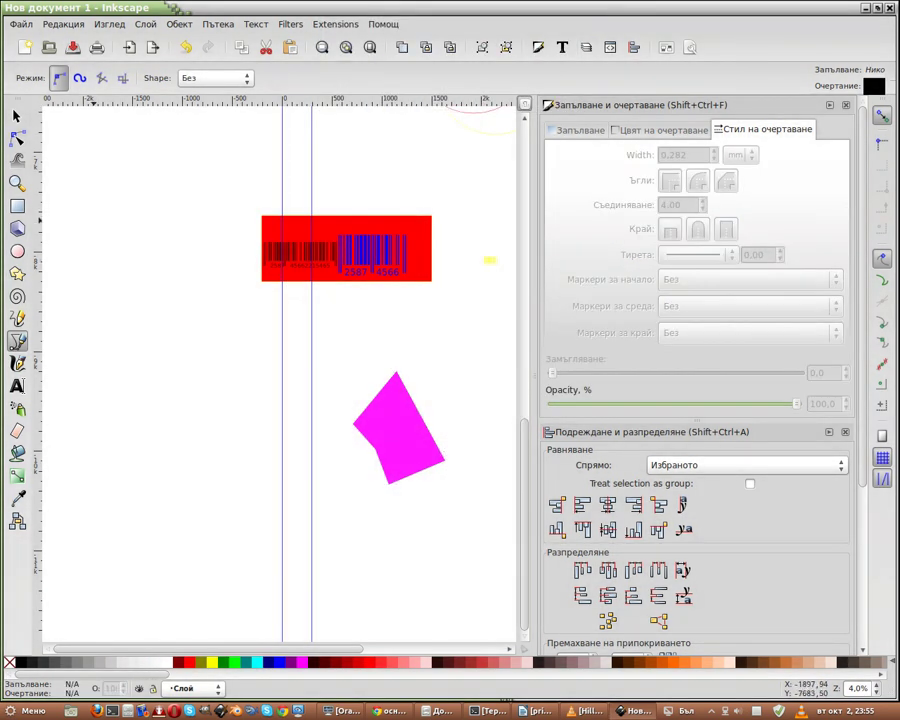
Step: Move the magenta shape to the upper left of the canvas
{"action": "key", "text": "s"}
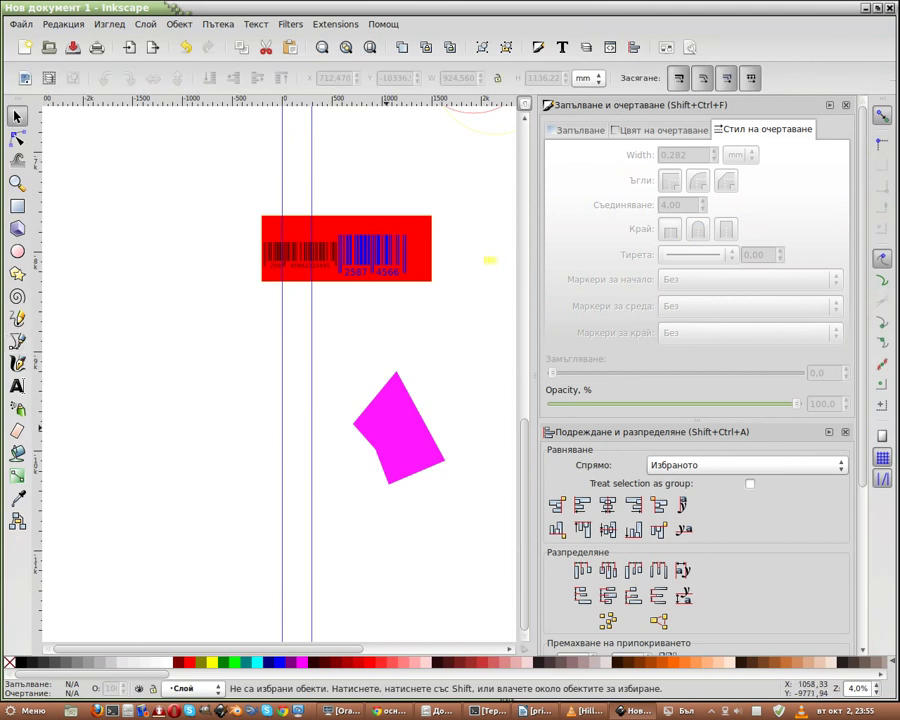
{"action": "left_click", "coordinate": [398, 430]}
{"action": "left_click_drag", "start_coordinate": [398, 430], "coordinate": [128, 247]}
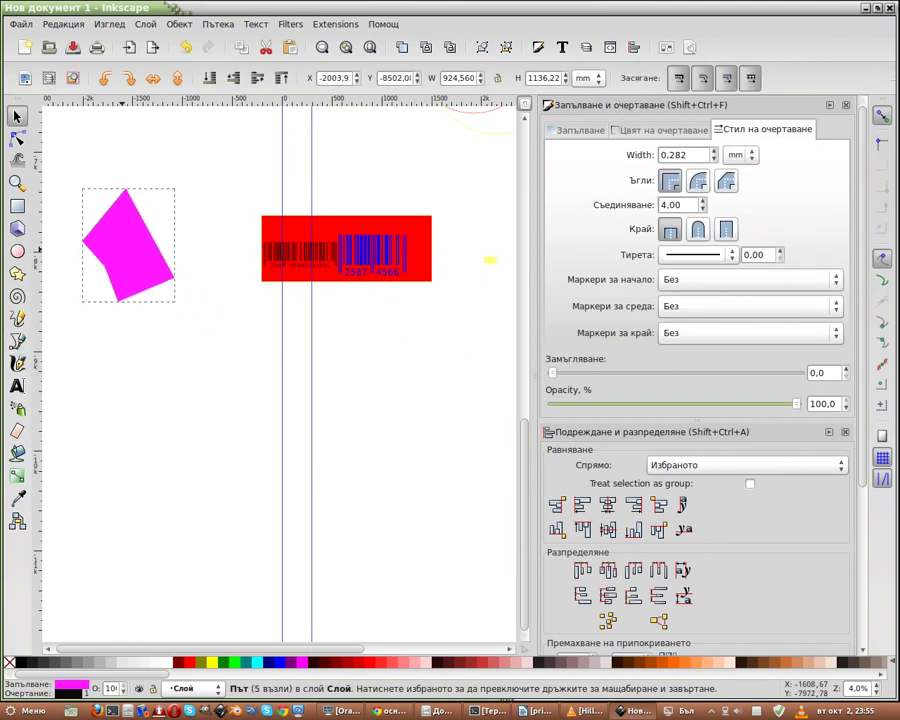
{"action": "key", "text": "Escape"}
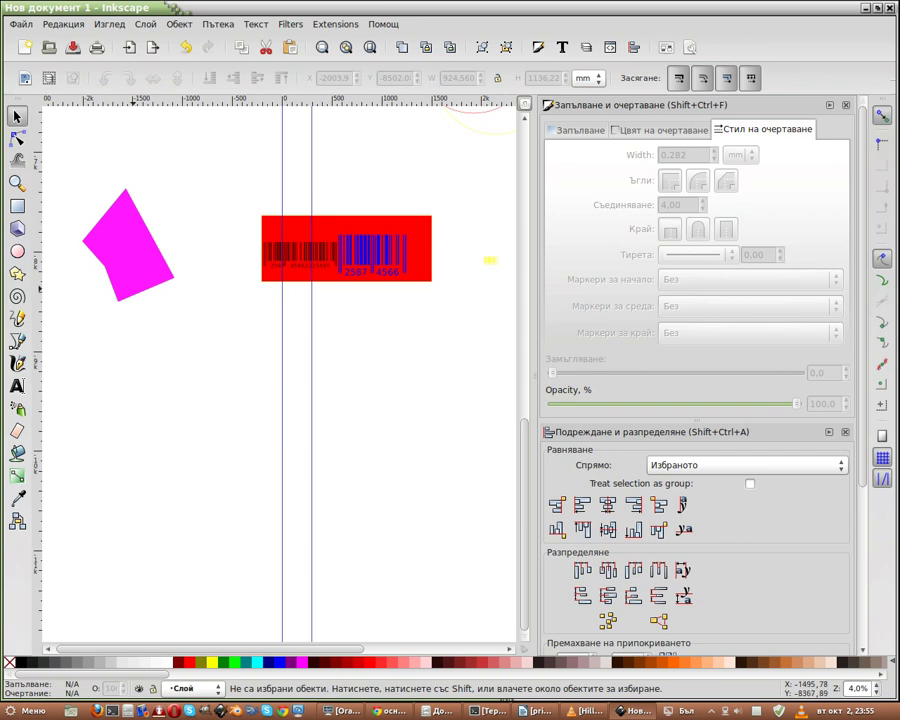
{"action": "left_click", "coordinate": [125, 240]}
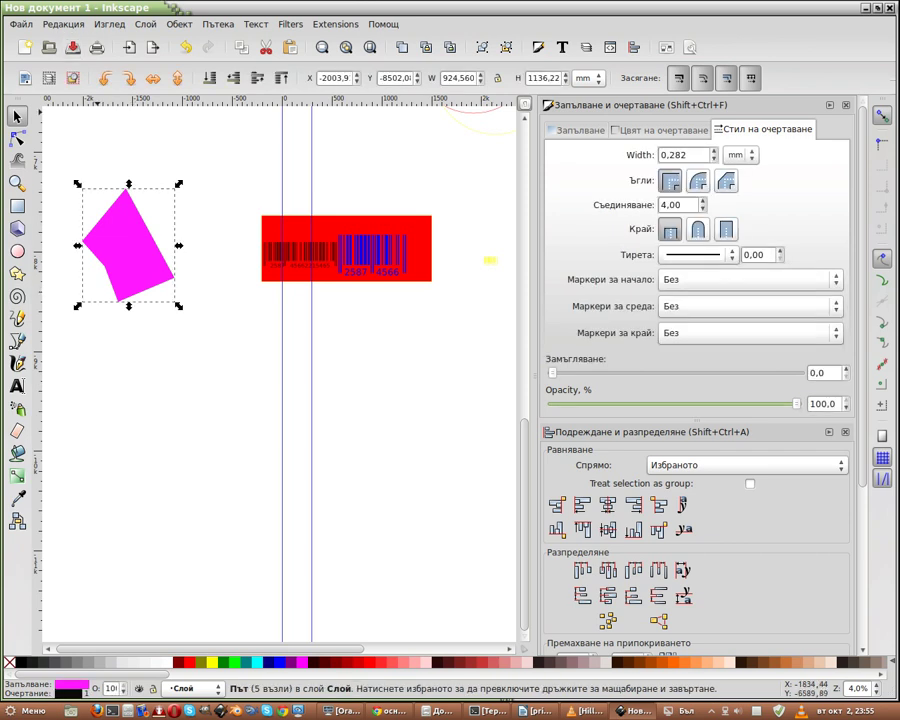
Step: Duplicate the magenta shape and offset the copy down and to the right
{"action": "left_click", "coordinate": [62, 23]}
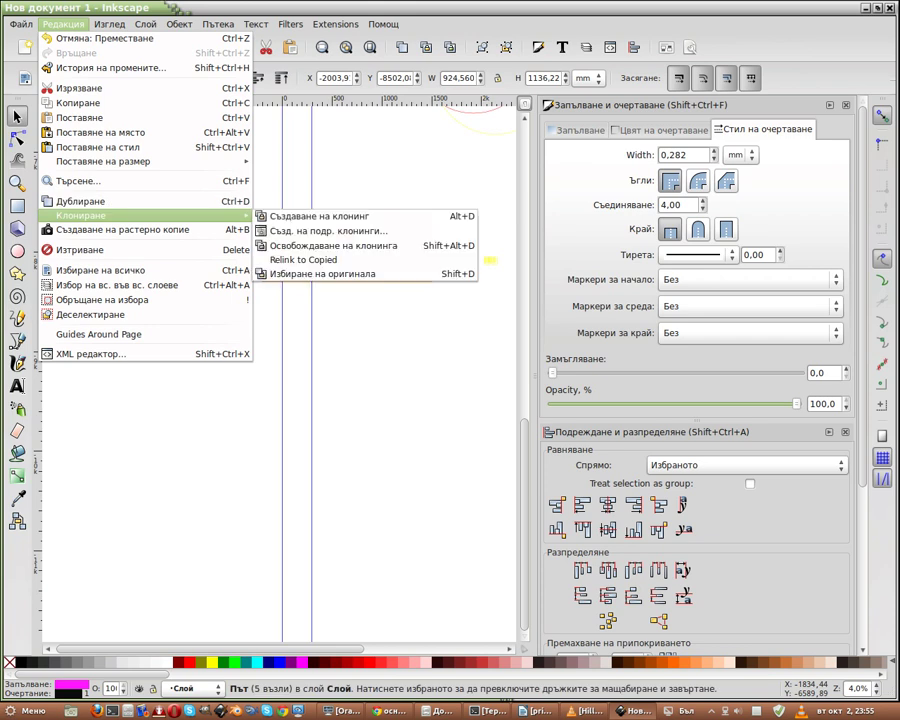
{"action": "left_click", "coordinate": [80, 201]}
{"action": "left_click_drag", "start_coordinate": [130, 250], "coordinate": [149, 287]}
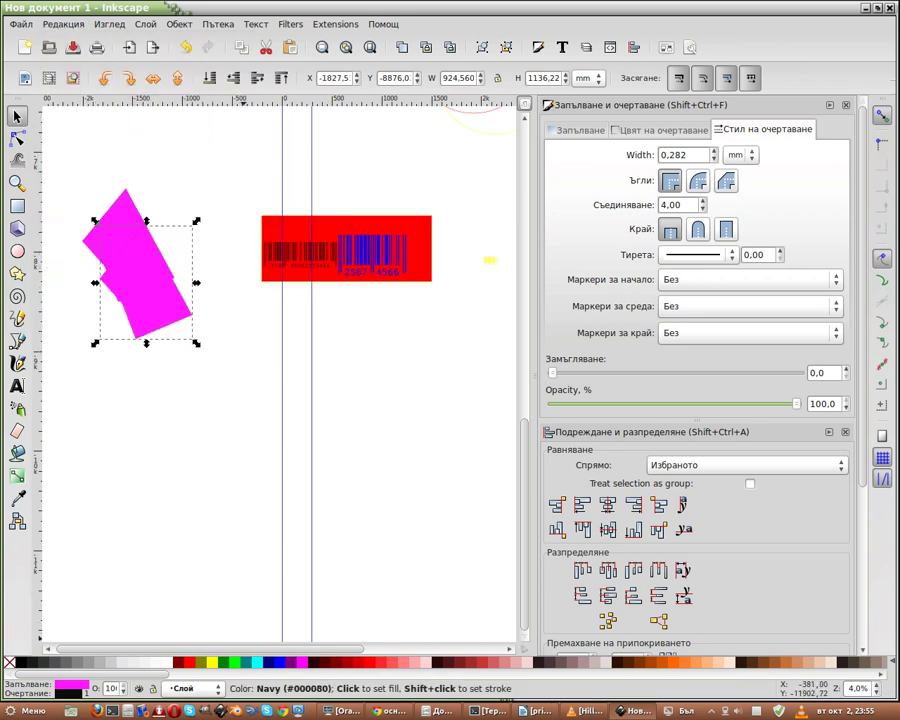
Step: Colour the copy cyan (#00FFFF) and select both overlapping shapes
{"action": "left_click", "coordinate": [276, 662]}
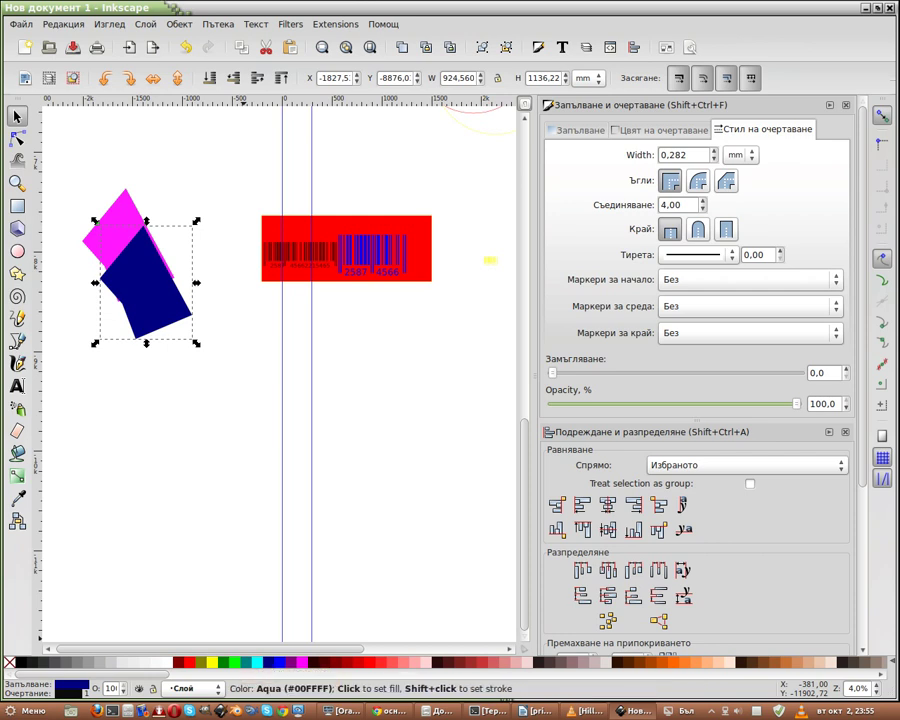
{"action": "left_click", "coordinate": [265, 662]}
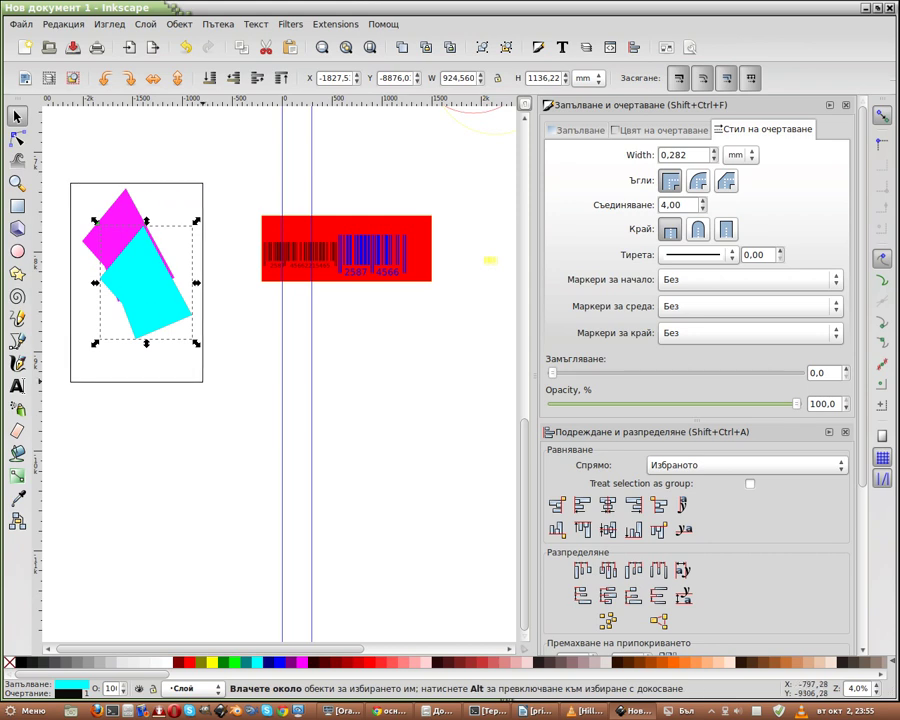
{"action": "left_click_drag", "start_coordinate": [70, 180], "coordinate": [206, 402]}
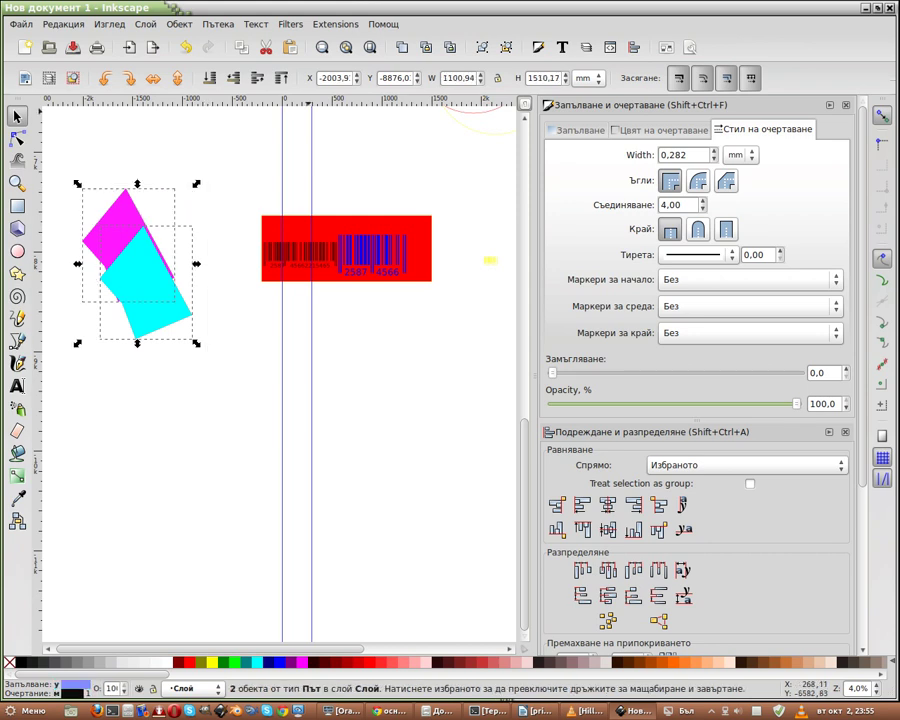
{"action": "left_click", "coordinate": [335, 23]}
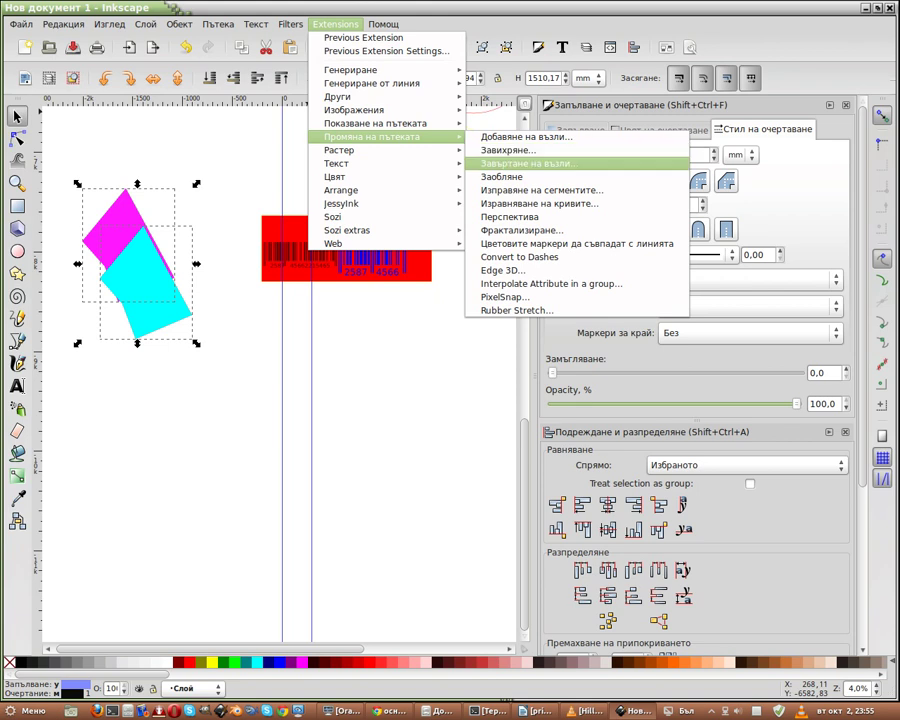
Step: Preview the Завъртане на възли jitter effect live on both shapes, then close it unapplied
{"action": "key", "text": "Return"}
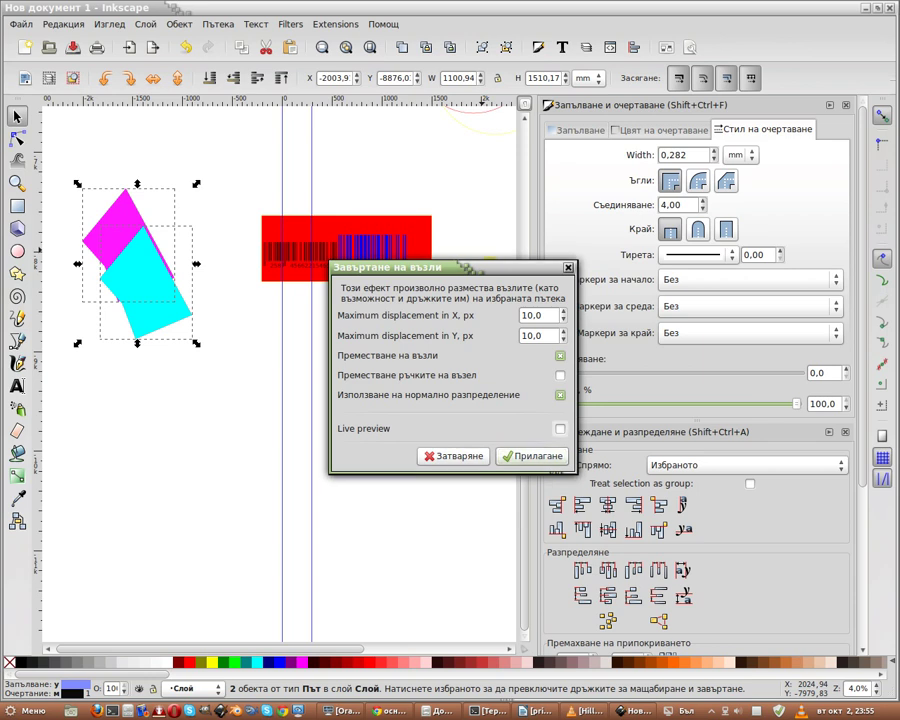
{"action": "left_click", "coordinate": [559, 428]}
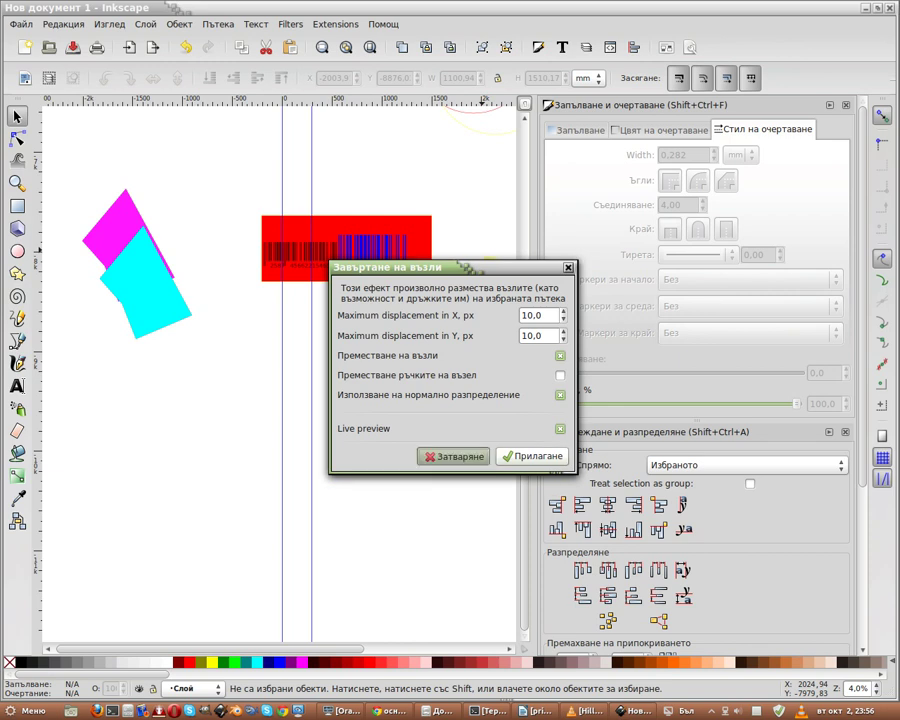
{"action": "left_click", "coordinate": [453, 456]}
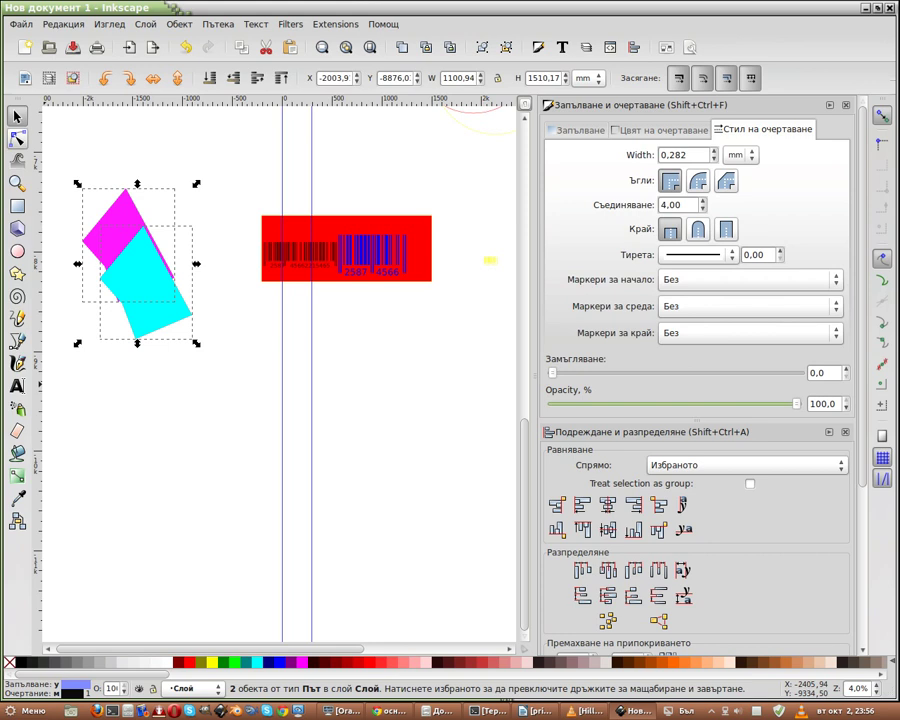
Step: Draw a wavy Bezier curve below the magenta and cyan shapes
{"action": "left_click", "coordinate": [17, 138]}
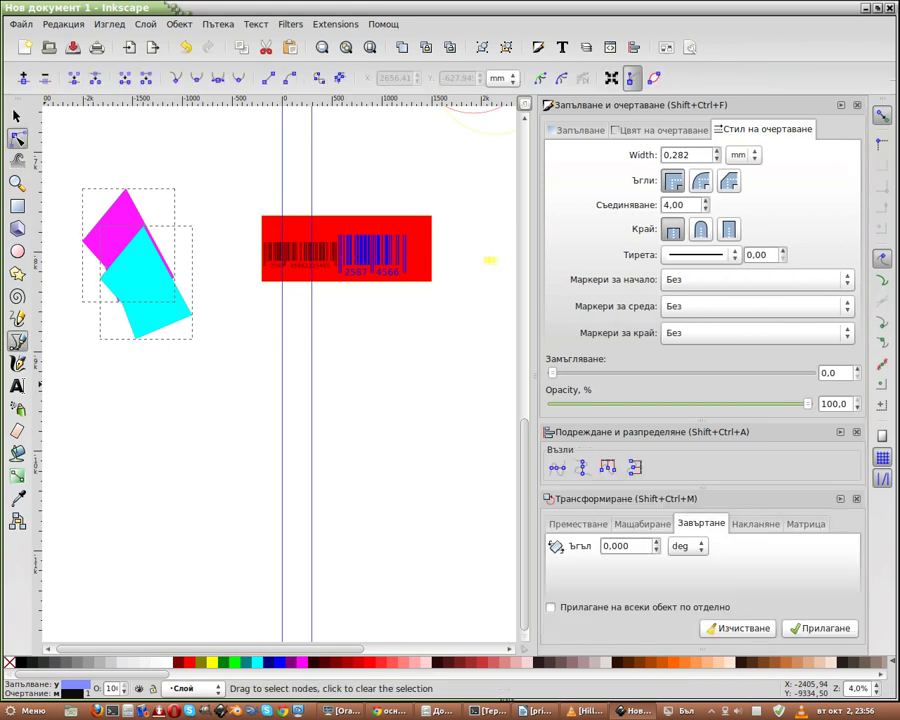
{"action": "left_click", "coordinate": [17, 340]}
{"action": "left_click_drag", "start_coordinate": [190, 475], "coordinate": [212, 415]}
{"action": "left_click_drag", "start_coordinate": [262, 445], "coordinate": [279, 428]}
{"action": "left_click_drag", "start_coordinate": [379, 473], "coordinate": [380, 460]}
Step: Finish the curve with one more node, then insert a node on its lower segment and pull it up
{"action": "left_click_drag", "start_coordinate": [409, 423], "coordinate": [436, 457]}
{"action": "key", "text": "Return"}
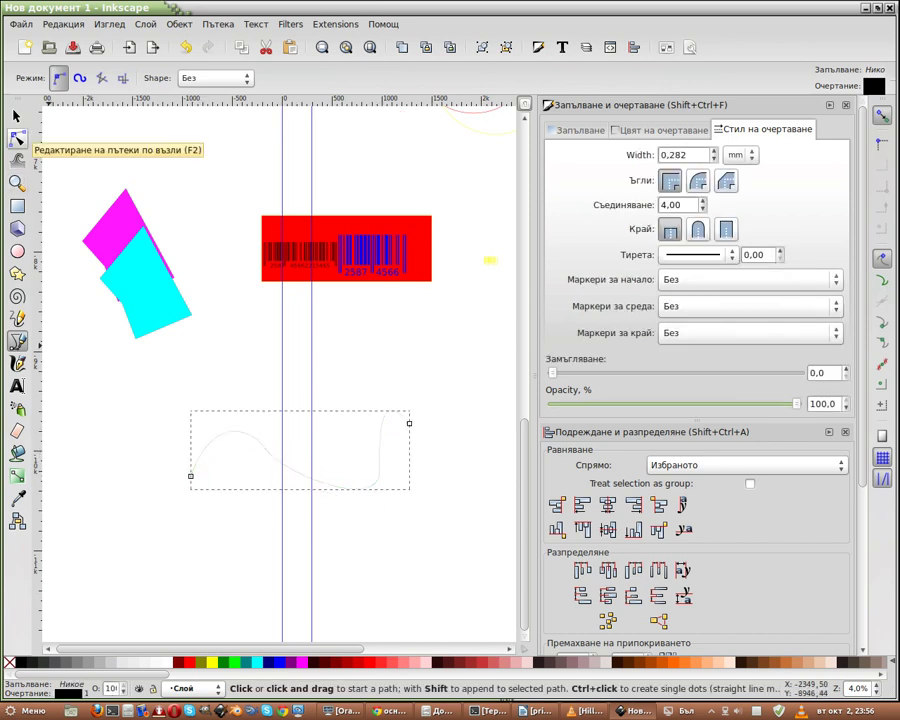
{"action": "left_click", "coordinate": [17, 138]}
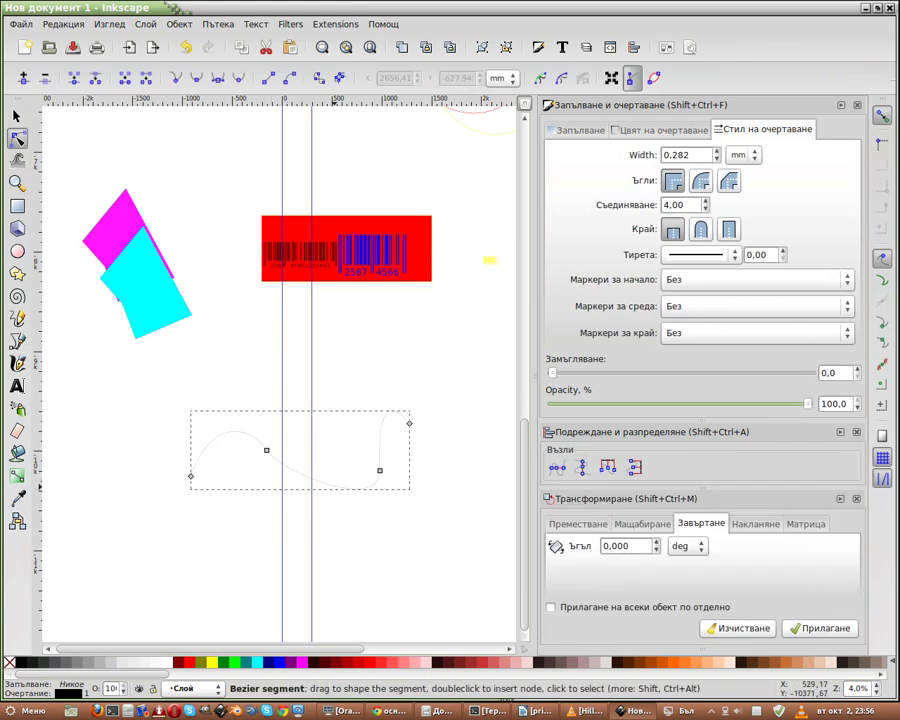
{"action": "left_click", "coordinate": [335, 485]}
{"action": "double_click", "coordinate": [335, 484]}
{"action": "left_click_drag", "start_coordinate": [335, 483], "coordinate": [335, 436]}
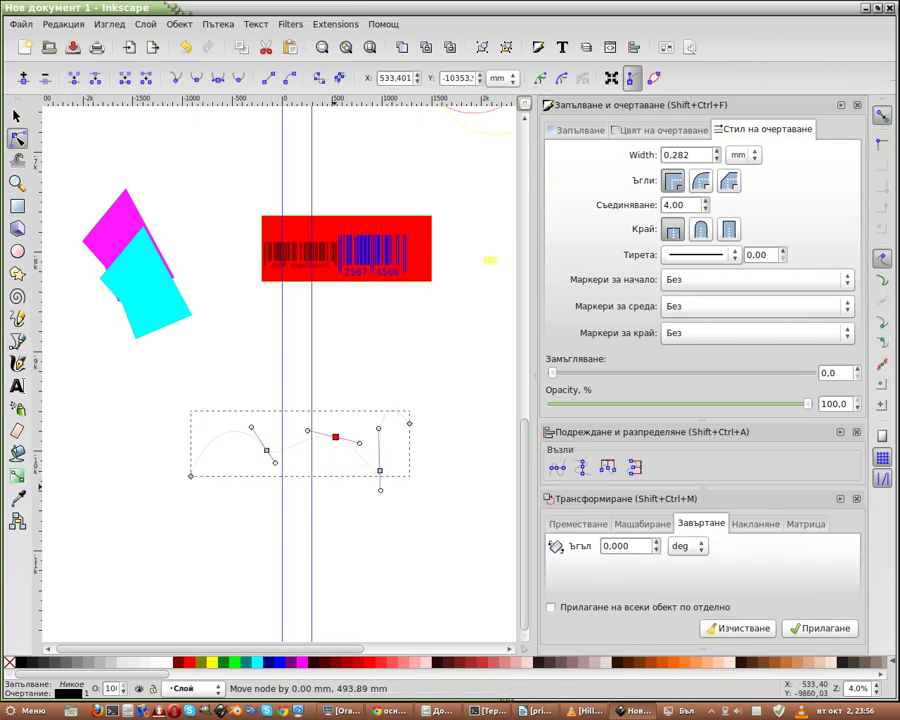
{"action": "left_click", "coordinate": [335, 23]}
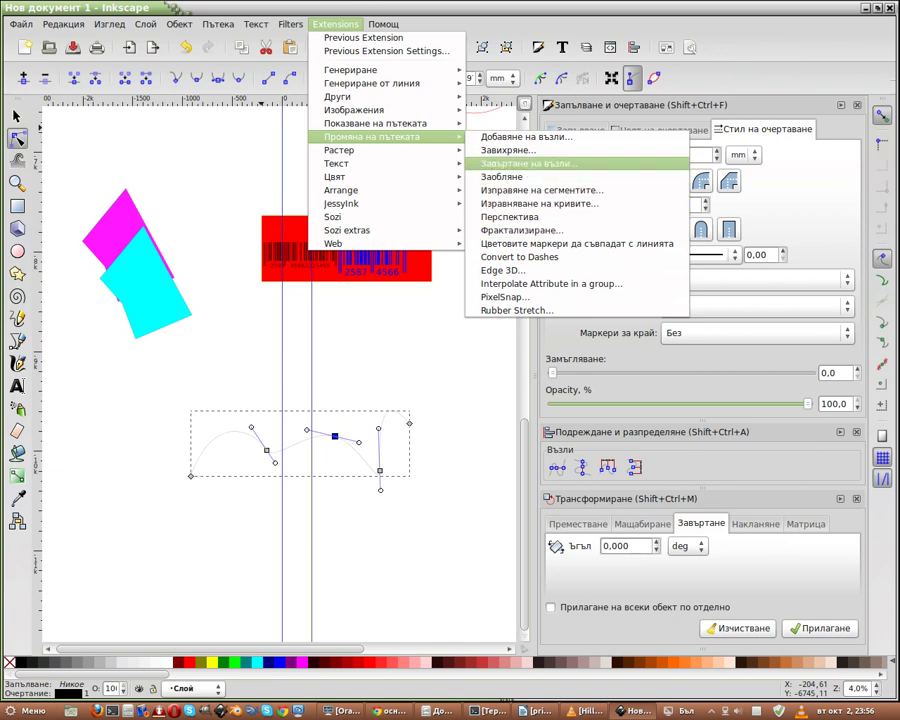
Step: Apply the Завъртане на възли random node jitter to the curve twice
{"action": "left_click", "coordinate": [529, 163]}
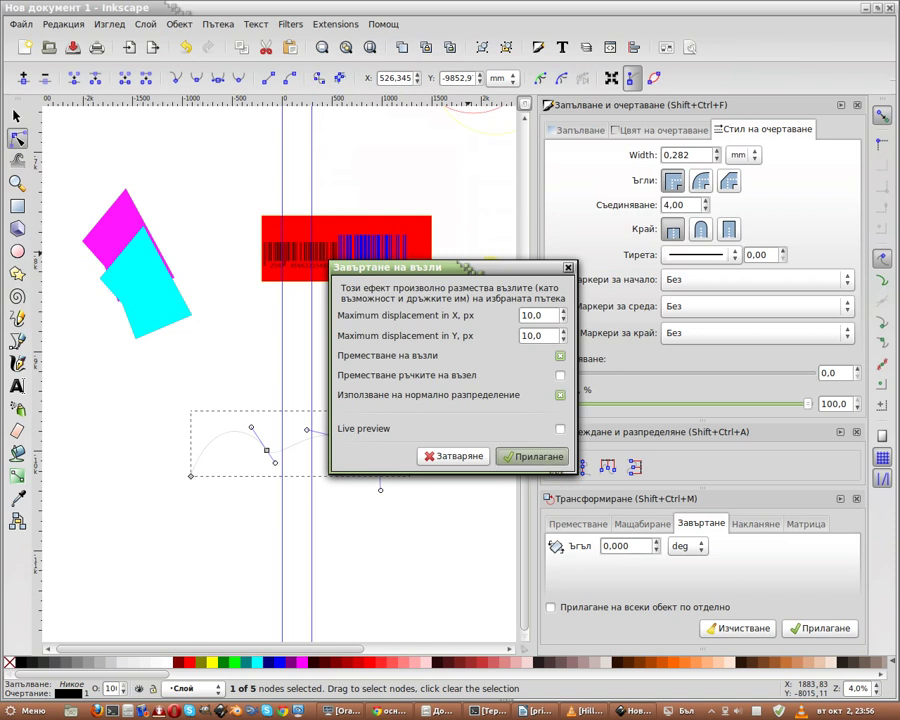
{"action": "left_click", "coordinate": [532, 456]}
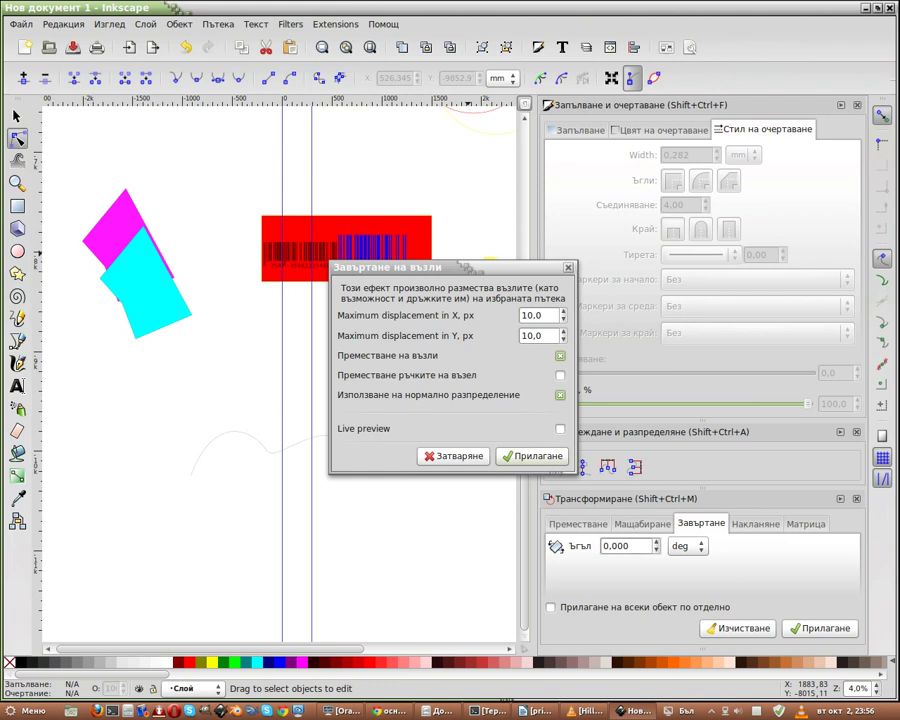
{"action": "left_click_drag", "start_coordinate": [400, 267], "coordinate": [480, 210]}
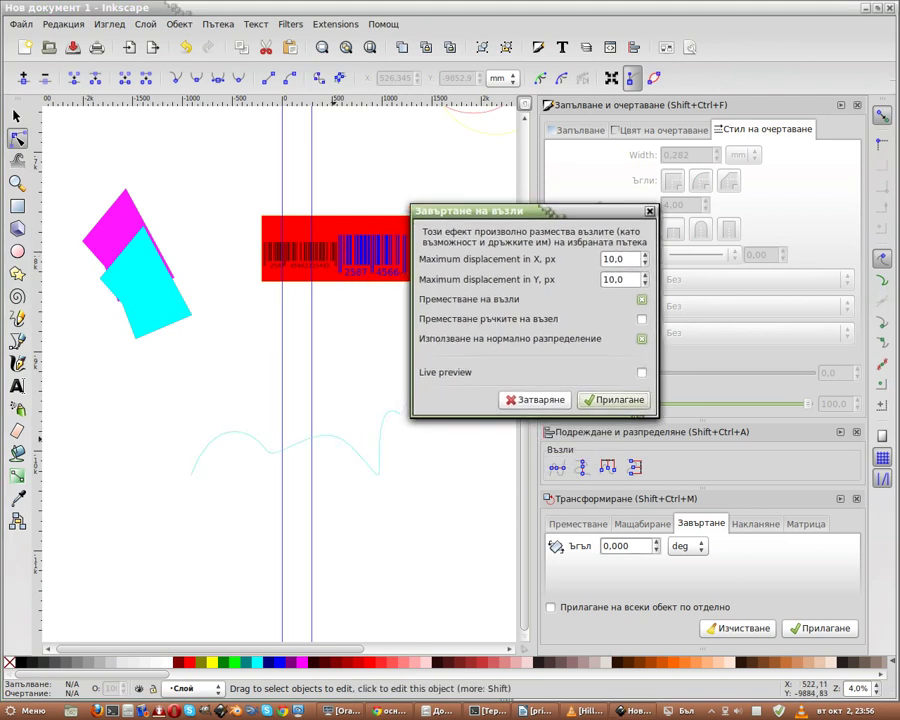
{"action": "left_click", "coordinate": [334, 436]}
{"action": "left_click", "coordinate": [614, 399]}
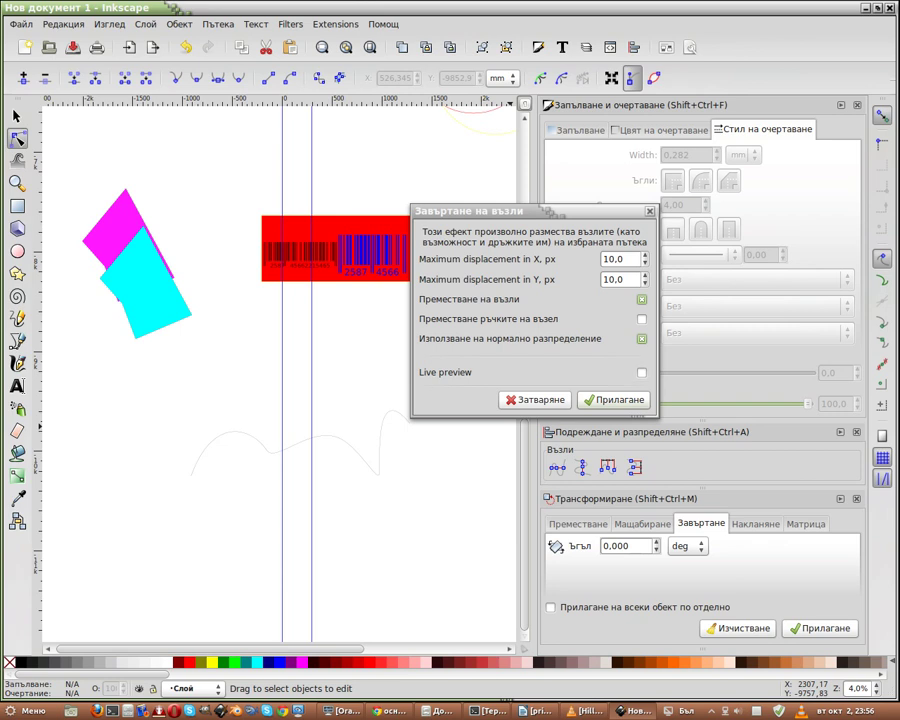
{"action": "left_click", "coordinate": [300, 440]}
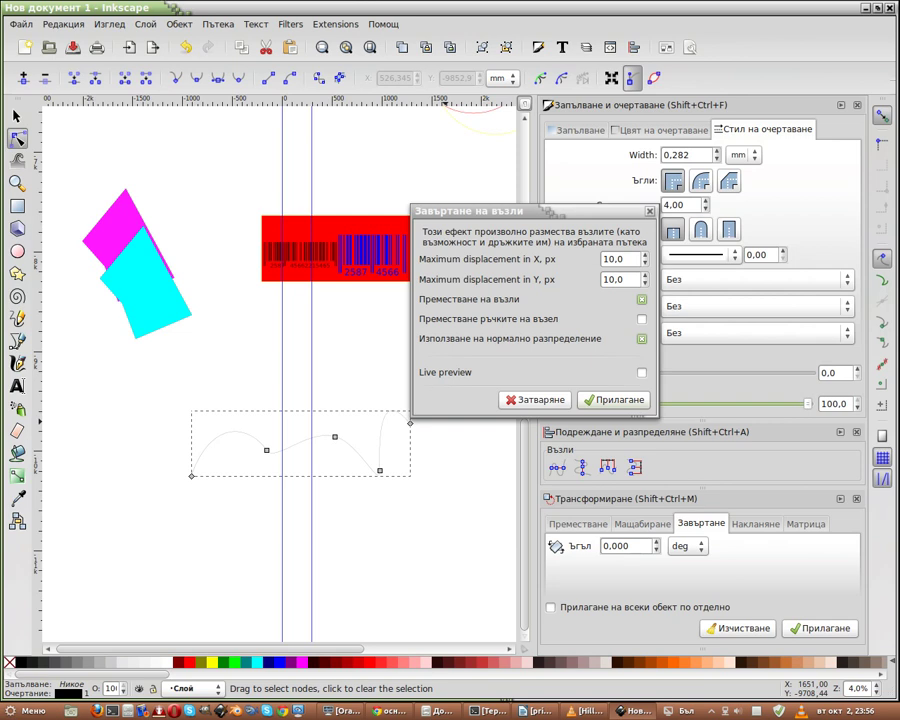
Step: Rerun the jitter with maximum X displacement 8,4 px, toggle live preview, and close the dialog
{"action": "scroll", "coordinate": [604, 259], "scroll_direction": "up", "scroll_amount": 1}
{"action": "double_click", "coordinate": [610, 259]}
{"action": "type", "text": "8,4"}
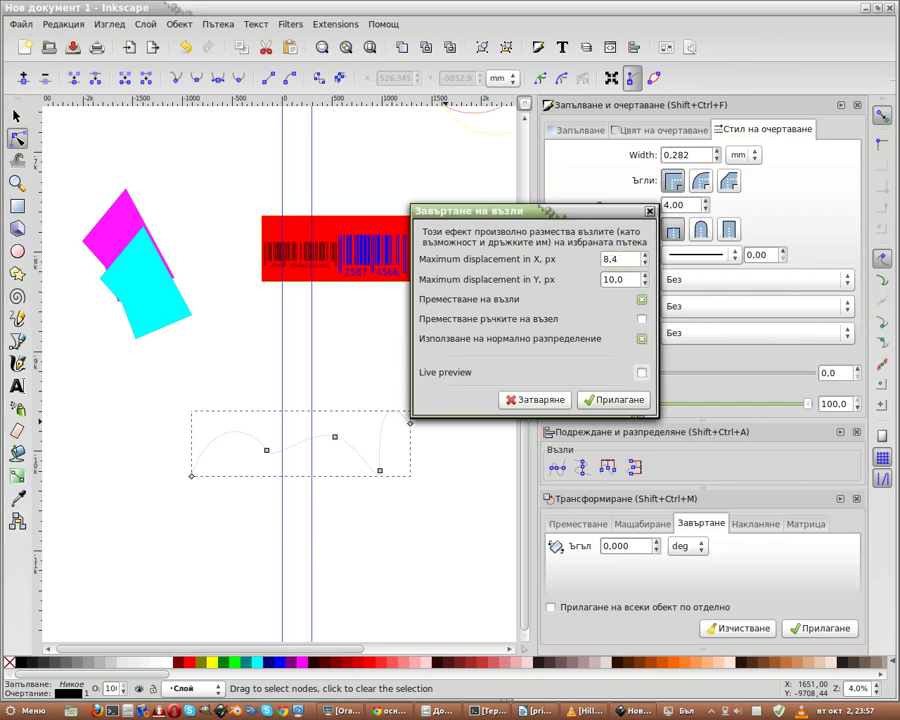
{"action": "key", "text": "Return"}
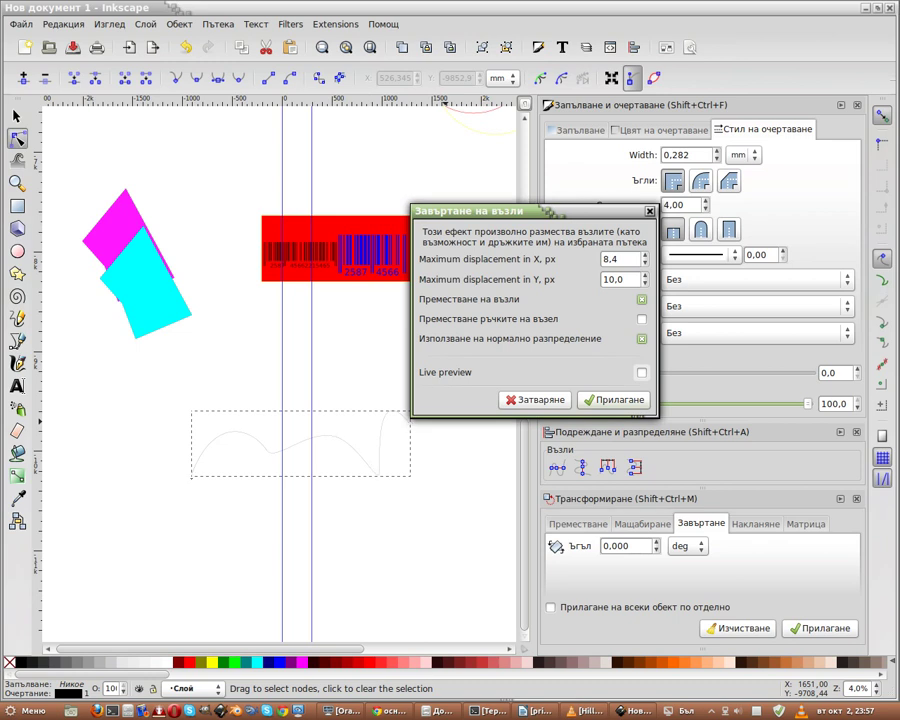
{"action": "left_click", "coordinate": [641, 372]}
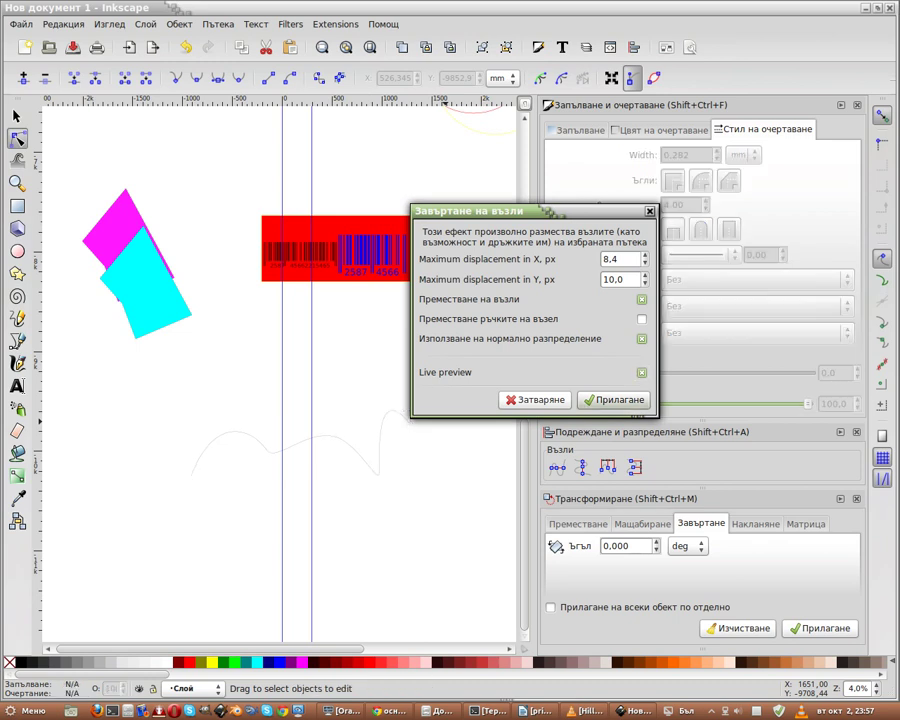
{"action": "left_click", "coordinate": [641, 372]}
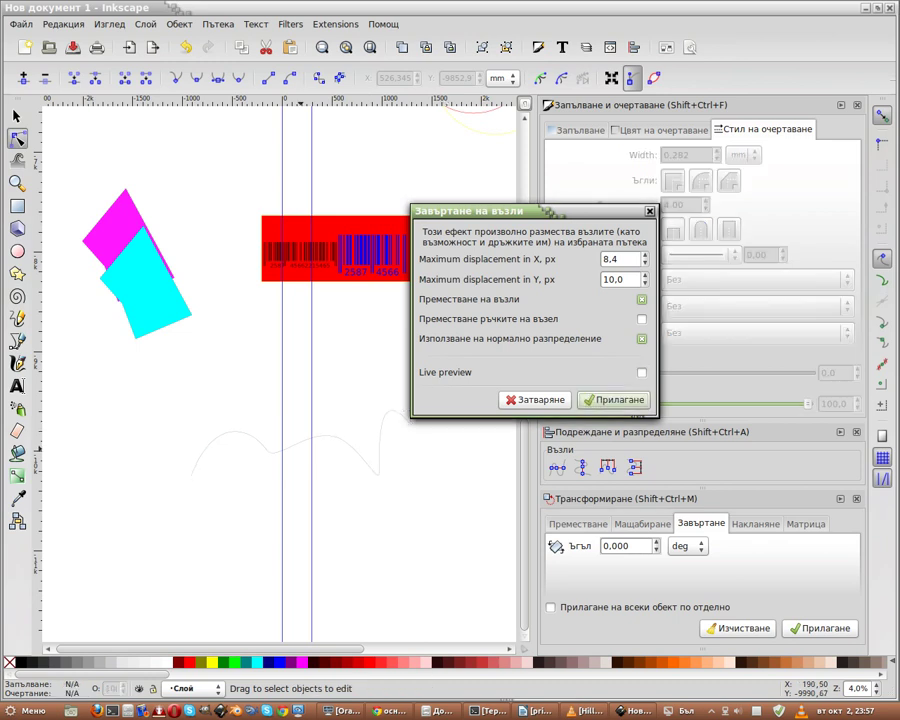
{"action": "key", "text": "Escape"}
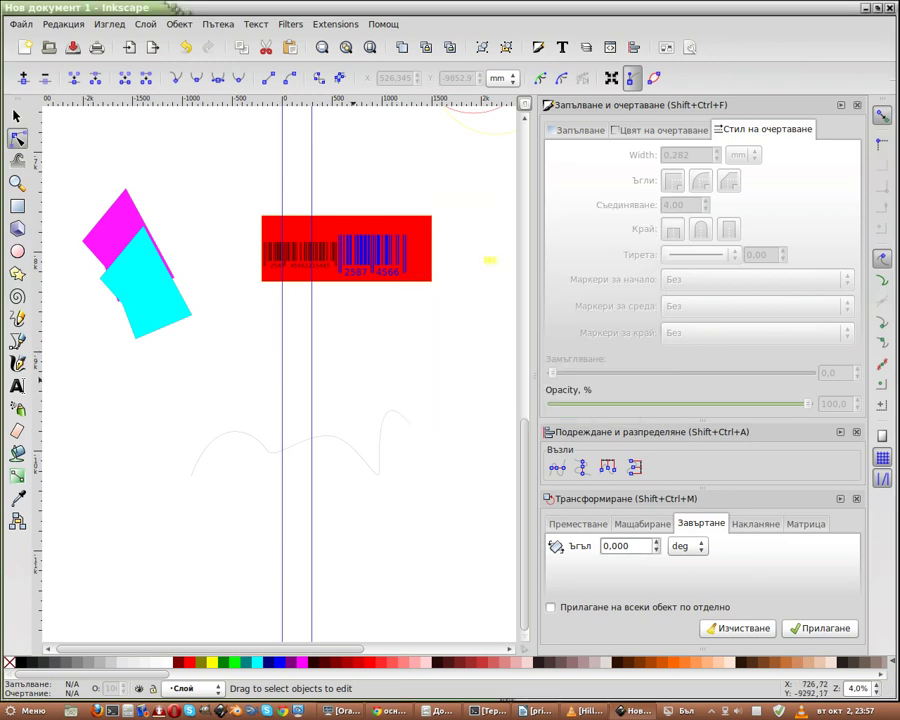
{"action": "left_click", "coordinate": [348, 443]}
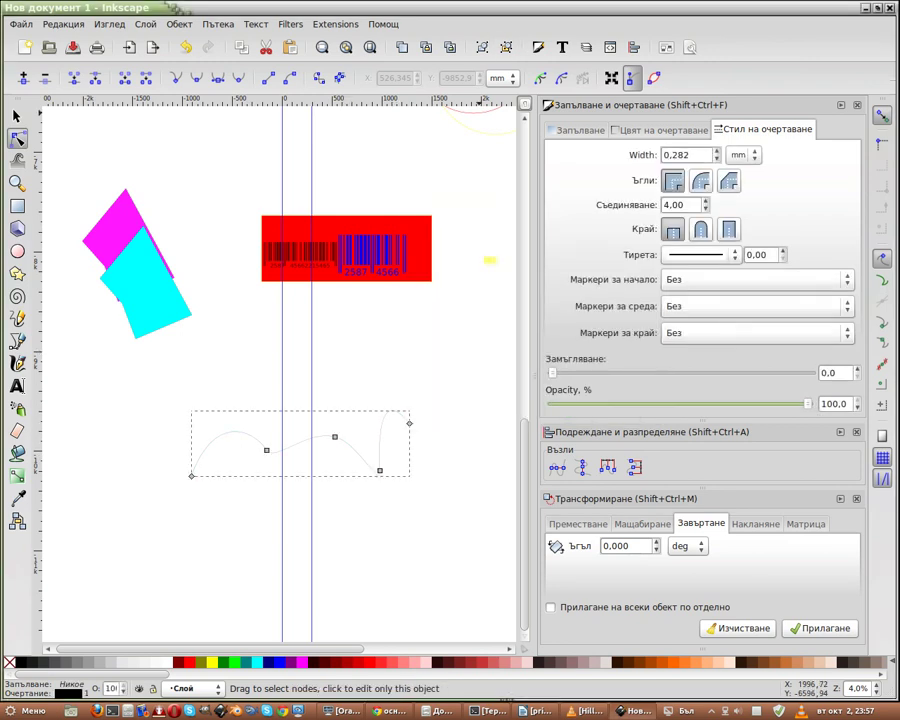
Step: Open the Спирограф generator at ring 100, gear 60, pen 50 px and toggle its live preview
{"action": "left_click", "coordinate": [335, 23]}
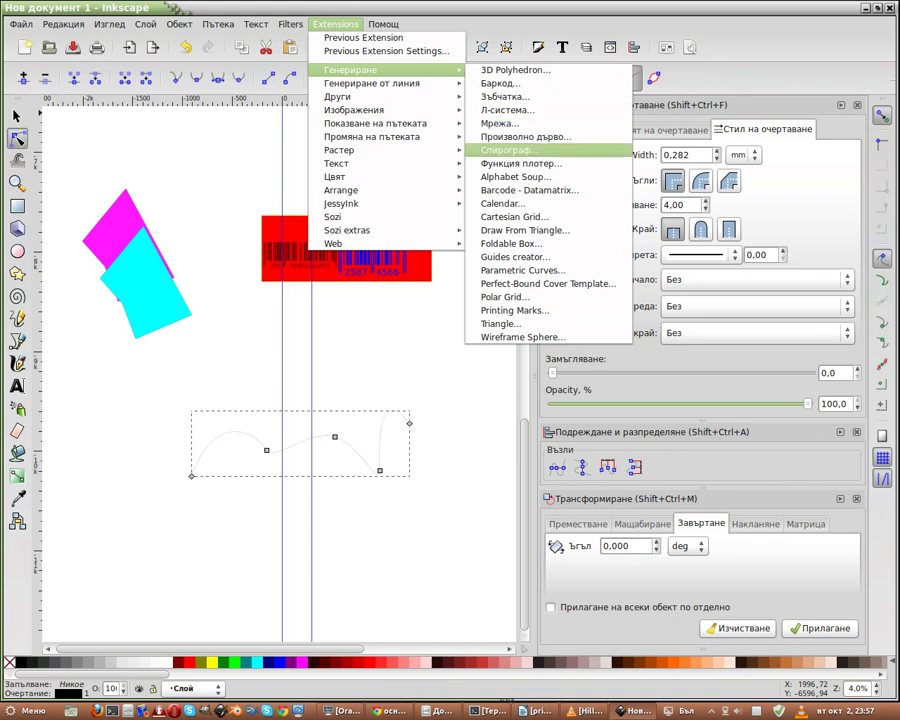
{"action": "left_click", "coordinate": [505, 150]}
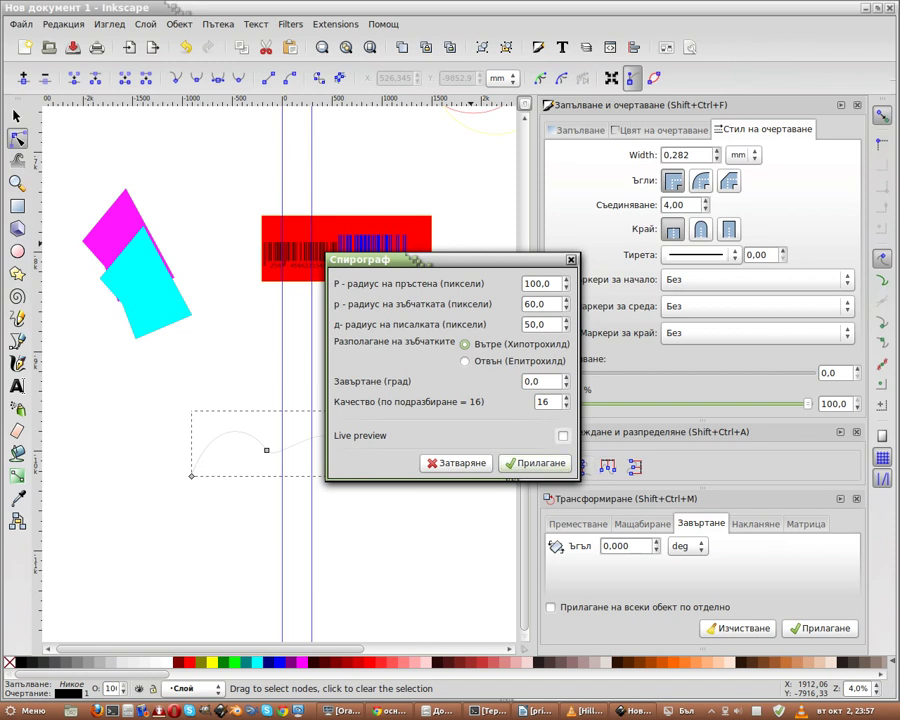
{"action": "left_click", "coordinate": [530, 463]}
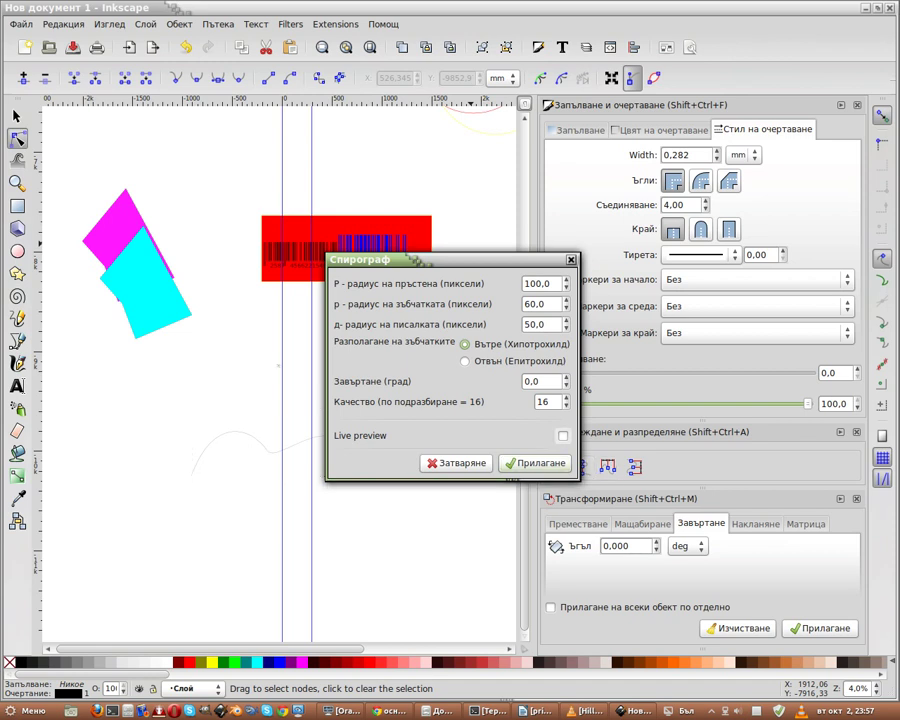
{"action": "left_click", "coordinate": [562, 435]}
{"action": "left_click_drag", "start_coordinate": [360, 260], "coordinate": [389, 108]}
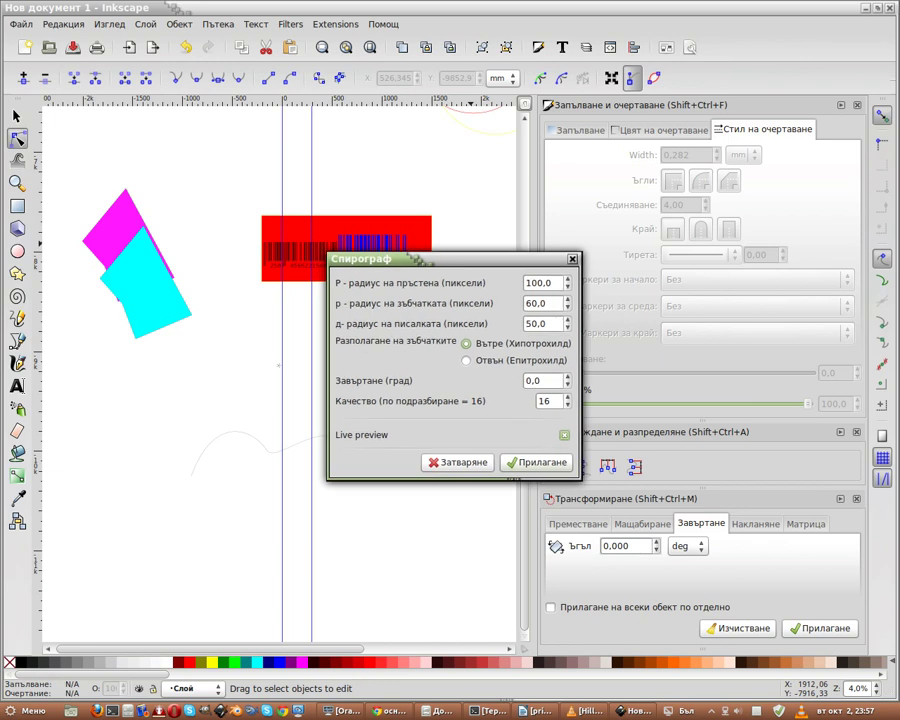
{"action": "left_click", "coordinate": [592, 284]}
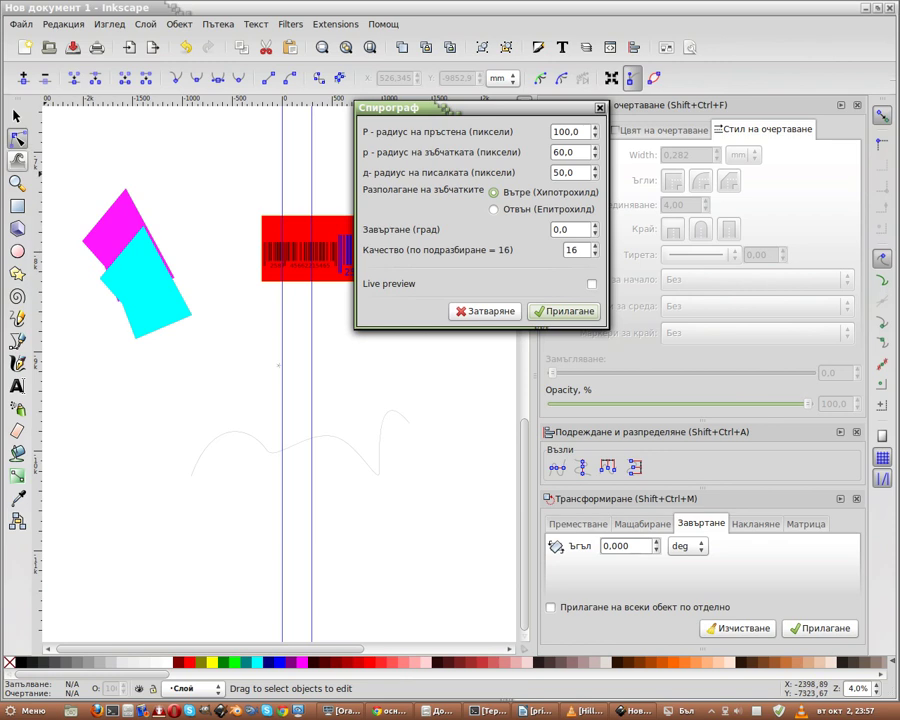
Step: Draw a cyan rectangle under the curve, apply the Spirograph, and close its dialog
{"action": "left_click", "coordinate": [17, 206]}
{"action": "left_click_drag", "start_coordinate": [250, 469], "coordinate": [363, 543]}
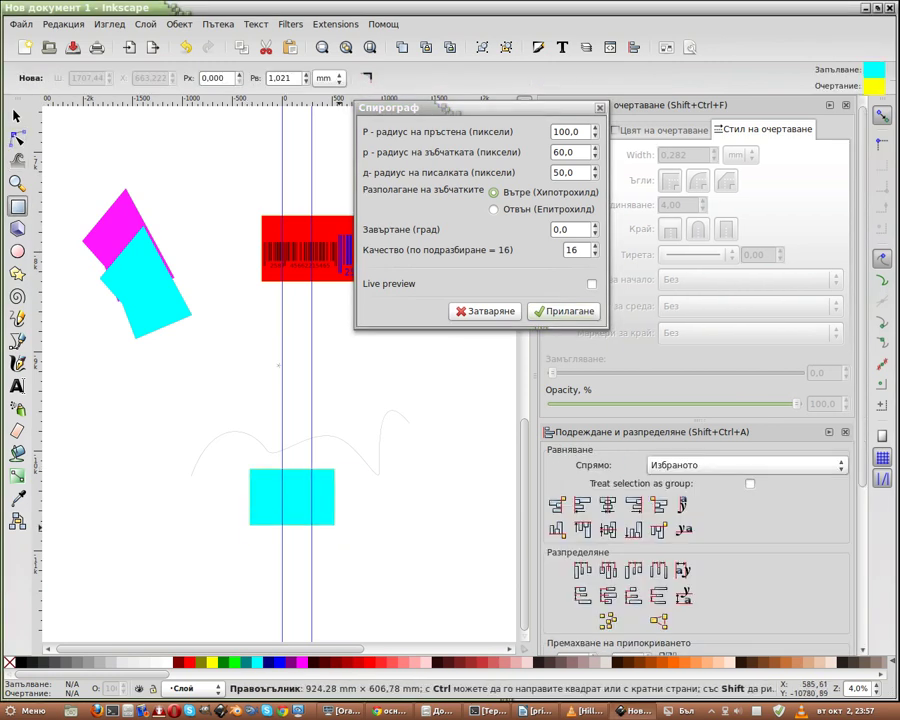
{"action": "left_click", "coordinate": [563, 311]}
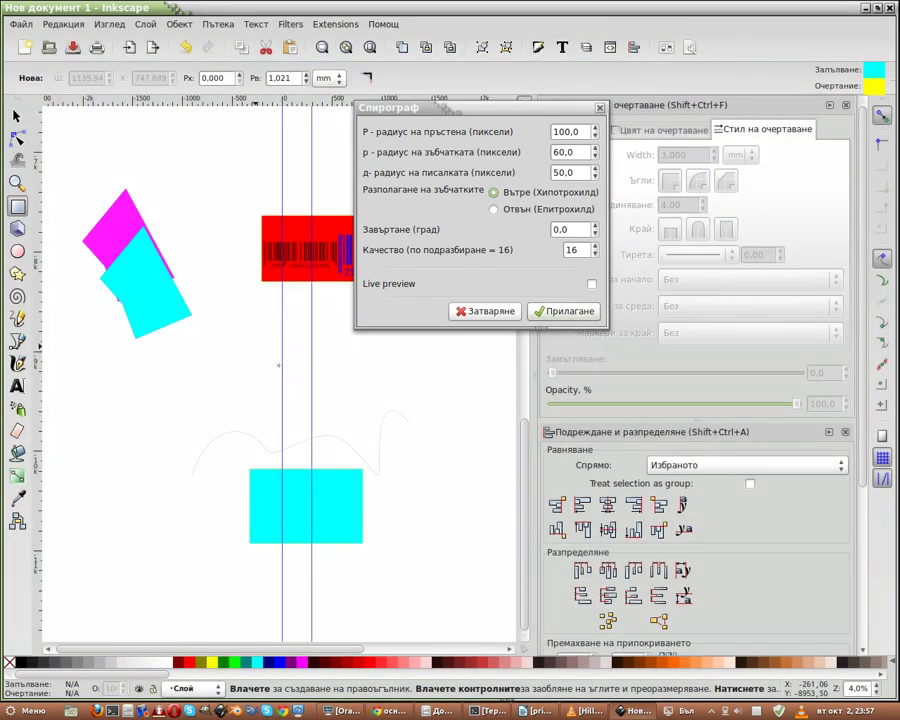
{"action": "scroll", "coordinate": [280, 400], "scroll_direction": "up", "scroll_amount": 5}
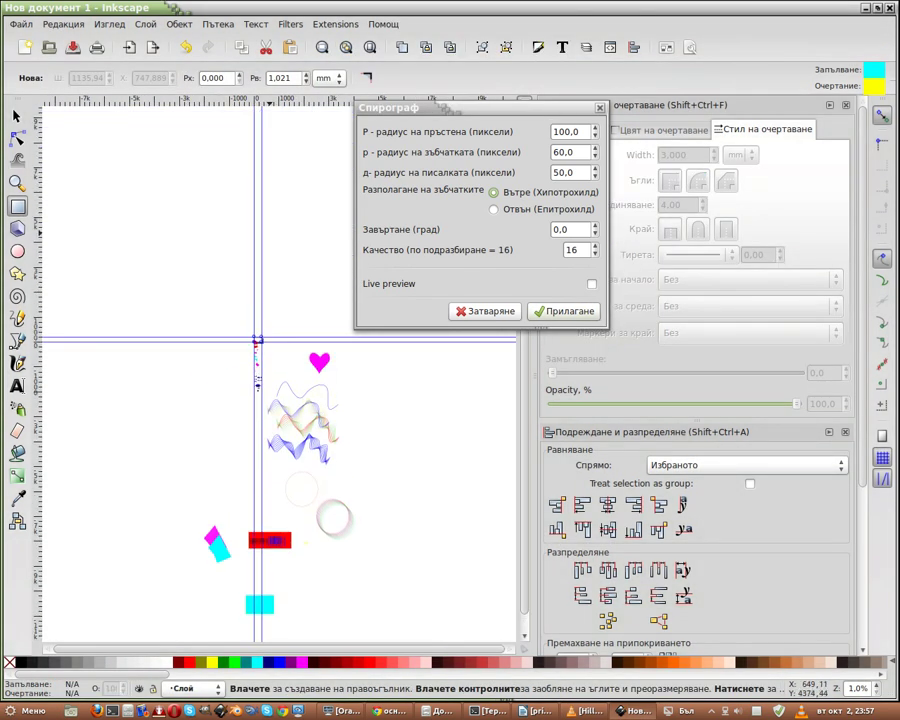
{"action": "key", "text": "grave"}
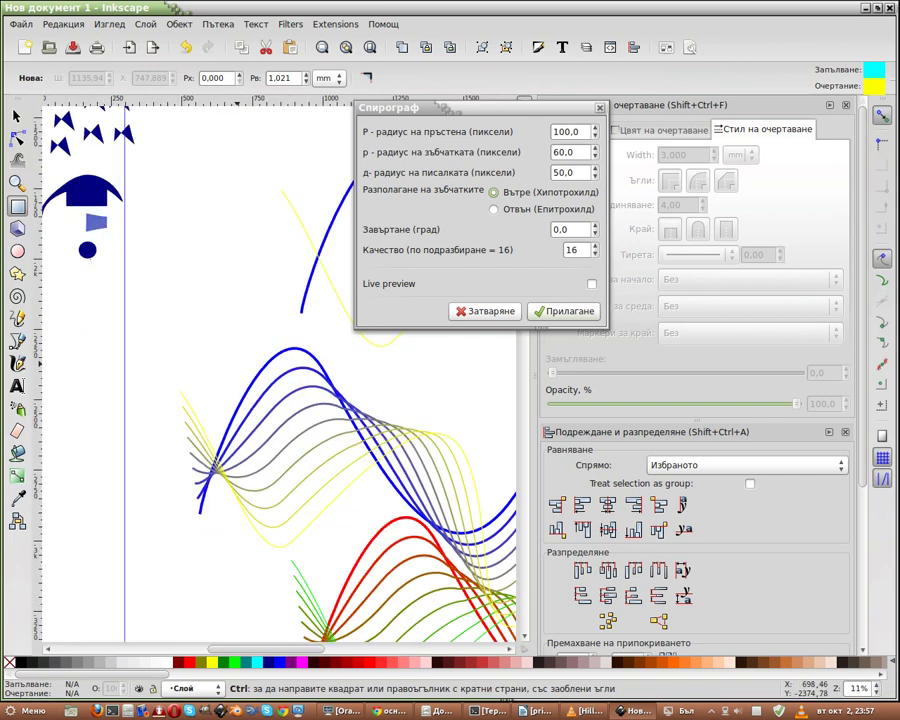
{"action": "scroll", "coordinate": [280, 380], "scroll_direction": "down", "scroll_amount": 1}
{"action": "scroll", "coordinate": [280, 380], "scroll_direction": "down", "scroll_amount": 1}
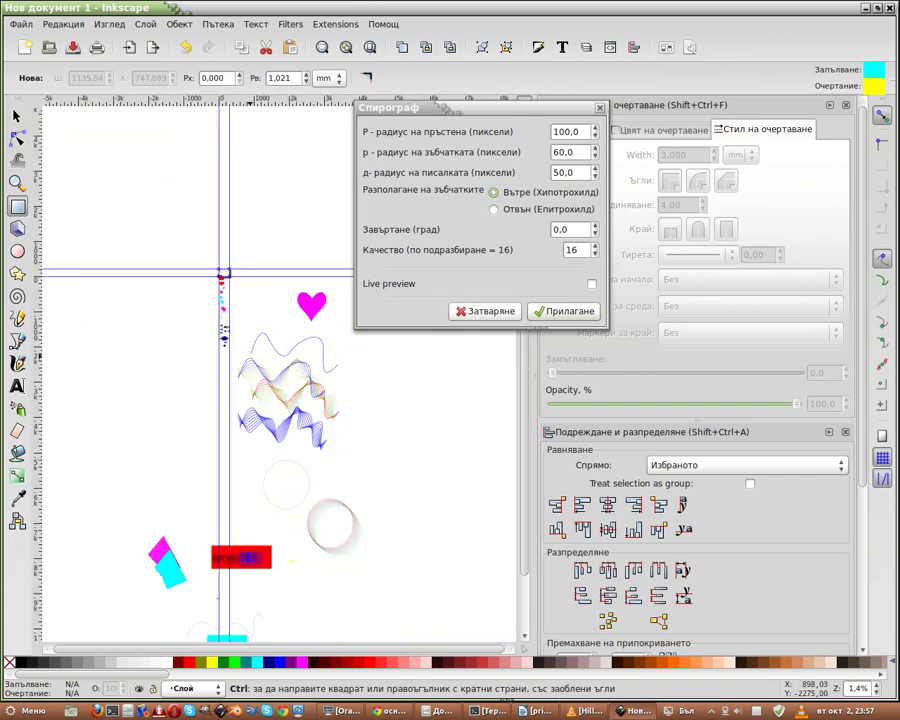
{"action": "scroll", "coordinate": [280, 400], "scroll_direction": "down", "scroll_amount": 2}
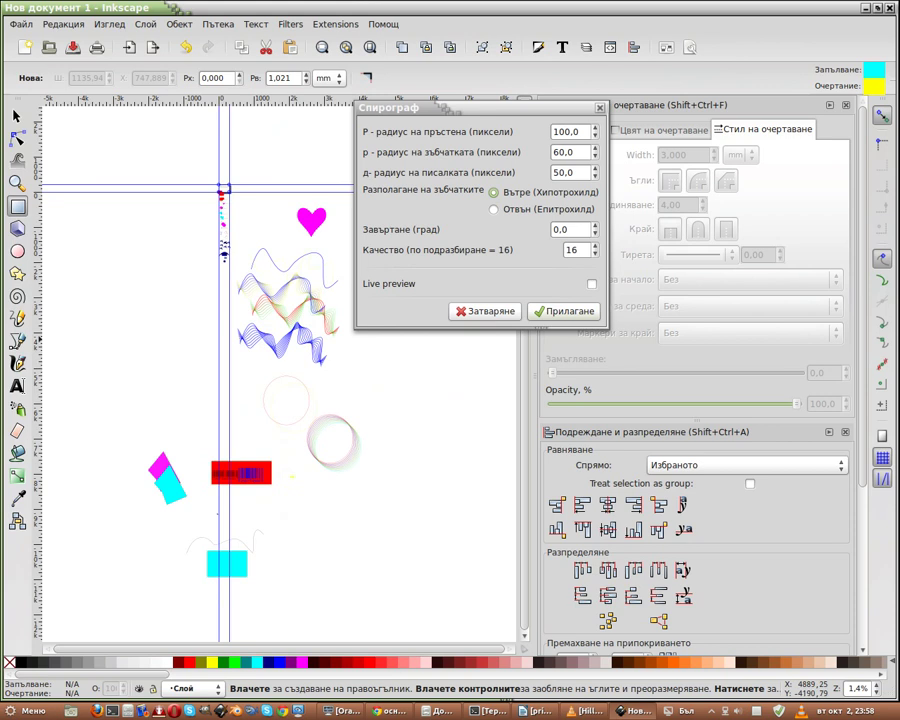
{"action": "key", "text": "Escape"}
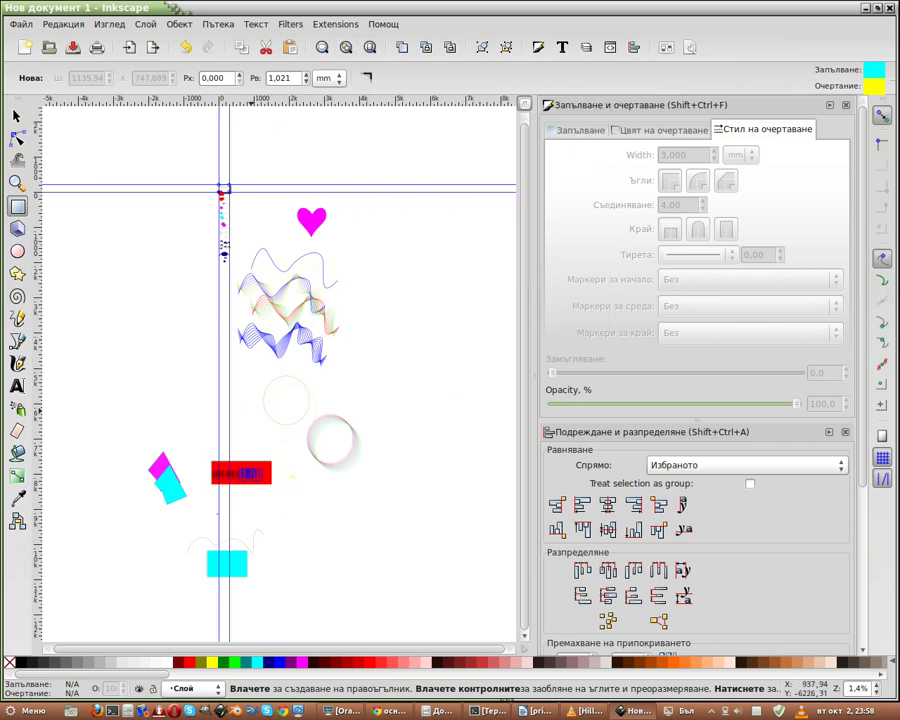
Step: Select the cyan rectangle and browse the extensions menu
{"action": "key", "text": "s"}
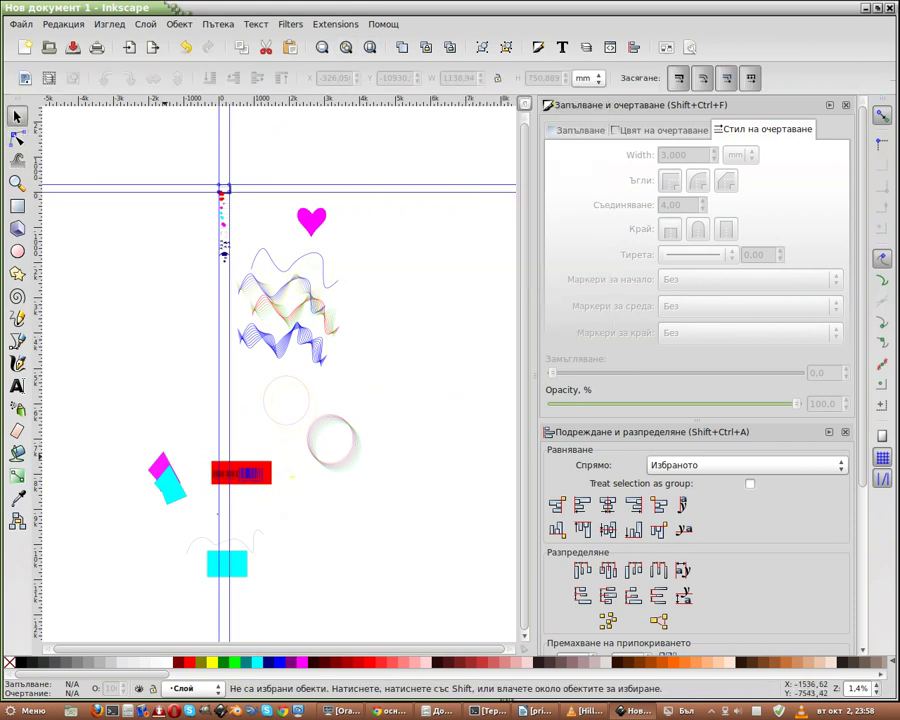
{"action": "left_click", "coordinate": [227, 564]}
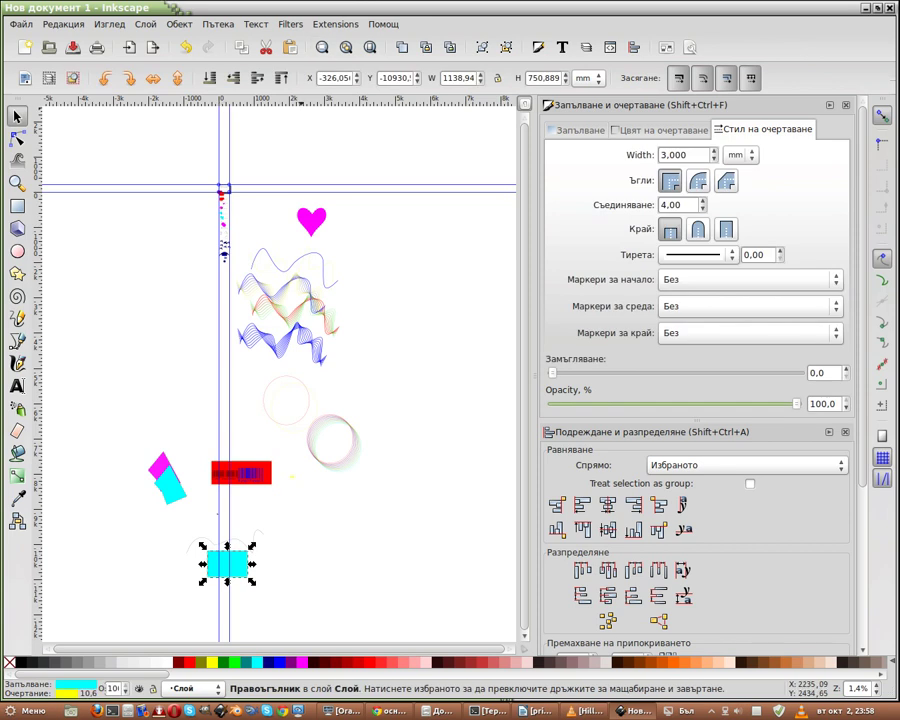
{"action": "key", "text": "alt+x"}
{"action": "key", "text": "Down"}
{"action": "key", "text": "Down"}
{"action": "key", "text": "Down"}
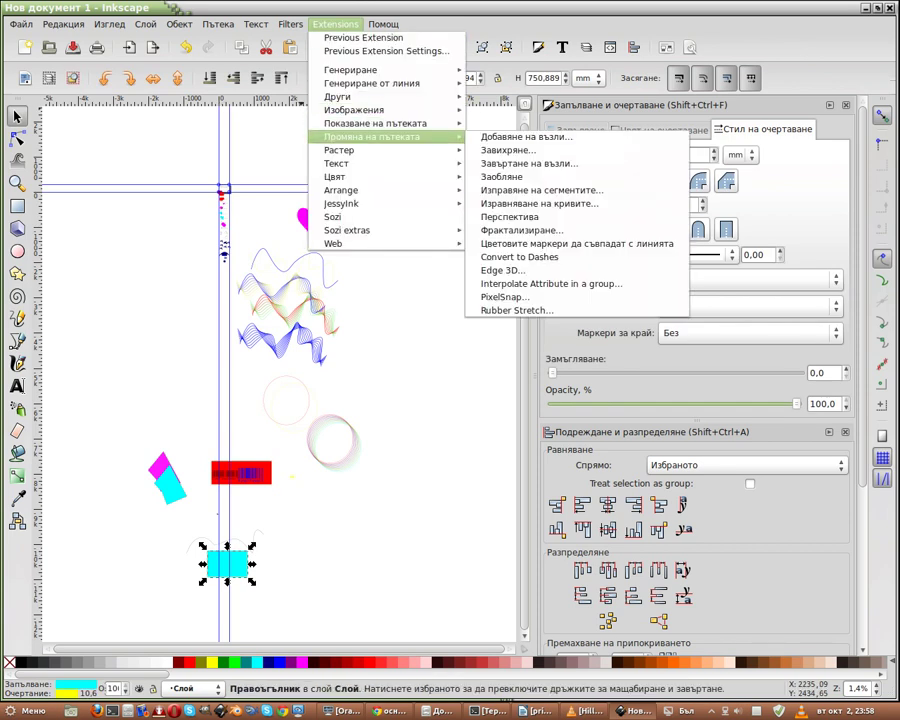
Step: Open the Draw From Triangle generator and look through its options and help tabs
{"action": "key", "text": "Up"}
{"action": "key", "text": "Up"}
{"action": "key", "text": "Up"}
{"action": "key", "text": "Up"}
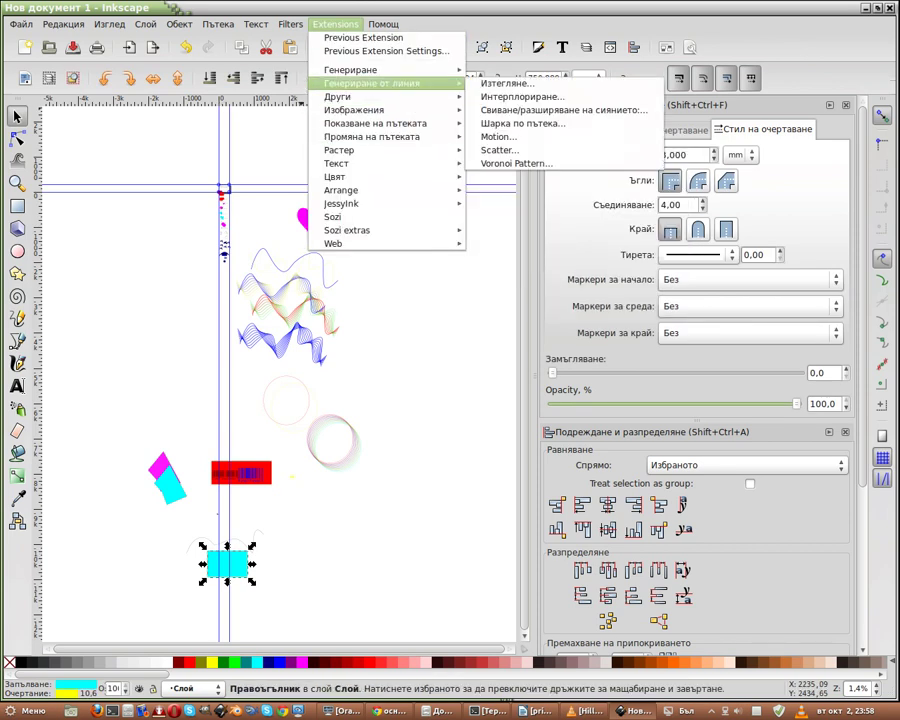
{"action": "key", "text": "Up"}
{"action": "key", "text": "Right"}
{"action": "key", "text": "Down"}
{"action": "key", "text": "Down"}
{"action": "key", "text": "Down"}
{"action": "key", "text": "Down"}
{"action": "key", "text": "Down"}
{"action": "key", "text": "Down"}
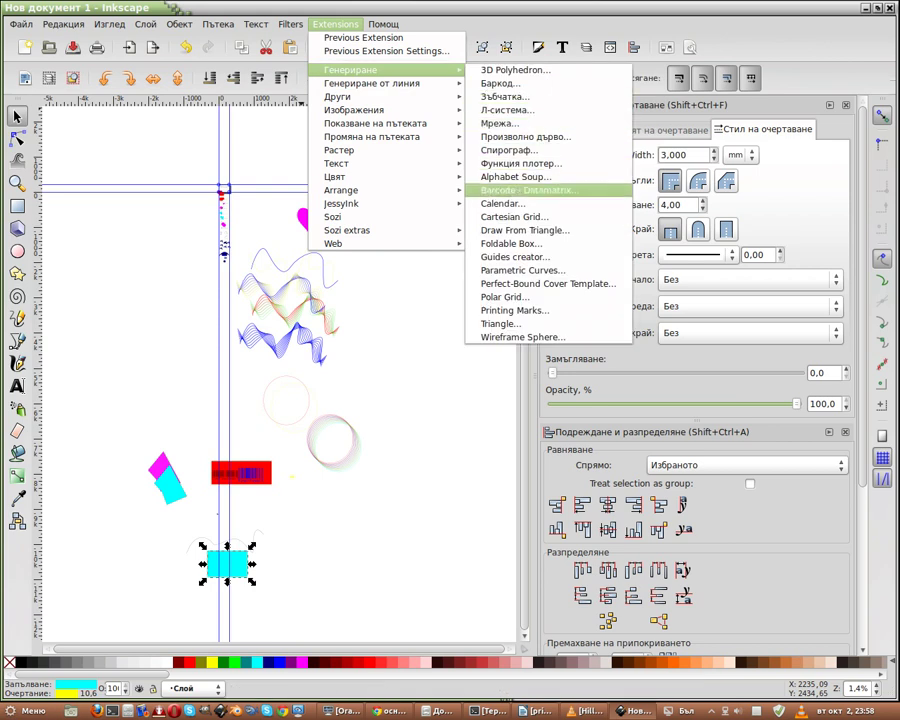
{"action": "key", "text": "Down"}
{"action": "key", "text": "Down"}
{"action": "key", "text": "Down"}
{"action": "key", "text": "Return"}
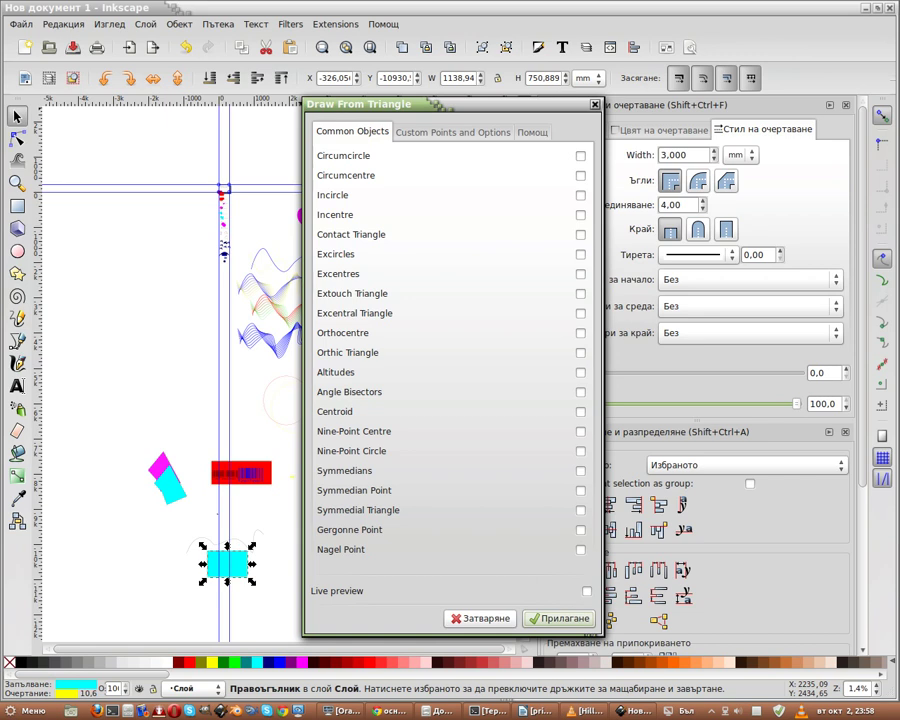
{"action": "key", "text": "Right"}
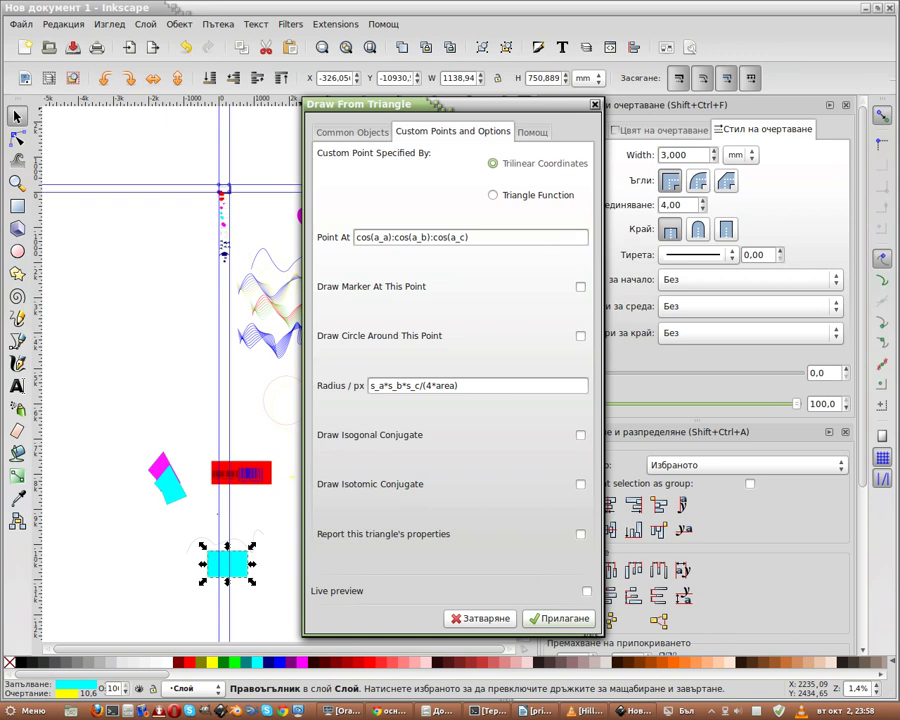
{"action": "key", "text": "Right"}
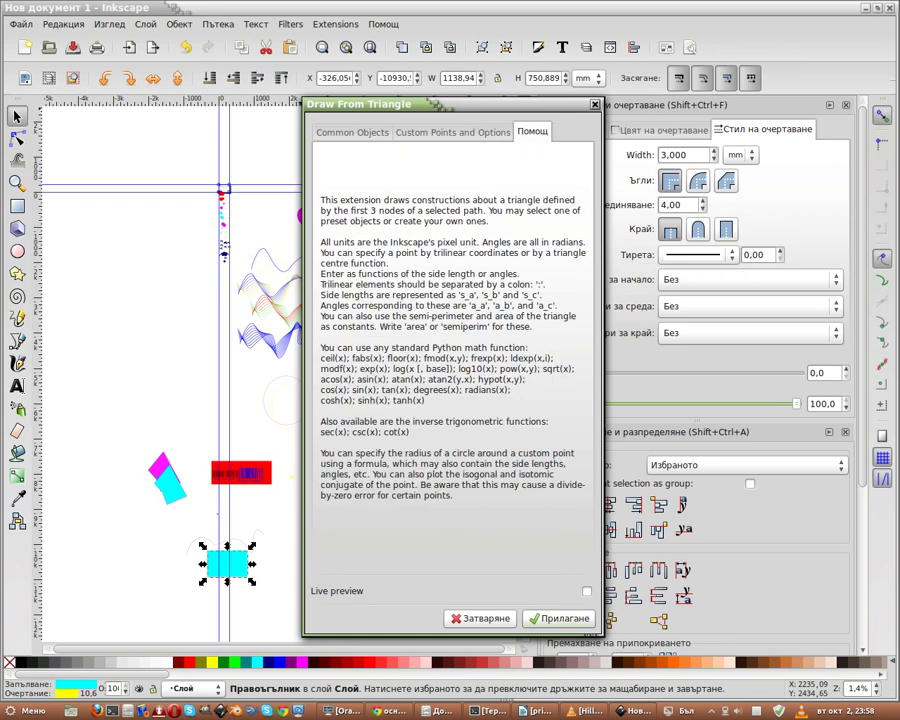
{"action": "key", "text": "Left"}
{"action": "key", "text": "Left"}
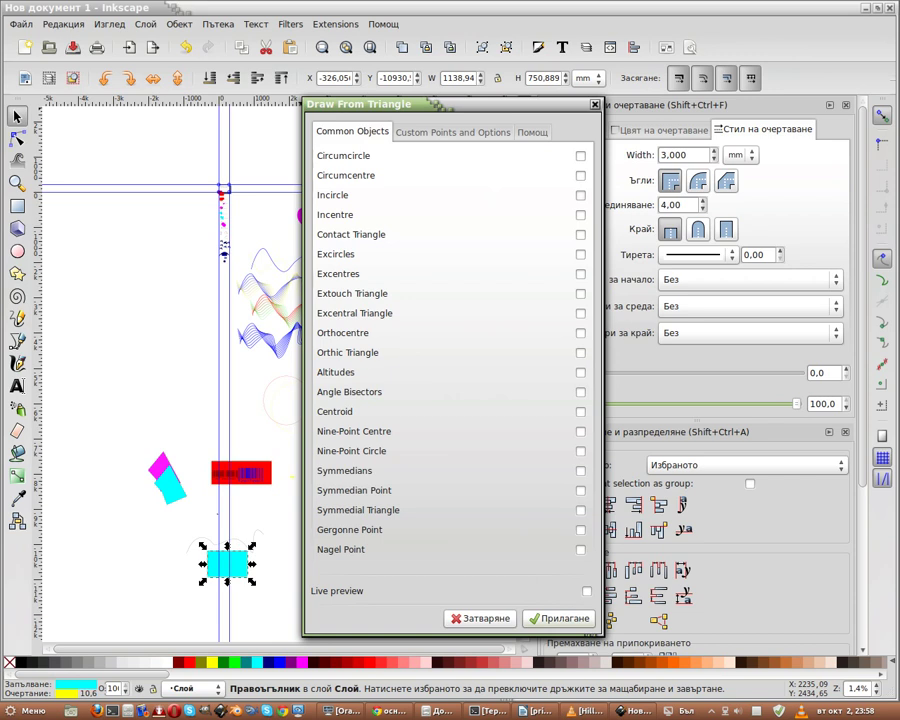
Step: Tick Incircle, turn on live preview, apply it, and close the dialog
{"action": "left_click", "coordinate": [580, 195]}
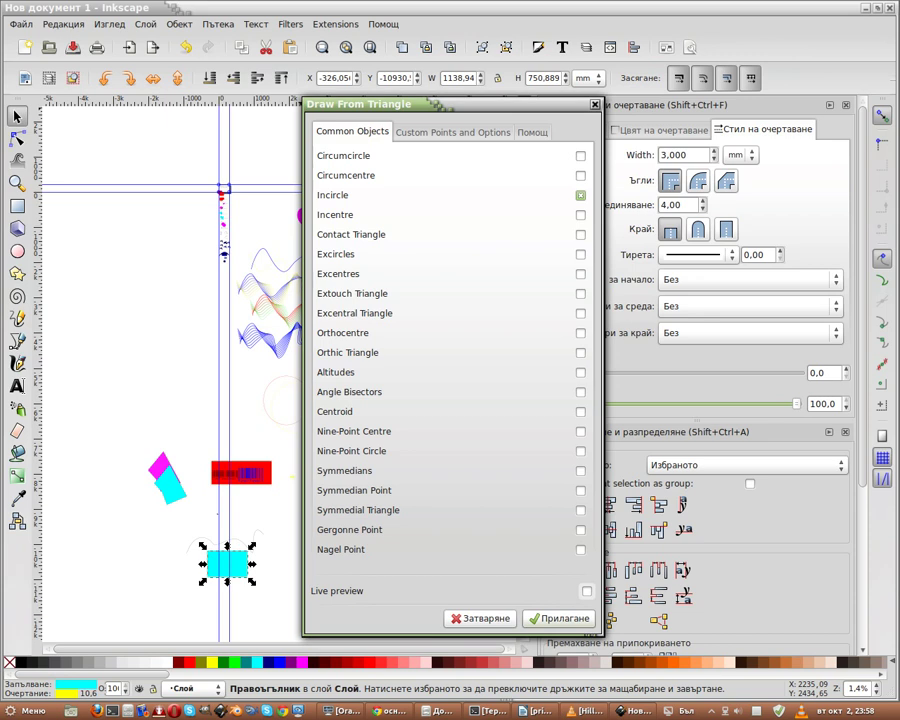
{"action": "left_click", "coordinate": [587, 591]}
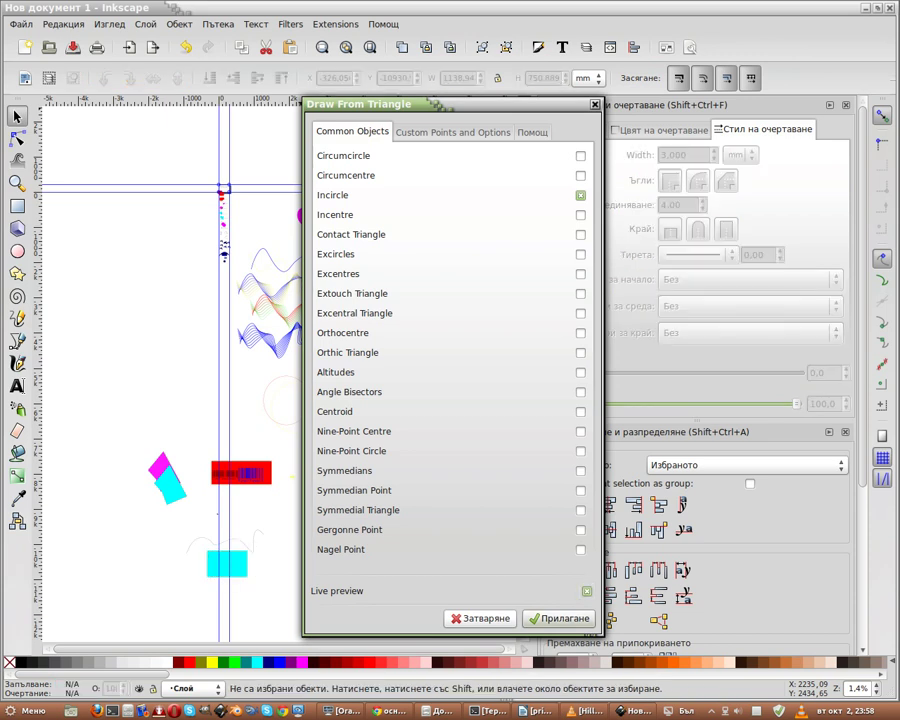
{"action": "left_click", "coordinate": [558, 618]}
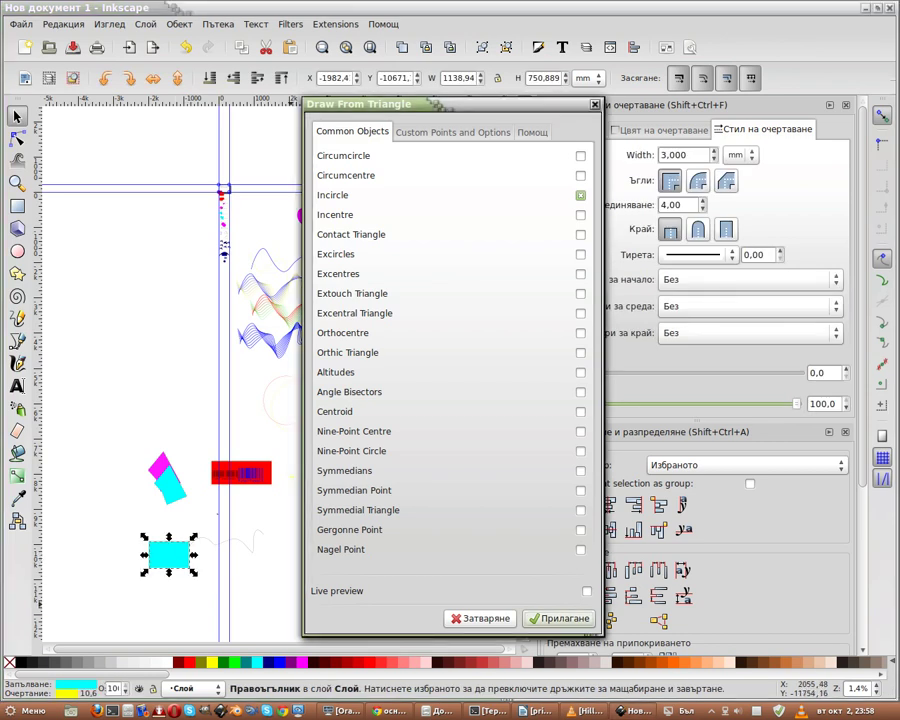
{"action": "key", "text": "Escape"}
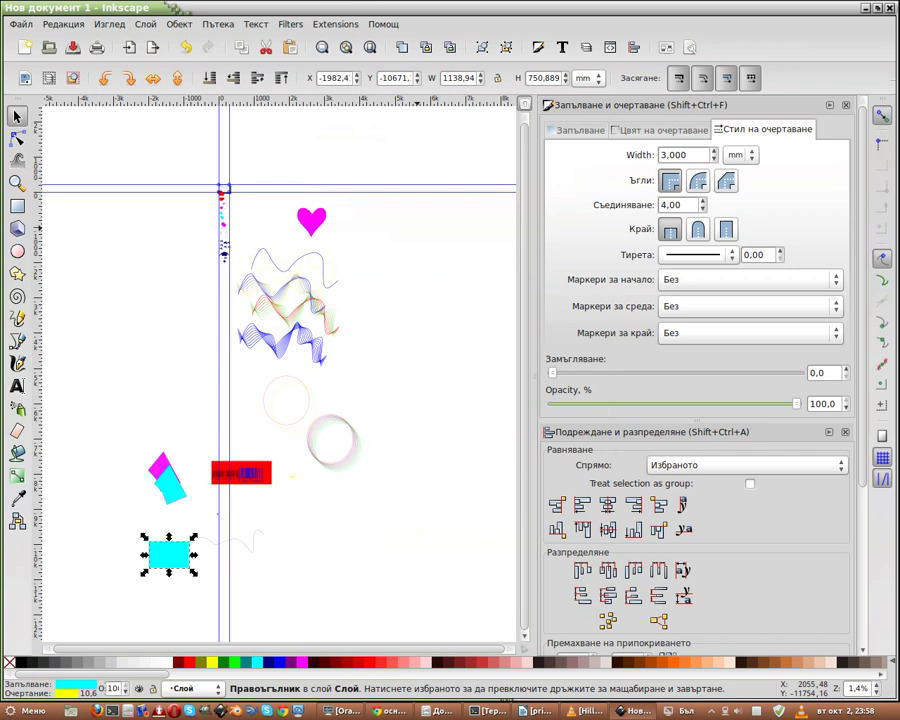
{"action": "left_click", "coordinate": [335, 24]}
{"action": "mouse_move", "coordinate": [385, 136]}
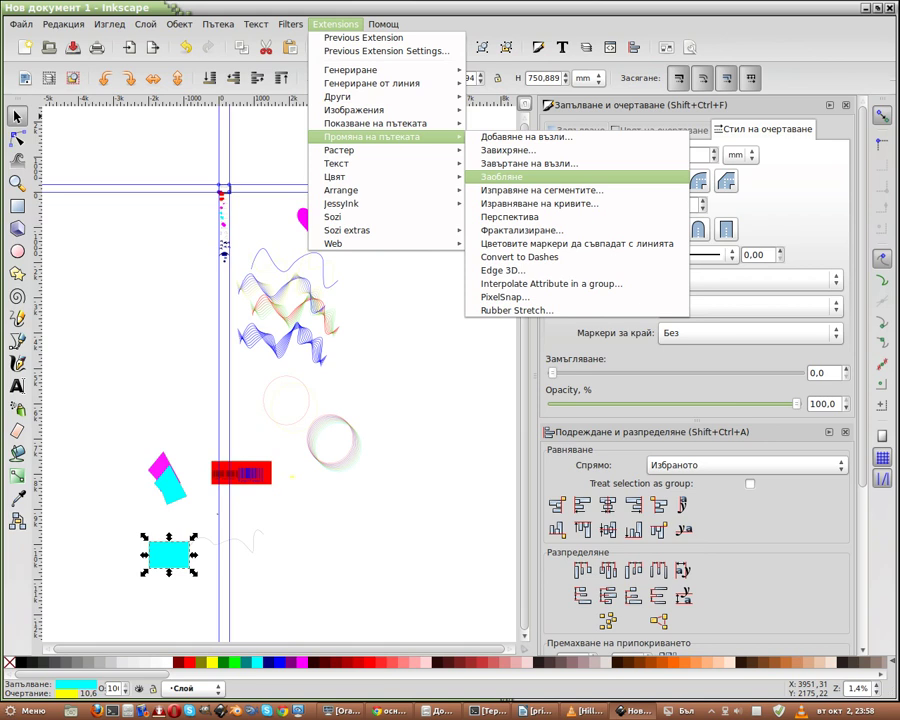
{"action": "key", "text": "Return"}
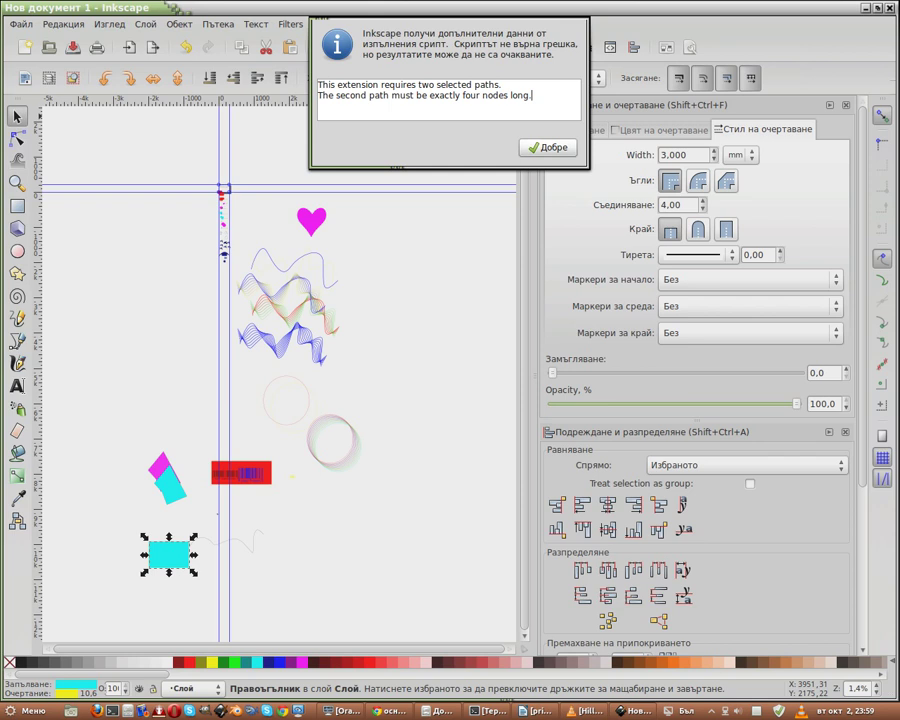
{"action": "key", "text": "Return"}
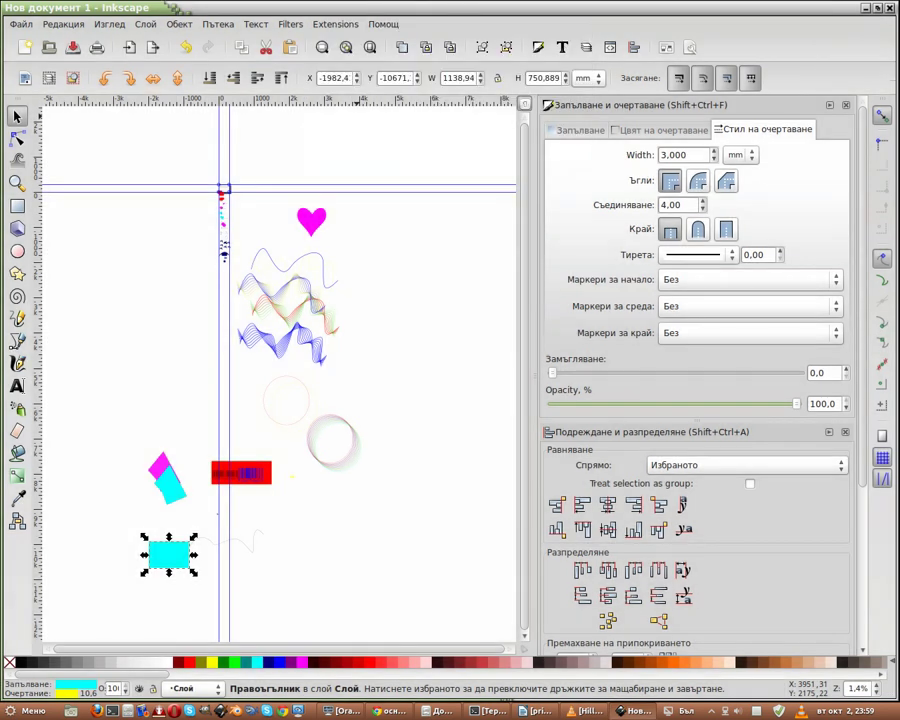
Step: Enlarge the cyan rectangle, convert it to a path, and drag a corner into a long spike
{"action": "left_click", "coordinate": [17, 139]}
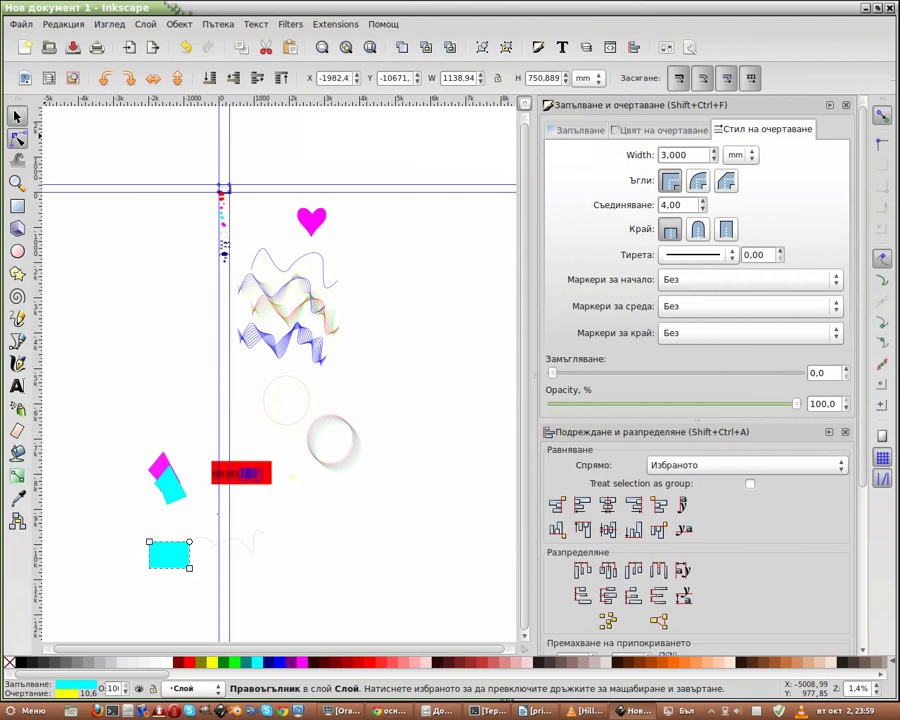
{"action": "key", "text": "ctrl+shift+m"}
{"action": "left_click_drag", "start_coordinate": [189, 568], "coordinate": [200, 590]}
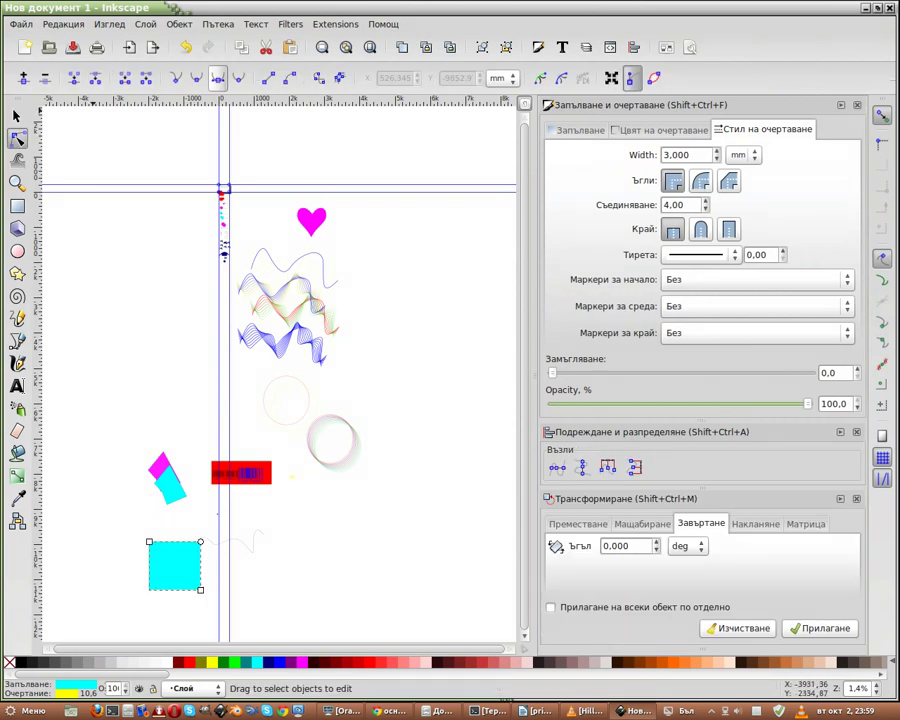
{"action": "left_click", "coordinate": [217, 24]}
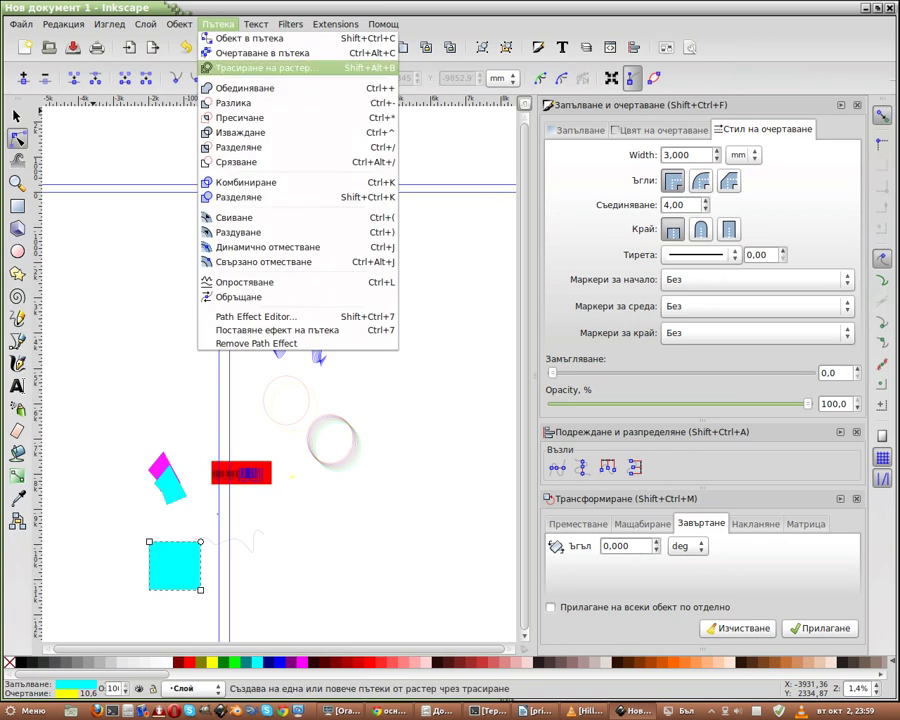
{"action": "left_click", "coordinate": [250, 38]}
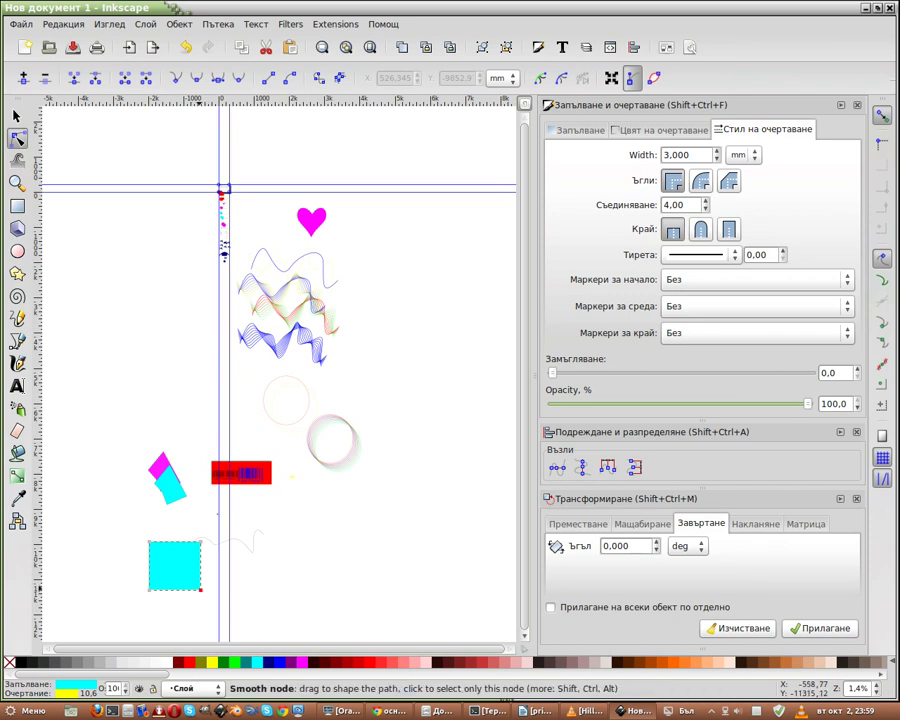
{"action": "left_click_drag", "start_coordinate": [200, 589], "coordinate": [281, 612]}
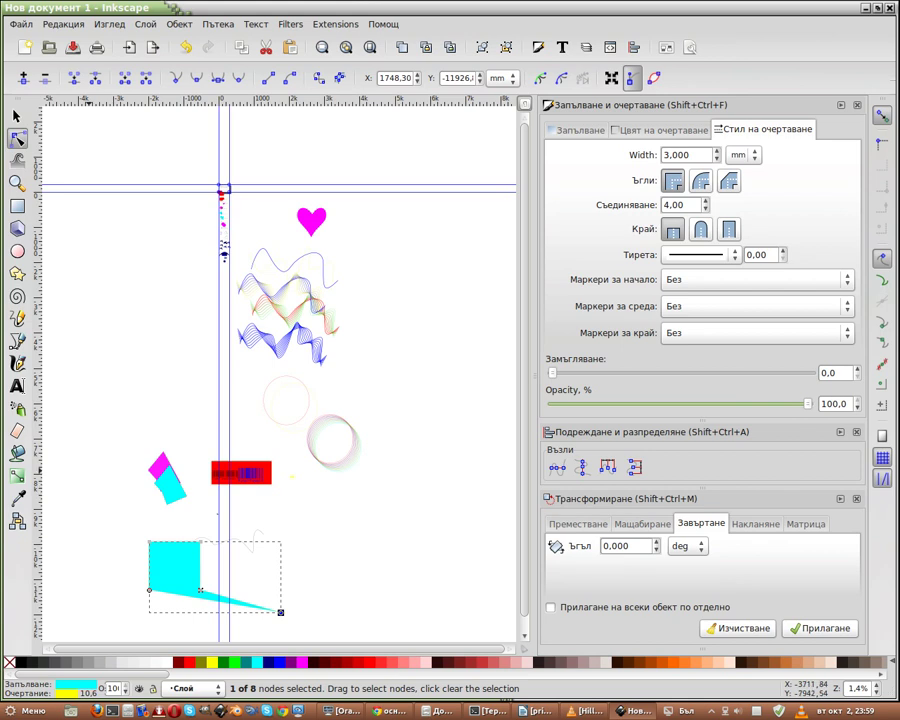
Step: Run the Foldable Box generator at width 10, height 15, depth 3 px, then close it
{"action": "key", "text": "s"}
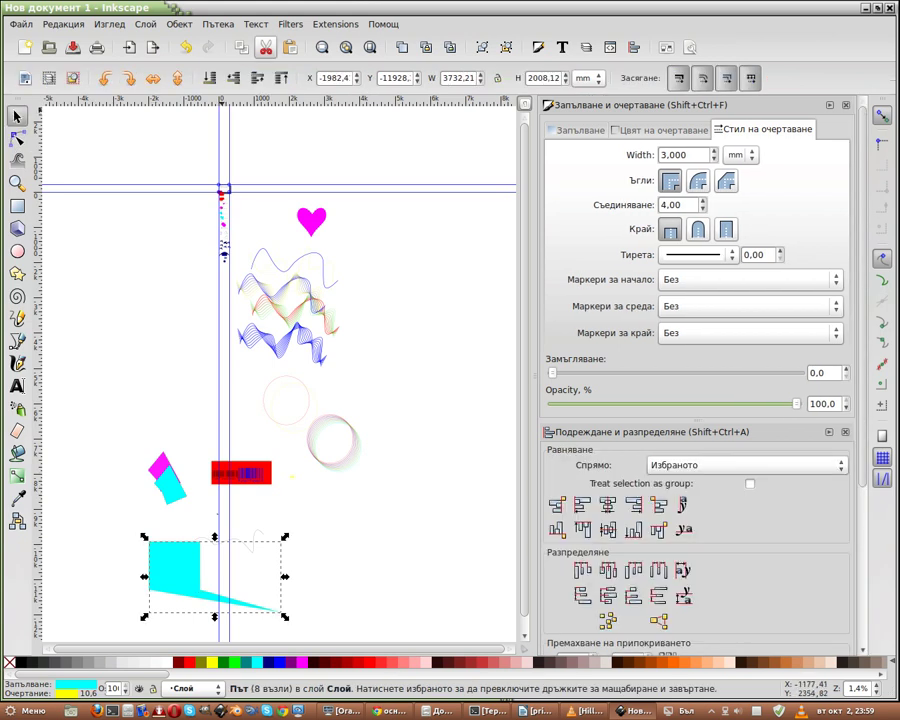
{"action": "left_click", "coordinate": [290, 23]}
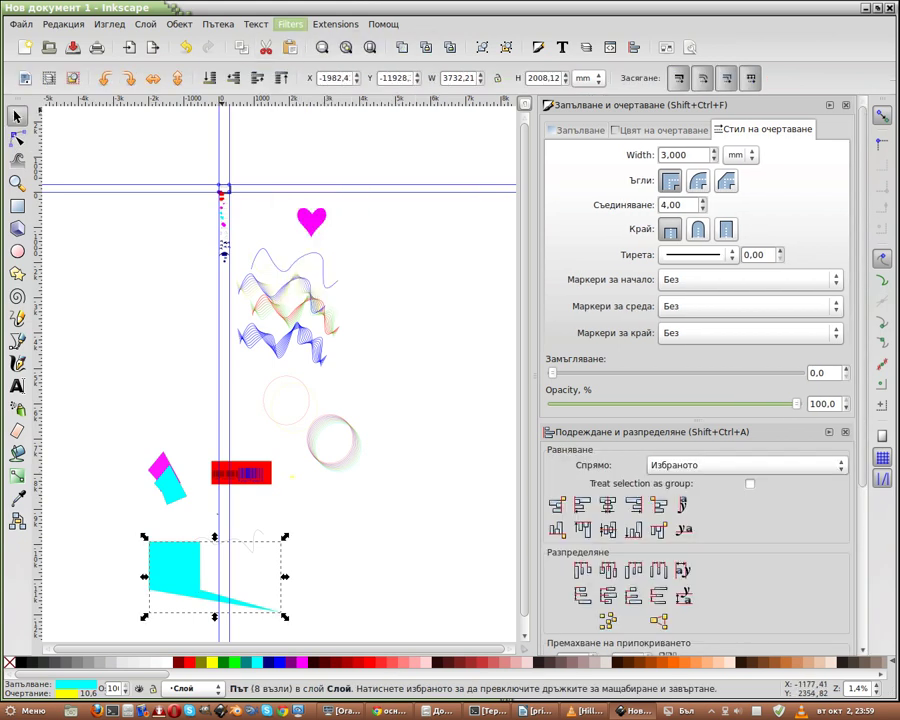
{"action": "left_click", "coordinate": [335, 23]}
{"action": "mouse_move", "coordinate": [385, 70]}
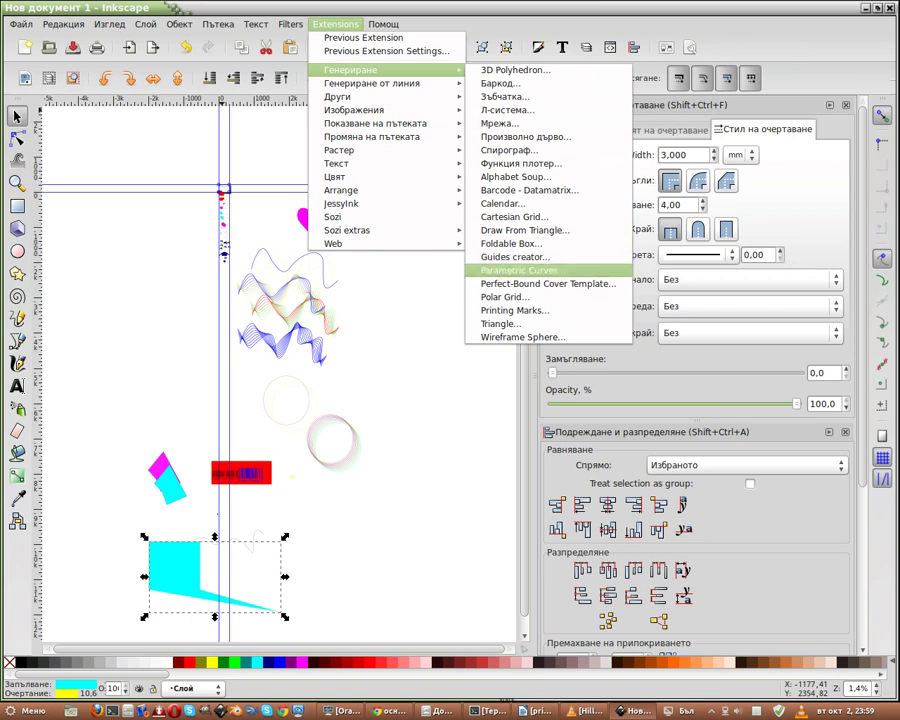
{"action": "left_click", "coordinate": [510, 243]}
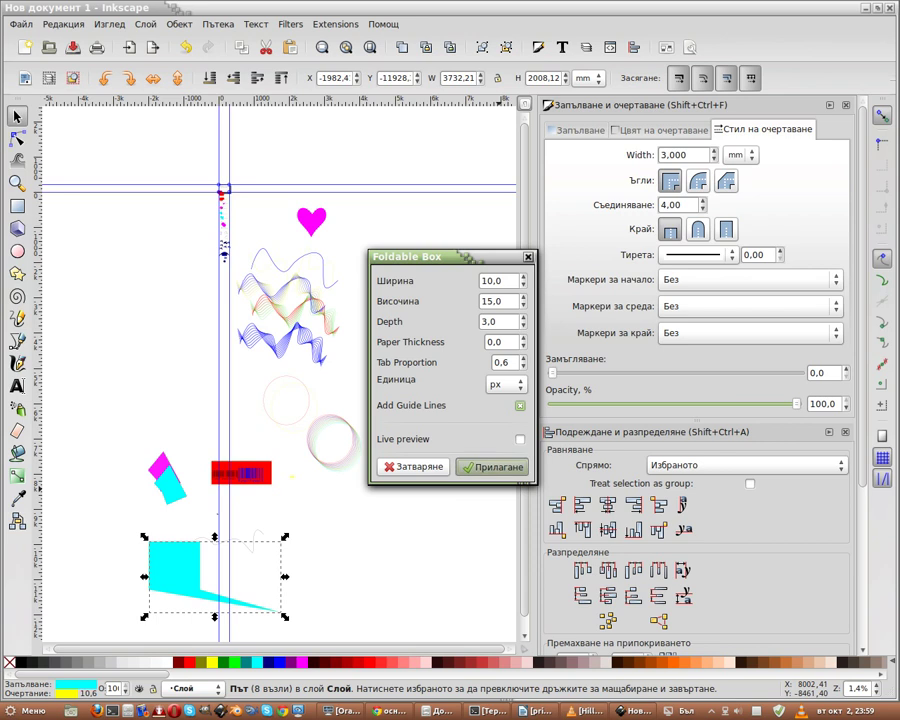
{"action": "left_click", "coordinate": [492, 466]}
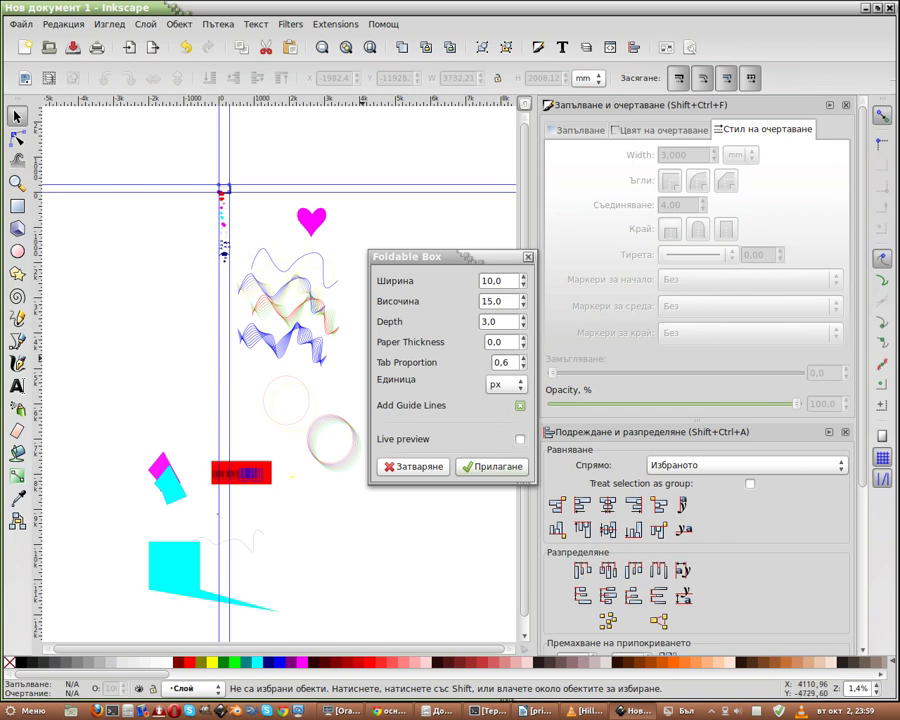
{"action": "key", "text": "Escape"}
{"action": "scroll", "coordinate": [280, 370], "scroll_direction": "down", "scroll_amount": 1}
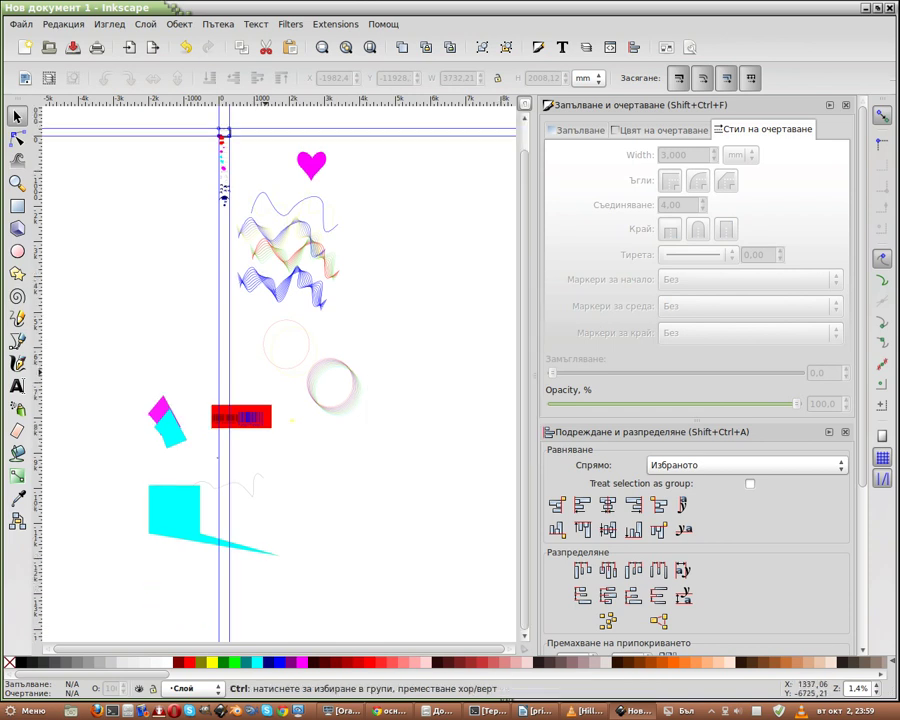
{"action": "scroll", "coordinate": [271, 373], "scroll_direction": "down", "scroll_amount": 1, "text": "ctrl"}
{"action": "scroll", "coordinate": [370, 320], "scroll_direction": "up", "scroll_amount": 4, "text": "ctrl"}
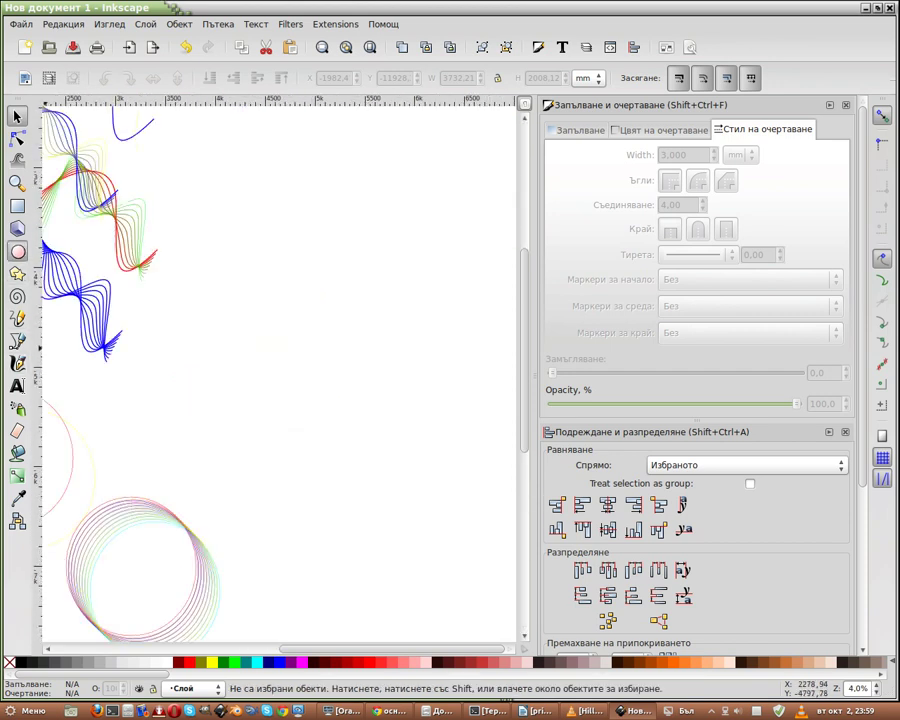
Step: Draw a large yellow-outlined cyan rectangle in empty canvas space
{"action": "key", "text": "r"}
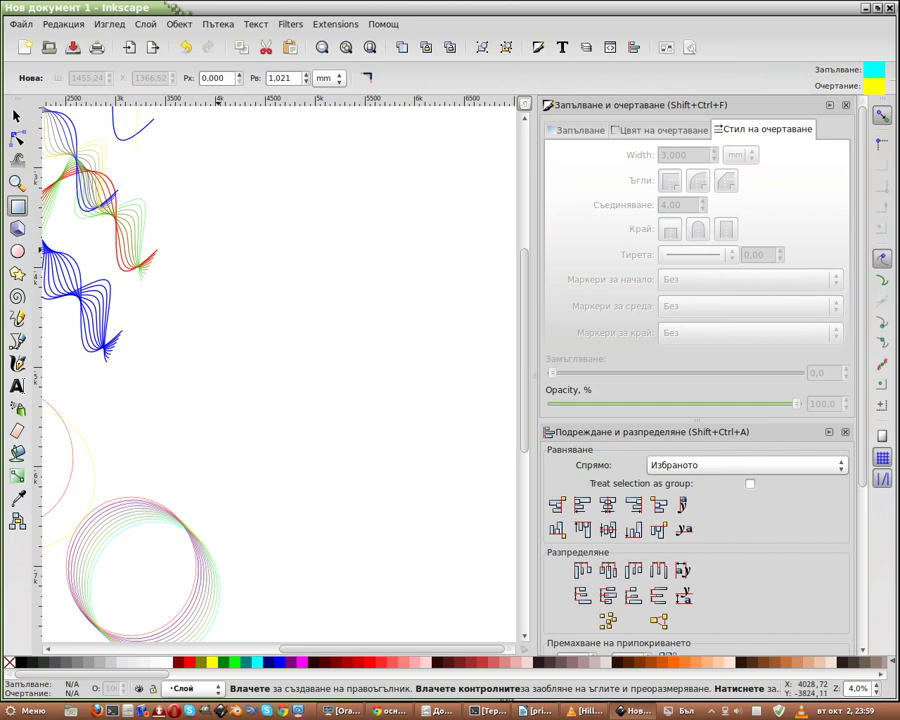
{"action": "left_click_drag", "start_coordinate": [218, 250], "coordinate": [430, 424]}
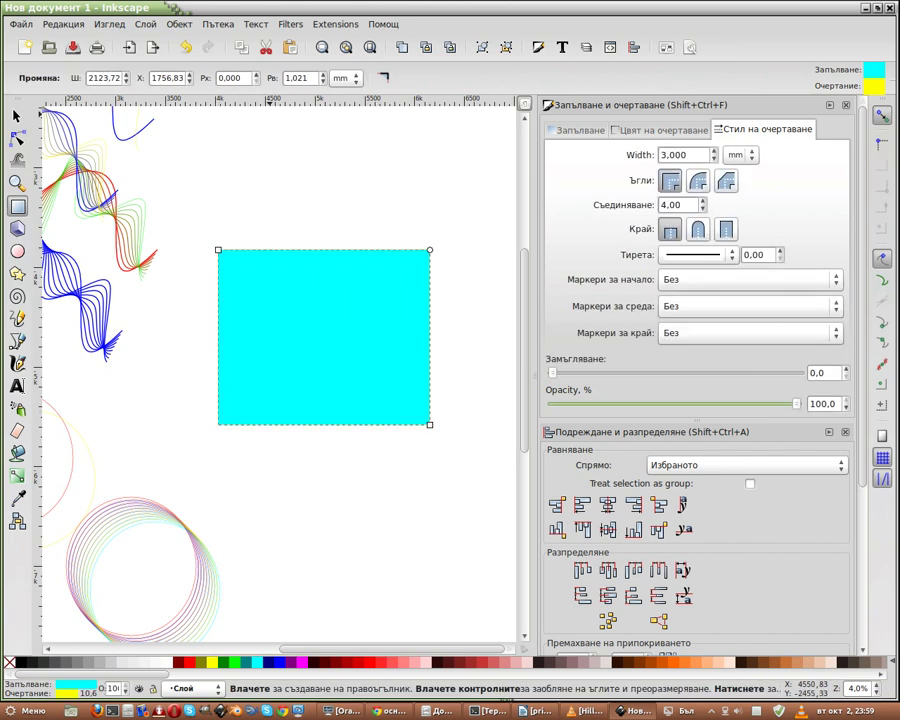
{"action": "left_click", "coordinate": [335, 23]}
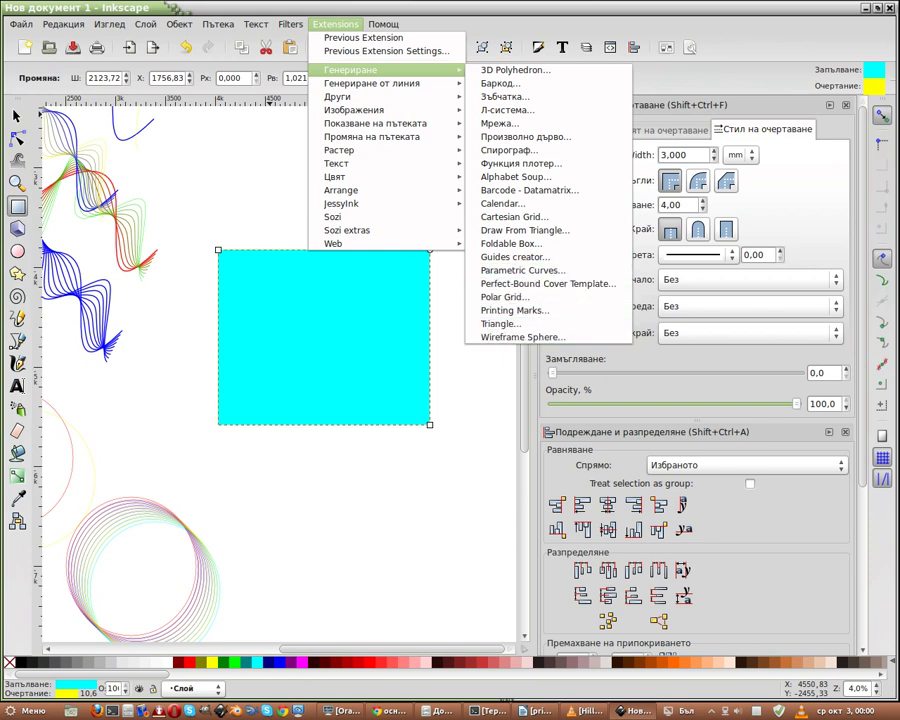
Step: Open the Foldable Box generator from the Generate extensions list
{"action": "key", "text": "Up"}
{"action": "key", "text": "Up"}
{"action": "key", "text": "Up"}
{"action": "key", "text": "Up"}
{"action": "key", "text": "Up"}
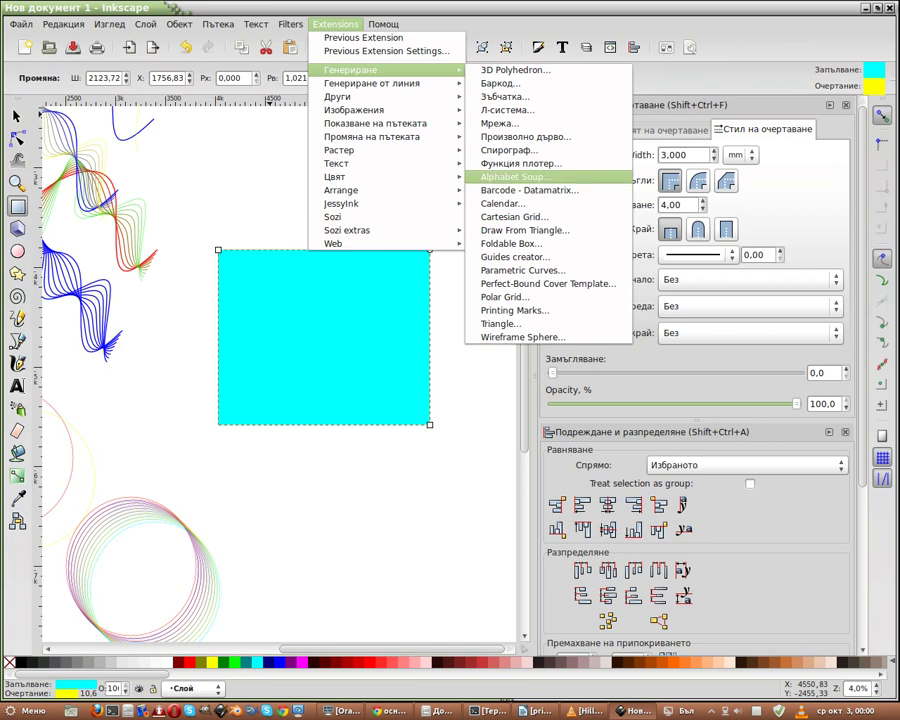
{"action": "key", "text": "Up"}
{"action": "key", "text": "Up"}
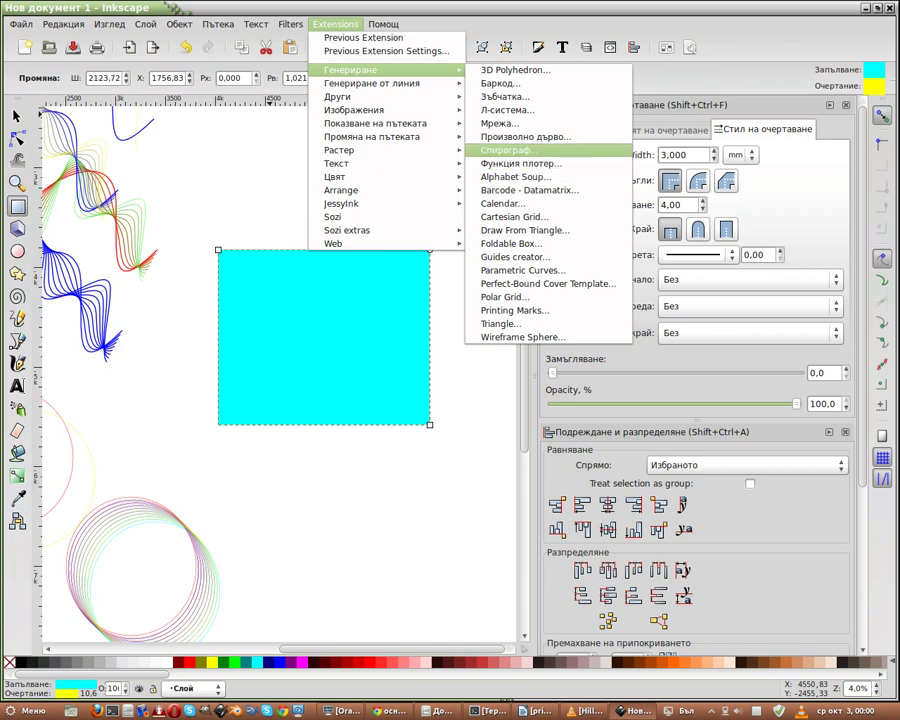
{"action": "key", "text": "Up"}
{"action": "key", "text": "Up"}
{"action": "key", "text": "Down"}
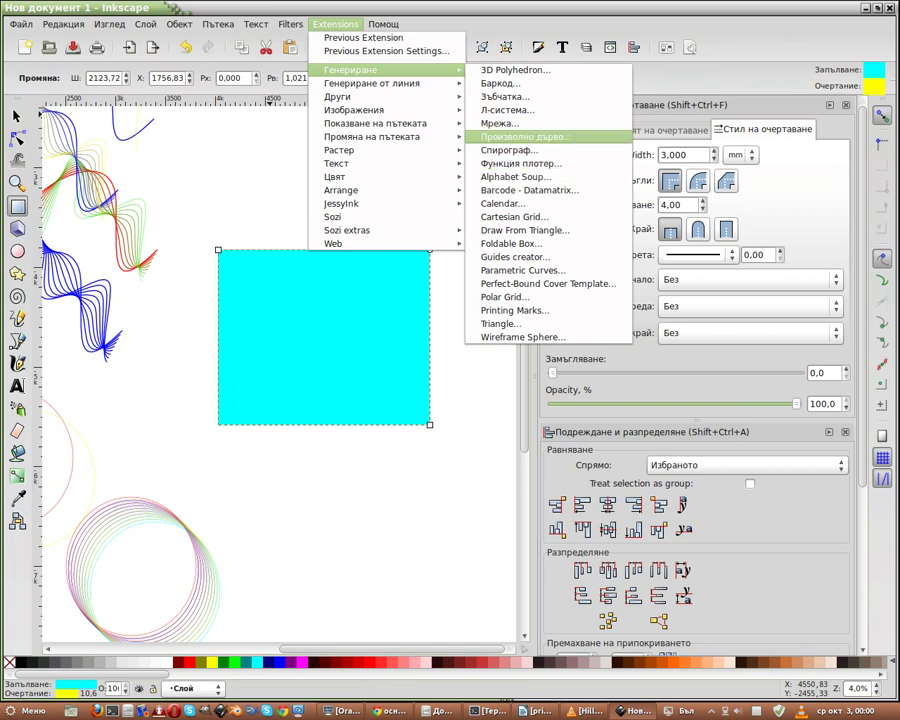
{"action": "key", "text": "Down"}
{"action": "key", "text": "Down"}
{"action": "key", "text": "Down"}
{"action": "key", "text": "Down"}
{"action": "key", "text": "Down"}
{"action": "key", "text": "Down"}
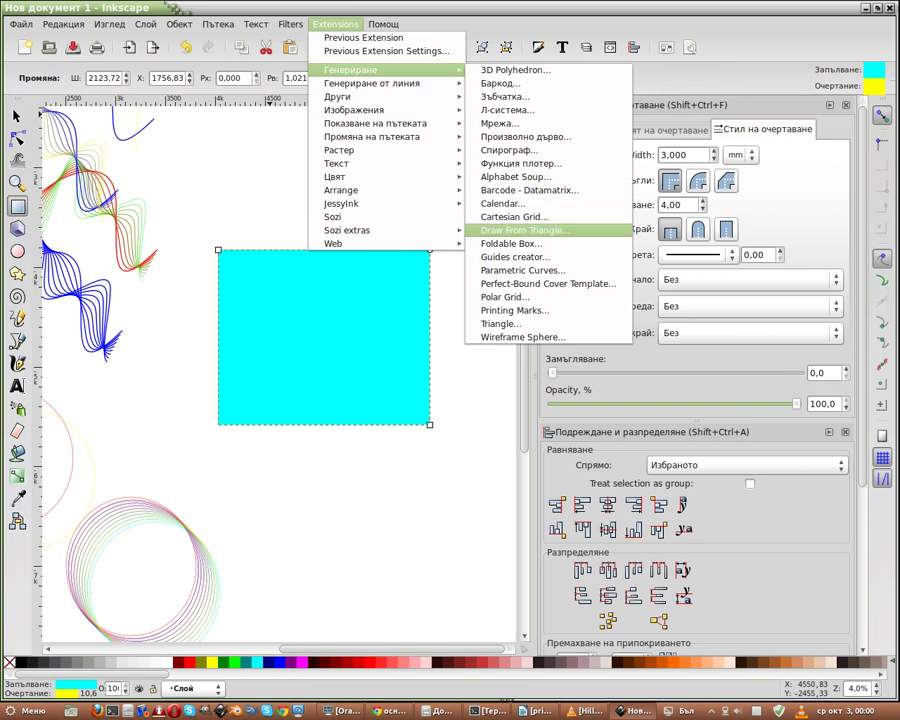
{"action": "key", "text": "Down"}
{"action": "key", "text": "Return"}
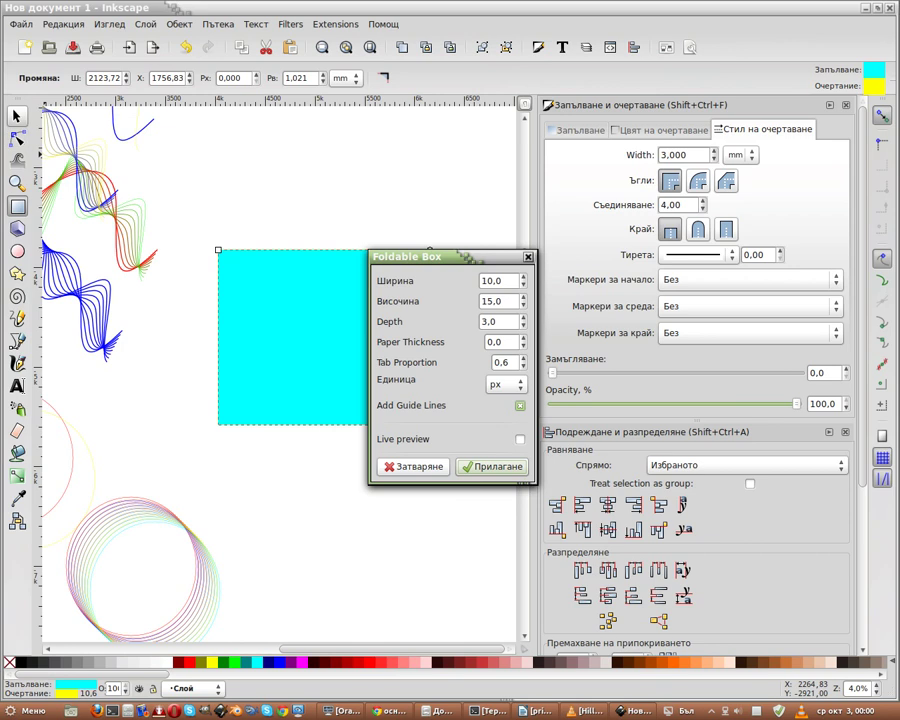
{"action": "left_click", "coordinate": [17, 116]}
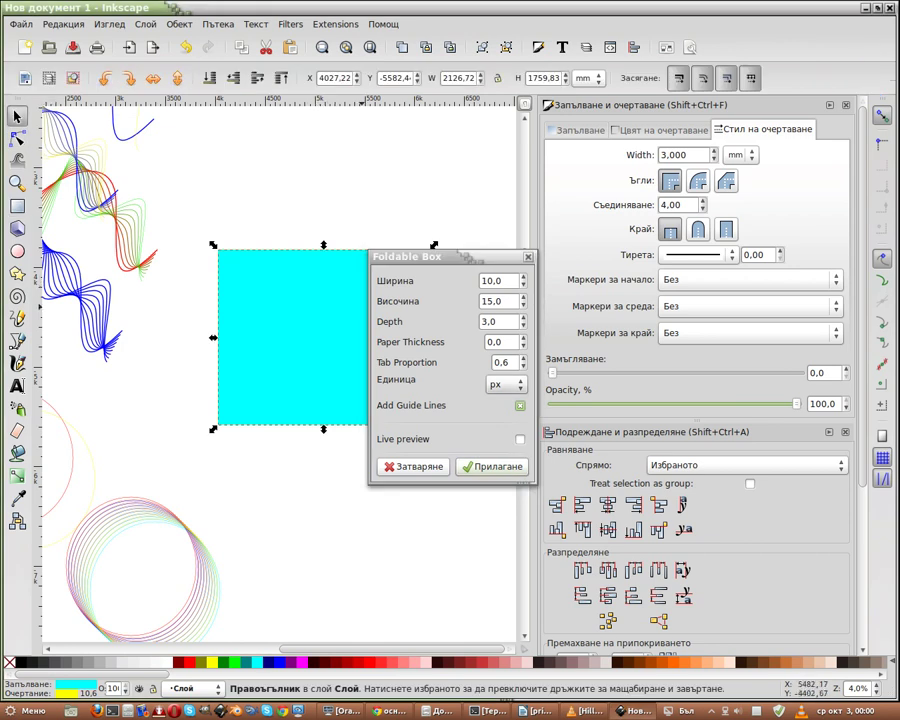
Step: Set the box unit to mm, toggle live preview on and off, and close without applying
{"action": "left_click", "coordinate": [506, 384]}
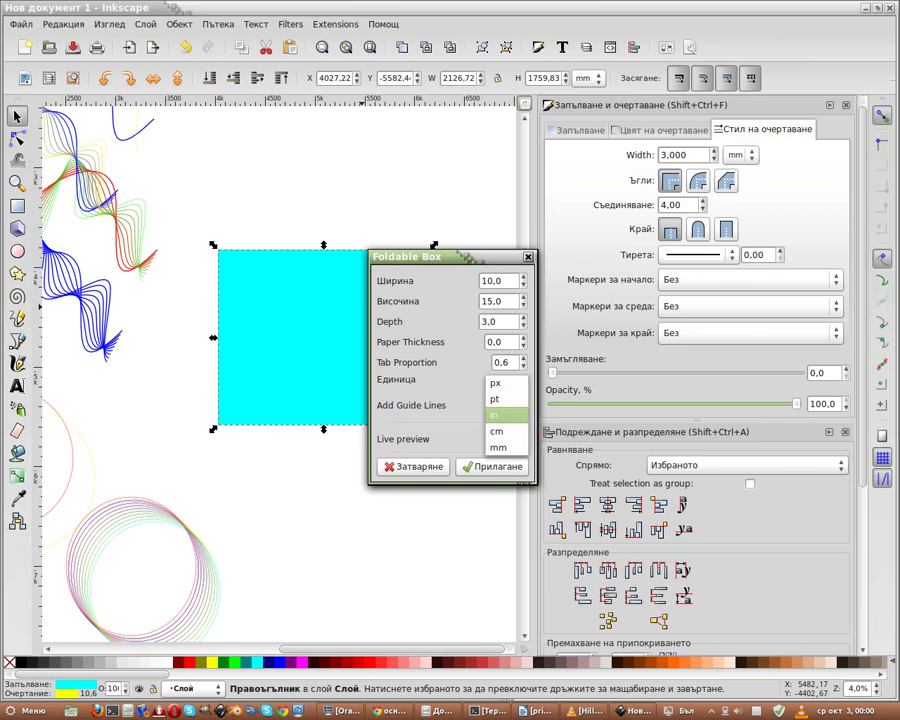
{"action": "left_click", "coordinate": [498, 447]}
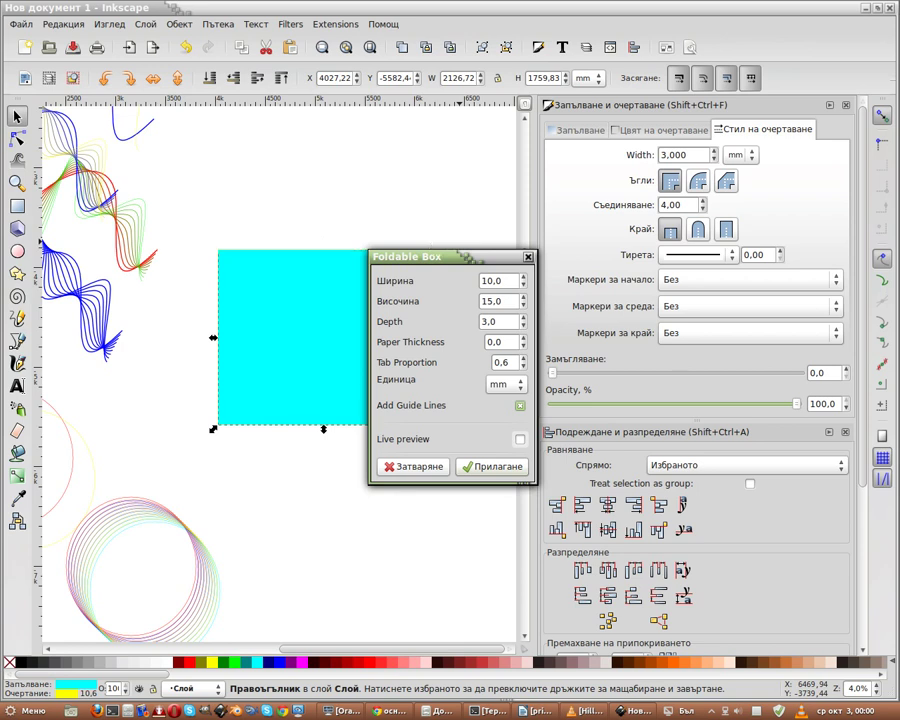
{"action": "left_click", "coordinate": [520, 439]}
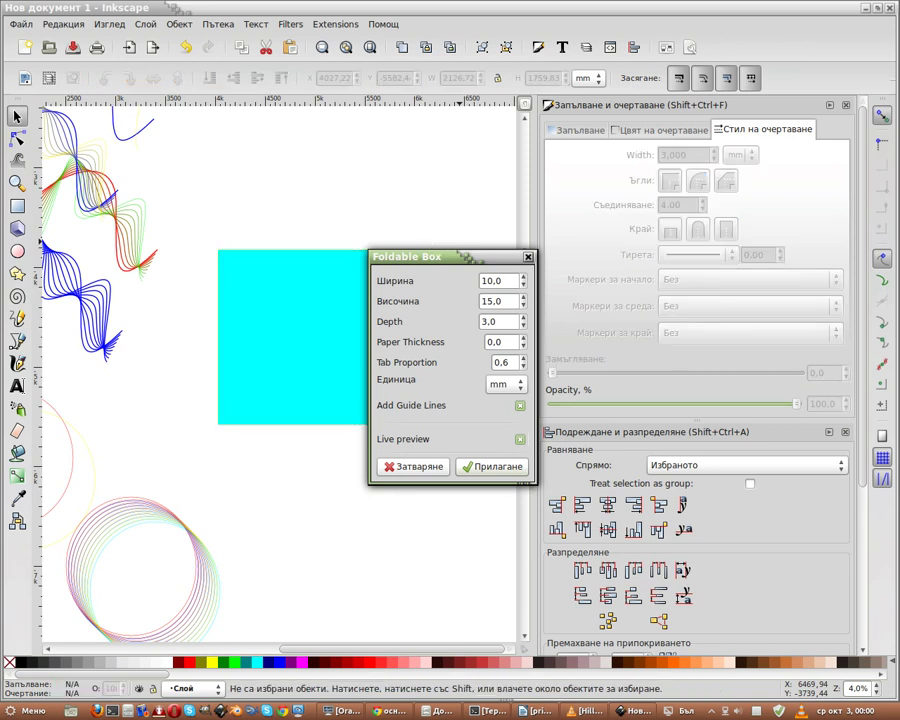
{"action": "left_click", "coordinate": [520, 439]}
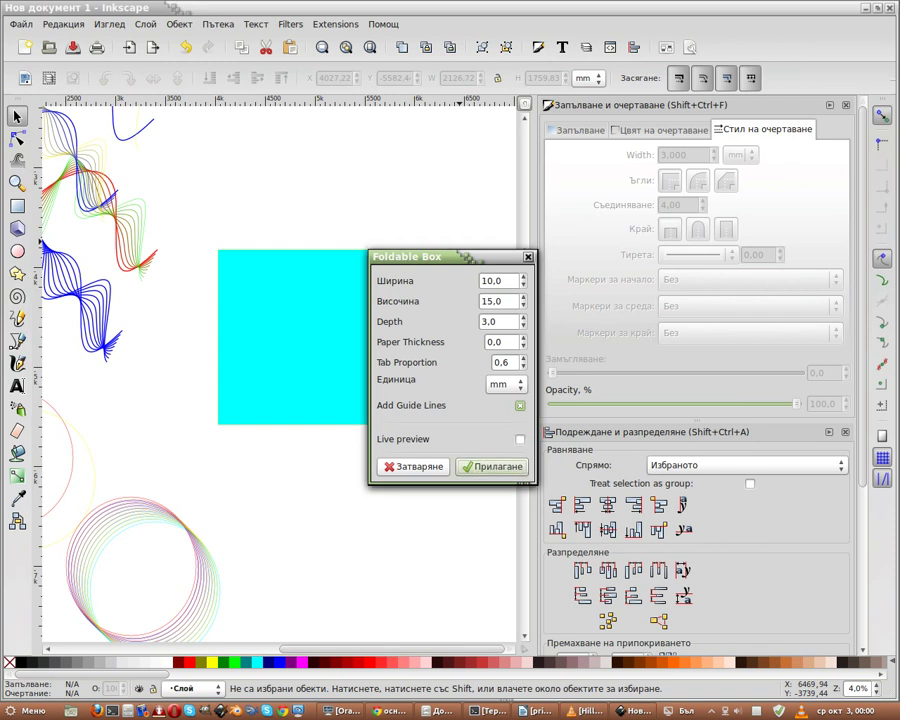
{"action": "left_click", "coordinate": [497, 466]}
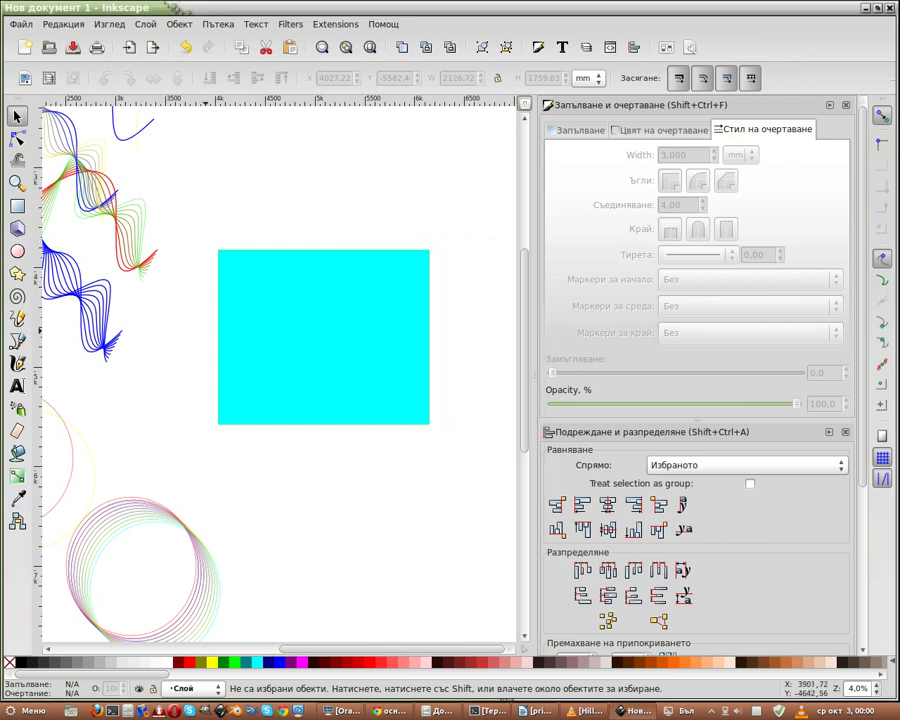
{"action": "scroll", "coordinate": [204, 320], "scroll_direction": "down", "scroll_amount": 4}
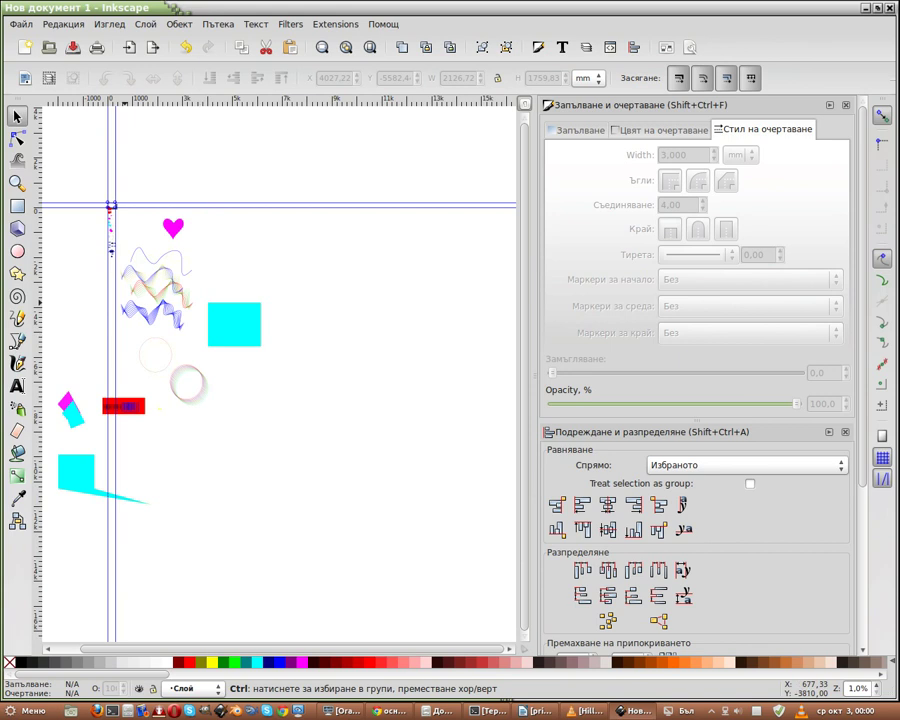
{"action": "scroll", "coordinate": [204, 320], "scroll_direction": "up", "scroll_amount": 1}
{"action": "scroll", "coordinate": [204, 320], "scroll_direction": "up", "scroll_amount": 3}
{"action": "scroll", "coordinate": [204, 320], "scroll_direction": "up", "scroll_amount": 3}
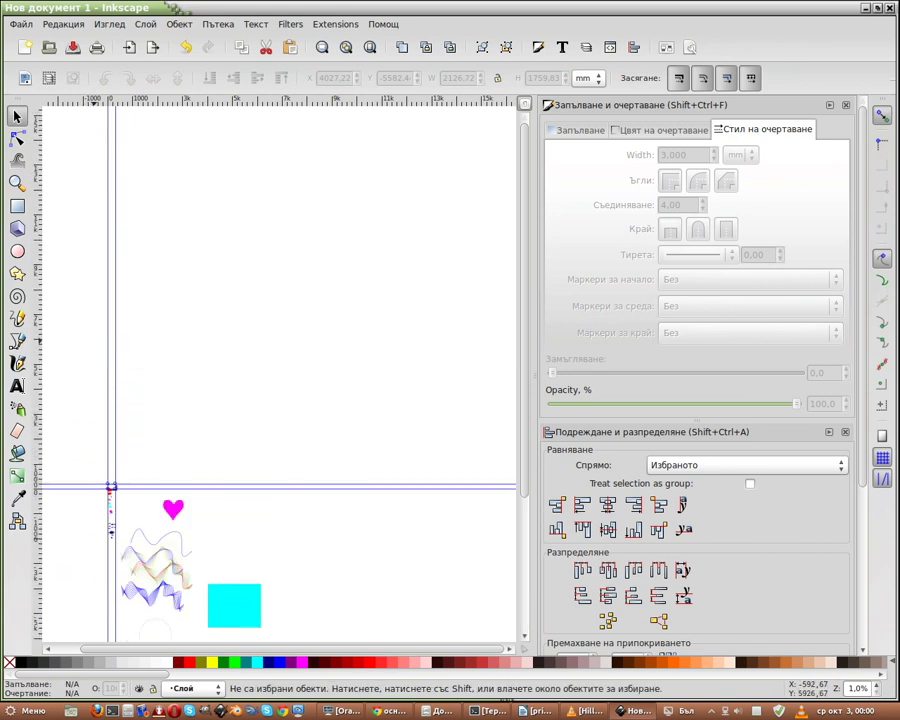
{"action": "scroll", "coordinate": [173, 509], "scroll_direction": "up", "scroll_amount": 3, "text": "ctrl"}
{"action": "scroll", "coordinate": [173, 509], "scroll_direction": "up", "scroll_amount": 3, "text": "ctrl"}
{"action": "scroll", "coordinate": [173, 509], "scroll_direction": "up", "scroll_amount": 3, "text": "ctrl"}
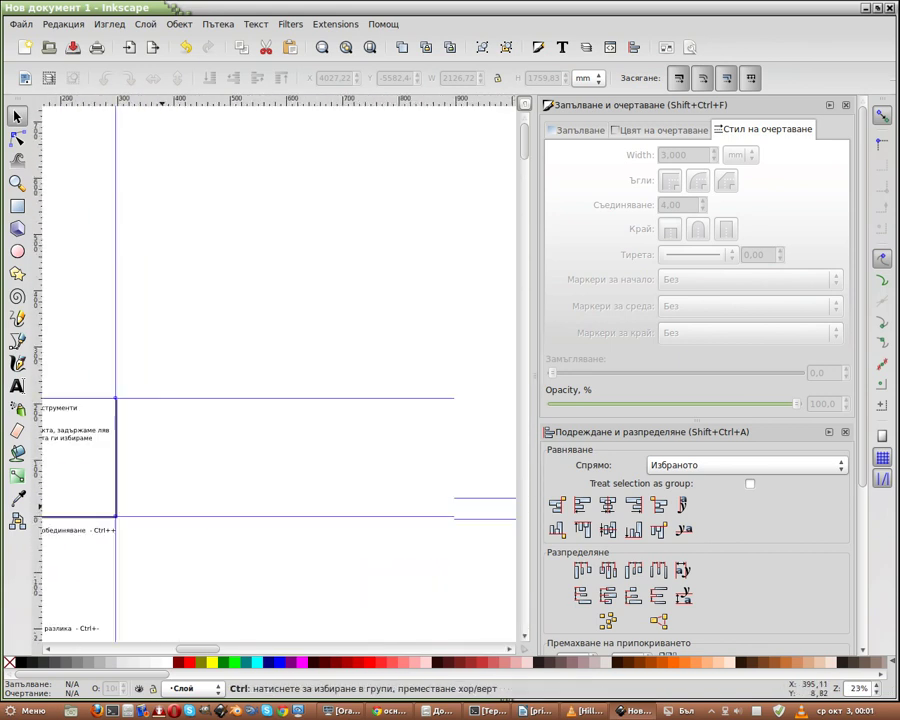
{"action": "scroll", "coordinate": [116, 510], "scroll_direction": "up", "scroll_amount": 3, "text": "ctrl"}
{"action": "scroll", "coordinate": [116, 510], "scroll_direction": "down", "scroll_amount": 2, "text": "ctrl"}
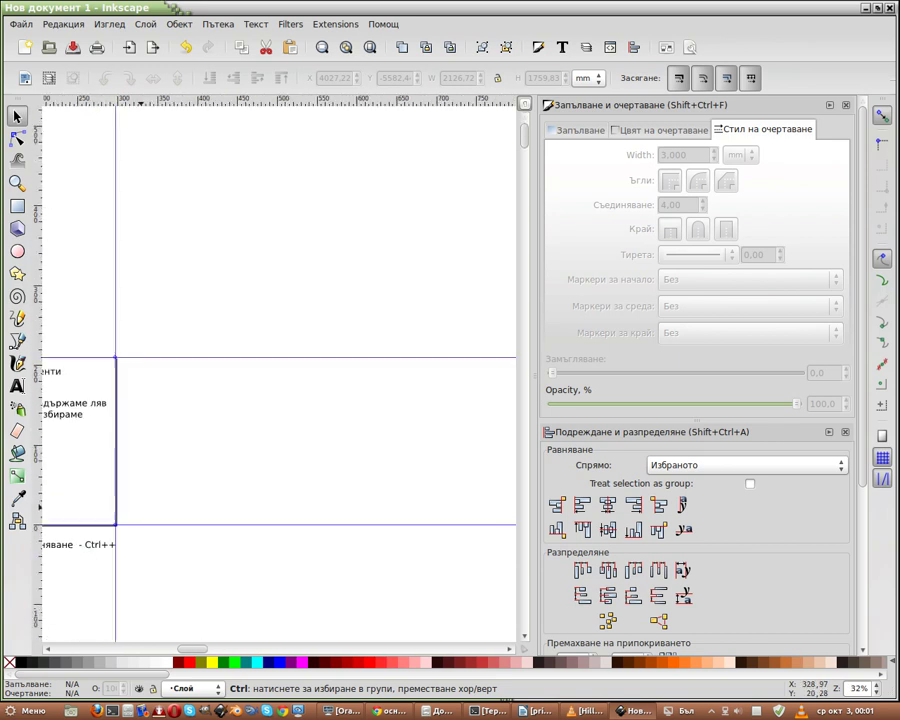
{"action": "scroll", "coordinate": [278, 370], "scroll_direction": "right", "scroll_amount": 5}
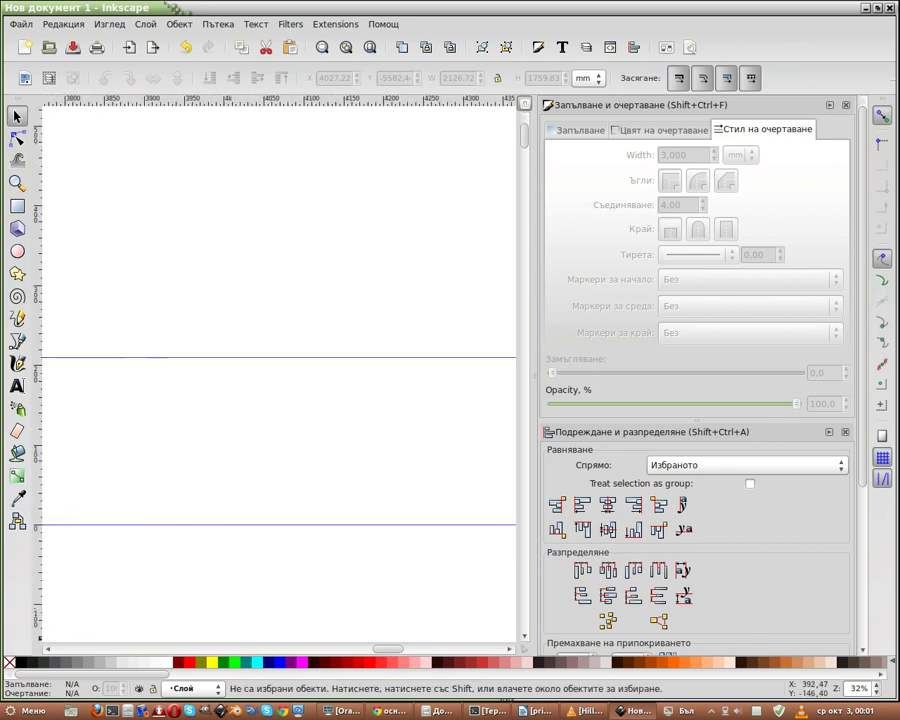
{"action": "scroll", "coordinate": [278, 370], "scroll_direction": "down", "scroll_amount": 4, "text": "ctrl"}
{"action": "scroll", "coordinate": [347, 608], "scroll_direction": "down", "scroll_amount": 3, "text": "ctrl"}
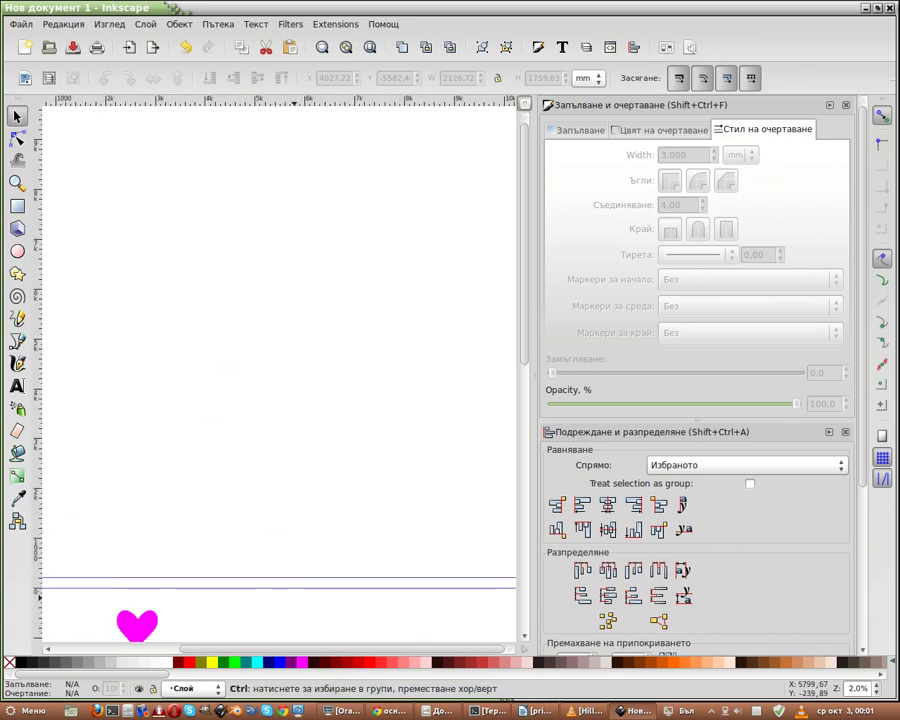
{"action": "scroll", "coordinate": [347, 608], "scroll_direction": "down", "scroll_amount": 3, "text": "ctrl"}
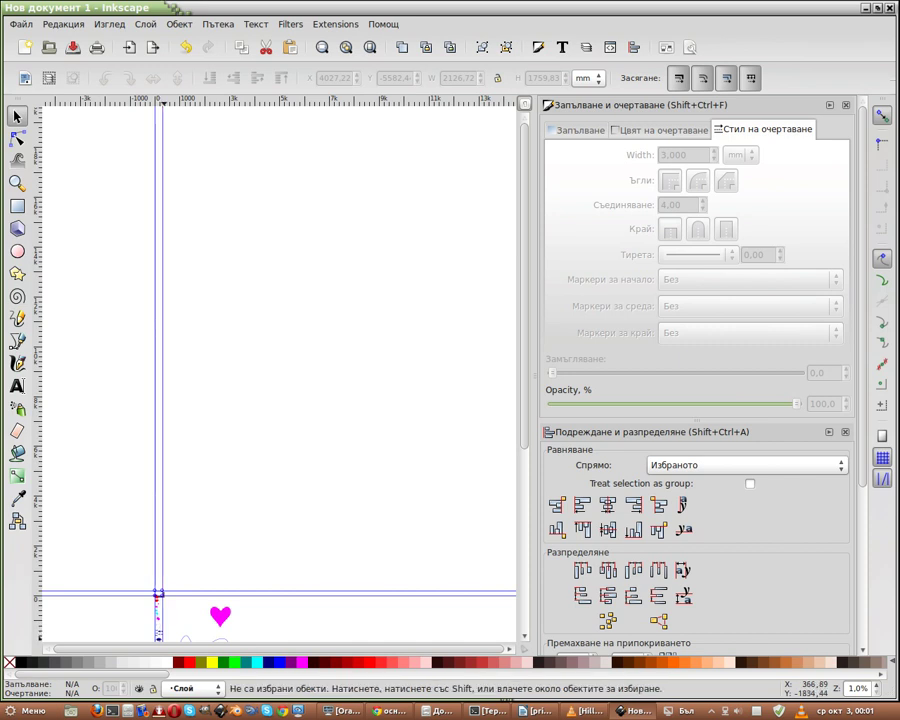
{"action": "scroll", "coordinate": [137, 614], "scroll_direction": "up", "scroll_amount": 3, "text": "ctrl"}
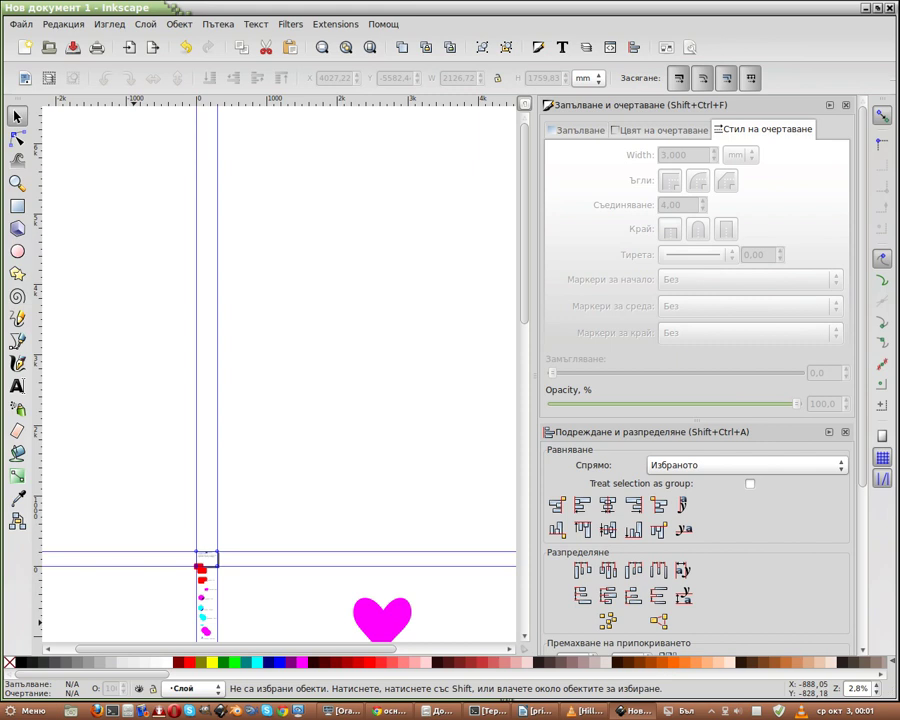
{"action": "scroll", "coordinate": [218, 582], "scroll_direction": "up", "scroll_amount": 5, "text": "ctrl"}
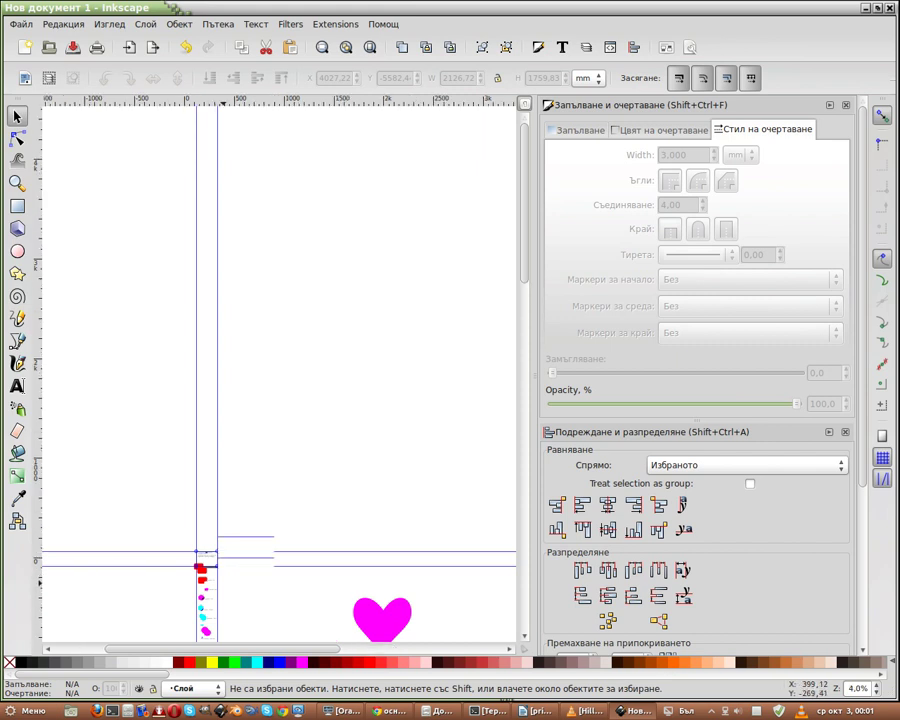
{"action": "scroll", "coordinate": [160, 418], "scroll_direction": "up", "scroll_amount": 3, "text": "ctrl"}
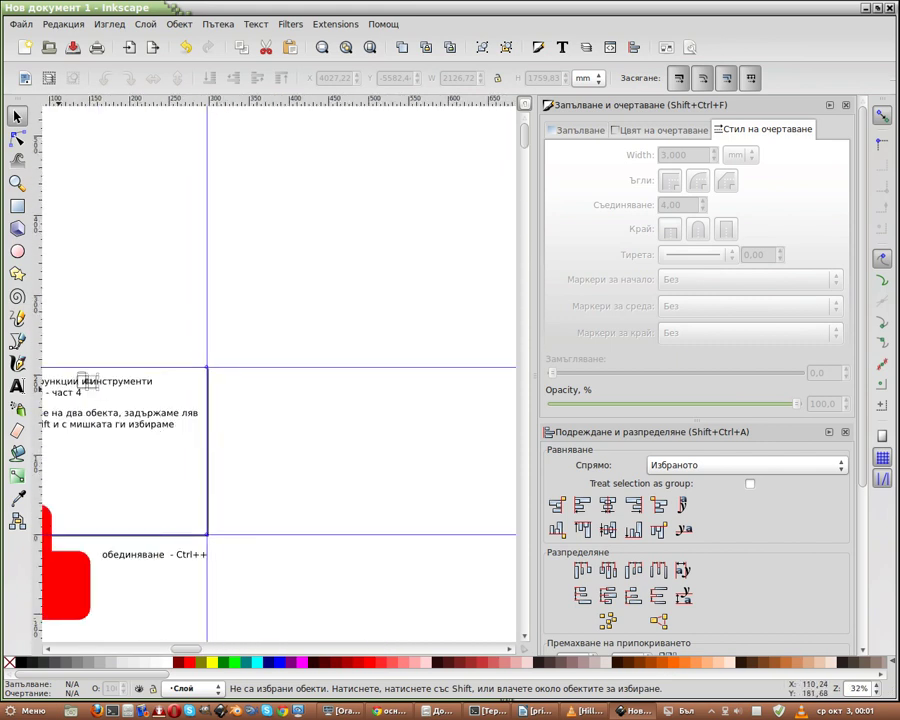
{"action": "scroll", "coordinate": [160, 418], "scroll_direction": "up", "scroll_amount": 3, "text": "ctrl"}
{"action": "scroll", "coordinate": [145, 411], "scroll_direction": "up", "scroll_amount": 3, "text": "ctrl"}
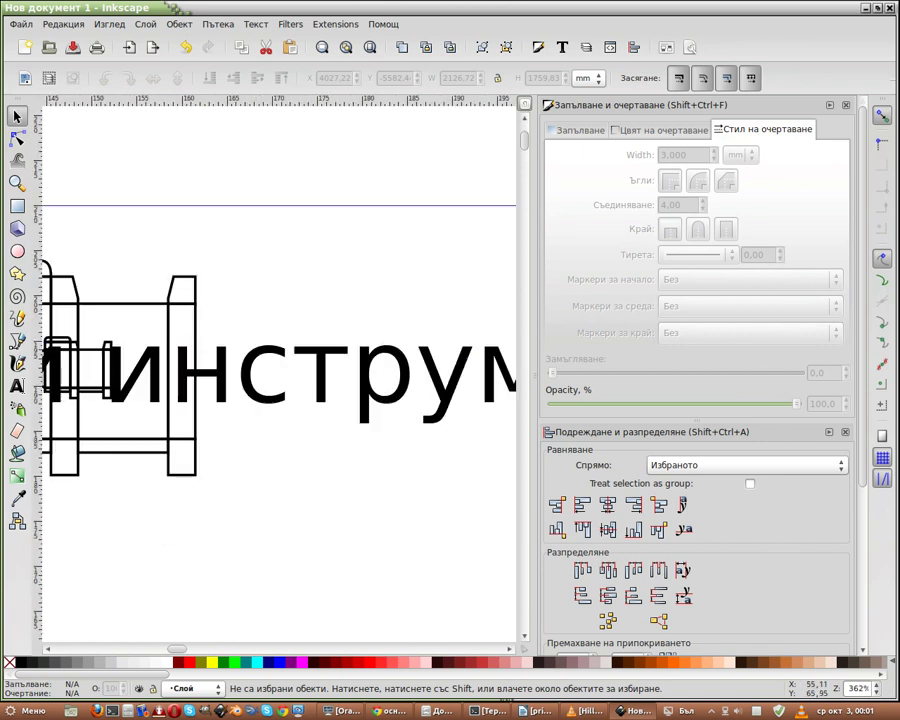
Step: Move the box outline drawing up above the title text
{"action": "scroll", "coordinate": [145, 411], "scroll_direction": "down", "scroll_amount": 2, "text": "ctrl"}
{"action": "left_click", "coordinate": [139, 363]}
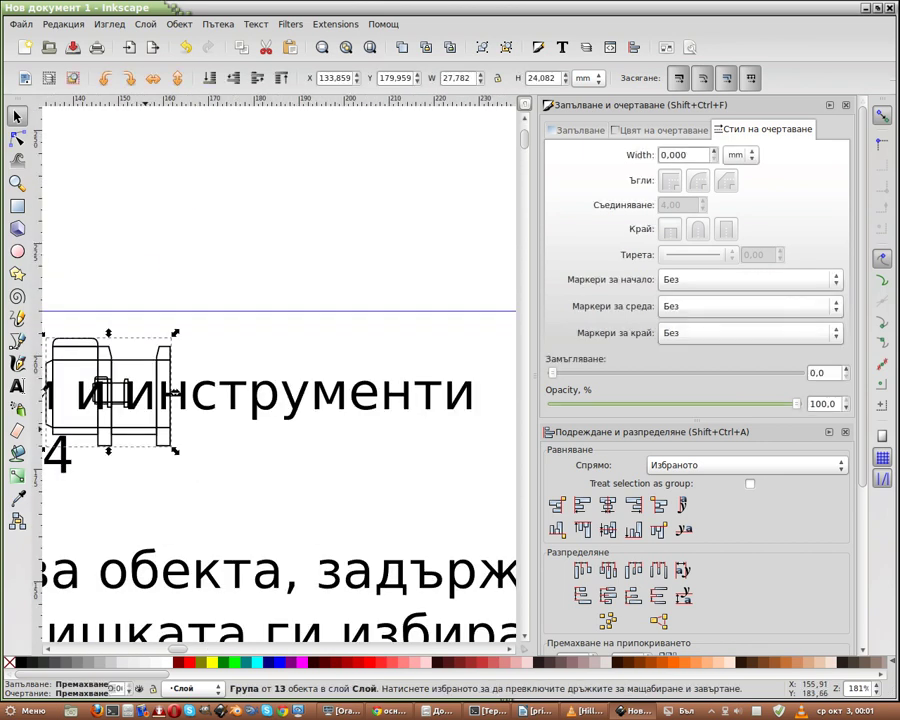
{"action": "left_click_drag", "start_coordinate": [139, 363], "coordinate": [202, 193]}
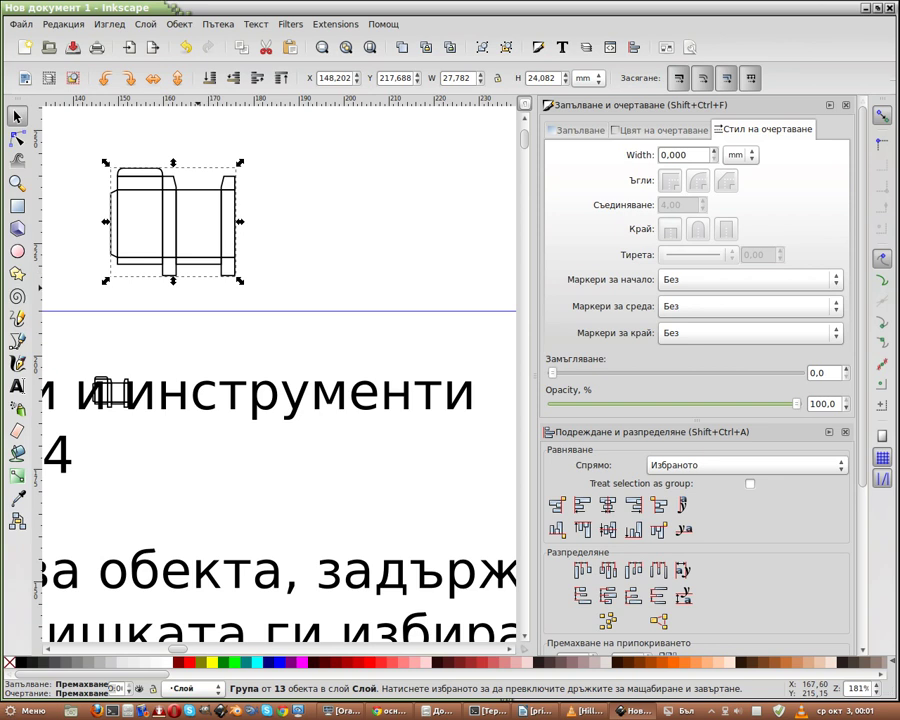
{"action": "scroll", "coordinate": [214, 308], "scroll_direction": "up", "scroll_amount": 1}
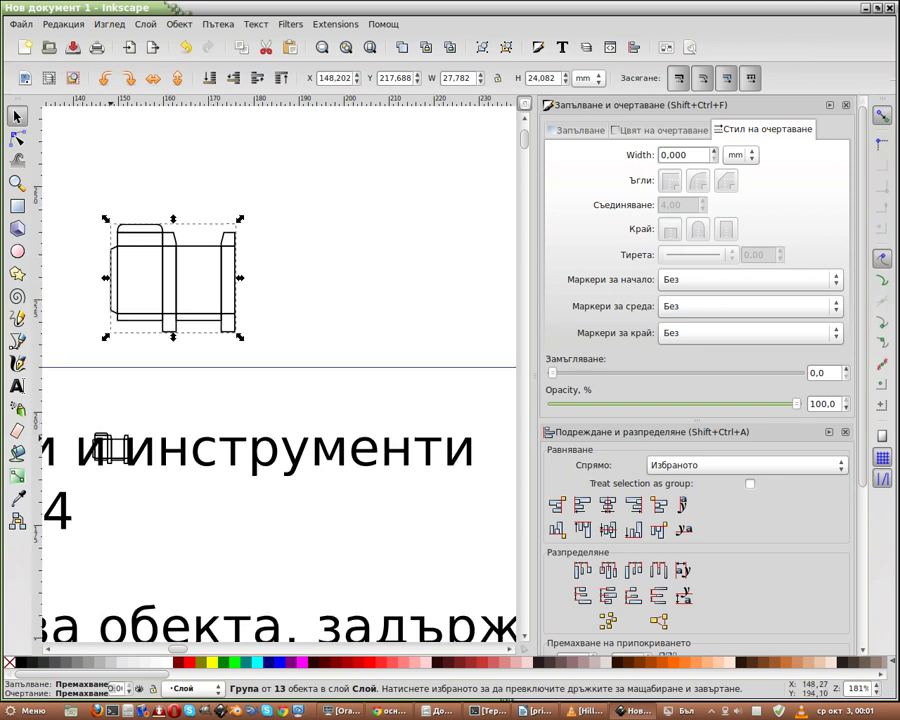
{"action": "scroll", "coordinate": [113, 280], "scroll_direction": "up", "scroll_amount": 3, "text": "ctrl"}
{"action": "scroll", "coordinate": [105, 447], "scroll_direction": "down", "scroll_amount": 2, "text": "ctrl"}
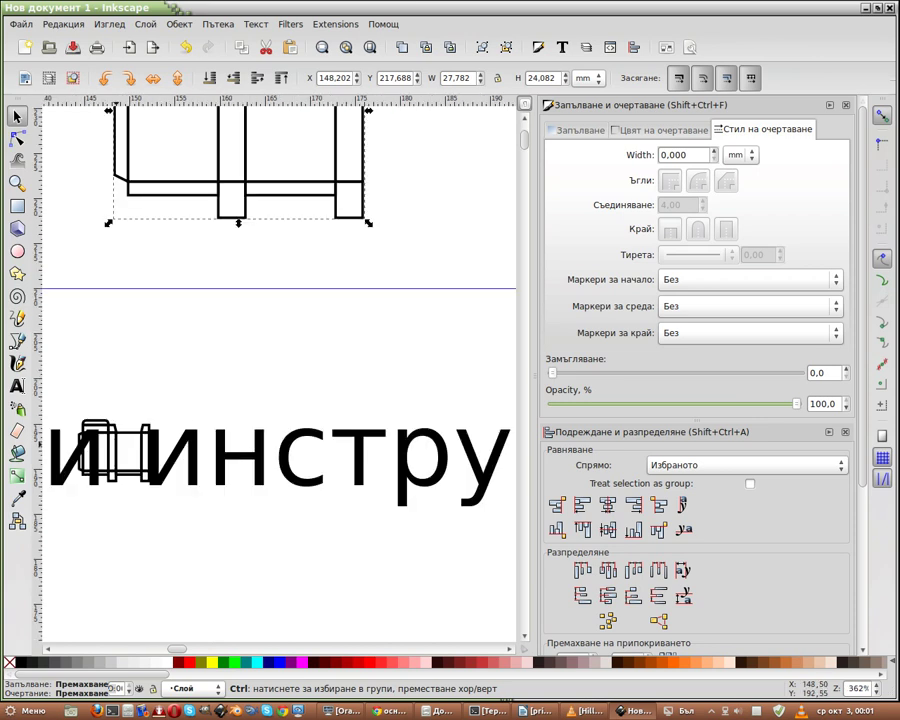
Step: Move the small duplicate box drawing off the title beside the large one, then delete it
{"action": "left_click_drag", "start_coordinate": [115, 455], "coordinate": [218, 355]}
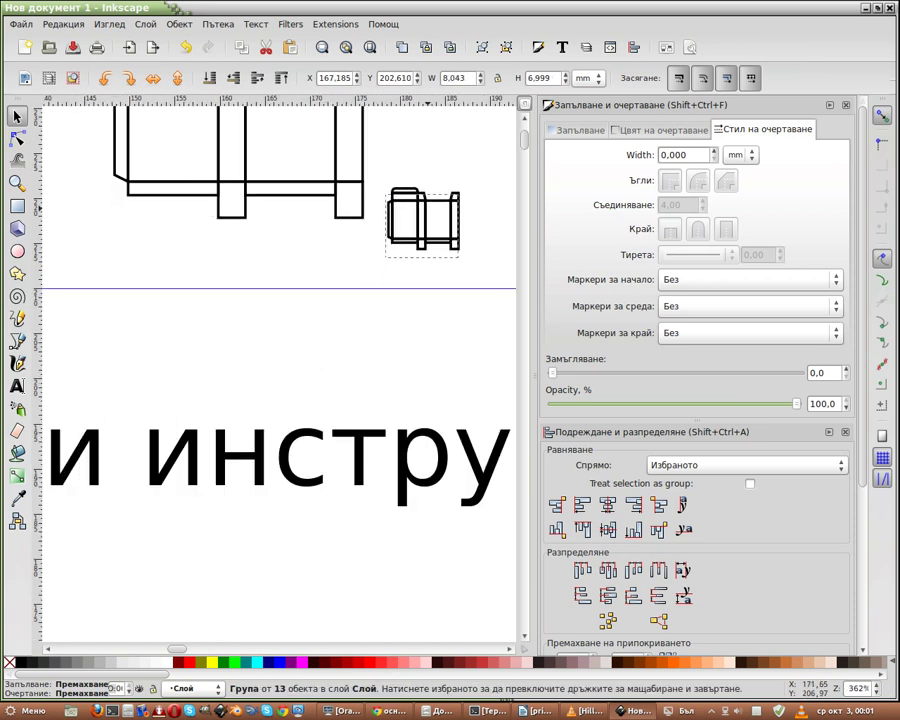
{"action": "left_click_drag", "start_coordinate": [380, 302], "coordinate": [430, 192]}
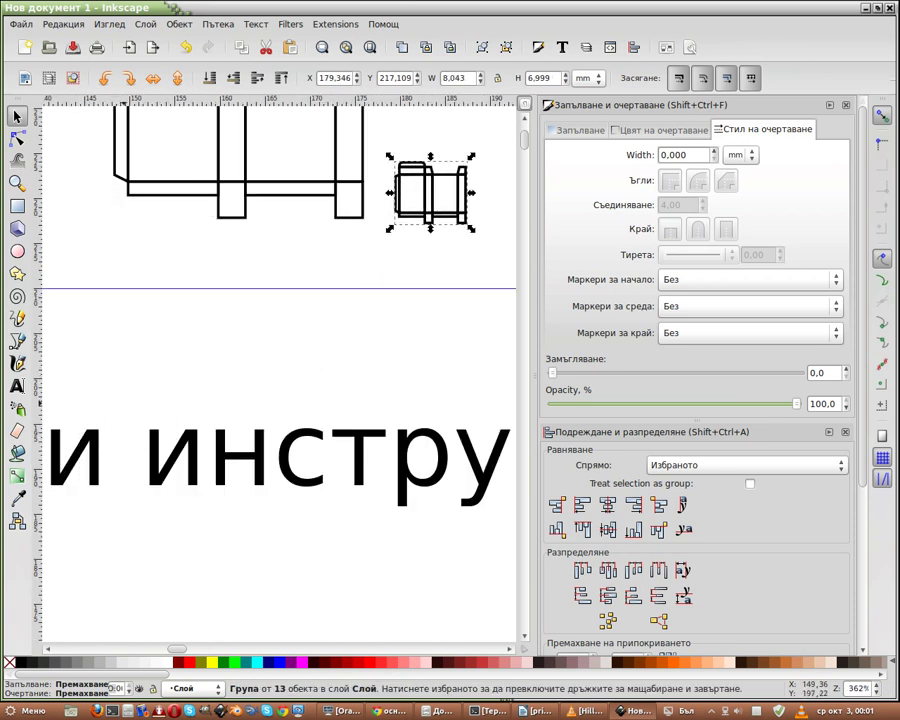
{"action": "scroll", "coordinate": [270, 260], "scroll_direction": "up", "scroll_amount": 4}
{"action": "scroll", "coordinate": [270, 300], "scroll_direction": "up", "scroll_amount": 1}
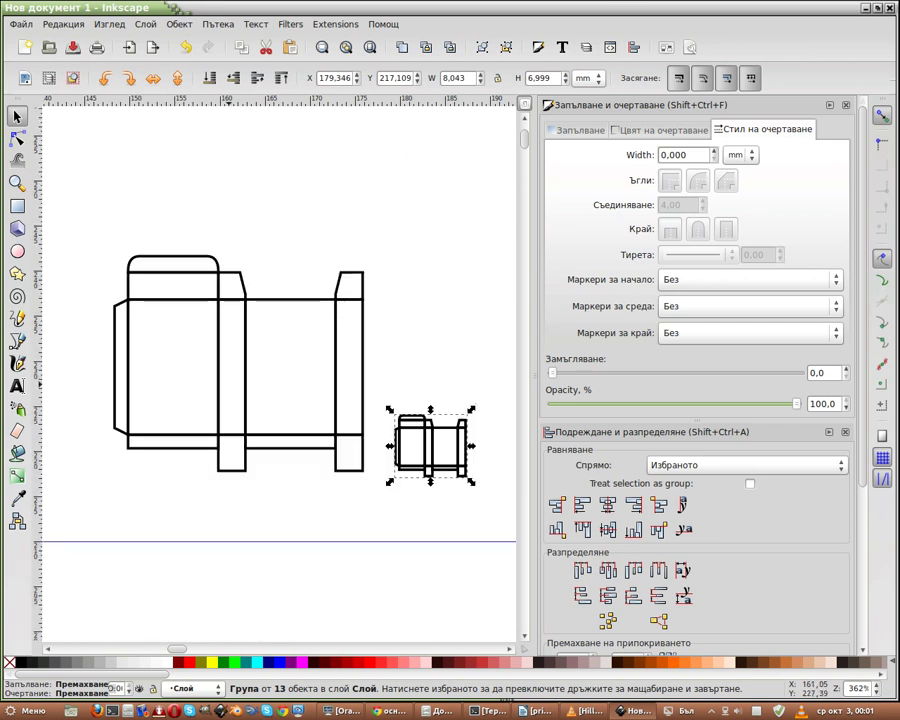
{"action": "left_click", "coordinate": [207, 369]}
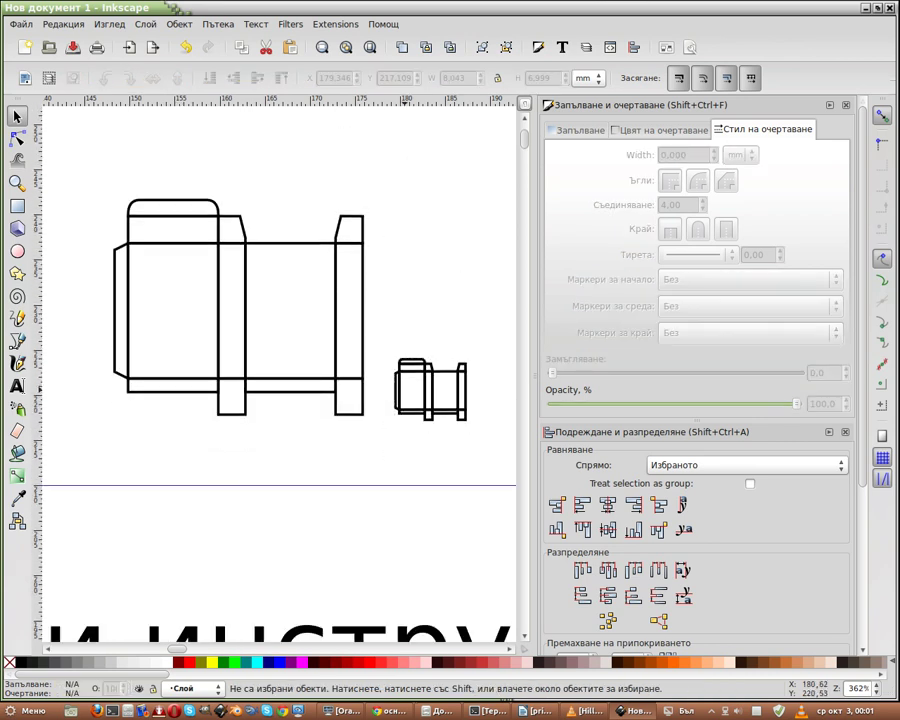
{"action": "left_click", "coordinate": [412, 370]}
{"action": "left_click_drag", "start_coordinate": [412, 370], "coordinate": [414, 303]}
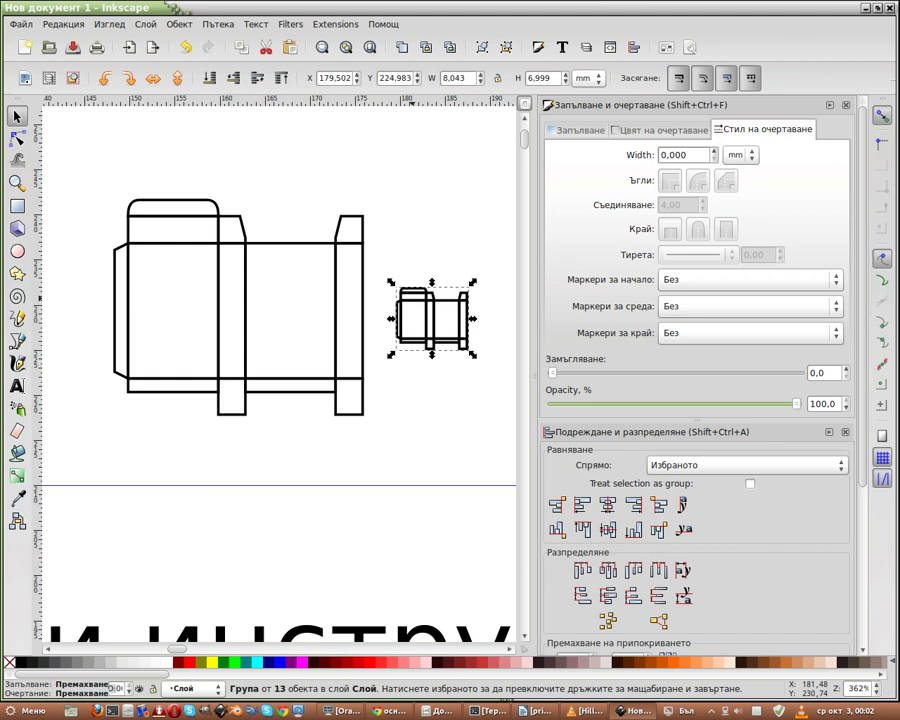
{"action": "key", "text": "Delete"}
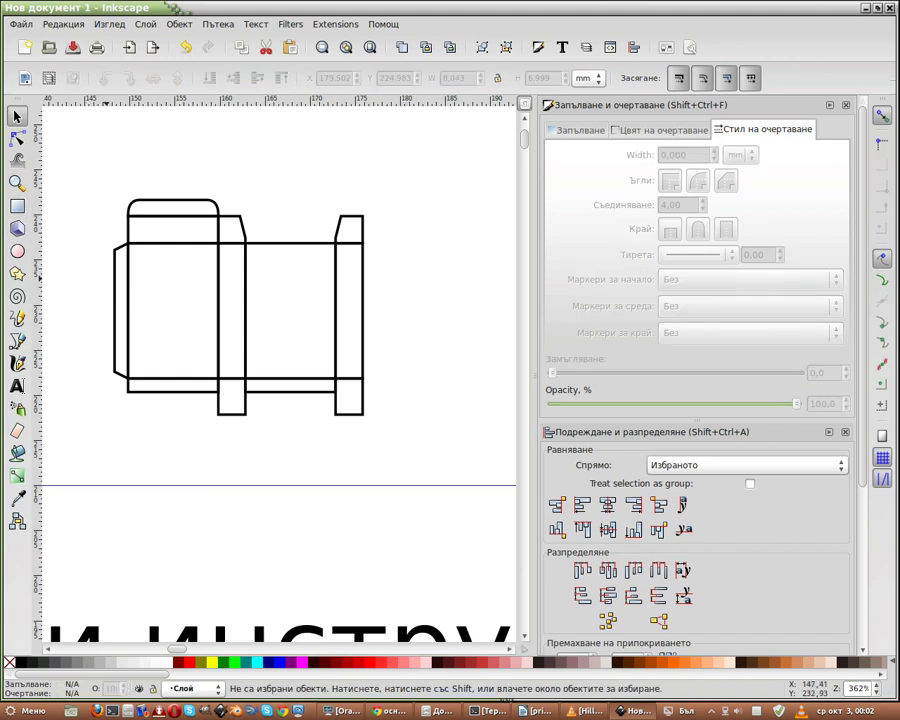
{"action": "scroll", "coordinate": [280, 370], "scroll_direction": "down", "scroll_amount": 3}
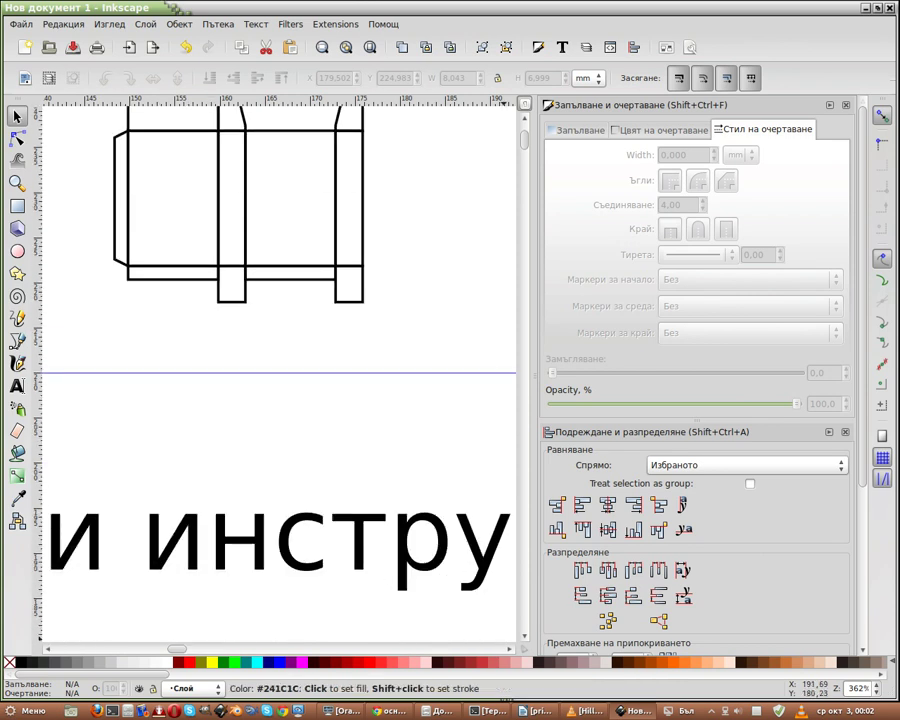
{"action": "scroll", "coordinate": [280, 370], "scroll_direction": "down", "scroll_amount": 3}
{"action": "scroll", "coordinate": [280, 370], "scroll_direction": "down", "scroll_amount": 3}
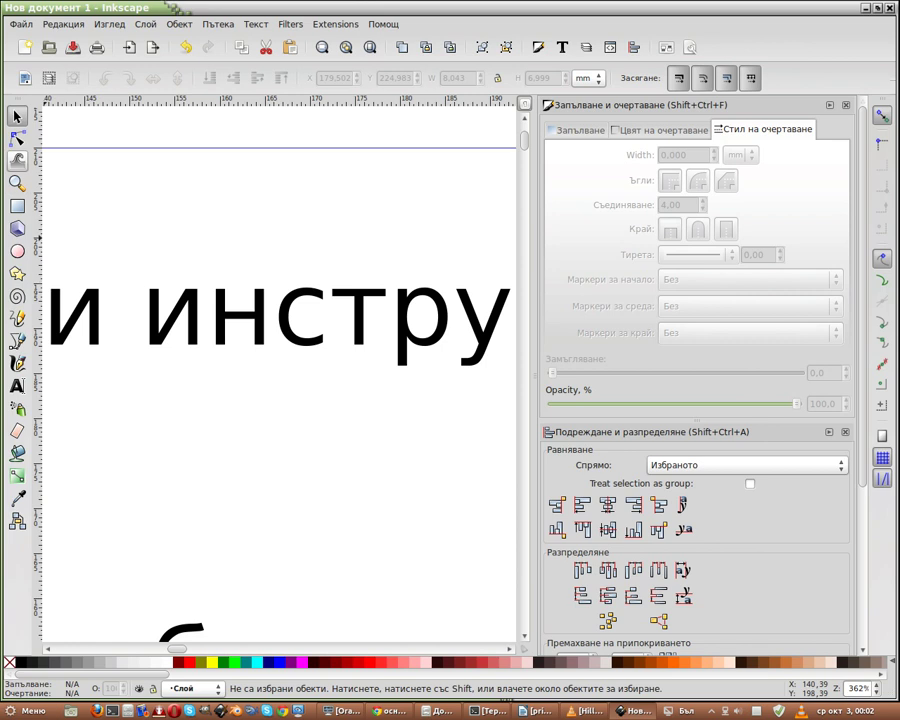
Step: Draw a closed five-point star of straight segments below the title
{"action": "left_click", "coordinate": [17, 340]}
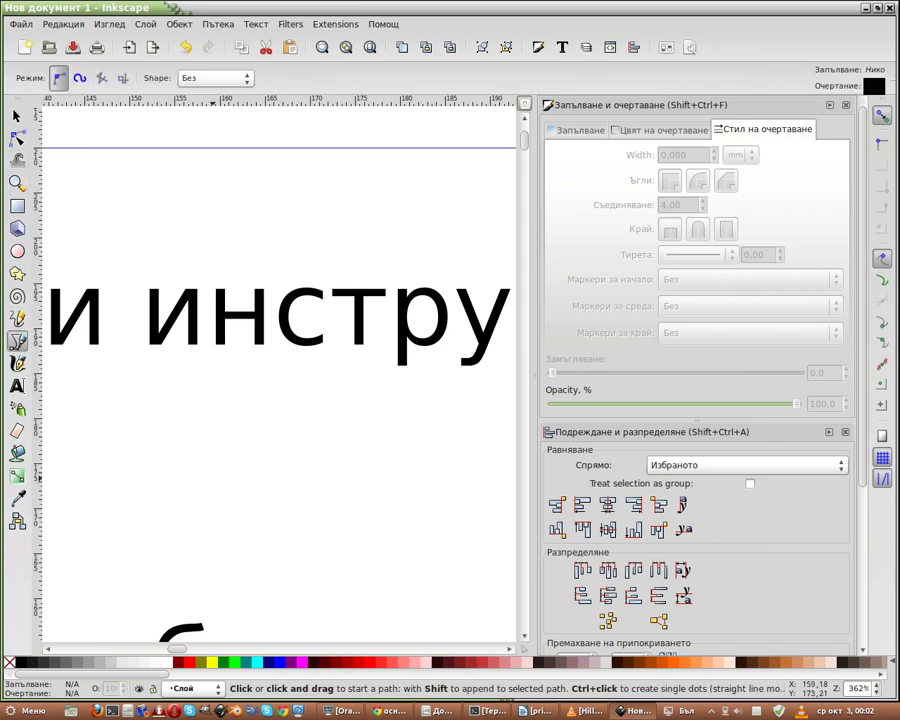
{"action": "left_click", "coordinate": [203, 463]}
{"action": "left_click", "coordinate": [316, 573]}
{"action": "left_click", "coordinate": [358, 437]}
{"action": "left_click", "coordinate": [204, 522]}
{"action": "left_click", "coordinate": [382, 522]}
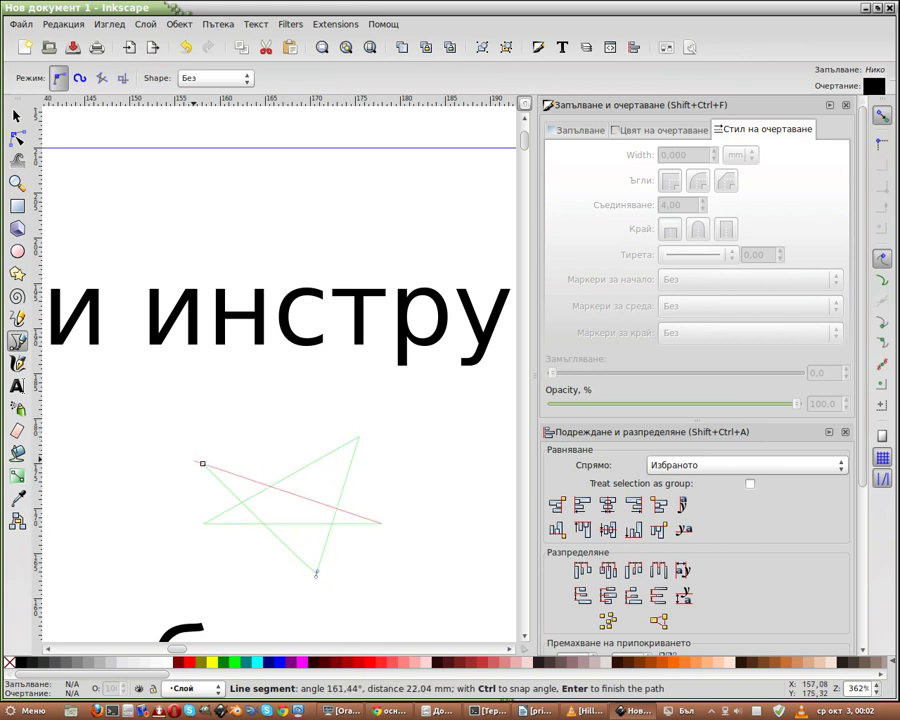
{"action": "left_click", "coordinate": [203, 463]}
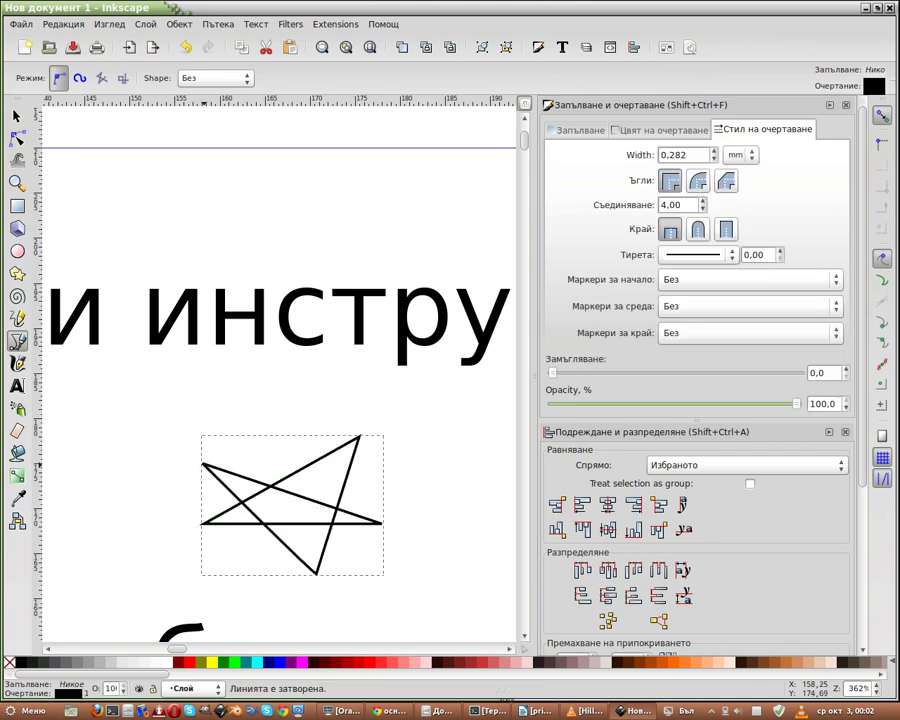
{"action": "key", "text": "Escape"}
Step: Paint-bucket the star regions cyan and blue, and remove the newest blue piece's outline
{"action": "key", "text": "shift+F7"}
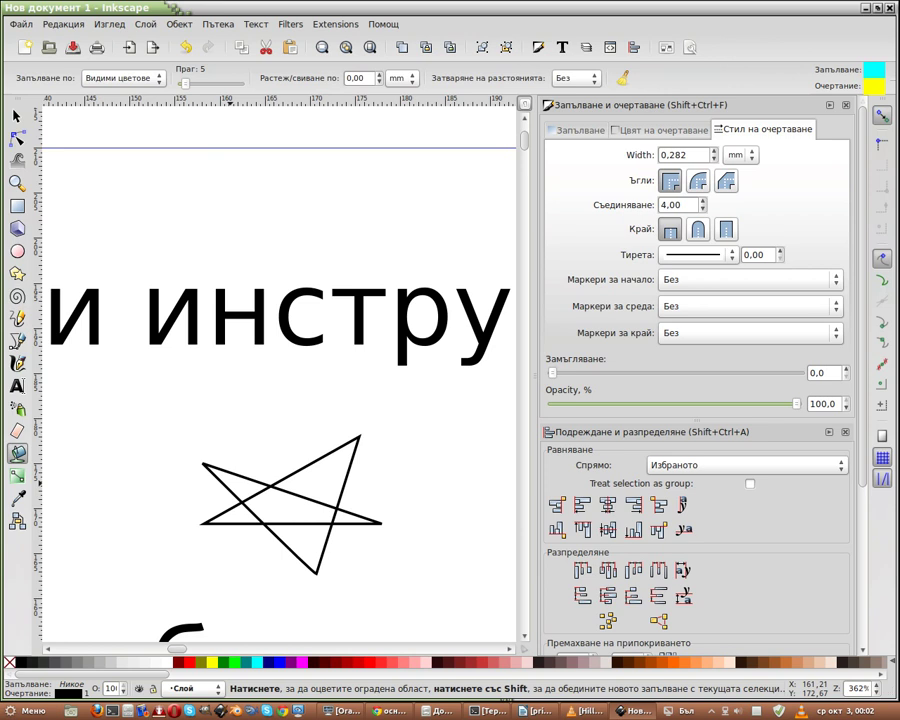
{"action": "left_click", "coordinate": [237, 484]}
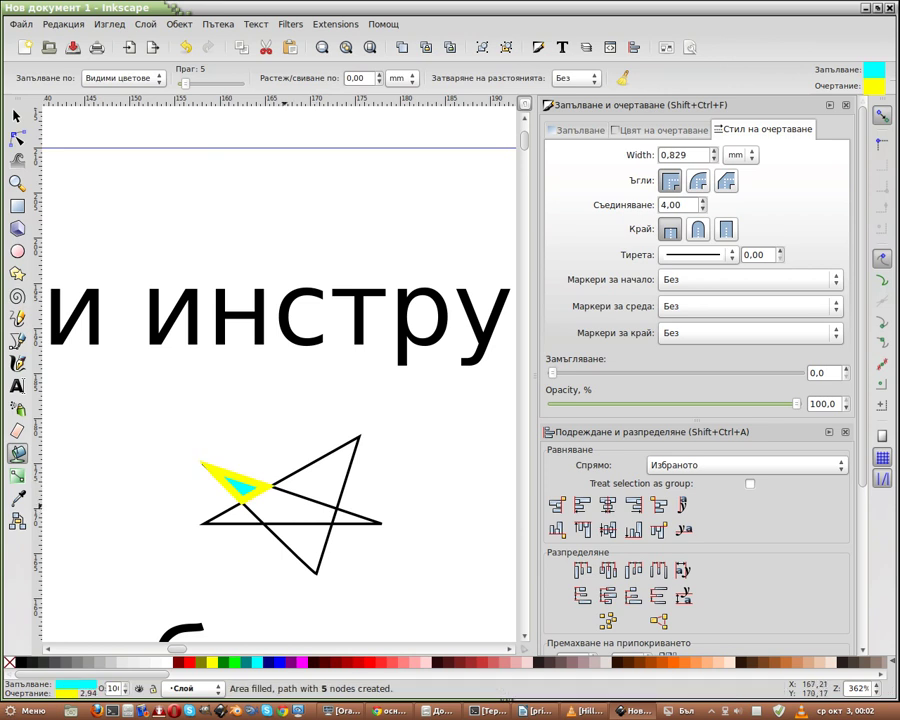
{"action": "left_click", "coordinate": [320, 465]}
{"action": "left_click", "coordinate": [285, 500]}
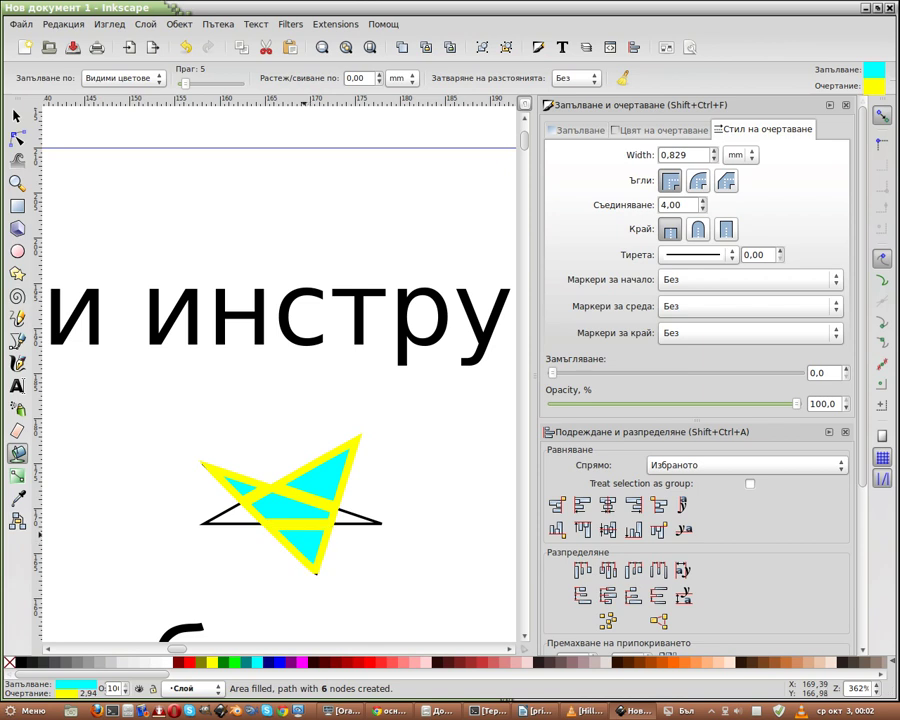
{"action": "left_click", "coordinate": [302, 543]}
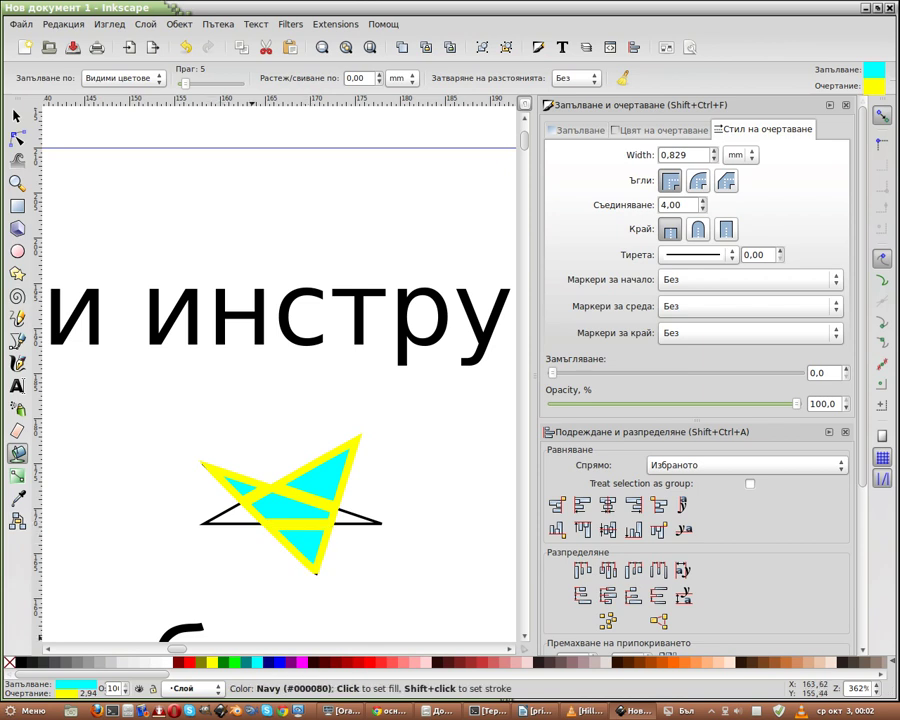
{"action": "left_click", "coordinate": [280, 661]}
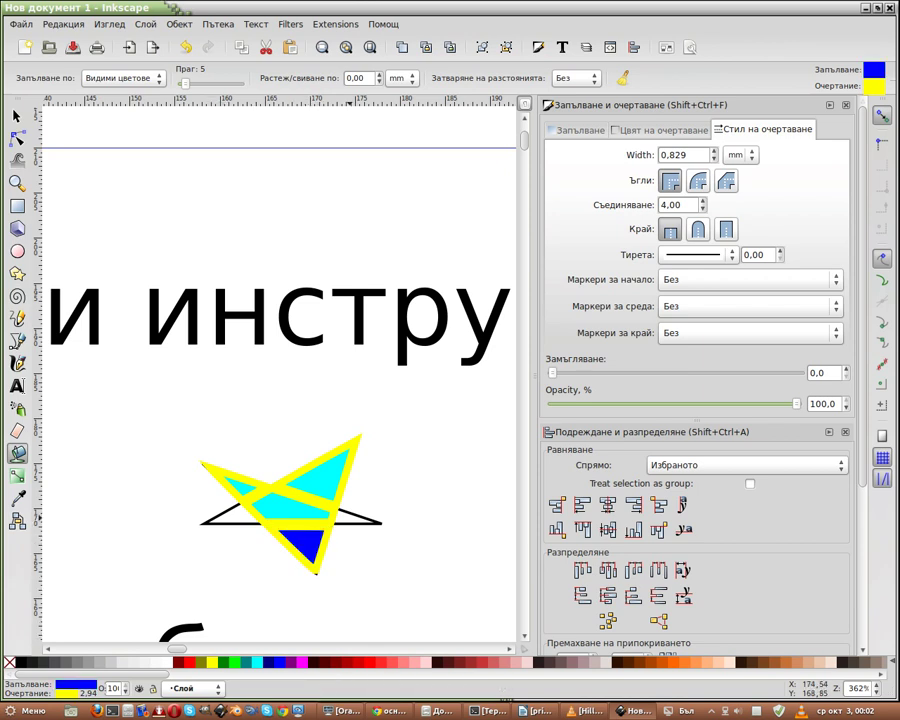
{"action": "left_click", "coordinate": [222, 516]}
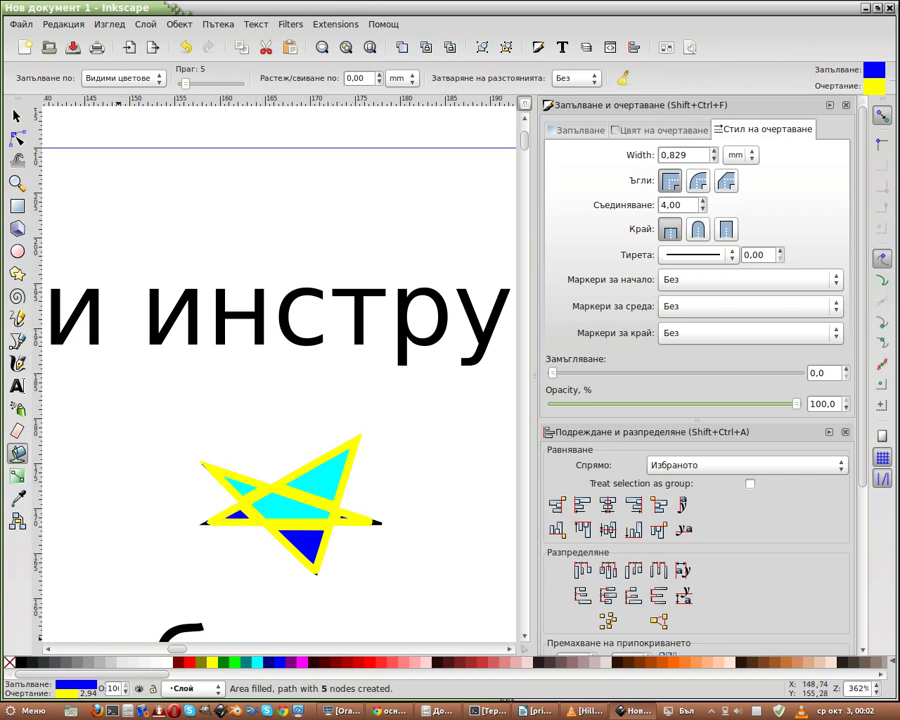
{"action": "right_click", "coordinate": [75, 692]}
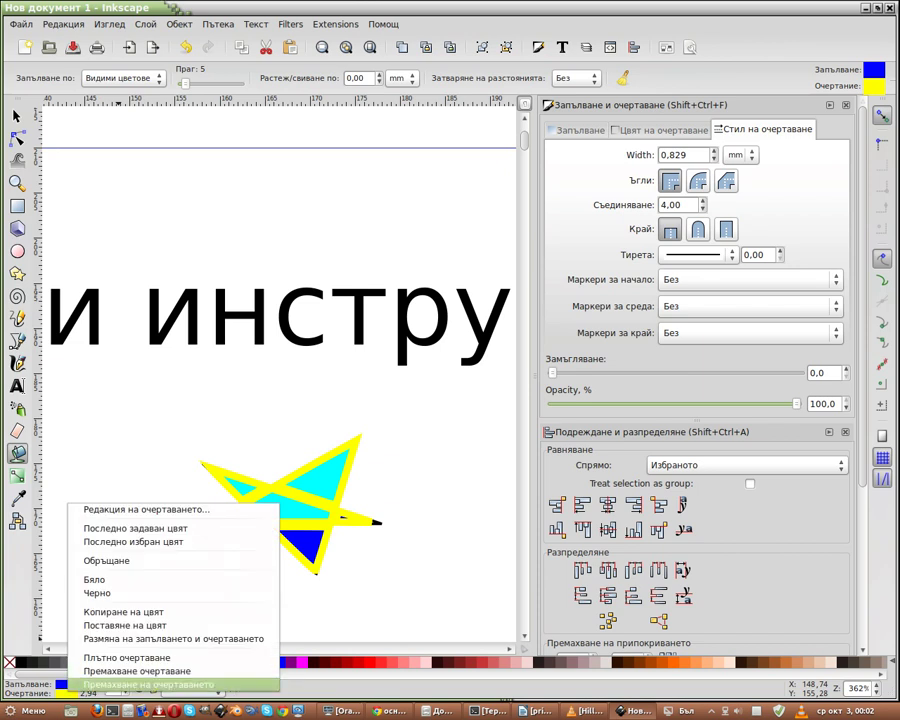
{"action": "left_click", "coordinate": [148, 684]}
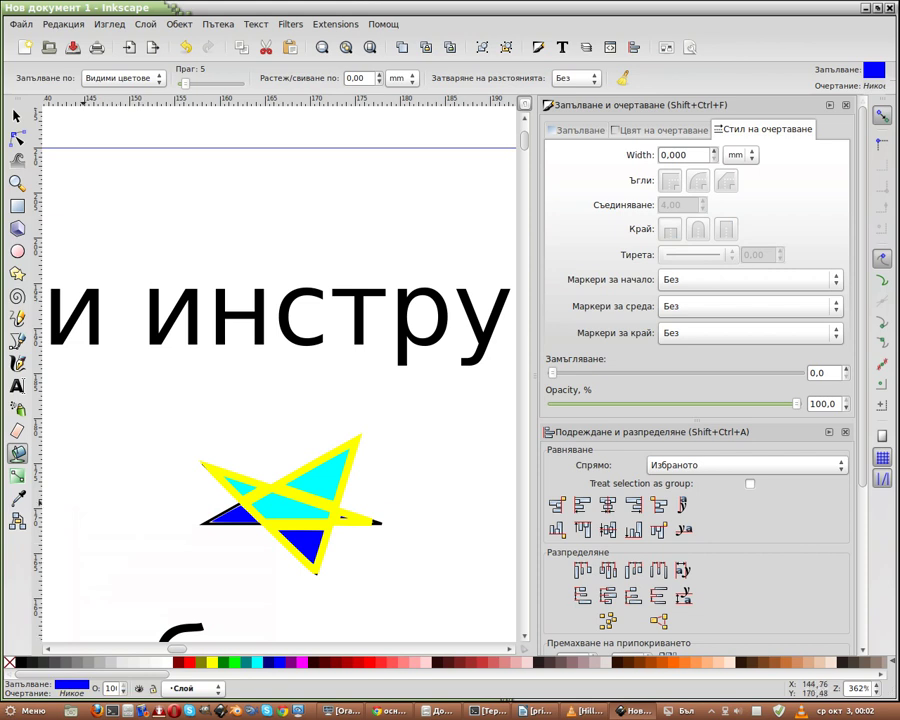
Step: Rubber-band select all star pieces and remove their yellow outlines
{"action": "key", "text": "s"}
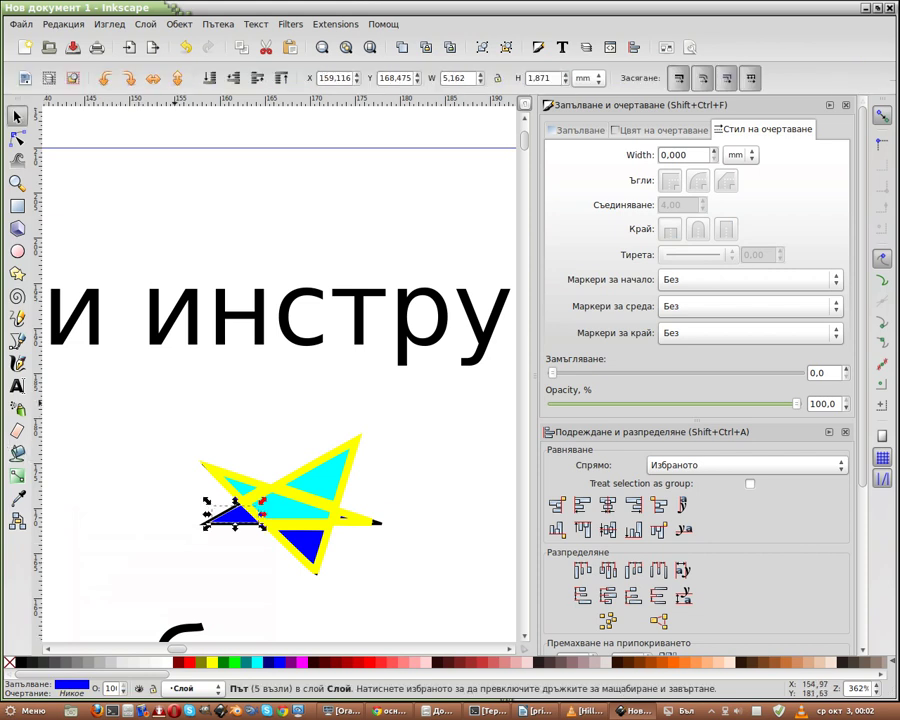
{"action": "left_click_drag", "start_coordinate": [164, 414], "coordinate": [450, 600]}
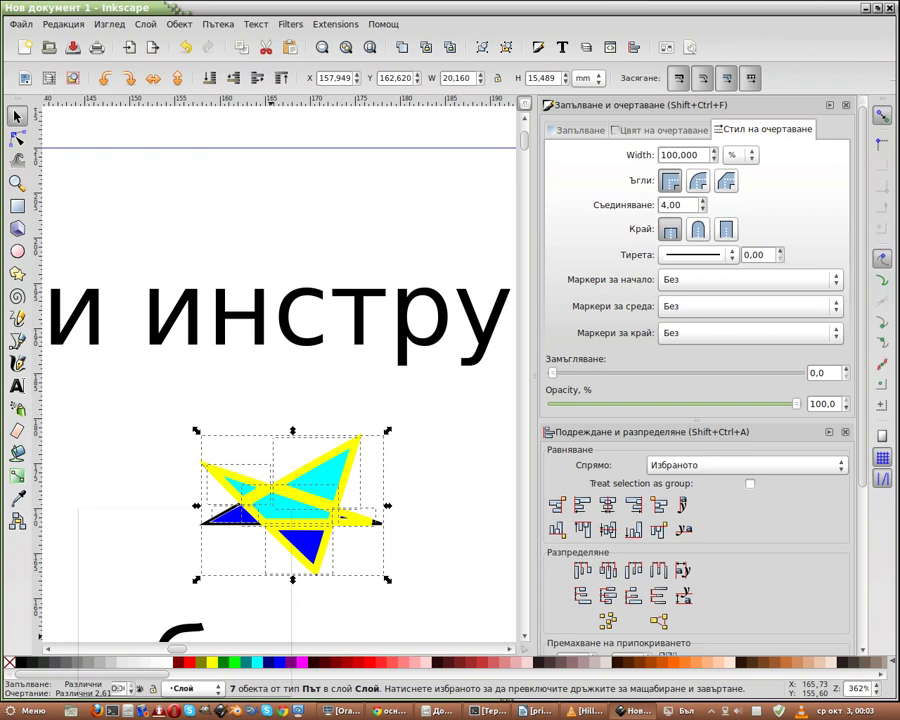
{"action": "right_click", "coordinate": [95, 692]}
{"action": "left_click", "coordinate": [160, 689]}
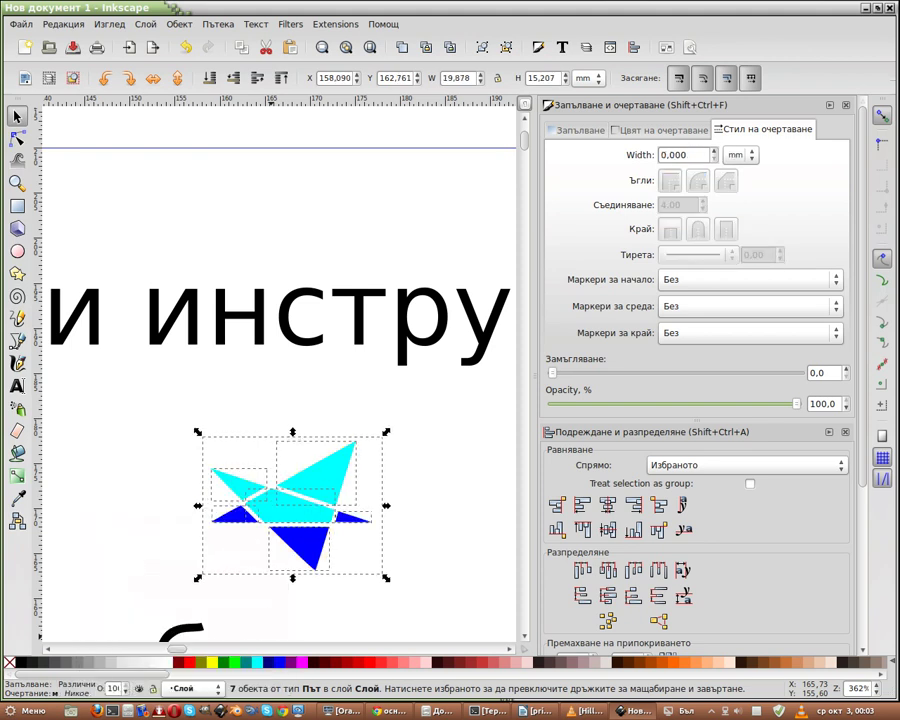
{"action": "key", "text": "Escape"}
Step: Shift-select five star triangles, move them aside, then undo the move
{"action": "left_click", "coordinate": [300, 505]}
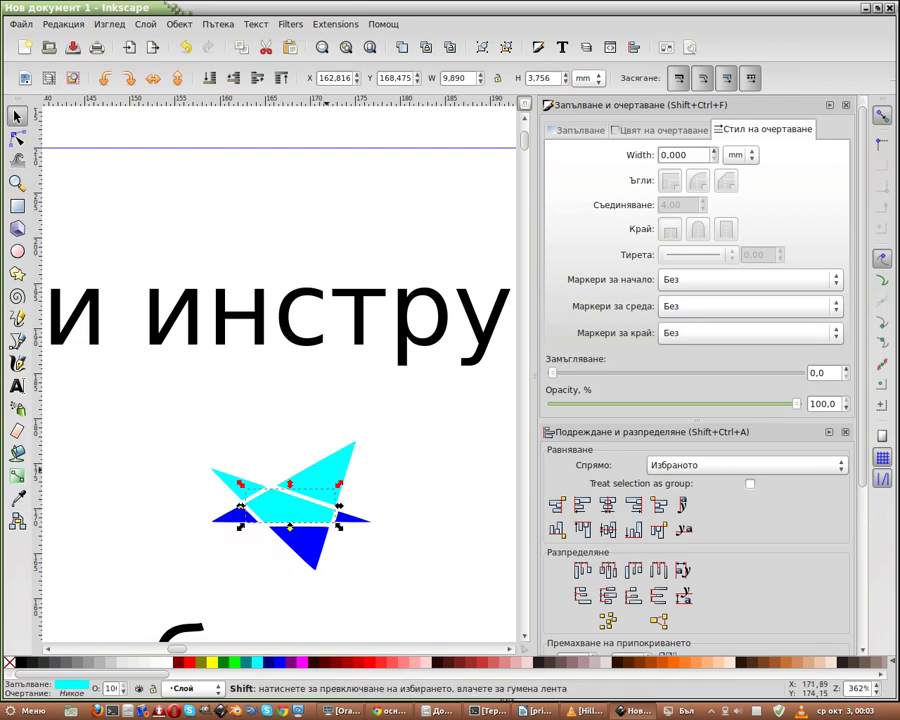
{"action": "left_click", "coordinate": [320, 470], "text": "shift"}
{"action": "left_click", "coordinate": [300, 545], "text": "shift"}
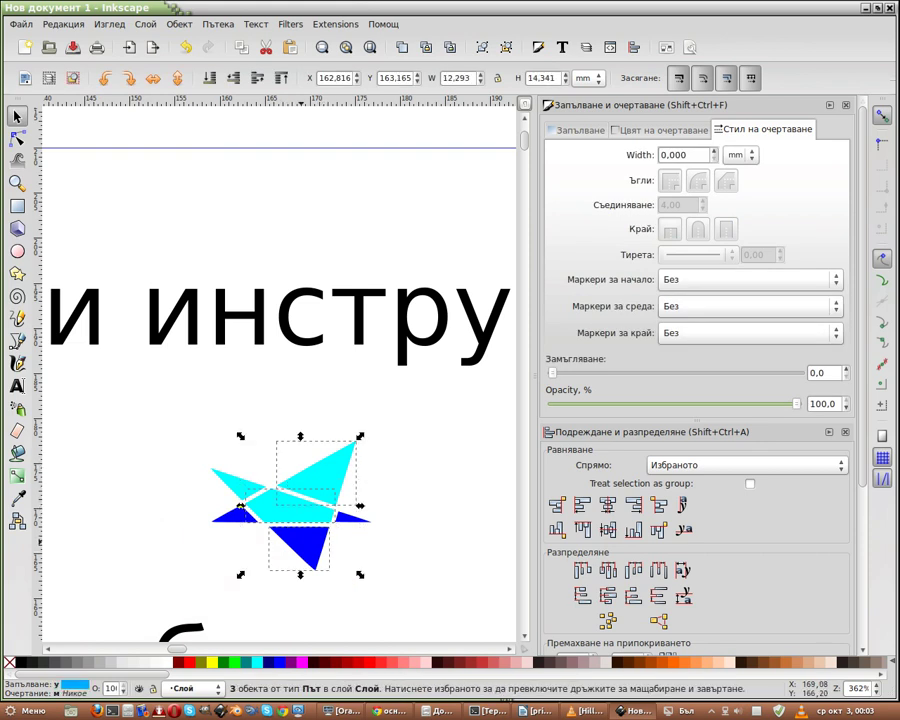
{"action": "left_click", "coordinate": [235, 480], "text": "shift"}
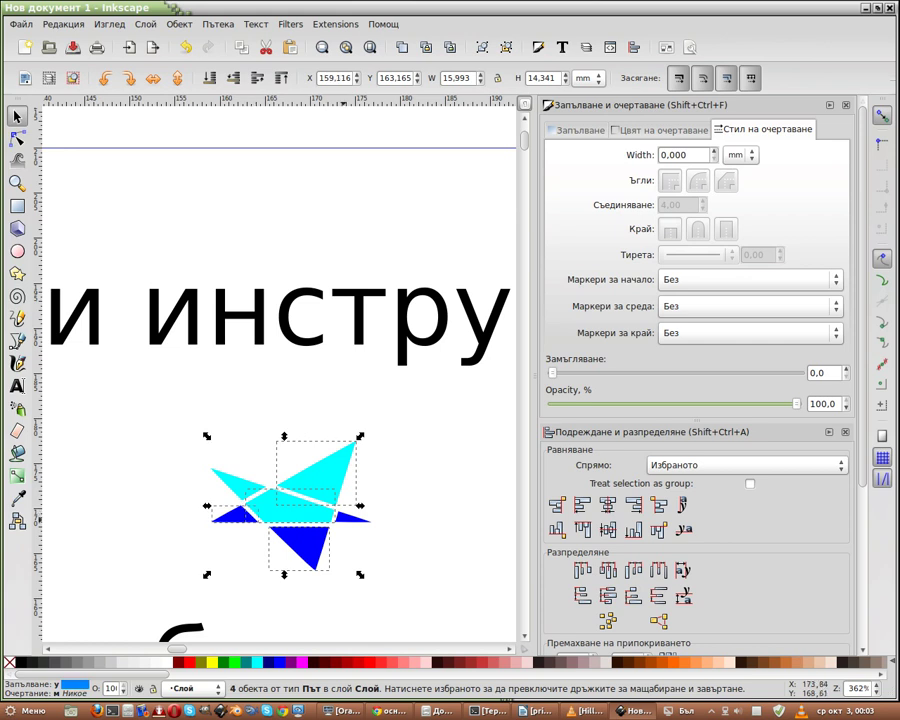
{"action": "left_click", "coordinate": [350, 517], "text": "shift"}
{"action": "left_click_drag", "start_coordinate": [290, 505], "coordinate": [380, 490]}
{"action": "key", "text": "Escape"}
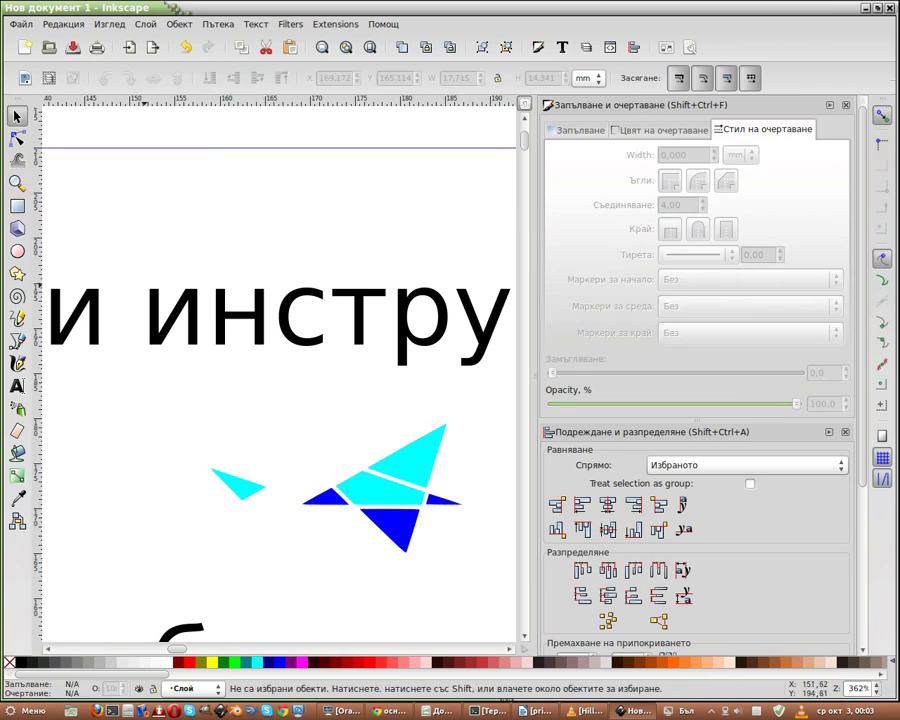
{"action": "left_click", "coordinate": [185, 47]}
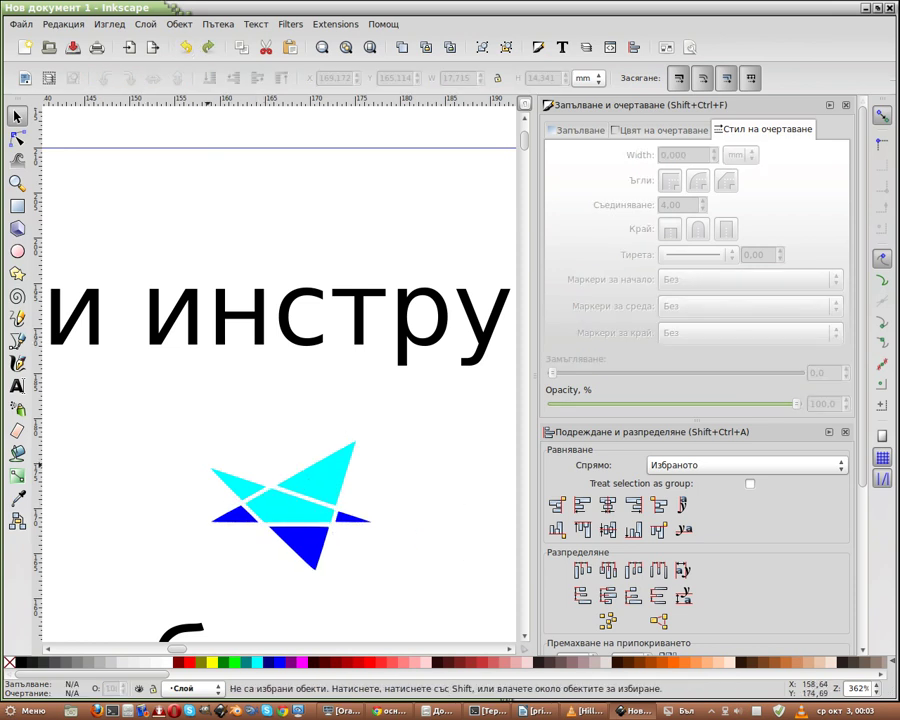
Step: Select all six star pieces and move the star up and left toward the heading
{"action": "left_click", "coordinate": [228, 478]}
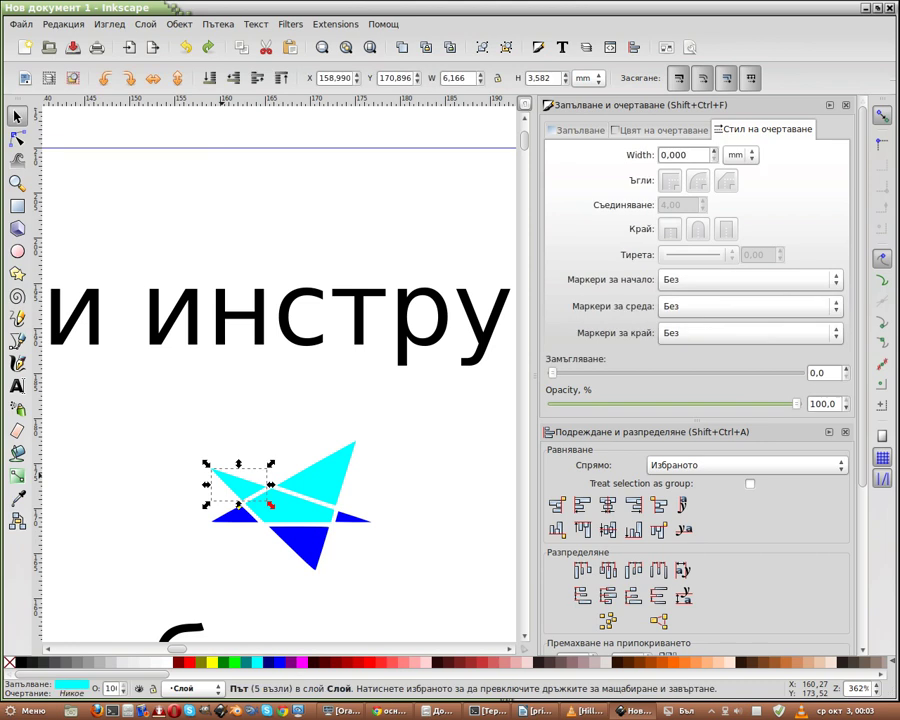
{"action": "left_click", "coordinate": [319, 480], "text": "shift"}
{"action": "left_click", "coordinate": [352, 516], "text": "shift"}
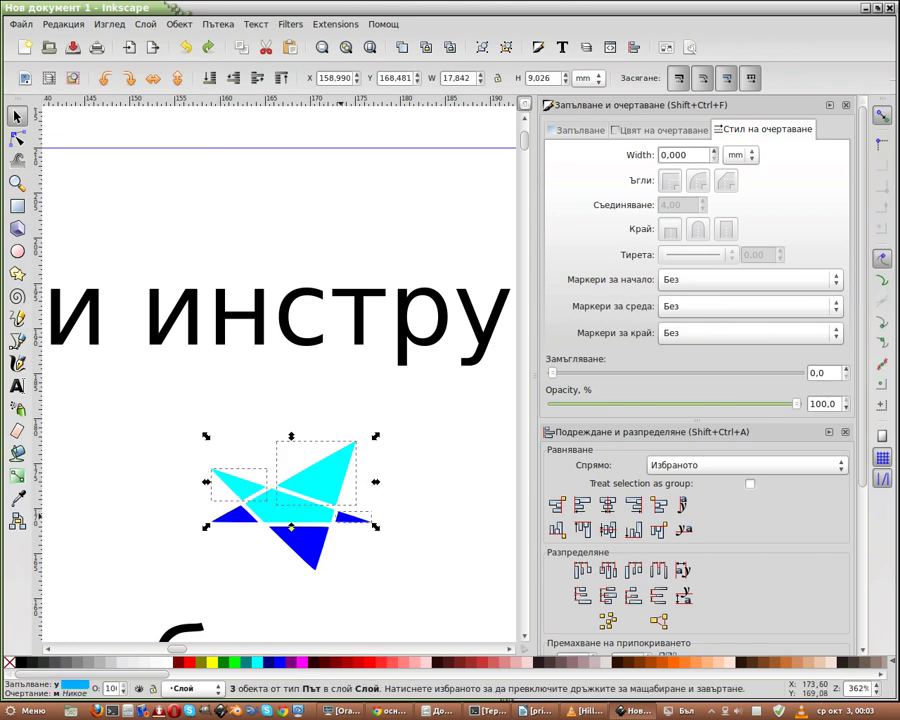
{"action": "left_click", "coordinate": [302, 545], "text": "shift"}
{"action": "left_click", "coordinate": [236, 518], "text": "shift"}
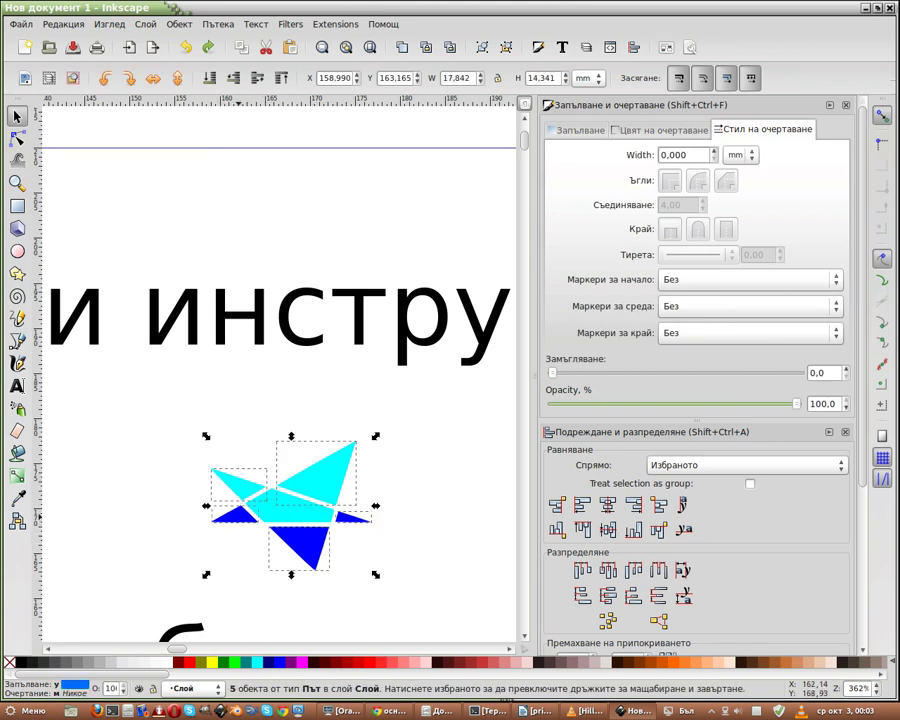
{"action": "left_click", "coordinate": [305, 512], "text": "shift"}
{"action": "mouse_move", "coordinate": [305, 512]}
{"action": "left_mouse_down"}
{"action": "mouse_move", "coordinate": [264, 486]}
{"action": "mouse_move", "coordinate": [239, 400]}
{"action": "mouse_move", "coordinate": [238, 433]}
{"action": "left_mouse_up"}
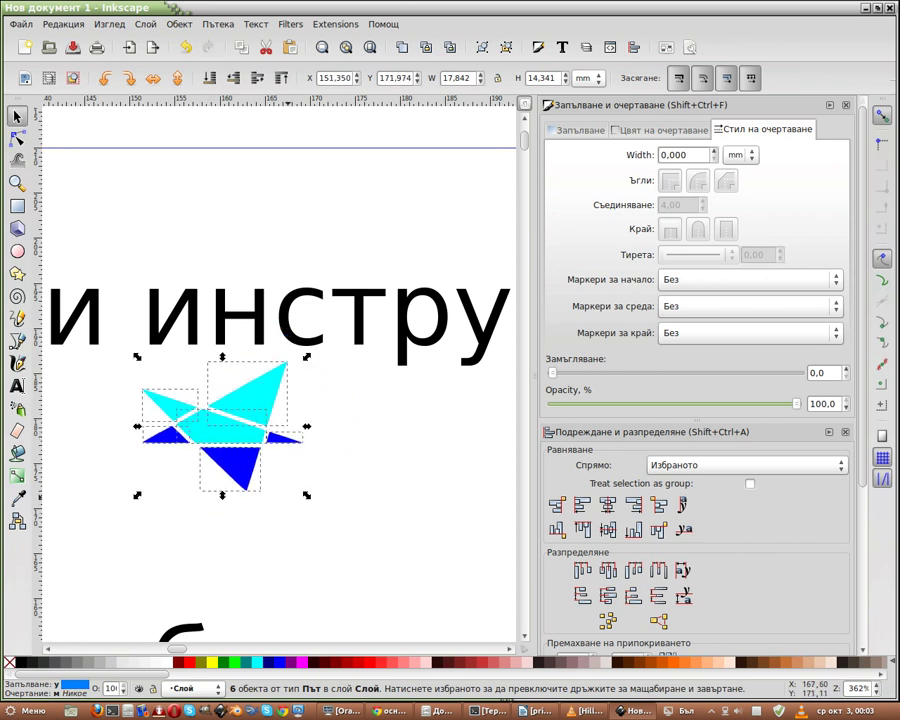
{"action": "left_click", "coordinate": [306, 494]}
Step: Colour the upper triangle Lime, the left triangle Fuchsia and the bottom triangle Red
{"action": "left_click", "coordinate": [250, 400]}
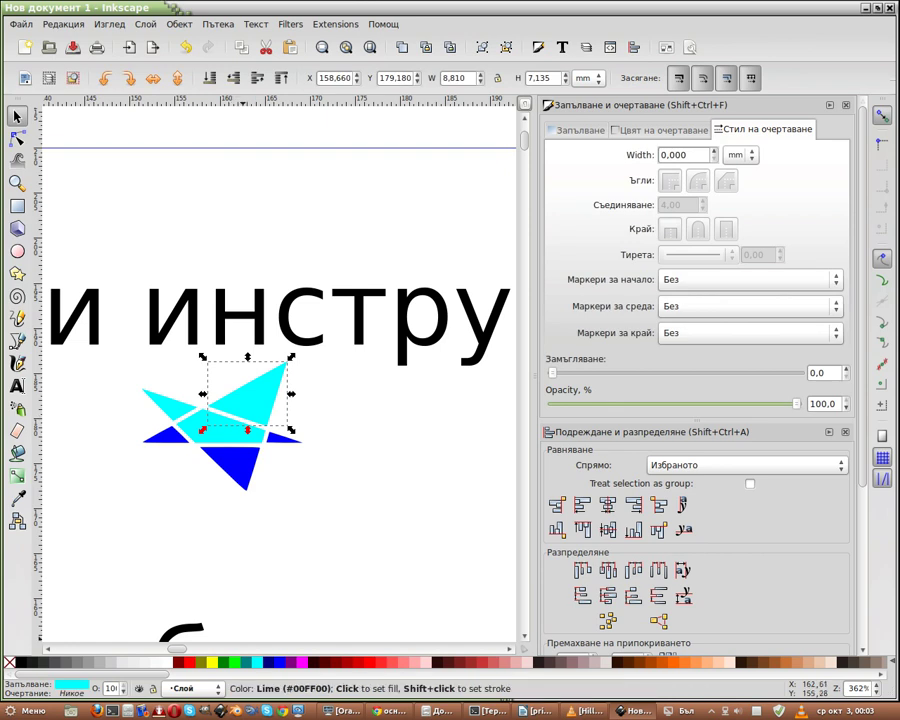
{"action": "left_click", "coordinate": [236, 661]}
{"action": "left_click", "coordinate": [165, 405]}
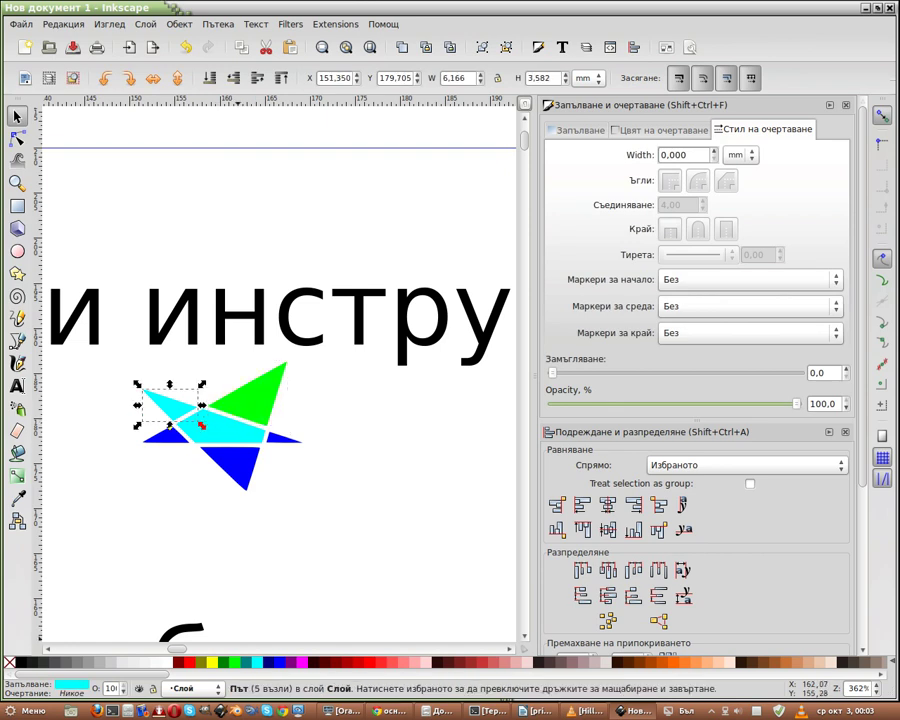
{"action": "left_click", "coordinate": [299, 661]}
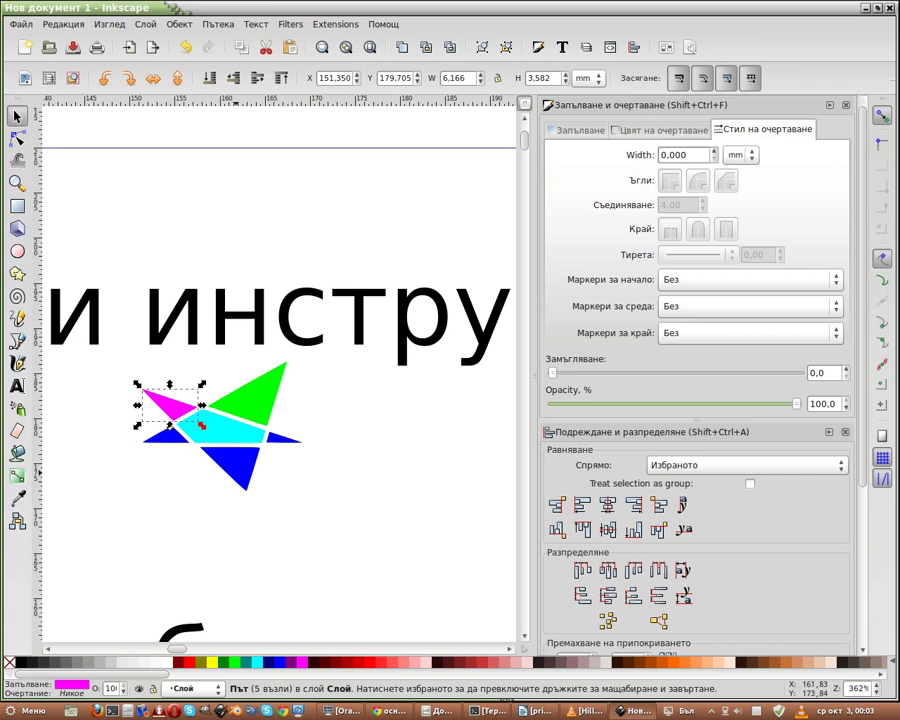
{"action": "key", "text": "Tab"}
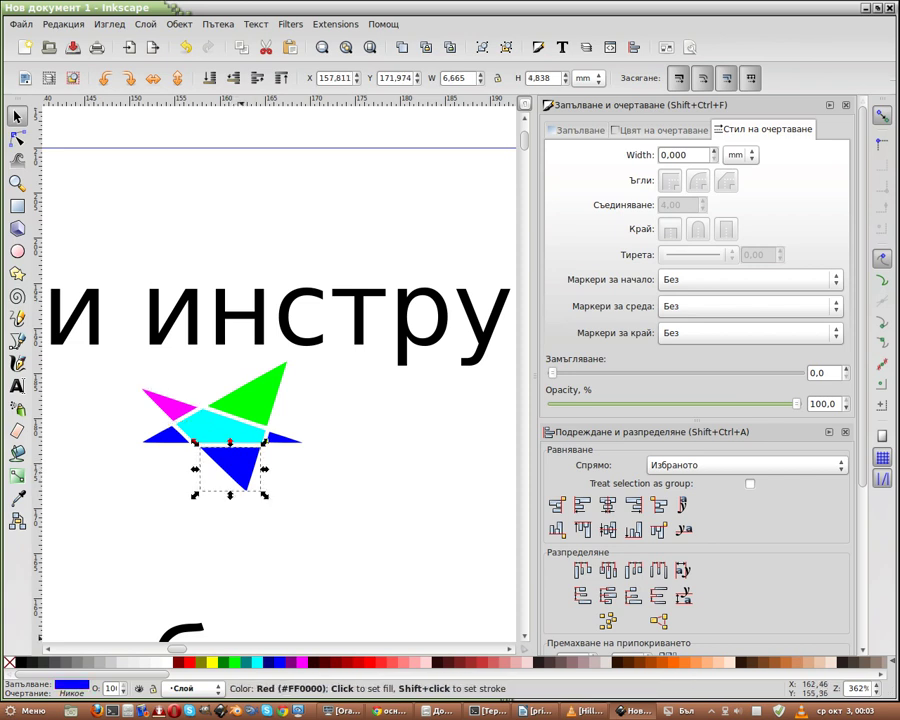
{"action": "left_click", "coordinate": [190, 661]}
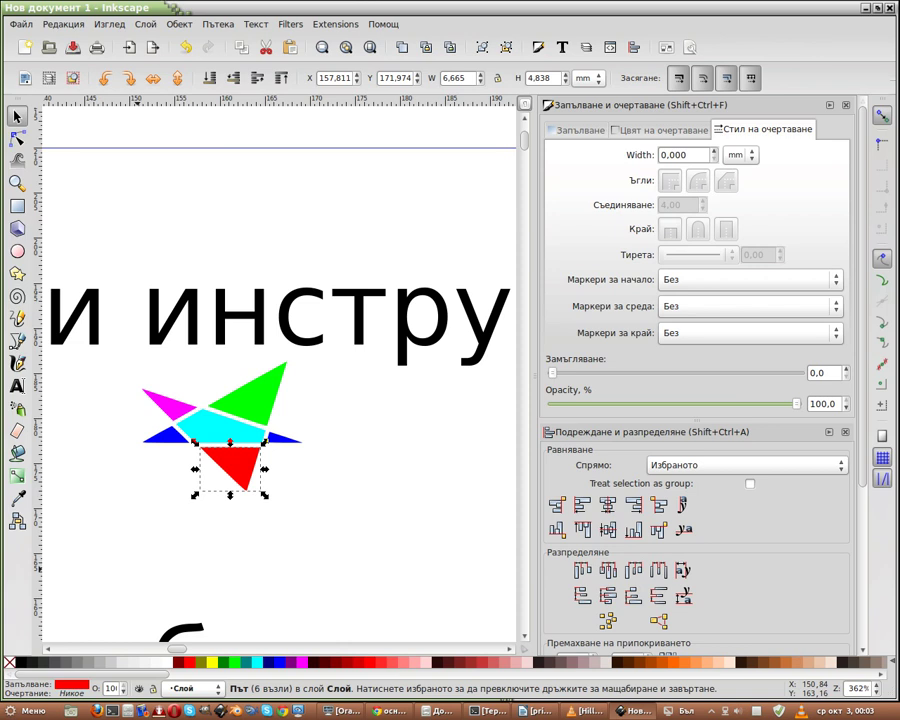
Step: Zoom out and scroll to show the heading notes alongside the coloured star
{"action": "scroll", "coordinate": [295, 558], "scroll_direction": "down", "scroll_amount": 3, "text": "ctrl"}
{"action": "scroll", "coordinate": [294, 560], "scroll_direction": "down", "scroll_amount": 2, "text": "ctrl"}
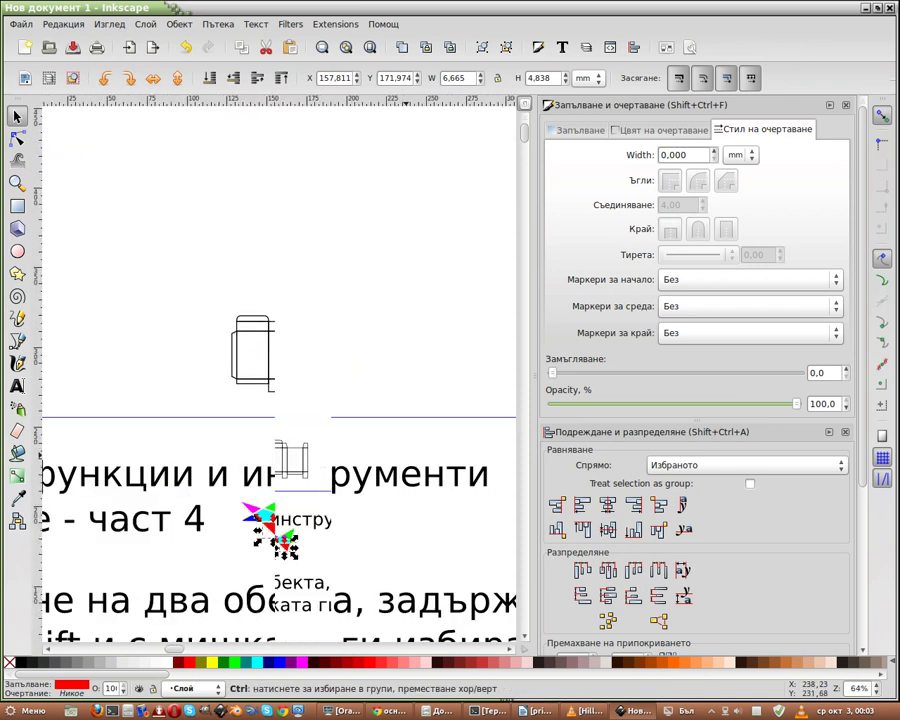
{"action": "scroll", "coordinate": [294, 560], "scroll_direction": "down", "scroll_amount": 2}
{"action": "scroll", "coordinate": [294, 560], "scroll_direction": "down", "scroll_amount": 1}
{"action": "scroll", "coordinate": [120, 580], "scroll_direction": "down", "scroll_amount": 2}
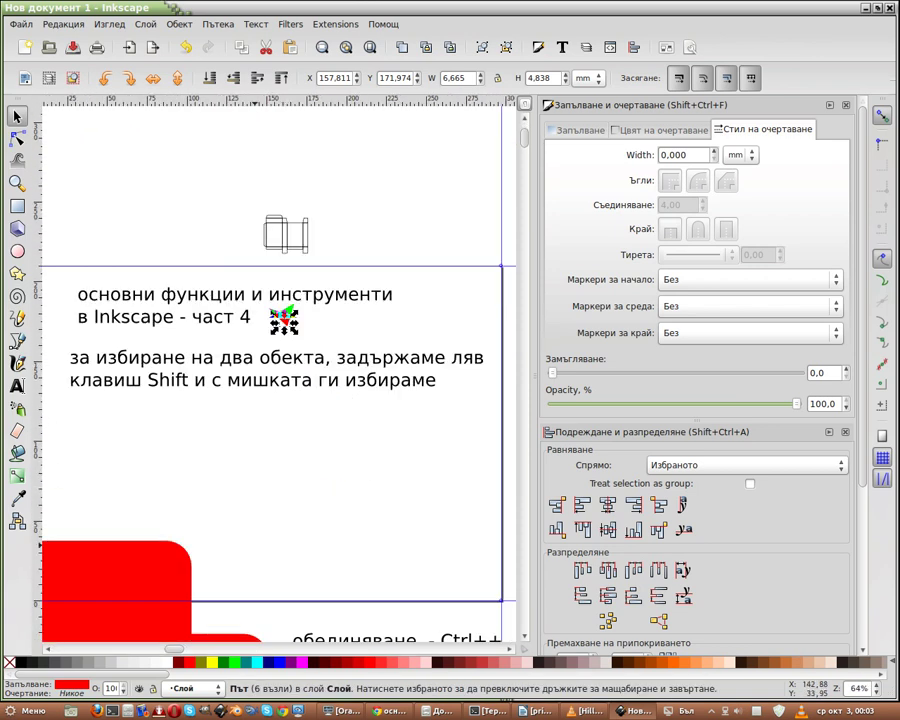
{"action": "scroll", "coordinate": [120, 580], "scroll_direction": "up", "scroll_amount": 2, "text": "ctrl"}
{"action": "scroll", "coordinate": [120, 580], "scroll_direction": "down", "scroll_amount": 1, "text": "ctrl"}
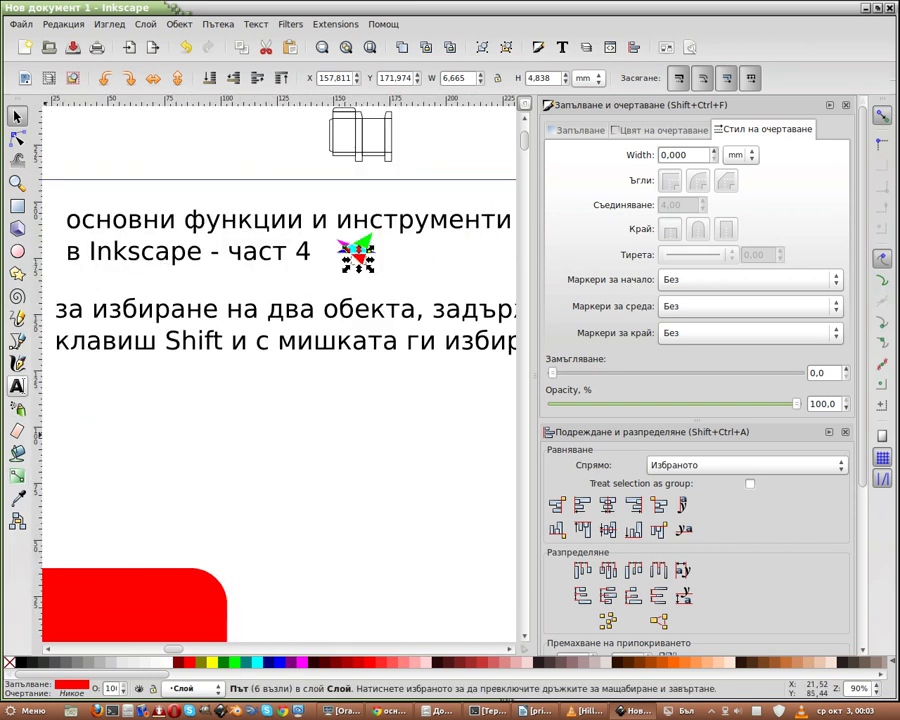
Step: Start a text block typing 'ЗА ДА ИЗБЕРЕТЕ ЕДИН ИЛИ' and 'ПОВЕЧЕ ОБЕКТИ С МИШКАТА' on two lines
{"action": "left_click", "coordinate": [17, 386]}
{"action": "left_click", "coordinate": [124, 399]}
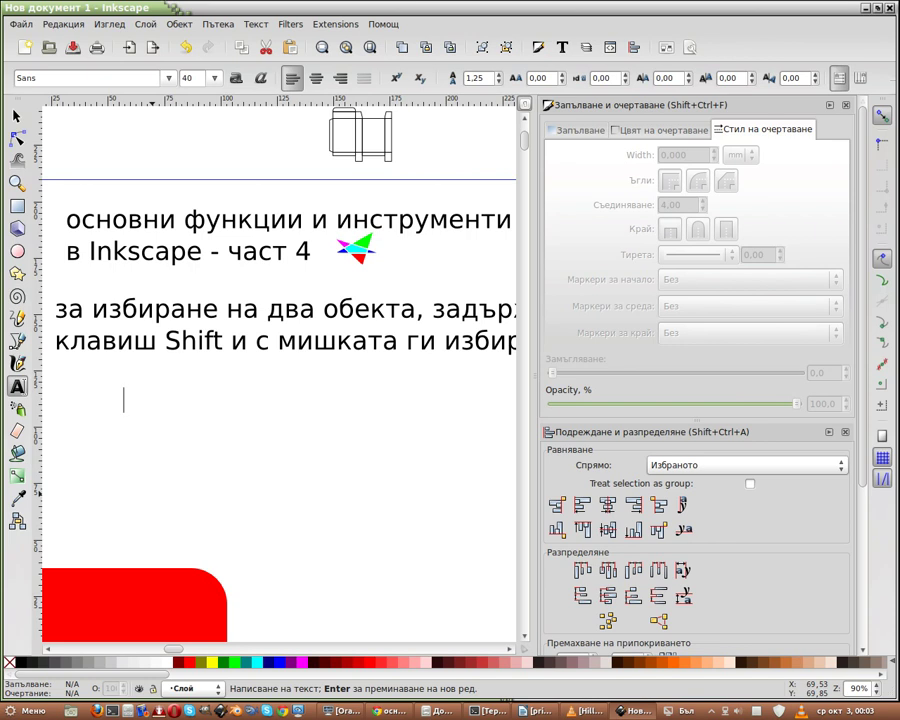
{"action": "type", "text": "ЗА"}
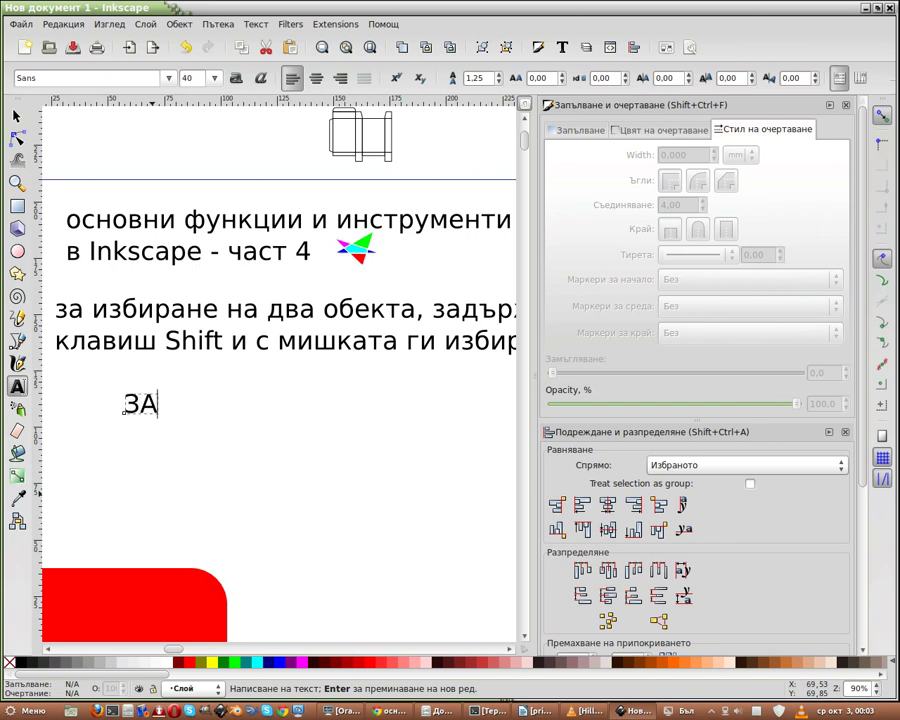
{"action": "type", "text": " ДА И"}
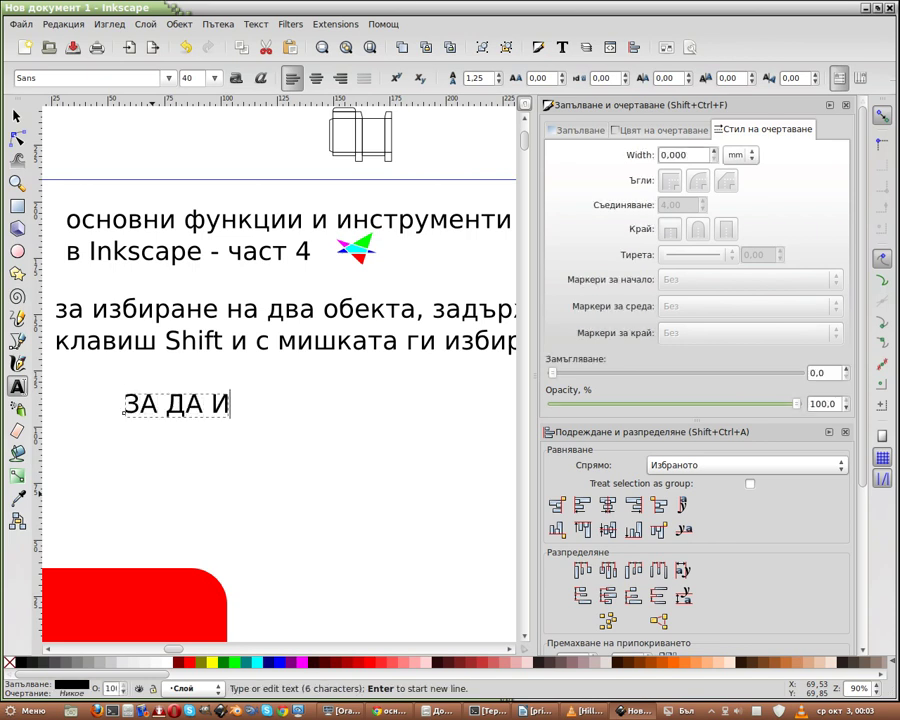
{"action": "type", "text": "ЗБЕРЕТЕ "}
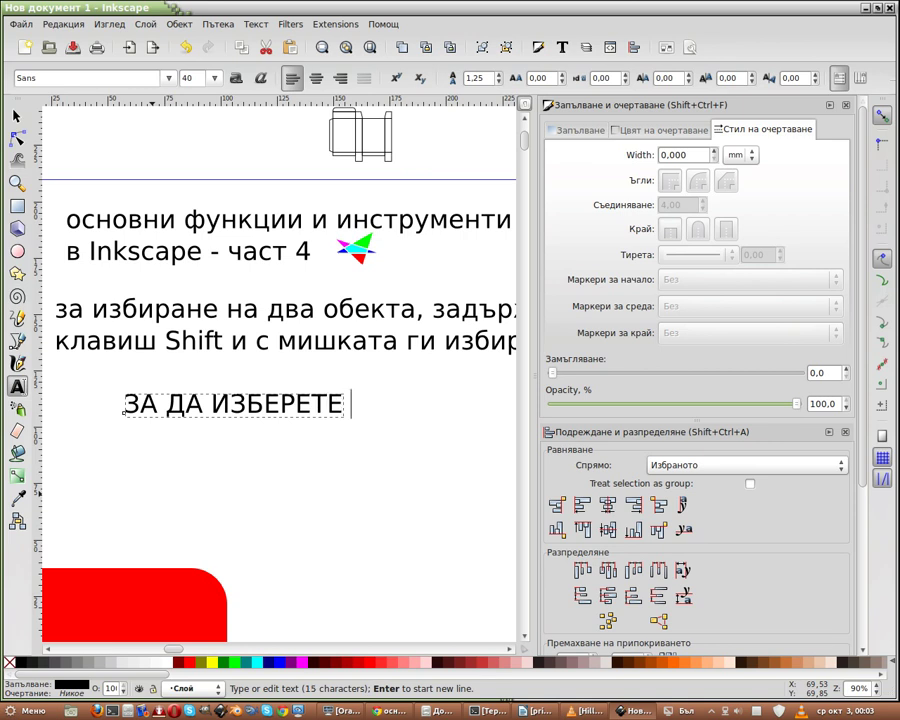
{"action": "type", "text": "ЕДИН ИЛИ"}
{"action": "key", "text": "Return"}
{"action": "type", "text": "ПОВЕЧЕ ОБЕКТИ С МИШКАТА"}
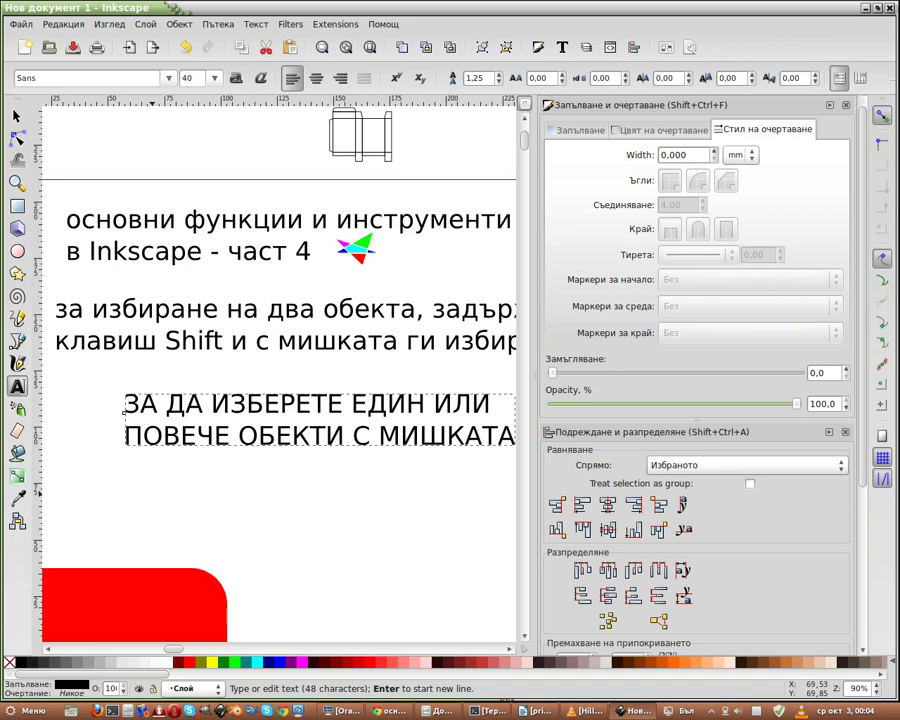
{"action": "key", "text": "Return"}
Step: Add lines 'ЗАДРЪЖТЕ ЛЕВИЯ КЛАВИШ' and 'SHIFT. ВИЖТЕ КАК СТАВА!!!', fixing typos
{"action": "type", "text": "ЗАДР"}
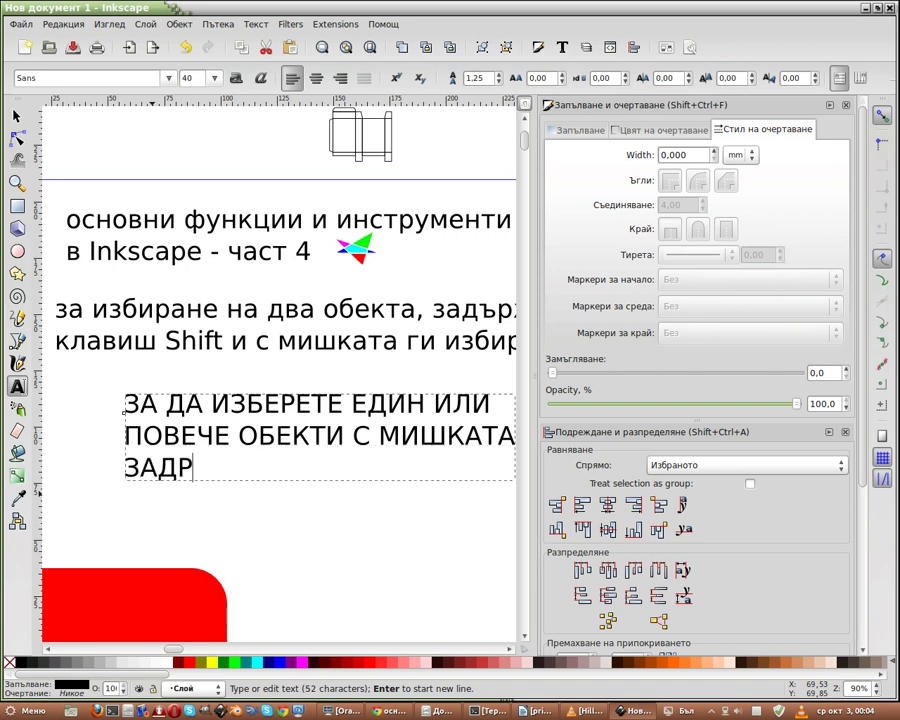
{"action": "type", "text": "ЪЖТЕ "}
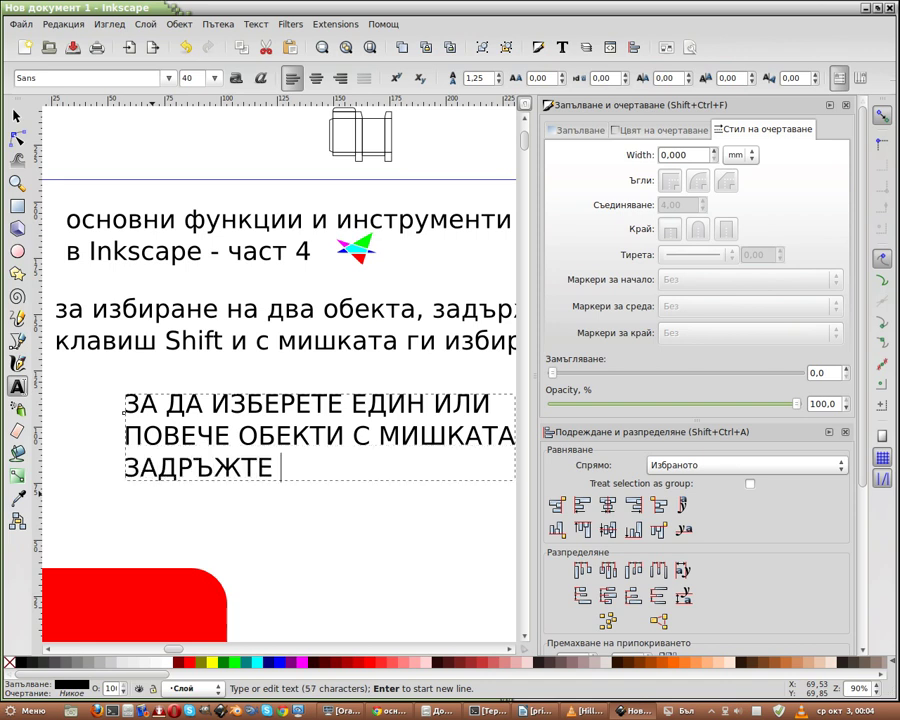
{"action": "type", "text": "ЛЕВИЯ "}
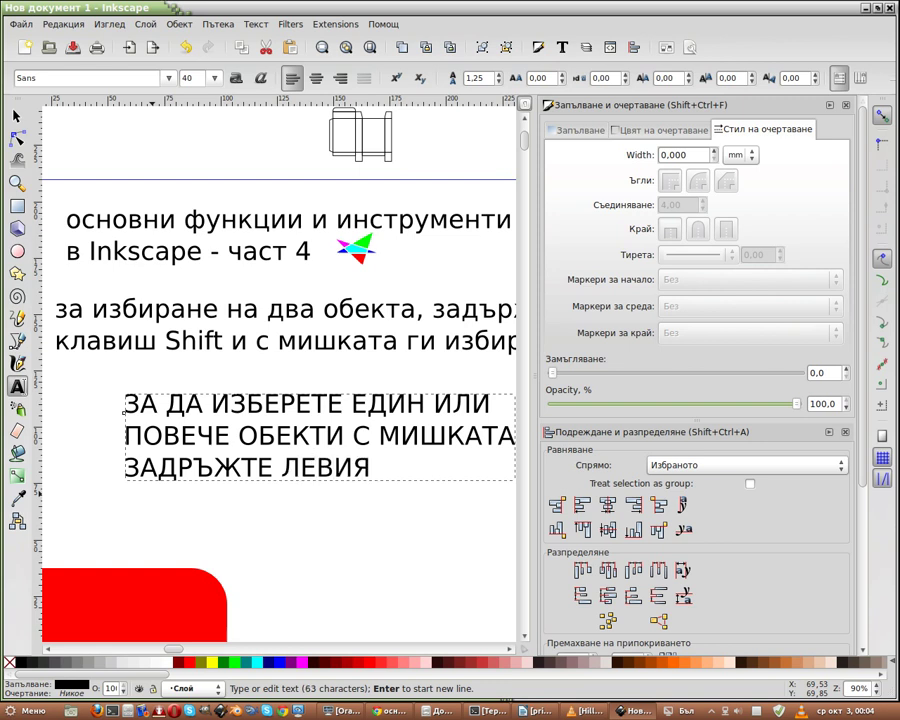
{"action": "type", "text": "Л"}
{"action": "key", "text": "BackSpace"}
{"action": "type", "text": "КЛАВИШ"}
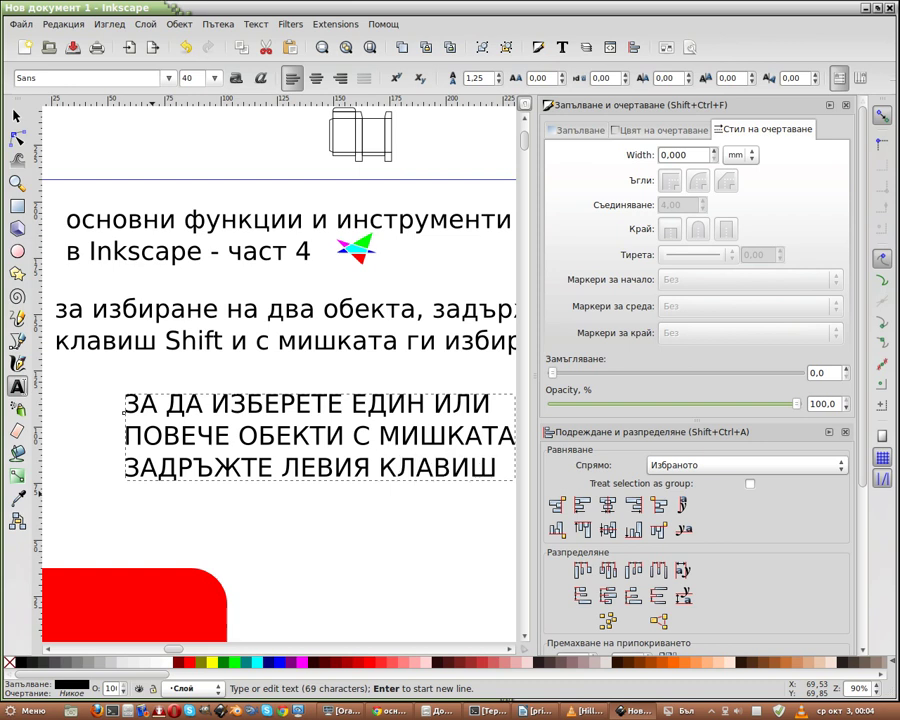
{"action": "key", "text": "Return"}
{"action": "key", "text": "alt+shift"}
{"action": "key", "text": "alt+shift"}
{"action": "type", "text": "SHIFT"}
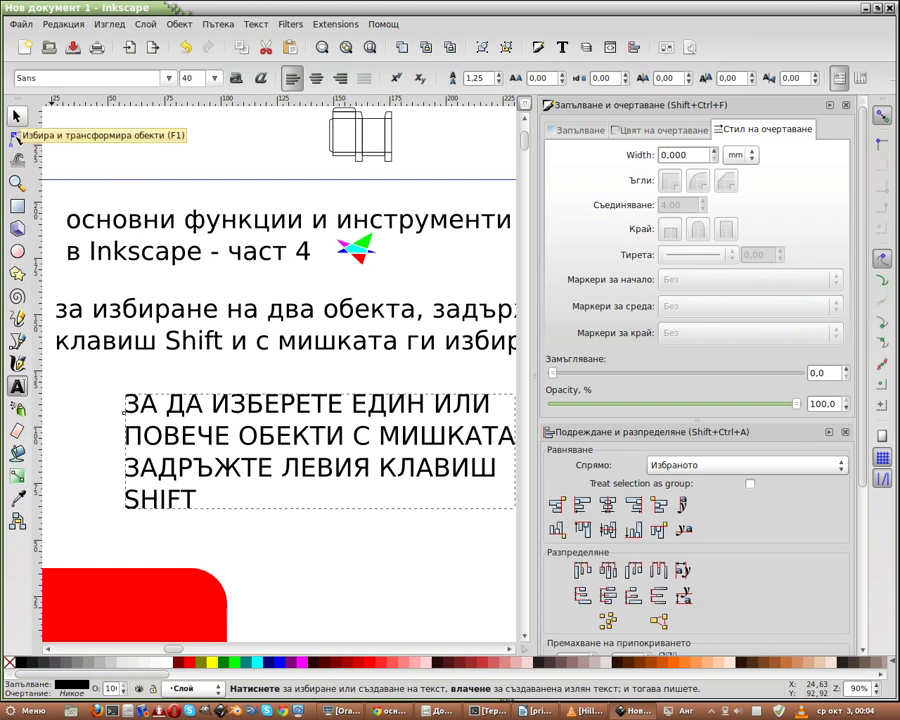
{"action": "type", "text": ". WIVTE"}
{"action": "key", "text": "BackSpace"}
{"action": "key", "text": "BackSpace"}
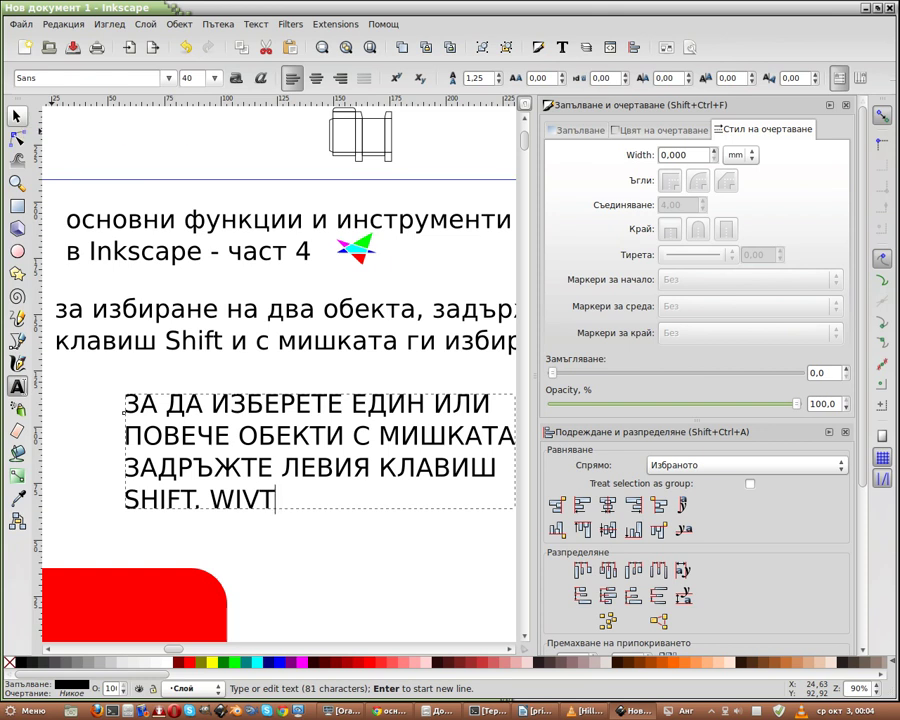
{"action": "key", "text": "BackSpace"}
{"action": "key", "text": "BackSpace"}
{"action": "key", "text": "BackSpace"}
{"action": "key", "text": "BackSpace"}
{"action": "key", "text": "alt+shift"}
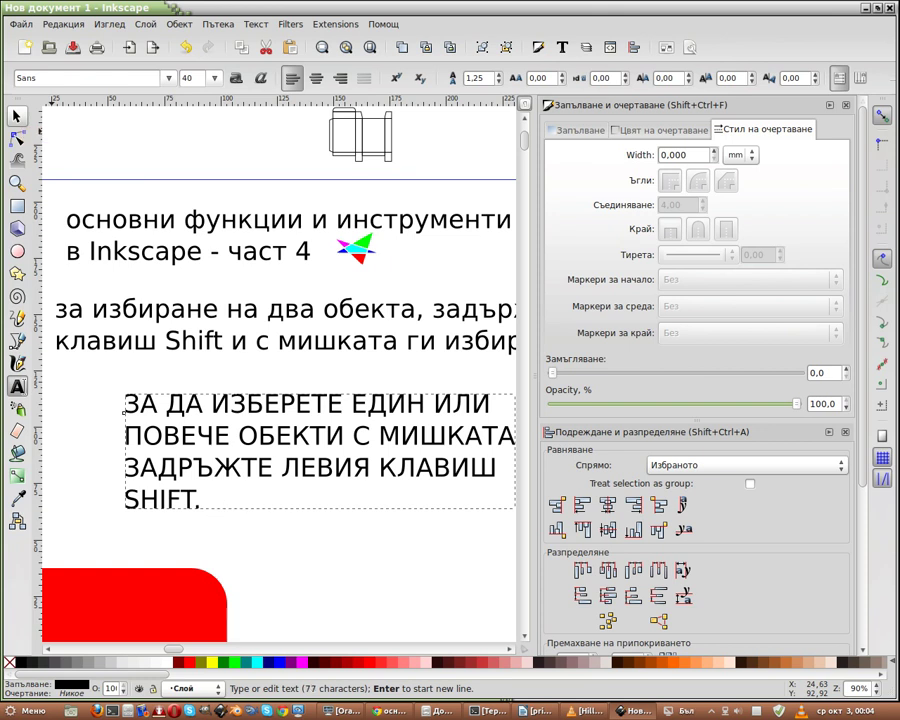
{"action": "type", "text": "ВИЖТЕ КАК СТ"}
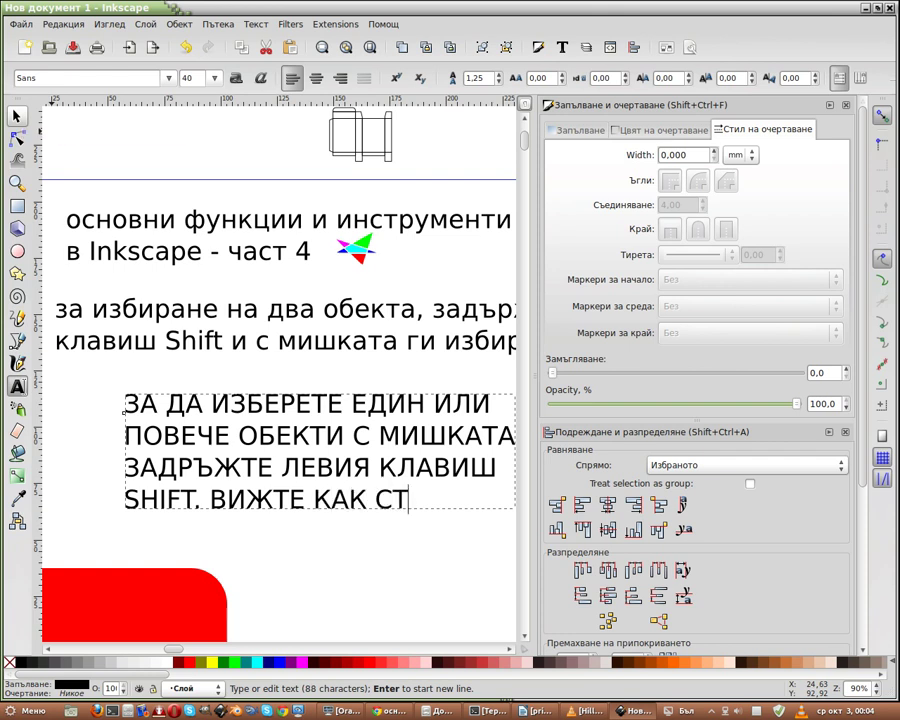
{"action": "type", "text": "АВА"}
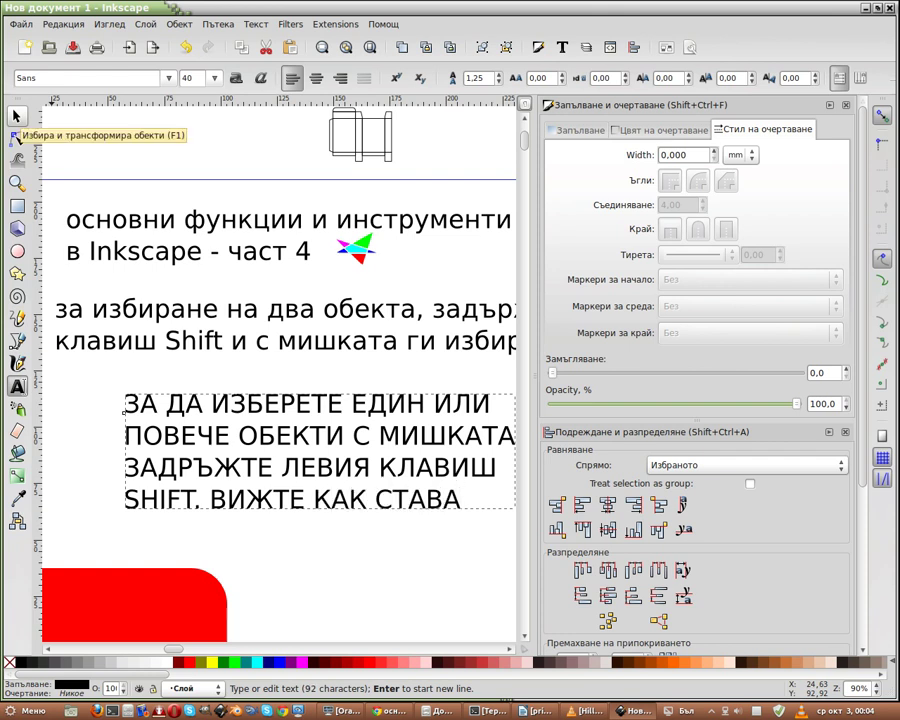
{"action": "type", "text": "!!!"}
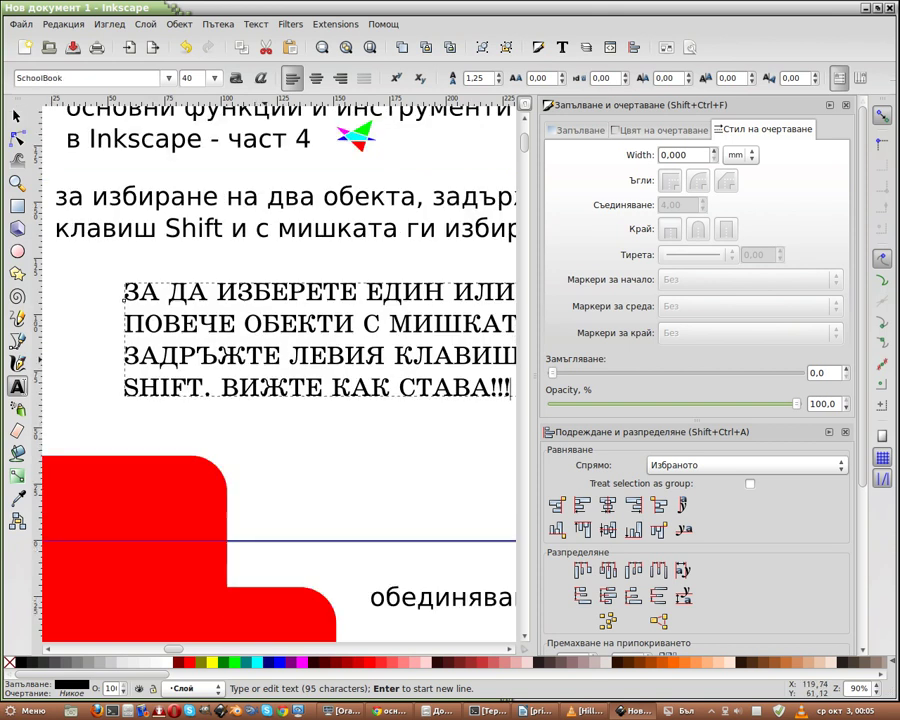
Step: Select the 'ПОВЕЧЕ ОБЕКТИ С МИШКАТА' line, then exit text editing with the Selector tool
{"action": "scroll", "coordinate": [300, 380], "scroll_direction": "up", "scroll_amount": 2}
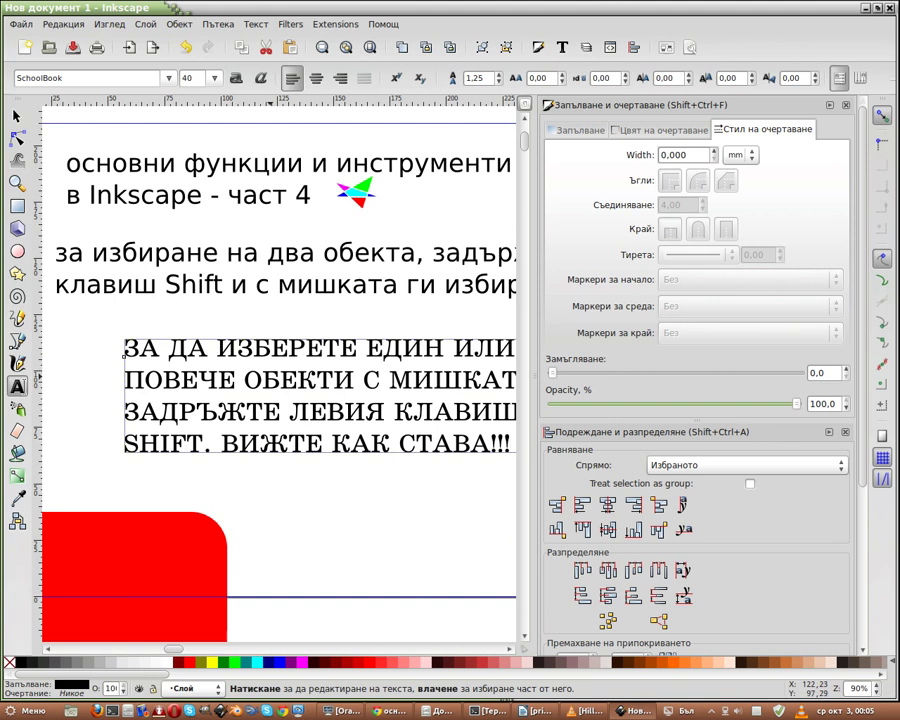
{"action": "left_click_drag", "start_coordinate": [124, 380], "coordinate": [515, 382]}
{"action": "scroll", "coordinate": [280, 380], "scroll_direction": "down", "scroll_amount": 2}
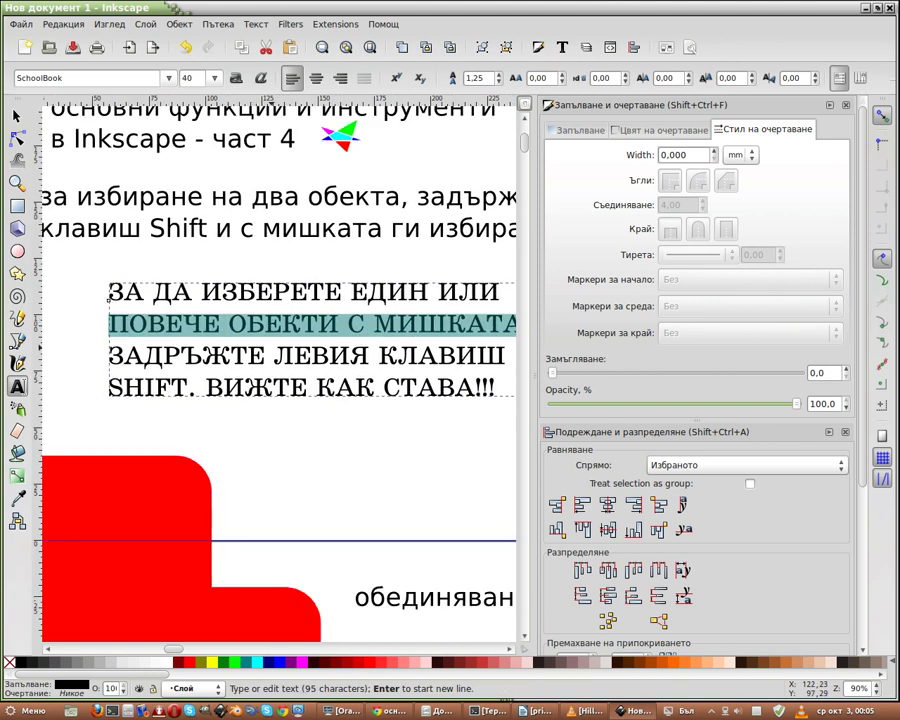
{"action": "scroll", "coordinate": [280, 370], "scroll_direction": "down", "scroll_amount": 2}
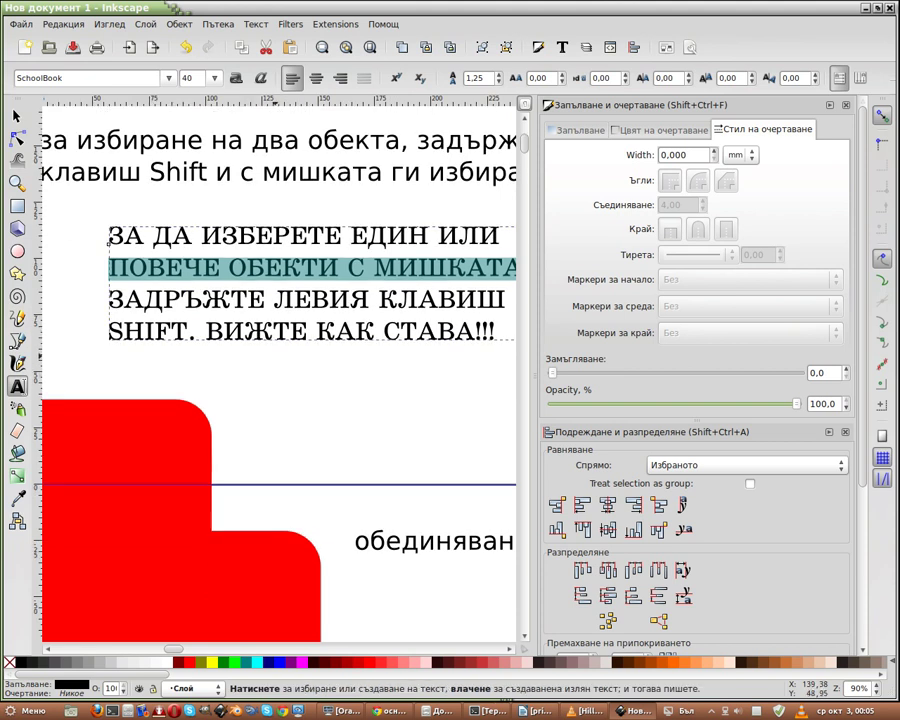
{"action": "left_click", "coordinate": [16, 116]}
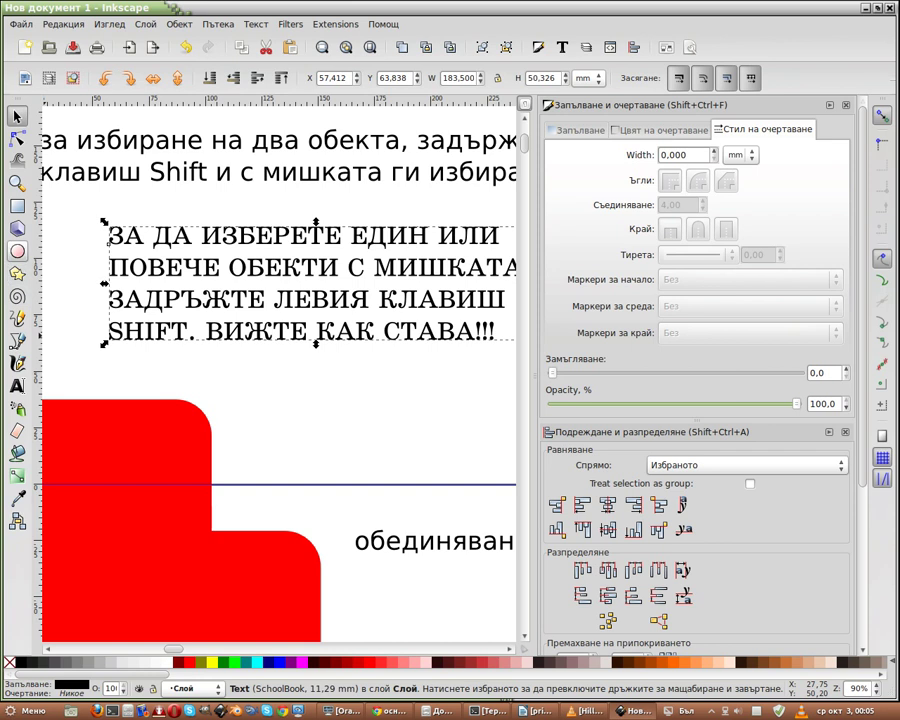
Step: Draw a small circle below the note, place a second beside it, and add a flatter ellipse
{"action": "left_click", "coordinate": [17, 251]}
{"action": "key", "text": "shift"}
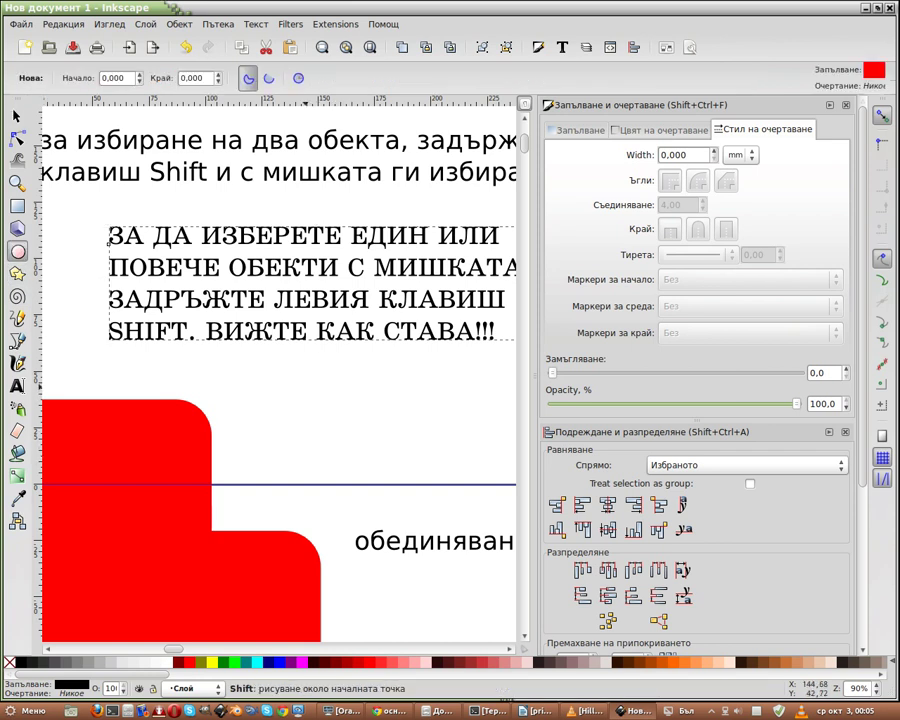
{"action": "mouse_move", "coordinate": [302, 375]}
{"action": "left_mouse_down"}
{"action": "mouse_move", "coordinate": [328, 404]}
{"action": "mouse_move", "coordinate": [319, 397]}
{"action": "left_mouse_up"}
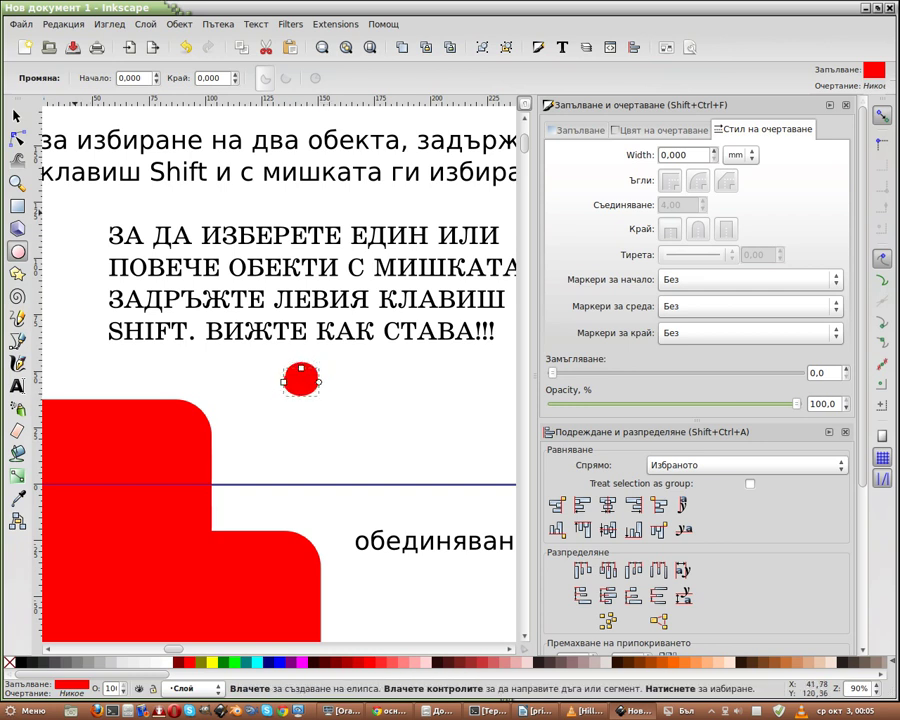
{"action": "left_click", "coordinate": [16, 116]}
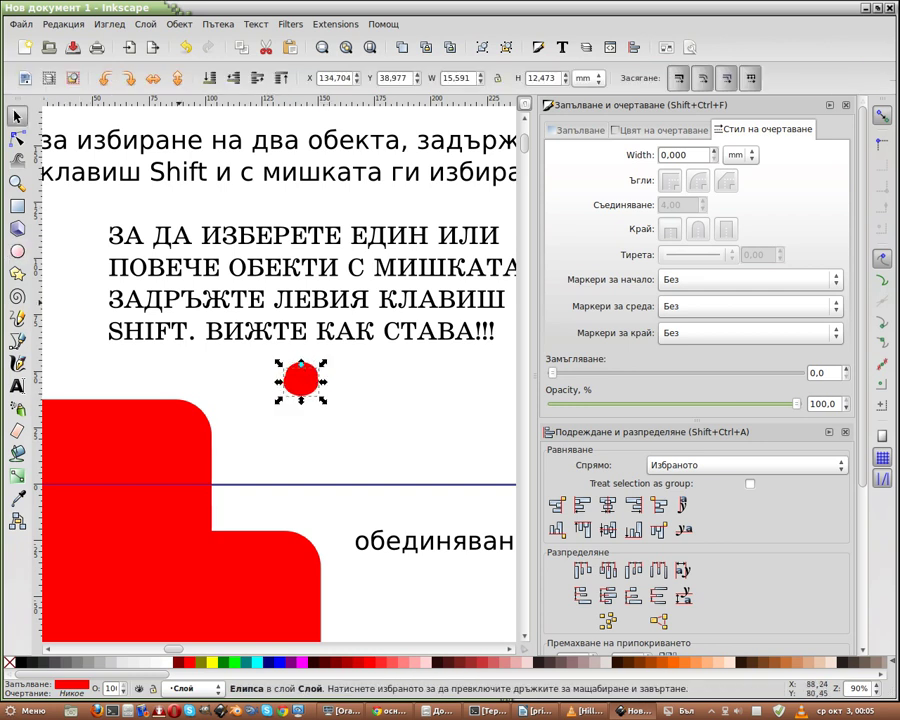
{"action": "mouse_move", "coordinate": [301, 382]}
{"action": "left_mouse_down"}
{"action": "mouse_move", "coordinate": [311, 401]}
{"action": "mouse_move", "coordinate": [340, 385]}
{"action": "left_mouse_up"}
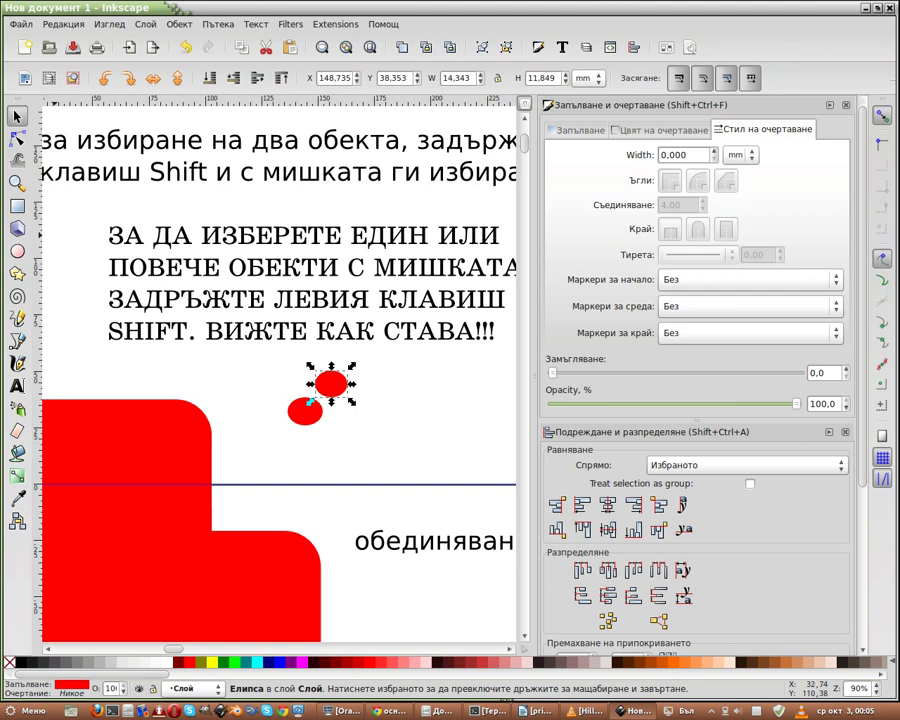
{"action": "left_click", "coordinate": [17, 251]}
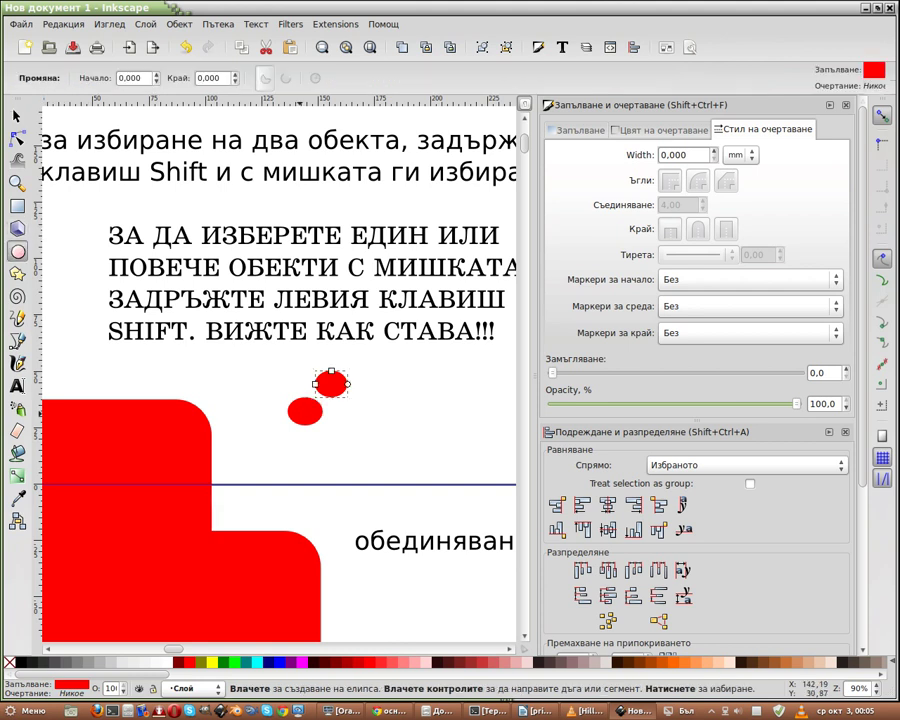
{"action": "left_click_drag", "start_coordinate": [338, 396], "coordinate": [375, 413]}
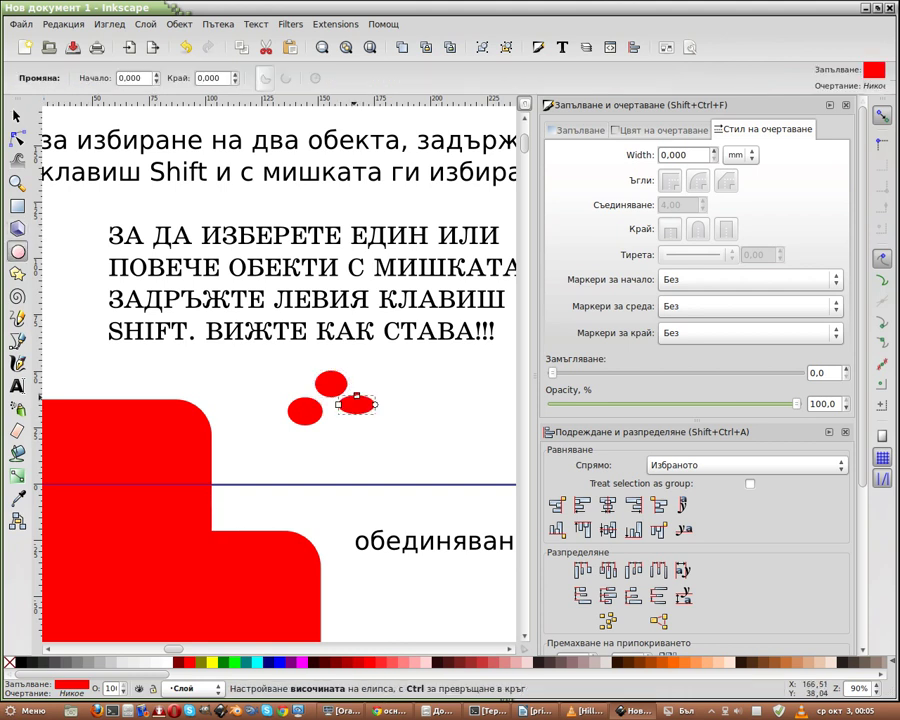
Step: Select all three ellipses and fill them lime, then dark red, finally magenta
{"action": "key", "text": "s"}
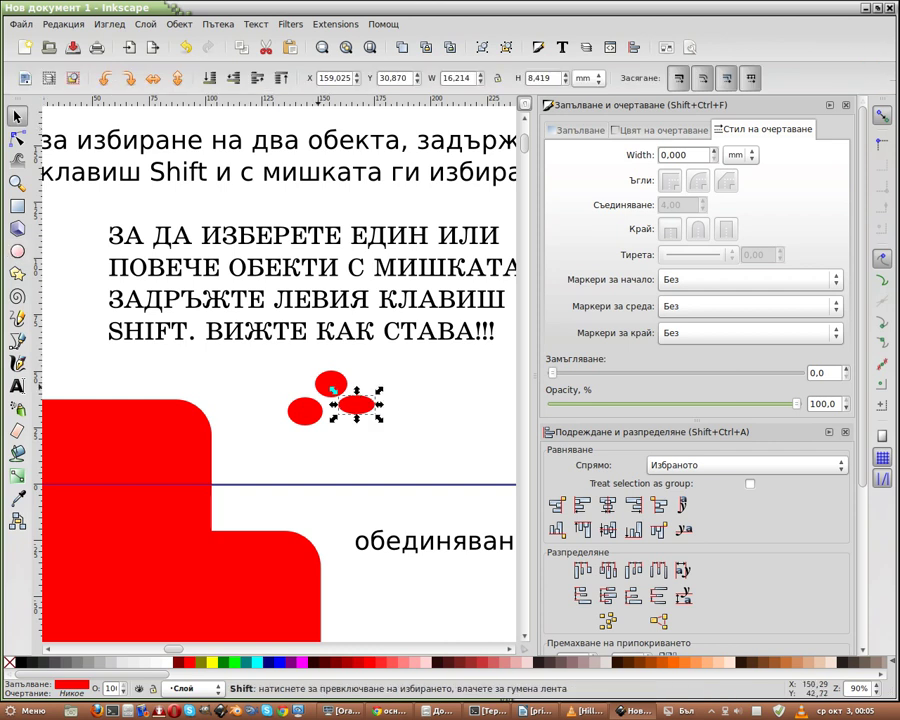
{"action": "left_click", "coordinate": [332, 384], "text": "shift"}
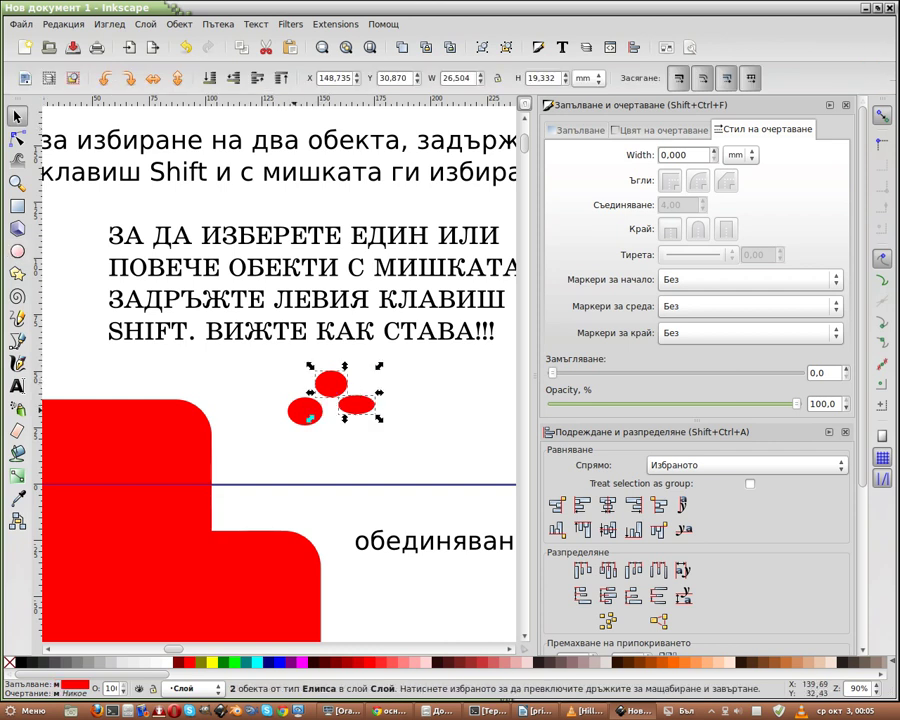
{"action": "left_click", "coordinate": [308, 414], "text": "shift"}
{"action": "scroll", "coordinate": [286, 440], "scroll_direction": "down", "scroll_amount": 1}
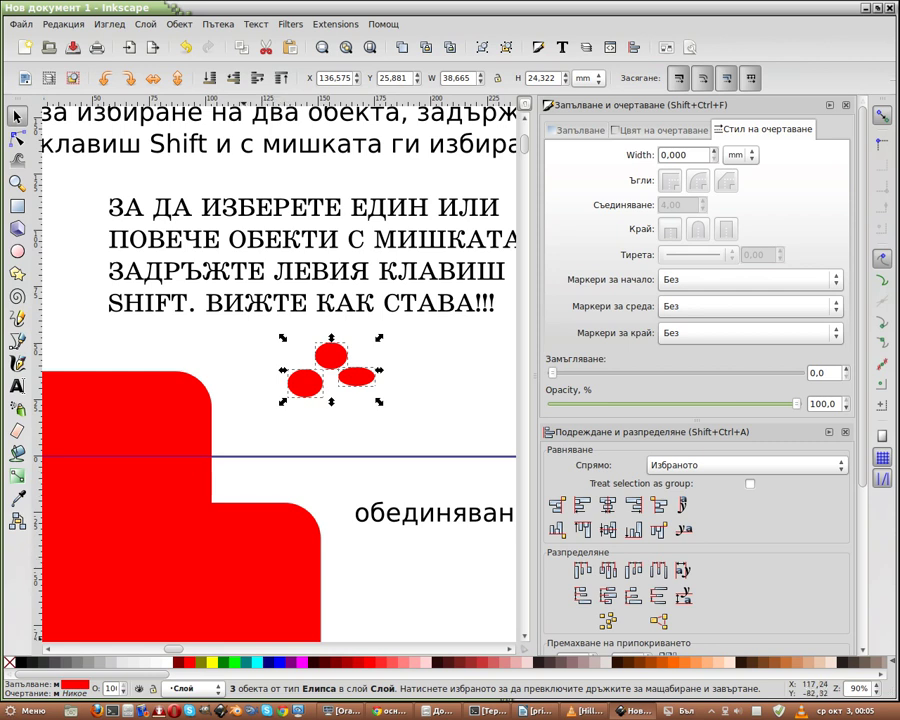
{"action": "left_click", "coordinate": [232, 661]}
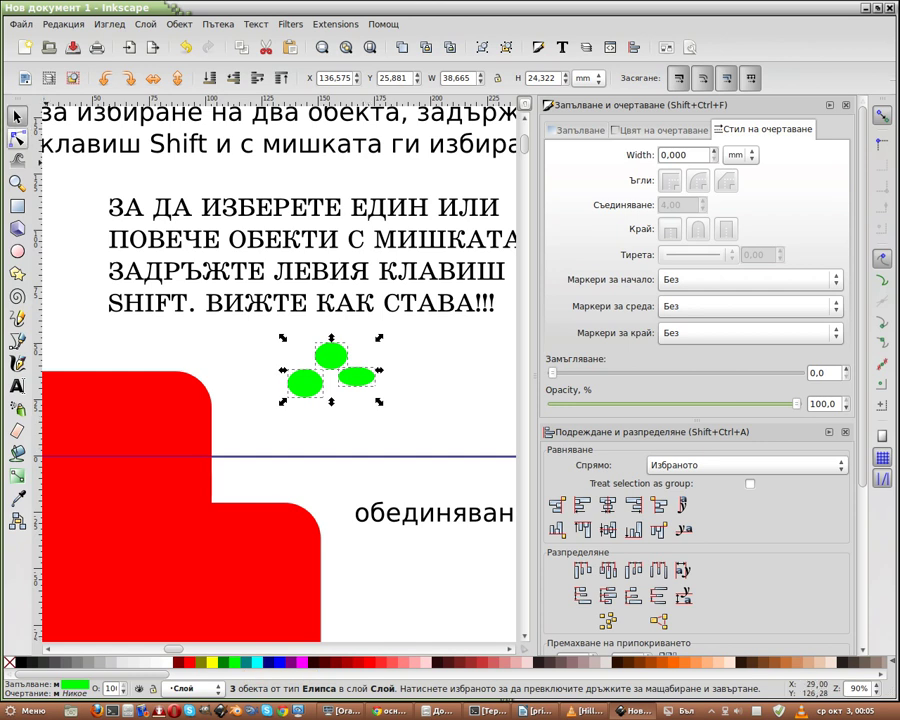
{"action": "key", "text": "Escape"}
{"action": "left_click_drag", "start_coordinate": [268, 423], "coordinate": [390, 352]}
{"action": "left_click", "coordinate": [323, 662]}
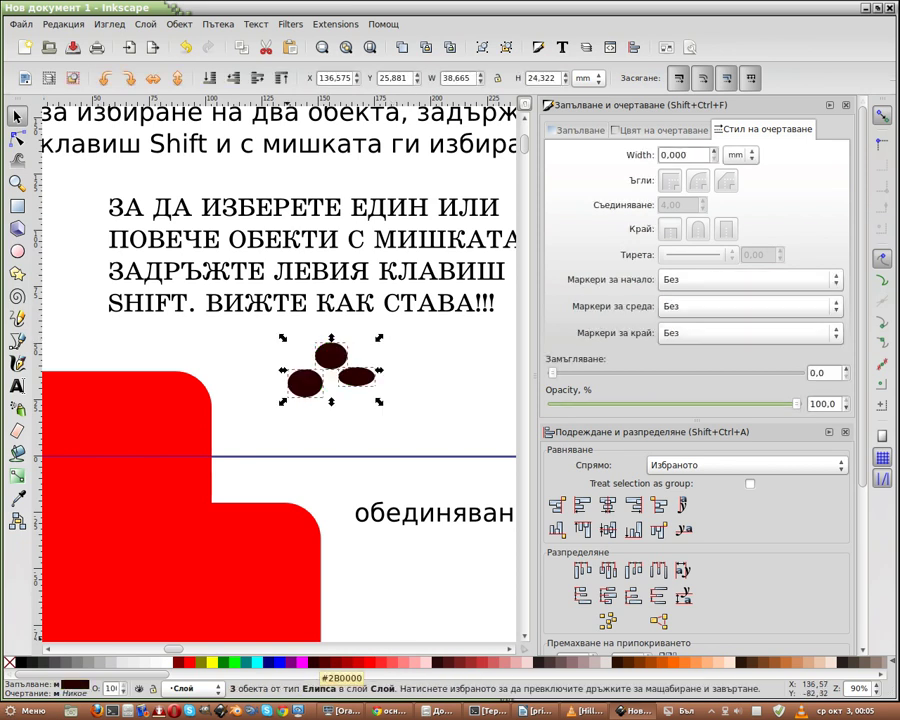
{"action": "left_click", "coordinate": [300, 662]}
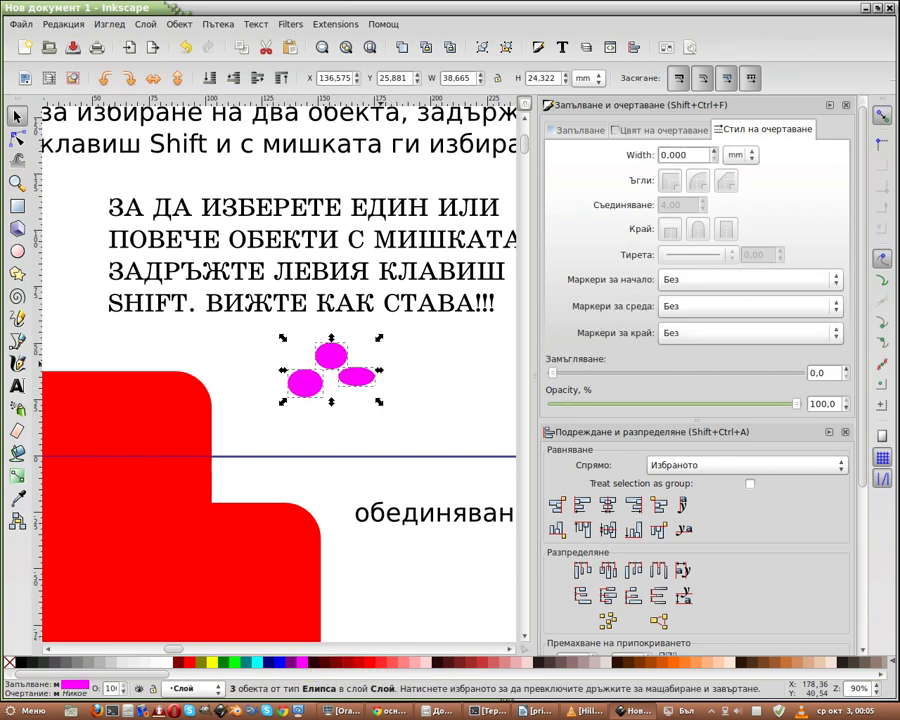
{"action": "key", "text": "Escape"}
{"action": "scroll", "coordinate": [280, 370], "scroll_direction": "down", "scroll_amount": 2}
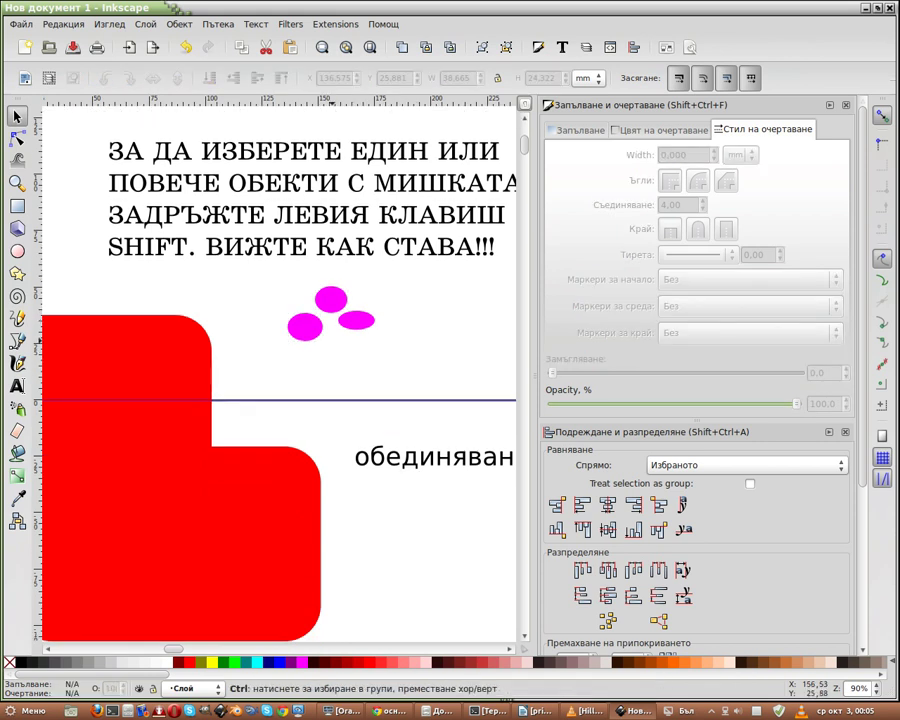
Step: Nudge the right magenta ellipse so the three form a small triangle
{"action": "left_click", "coordinate": [305, 326]}
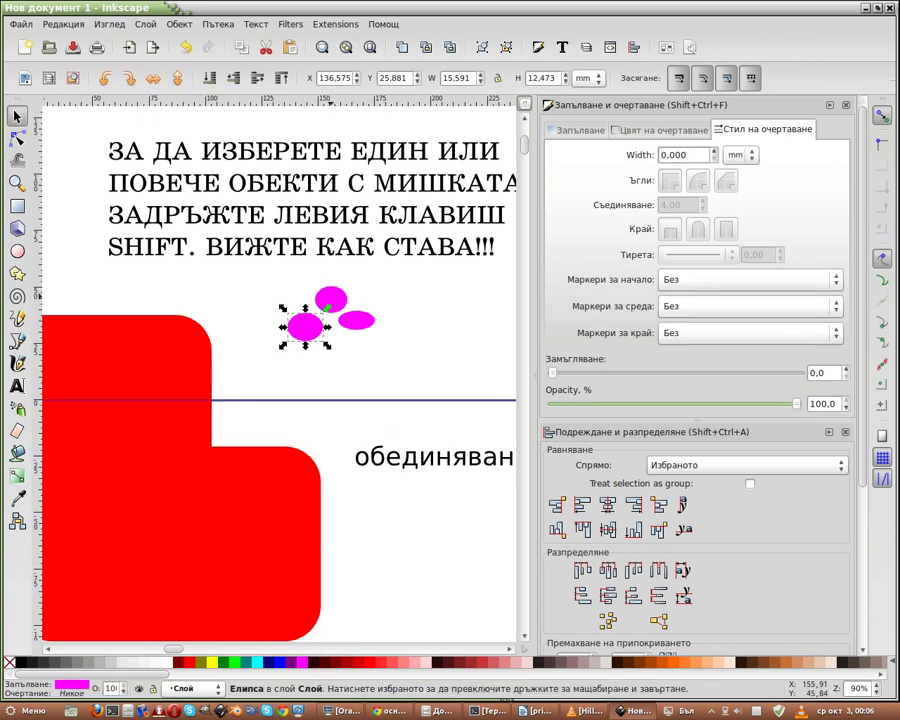
{"action": "left_click", "coordinate": [331, 299]}
{"action": "left_click", "coordinate": [356, 320]}
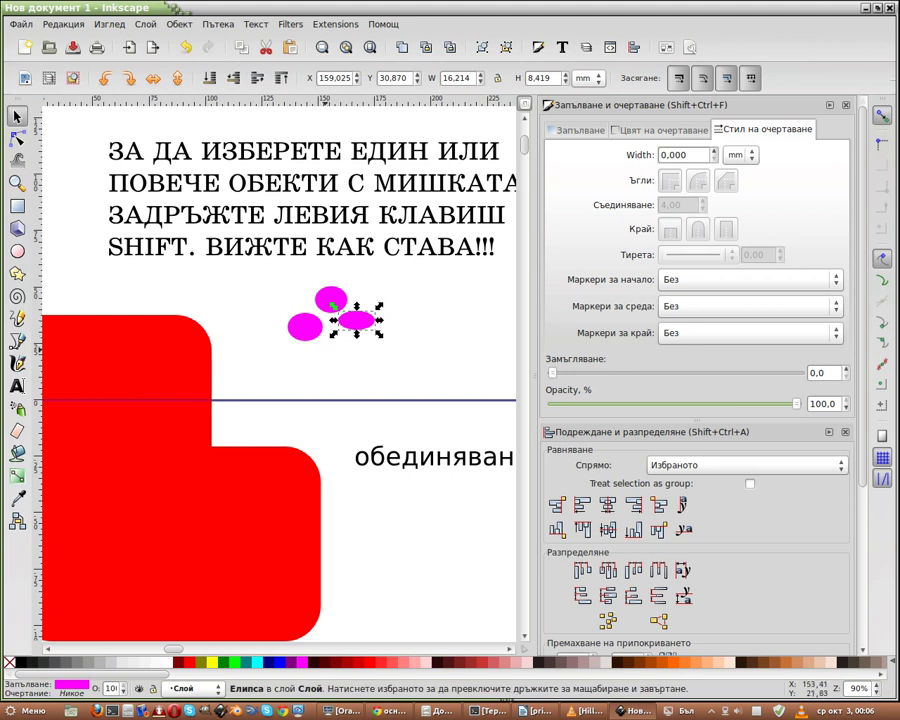
{"action": "mouse_move", "coordinate": [356, 320]}
{"action": "left_mouse_down"}
{"action": "mouse_move", "coordinate": [356, 333]}
{"action": "mouse_move", "coordinate": [289, 326]}
{"action": "mouse_move", "coordinate": [419, 299]}
{"action": "mouse_move", "coordinate": [351, 299]}
{"action": "left_mouse_up"}
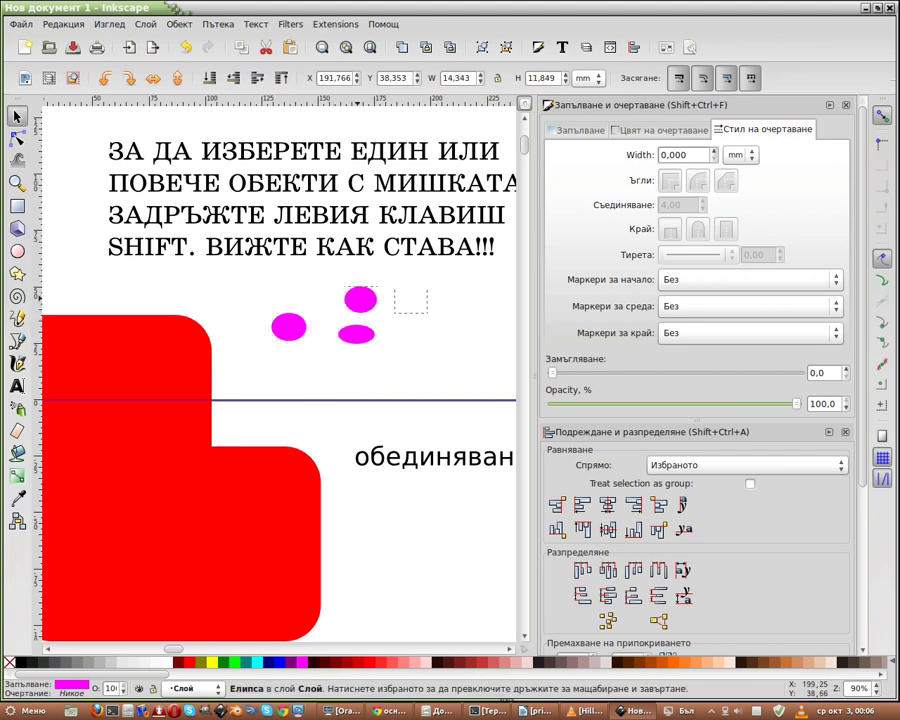
Step: Zoom in and scroll to show the page's upper tutorial text
{"action": "scroll", "coordinate": [351, 299], "scroll_direction": "down", "scroll_amount": 1}
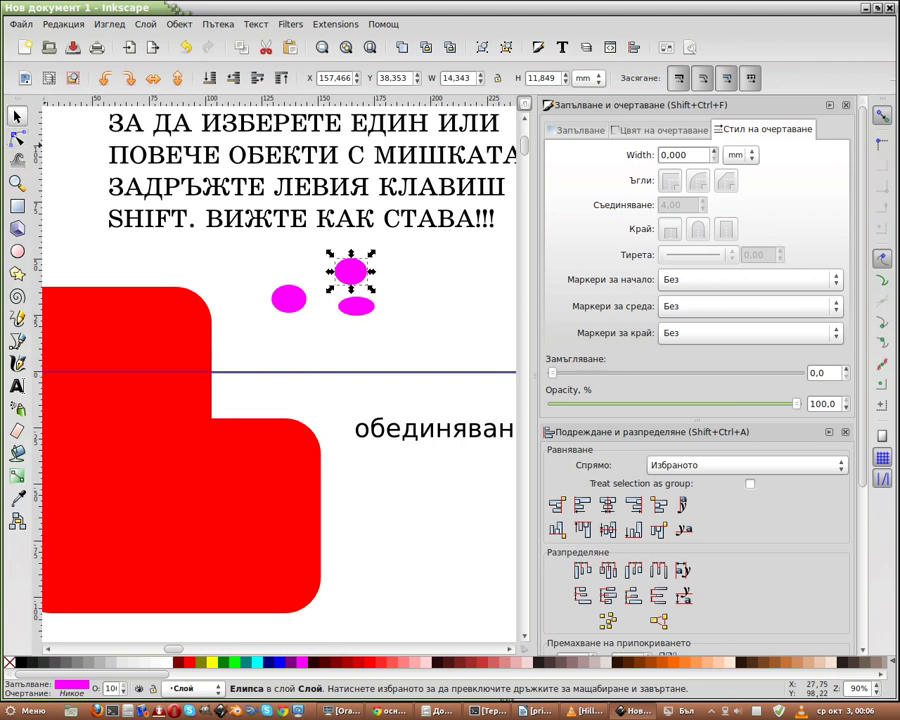
{"action": "scroll", "coordinate": [302, 315], "scroll_direction": "down", "scroll_amount": 1}
{"action": "scroll", "coordinate": [302, 315], "scroll_direction": "down", "scroll_amount": 2, "text": "ctrl"}
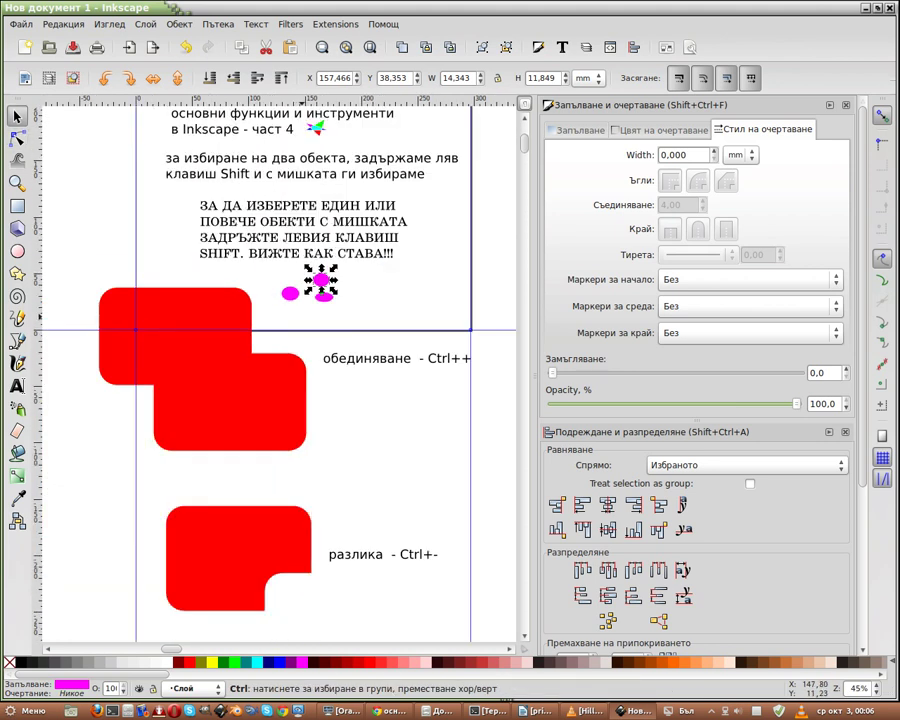
{"action": "scroll", "coordinate": [370, 265], "scroll_direction": "up", "scroll_amount": 1, "text": "ctrl"}
{"action": "scroll", "coordinate": [300, 250], "scroll_direction": "up", "scroll_amount": 1}
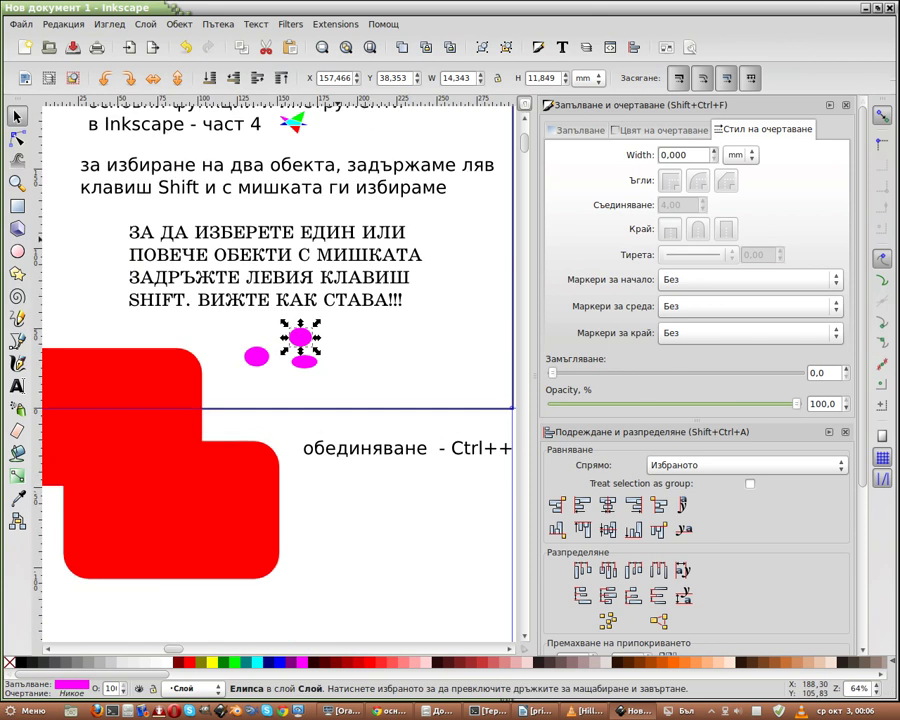
Step: Replace the note's first lines with 'ПРИ МЕСТЕНЕ НА ОБЕКТИ В СТРАНИ НАЛЯВО И НА ДЯСНО, НАГОРЕ И'
{"action": "left_click", "coordinate": [130, 234]}
{"action": "triple_click", "coordinate": [130, 234]}
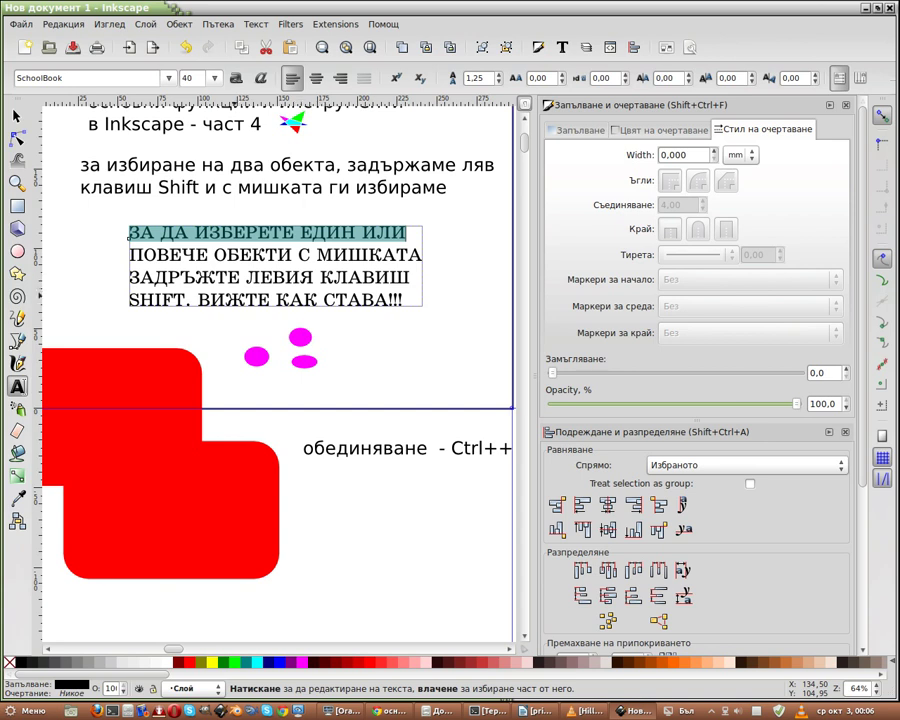
{"action": "left_click_drag", "start_coordinate": [128, 234], "coordinate": [192, 299]}
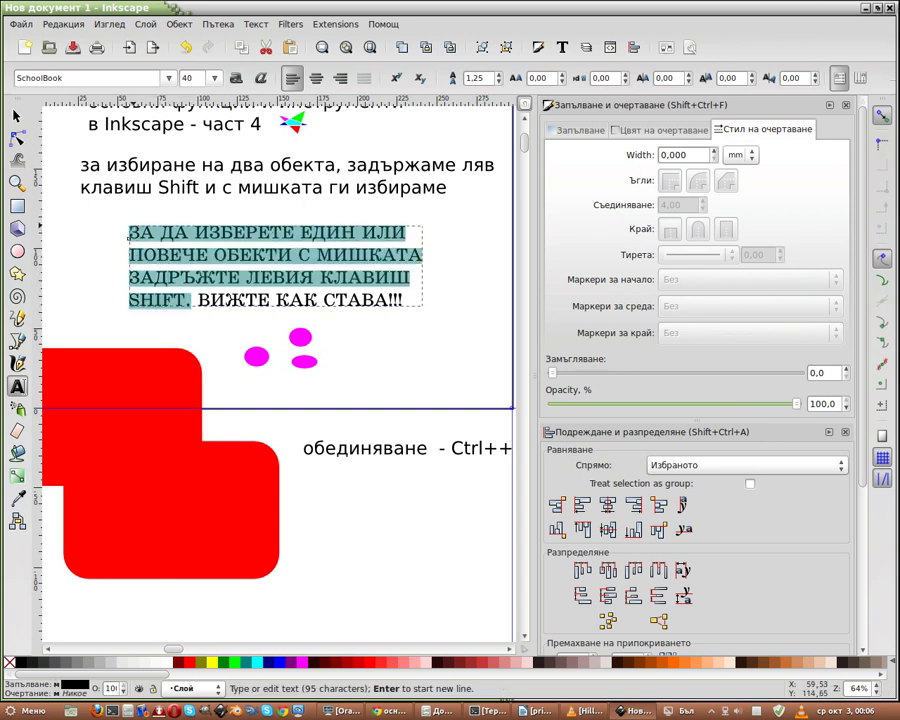
{"action": "type", "text": "ПРИ МЕСТЕНЕ"}
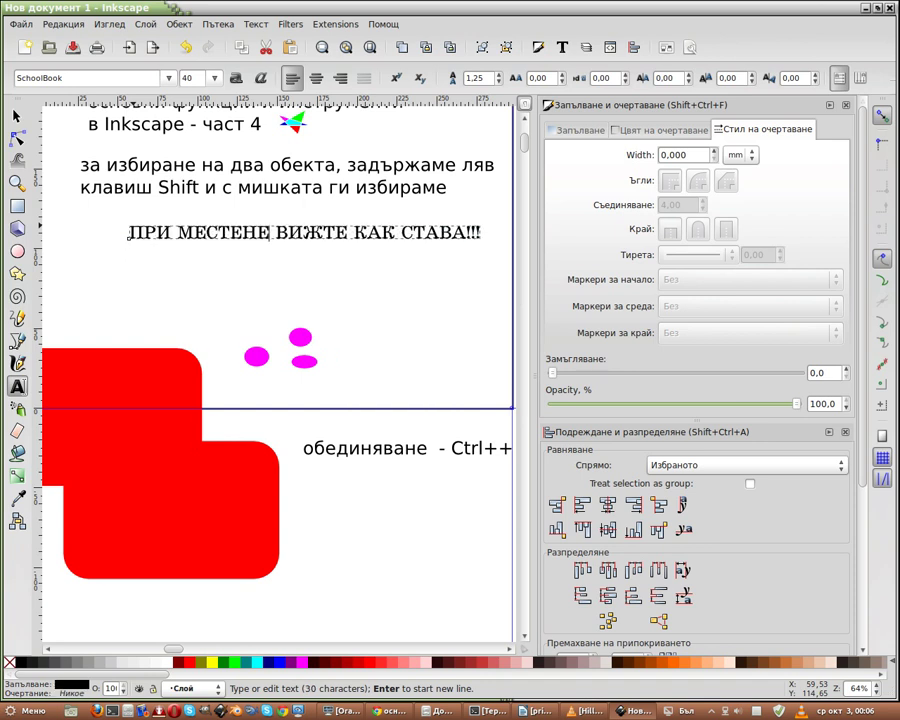
{"action": "type", "text": " НА ОБЕКТИ"}
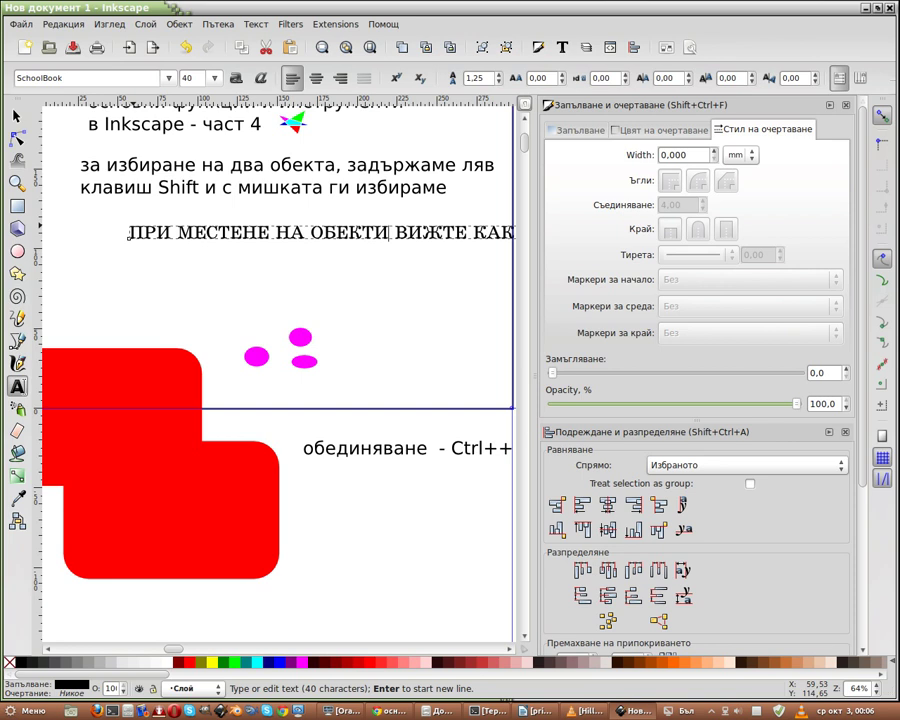
{"action": "type", "text": " В СТРА"}
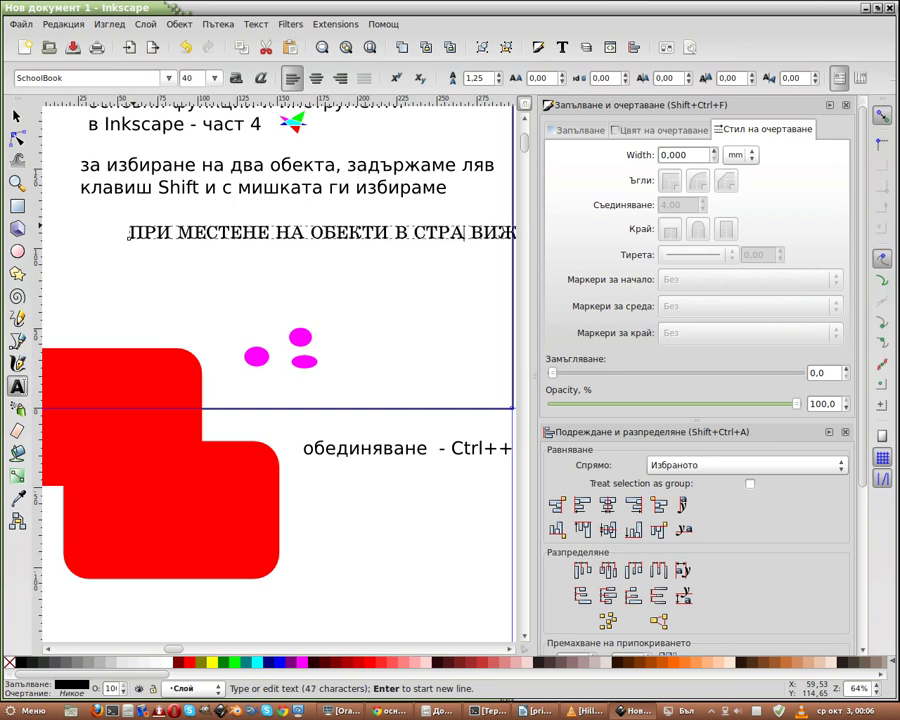
{"action": "type", "text": "НИ НА"}
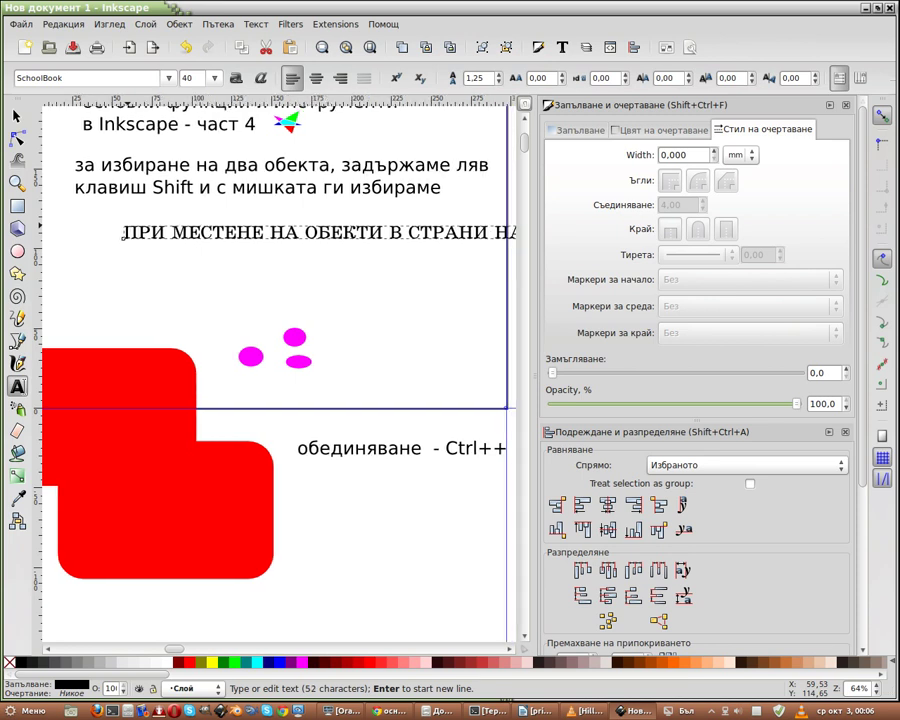
{"action": "key", "text": "ctrl+z"}
{"action": "key", "text": "ctrl+z"}
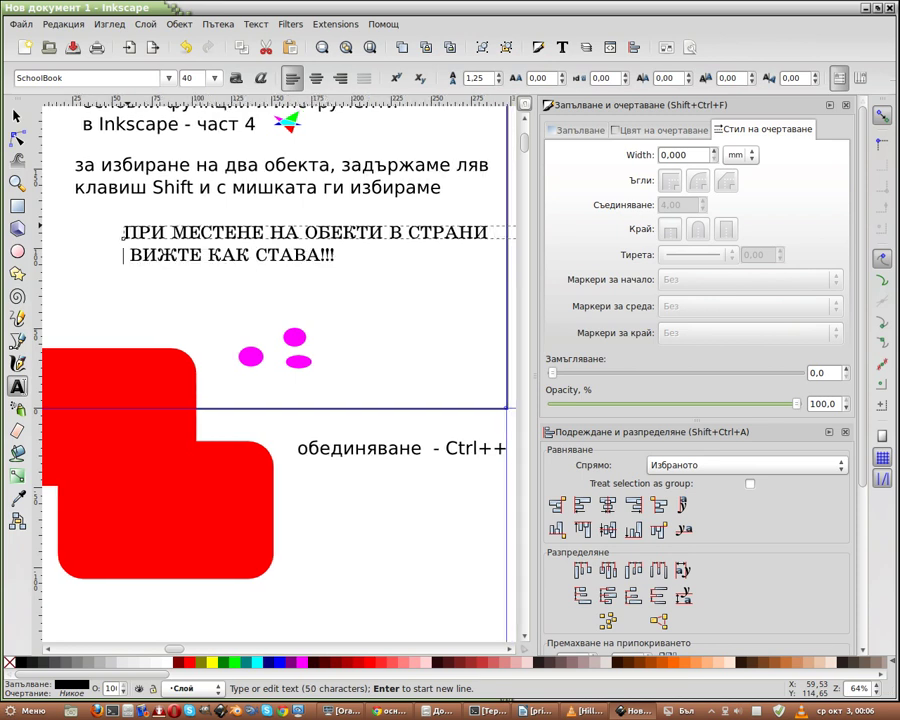
{"action": "type", "text": "НАЛЯВО И НА ДЯСНО "}
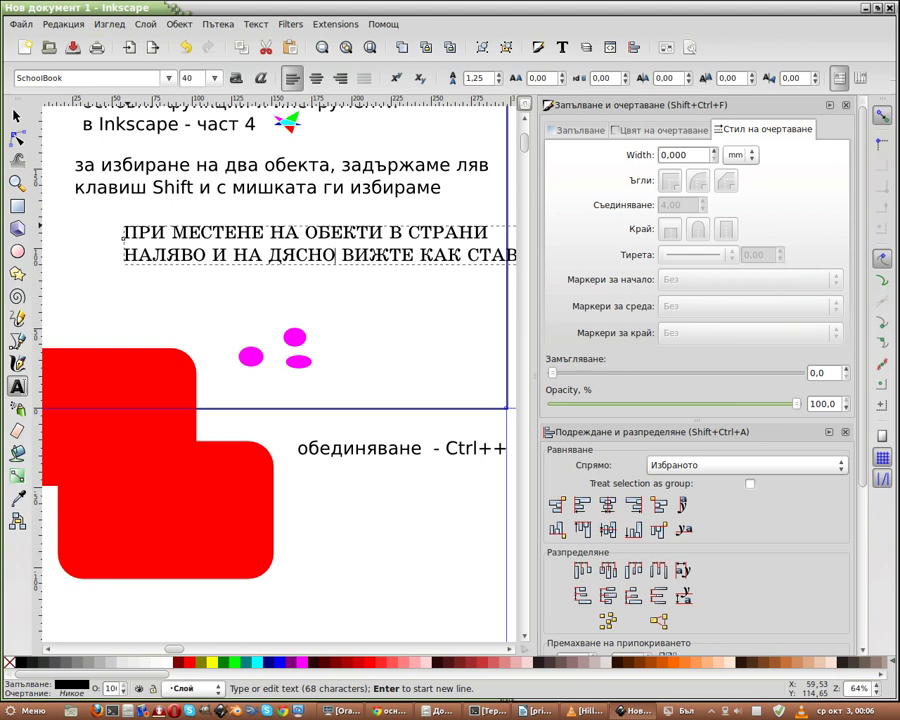
{"action": "type", "text": ", НАФ"}
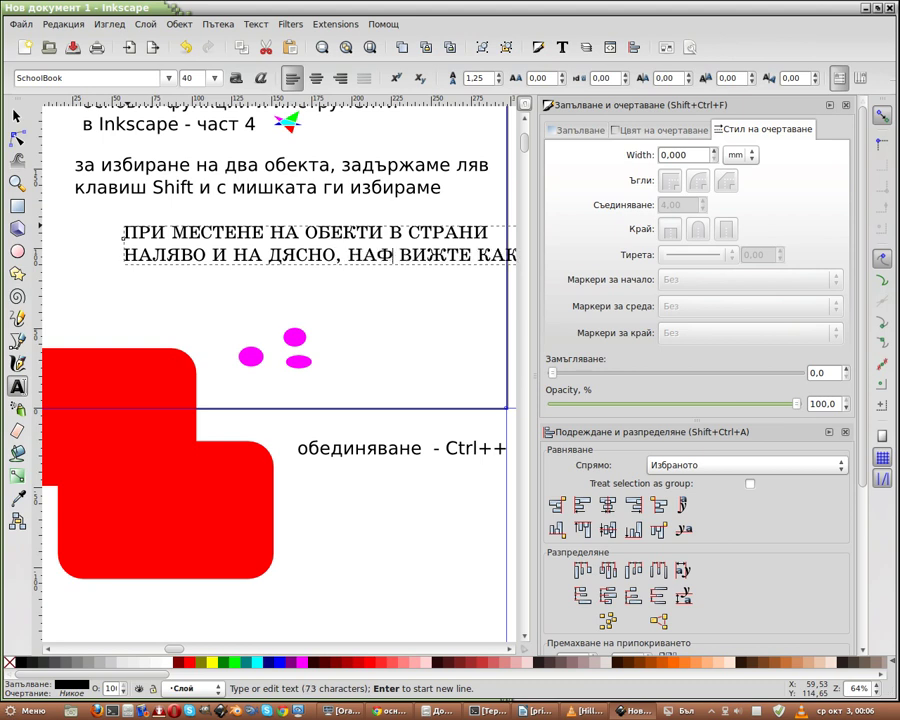
{"action": "key", "text": "BackSpace"}
{"action": "type", "text": "Г"}
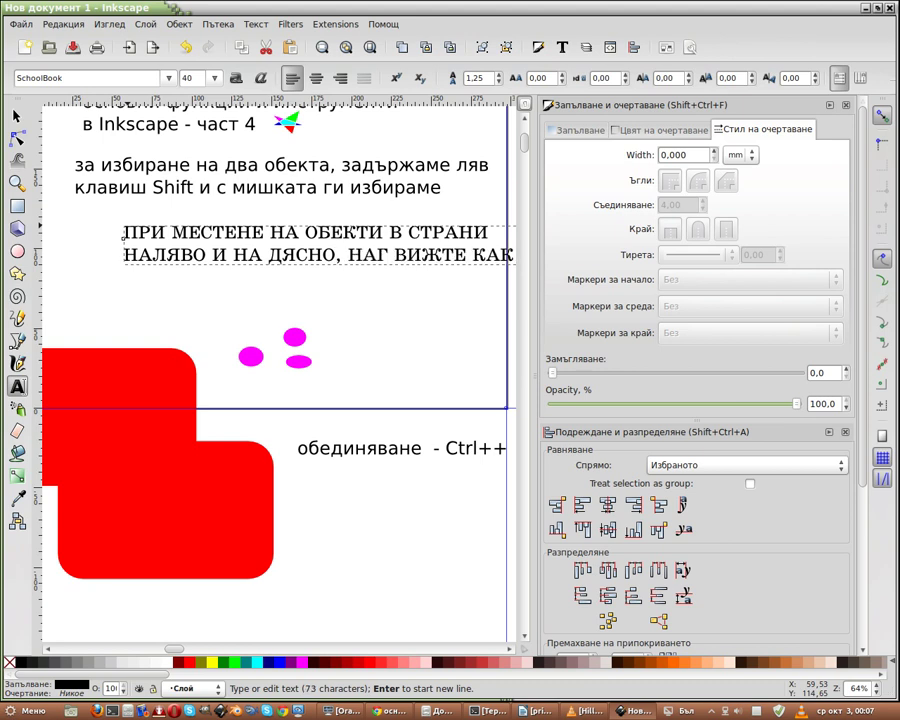
{"action": "type", "text": "ОРЕ И НАДОЛ"}
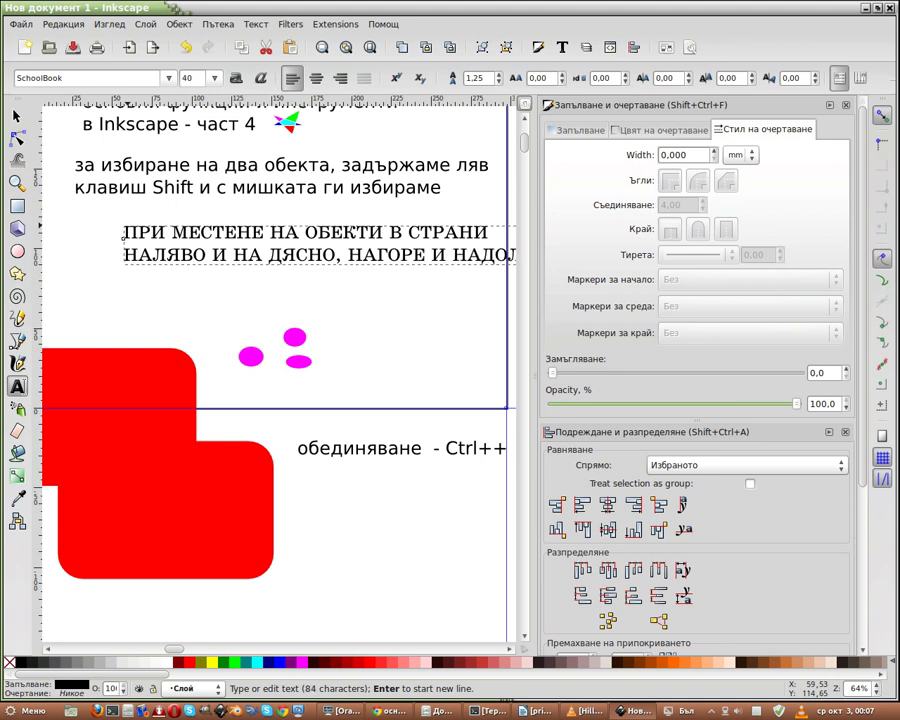
{"action": "key", "text": "BackSpace"}
{"action": "key", "text": "BackSpace"}
{"action": "key", "text": "BackSpace"}
{"action": "key", "text": "BackSpace"}
{"action": "key", "text": "BackSpace"}
Step: Continue on new lines with 'НАДОЛУ, ЗАДРЪЖТЕ ЛЕВИЯ' and 'КЛАВИШ CTRL.'
{"action": "key", "text": "Return"}
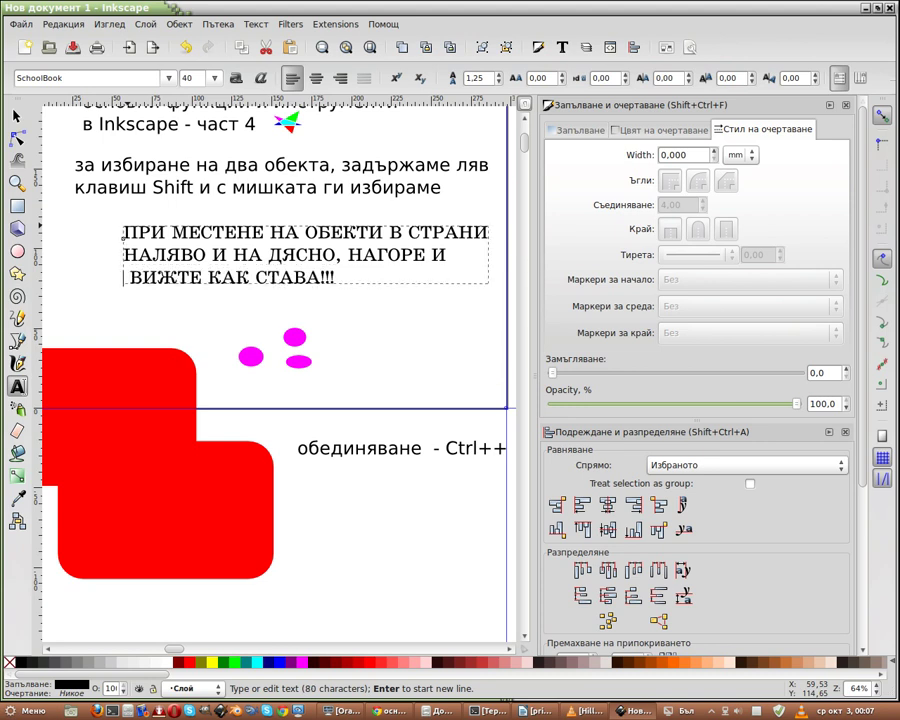
{"action": "type", "text": "НАДОЛУ "}
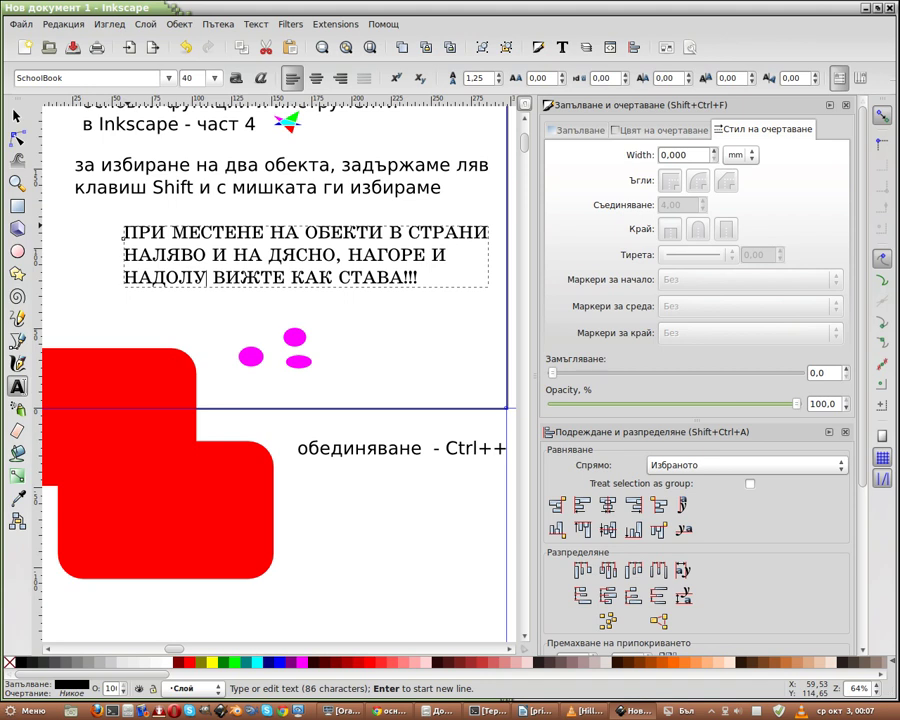
{"action": "type", "text": ", ЗАДРЪЖТЕ "}
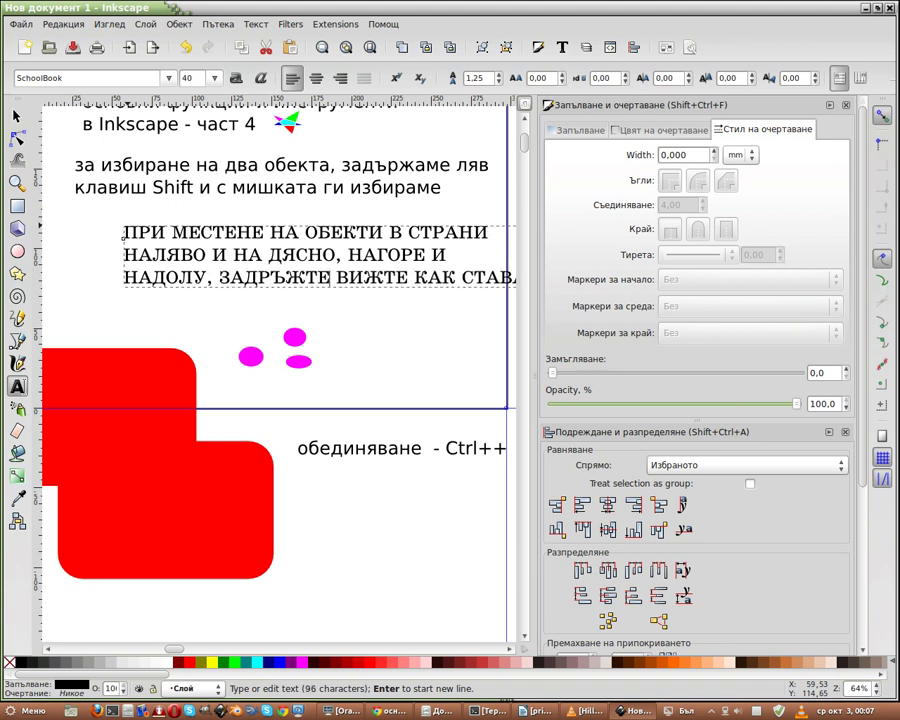
{"action": "type", "text": "ЛЕВИЯ"}
{"action": "key", "text": "Return"}
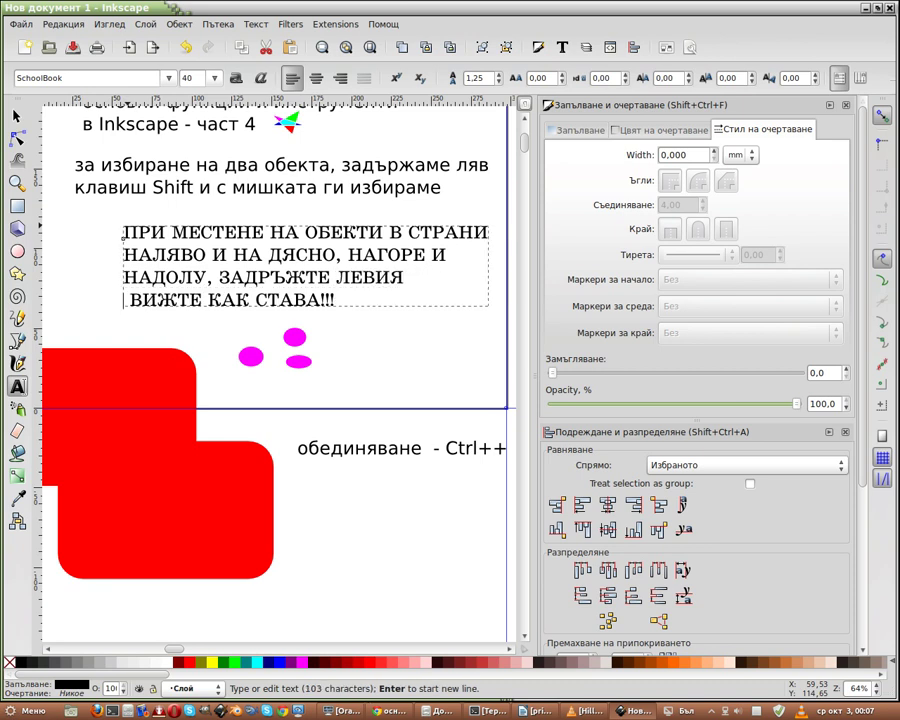
{"action": "type", "text": "КЛАВИ "}
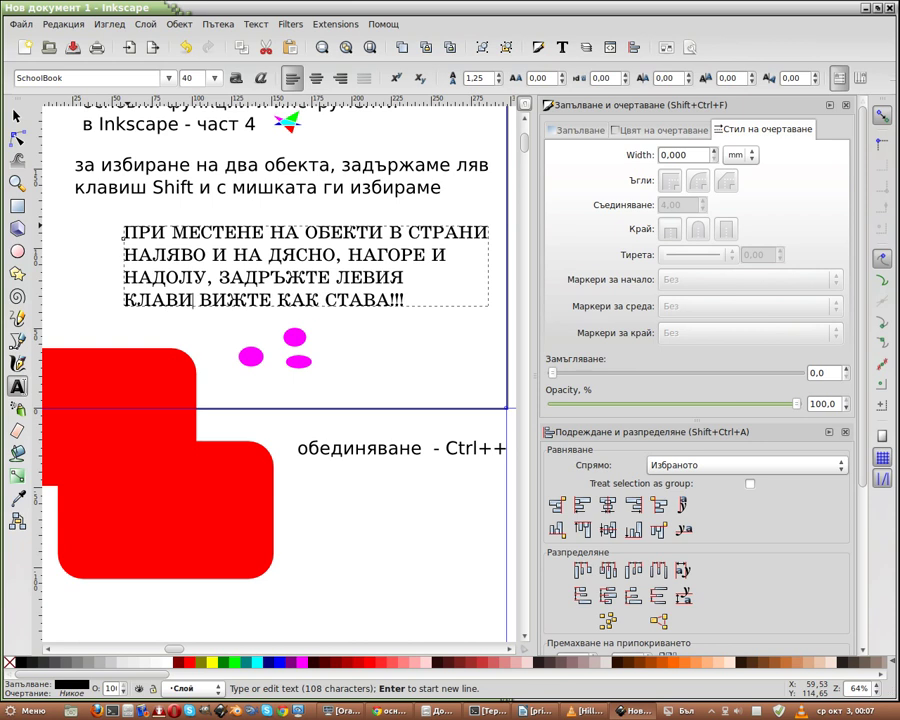
{"action": "type", "text": "Ш"}
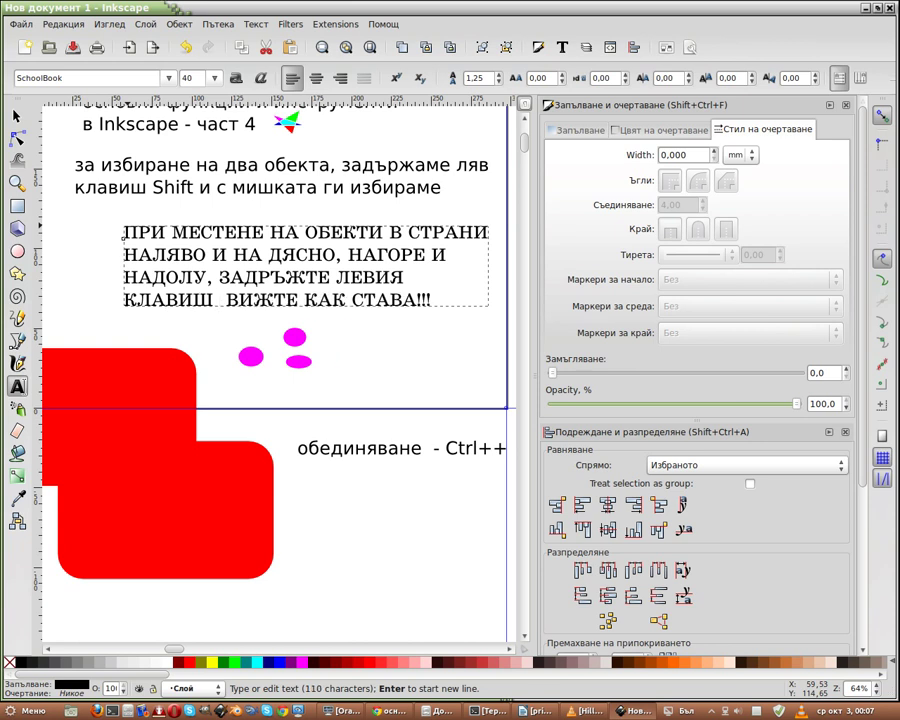
{"action": "key", "text": "alt+shift"}
{"action": "type", "text": "C"}
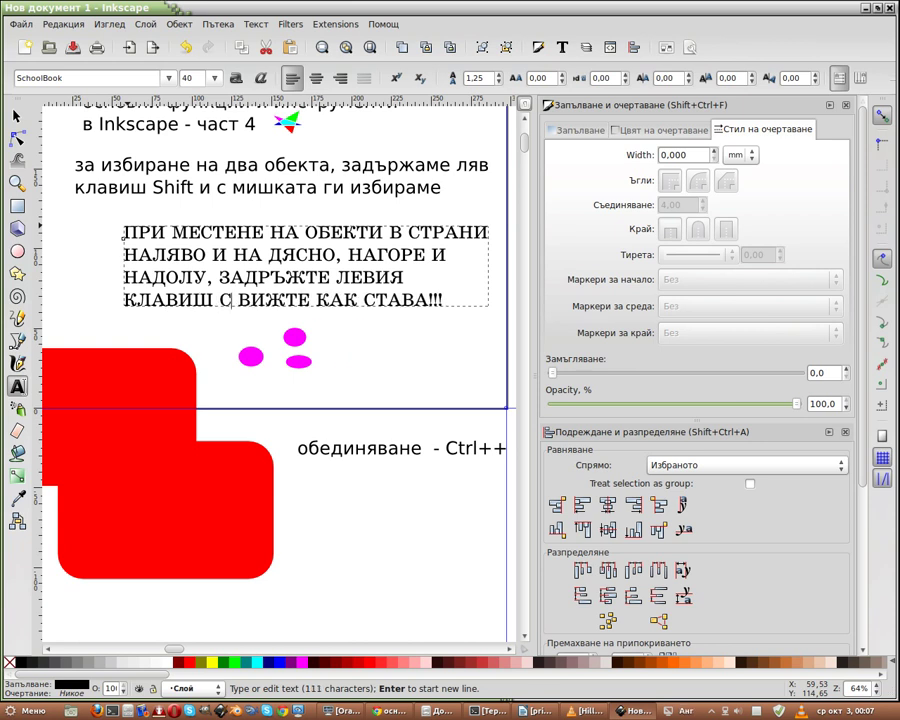
{"action": "type", "text": "TRL"}
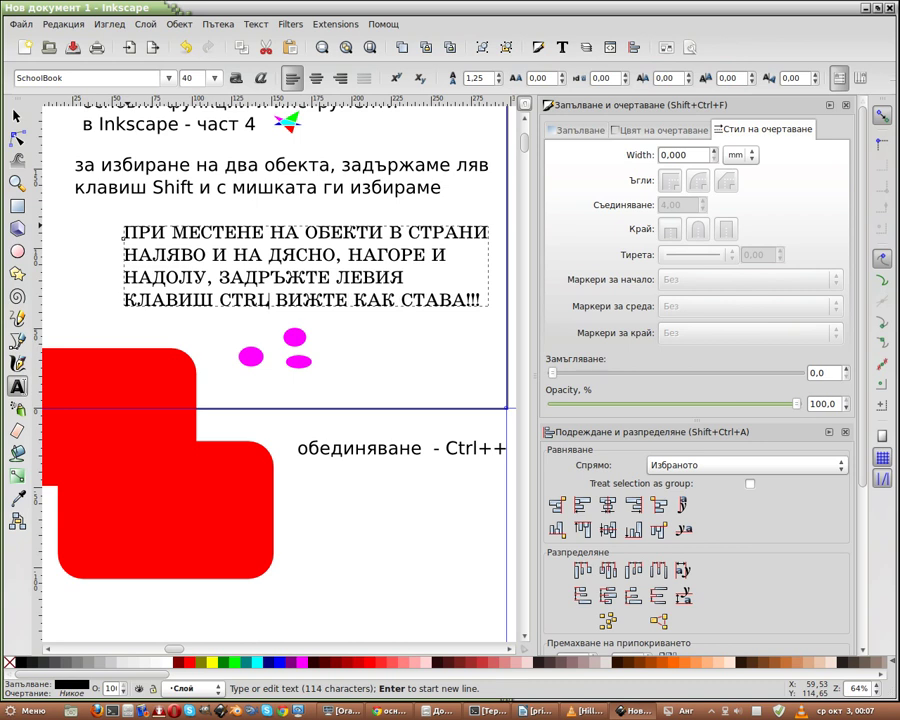
{"action": "type", "text": "."}
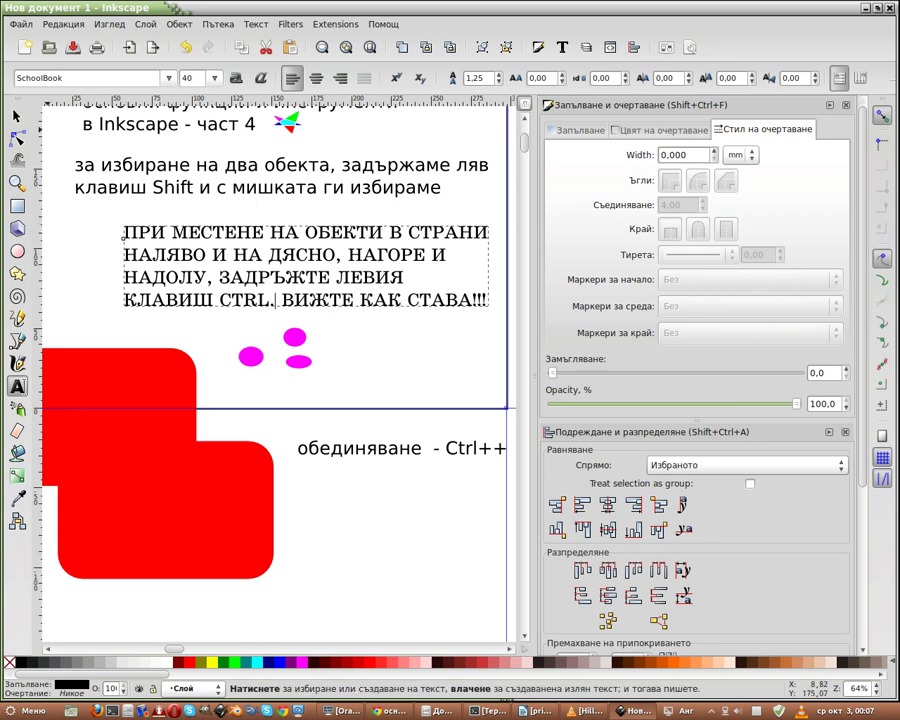
Step: With the Selector, Ctrl-drag the left magenta ellipse horizontally to the right
{"action": "left_click", "coordinate": [17, 116]}
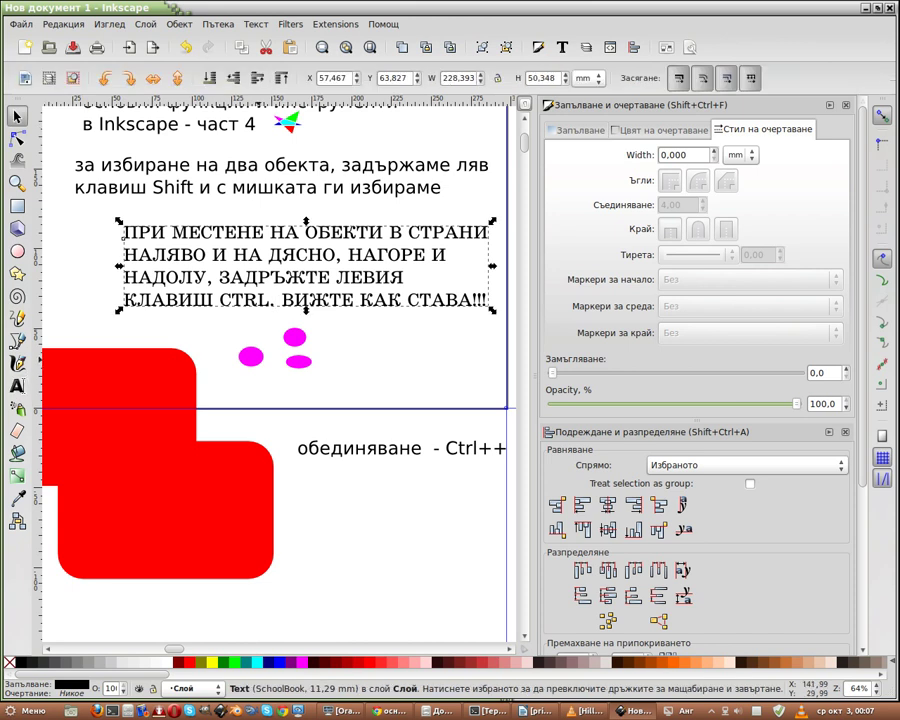
{"action": "left_click", "coordinate": [251, 356]}
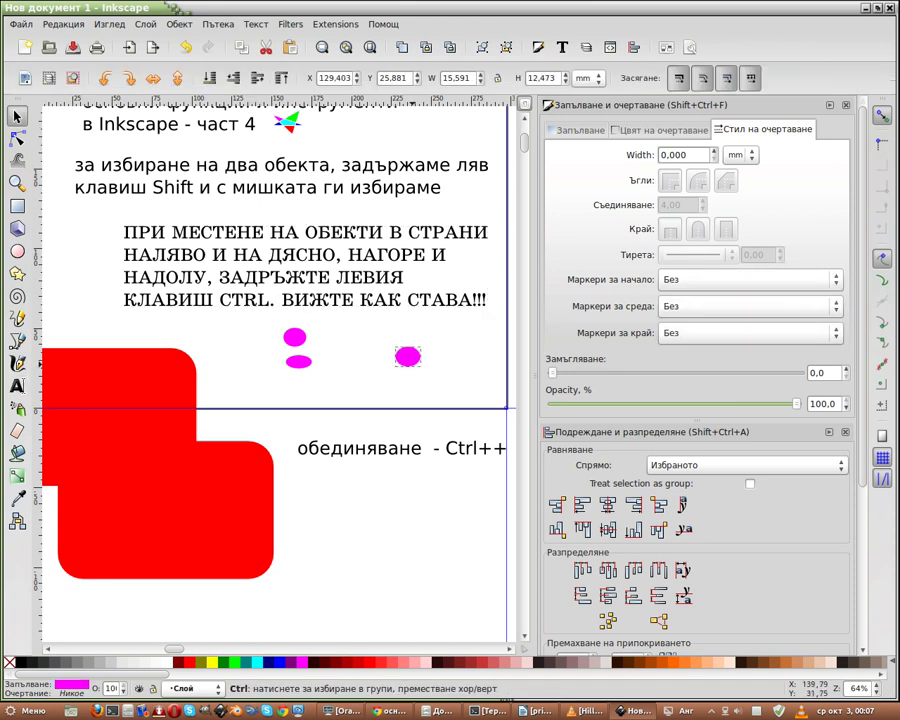
{"action": "mouse_move", "coordinate": [251, 356]}
{"action": "left_mouse_down"}
{"action": "mouse_move", "coordinate": [453, 356]}
{"action": "mouse_move", "coordinate": [452, 538]}
{"action": "mouse_move", "coordinate": [400, 357]}
{"action": "left_mouse_up"}
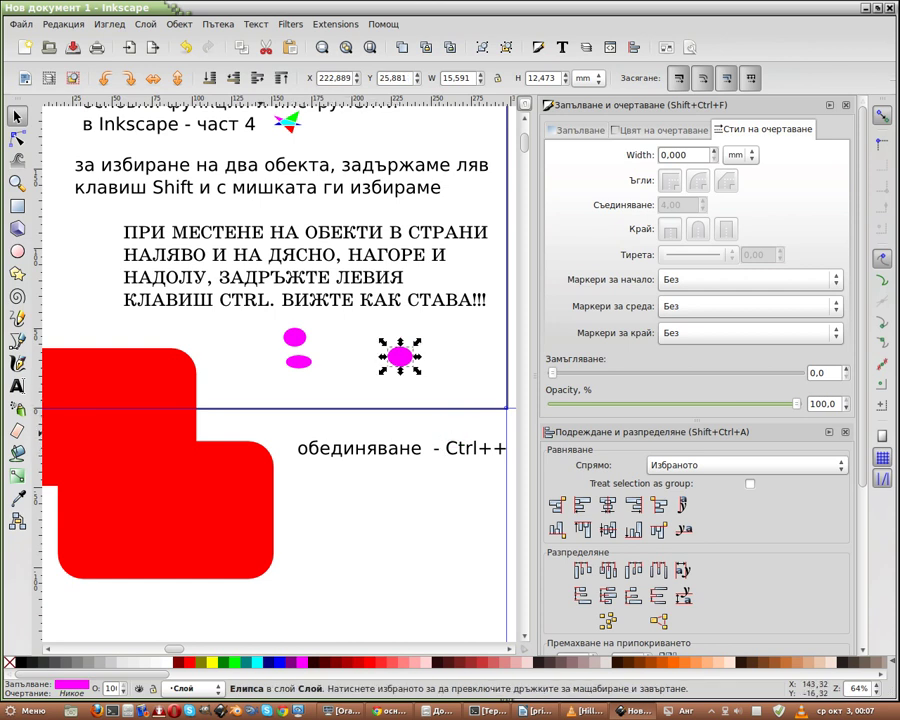
Step: Ctrl-drag the flat magenta ellipse straight down below the page
{"action": "scroll", "coordinate": [400, 356], "scroll_direction": "down", "scroll_amount": 2}
{"action": "scroll", "coordinate": [400, 356], "scroll_direction": "down", "scroll_amount": 2}
{"action": "scroll", "coordinate": [275, 380], "scroll_direction": "up", "scroll_amount": 2}
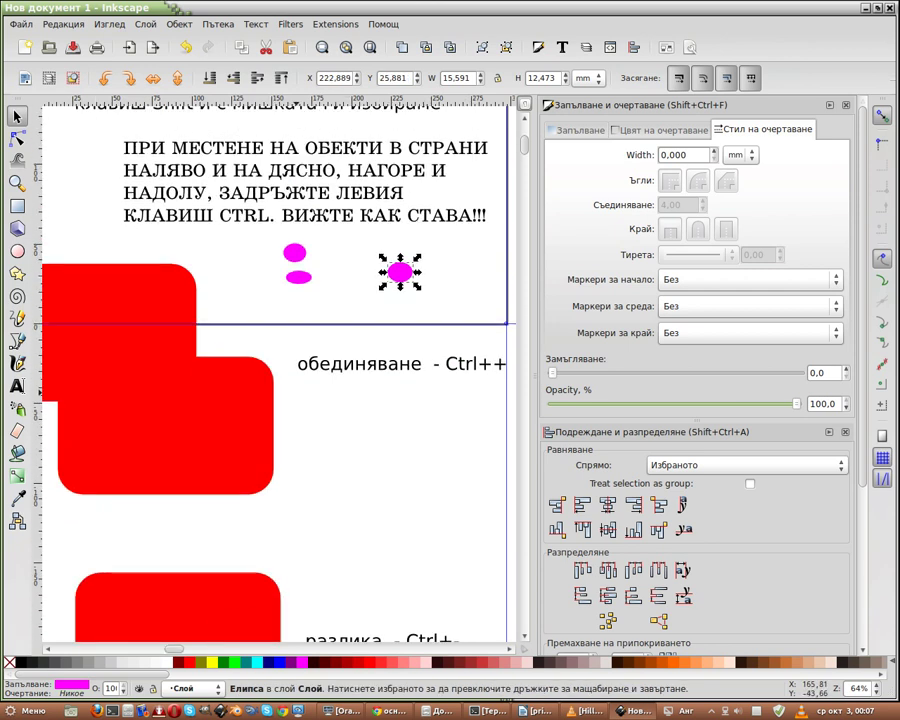
{"action": "mouse_move", "coordinate": [298, 277]}
{"action": "left_mouse_down"}
{"action": "mouse_move", "coordinate": [298, 426]}
{"action": "mouse_move", "coordinate": [393, 426]}
{"action": "left_mouse_up"}
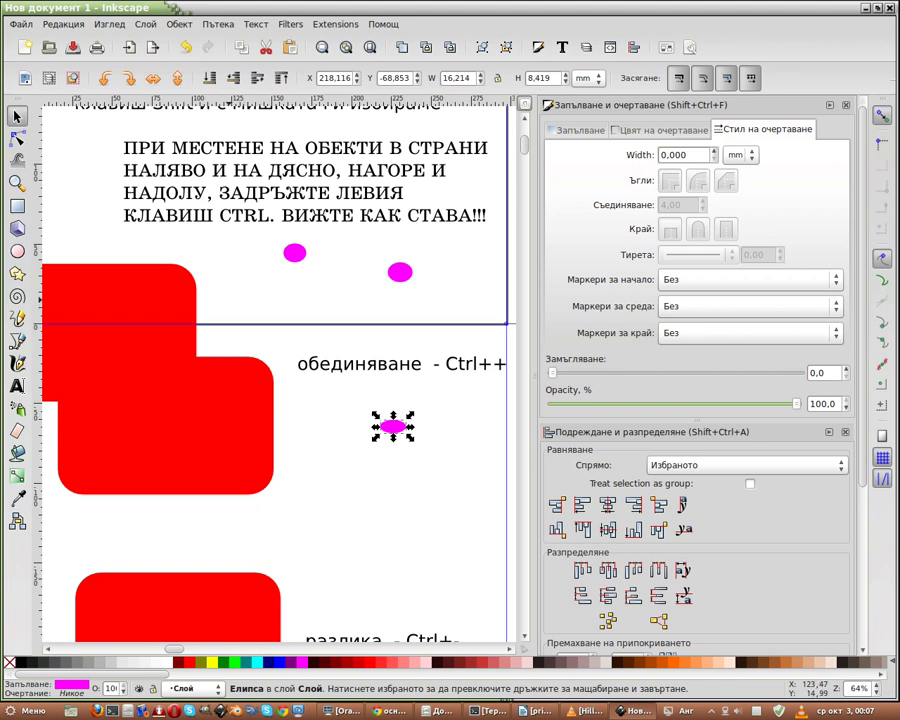
{"action": "scroll", "coordinate": [275, 380], "scroll_direction": "down", "scroll_amount": 1}
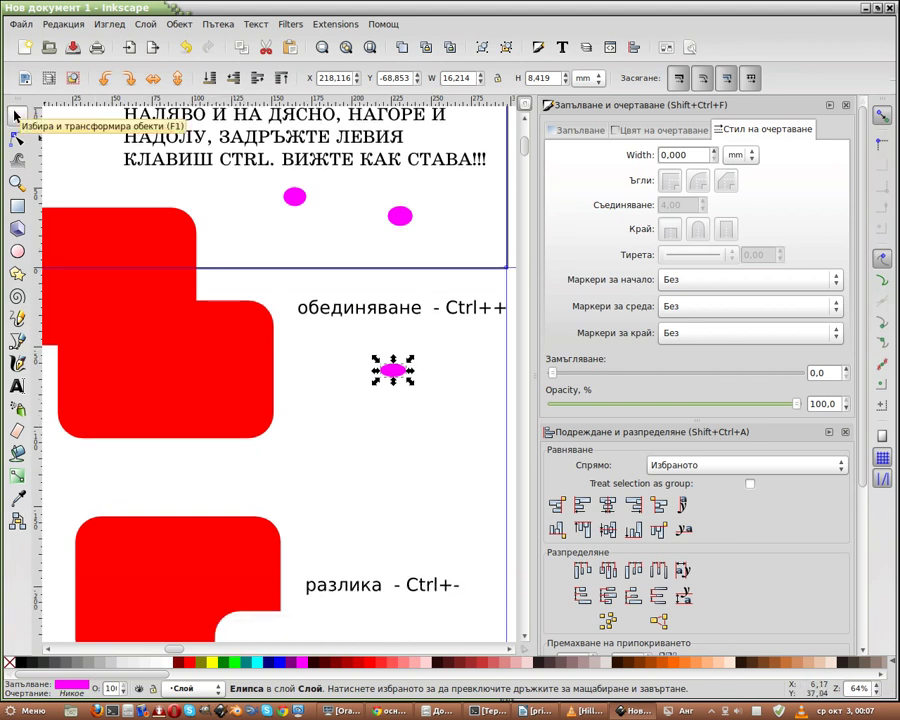
{"action": "scroll", "coordinate": [275, 380], "scroll_direction": "down", "scroll_amount": 2}
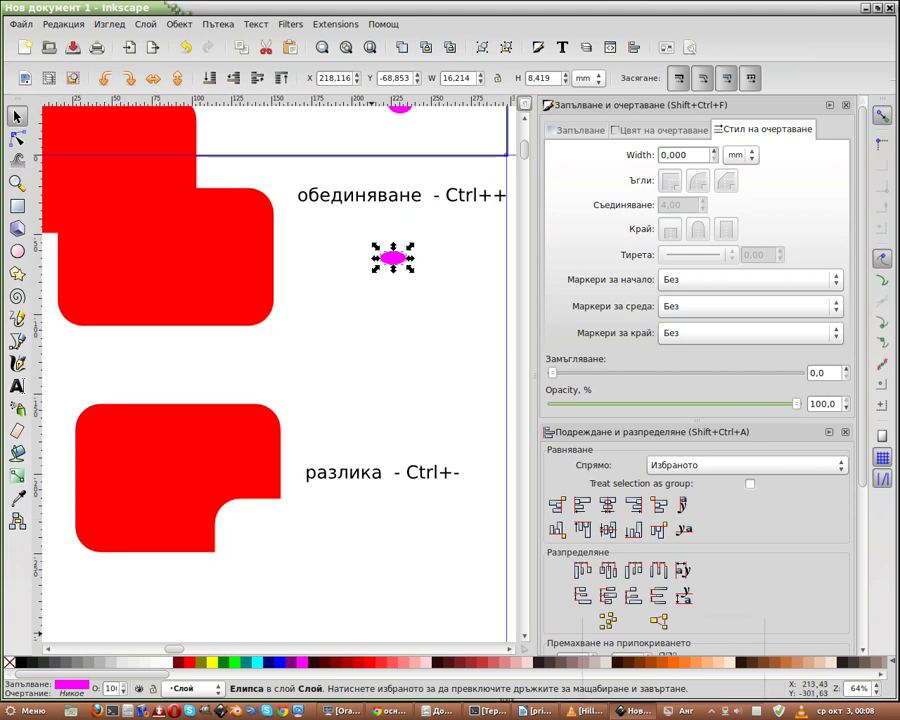
{"action": "right_click", "coordinate": [661, 711]}
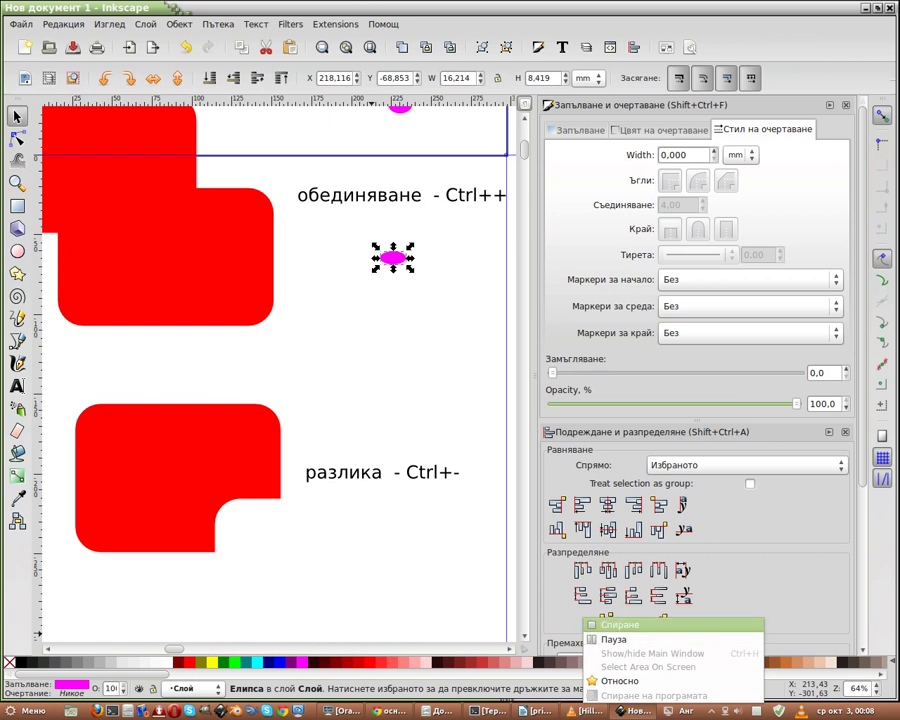